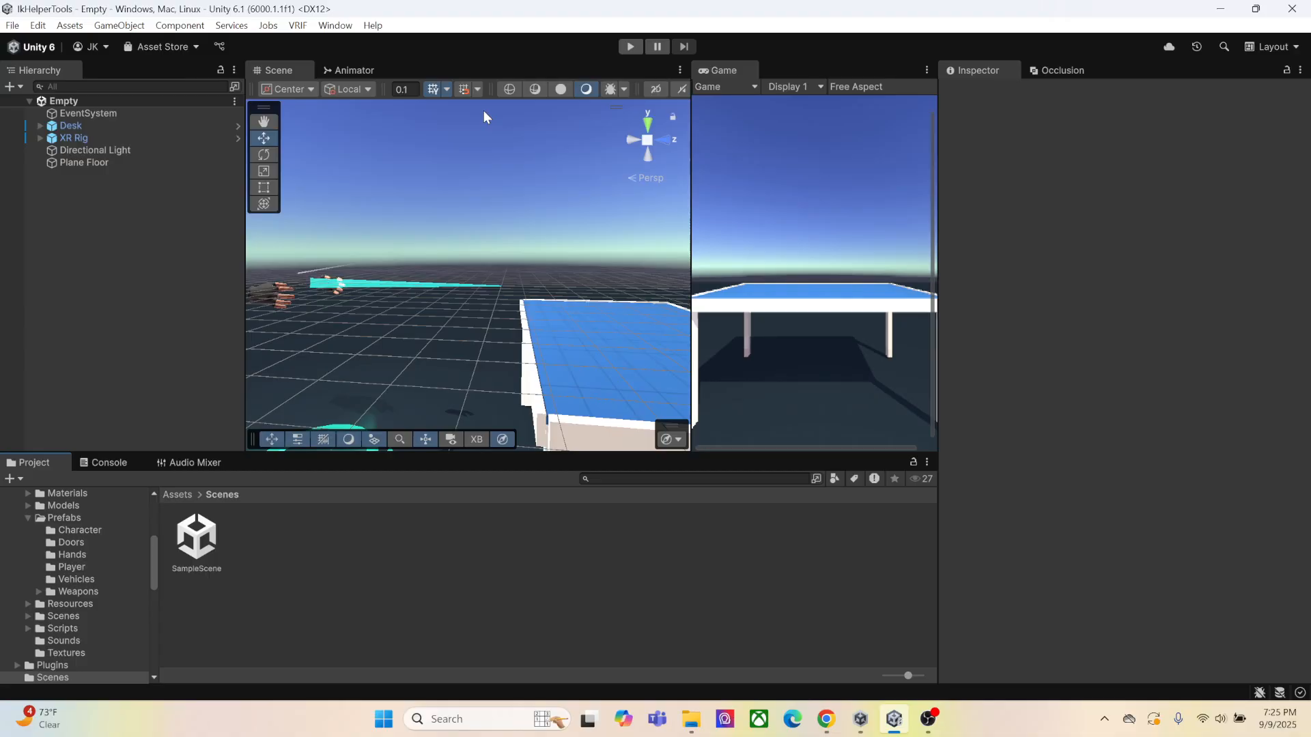
Browse to the BNG Framework Scenes folder in the project assets and select the Empty scene
left_click(178, 496)
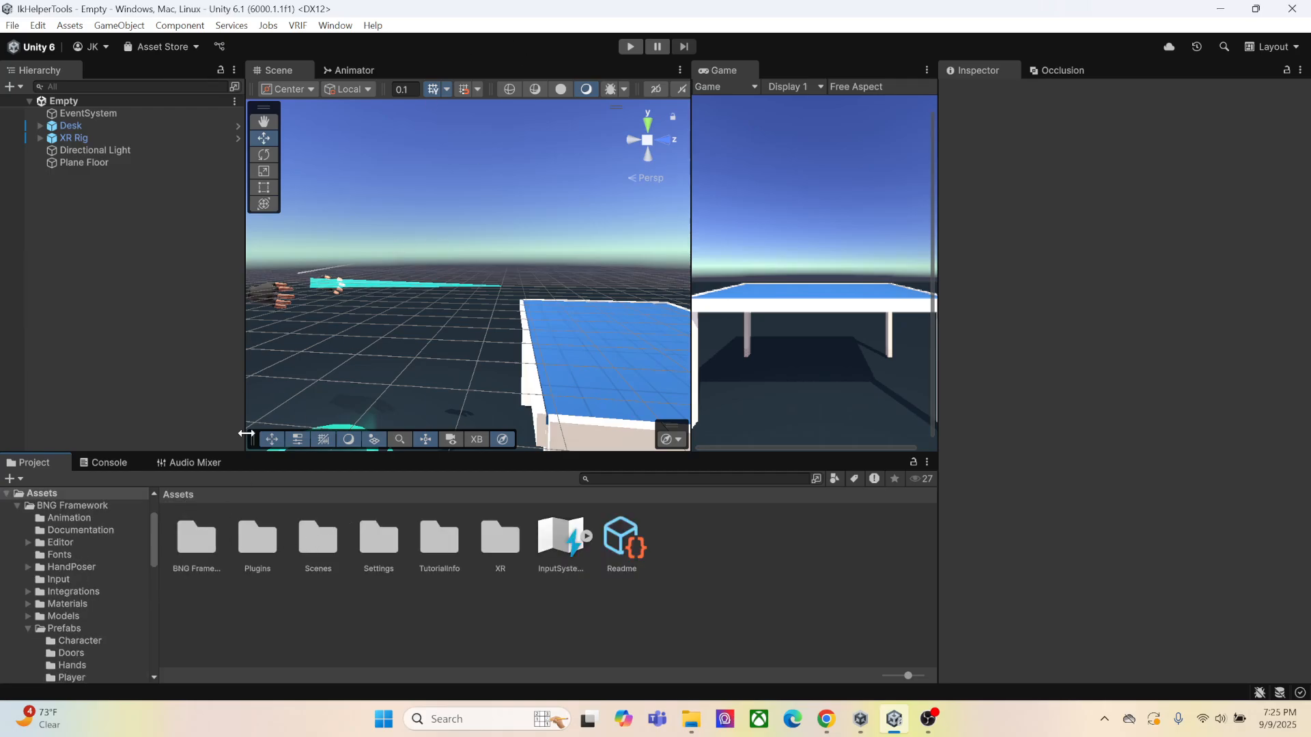
left_click(204, 556)
double_click(203, 556)
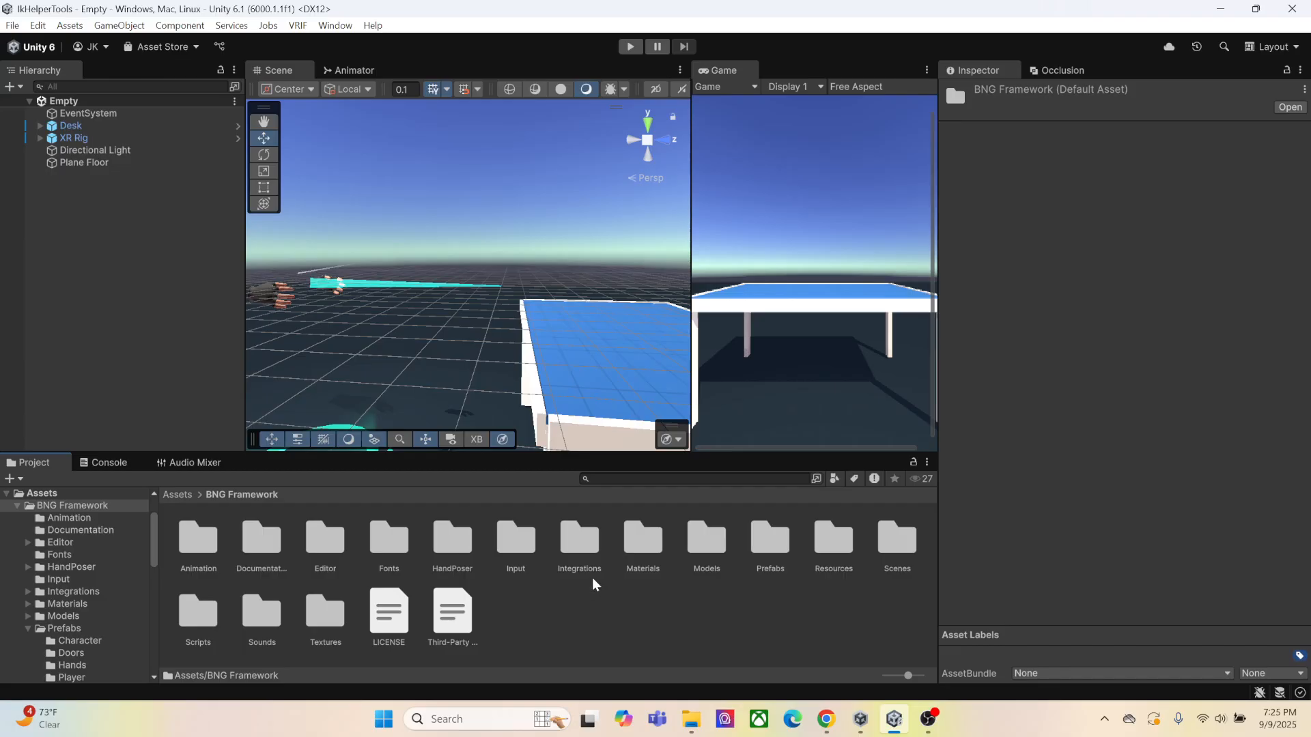
double_click(903, 552)
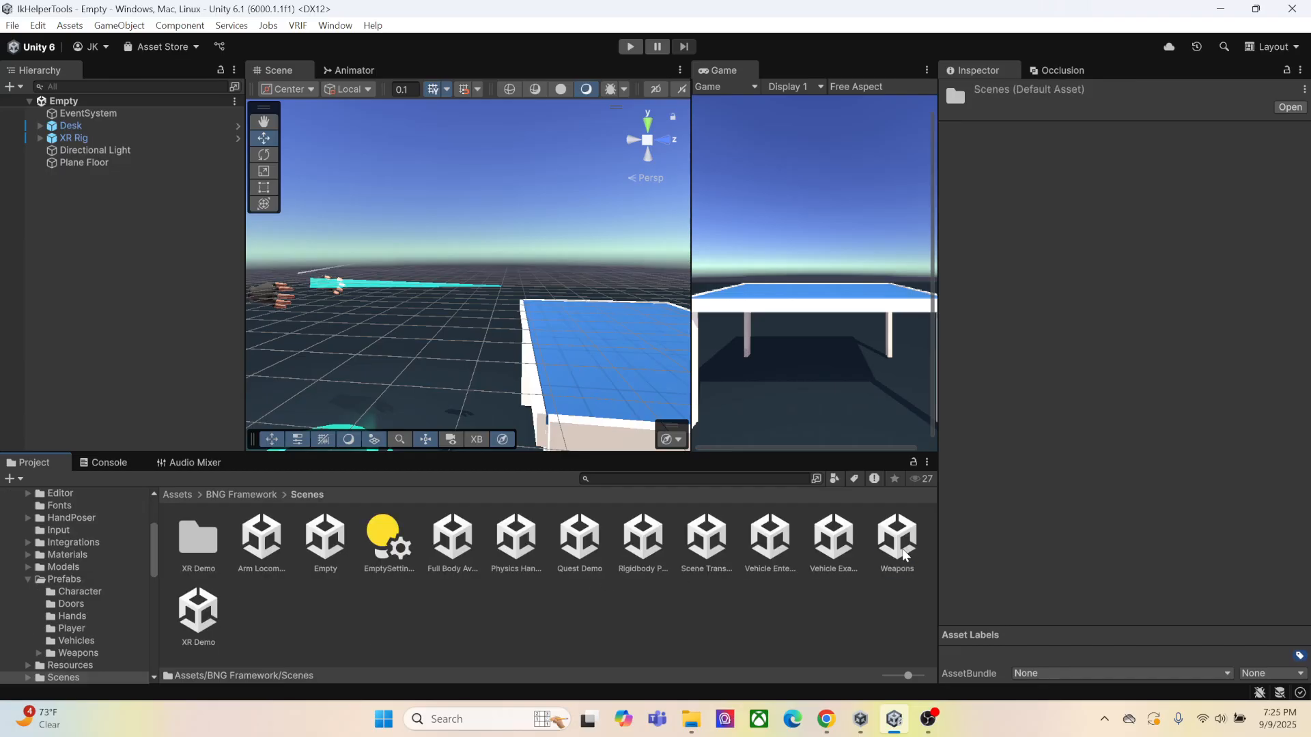
left_click(326, 560)
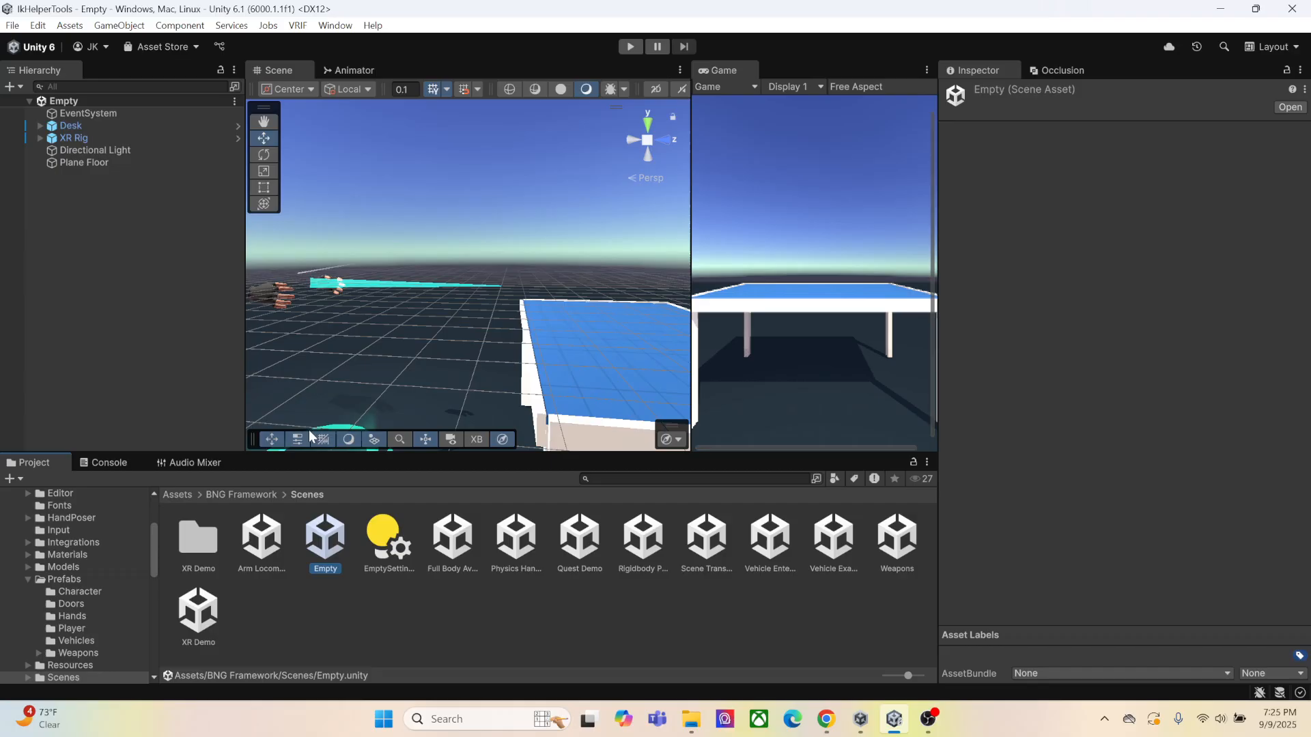
Save a copy of the open scene as IKHelperScene in the Assets/Scenes folder
left_click(13, 25)
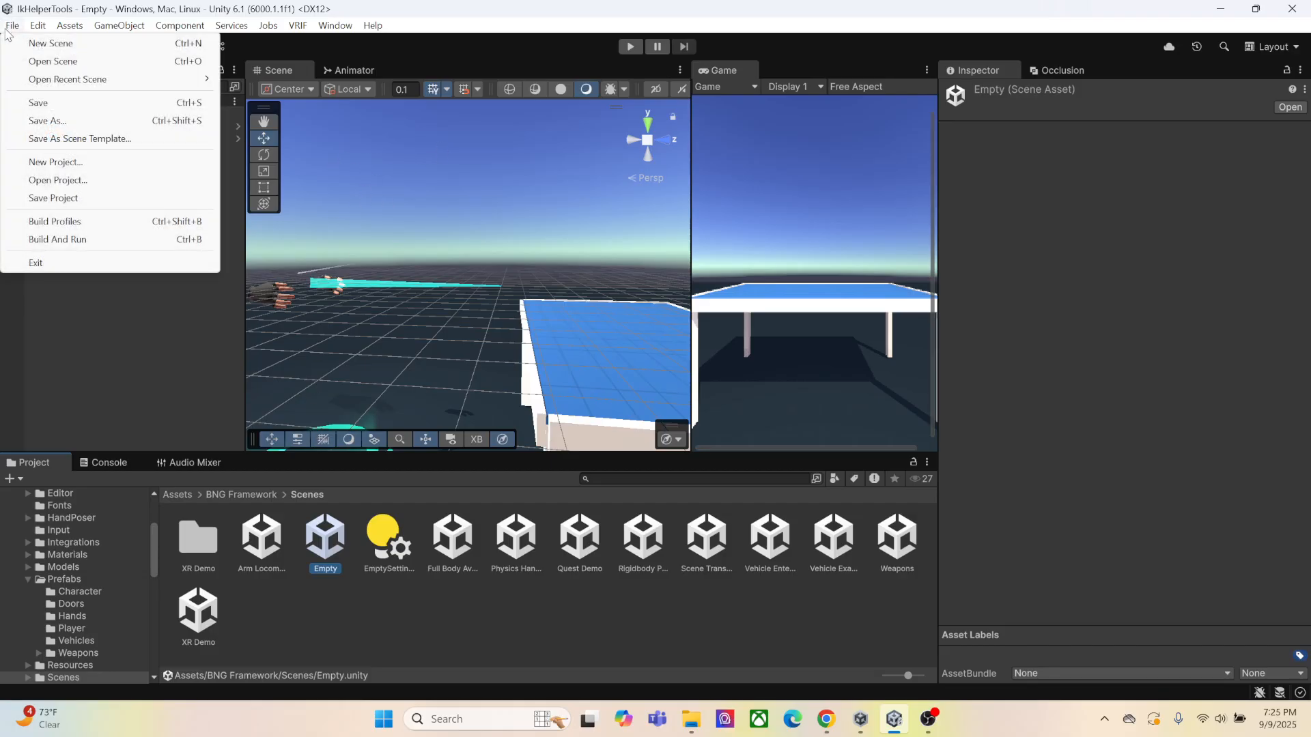
left_click(41, 121)
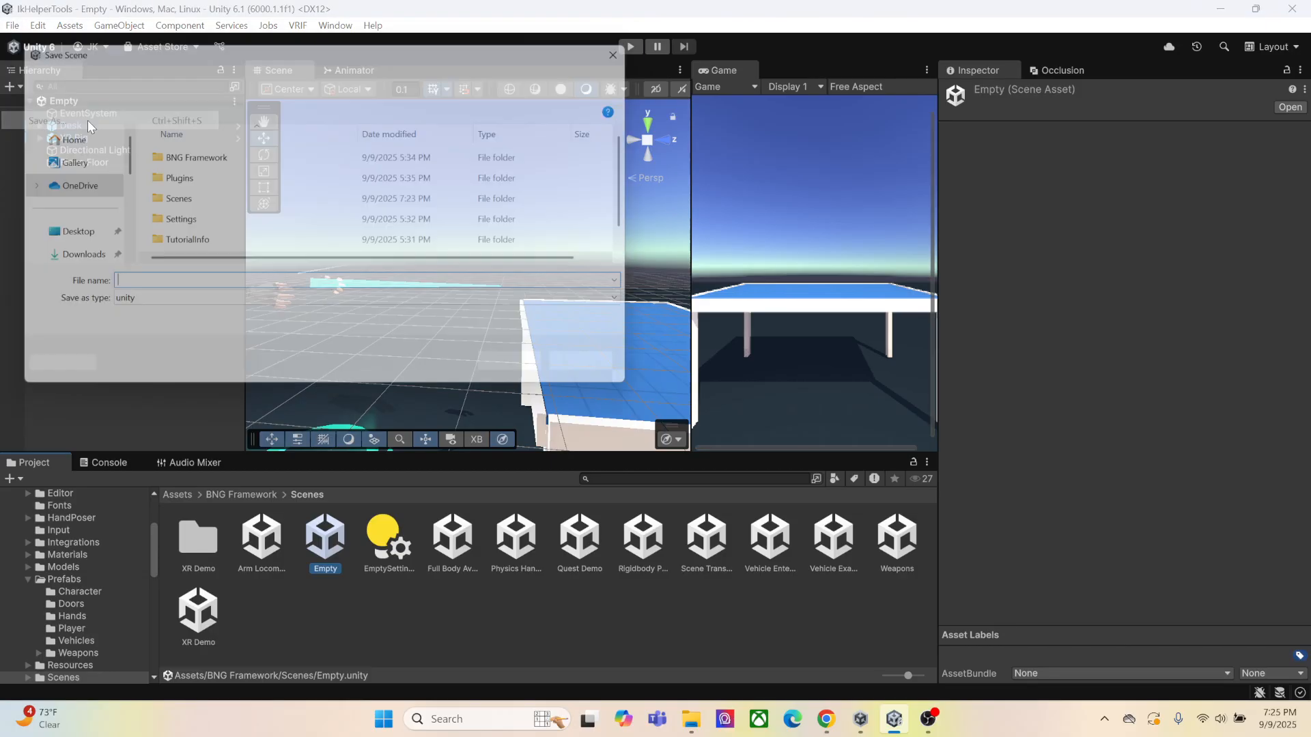
left_click(162, 202)
double_click(162, 202)
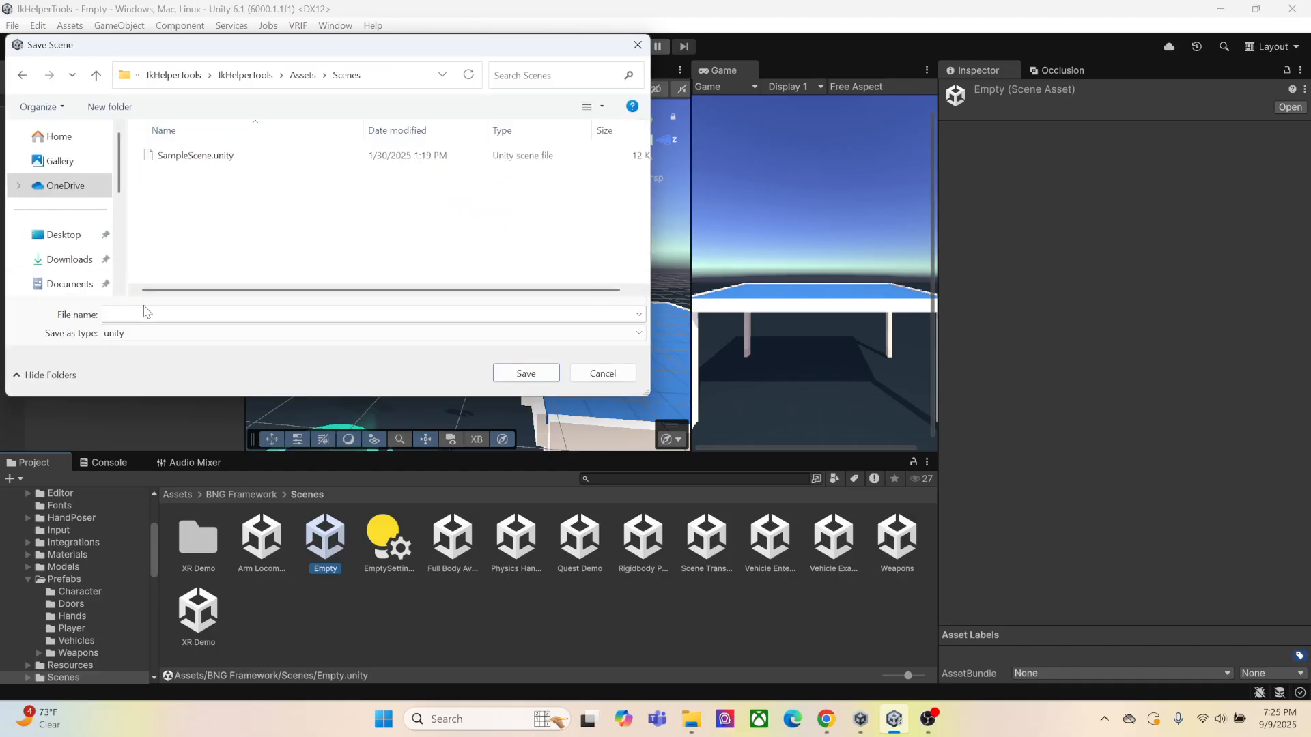
type("IKHelperScene")
left_click(526, 374)
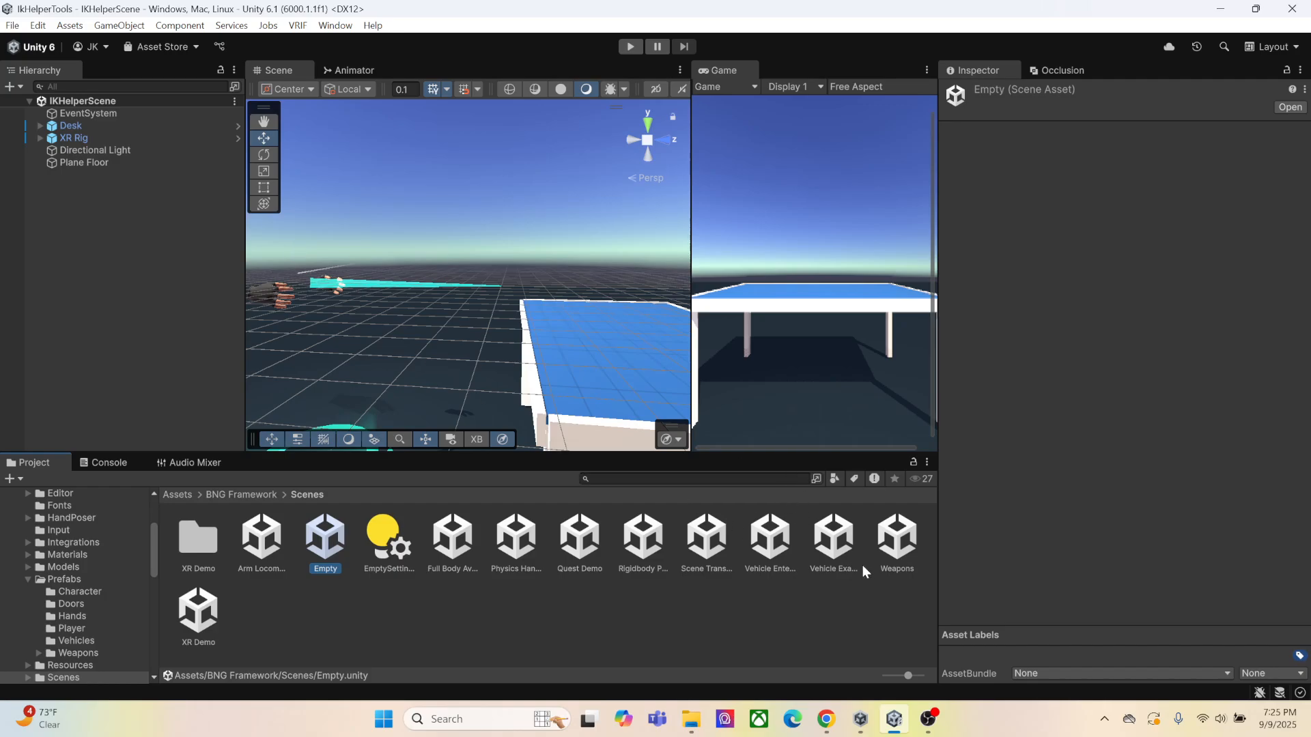
Switch to Mixamo in Chrome and download the Vanguard character as FBX for Unity in T-pose
mouse_move(826, 719)
left_click(777, 586)
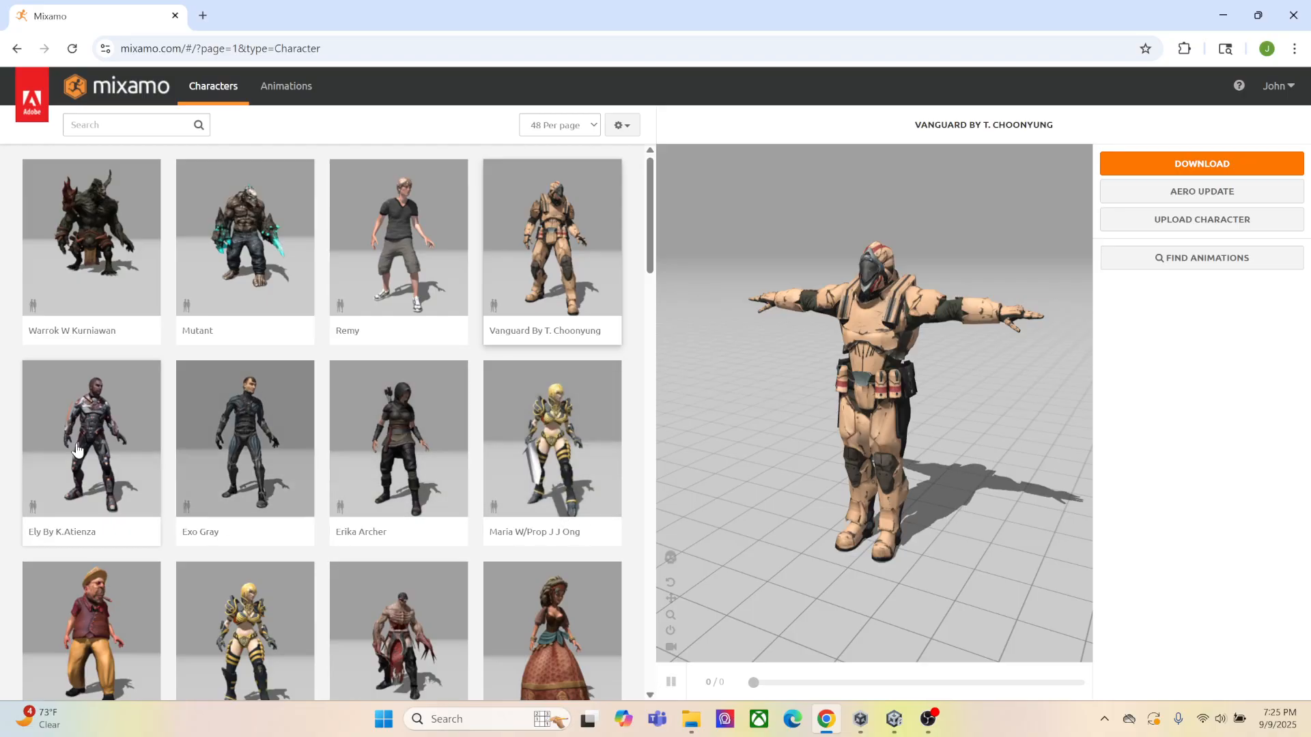
left_click(1197, 179)
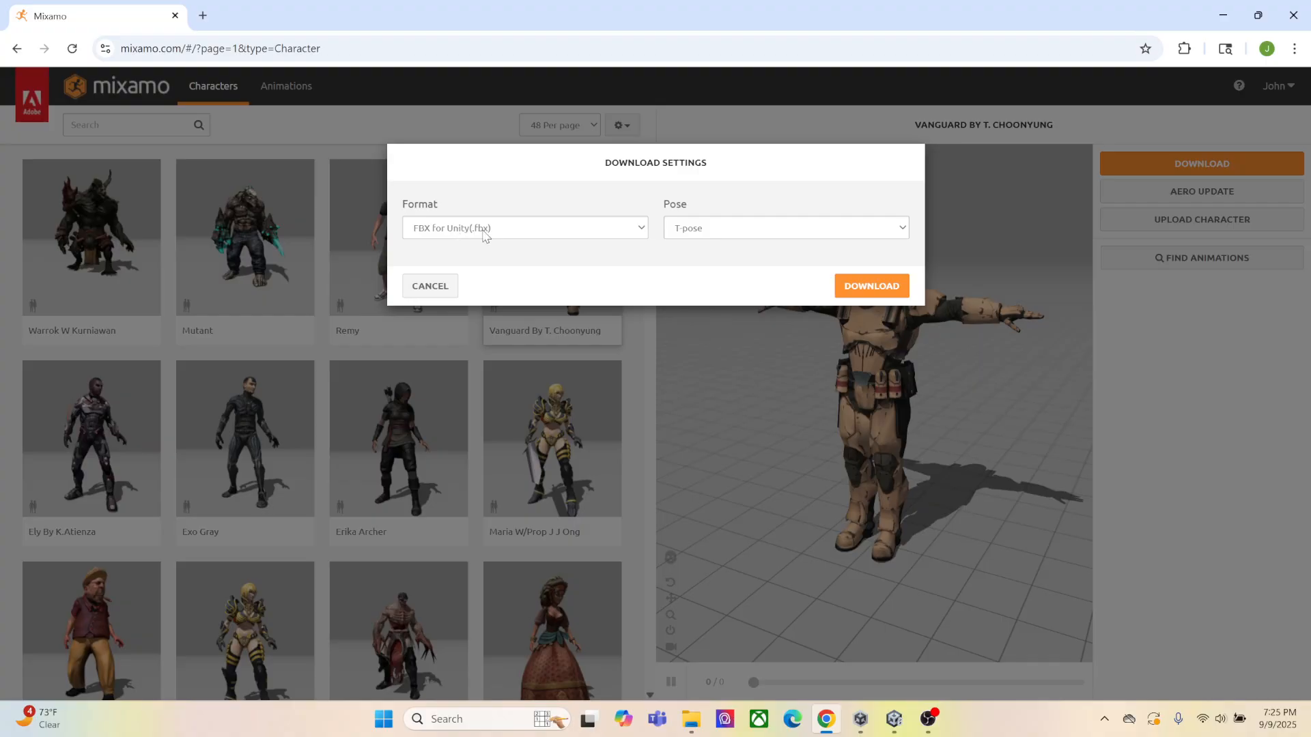
left_click(640, 233)
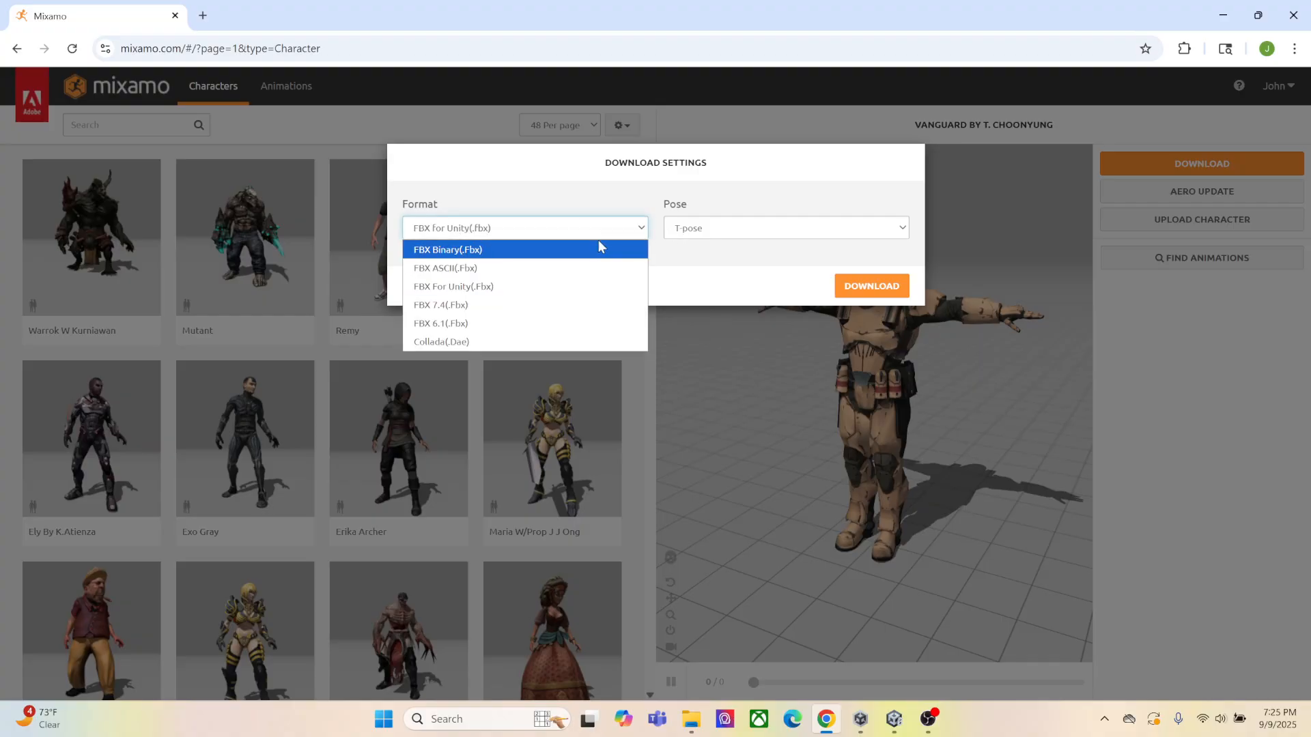
left_click(487, 286)
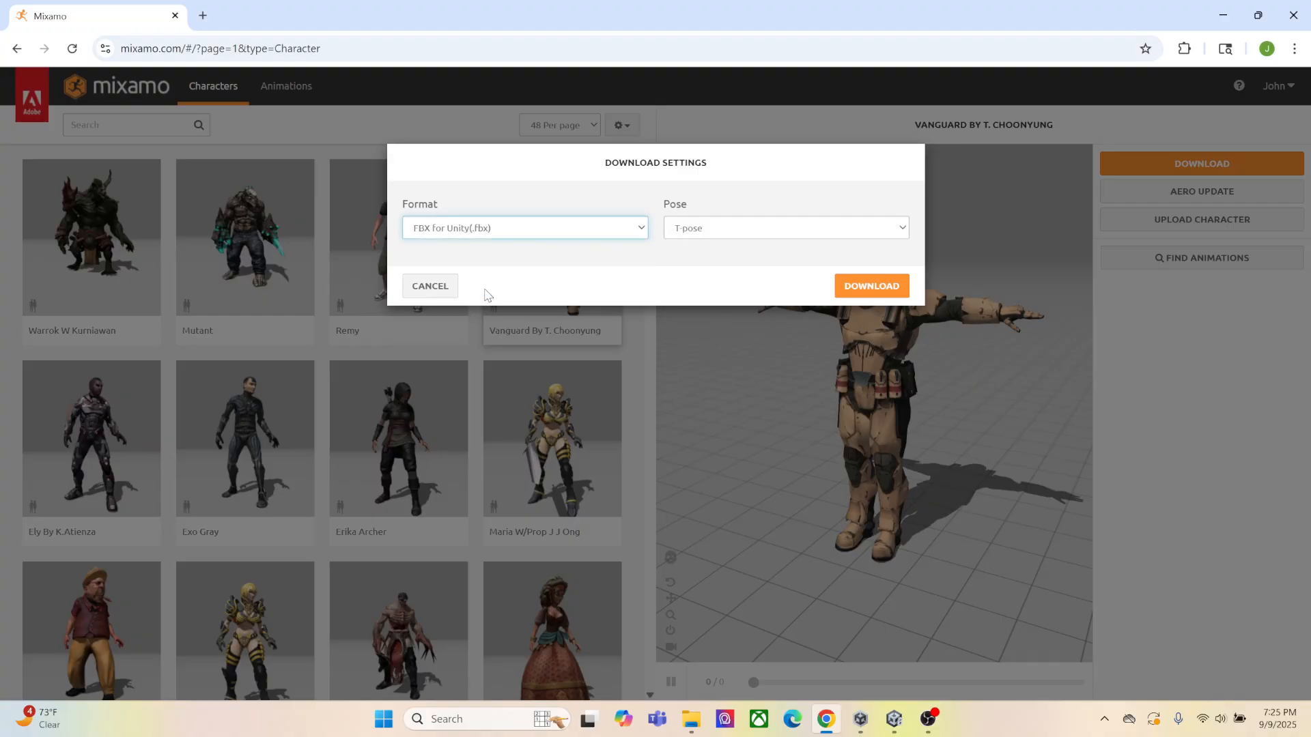
left_click(872, 287)
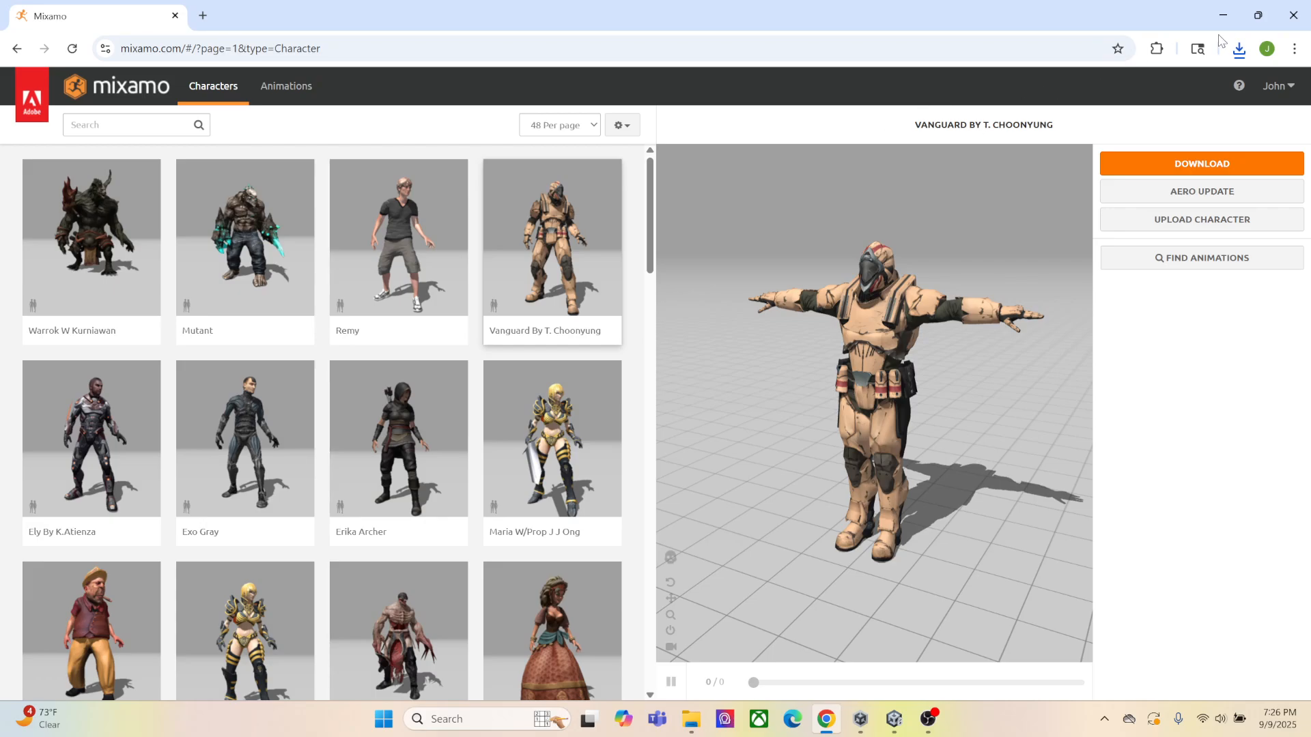
Switch back to the Unity editor and create a folder named Avatar in the root Assets folder
left_click(861, 722)
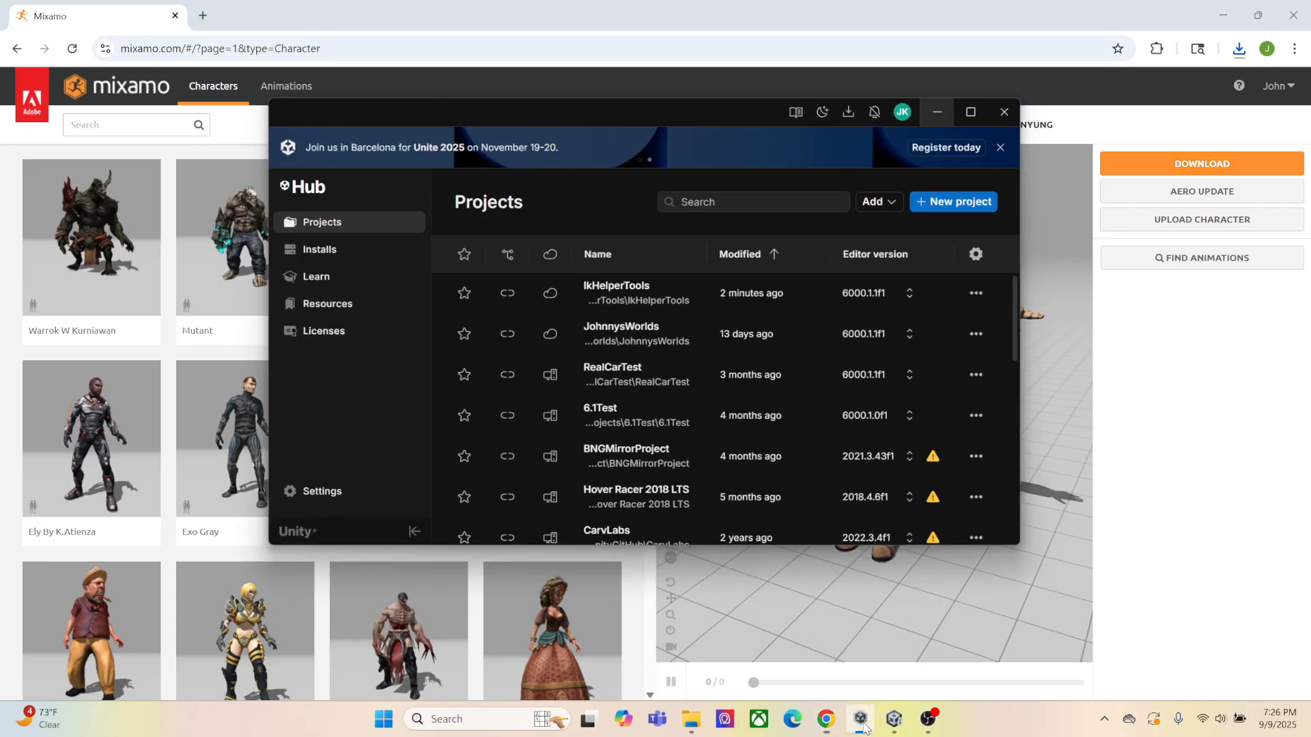
left_click(894, 719)
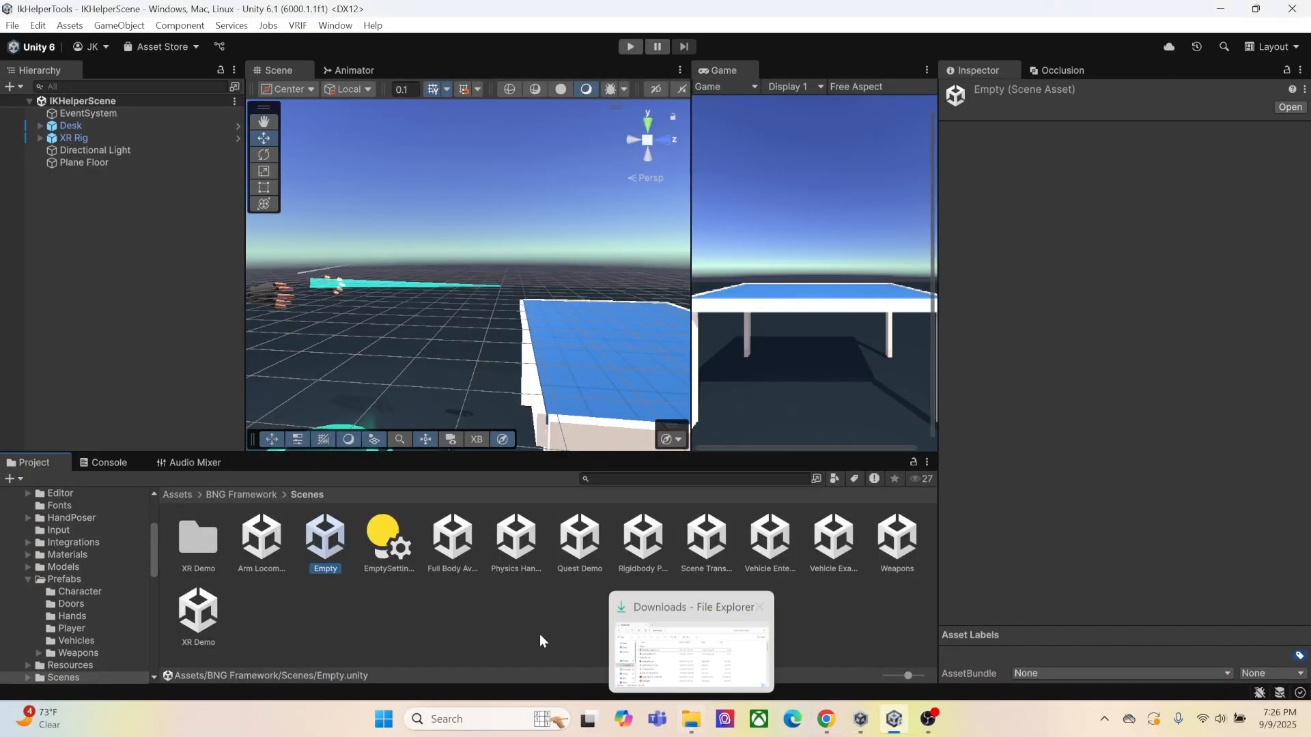
left_click(191, 494)
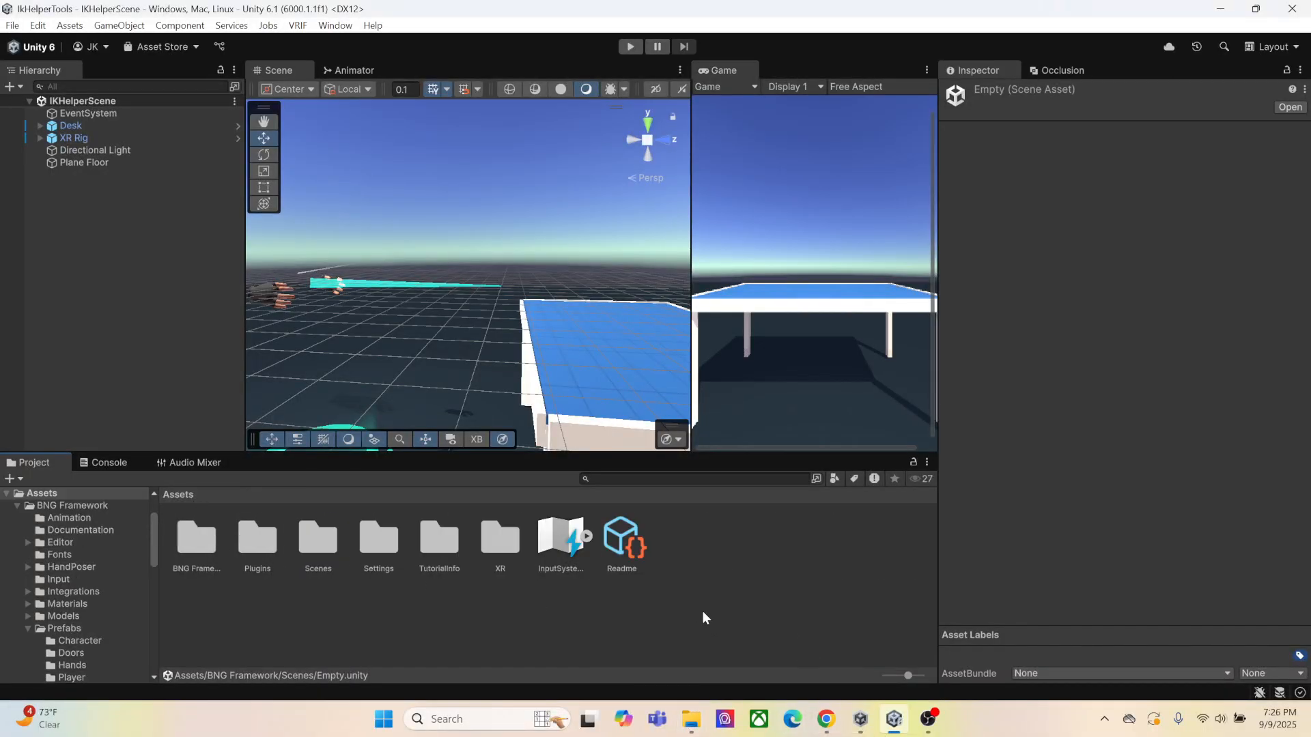
right_click(699, 543)
mouse_move(852, 116)
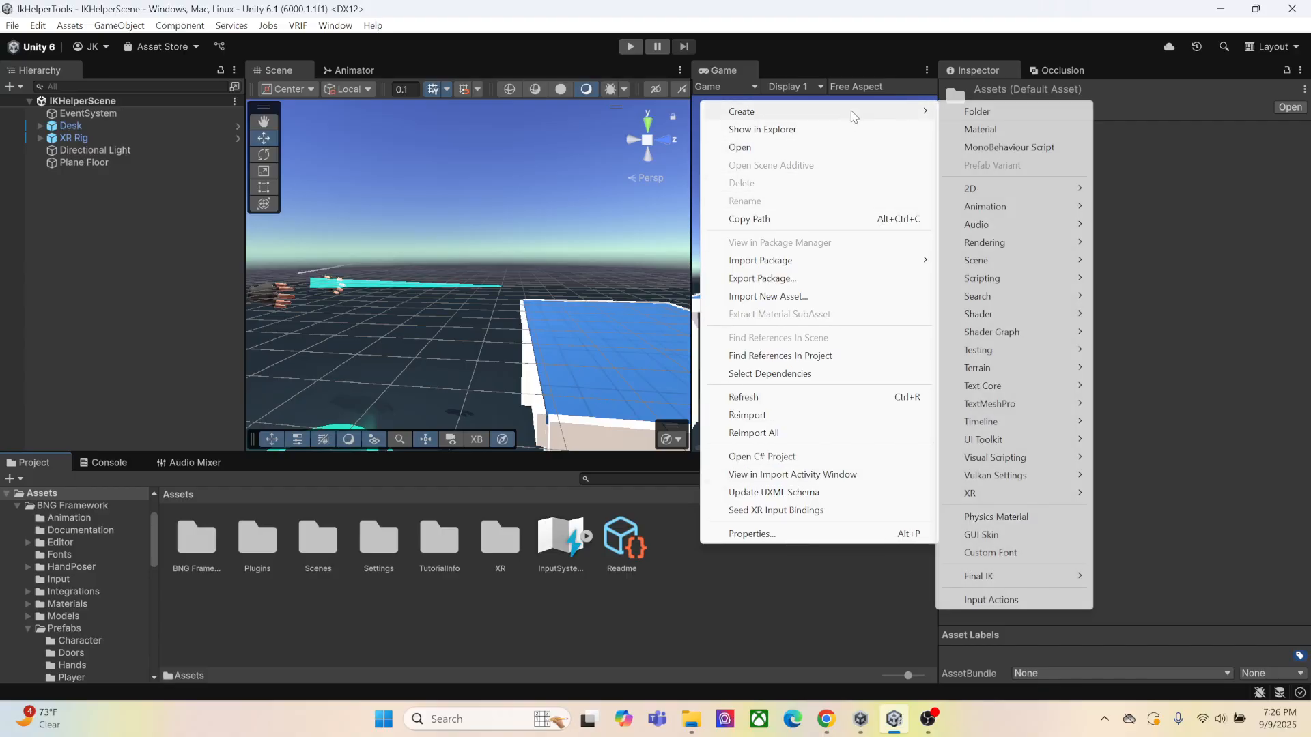
left_click(977, 111)
key("Return")
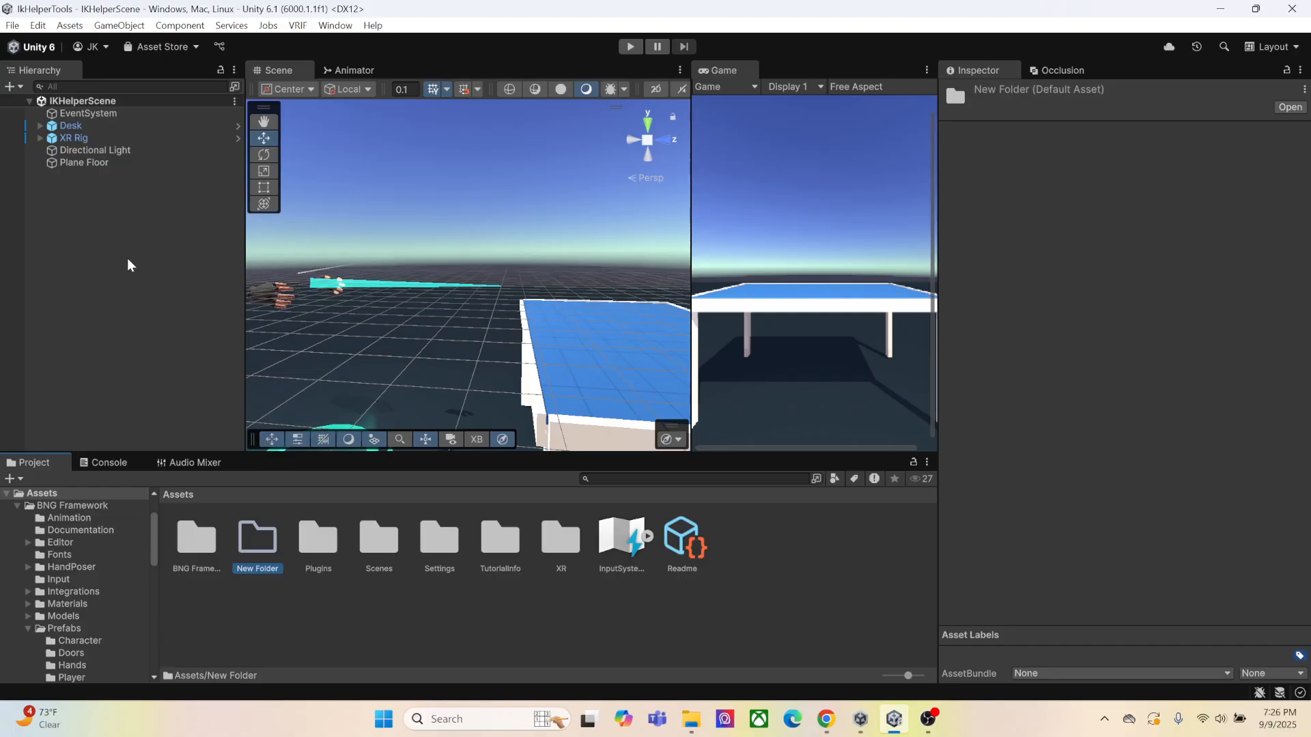
right_click(262, 562)
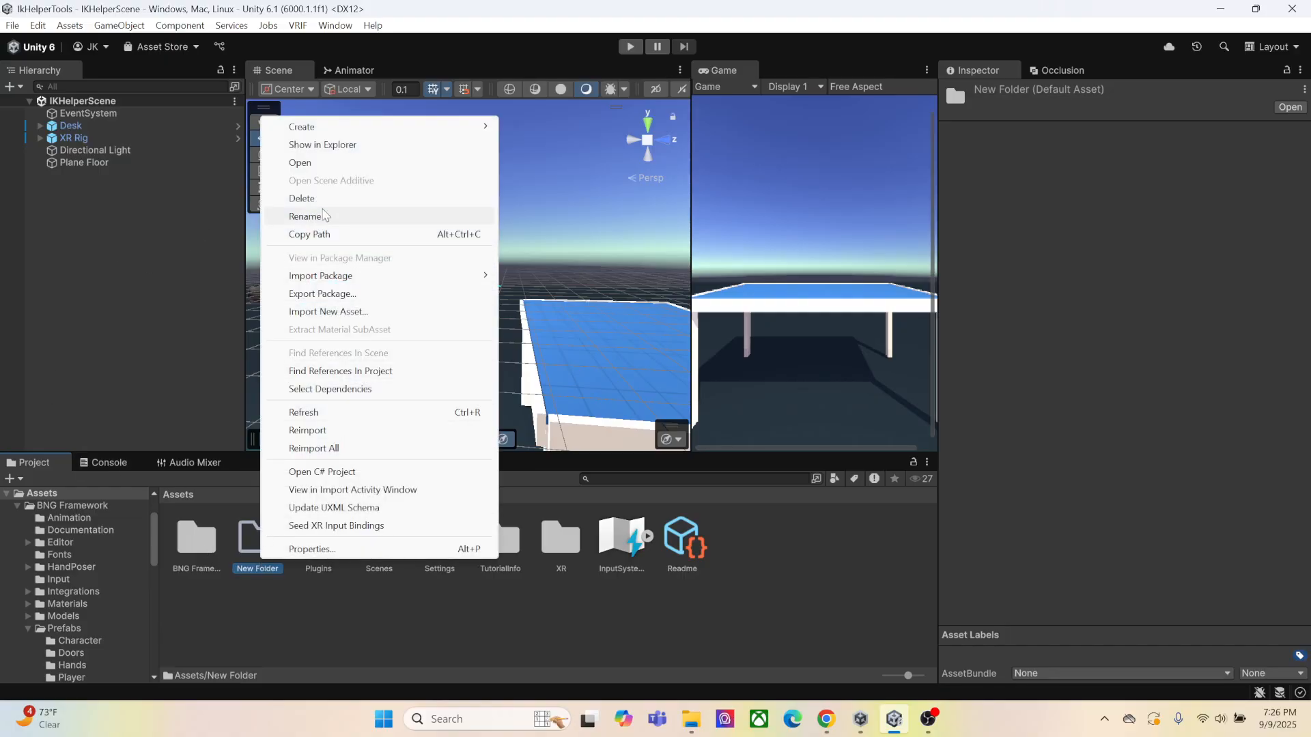
left_click(346, 215)
type("Avatar")
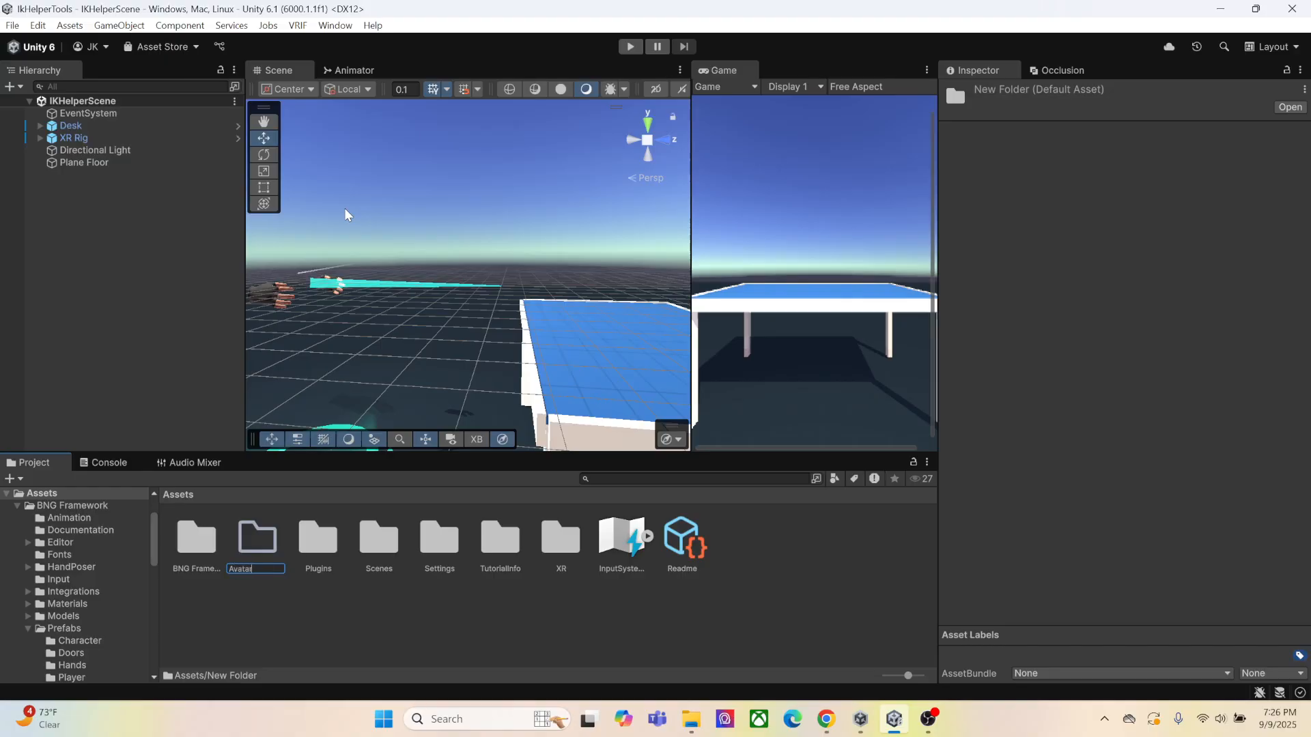
key("Return")
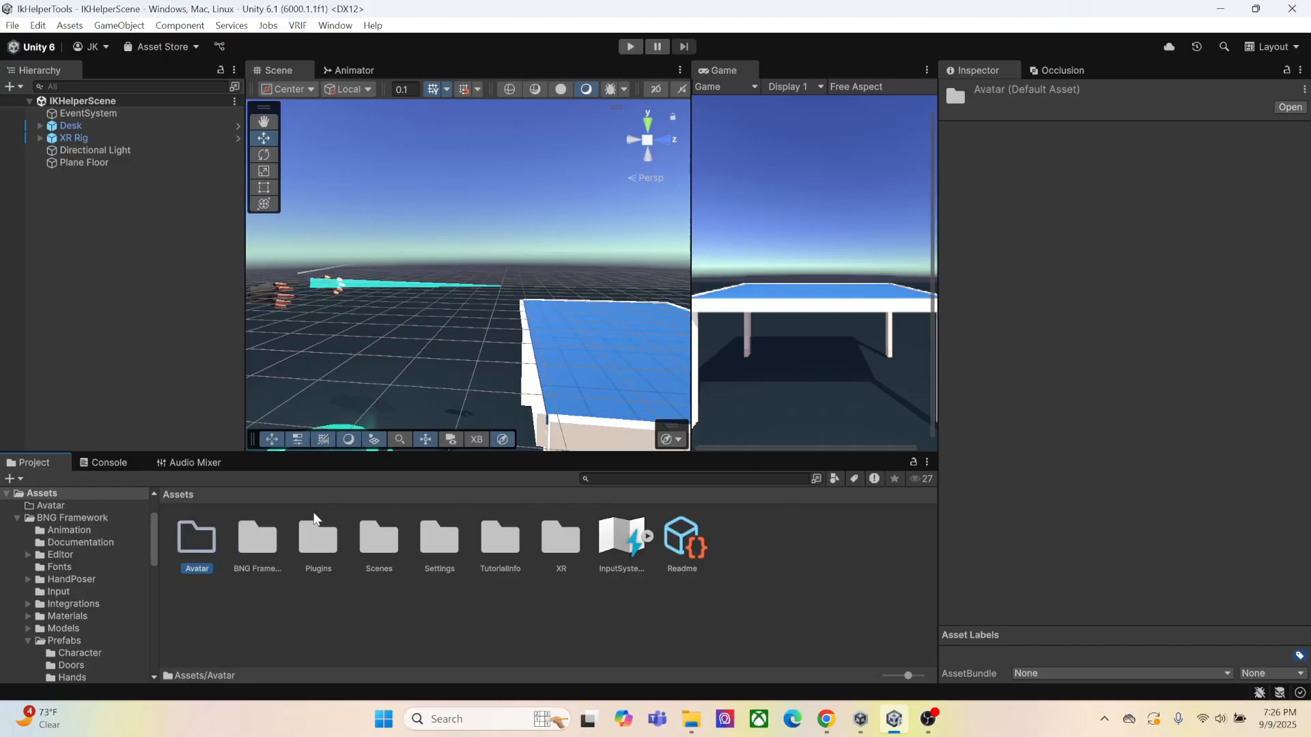
Import the downloaded Vanguard FBX file from the Downloads folder into the Avatar folder
double_click(184, 554)
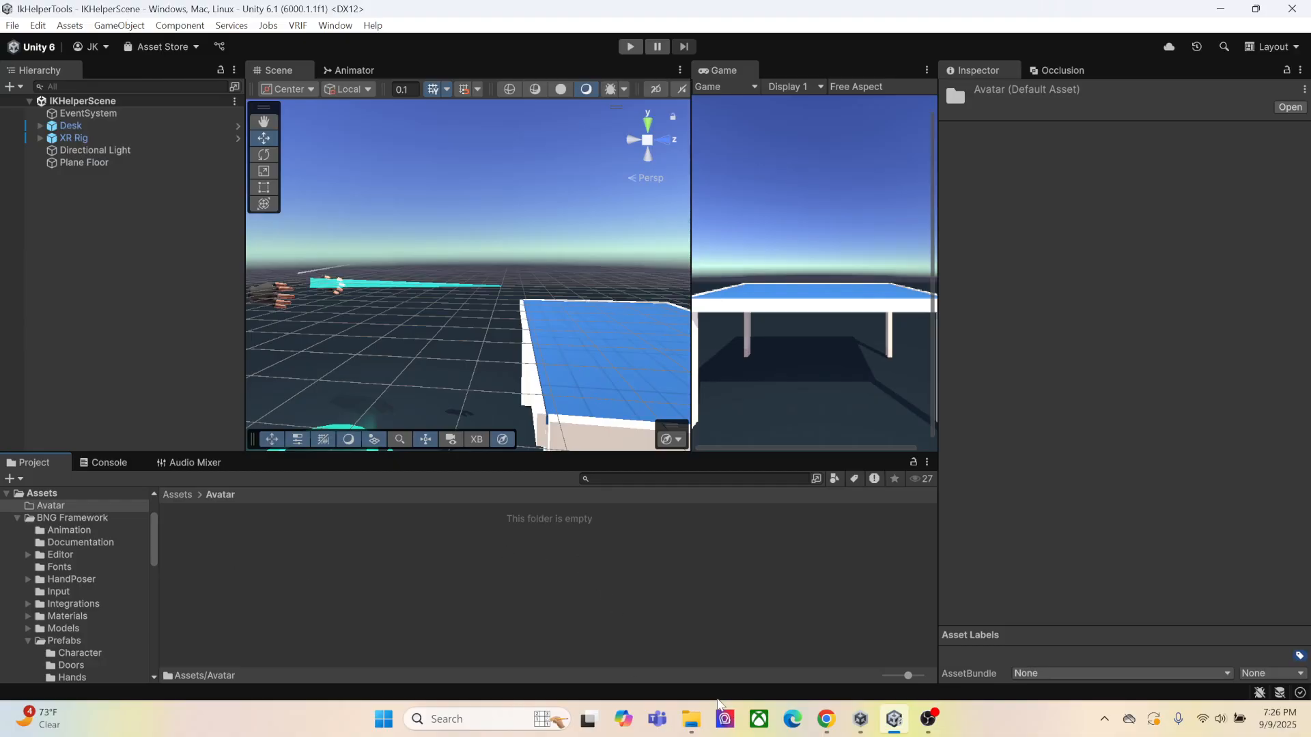
left_click(685, 728)
left_click_drag(627, 170, 865, 125)
scroll(708, 267, "down", 1)
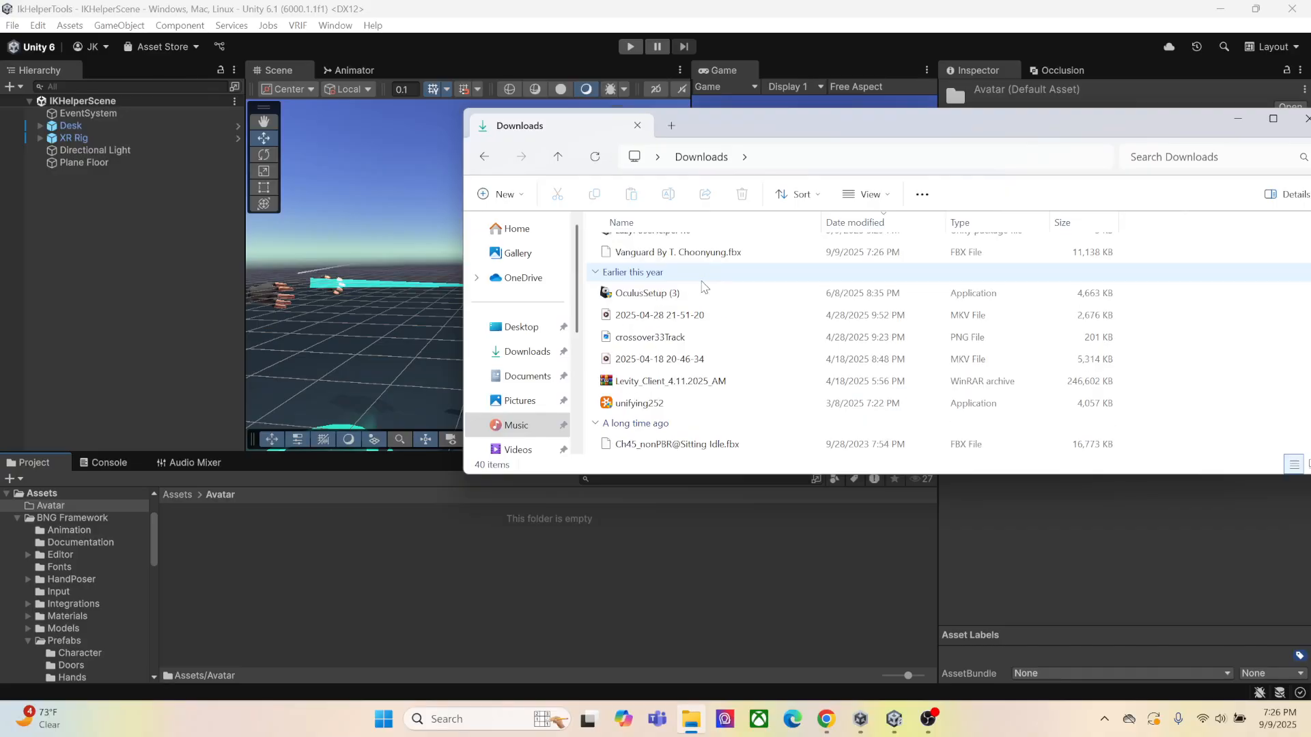
left_click_drag(690, 261, 442, 556)
left_click_drag(1256, 127, 1101, 122)
left_click(1085, 116)
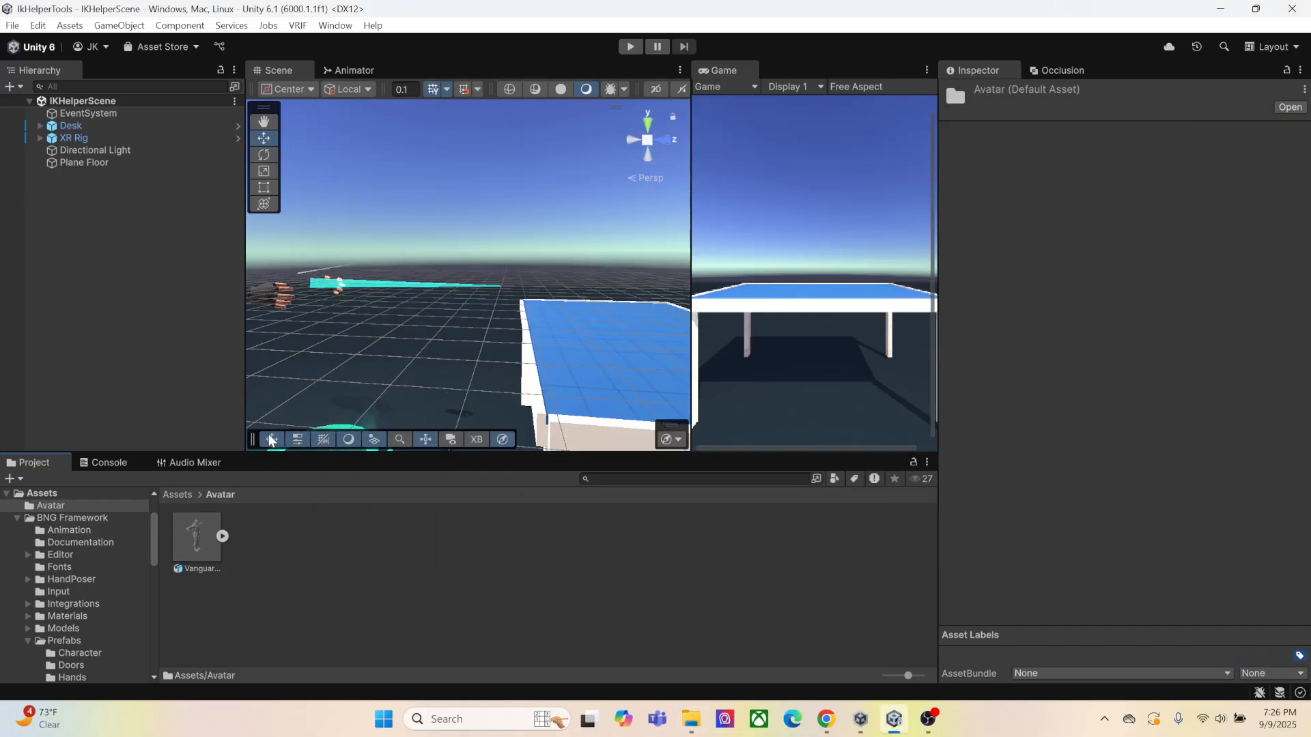
Create an IKAvatar subfolder inside Avatar and move the Vanguard model into it
left_click(199, 546)
right_click(383, 553)
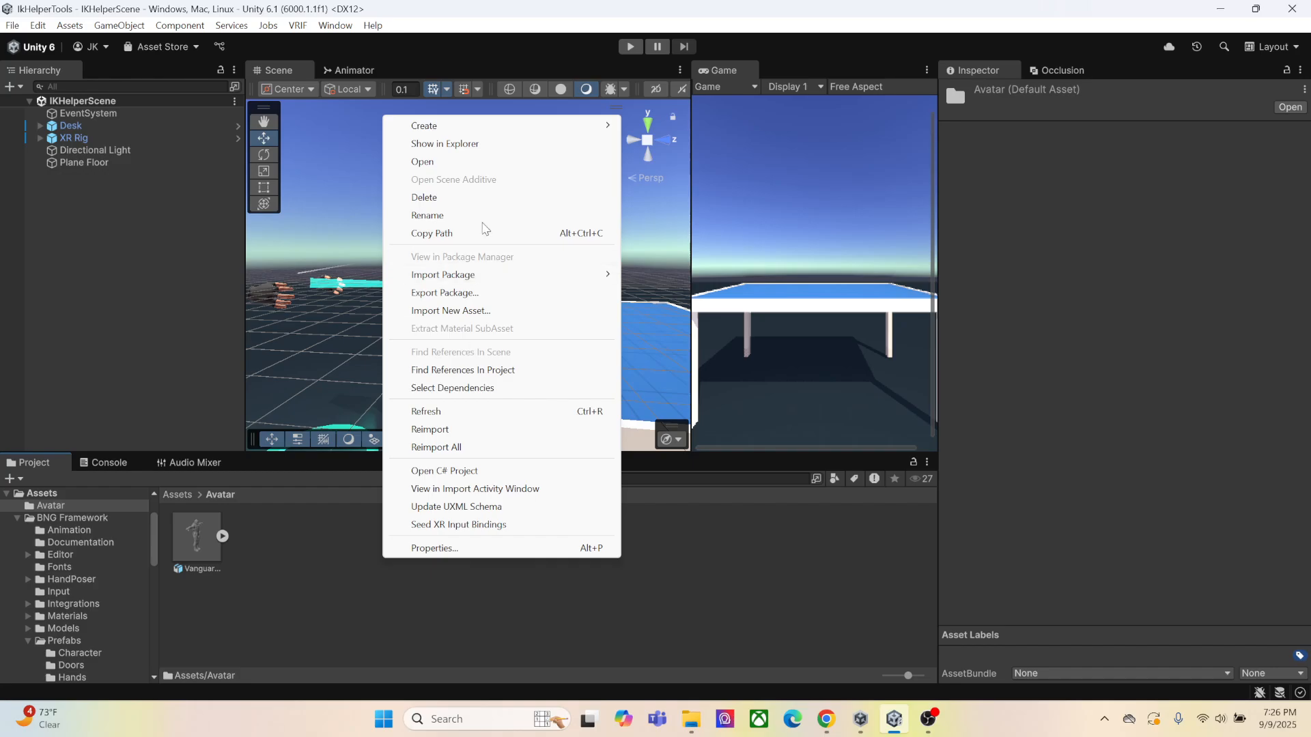
mouse_move(547, 131)
left_click(666, 126)
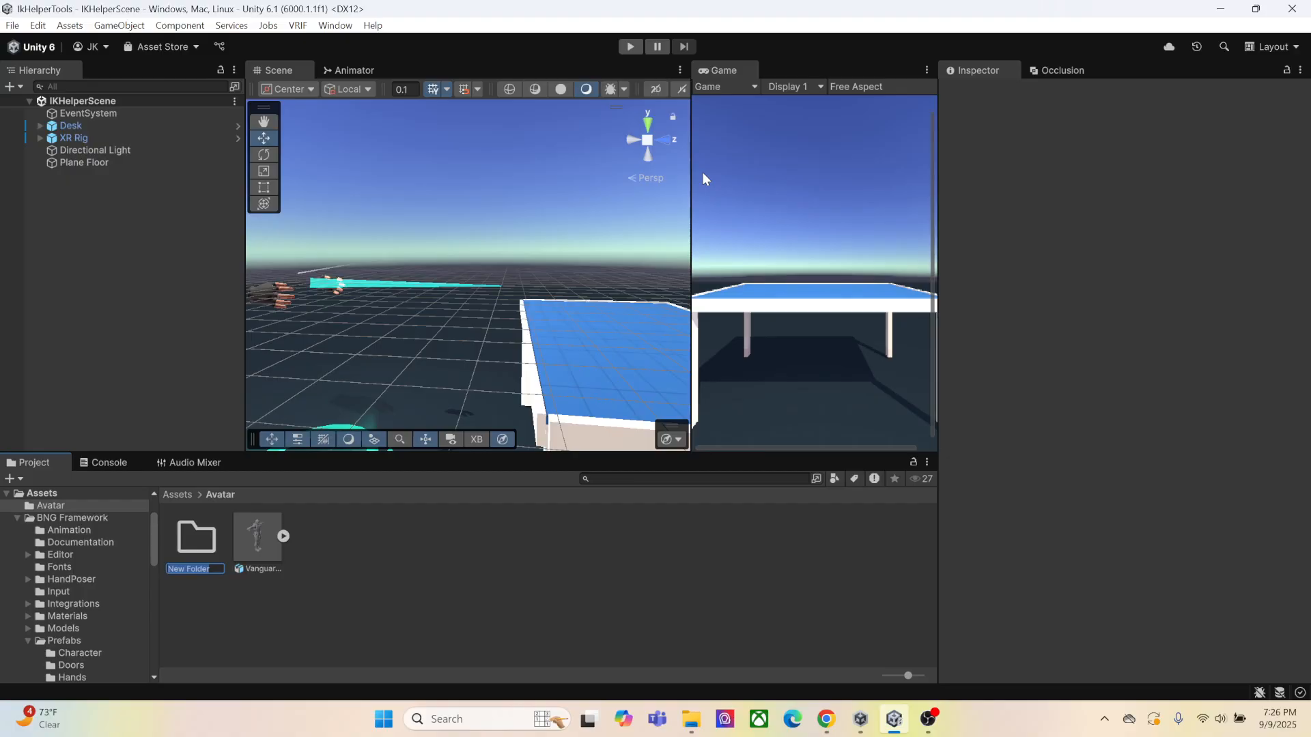
type("IKAvatar")
key("Return")
left_click_drag(268, 576, 208, 544)
double_click(207, 545)
Set the Vanguard model's rig animation type to Humanoid and apply the import settings
left_click(215, 536)
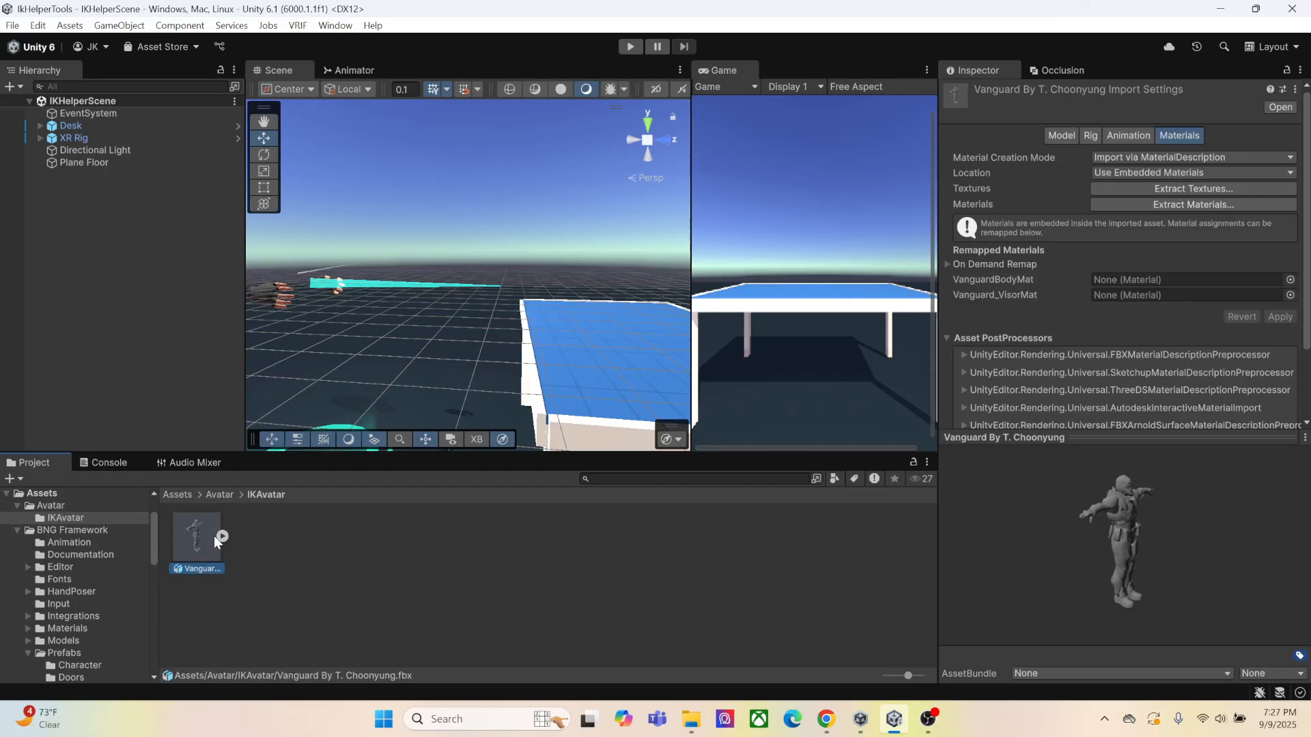
left_click(1089, 135)
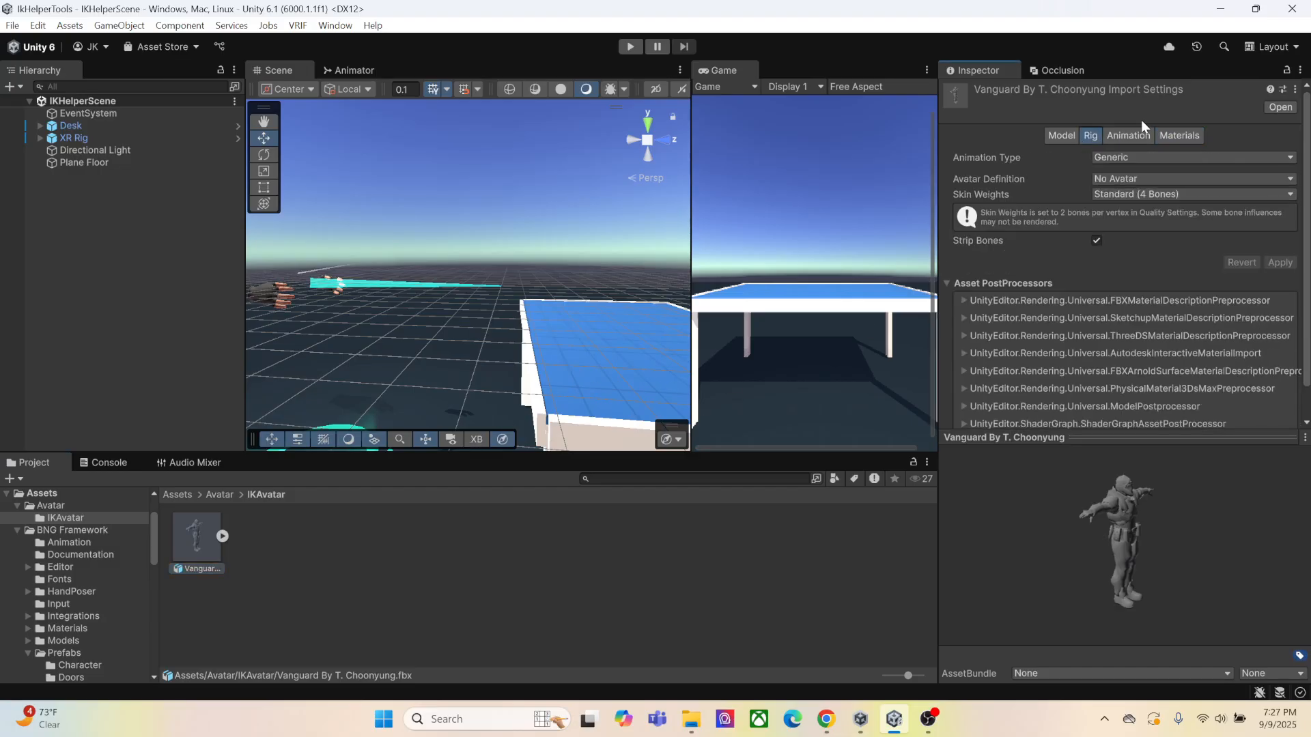
left_click(1153, 156)
left_click(1151, 226)
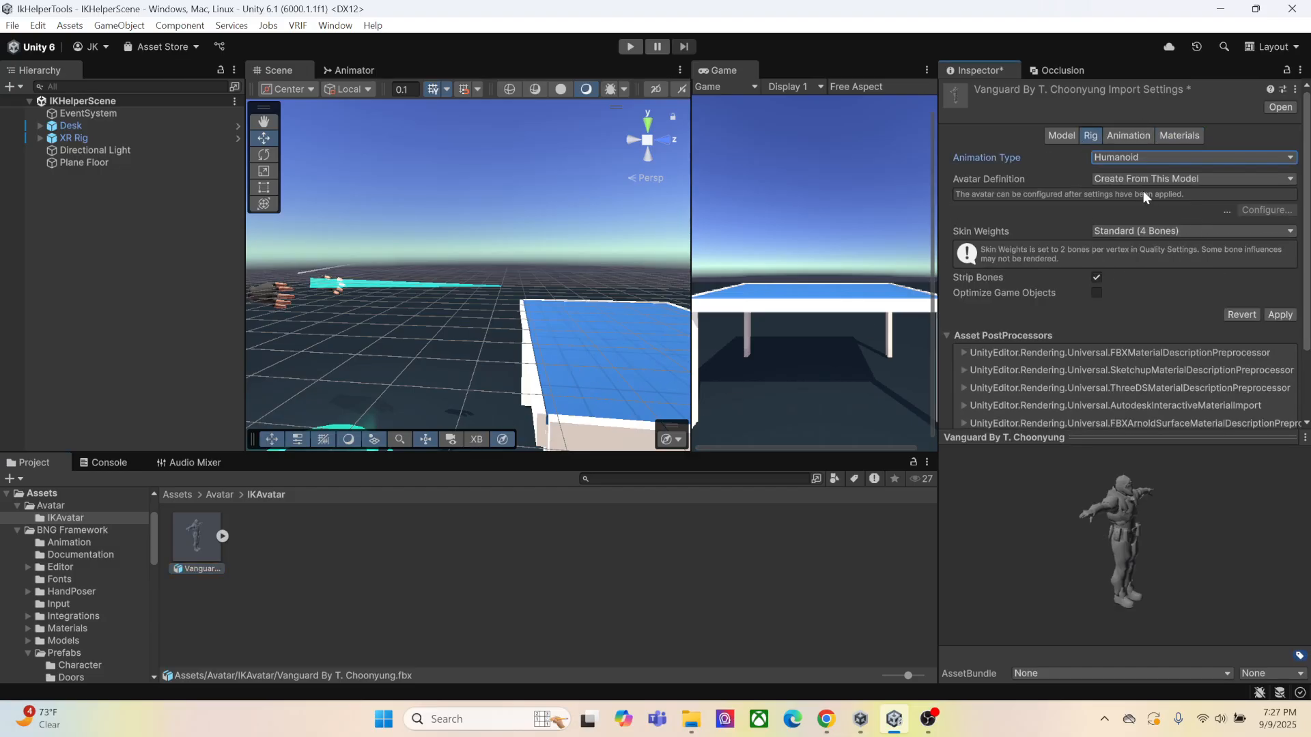
left_click(1279, 315)
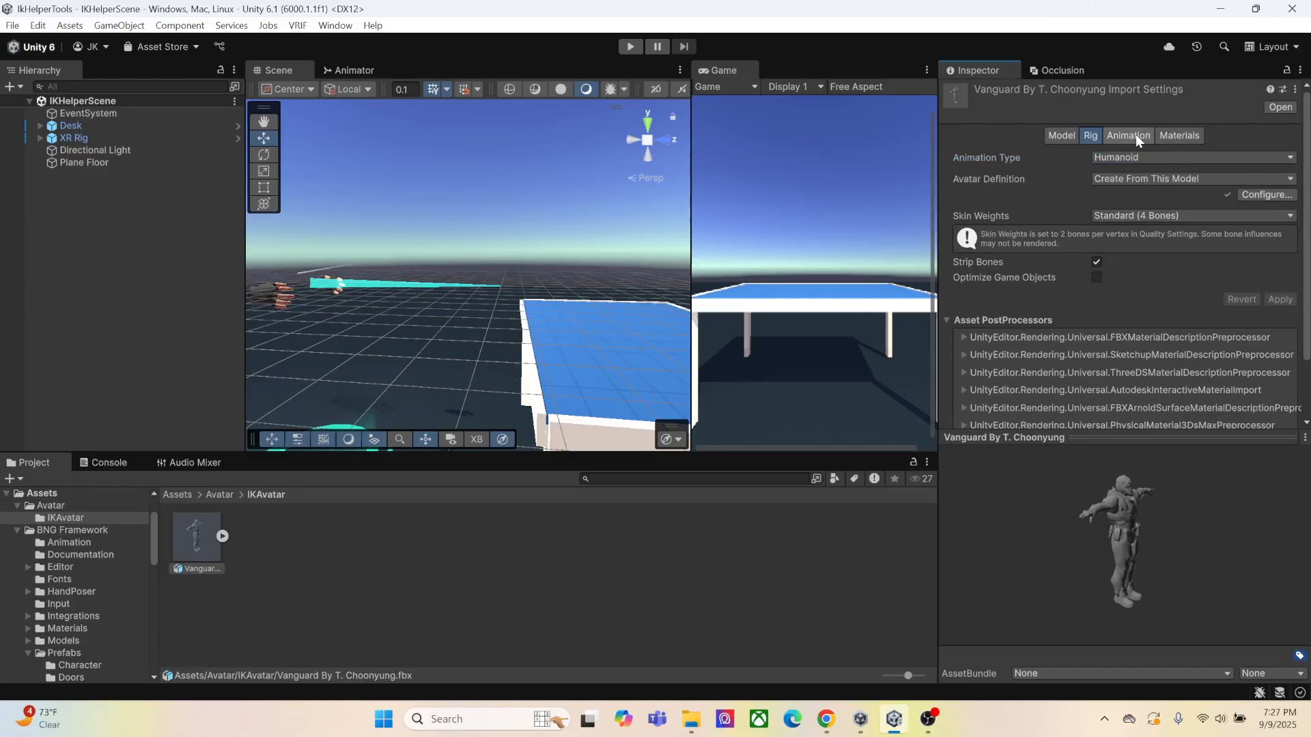
Extract the Vanguard model's textures into the IKAvatar folder and fix the normal map import setting
left_click(1172, 134)
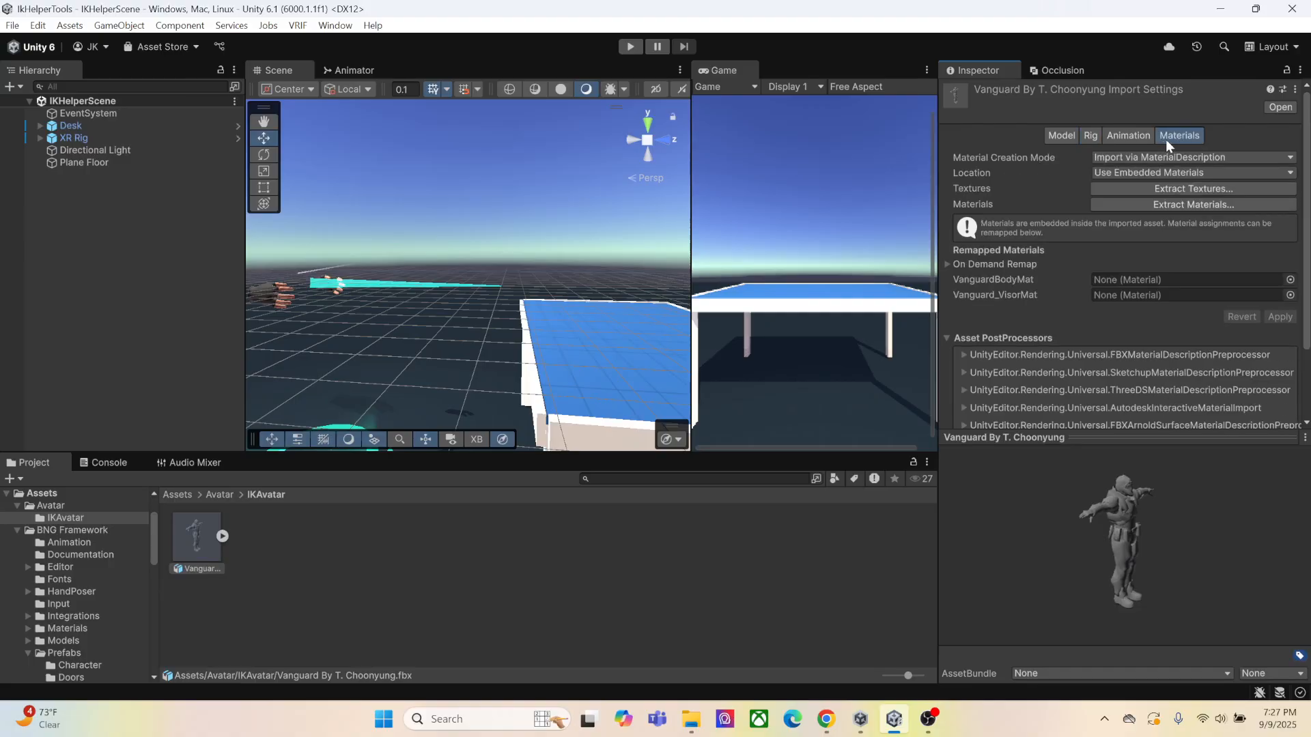
left_click(1178, 188)
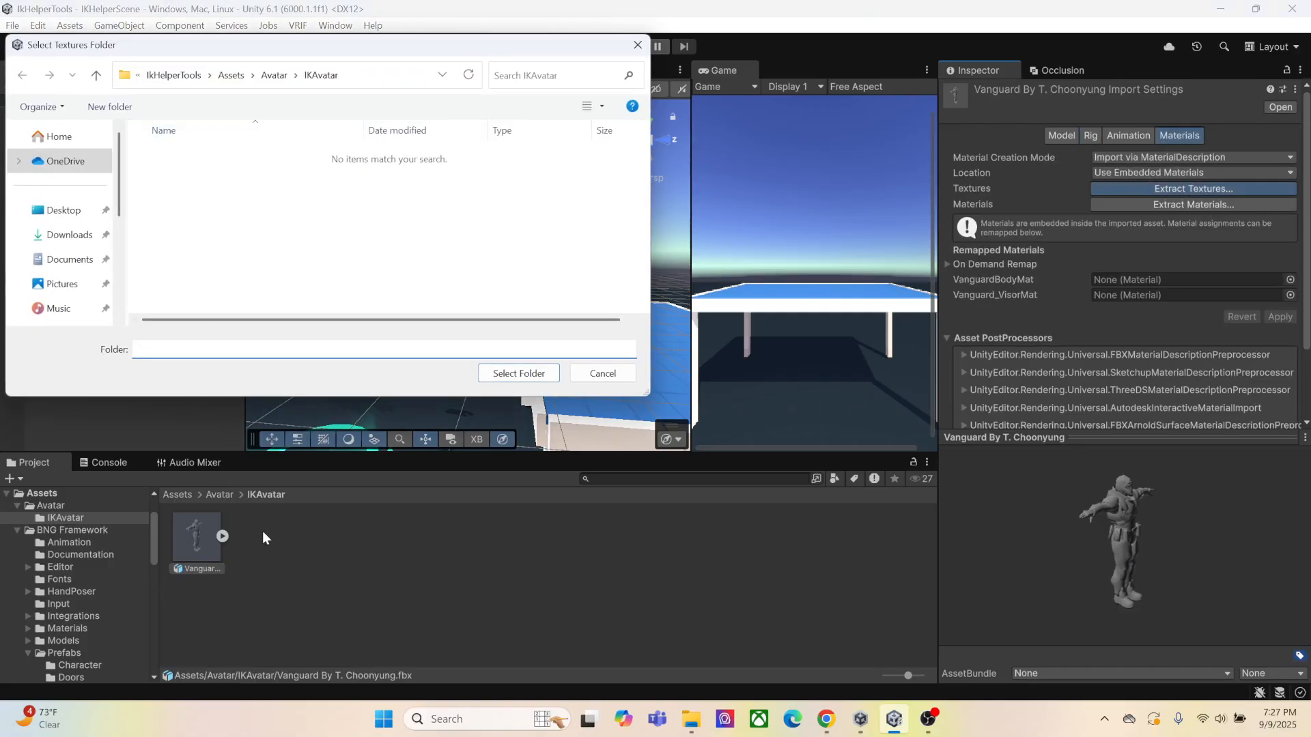
left_click(509, 374)
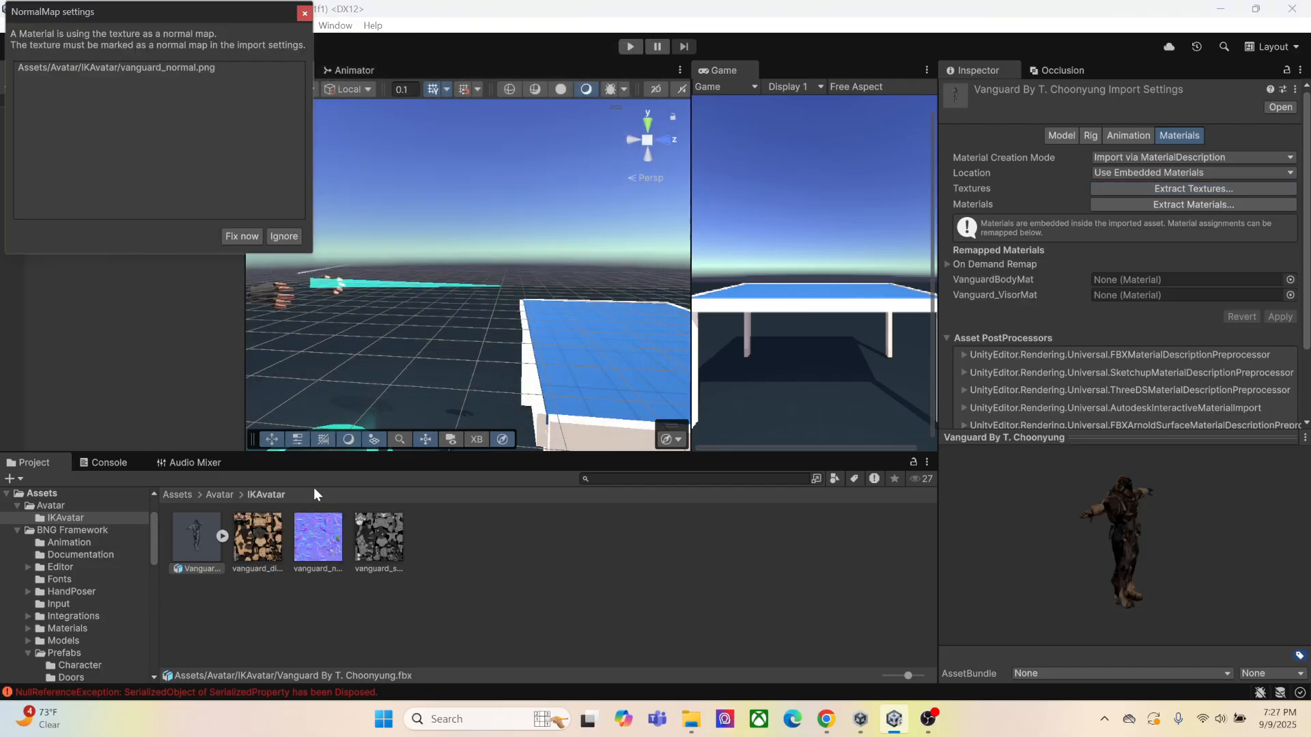
left_click(240, 236)
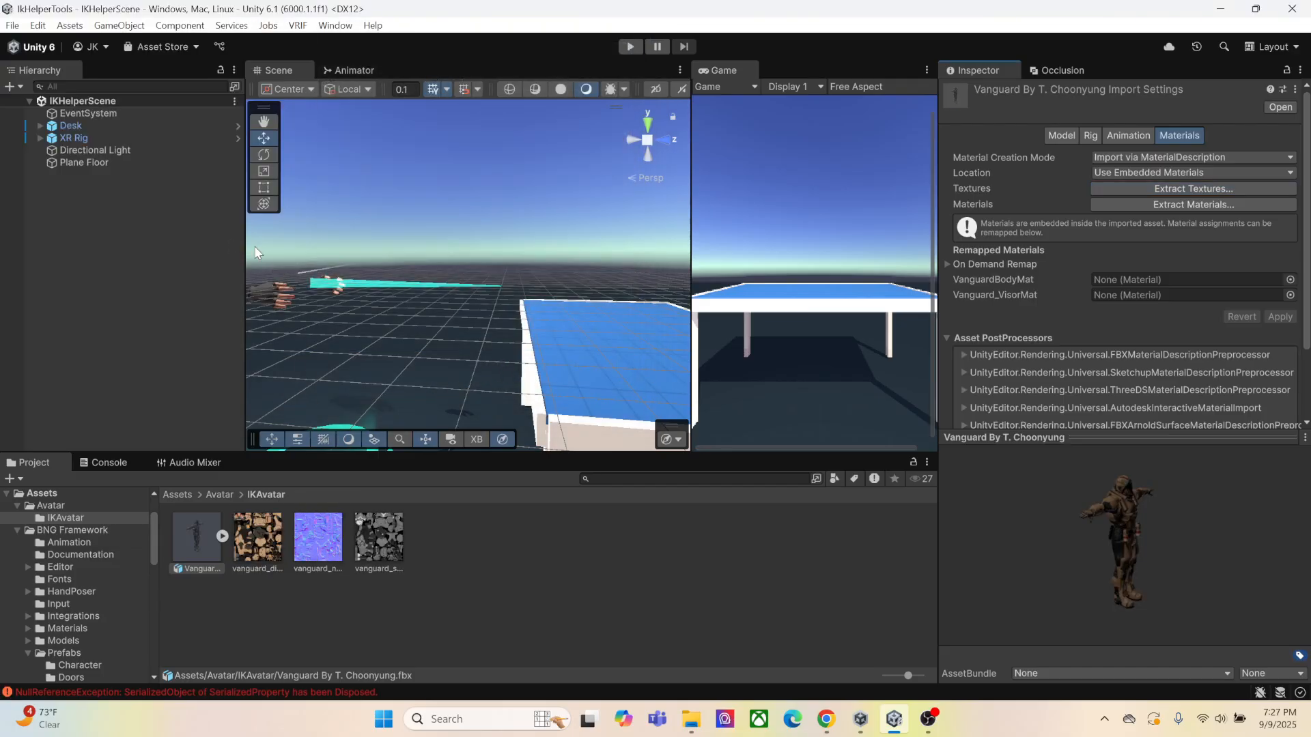
Extract the Vanguard model's embedded materials into the IKAvatar folder
left_click(1149, 206)
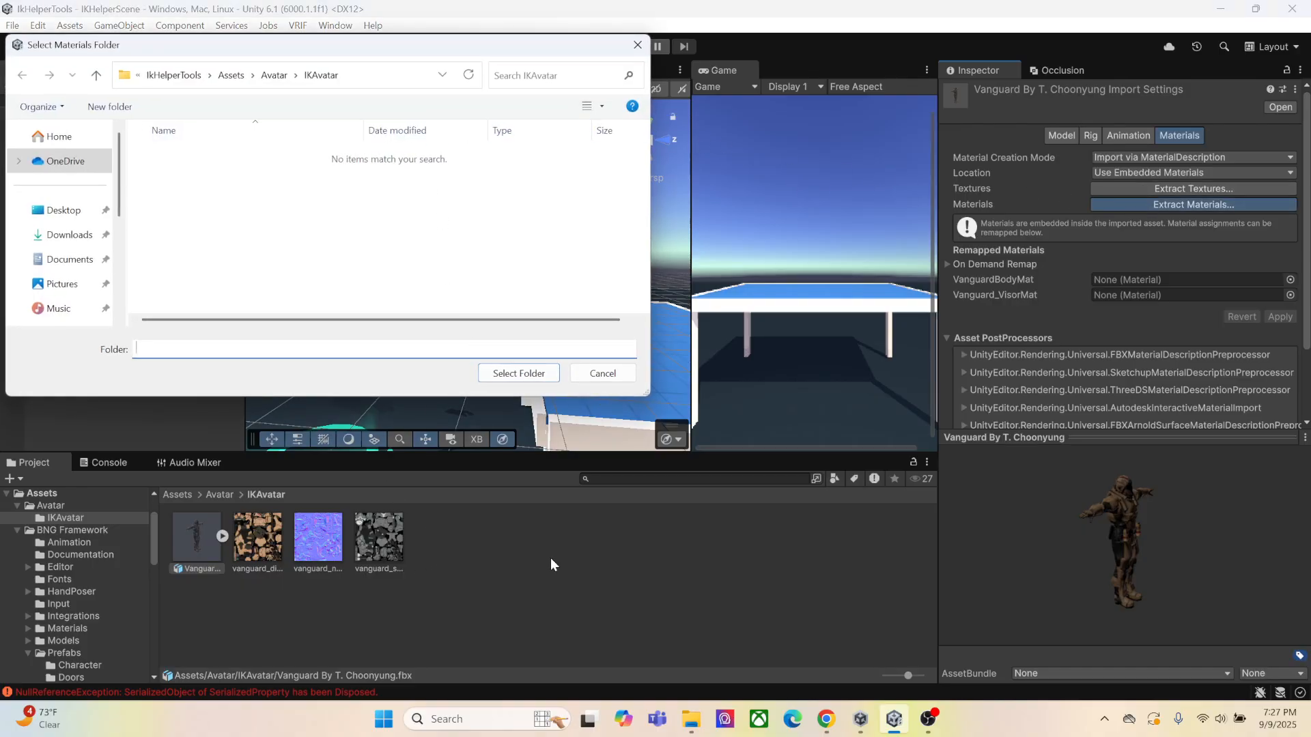
left_click(519, 373)
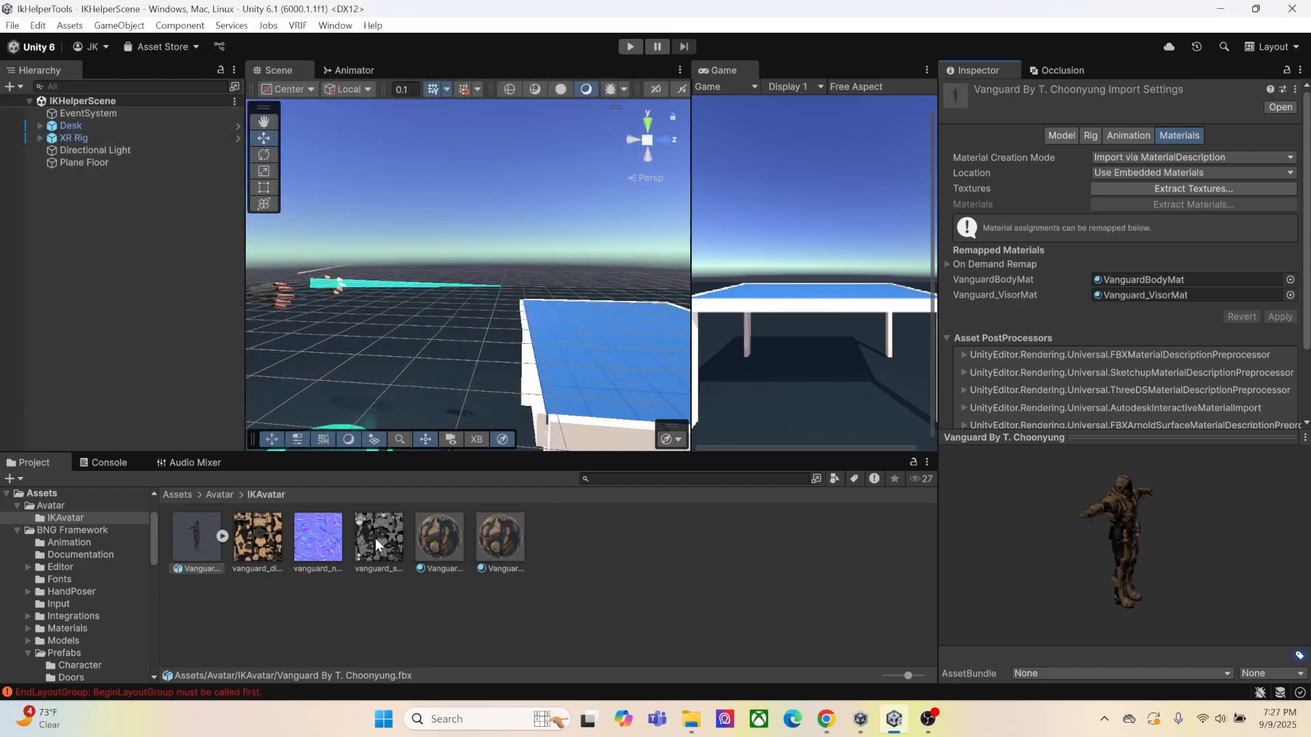
left_click(194, 545)
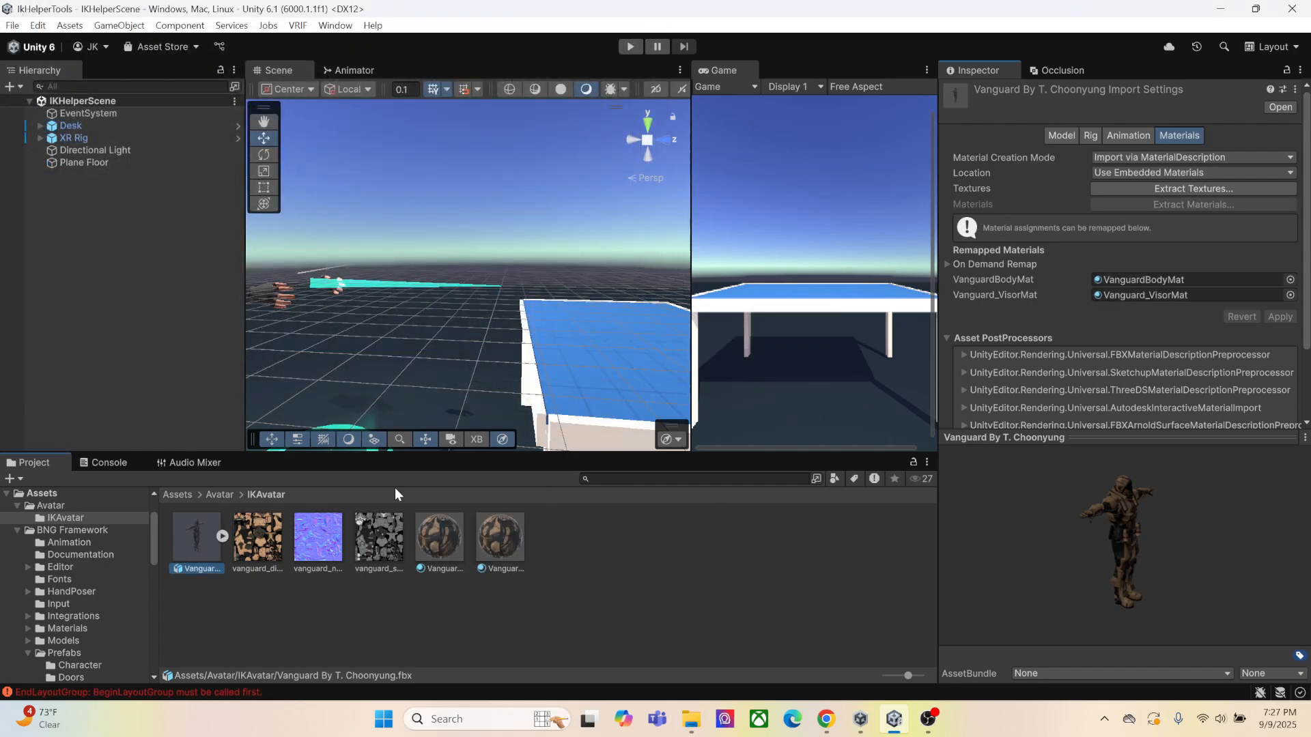
Duplicate the IKAvatar folder inside Avatar and rename the copy IKAvatarHandPoser
left_click(218, 495)
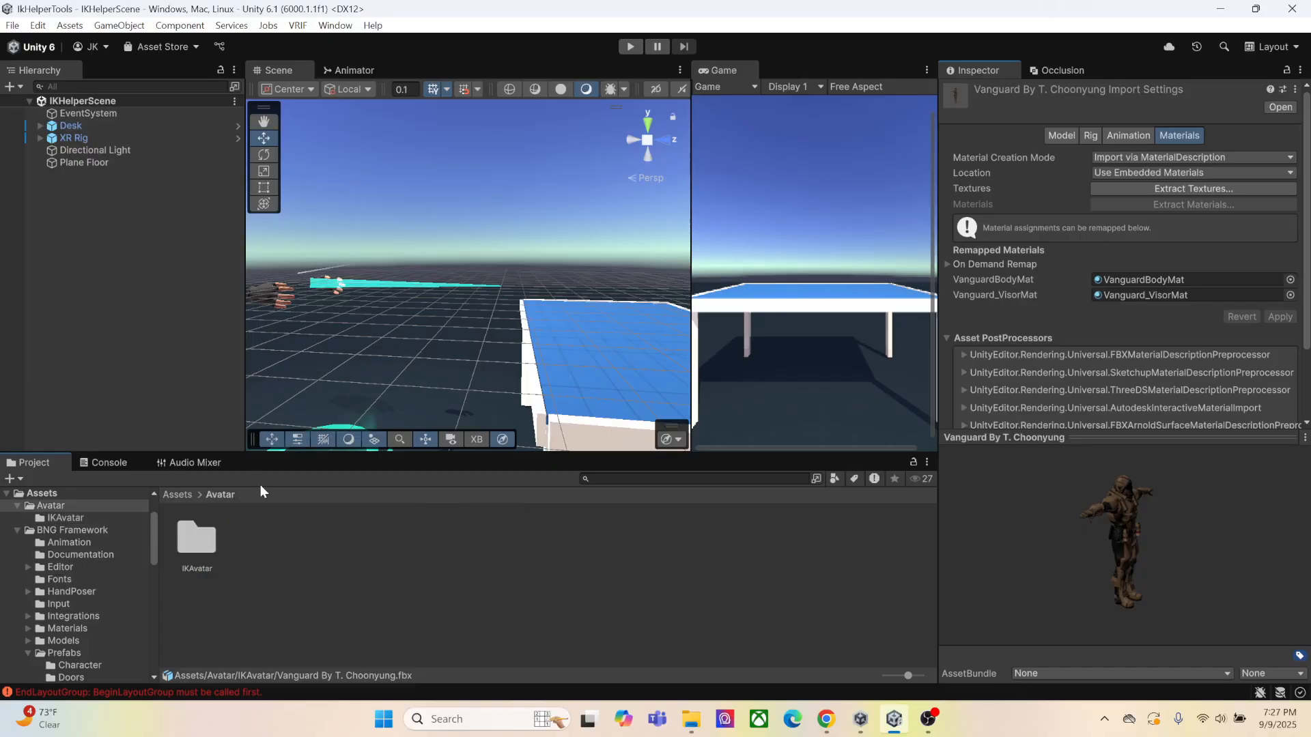
left_click(204, 536)
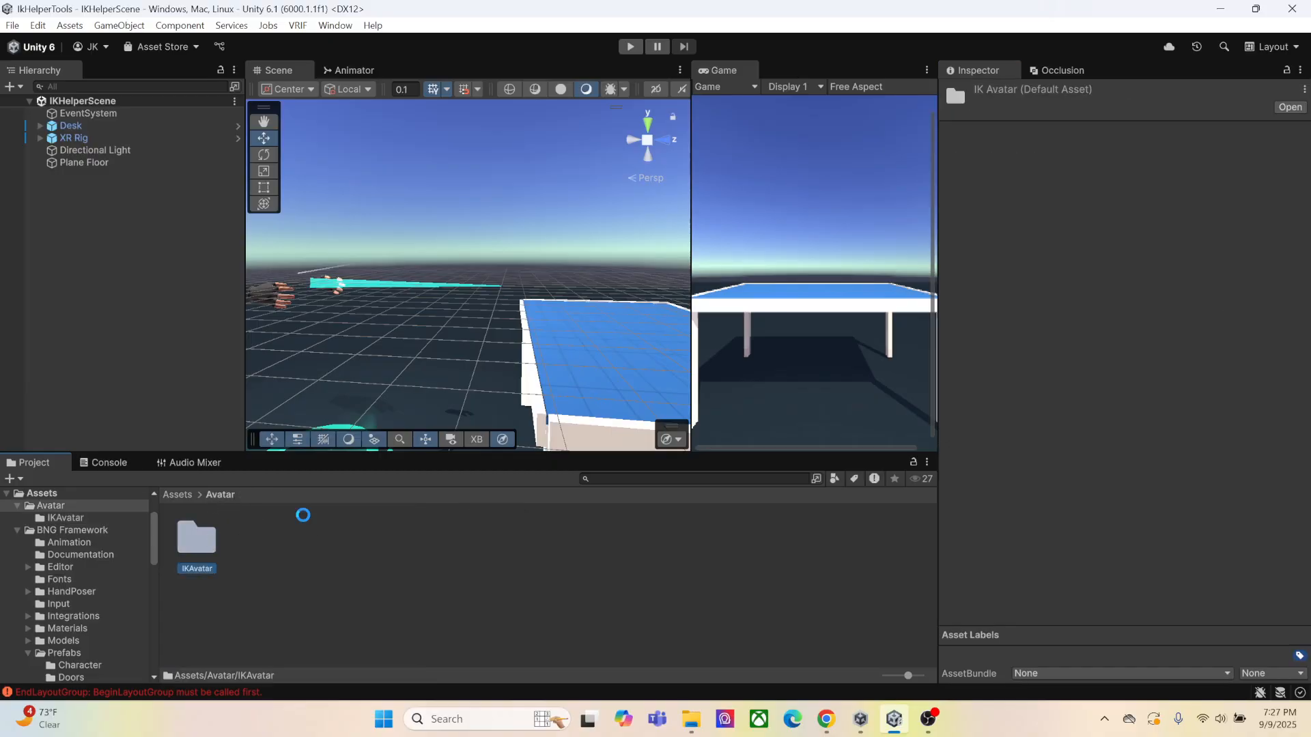
key("ctrl+d")
right_click(267, 557)
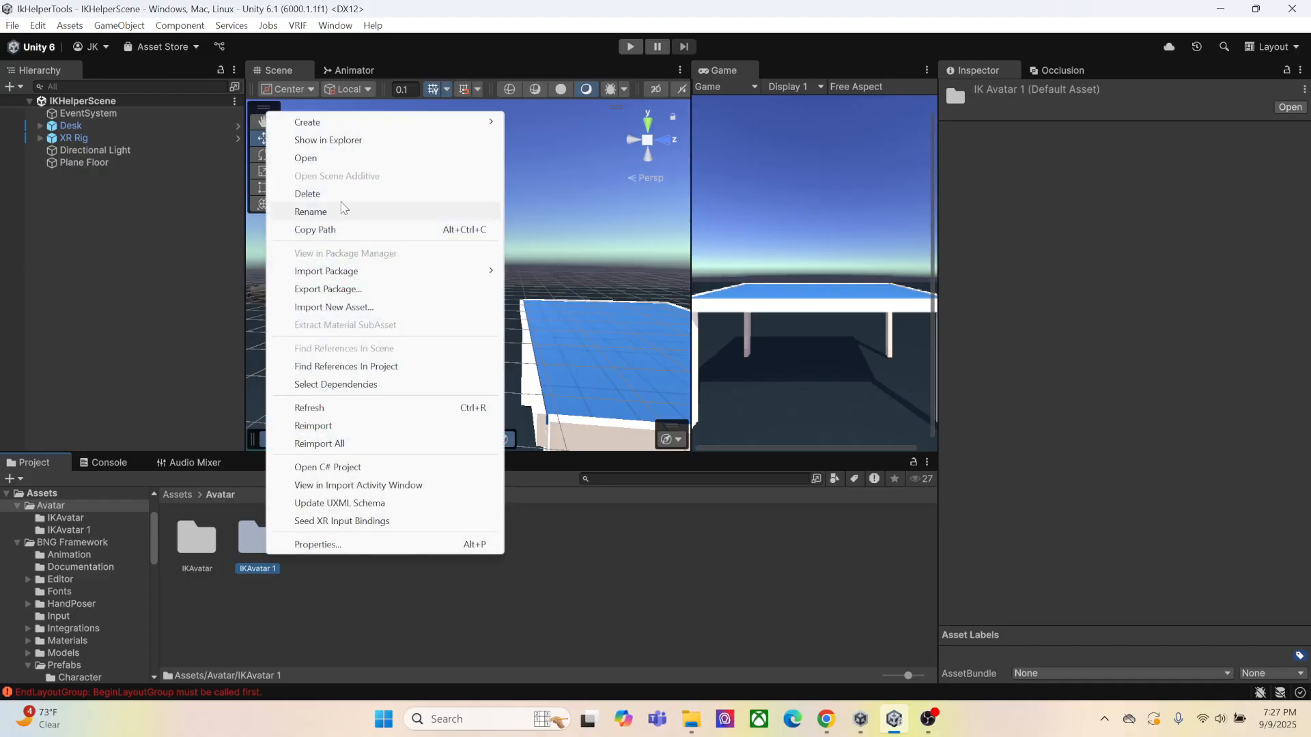
mouse_move(322, 125)
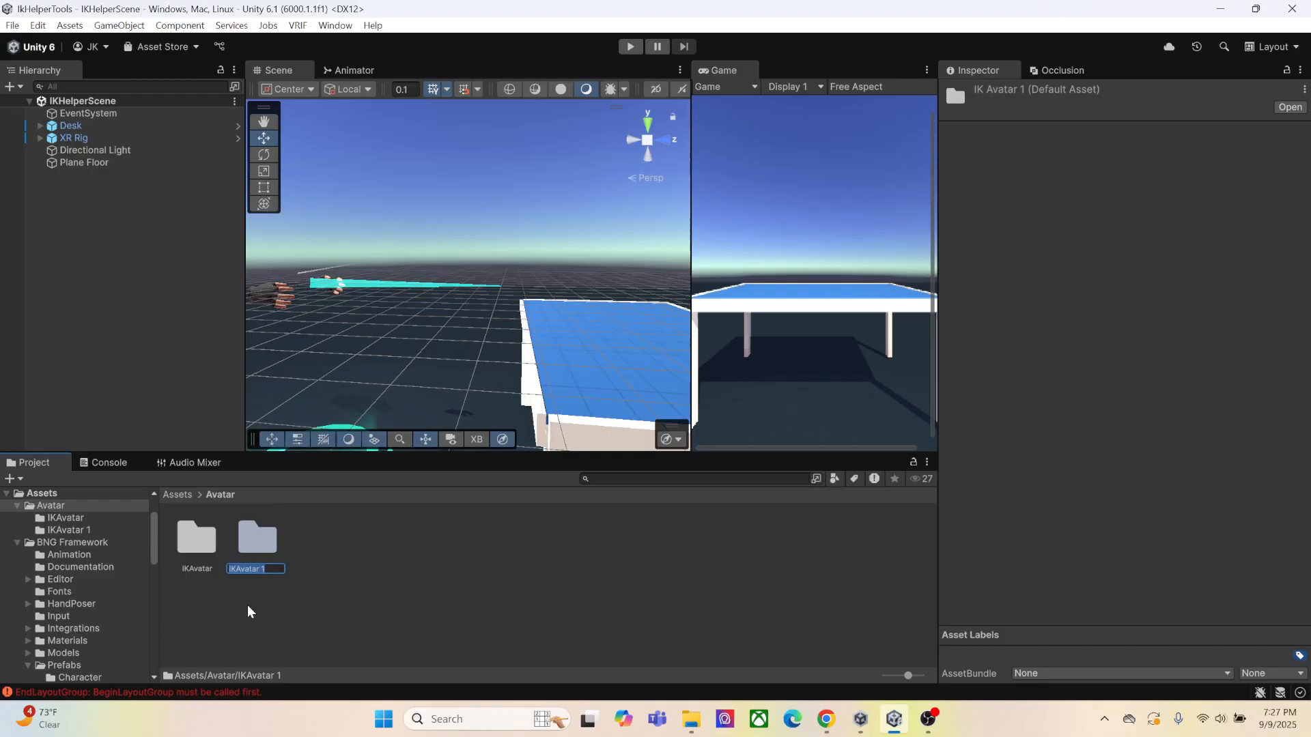
left_click(264, 567)
left_click_drag(260, 568, 277, 570)
type("HandPoser")
key("Return")
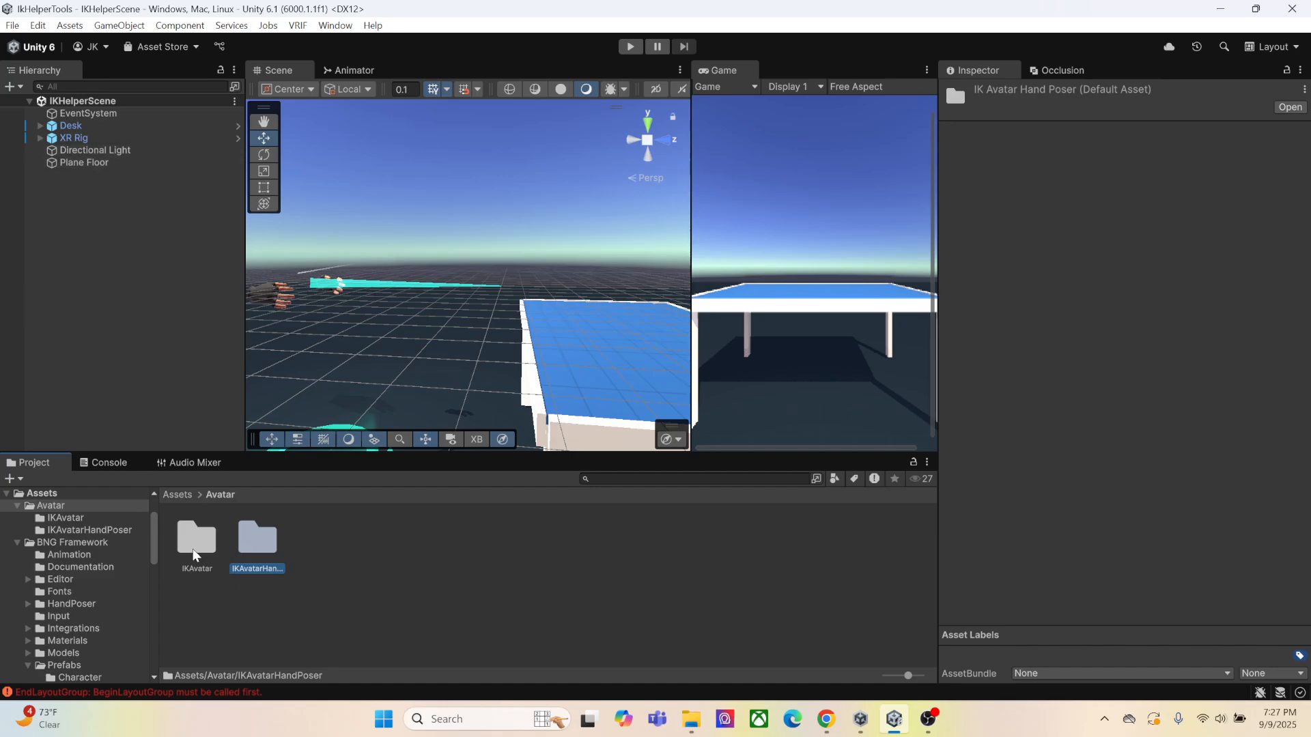
Clear the error messages from the console and return to the project files
left_click(99, 464)
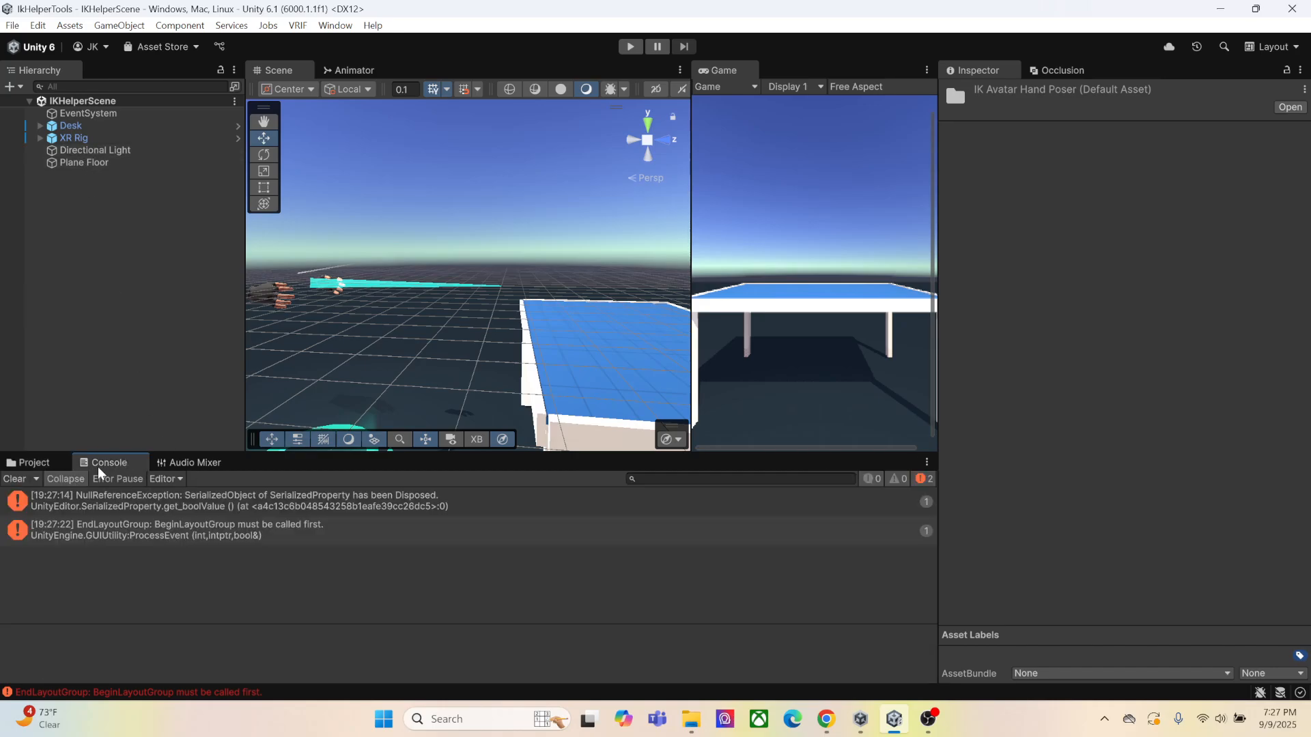
left_click(15, 479)
left_click(33, 463)
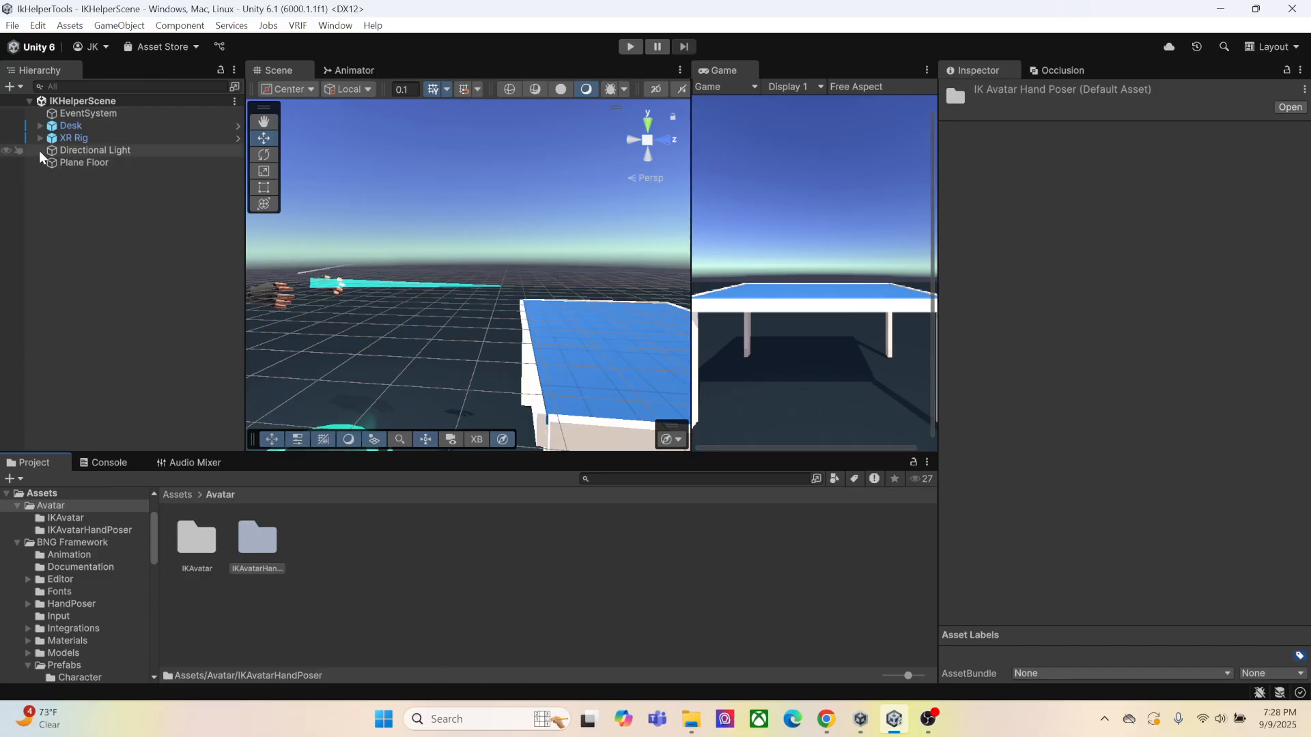
Import the LazyPoseHelper1.0 package from Downloads into Assets and inspect its scripts in the Editor folder
left_click(176, 496)
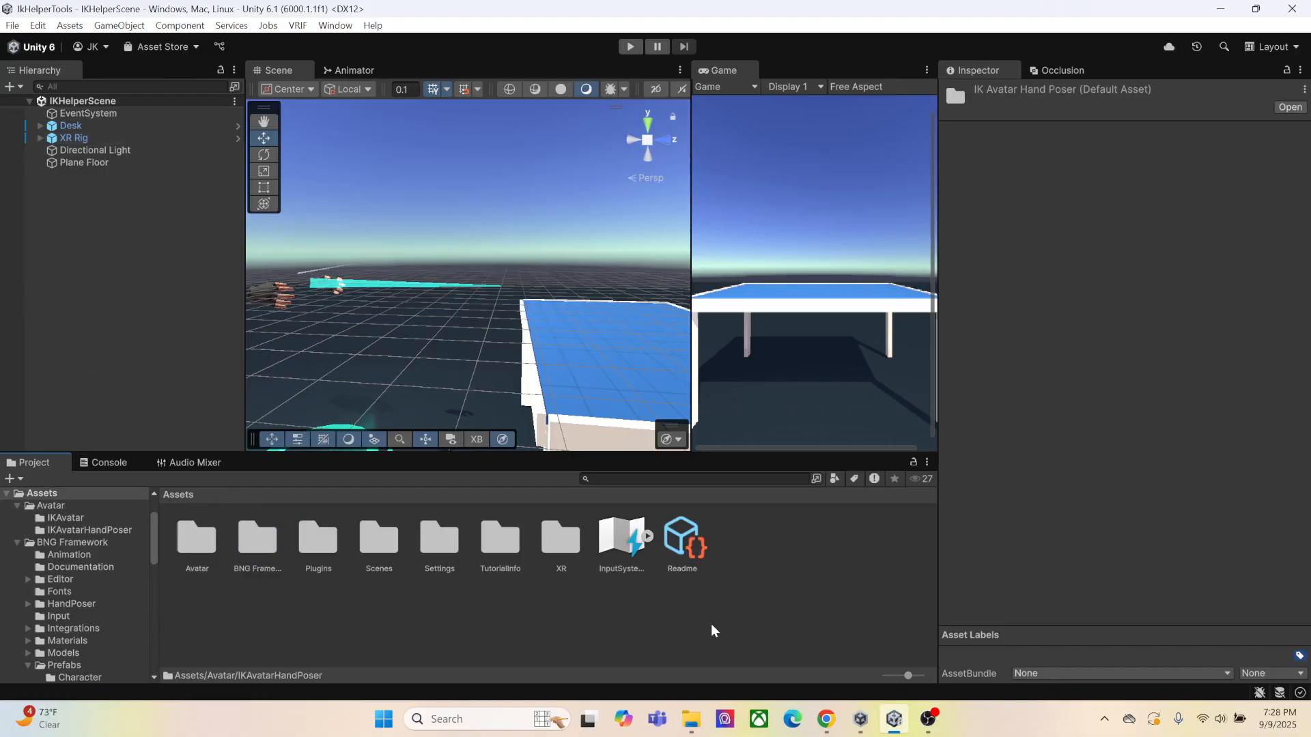
left_click(691, 719)
scroll(570, 320, "up", 2)
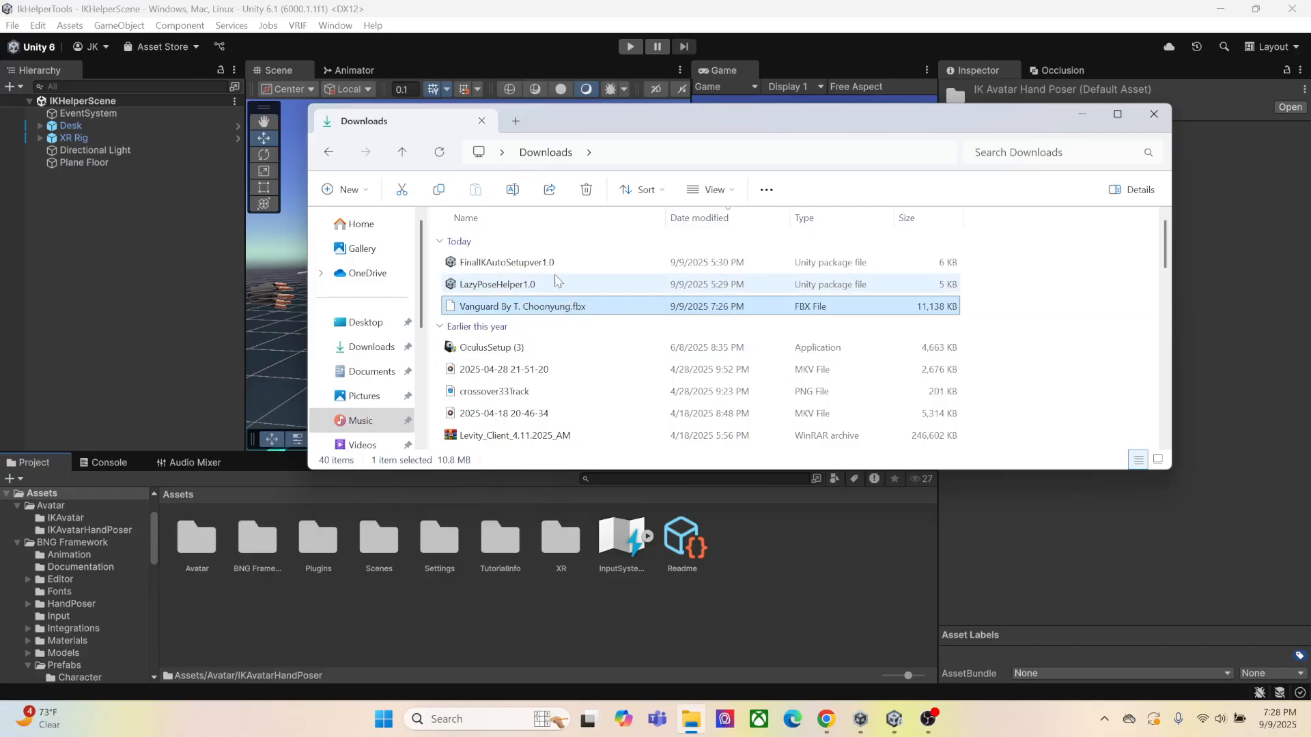
left_click_drag(546, 284, 748, 556)
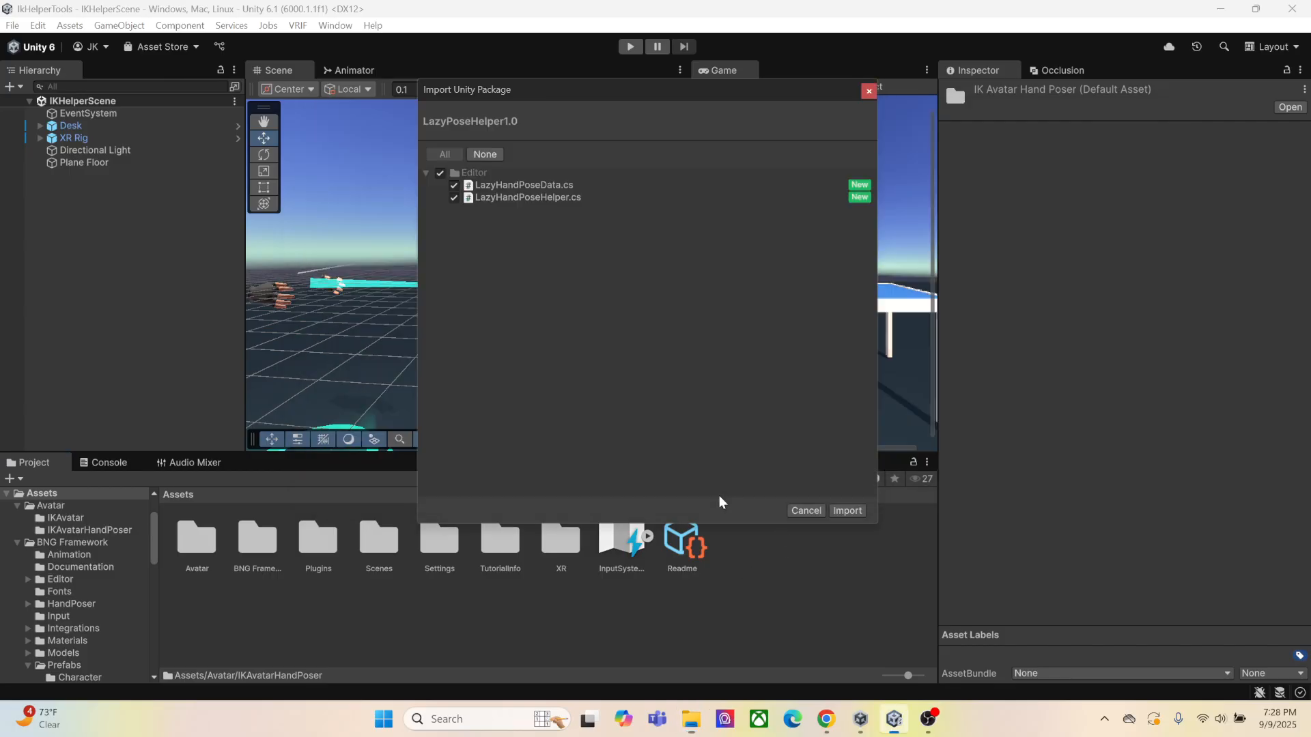
left_click(852, 514)
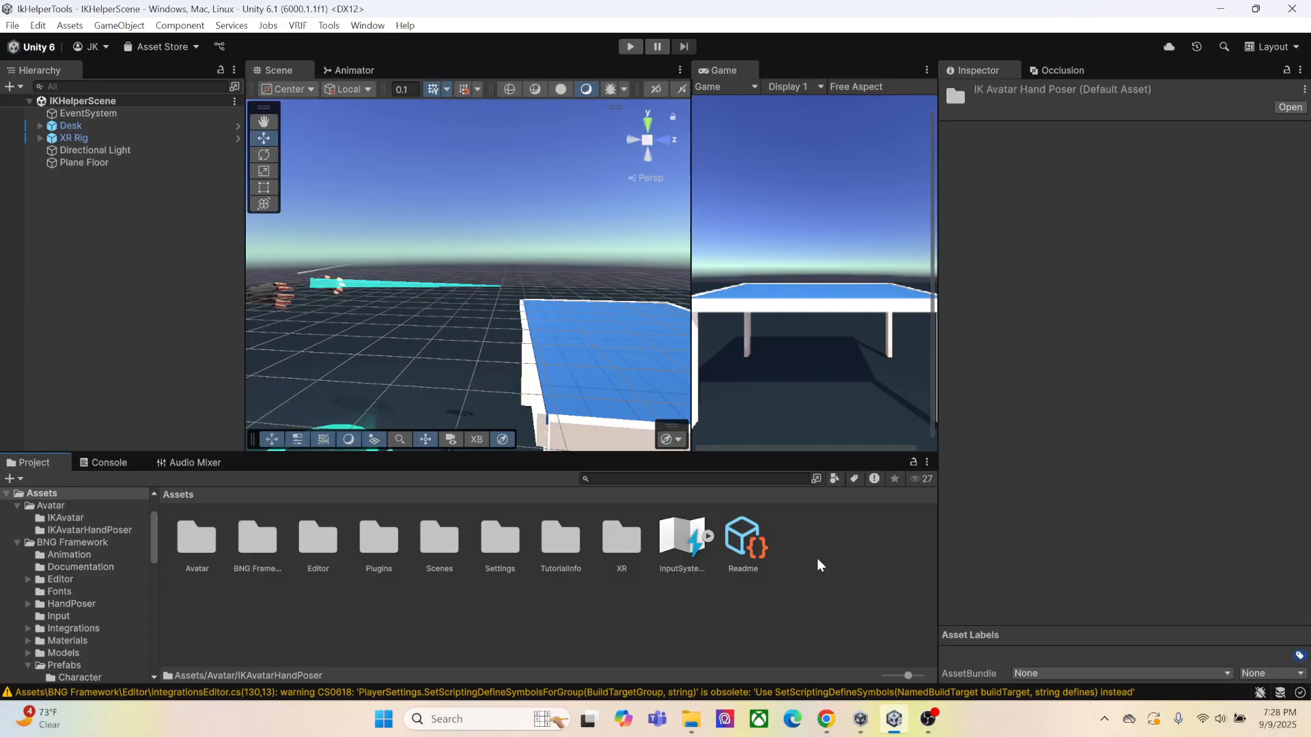
double_click(319, 557)
left_click(198, 560)
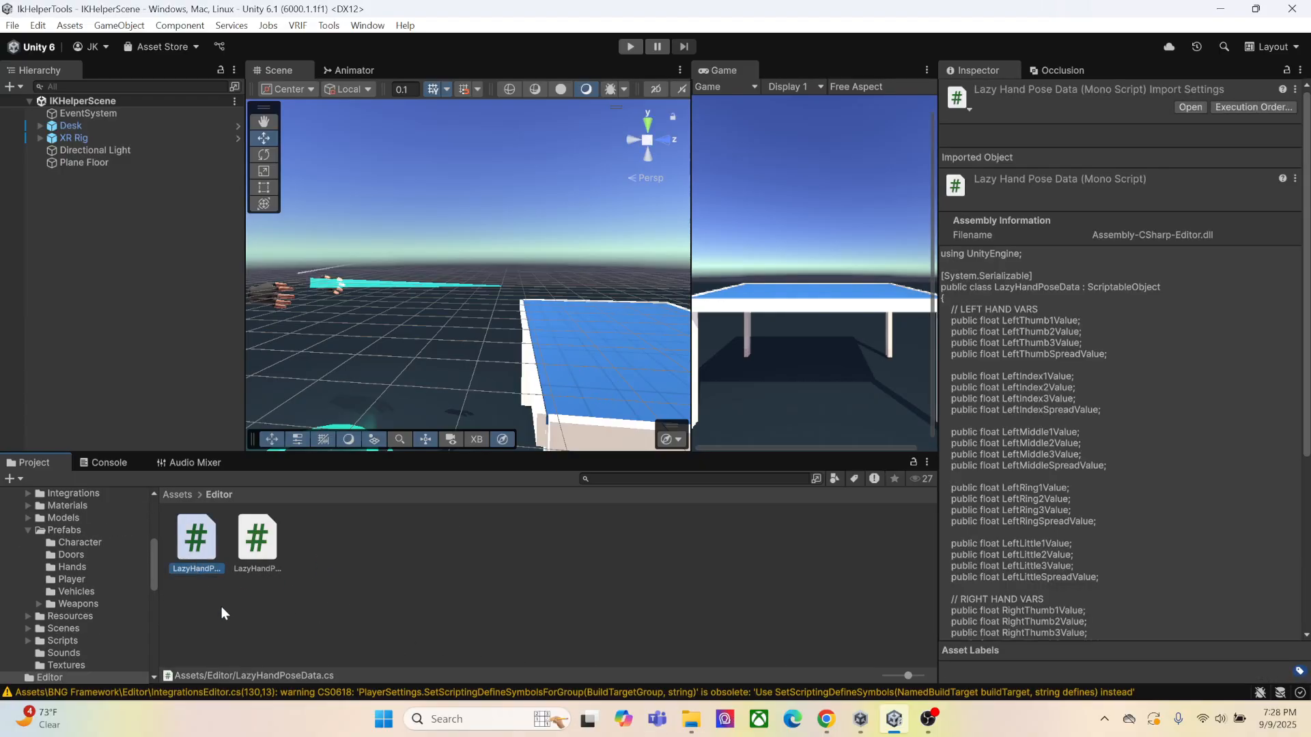
left_click(263, 563)
left_click(194, 553)
Import all files of the FinalIKAutoSetupver1.0 package from the Downloads folder into Assets
left_click(690, 720)
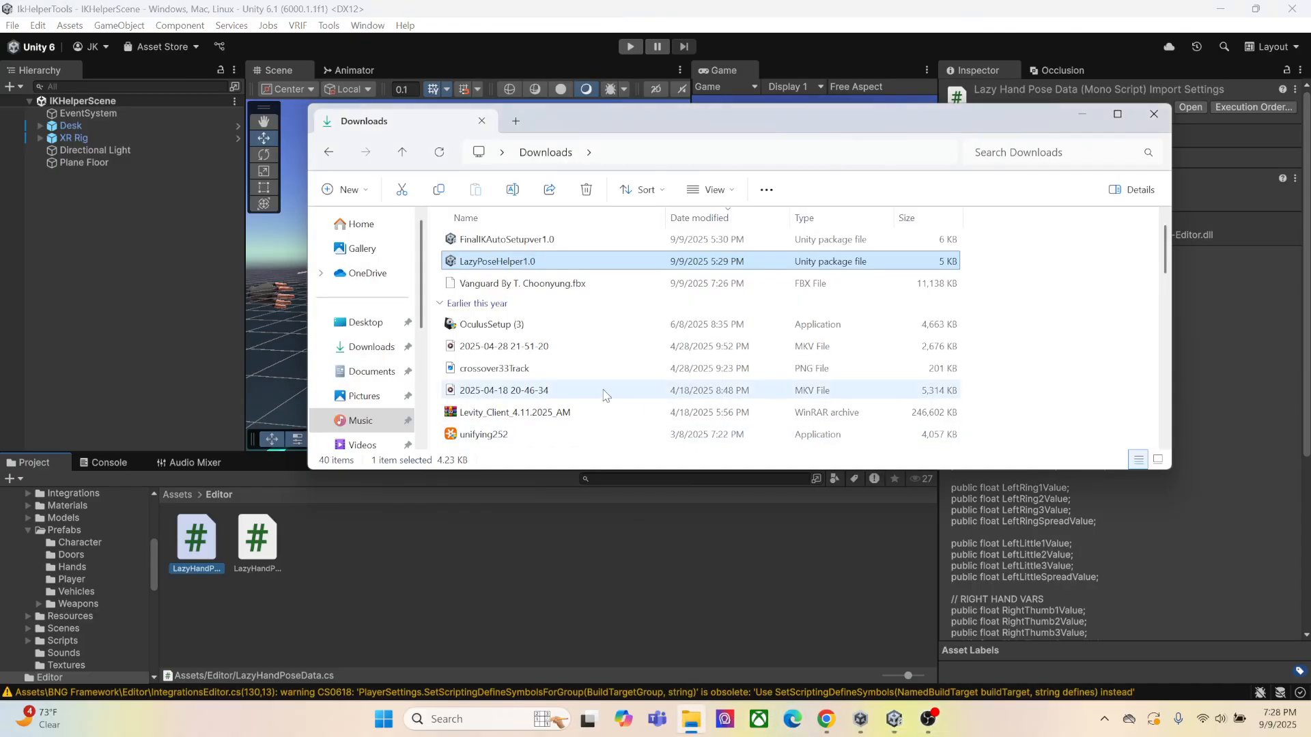
left_click(178, 495)
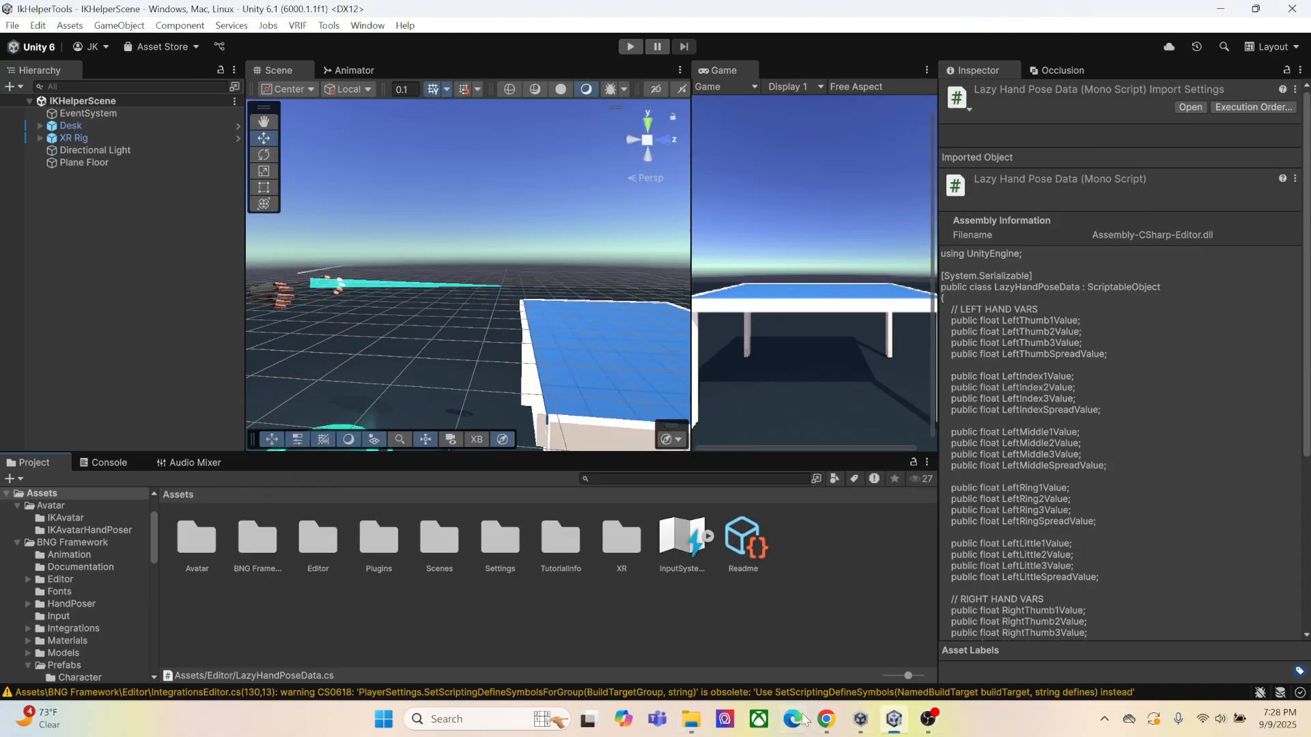
left_click(860, 719)
left_click(691, 719)
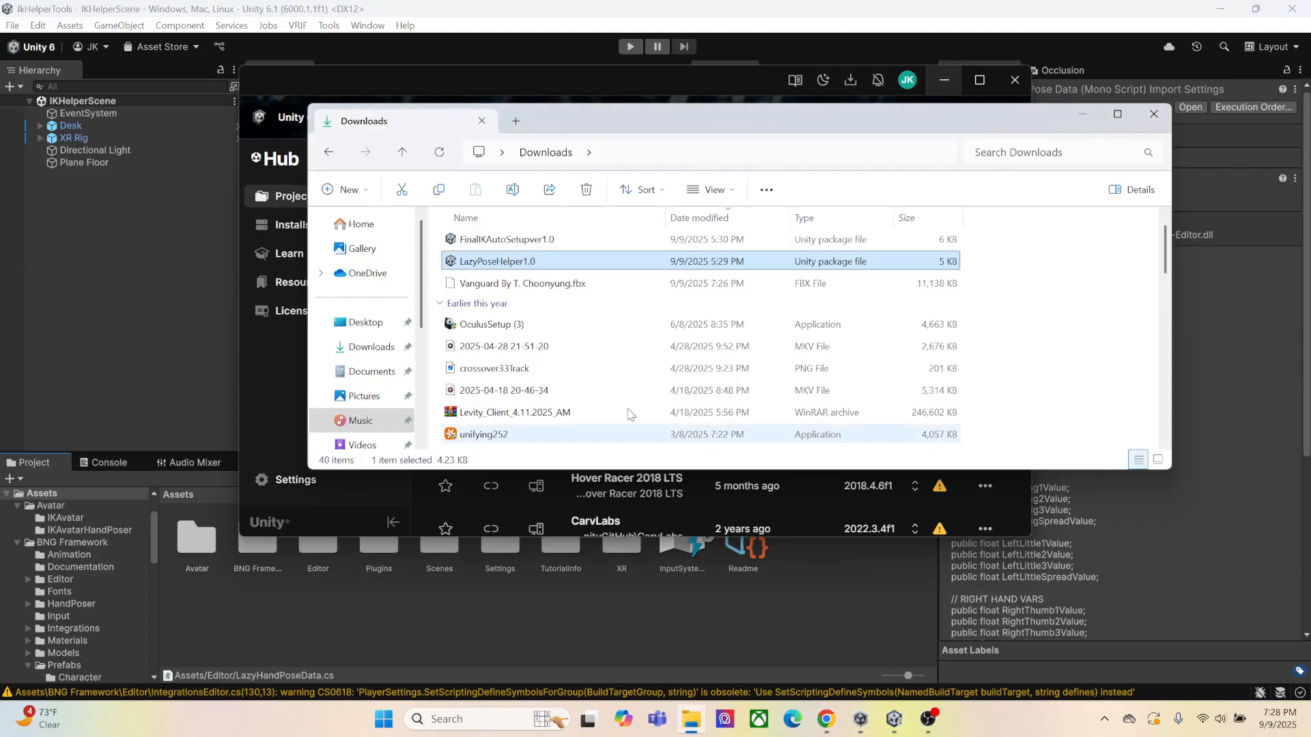
left_click(503, 241)
left_click_drag(504, 244, 792, 627)
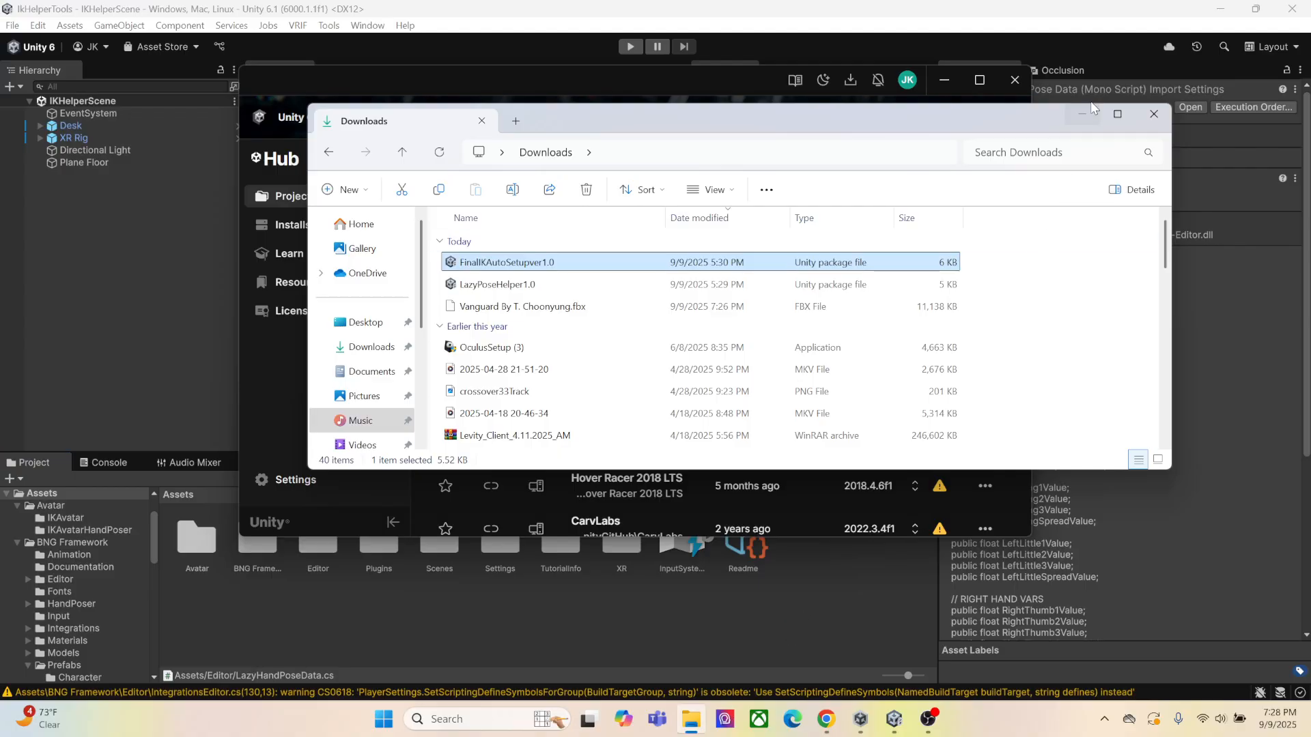
left_click(1080, 117)
left_click(945, 80)
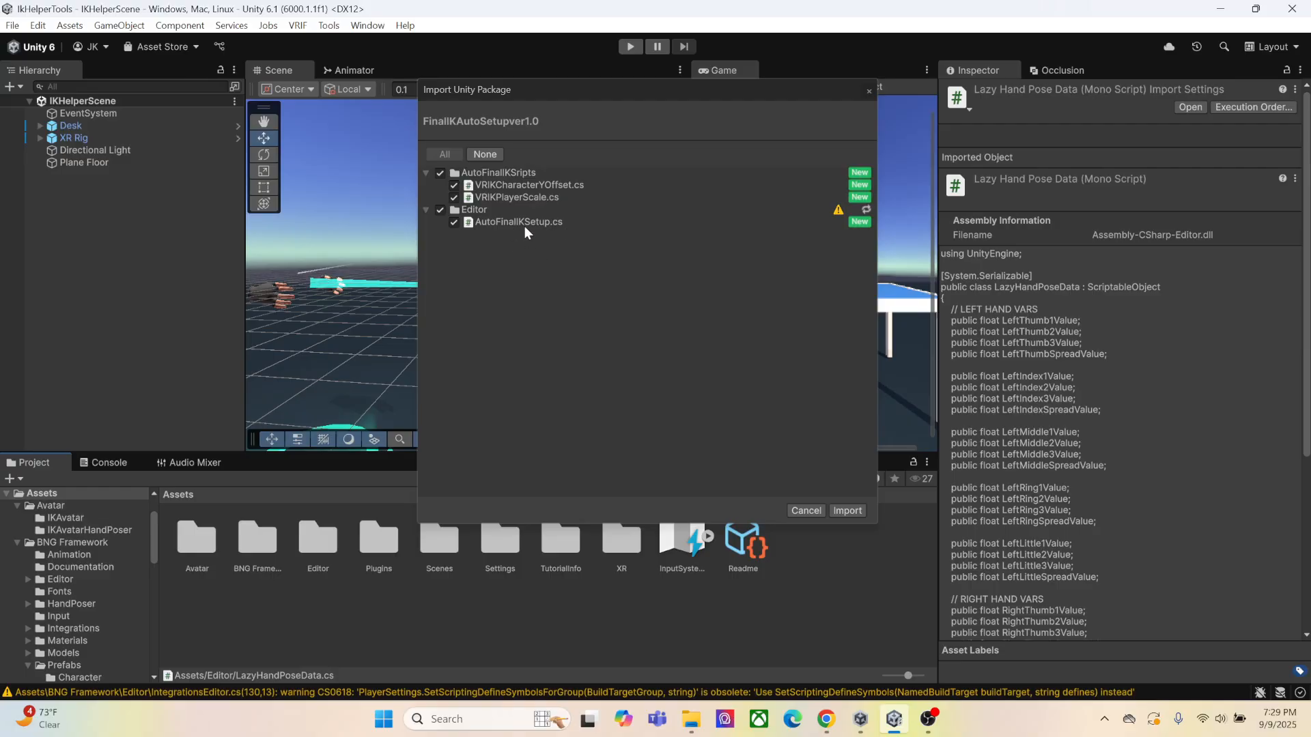
left_click(850, 511)
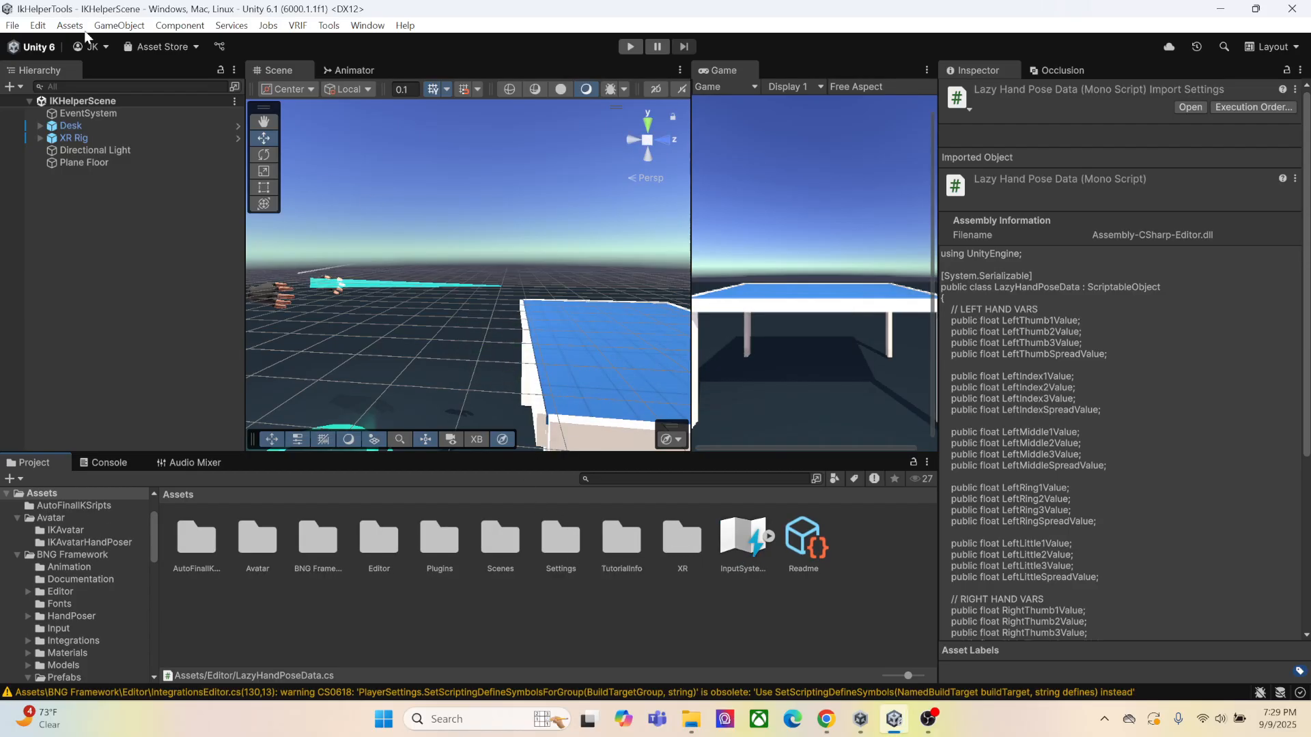
Create an empty child object named IKHeadTarget under CenterEyeAnchor in the XR Rig's TrackingSpace
left_click(44, 138)
left_click(42, 138)
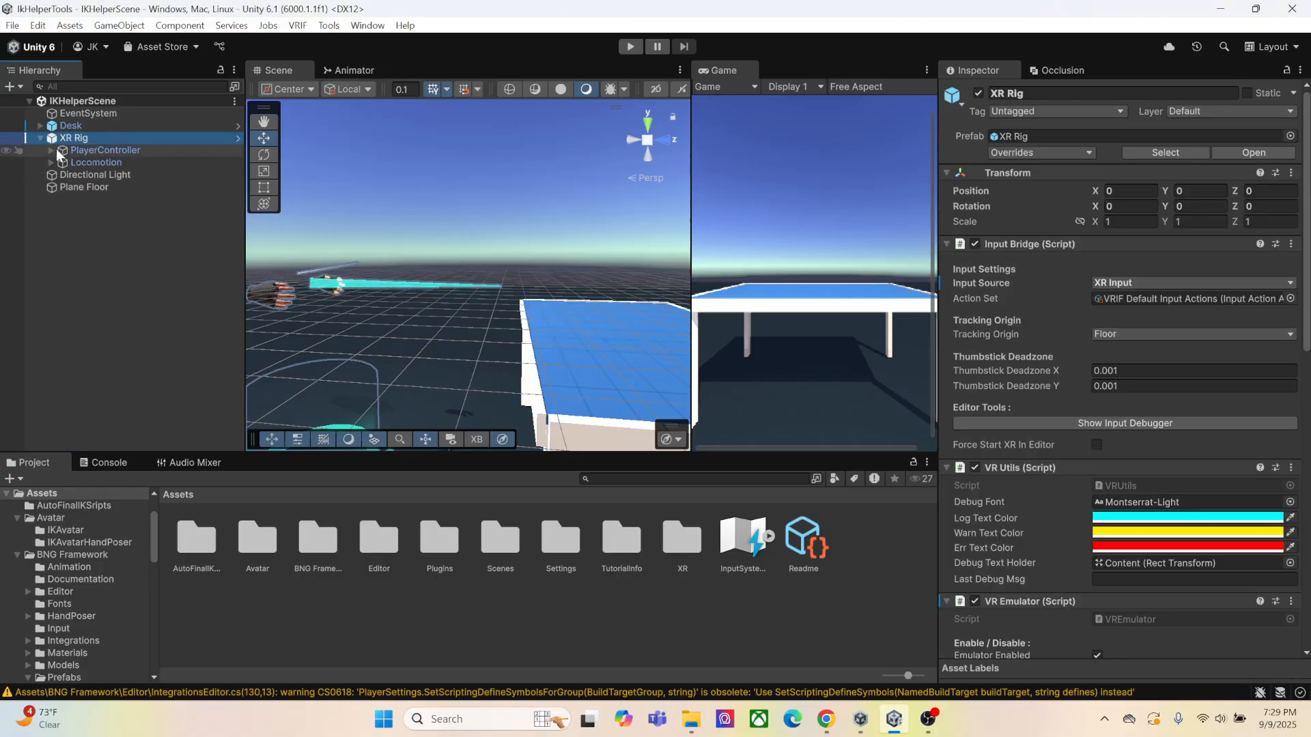
left_click(49, 150)
left_click(60, 165)
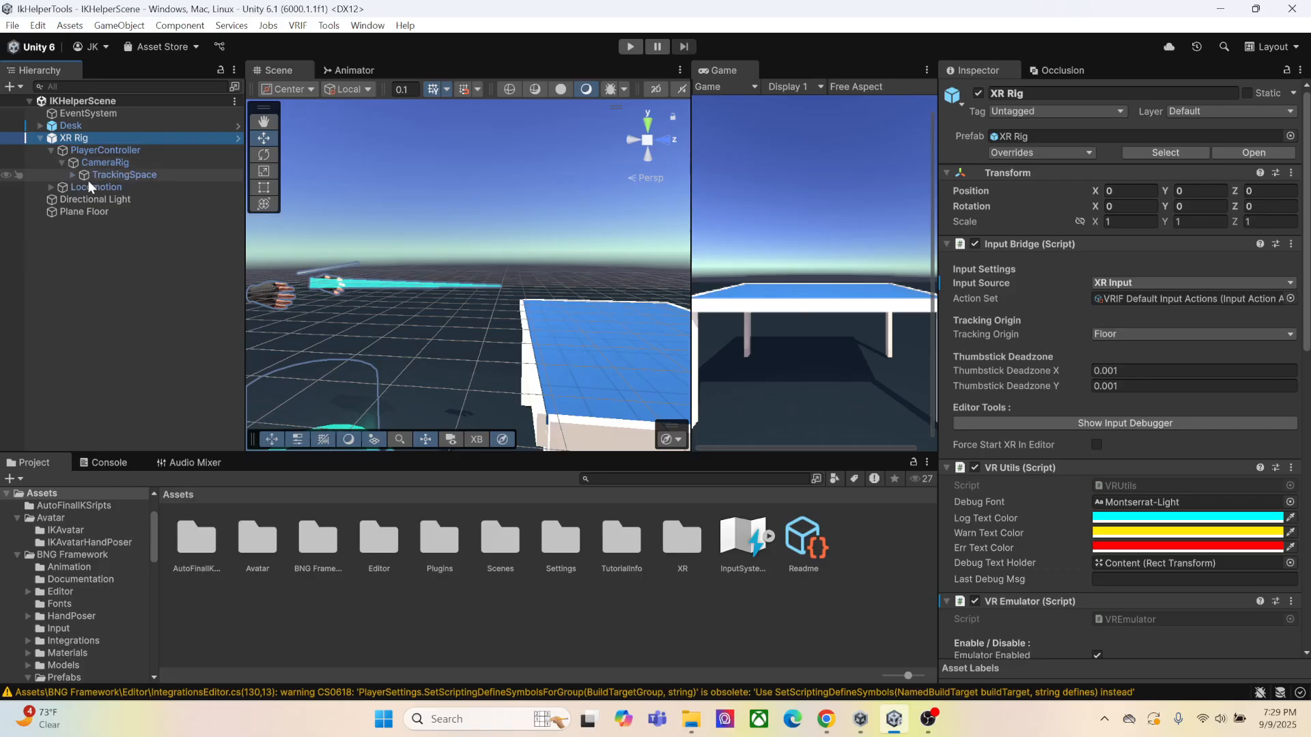
left_click(73, 174)
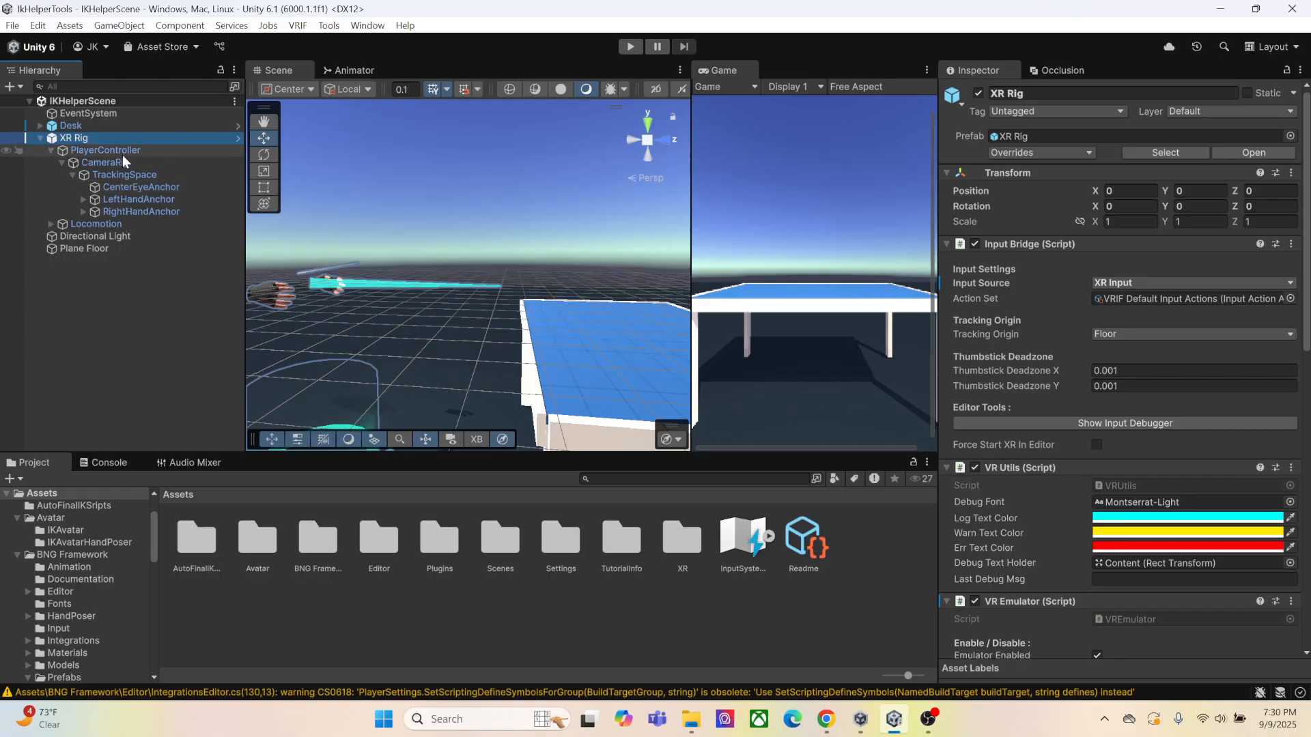
left_click(132, 186)
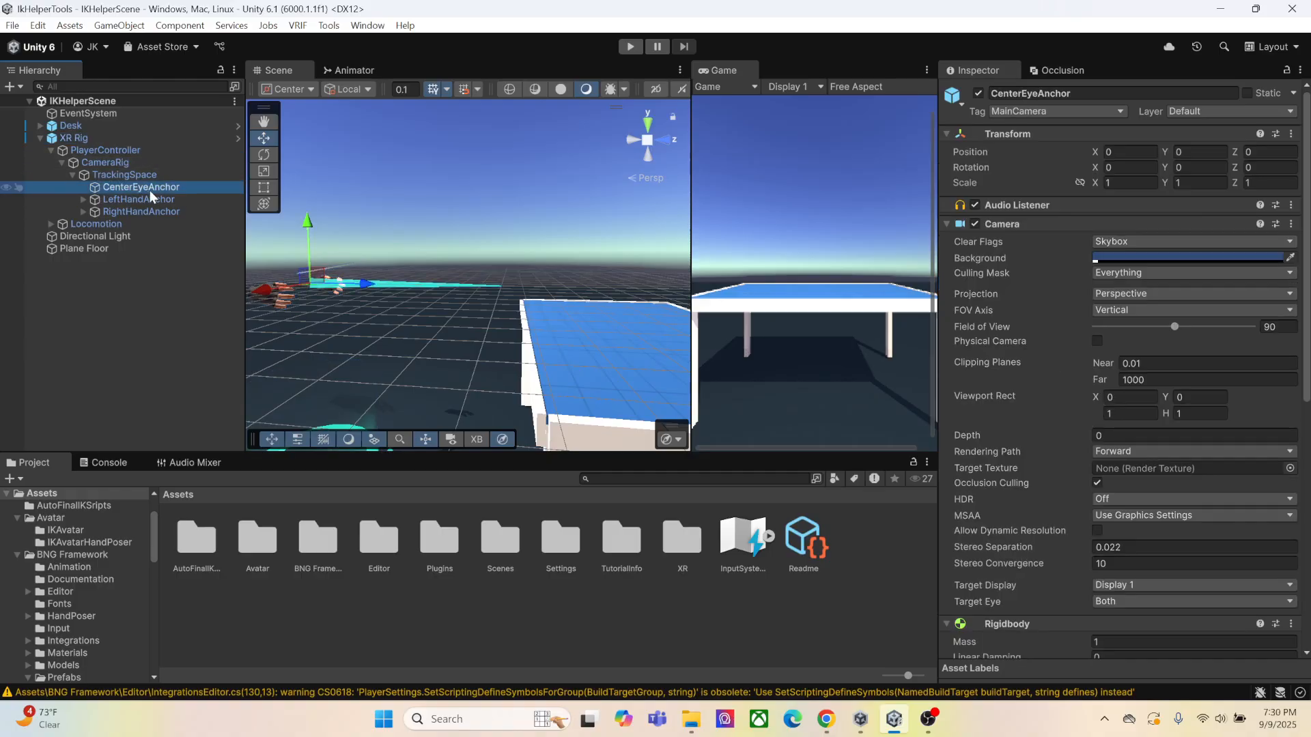
right_click(150, 190)
left_click(218, 290)
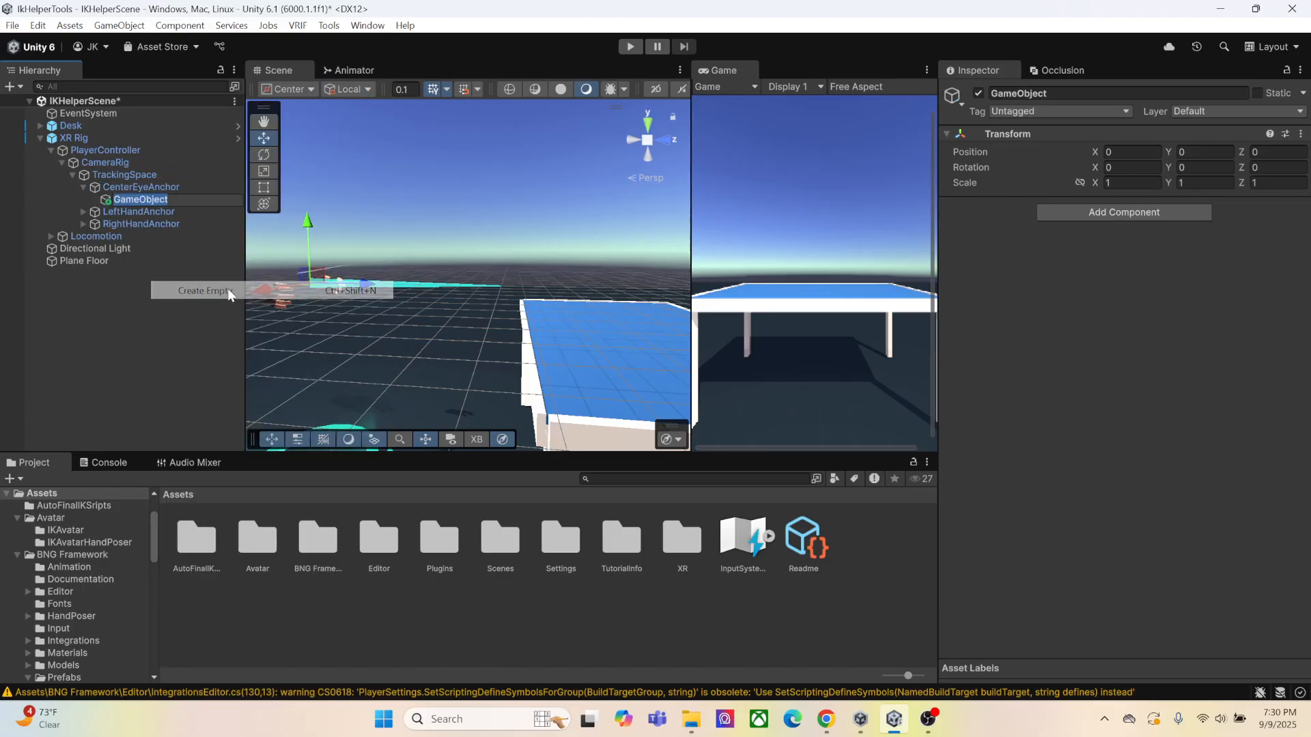
type("IK")
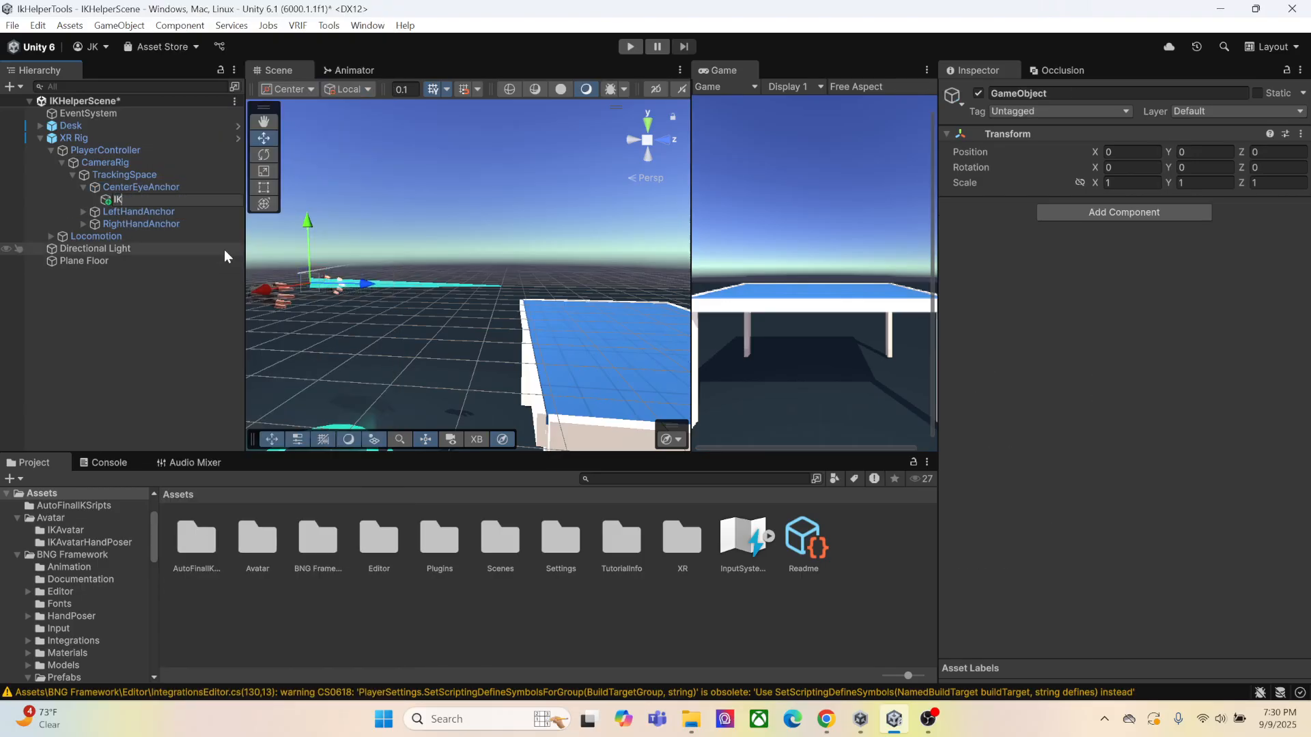
type("HeadTarget")
left_click(197, 304)
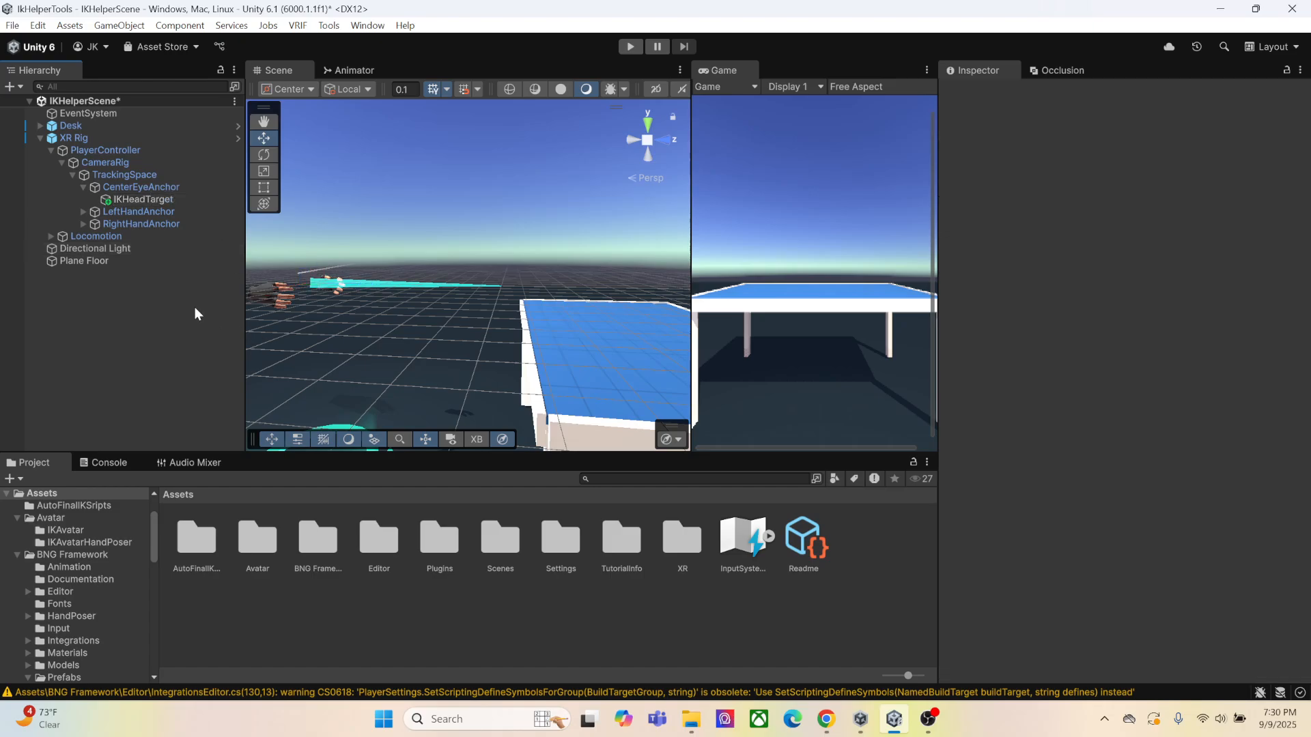
Create an empty child object named IKLeftHandTarger under ModelsLeft in the XR Rig's LeftController
left_click(83, 211)
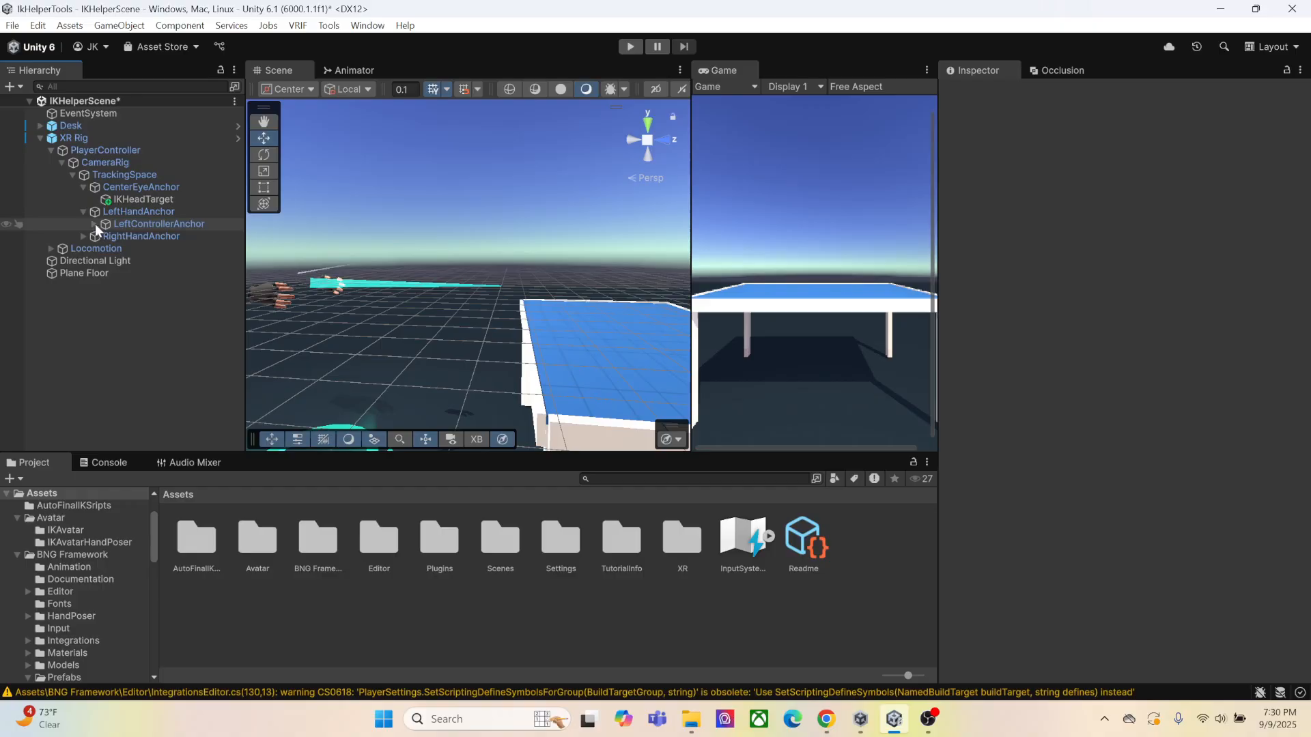
left_click(94, 224)
left_click(105, 236)
left_click(116, 248)
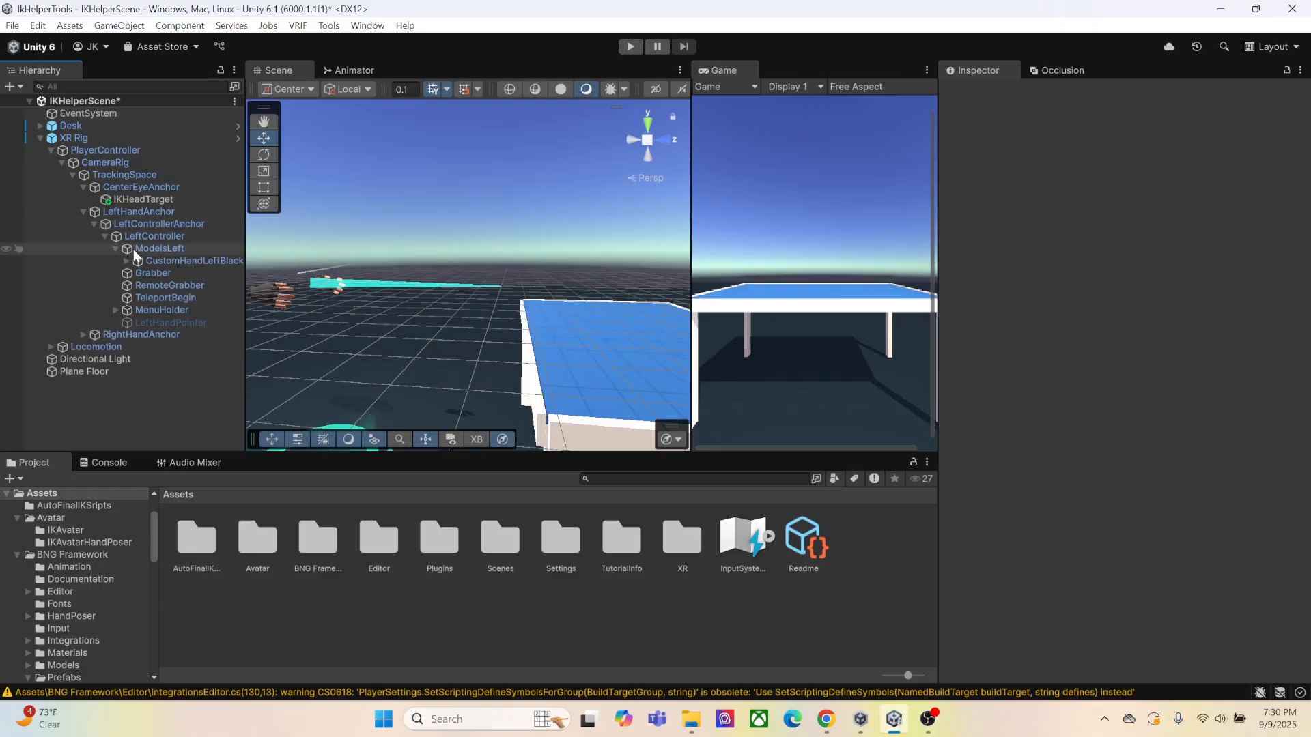
left_click(147, 249)
right_click(158, 248)
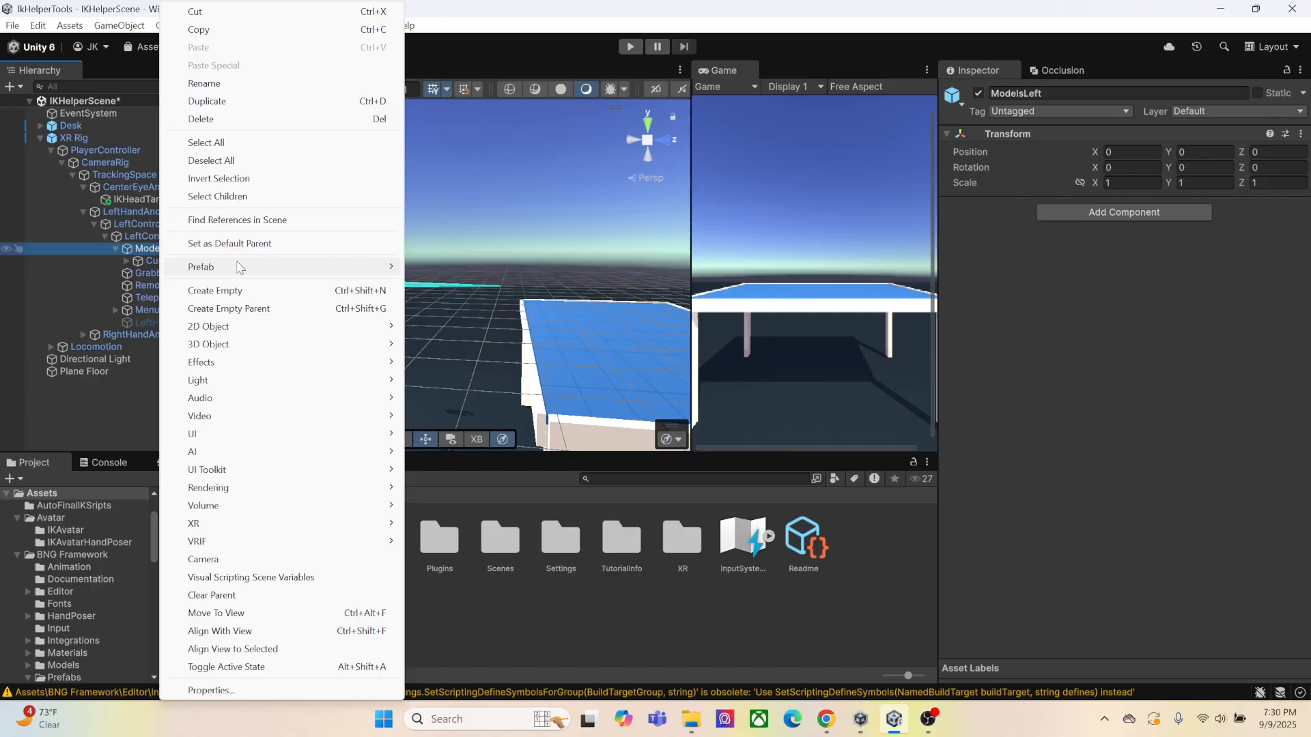
left_click(215, 290)
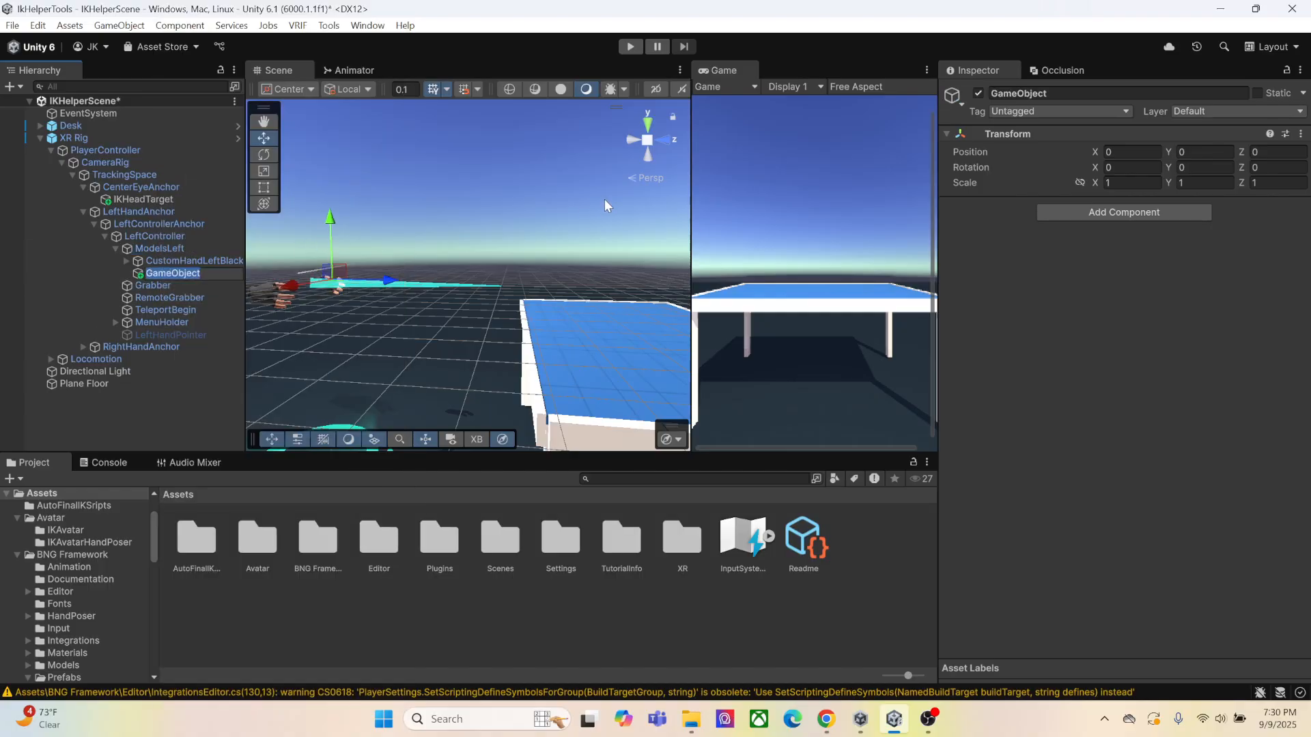
type("IKLeftHandTarget")
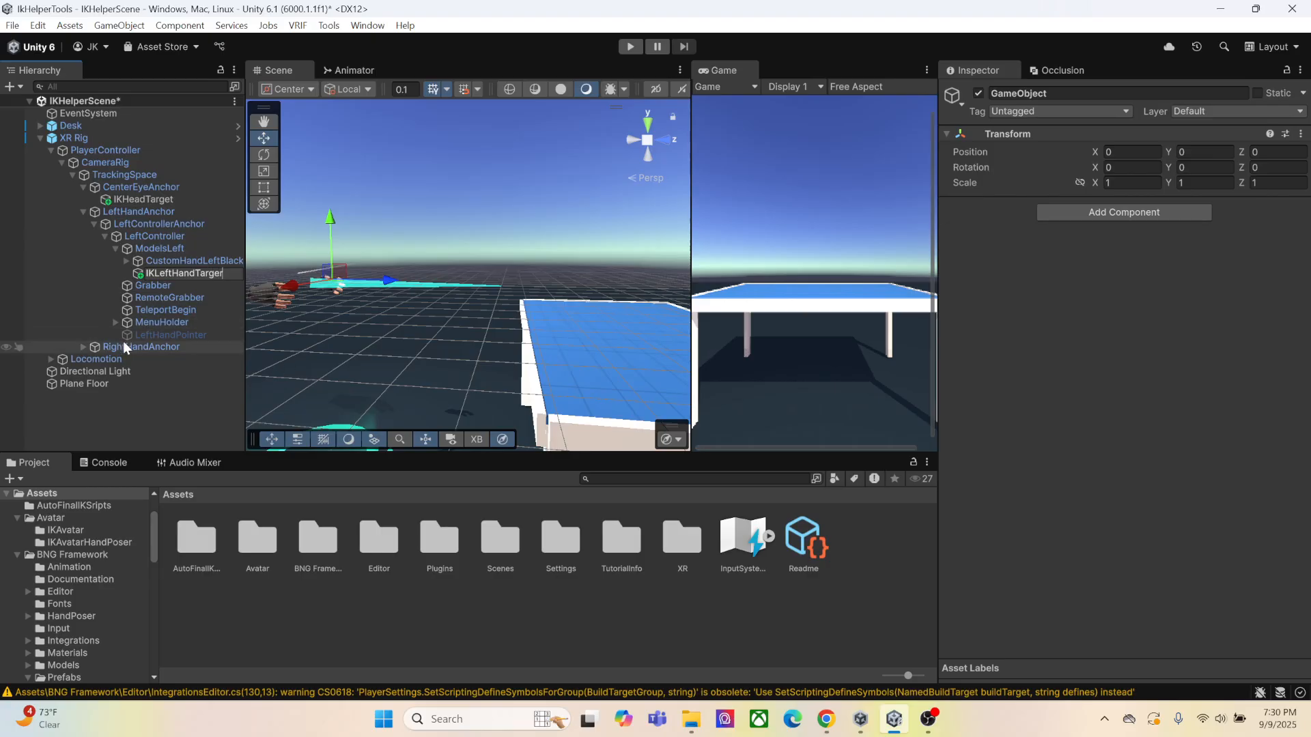
key("Return")
Create an empty child object named IKRightHandTarget under ModelsRight in the XR Rig's RightController
left_click(82, 347)
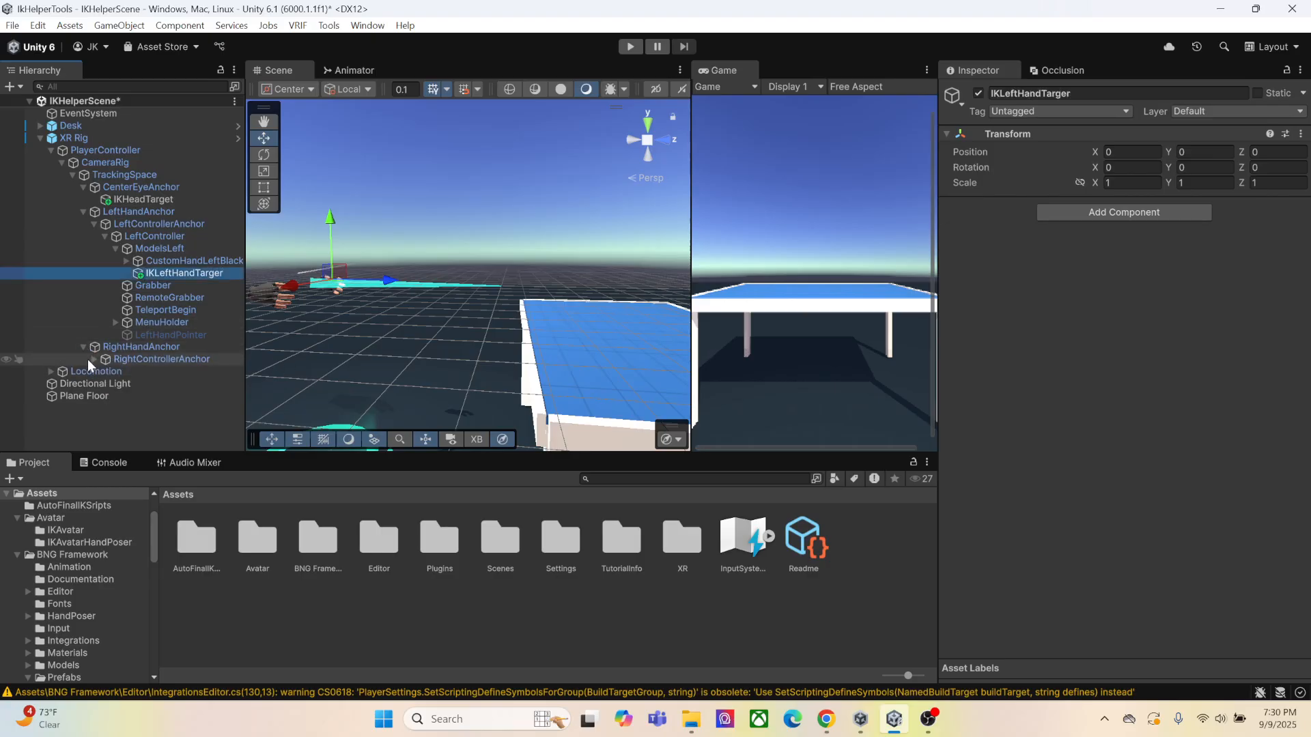
left_click(94, 359)
left_click(104, 372)
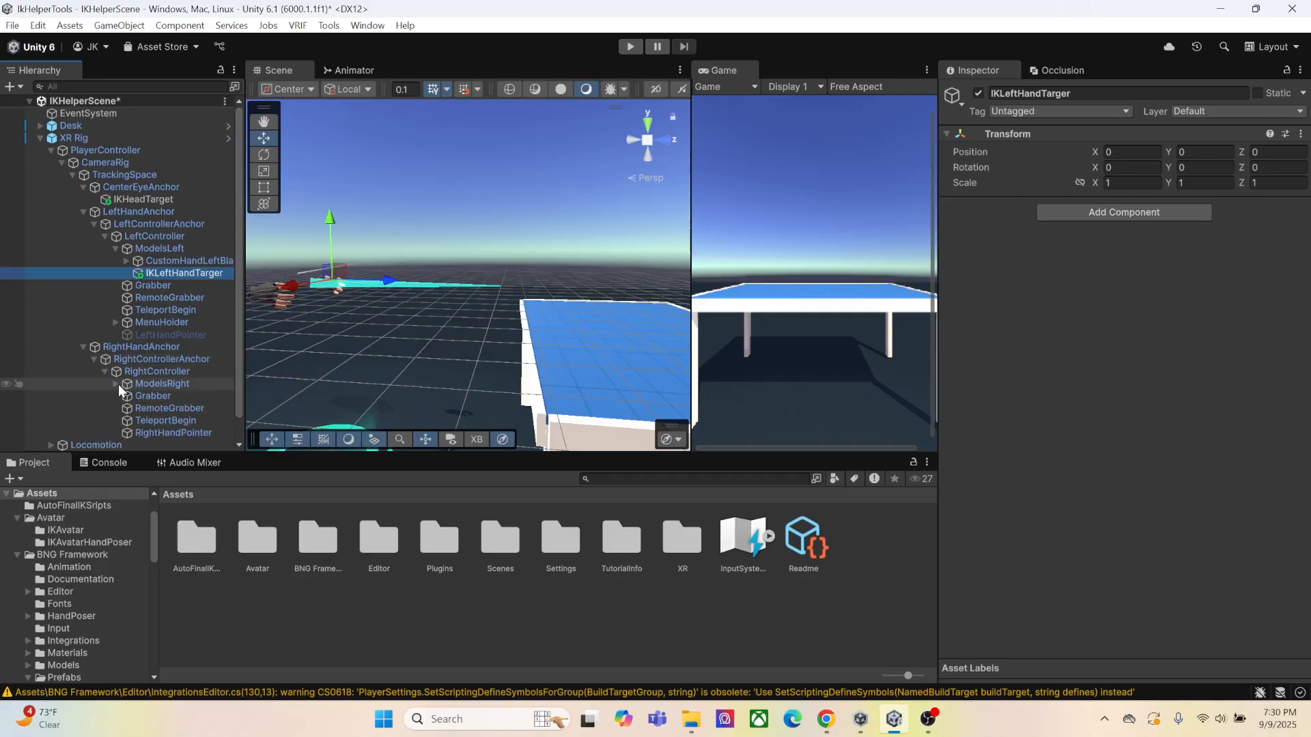
left_click(116, 384)
left_click(156, 386)
right_click(175, 385)
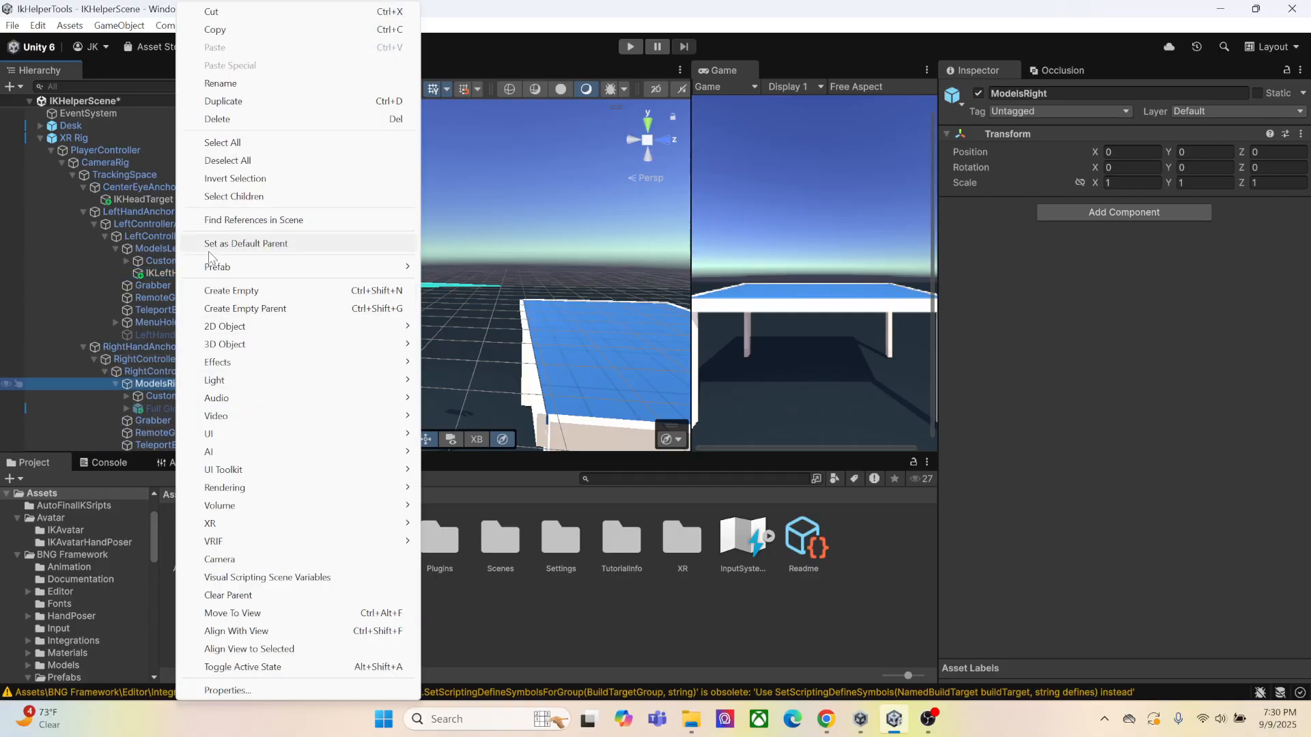
left_click(230, 292)
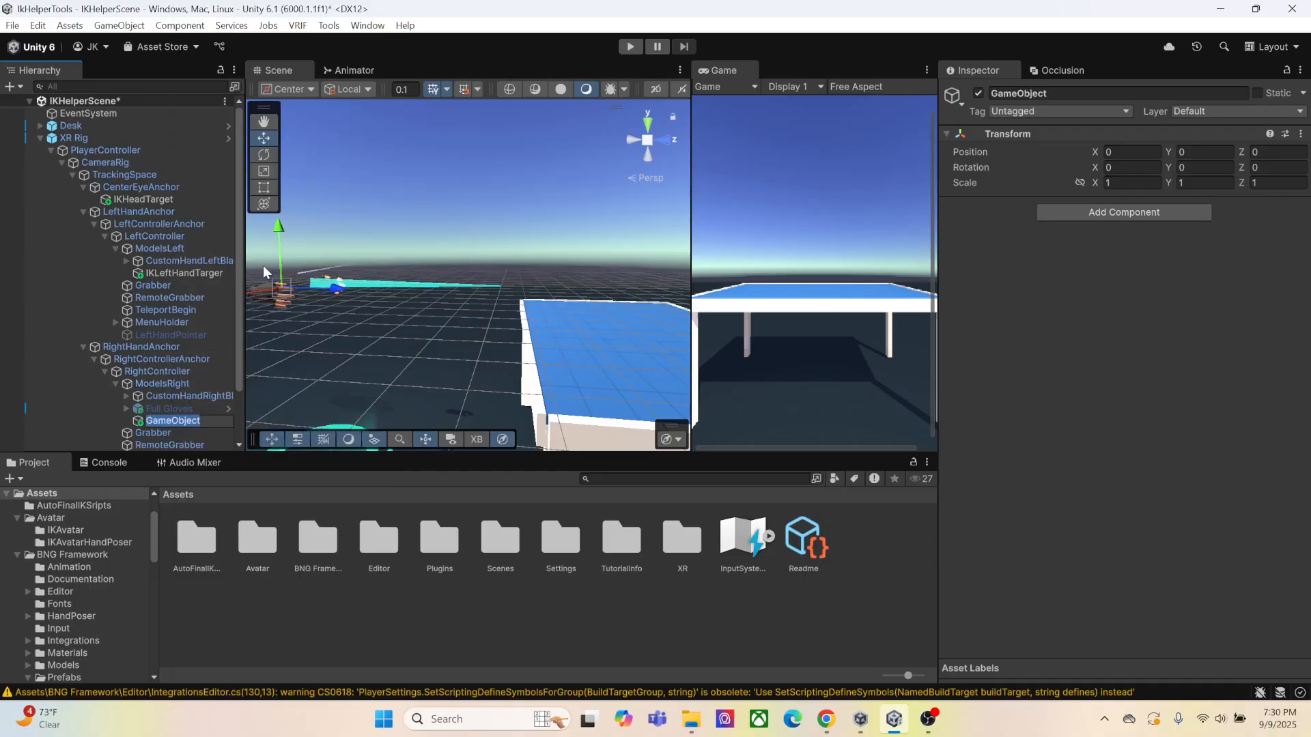
type("IKRightHandTarget")
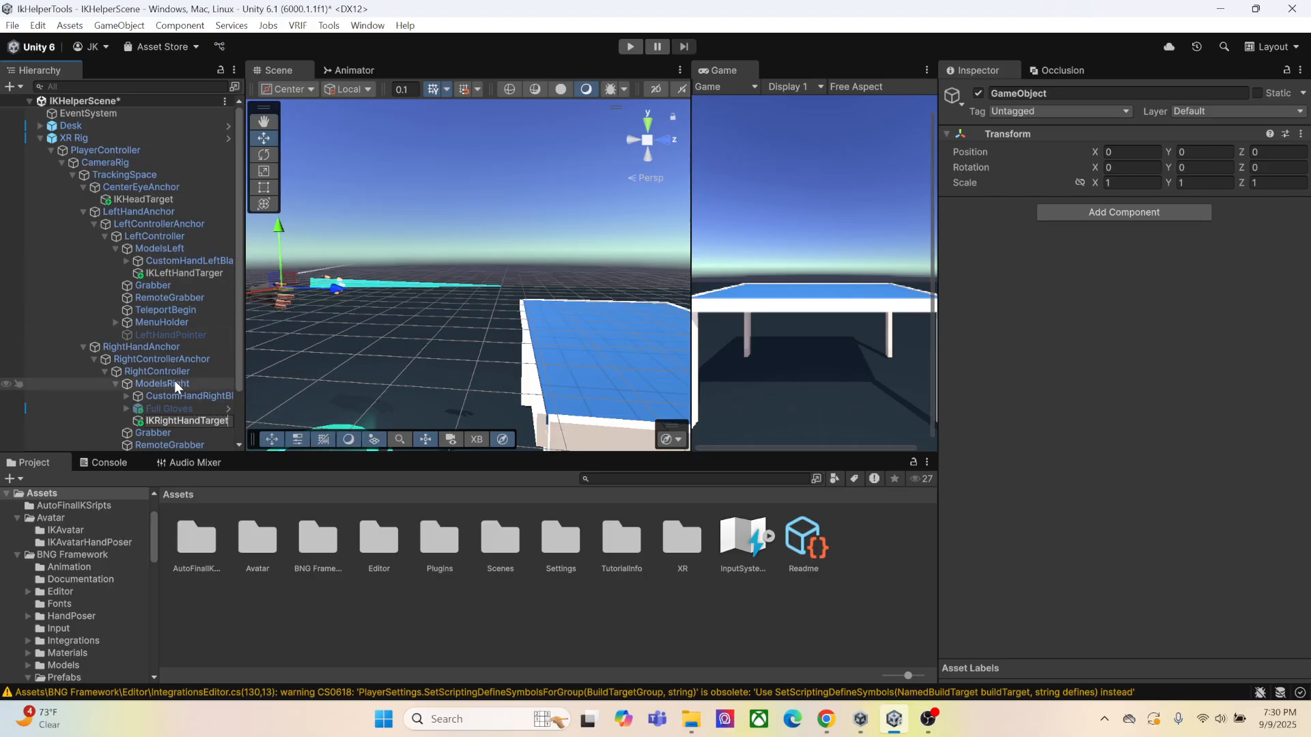
left_click(175, 394)
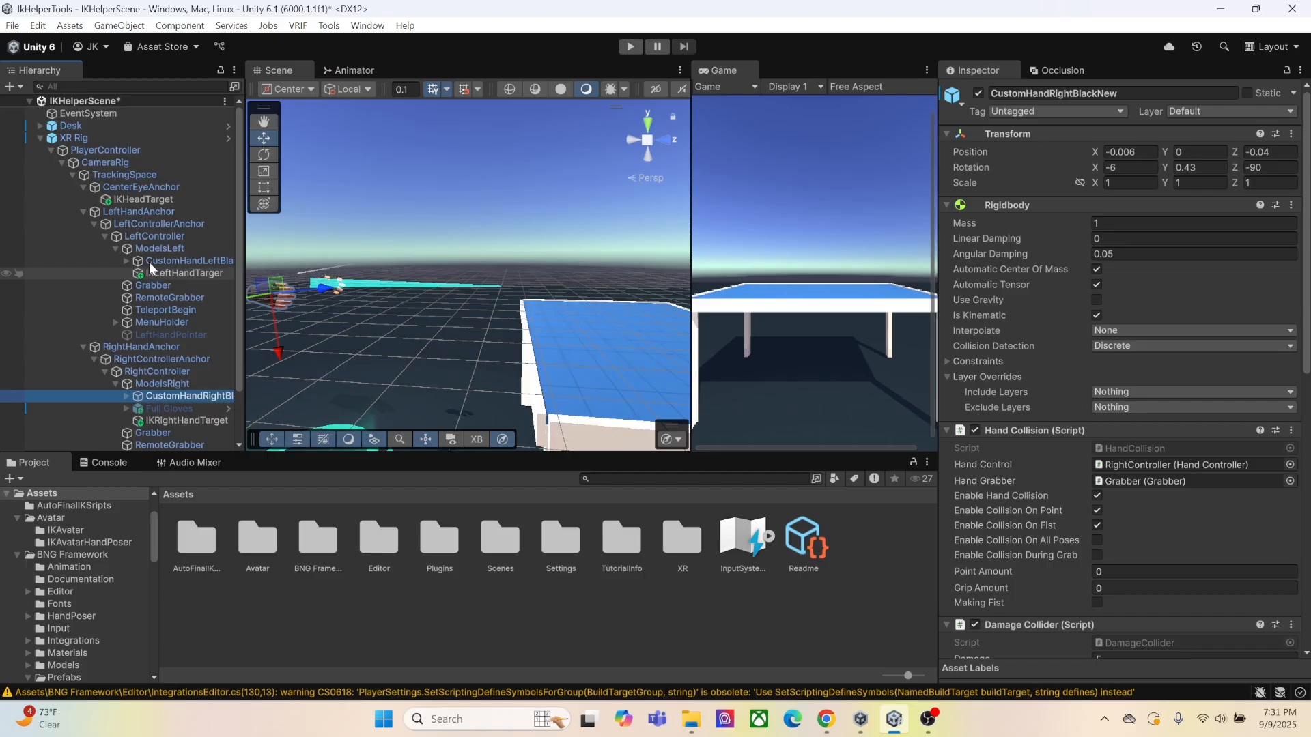
Place the Vanguard model from the Avatar/IKAvatar folder under the XR Rig's PlayerController
left_click(63, 163)
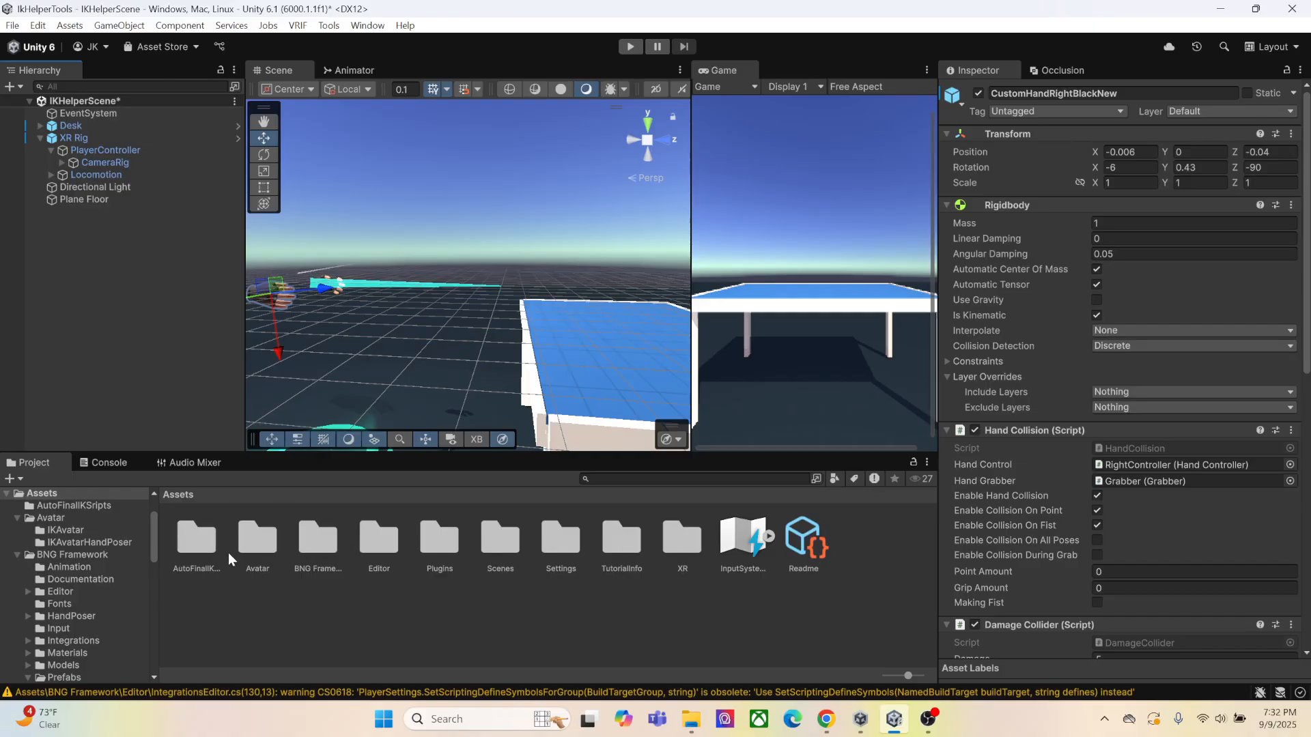
double_click(268, 559)
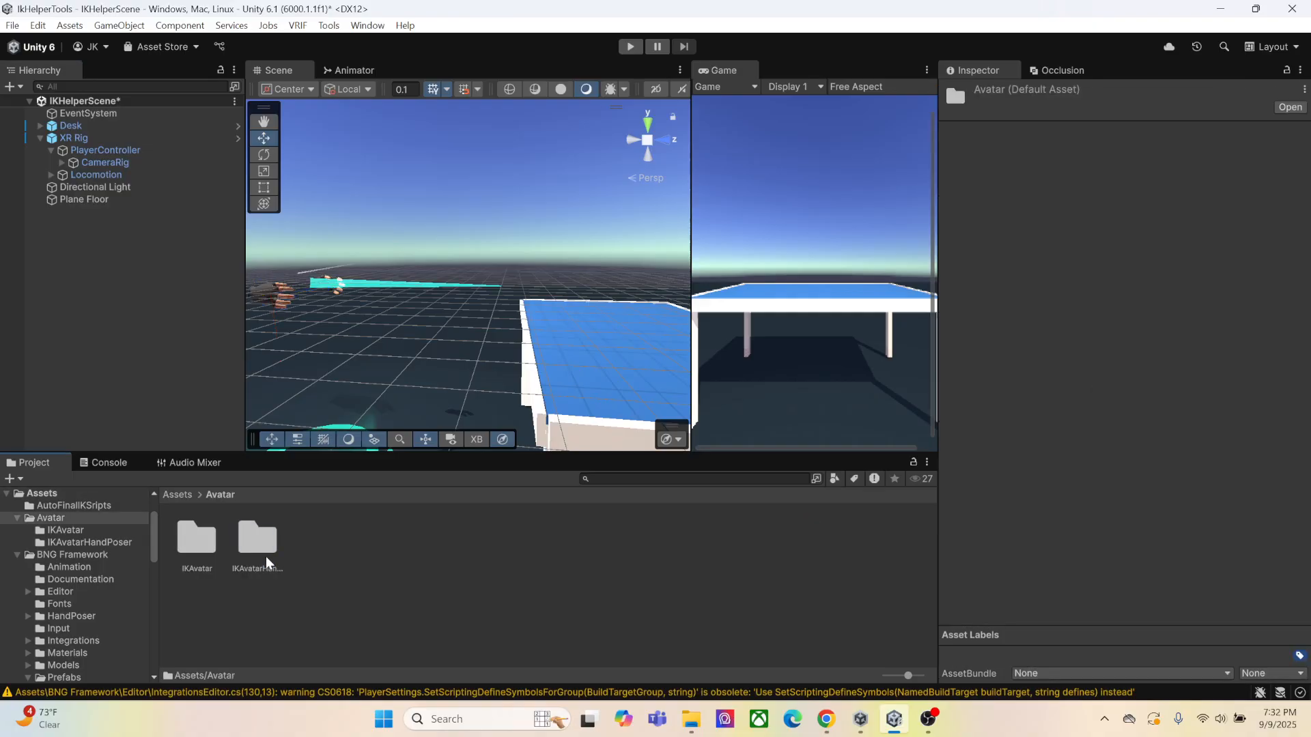
double_click(208, 551)
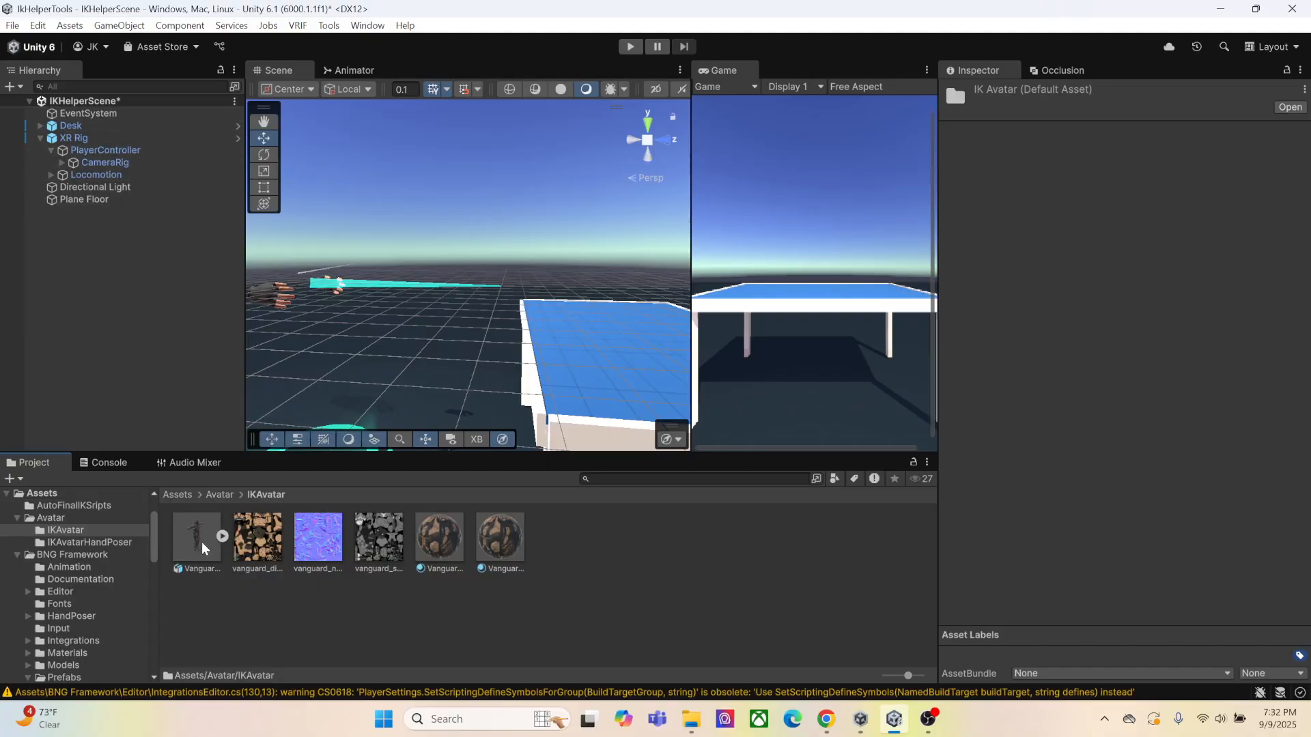
left_click_drag(202, 546, 129, 150)
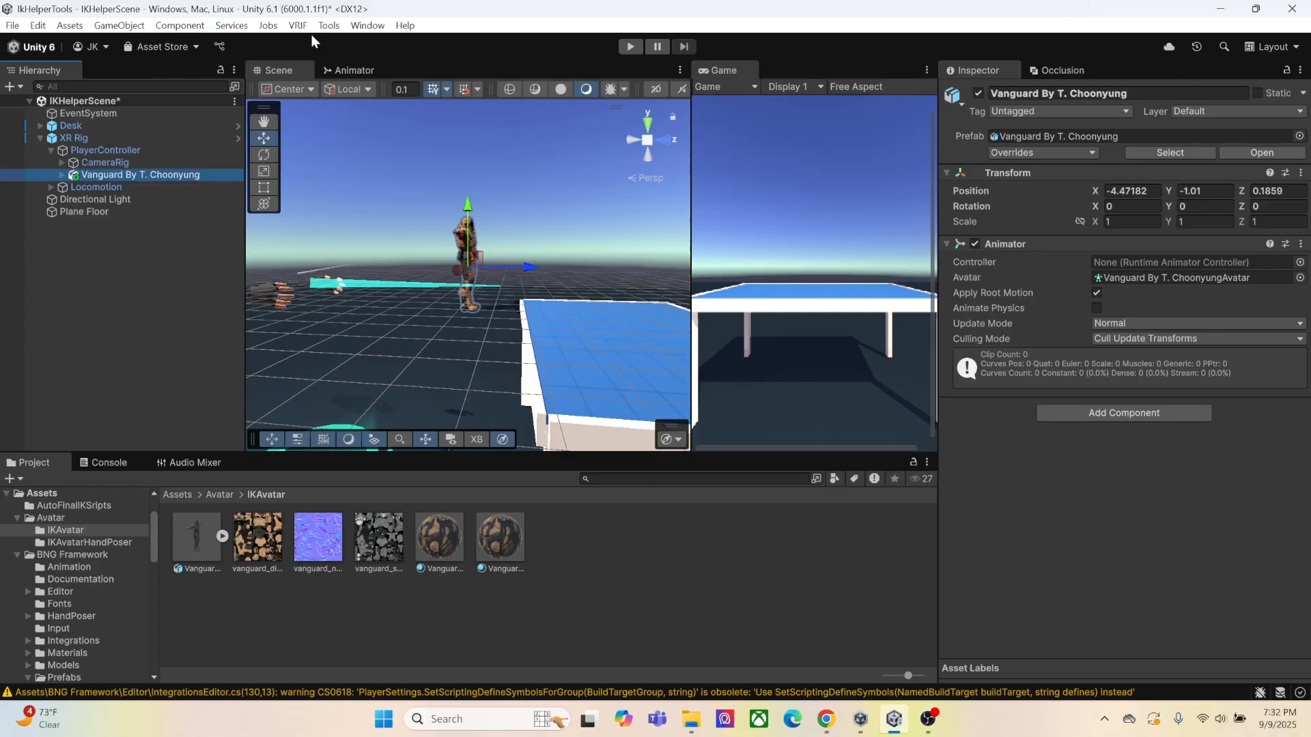
Open the Setup Final IK tool and assign the scene's Vanguard avatar as the Target Avatar
left_click(329, 26)
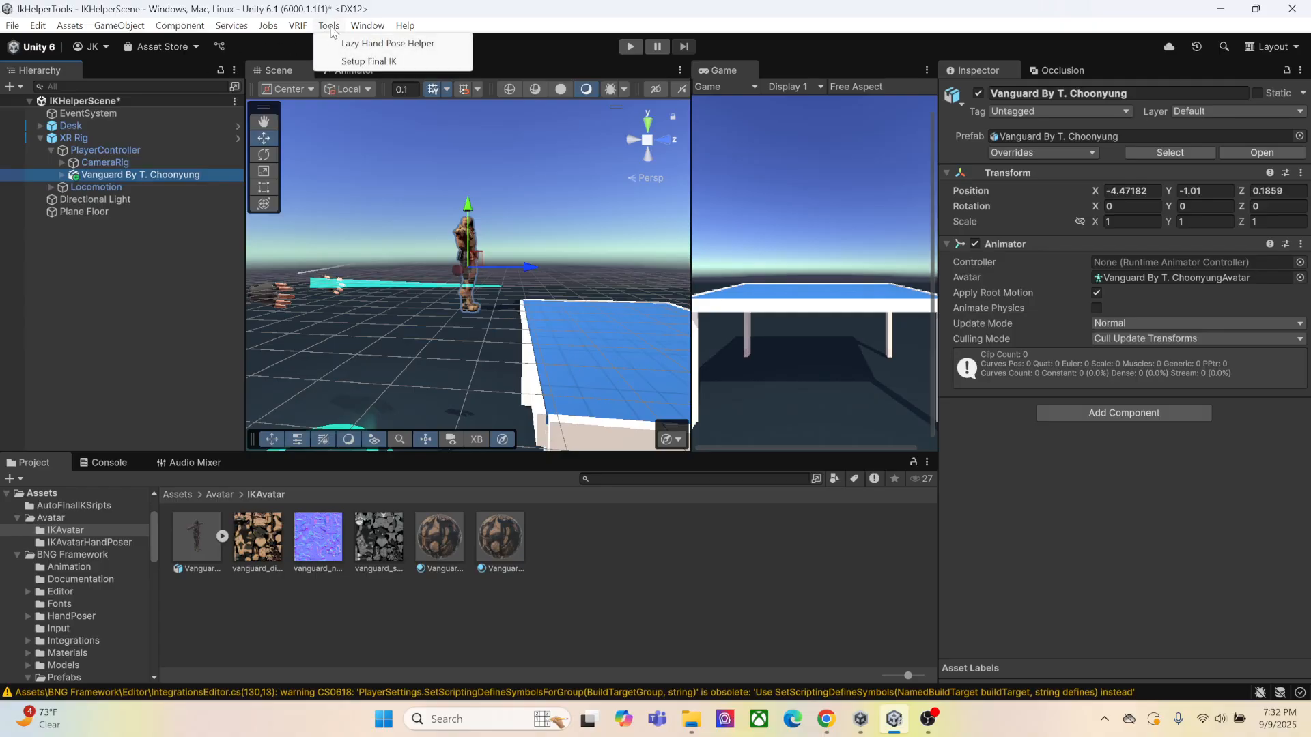
left_click(352, 62)
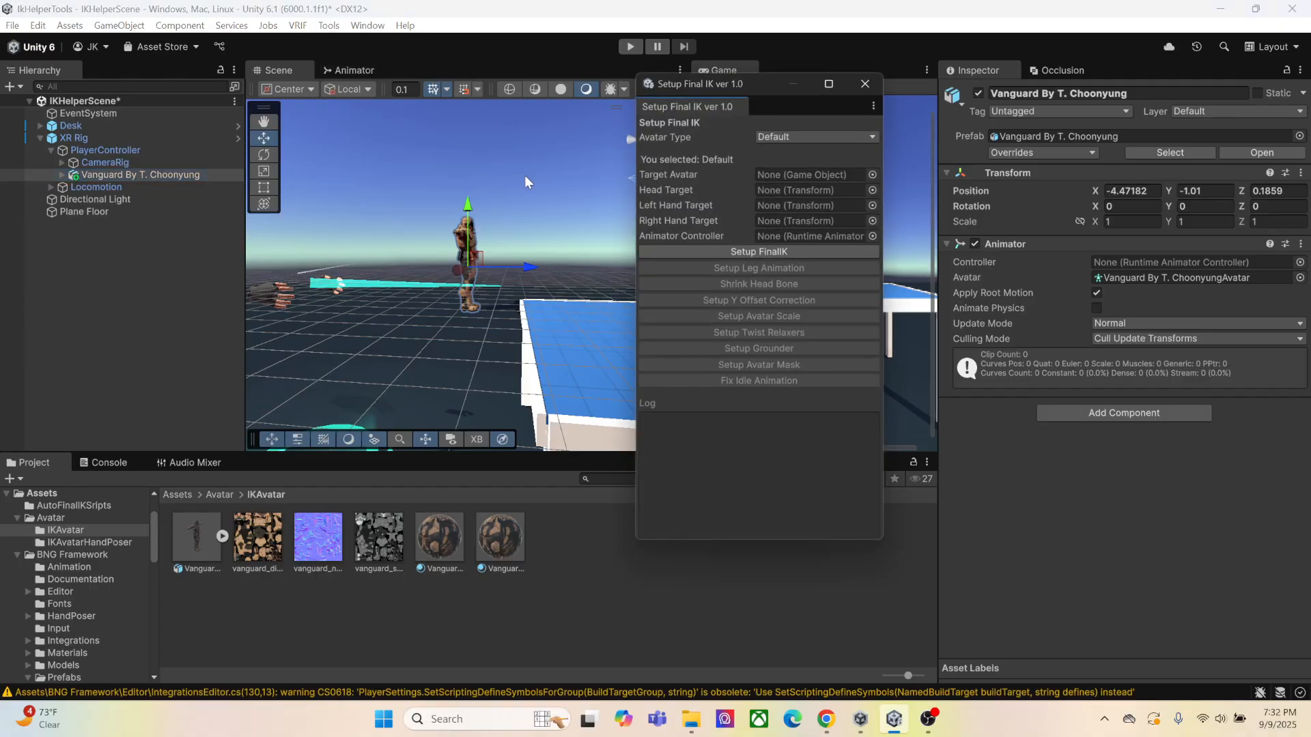
left_click_drag(120, 177, 781, 176)
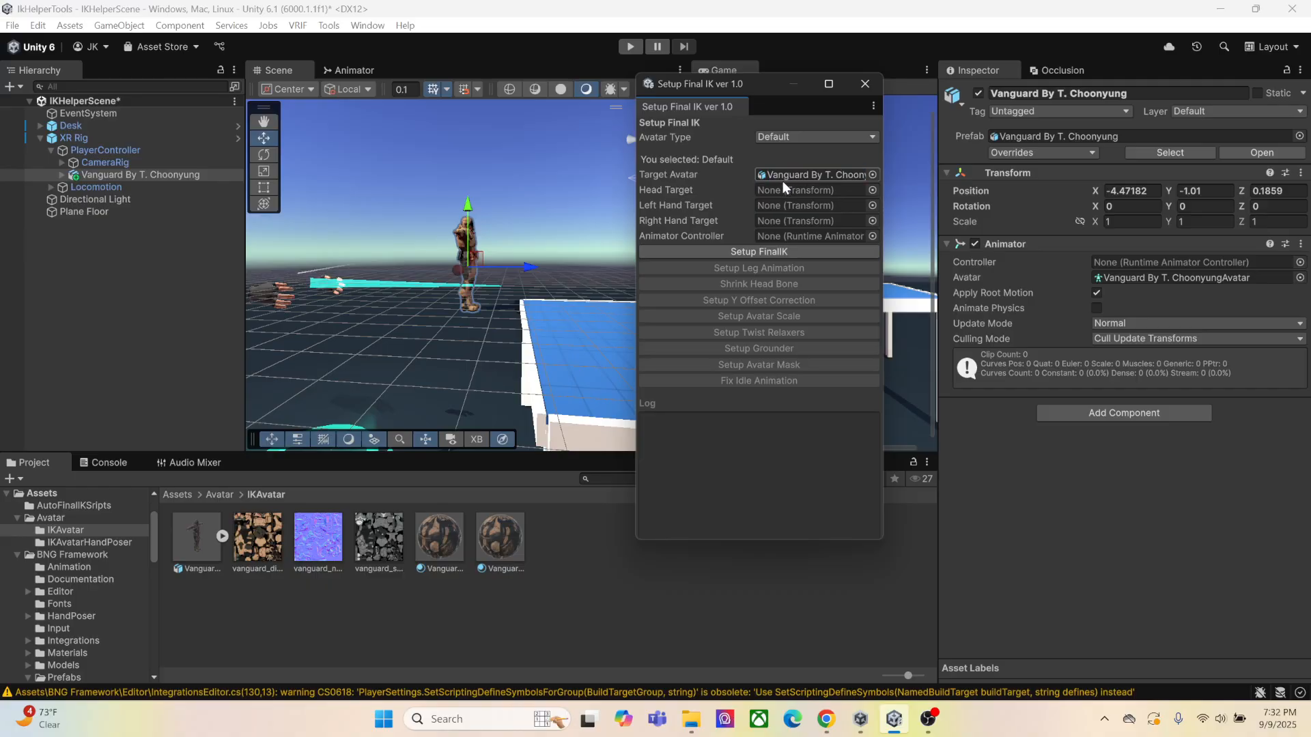
Assign IKHeadTarget, IKLeftHandTarger and IKRightHandTarget as the head, left hand and right hand targets in Setup Final IK
left_click(68, 163)
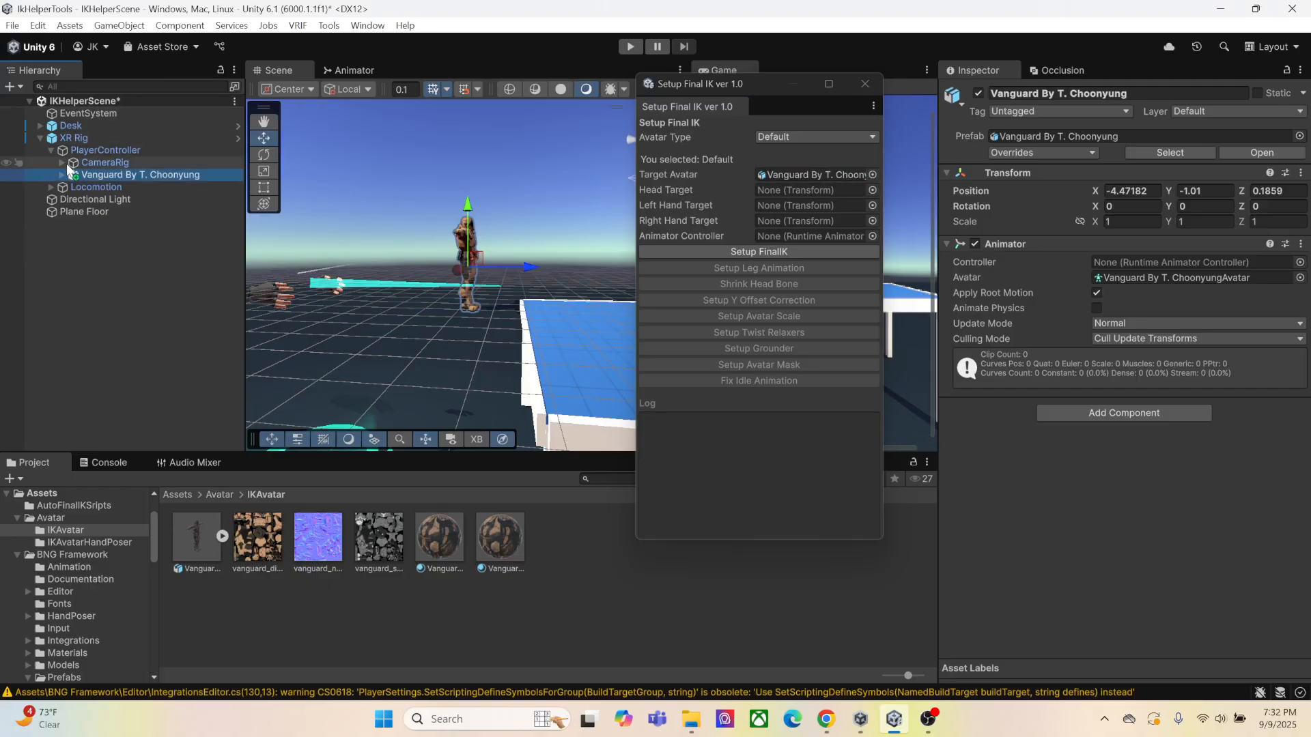
left_click(68, 163)
left_click(60, 166)
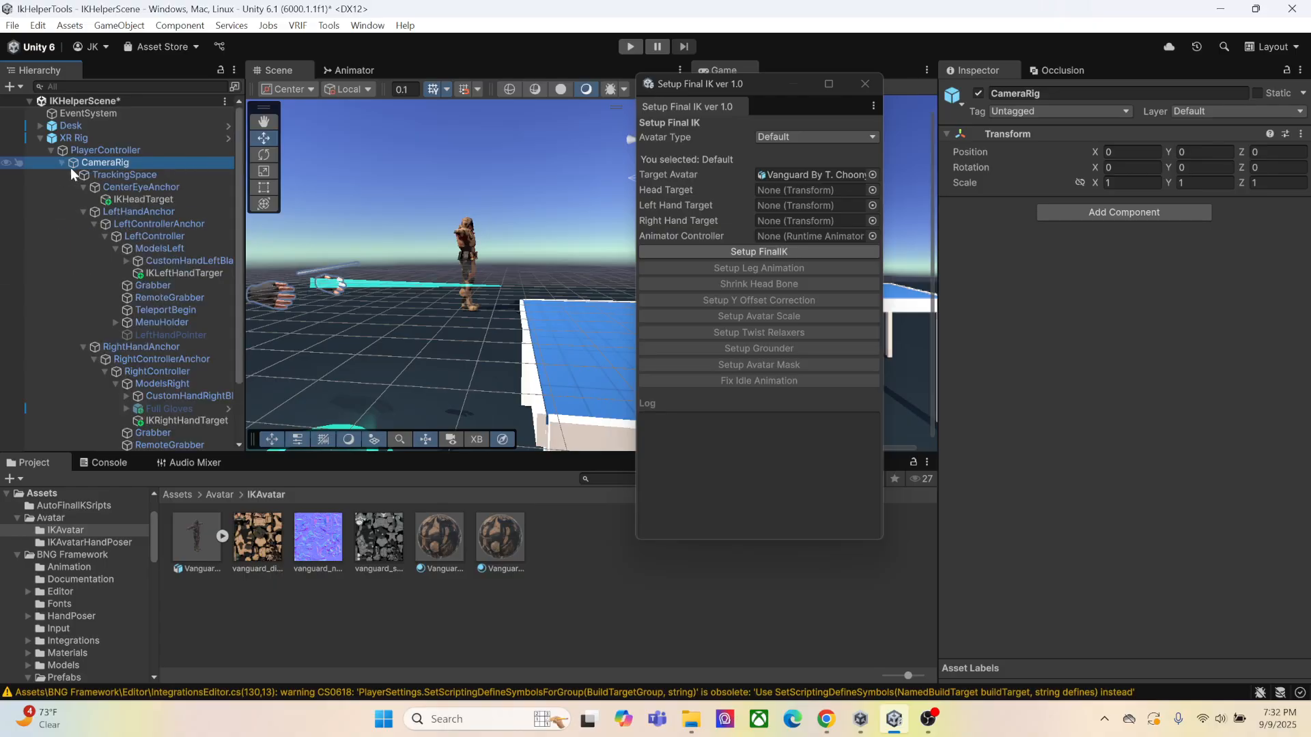
left_click_drag(138, 201, 776, 191)
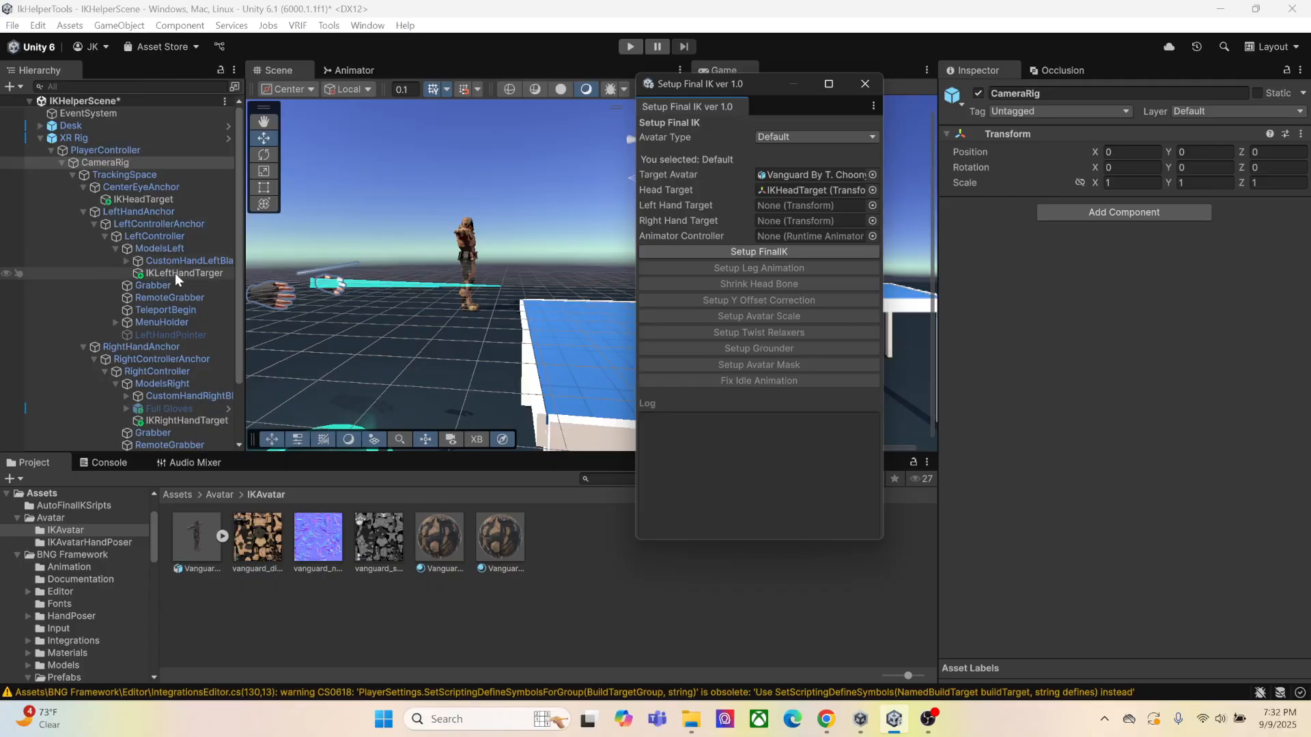
left_click_drag(175, 273, 769, 206)
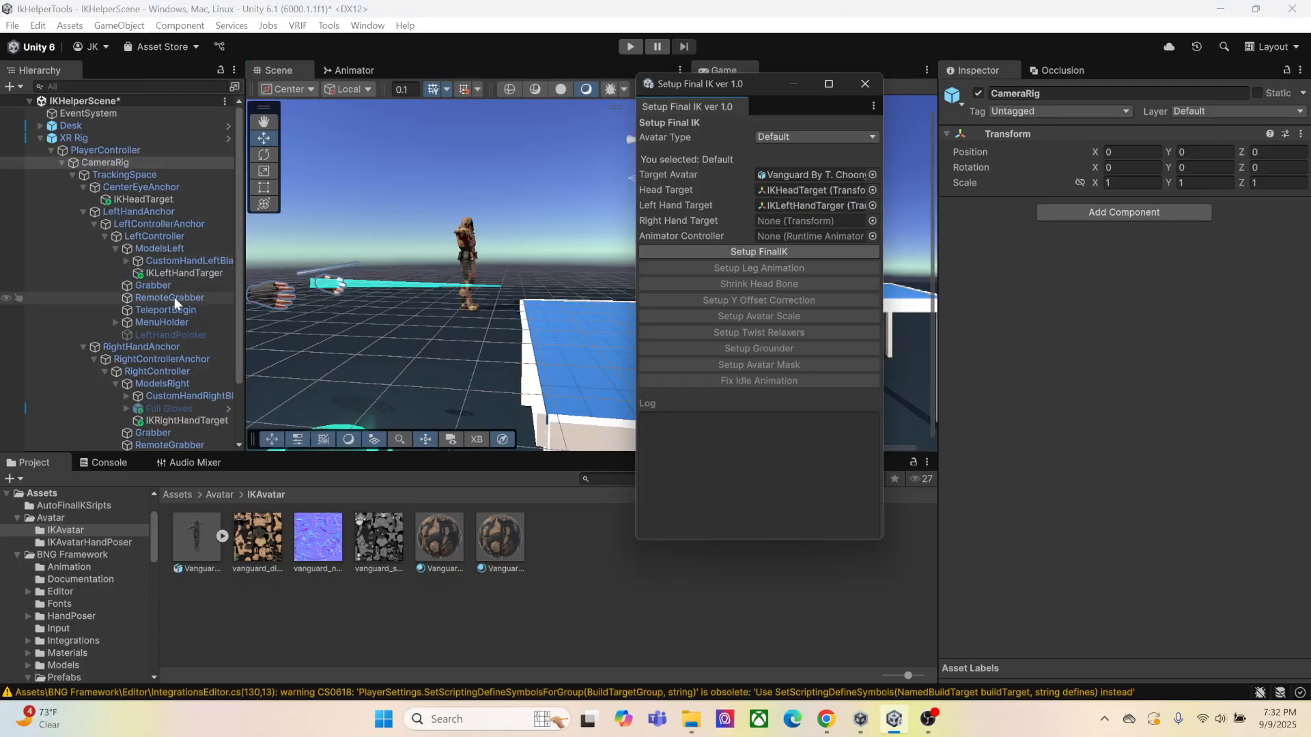
left_click_drag(184, 423, 792, 223)
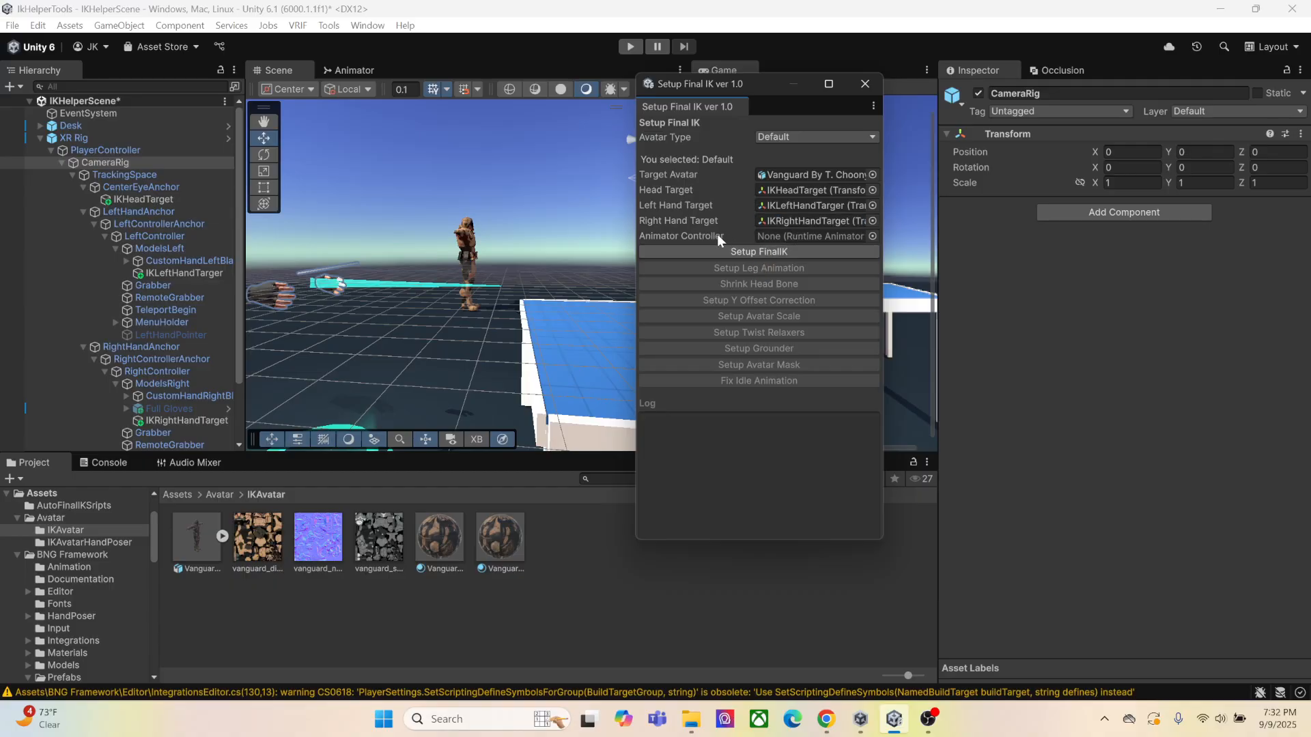
Choose VRIK Animated Locomotion as the animator controller and set the avatar type to Mixamo in Setup Final IK
left_click(872, 236)
scroll(993, 355, "down", 3)
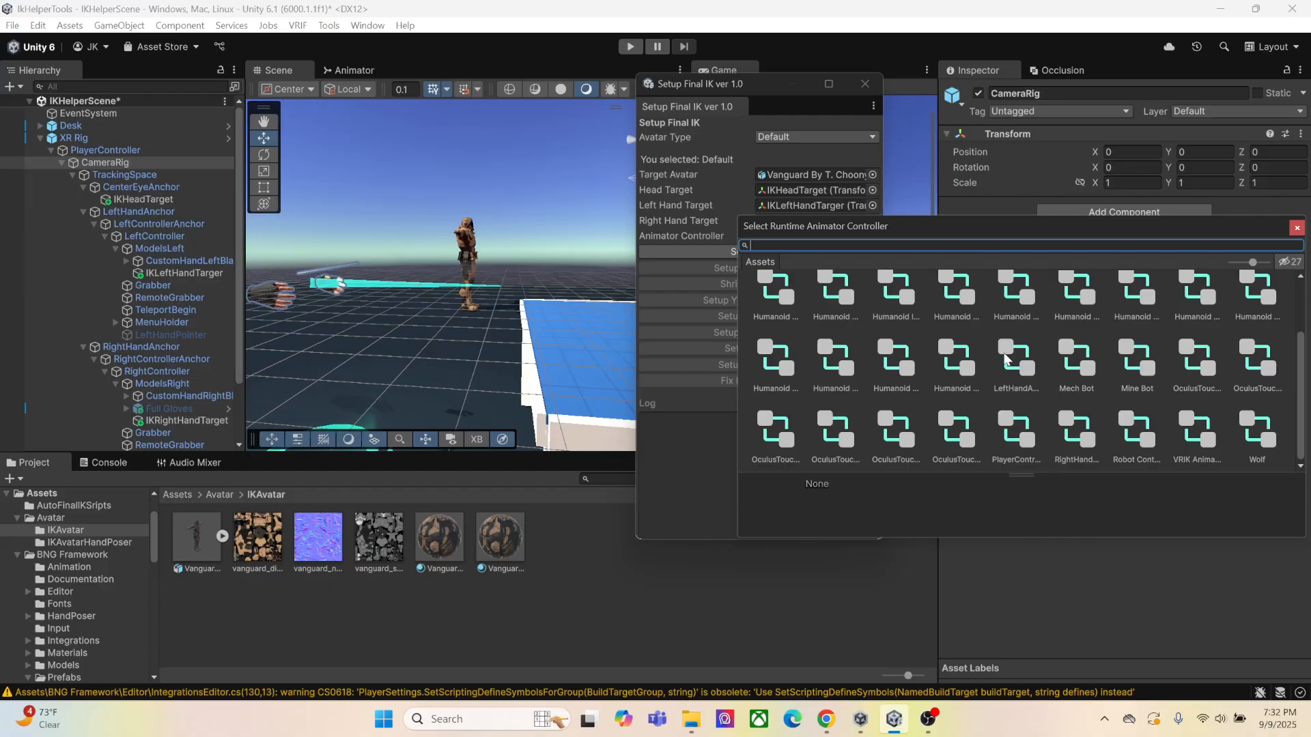
double_click(1195, 444)
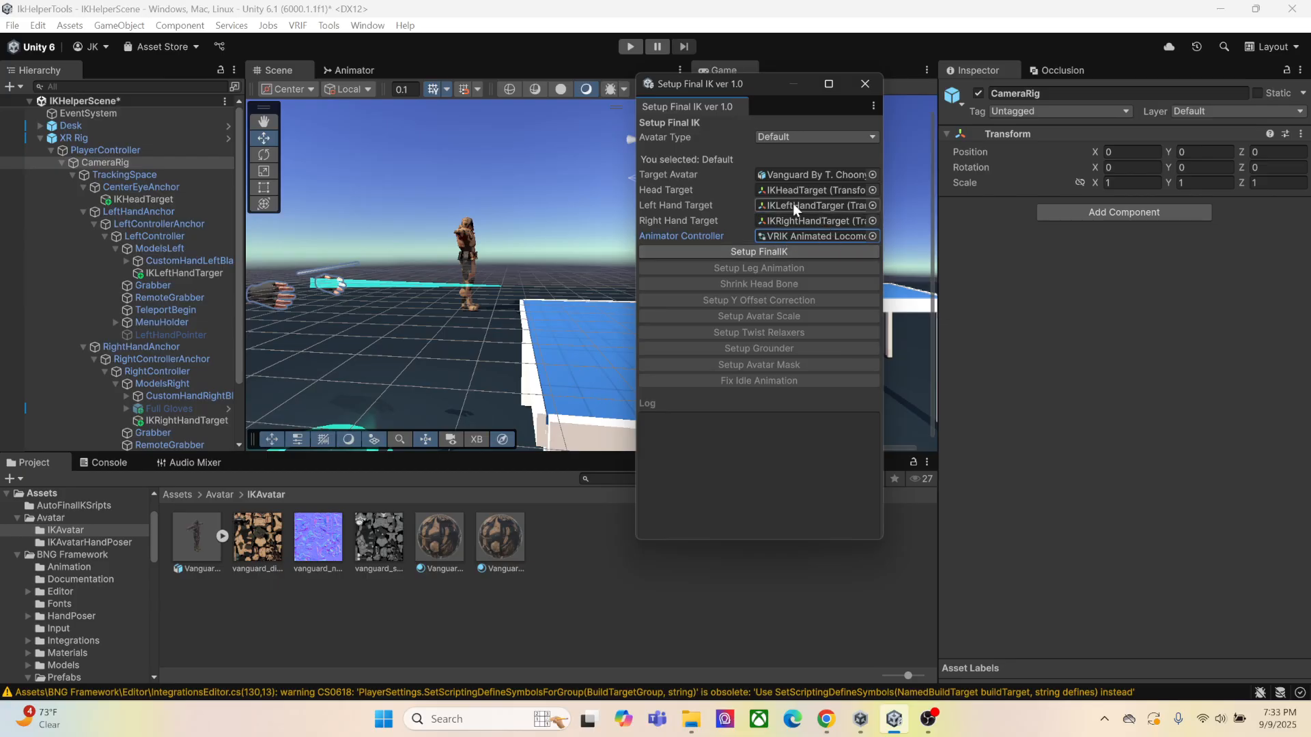
scroll(129, 202, "down", 3)
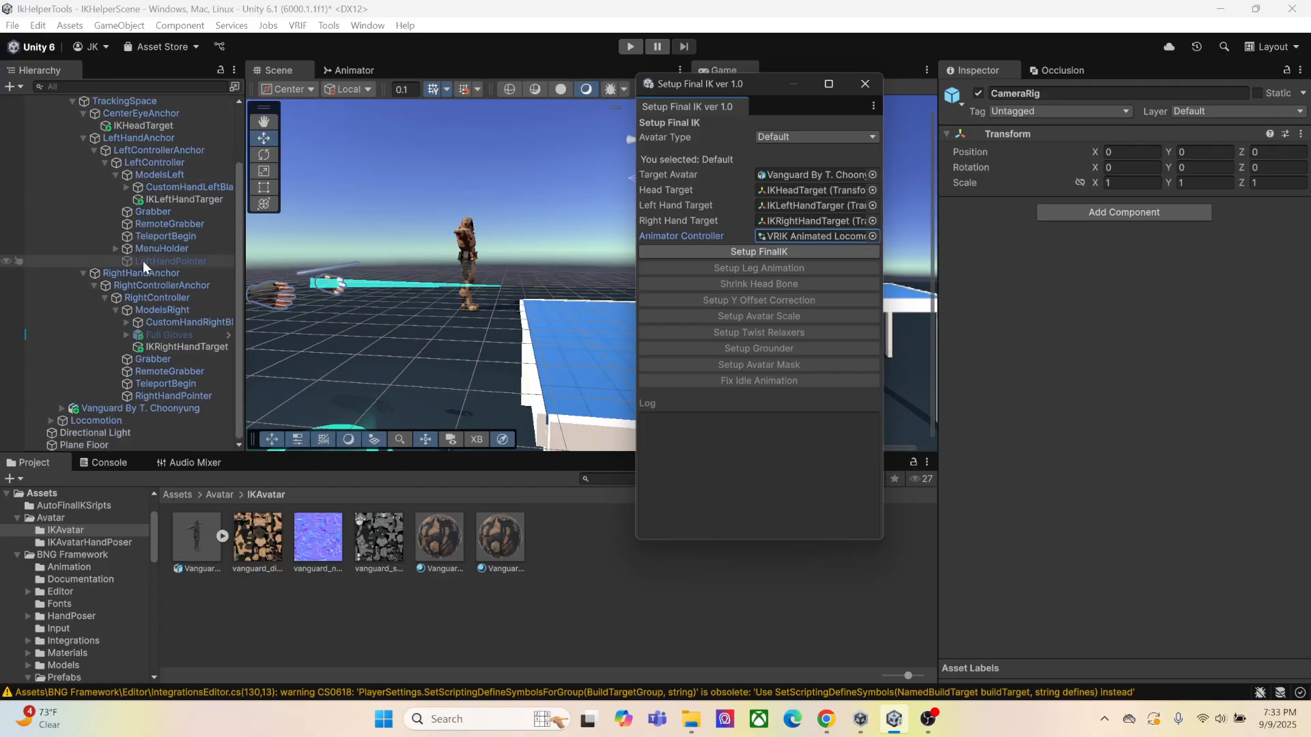
left_click(121, 408)
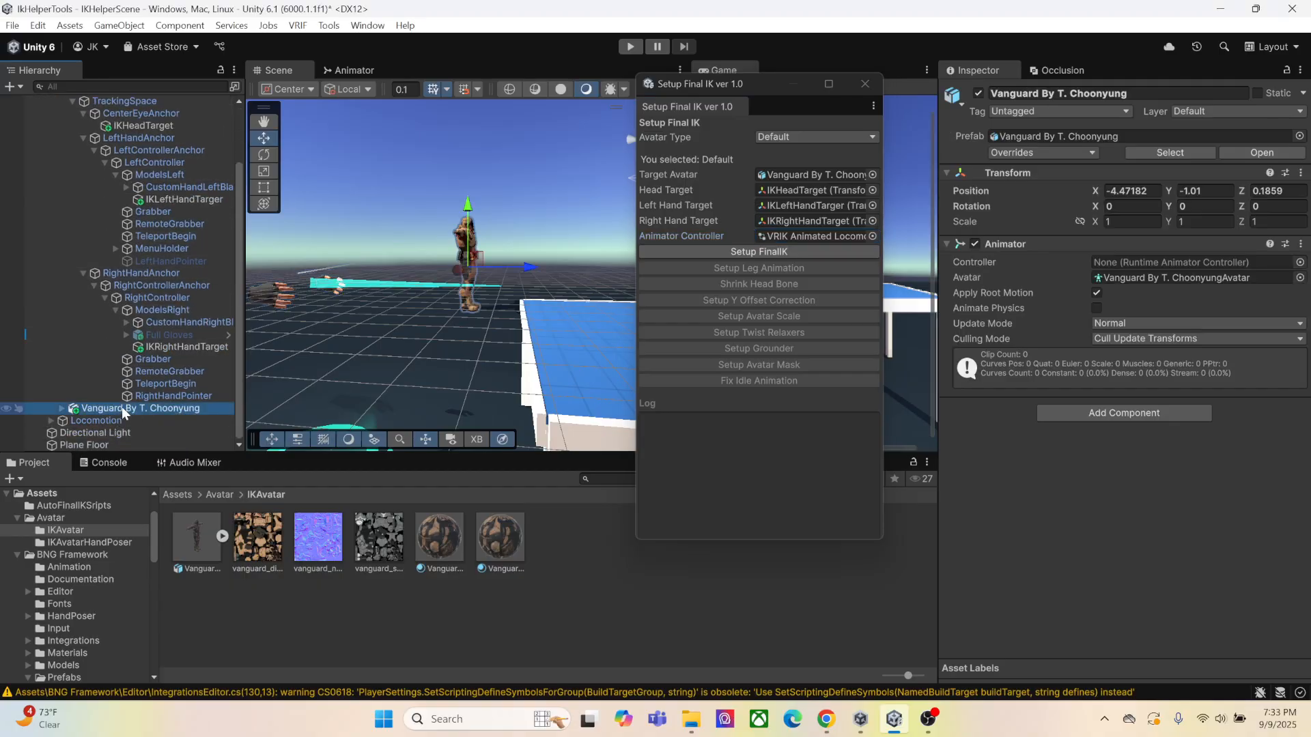
left_click(805, 138)
left_click(810, 167)
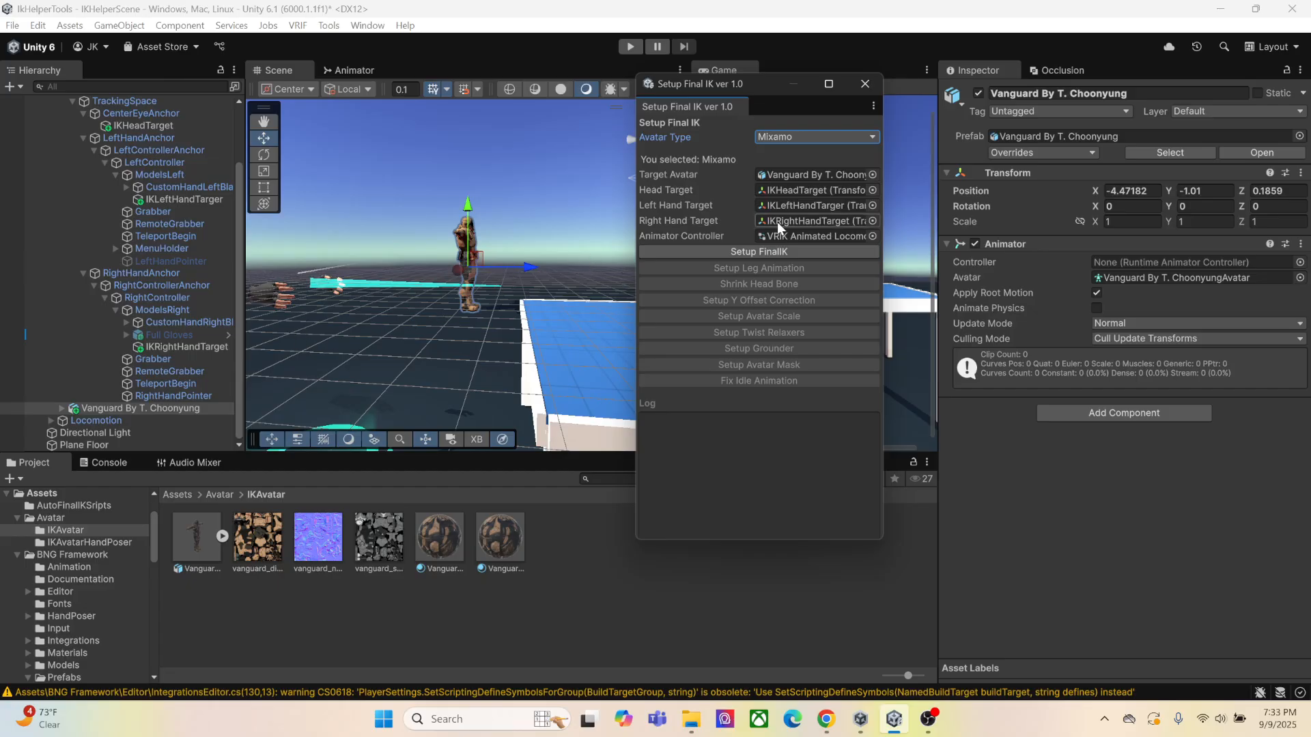
Set the Vanguard avatar's position to 0, 0, 0
left_click(1154, 191)
type("0")
key("Tab")
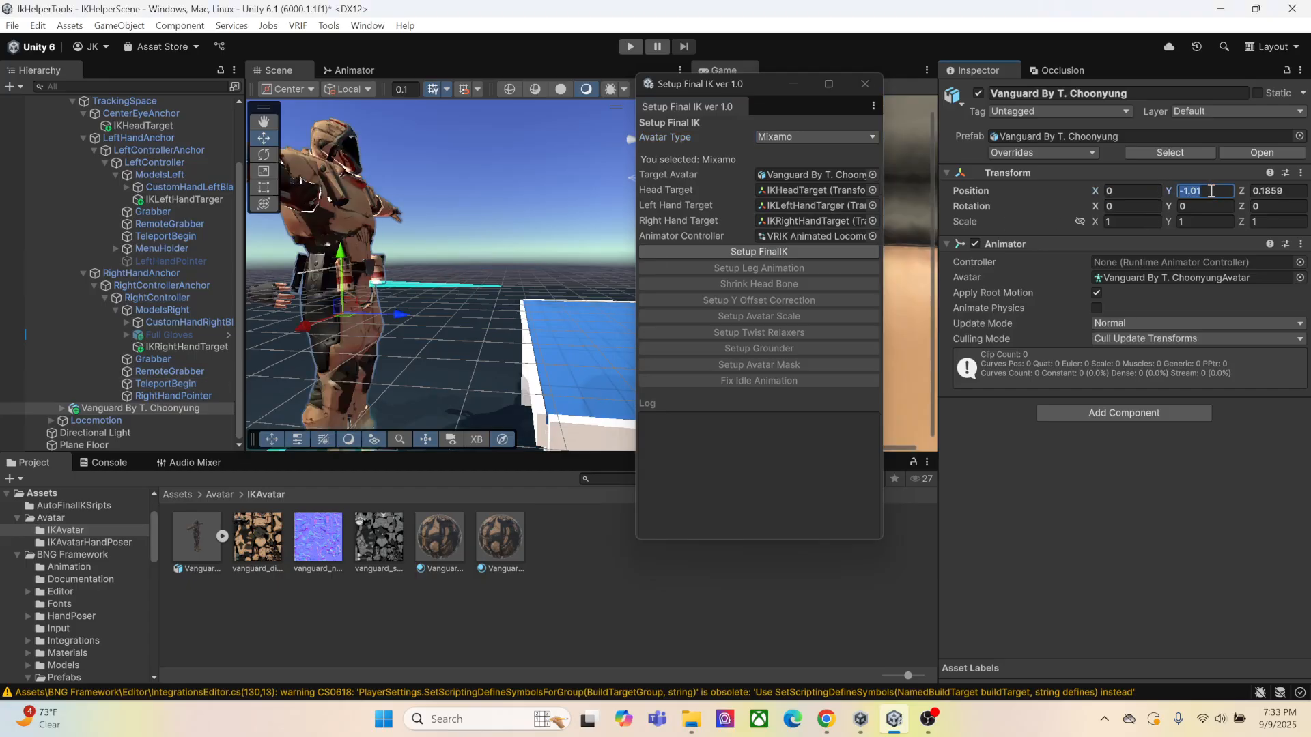
type("0")
key("Tab")
type("0")
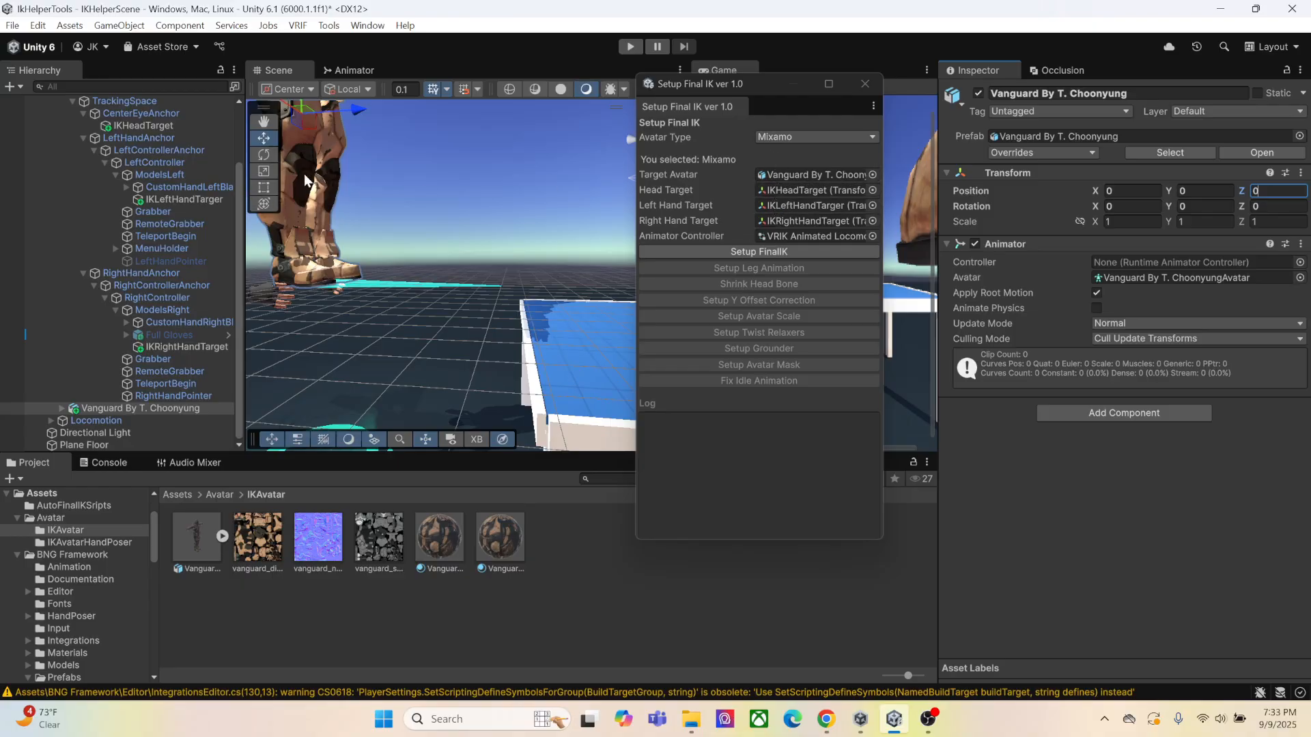
Keep Mixamo as the avatar type and run the FinalIK and leg animation setups on the Vanguard avatar
left_click(851, 140)
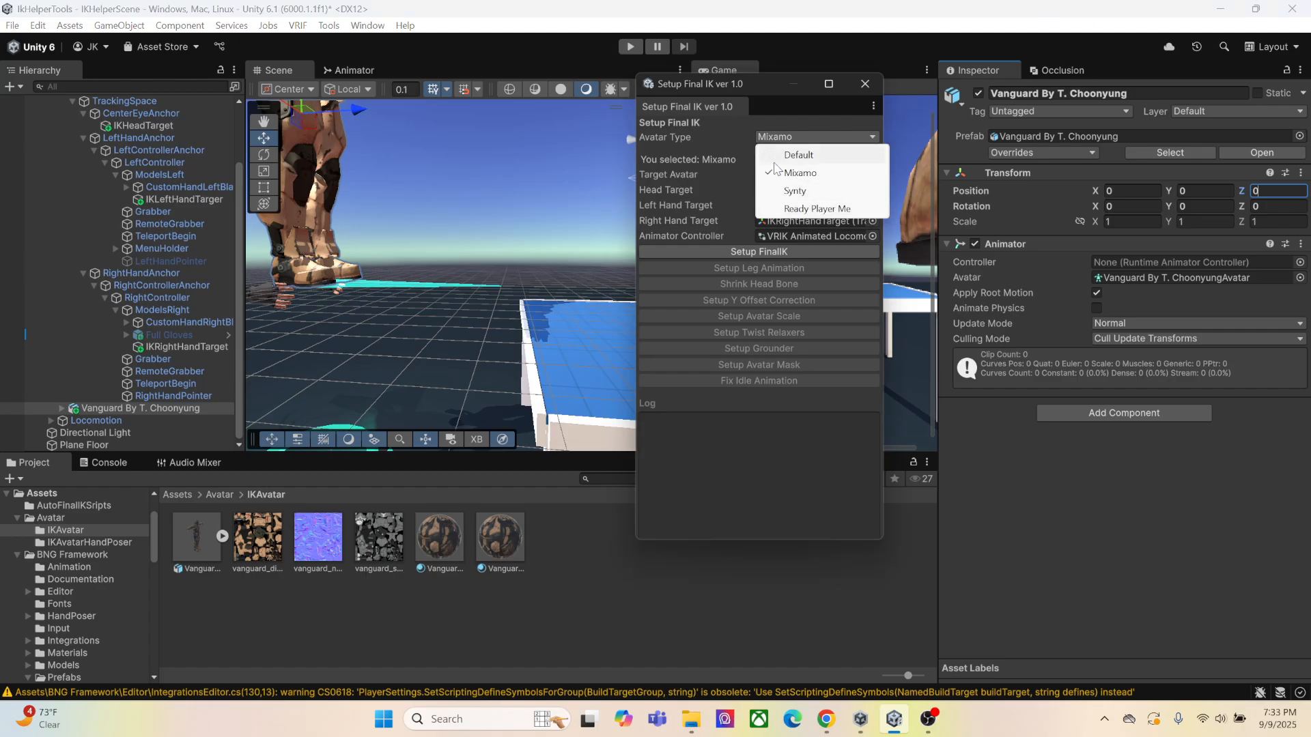
left_click(696, 147)
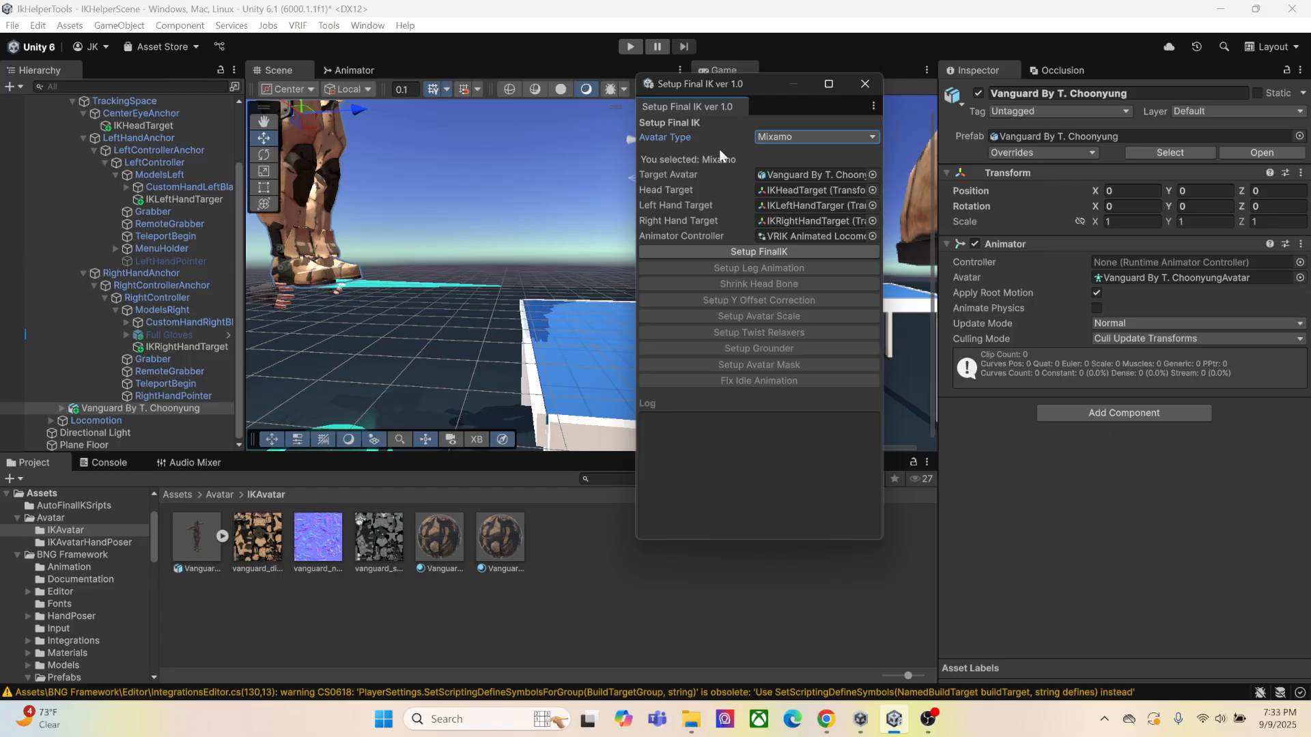
left_click(743, 252)
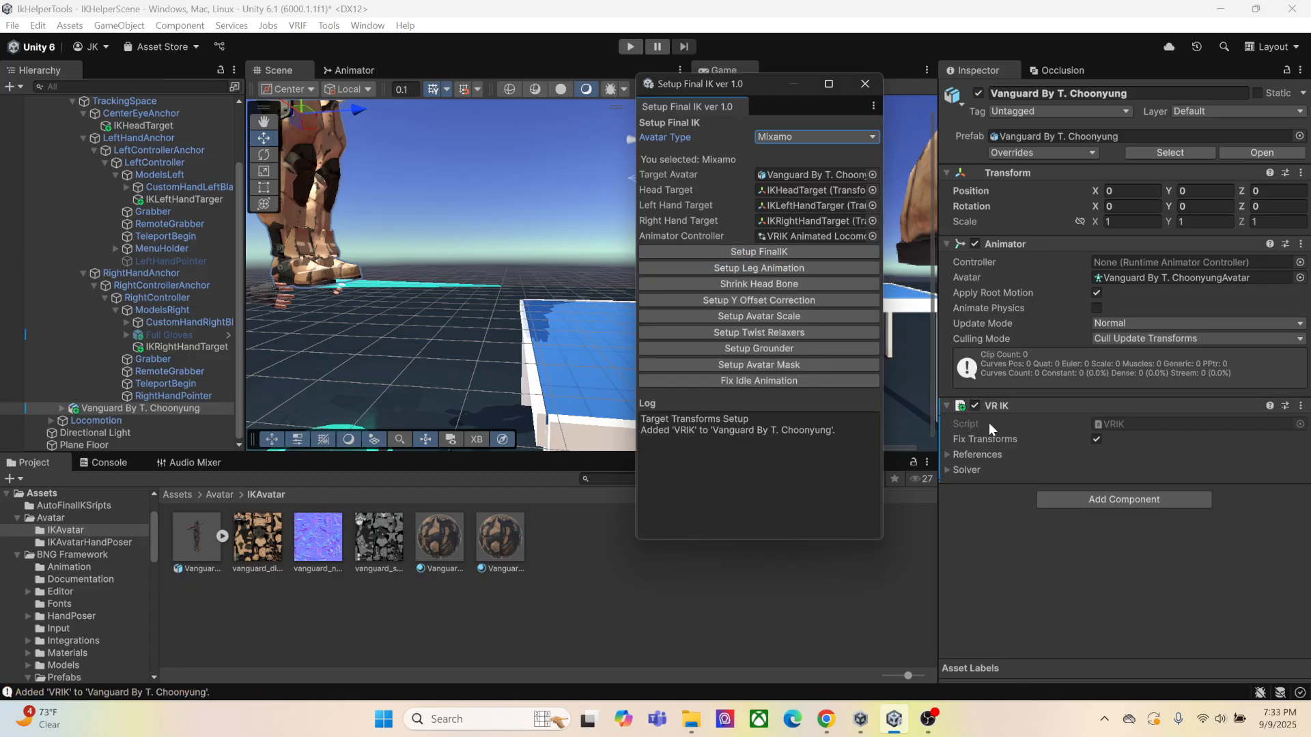
left_click(779, 268)
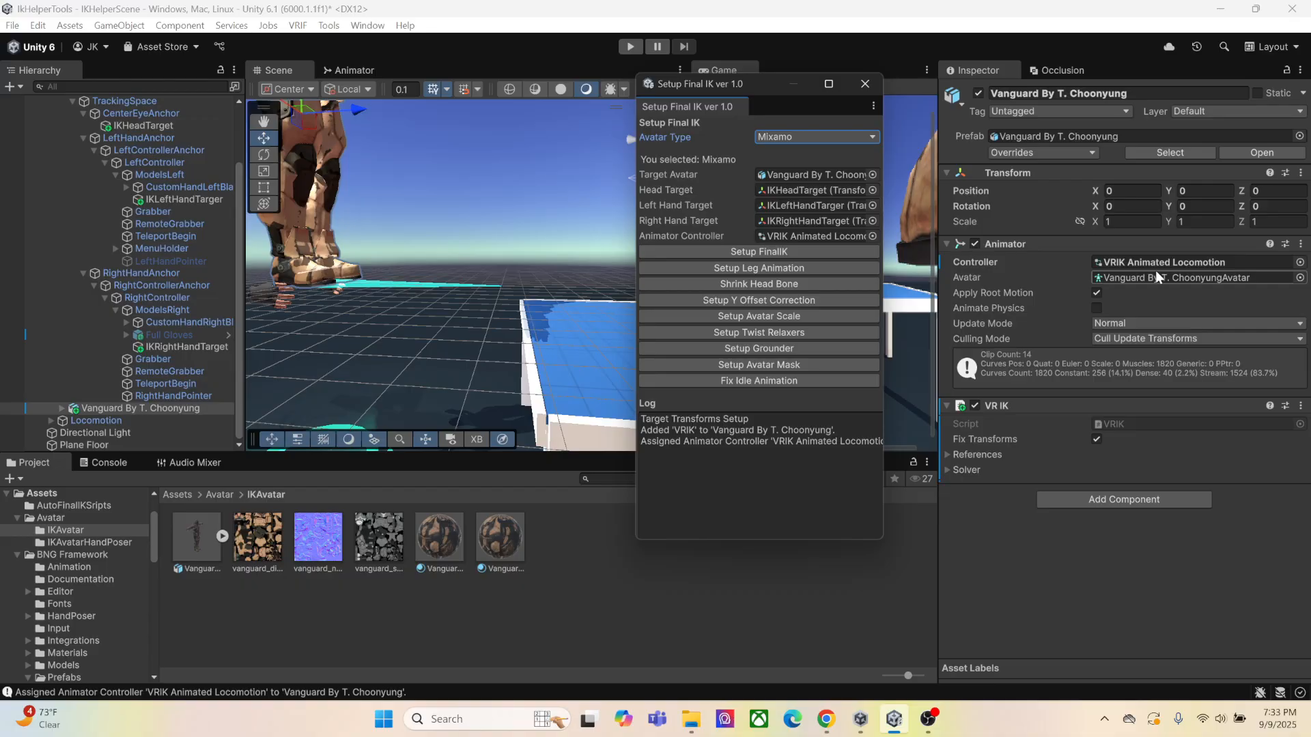
Shrink the Vanguard avatar's head bone, restore it and shrink it again
left_click(744, 284)
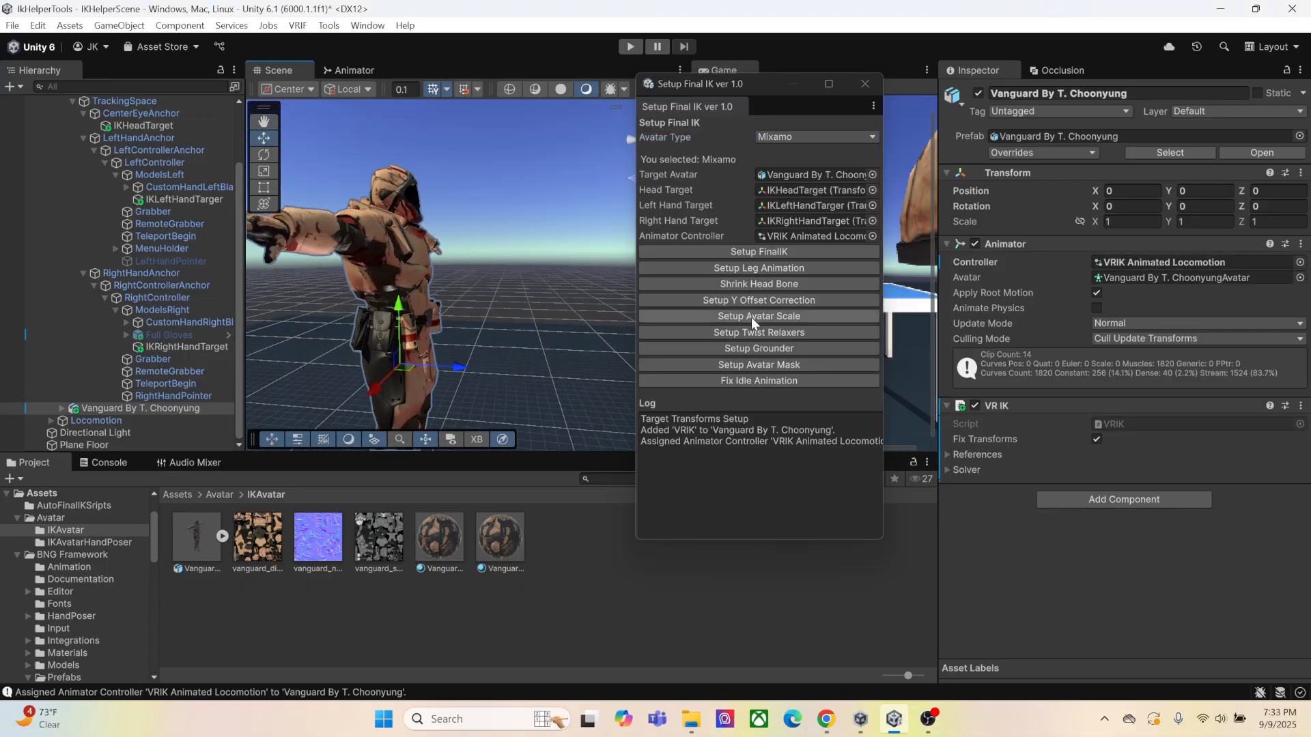
left_click(739, 284)
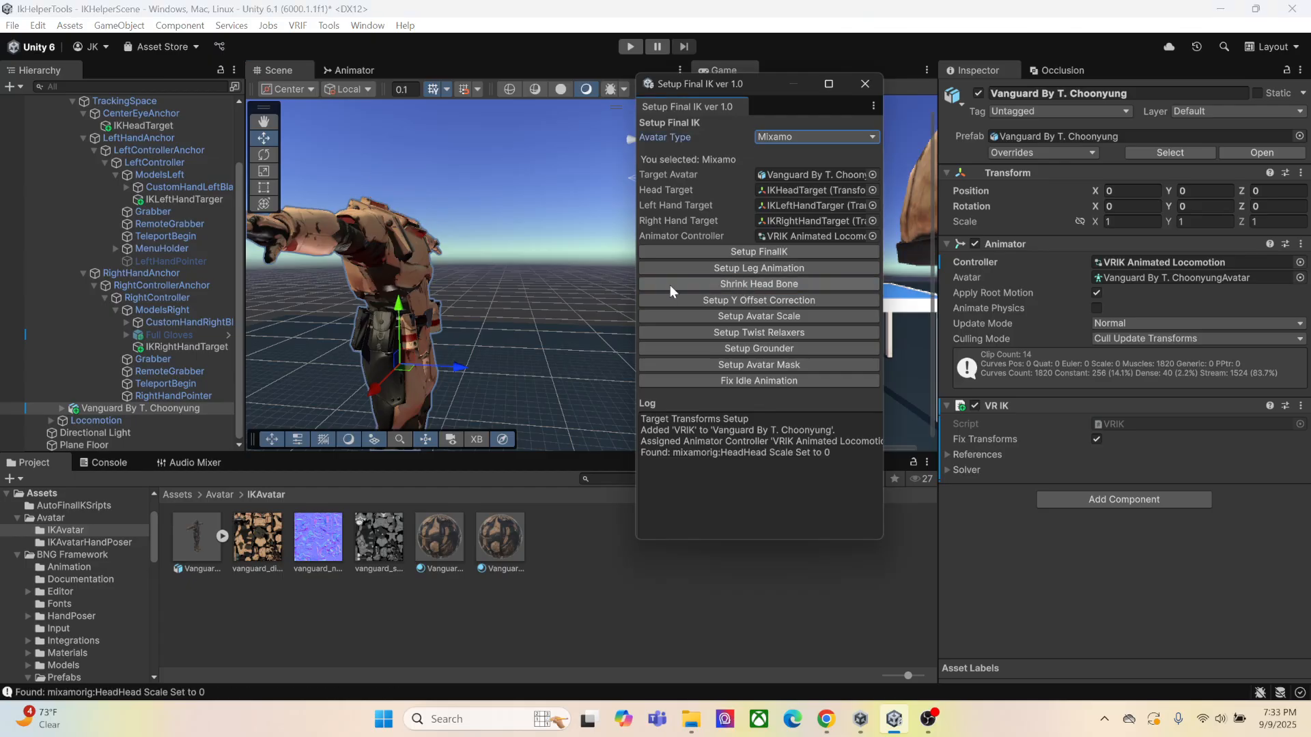
left_click(745, 287)
left_click(746, 286)
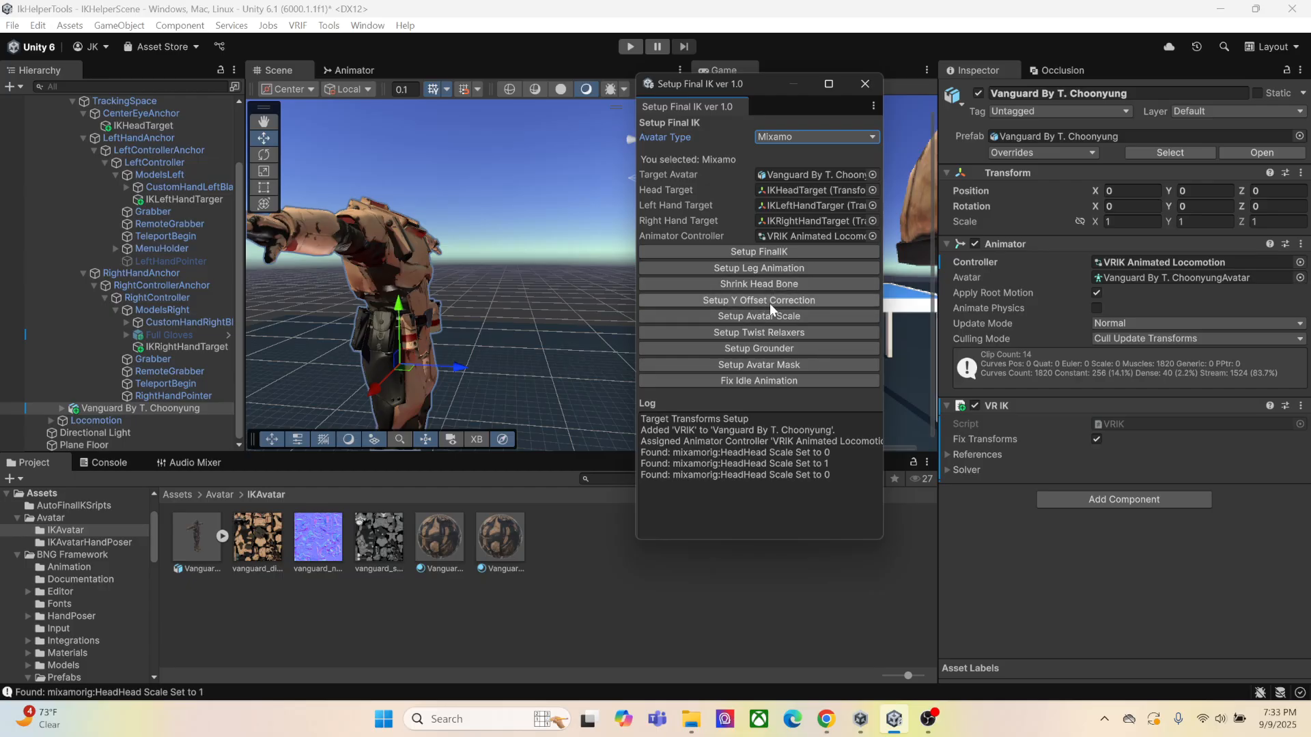
Add the Y offset correction, avatar scale and twist relaxer setups to the Vanguard avatar
left_click(768, 303)
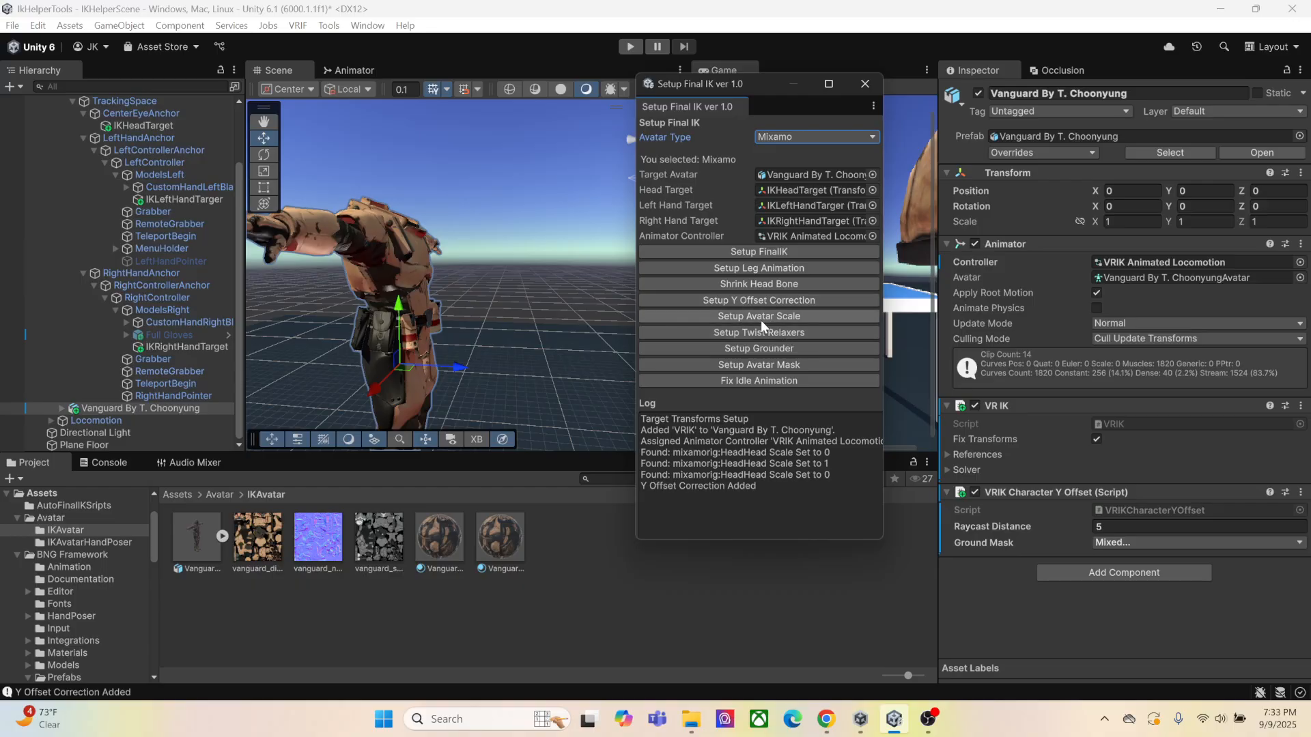
left_click(760, 318)
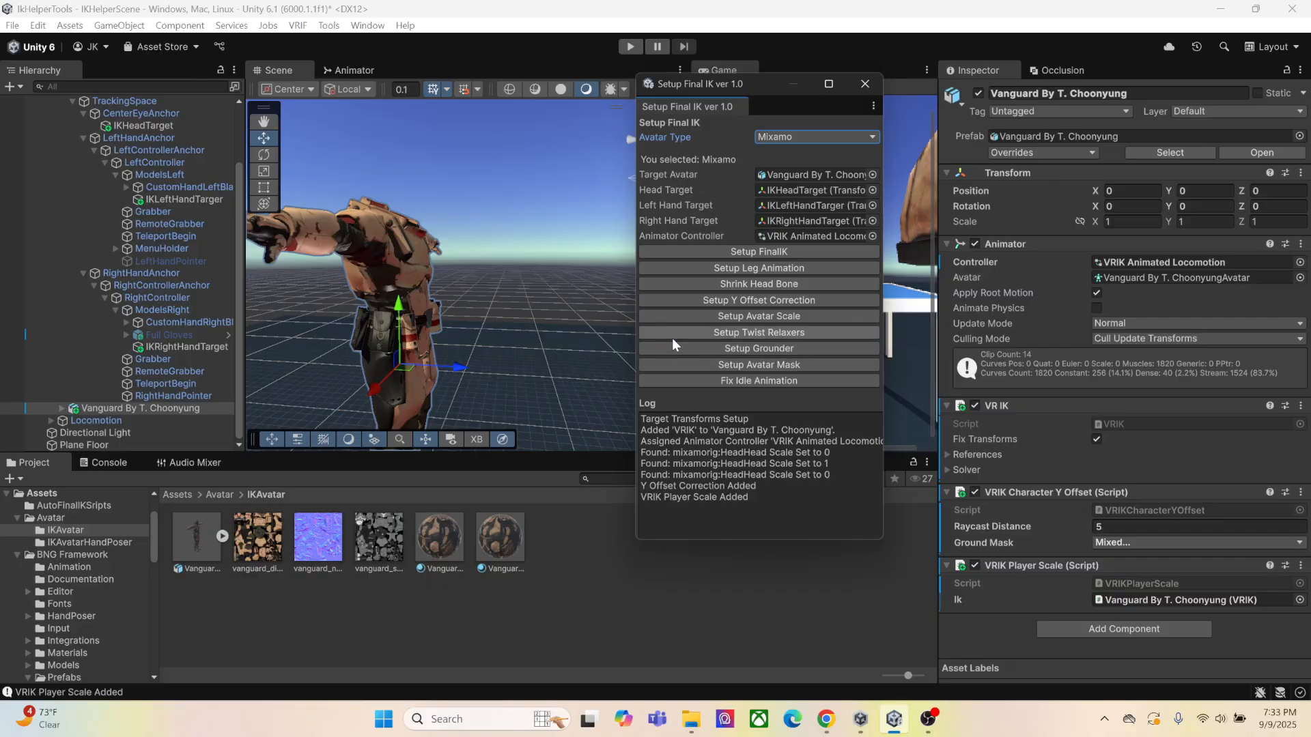
left_click(766, 335)
scroll(1161, 532, "down", 3)
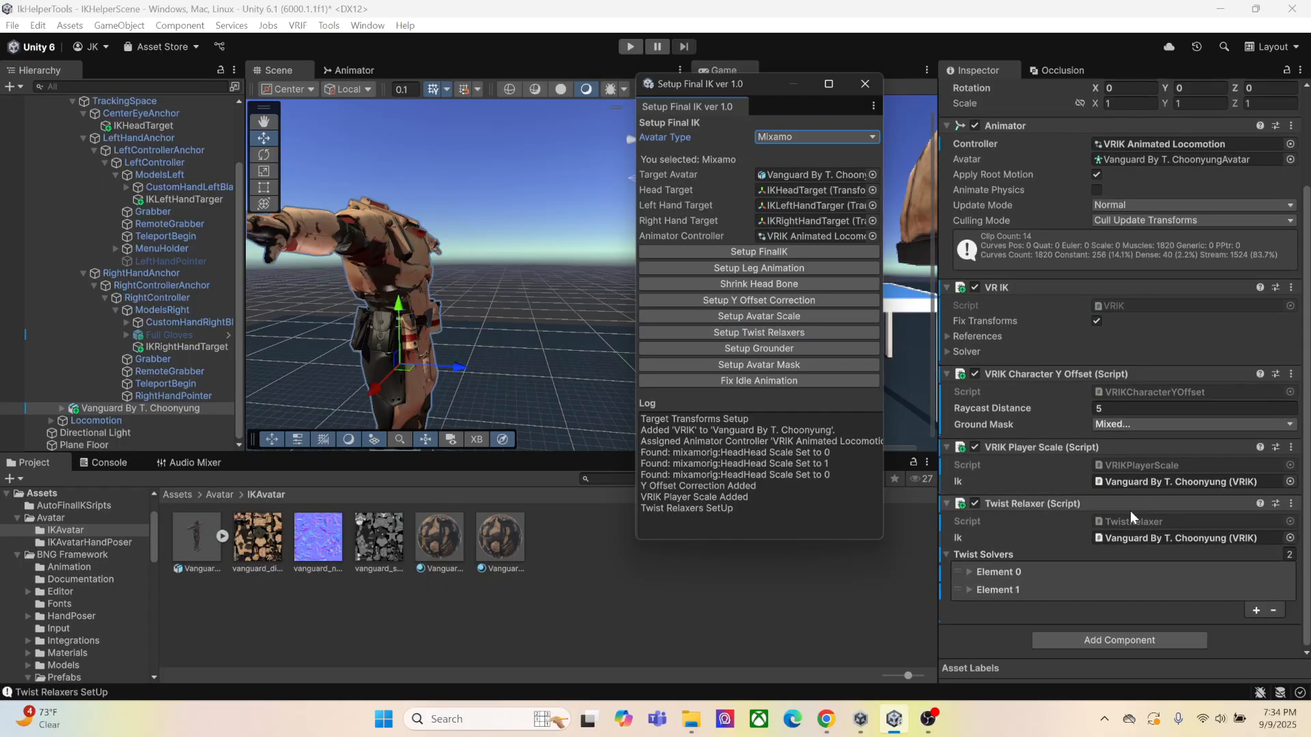
Check the first twist solver, then run the grounder and avatar mask setups on the Vanguard avatar
left_click(970, 573)
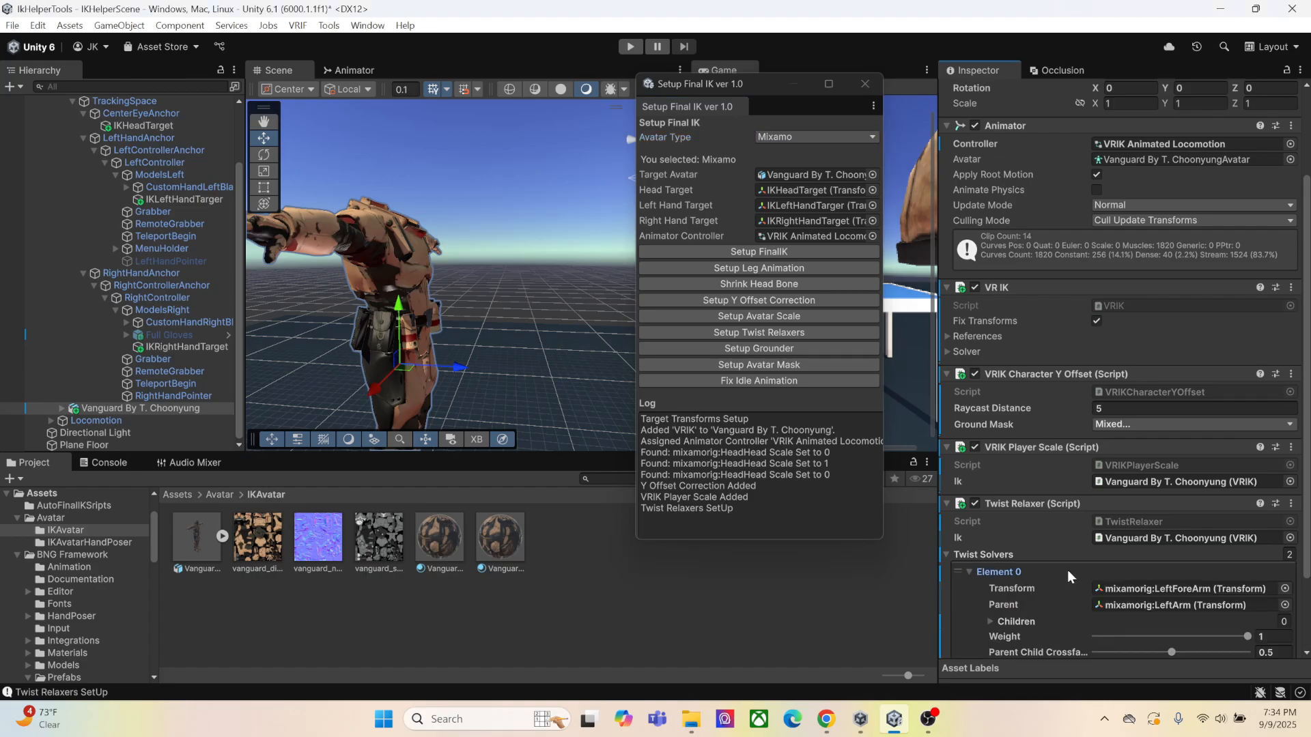
left_click(968, 572)
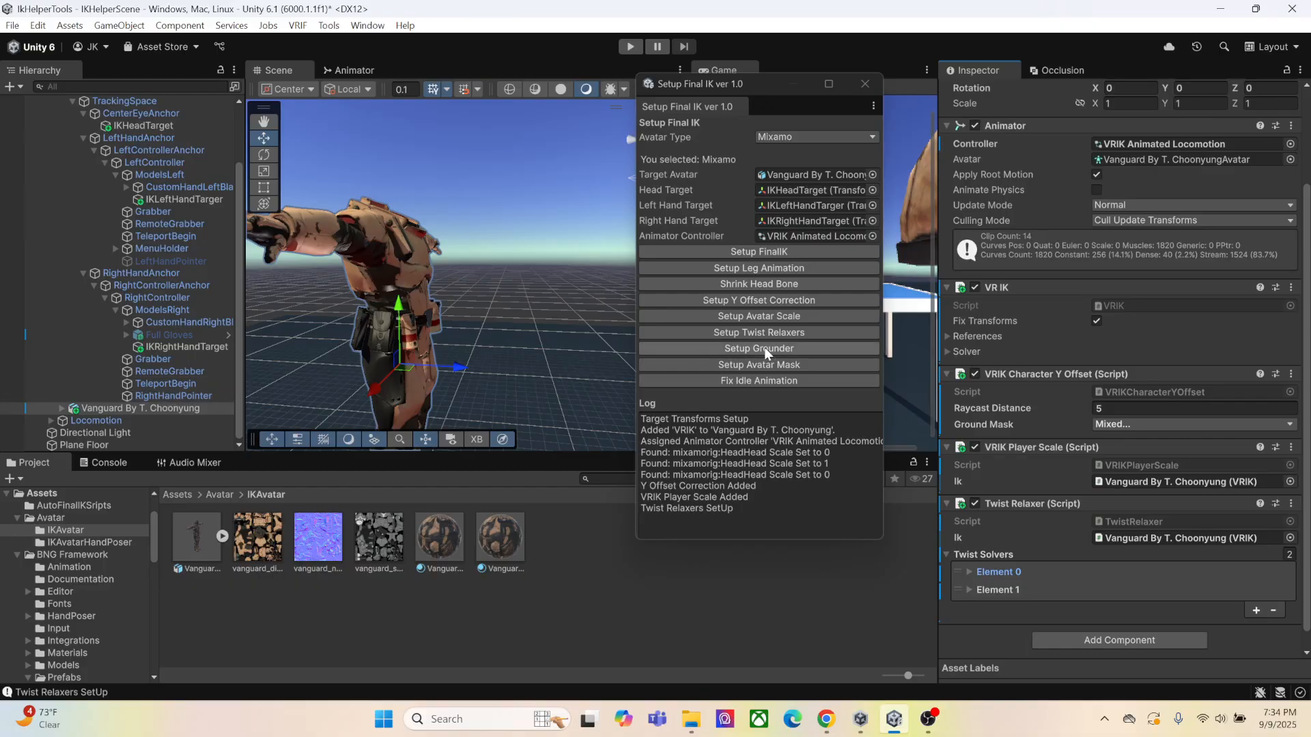
left_click(713, 347)
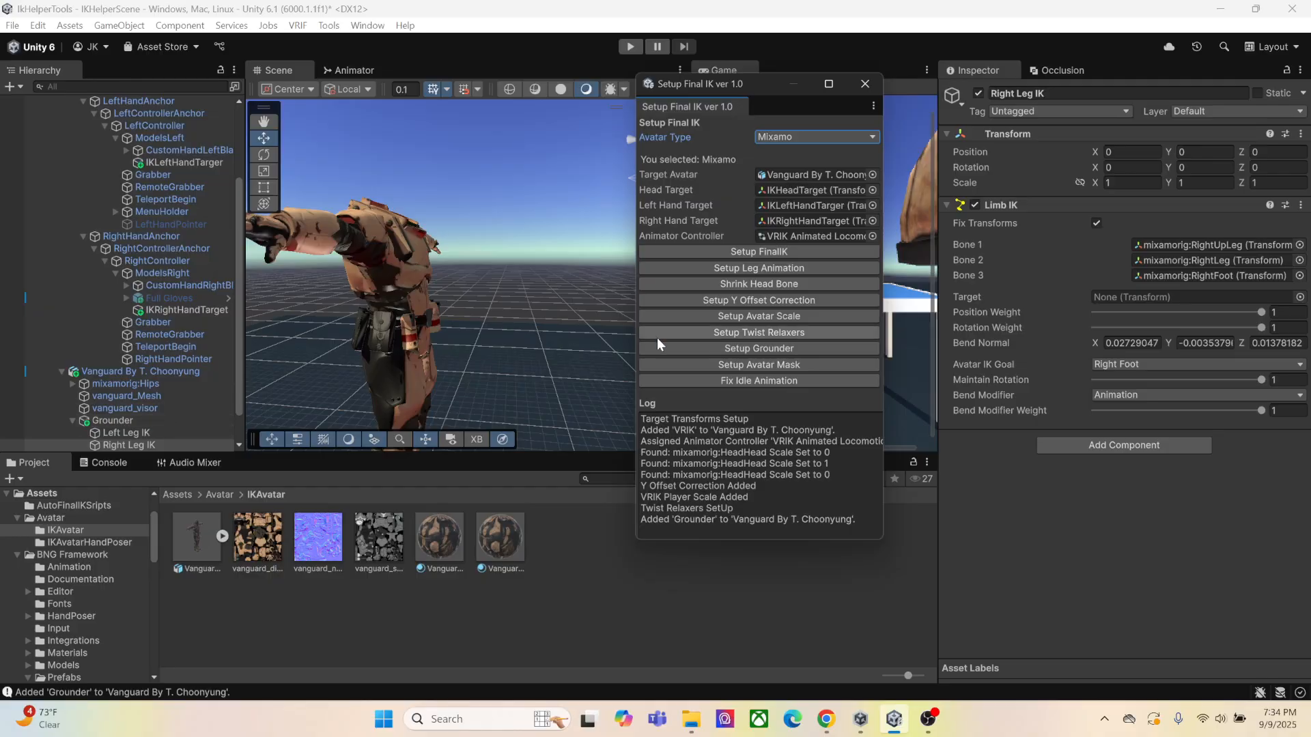
left_click(740, 366)
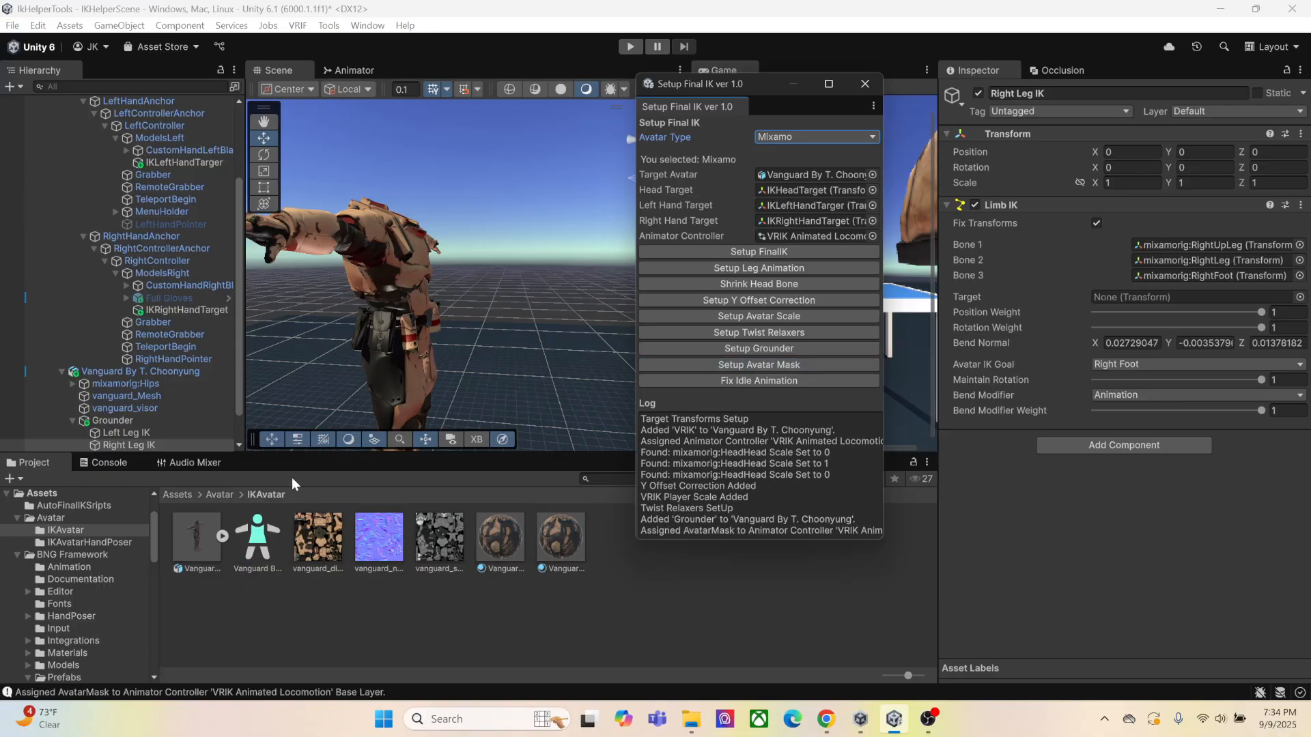
Inspect the Base Layer's mask settings in the Vanguard avatar's animator controller
left_click(373, 72)
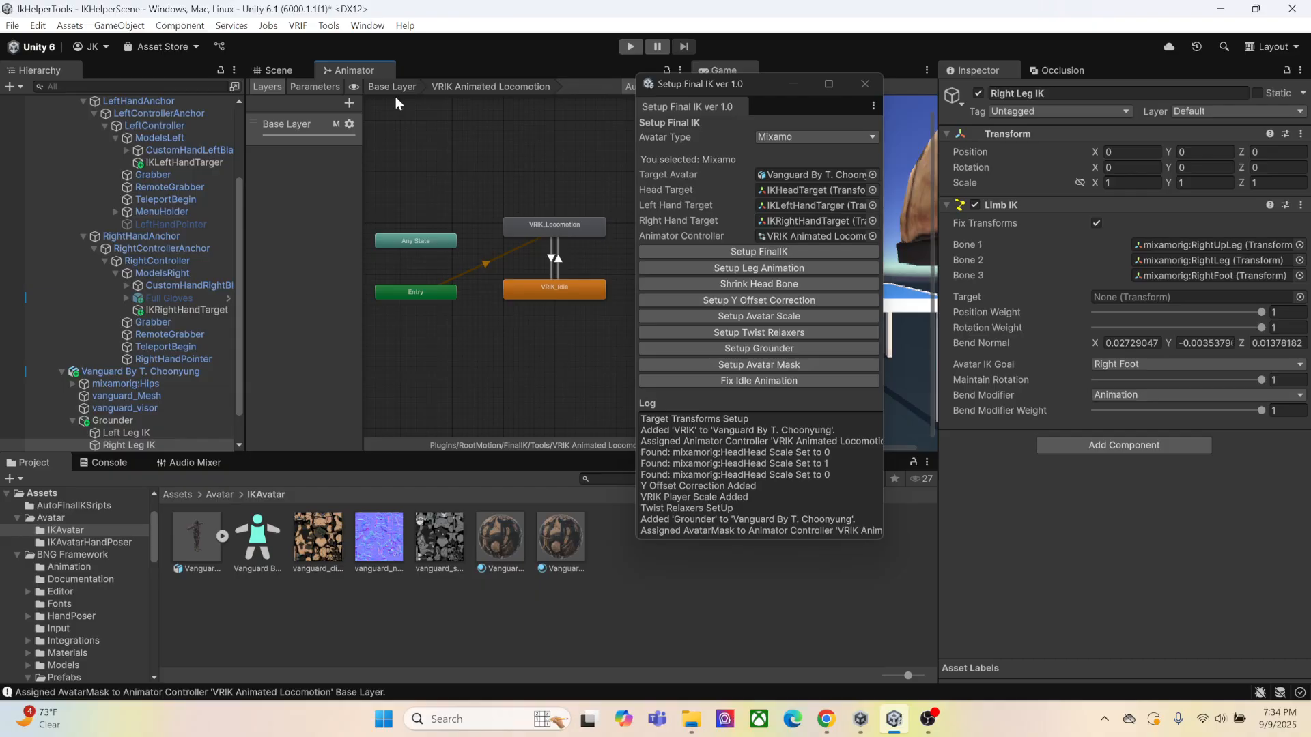
left_click(399, 89)
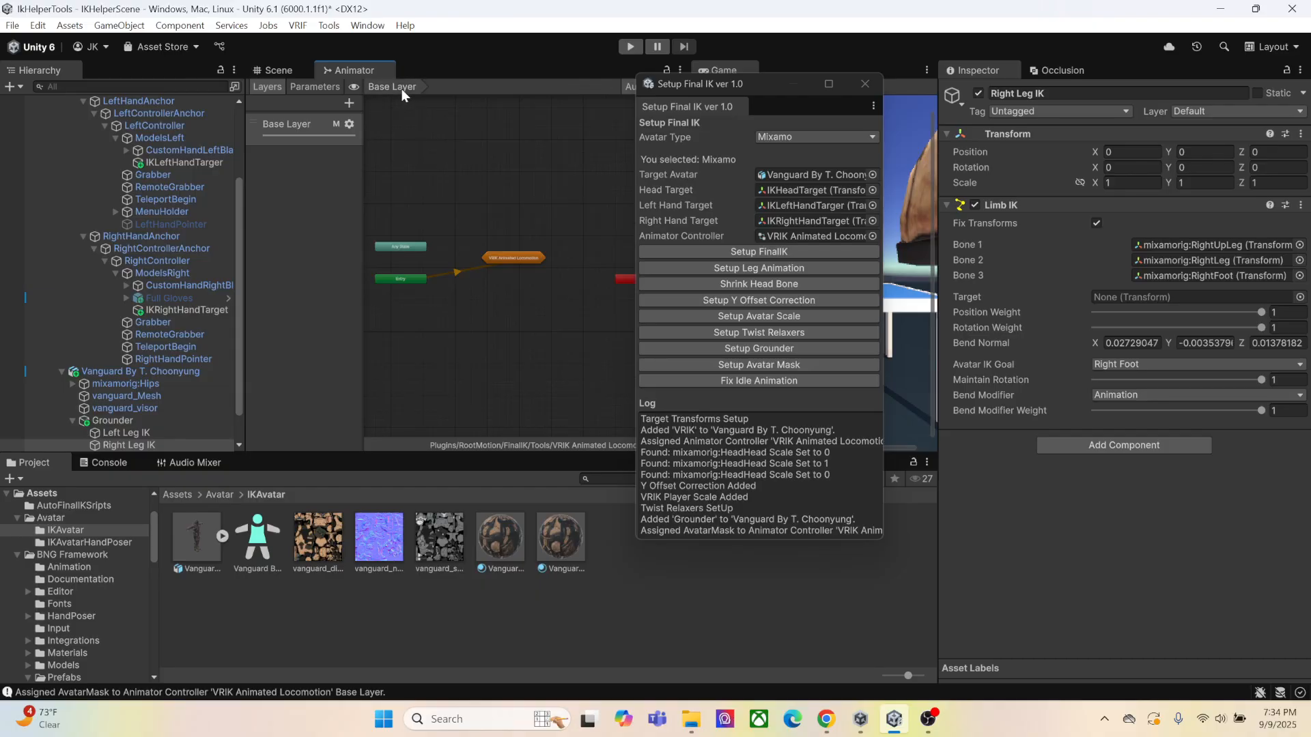
left_click(350, 125)
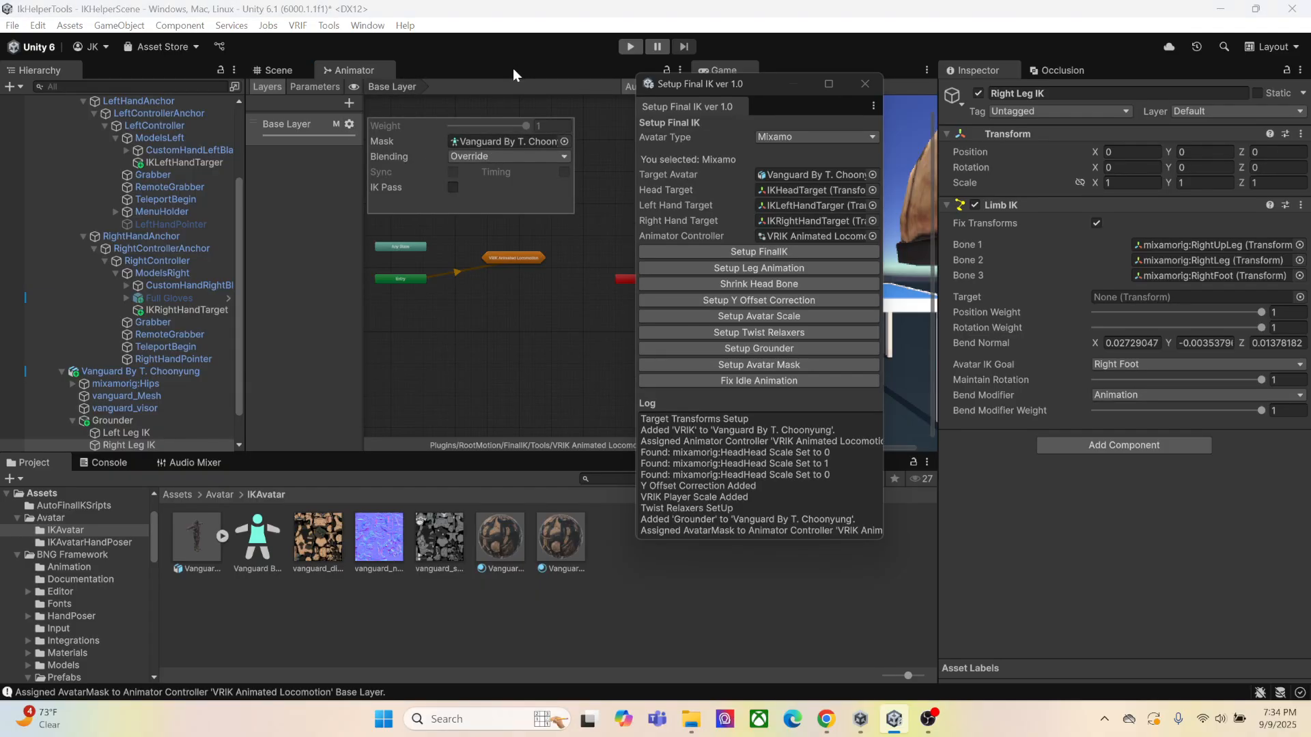
left_click(524, 260)
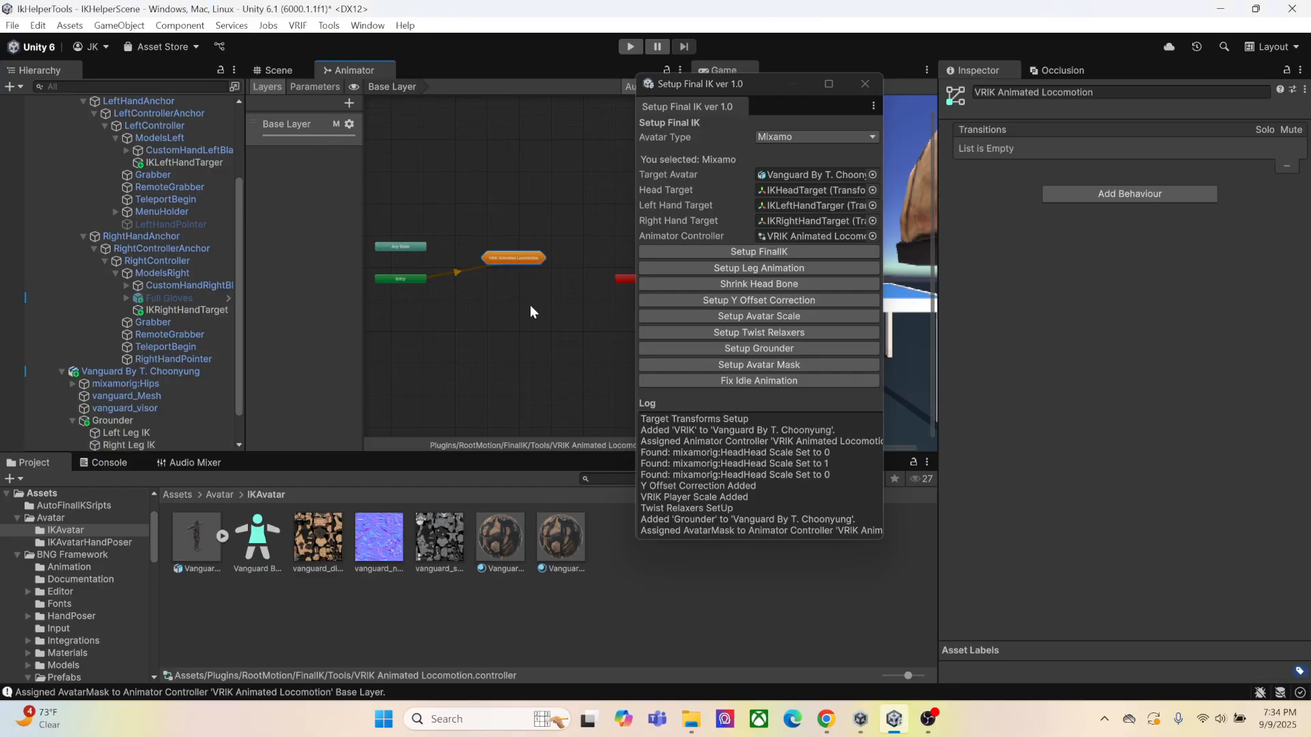
Set the speed of the VRIK_Idle state inside VRIK Animated Locomotion to 1
double_click(502, 255)
left_click(551, 293)
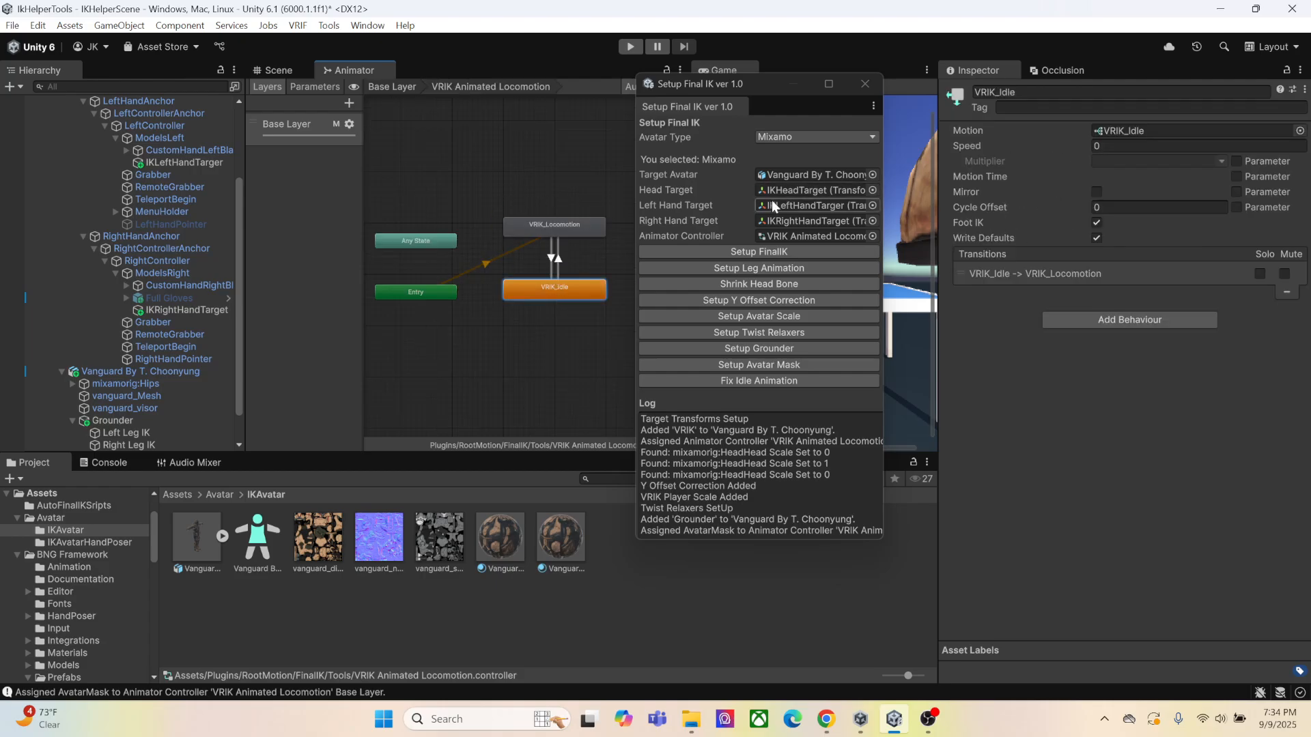
left_click(560, 233)
left_click(572, 289)
left_click(1098, 147)
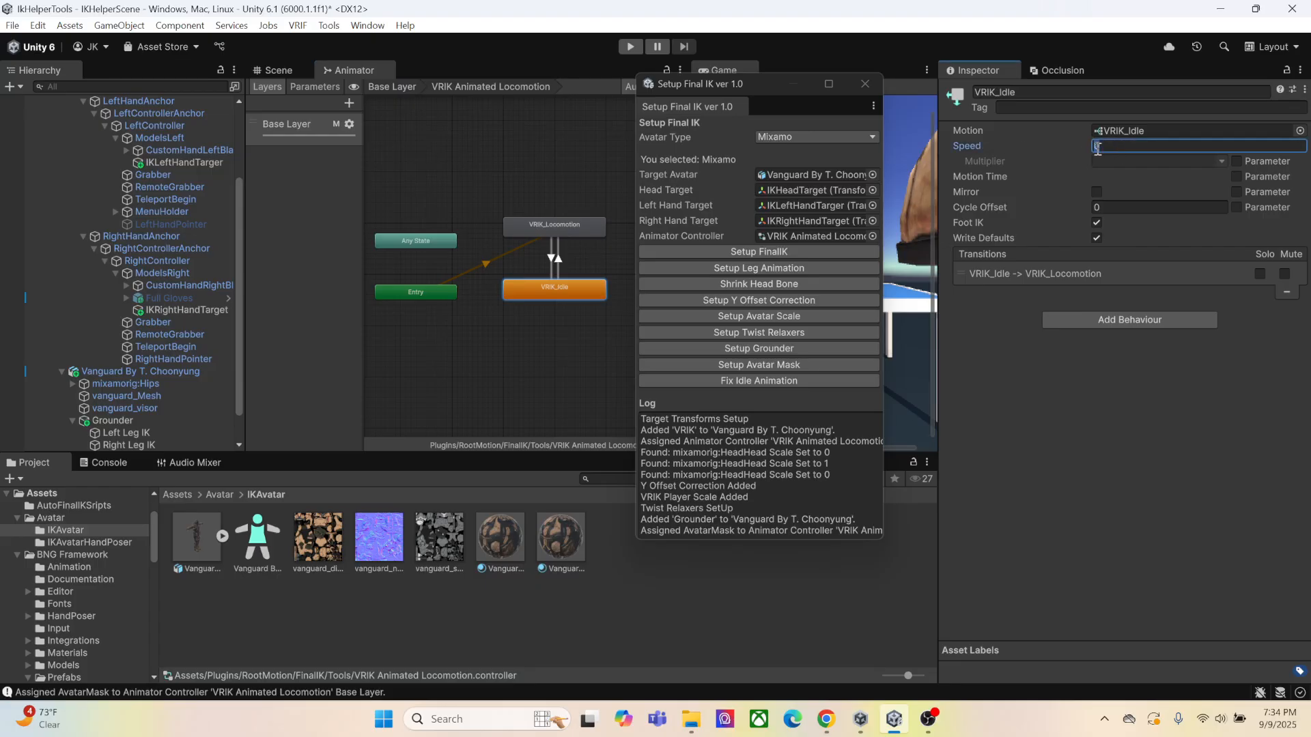
type("1")
left_click(1038, 420)
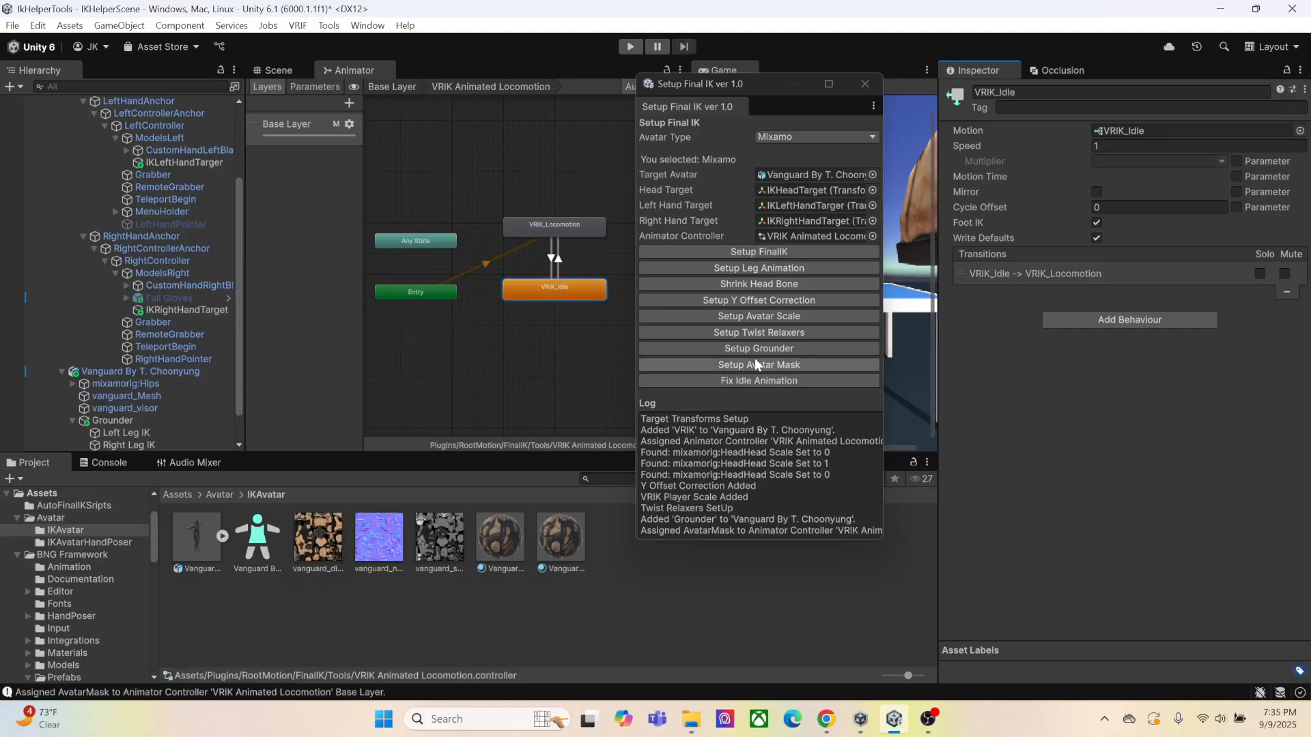
Run the idle animation fix on the VRIK_Idle state and close the Final IK setup window
left_click(766, 382)
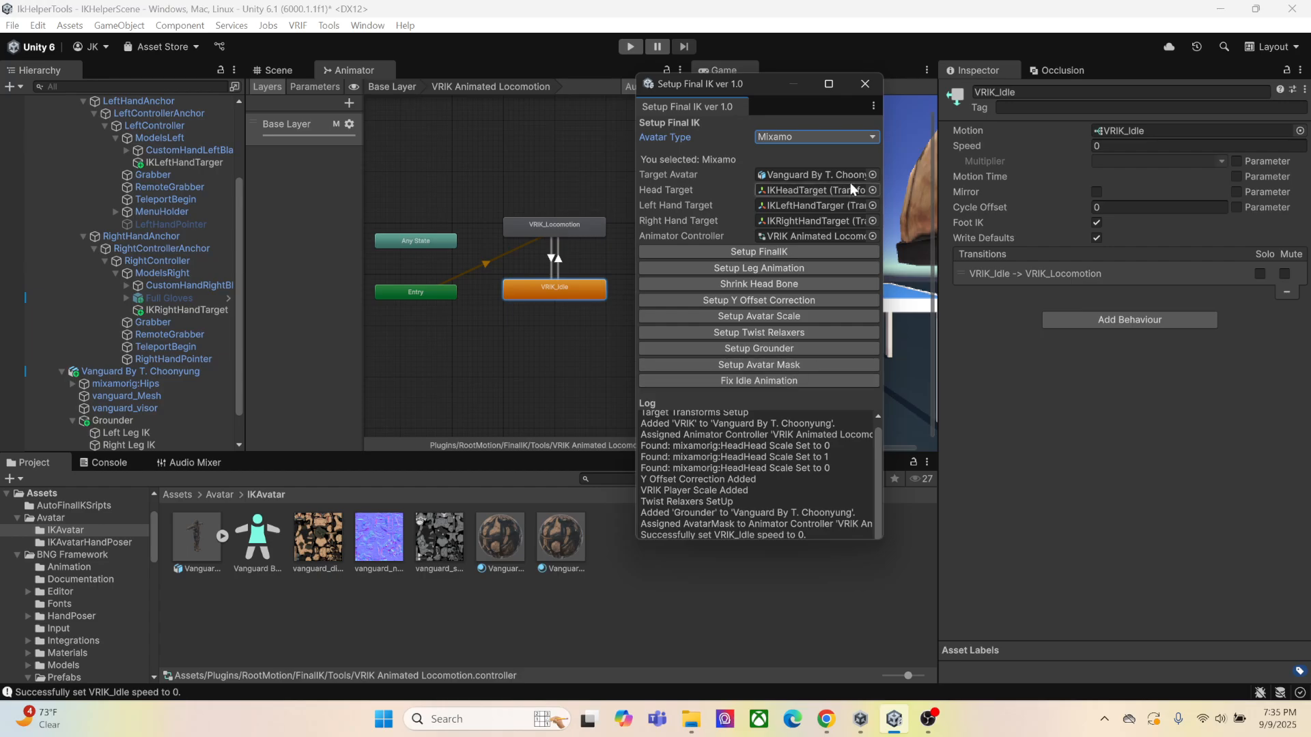
left_click(864, 84)
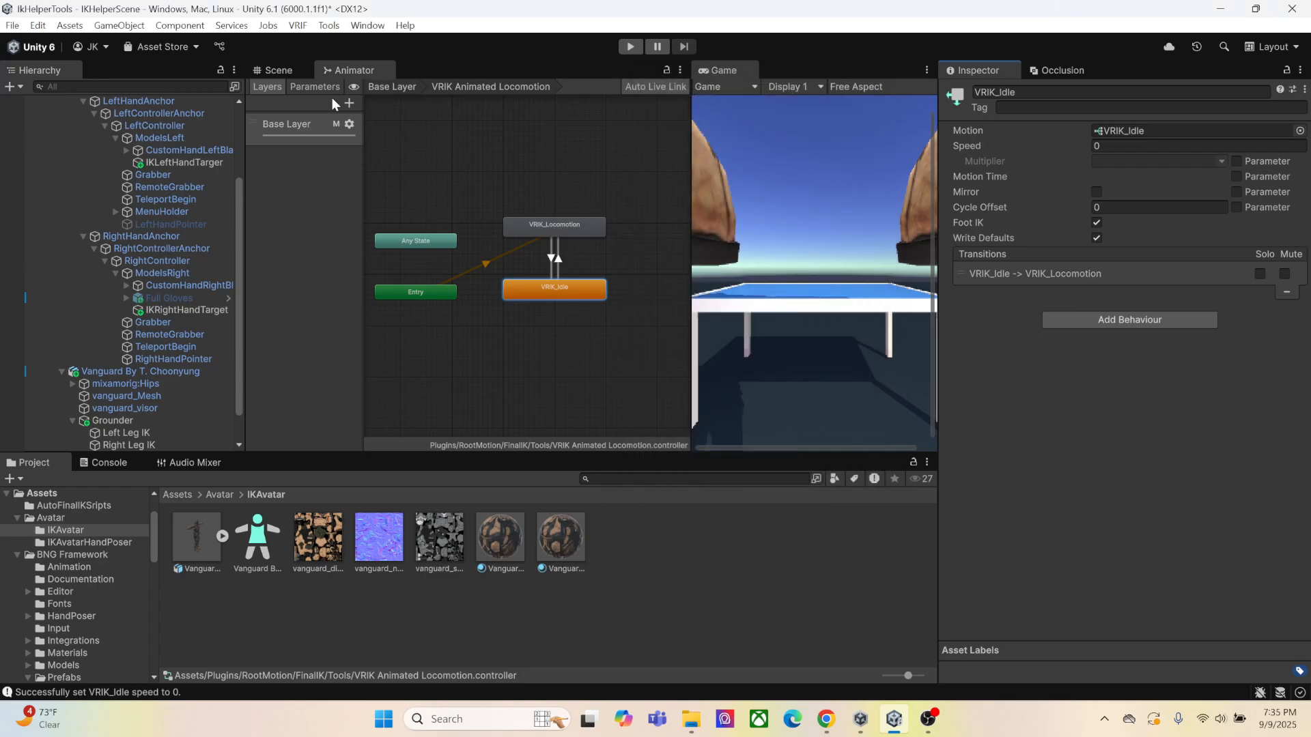
Test the Vanguard avatar's IK in play mode from the Scene view and stop playback
left_click(284, 74)
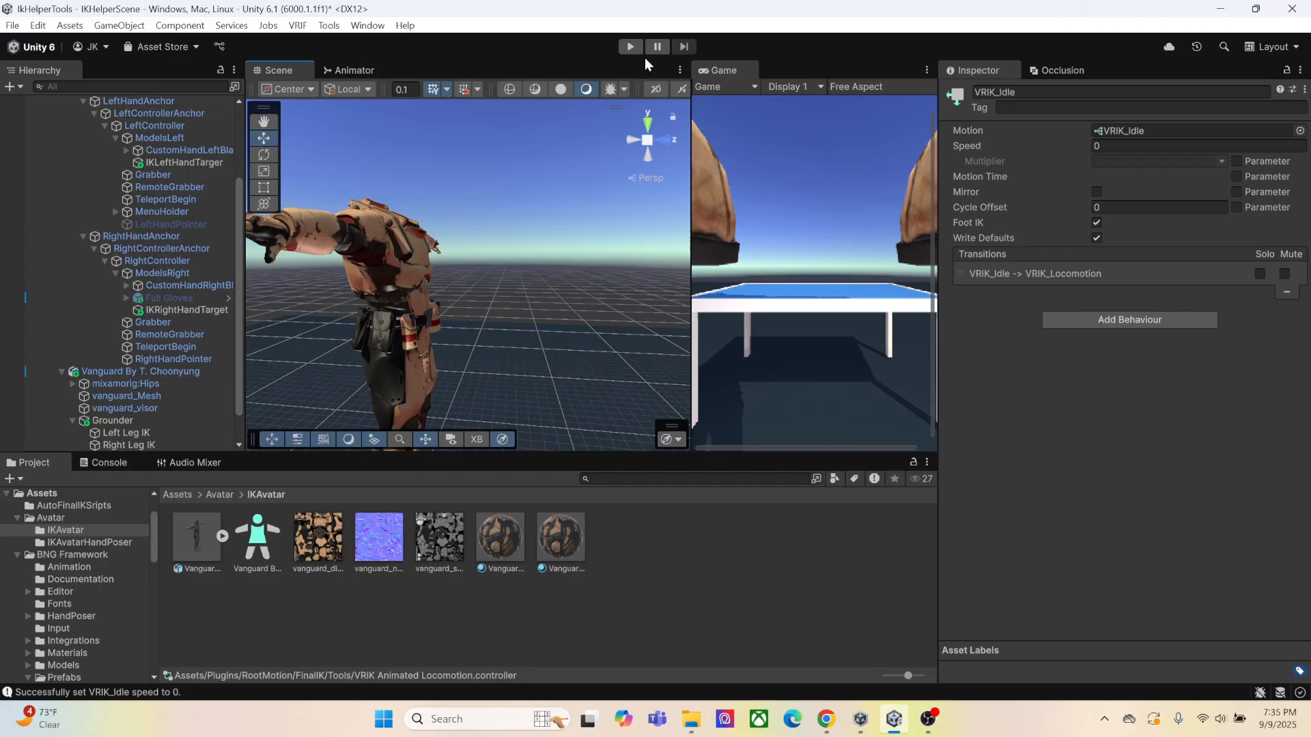
left_click(630, 47)
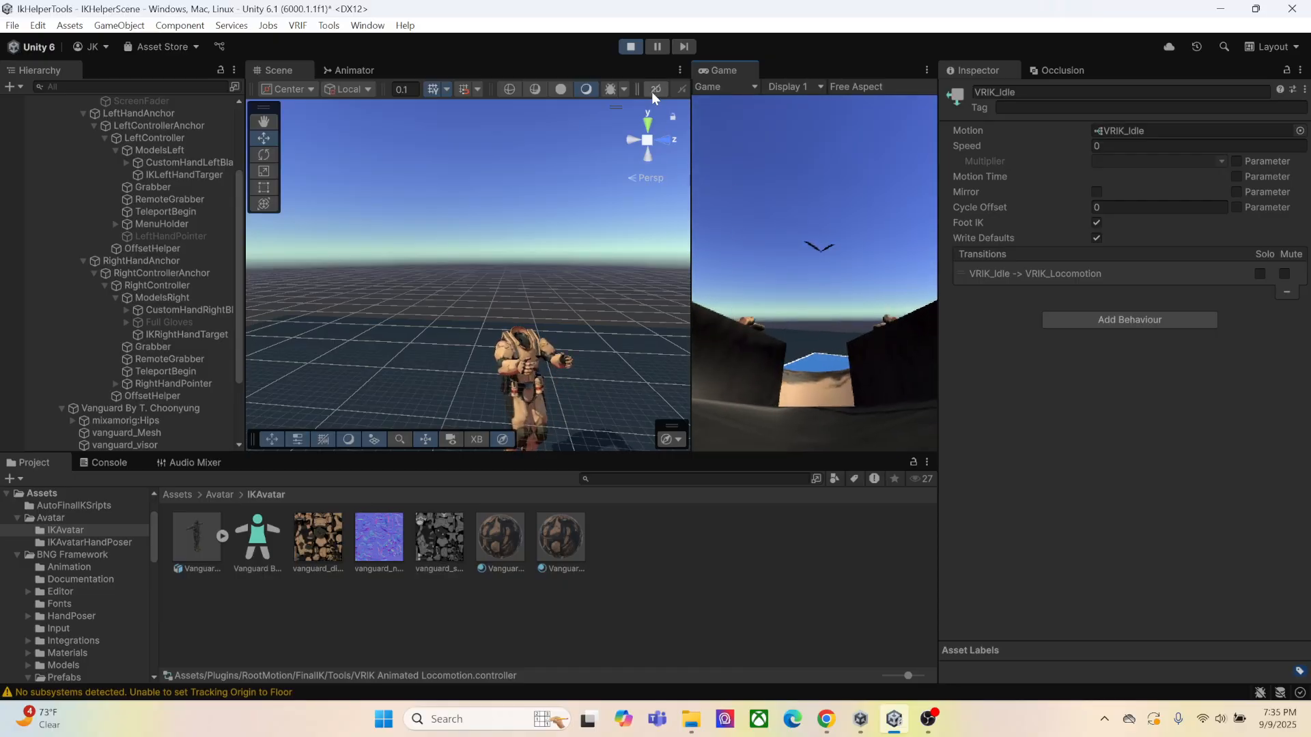
left_click(623, 47)
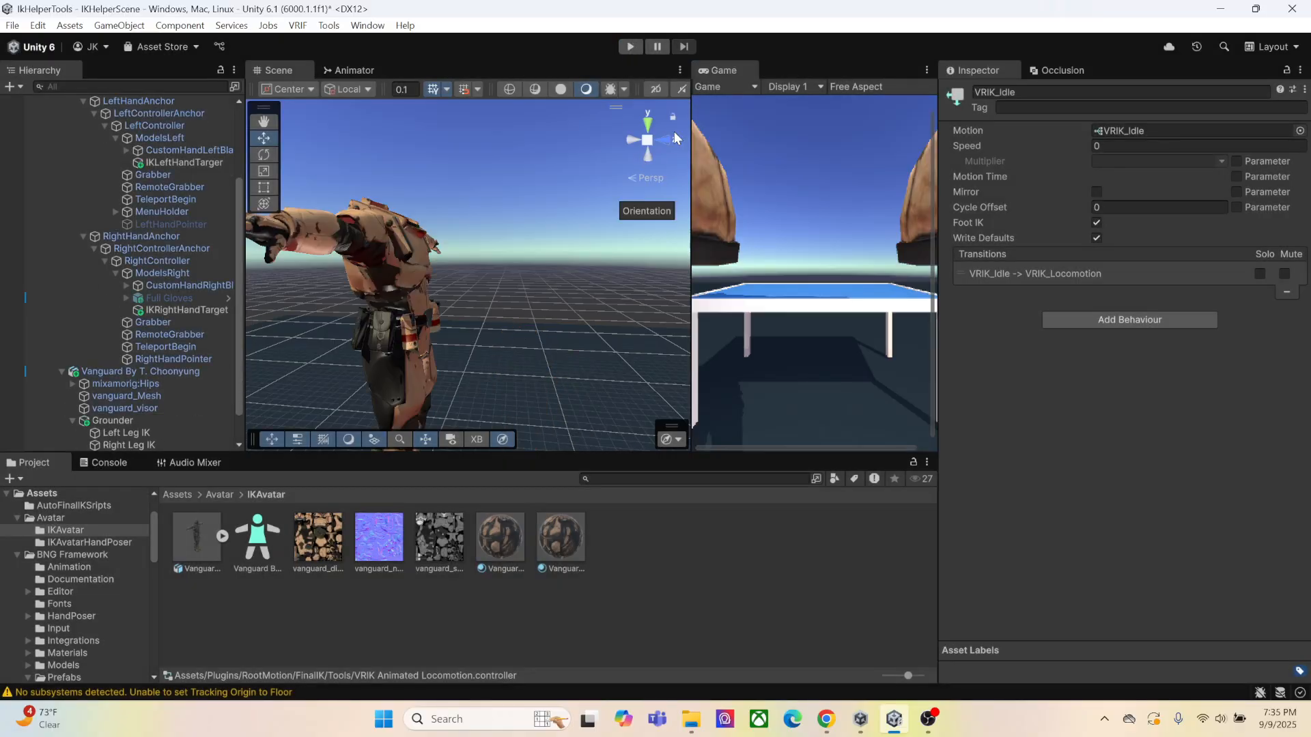
Collapse the XR Rig in the scene hierarchy and deactivate it
scroll(105, 302, "up", 5)
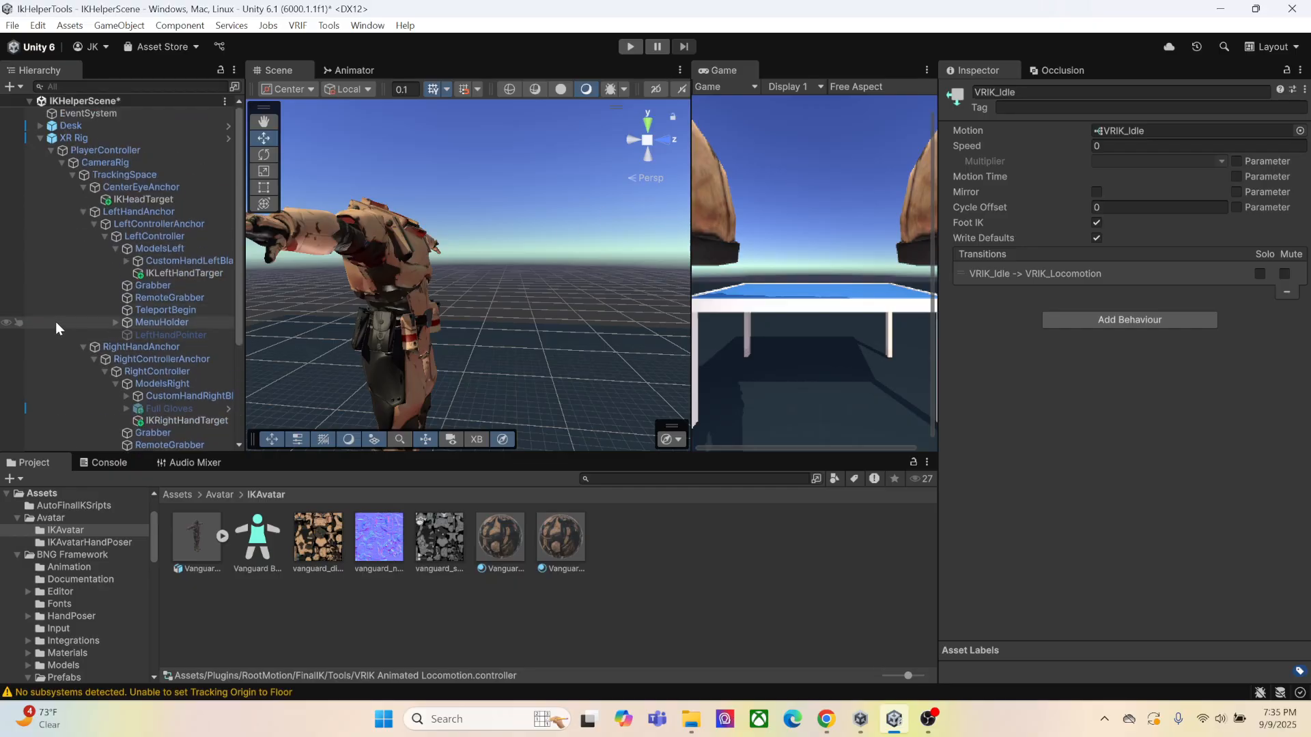
left_click(41, 138)
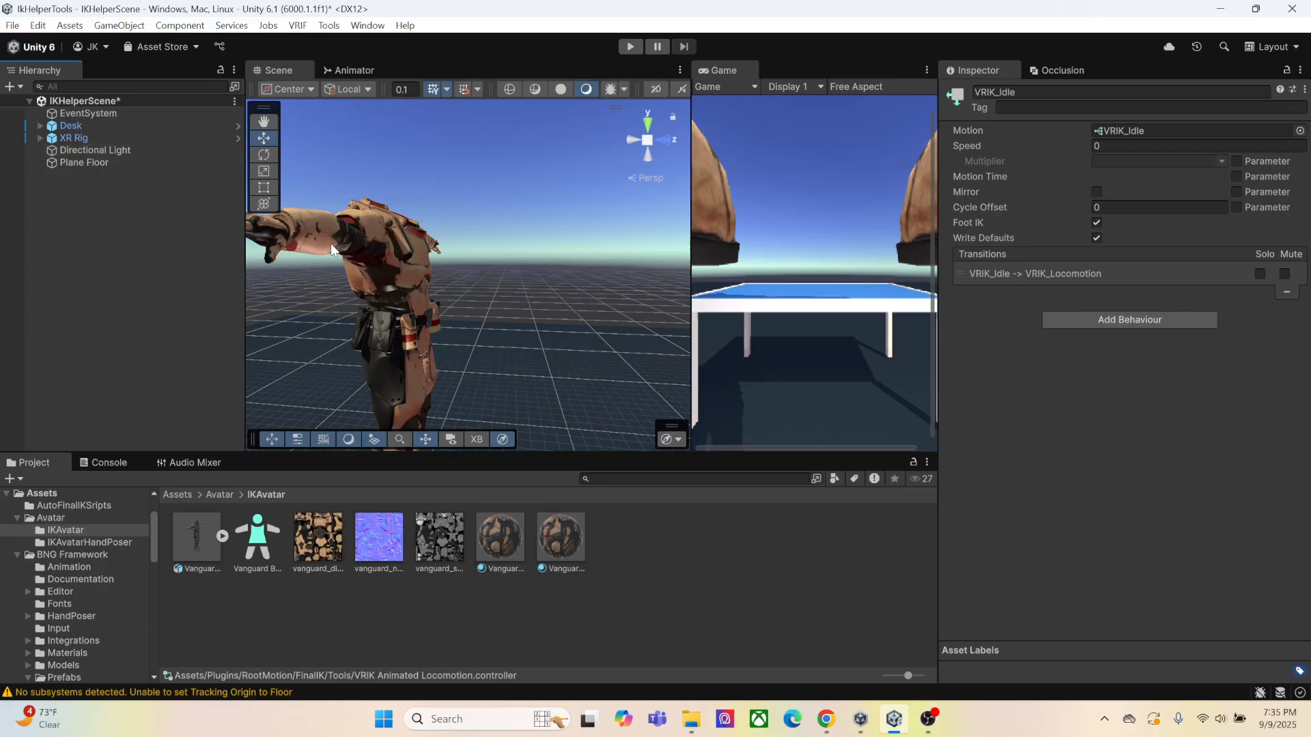
left_click(72, 137)
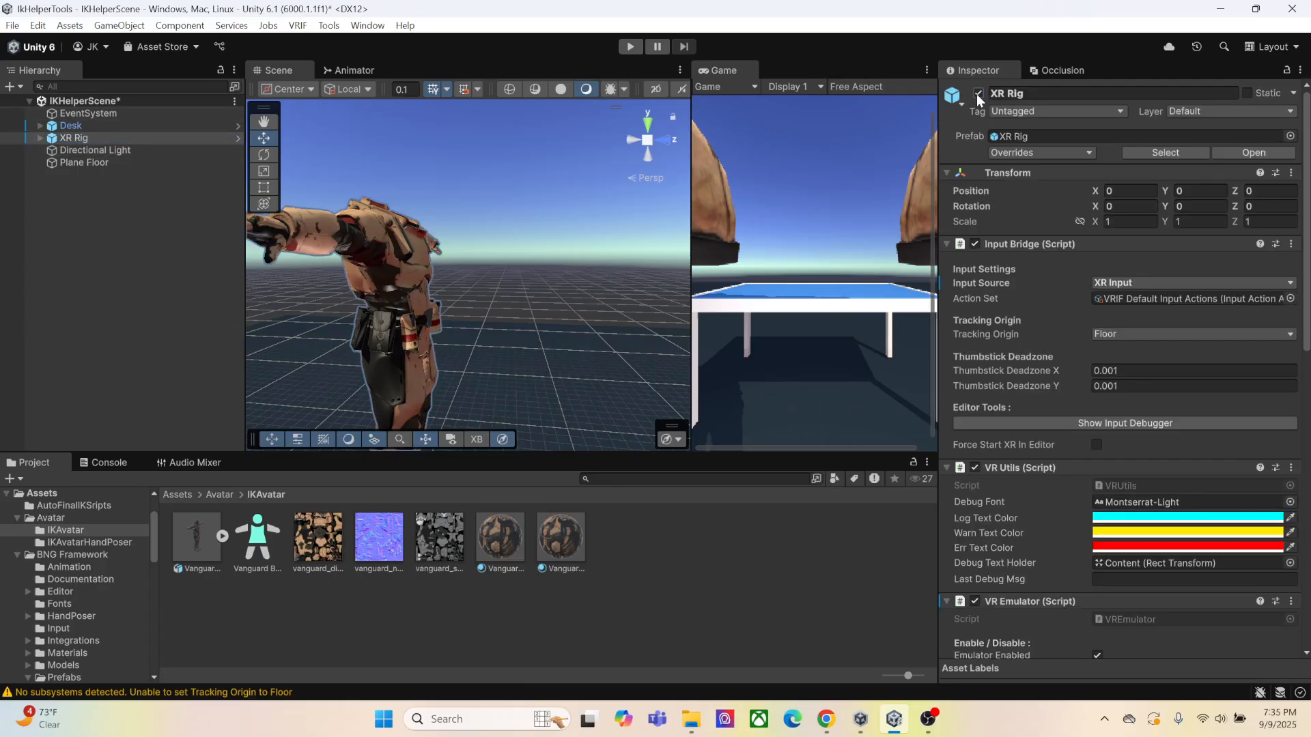
left_click(978, 92)
Add the Vanguard model from the IKAvatarHandPoser folder to the scene as a root object
left_click(224, 495)
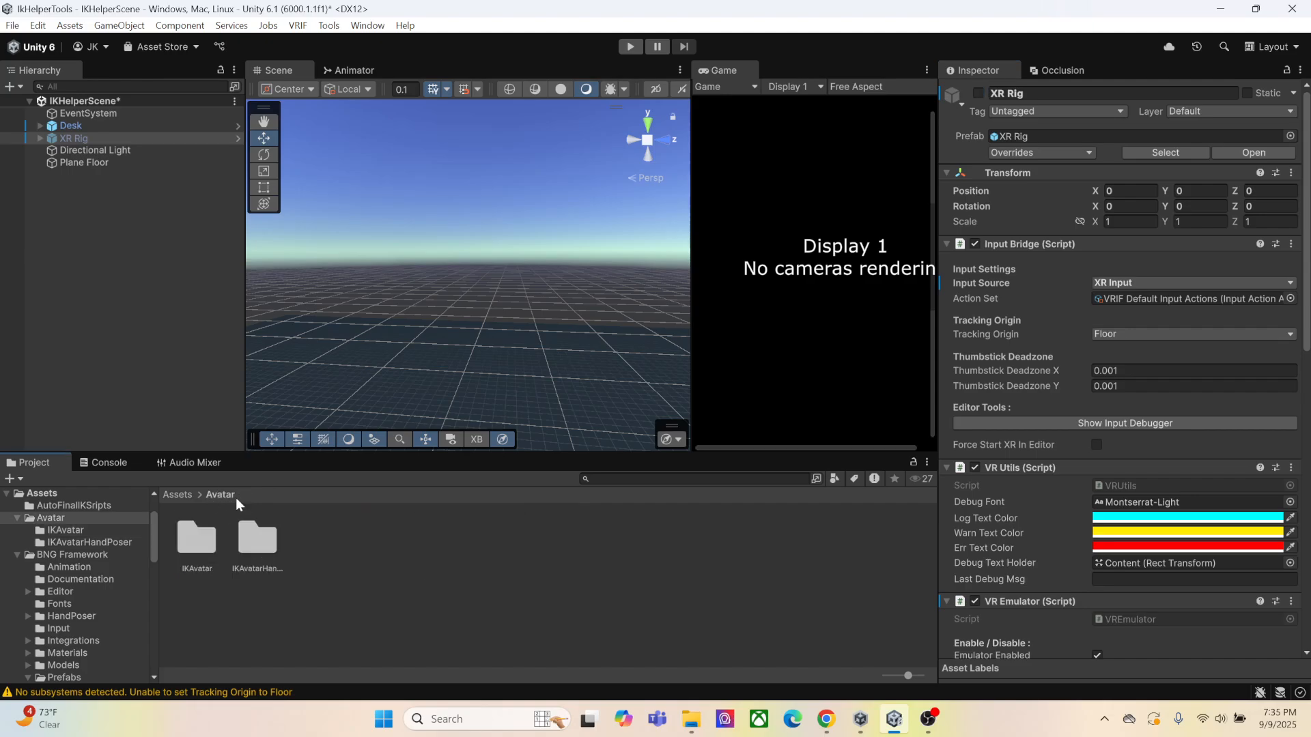
double_click(267, 547)
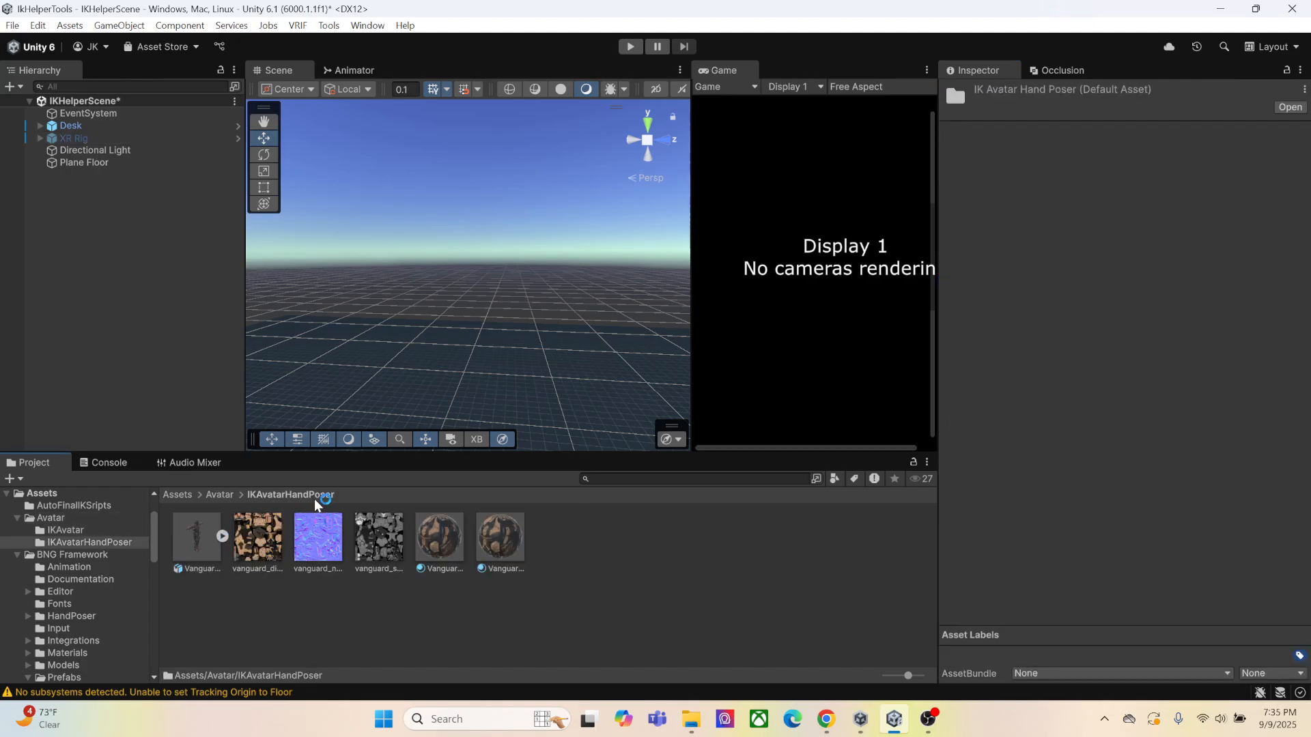
left_click_drag(206, 548, 104, 367)
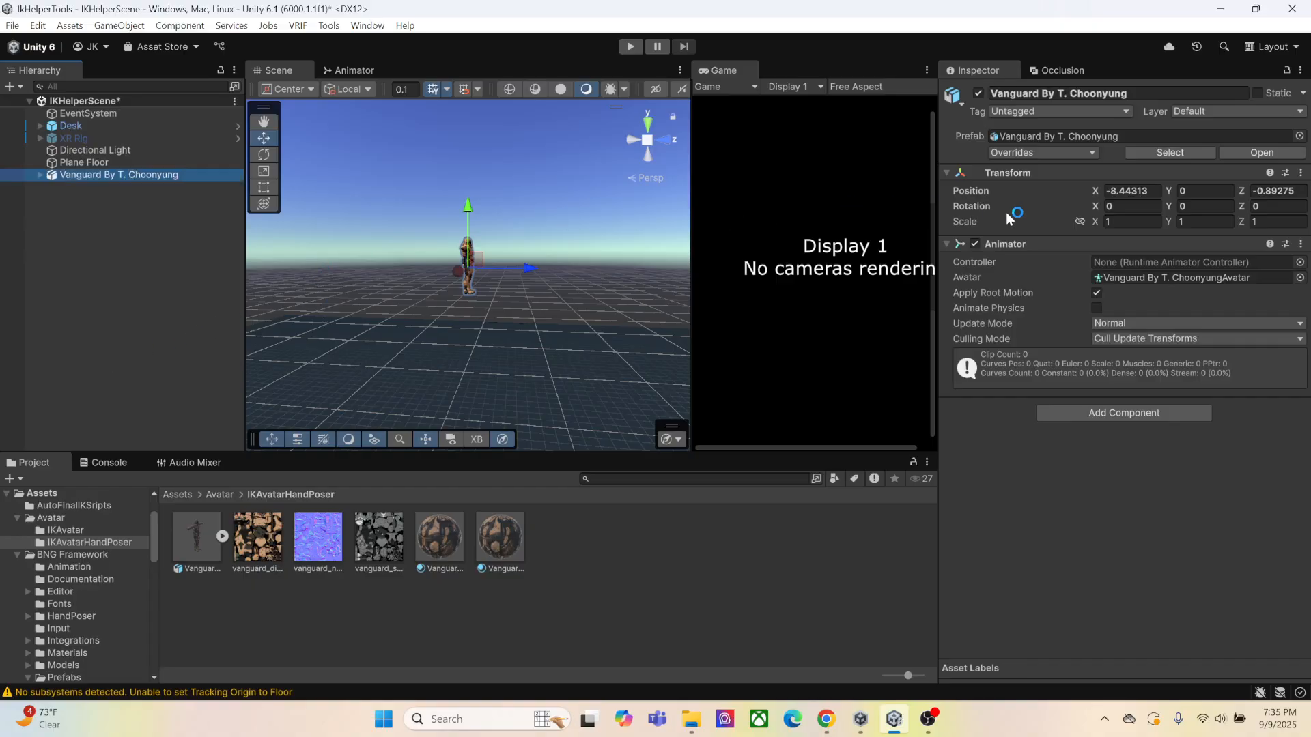
Set the new Vanguard avatar's position to 0, 0, 0 and frame its upper body from the front
left_click(1157, 192)
type("0")
key("Tab")
key("Tab")
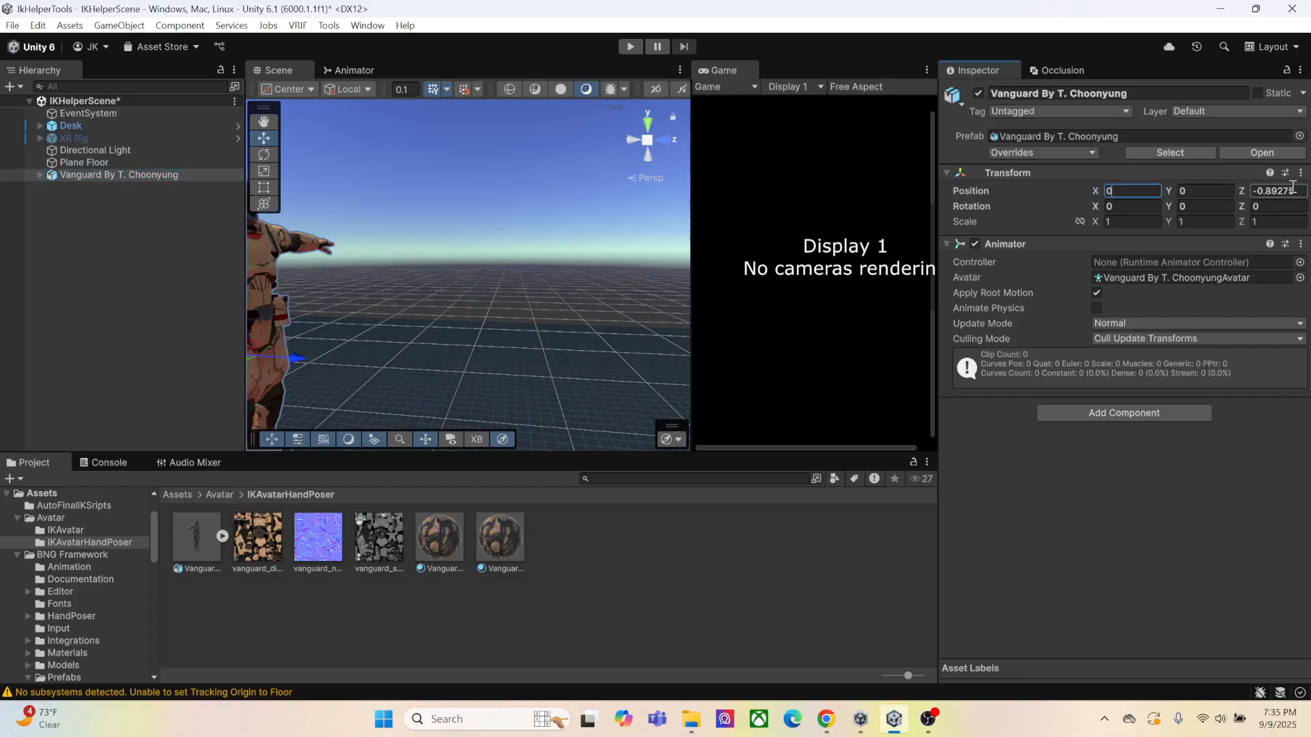
type("0")
right_click_drag(510, 243, 496, 243)
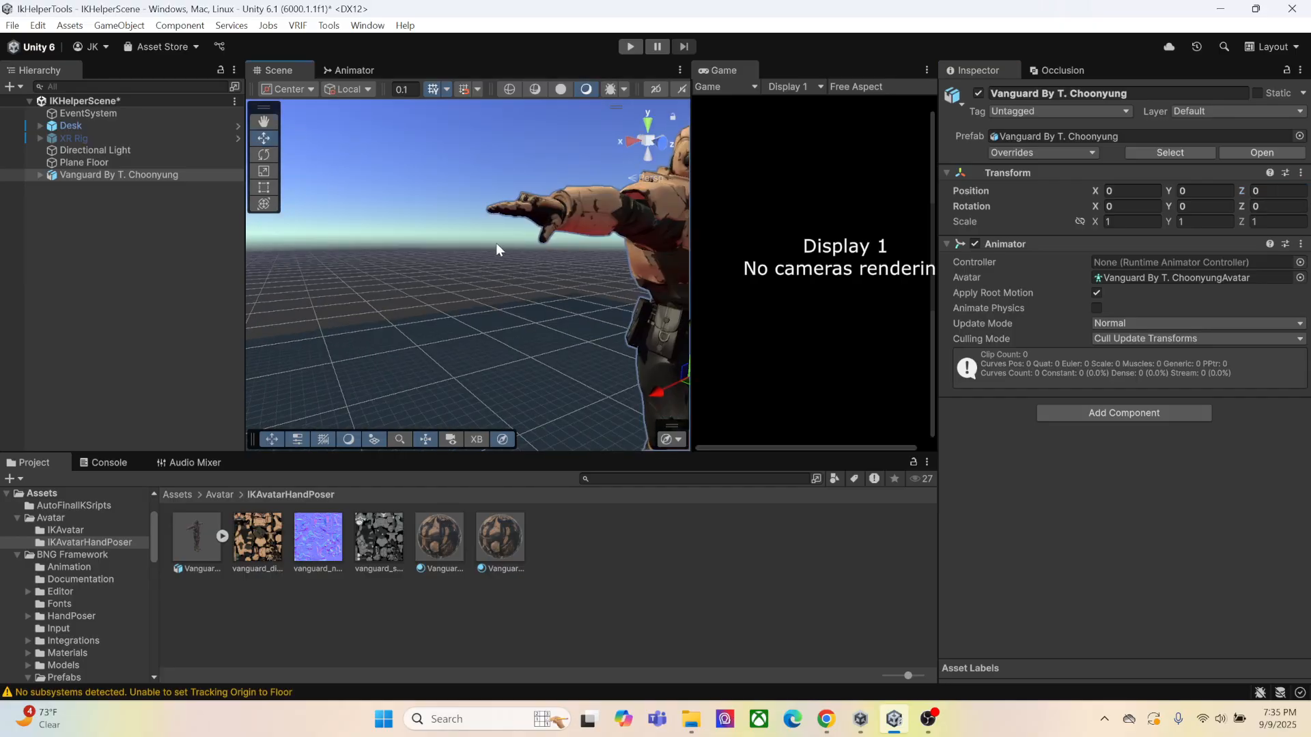
middle_click_drag(496, 243, 405, 257)
scroll(424, 259, "down", 1)
right_click_drag(547, 257, 498, 256)
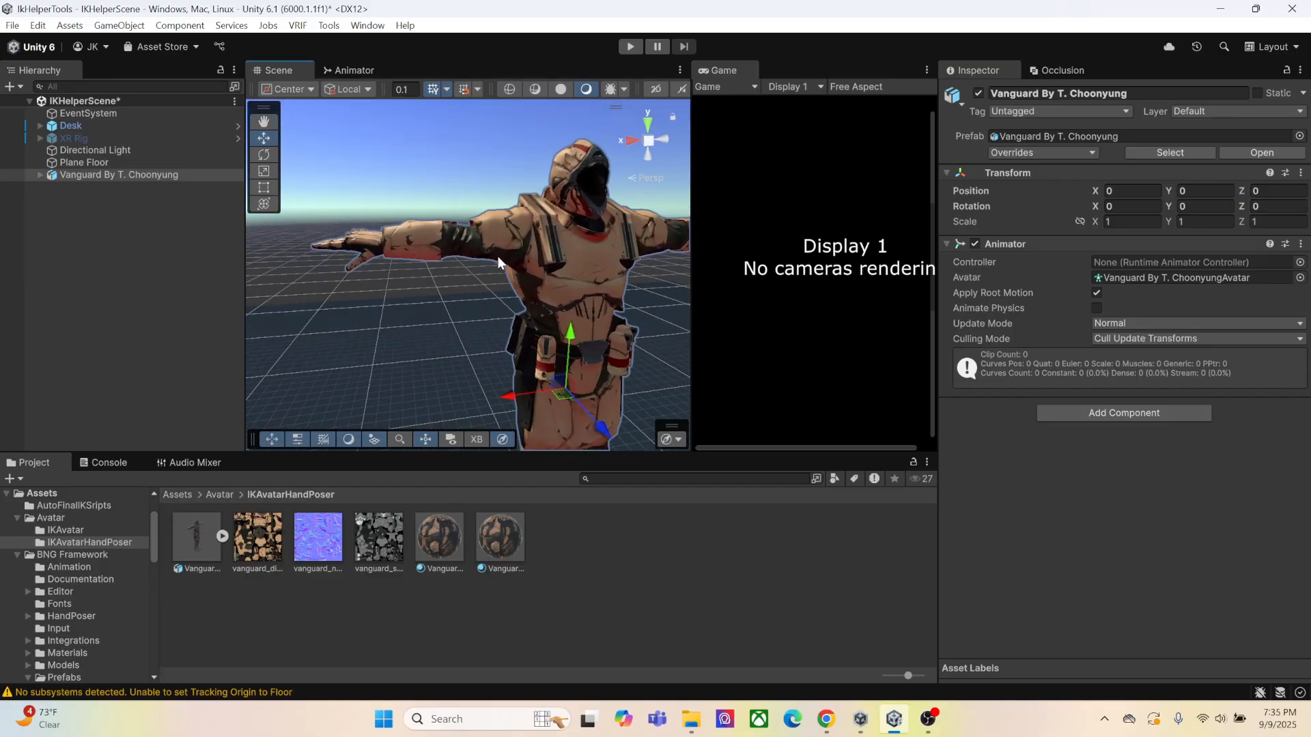
mouse_move(498, 256)
middle_mouse_down()
mouse_move(452, 246)
mouse_move(509, 257)
middle_mouse_up()
scroll(465, 257, "down", 1)
Add a Hand Poser component to the Vanguard avatar's mixamorig:LeftHand bone and auto-assign its finger joints
left_click(41, 174)
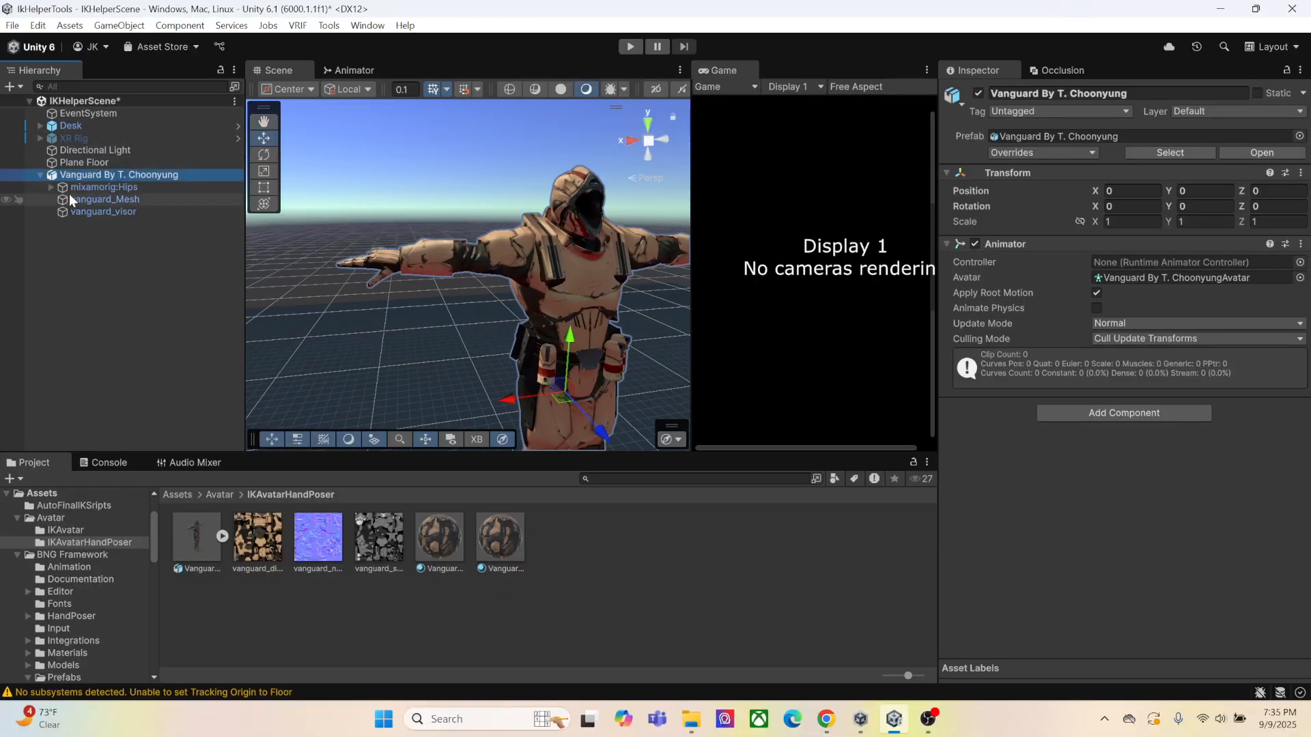
left_click(51, 187)
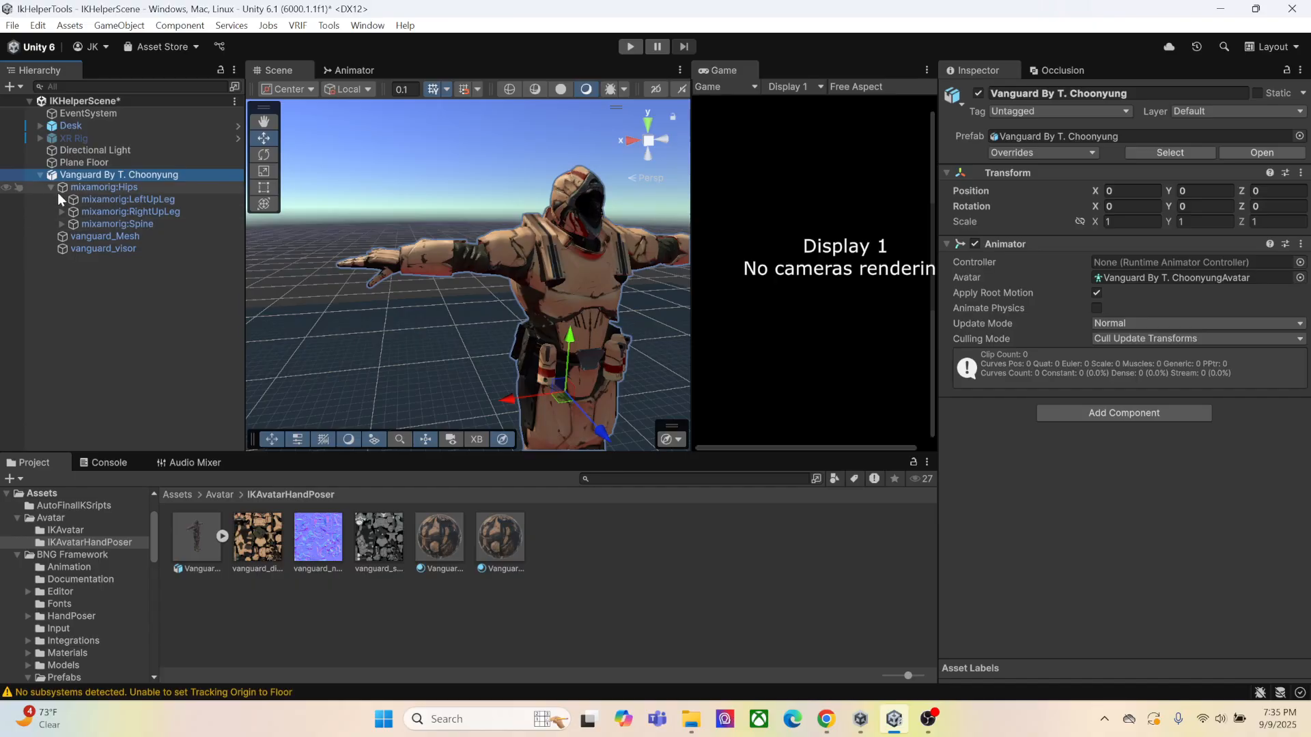
left_click(62, 223)
left_click(67, 237)
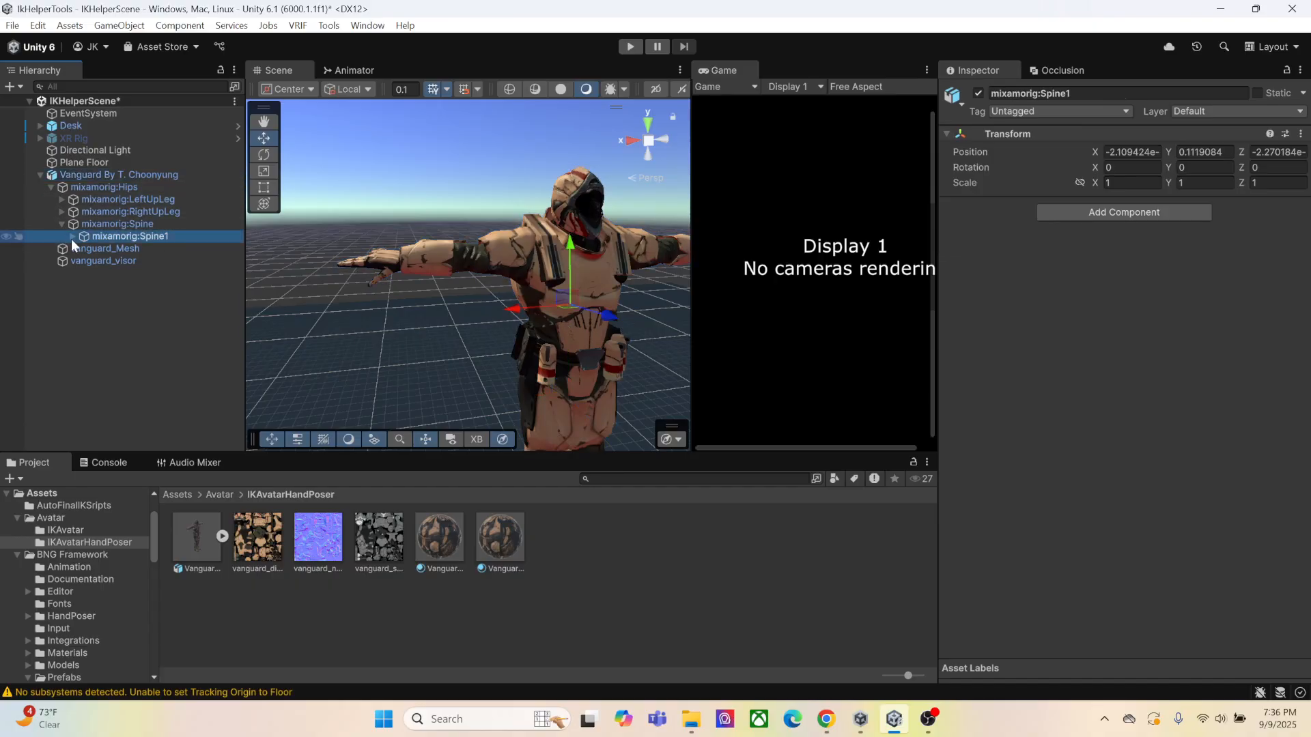
left_click(71, 236)
left_click(84, 249)
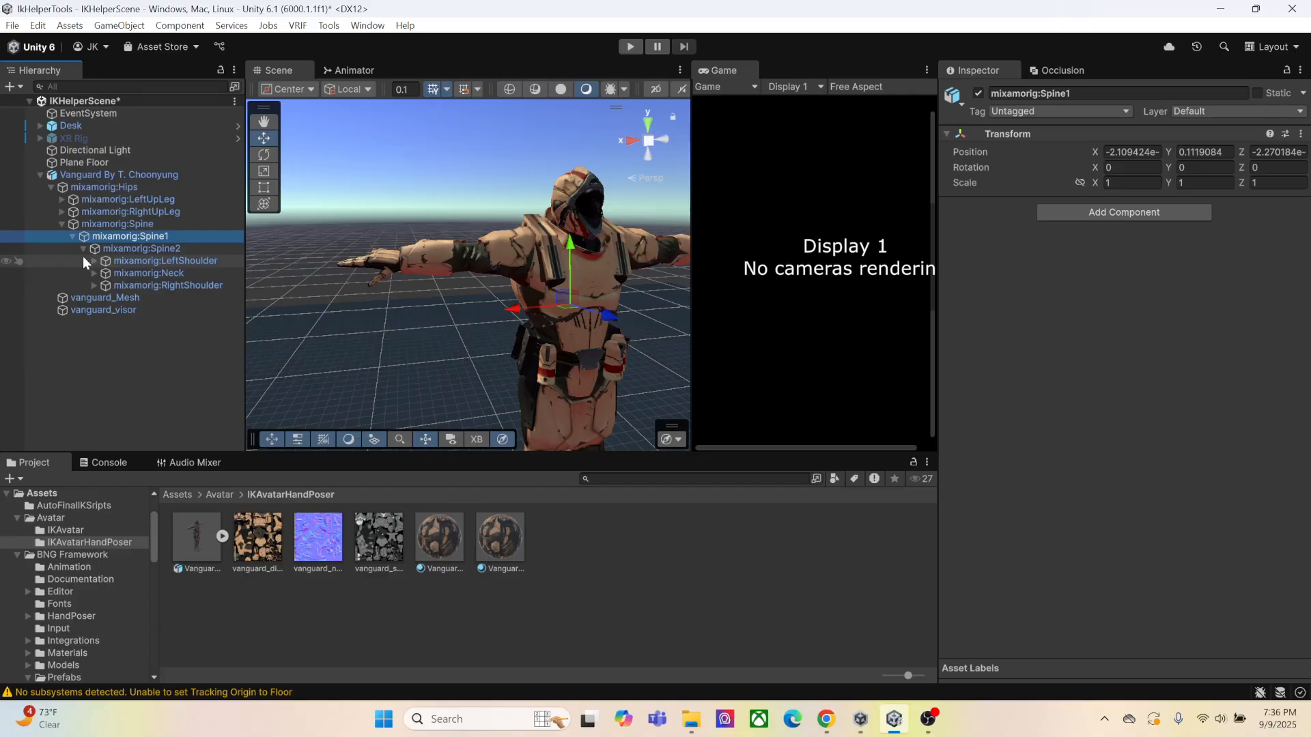
left_click(96, 263)
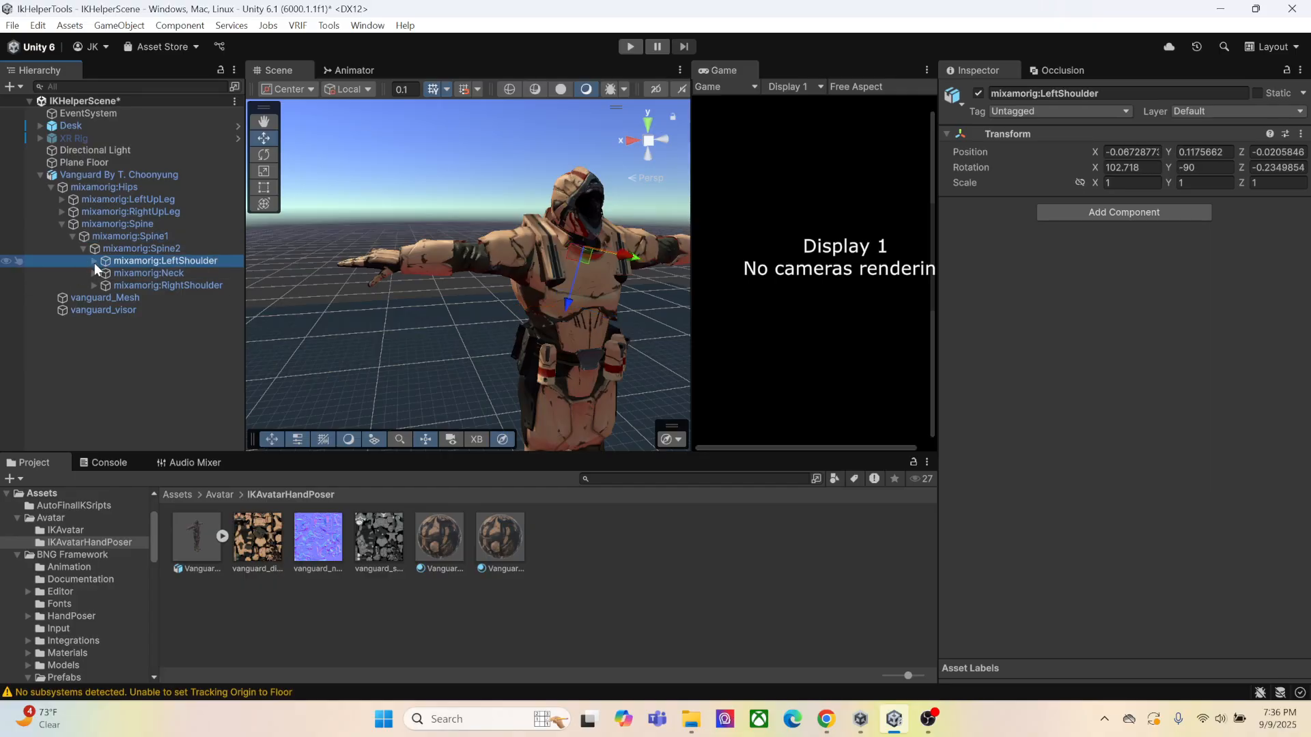
left_click(94, 264)
left_click(105, 274)
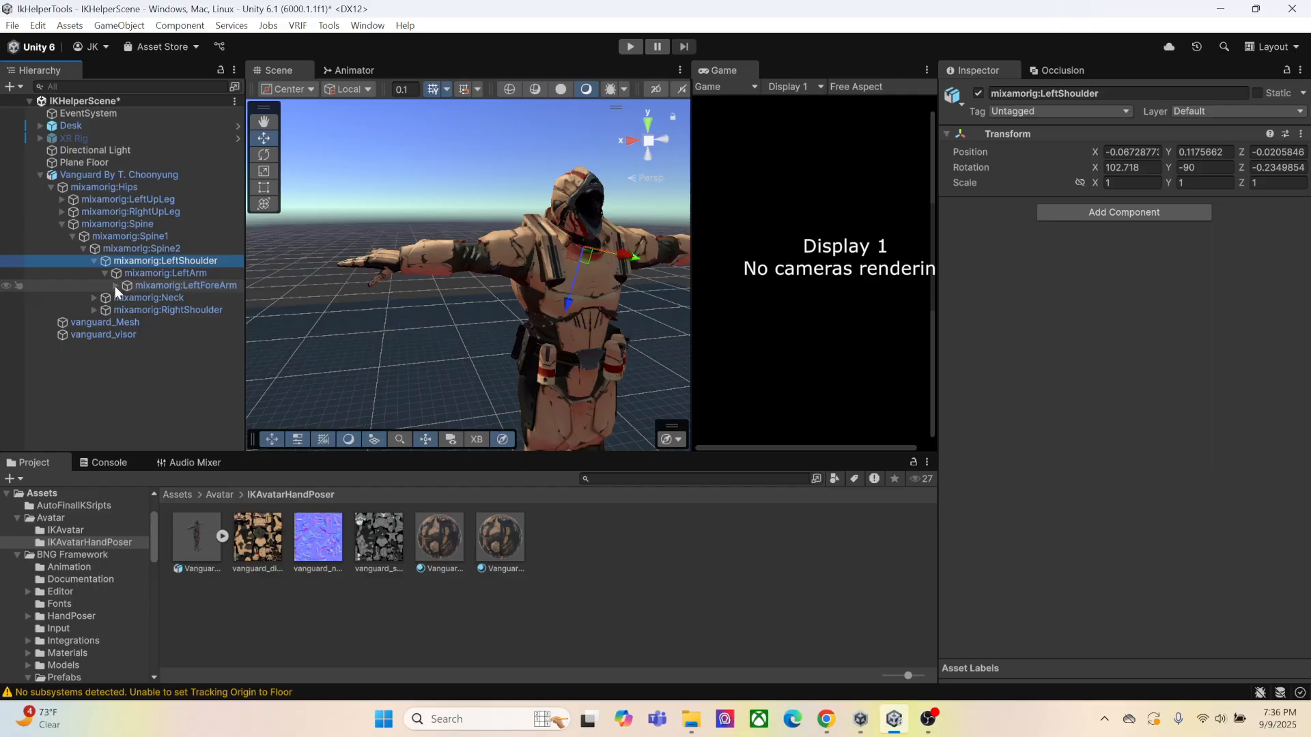
left_click(115, 286)
left_click(141, 297)
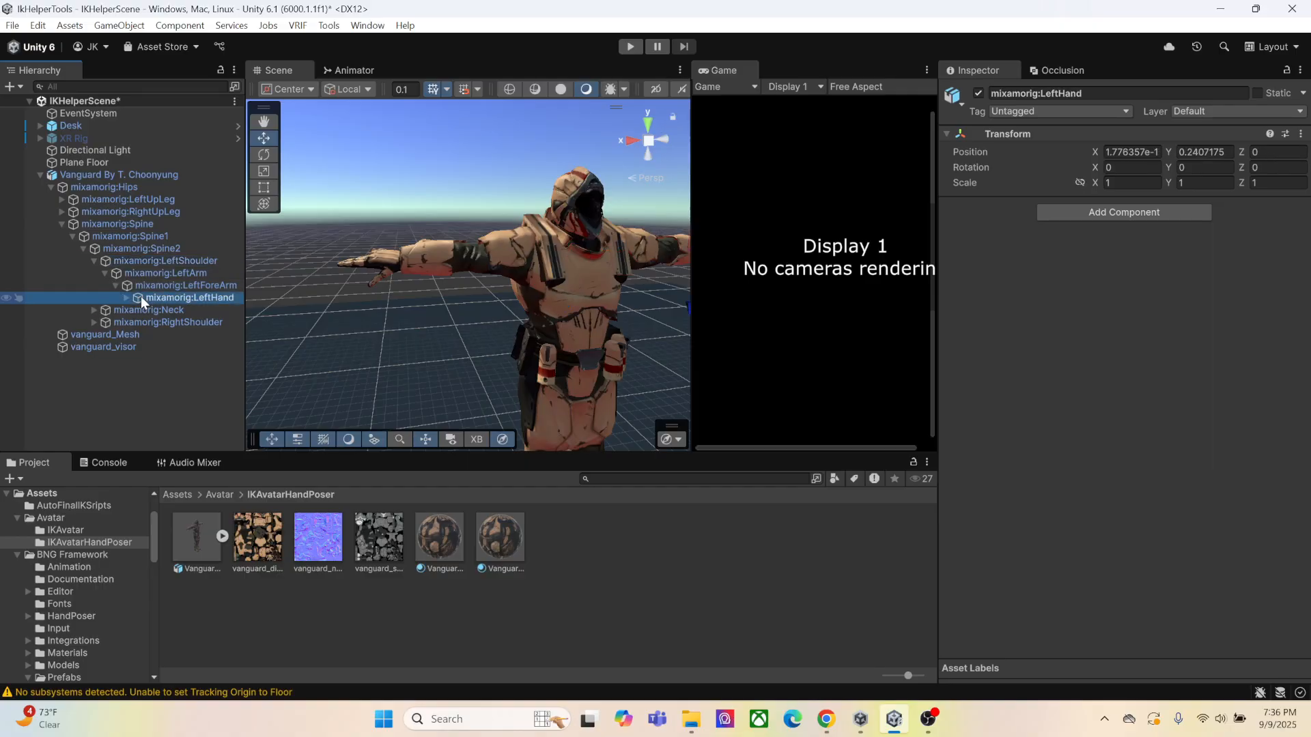
left_click(1063, 215)
left_click(1092, 264)
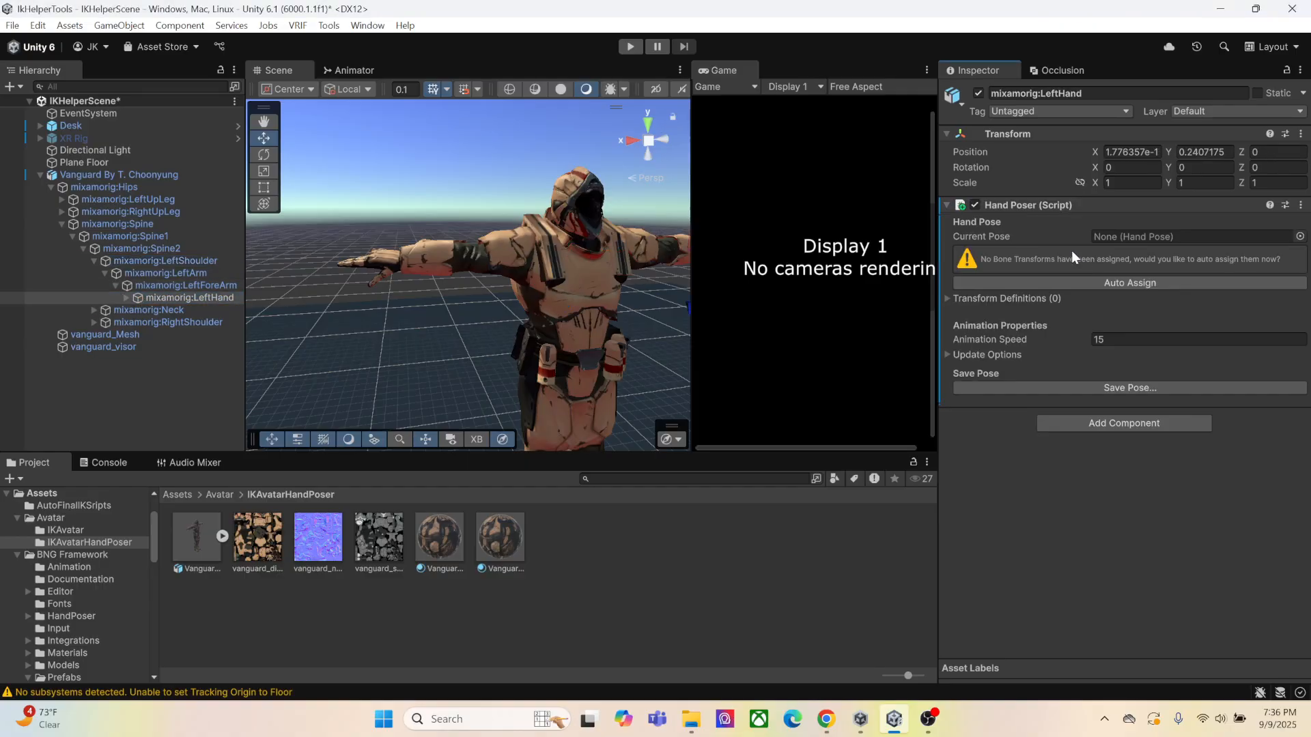
left_click(1118, 283)
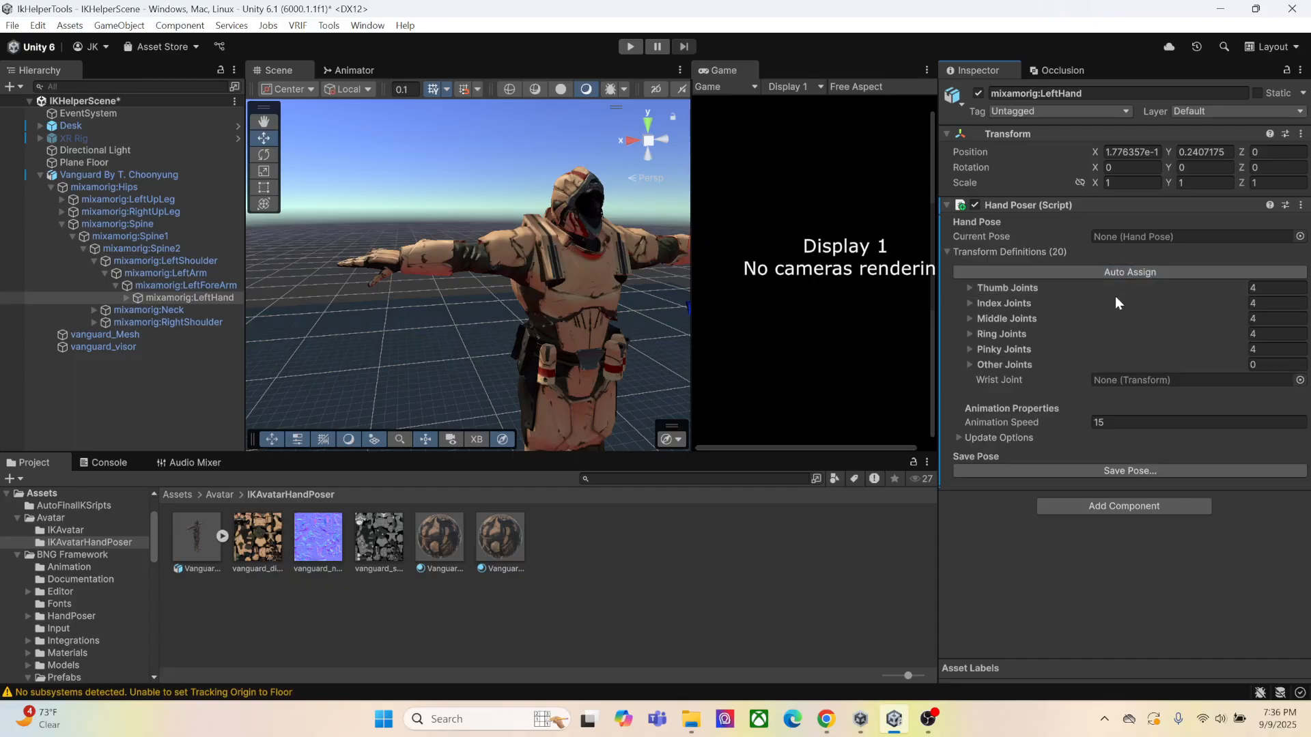
Add the BNG Hand Poser component to the Vanguard avatar's mixamorig:RightHand bone and auto-assign its finger joints
left_click(95, 322)
left_click(105, 335)
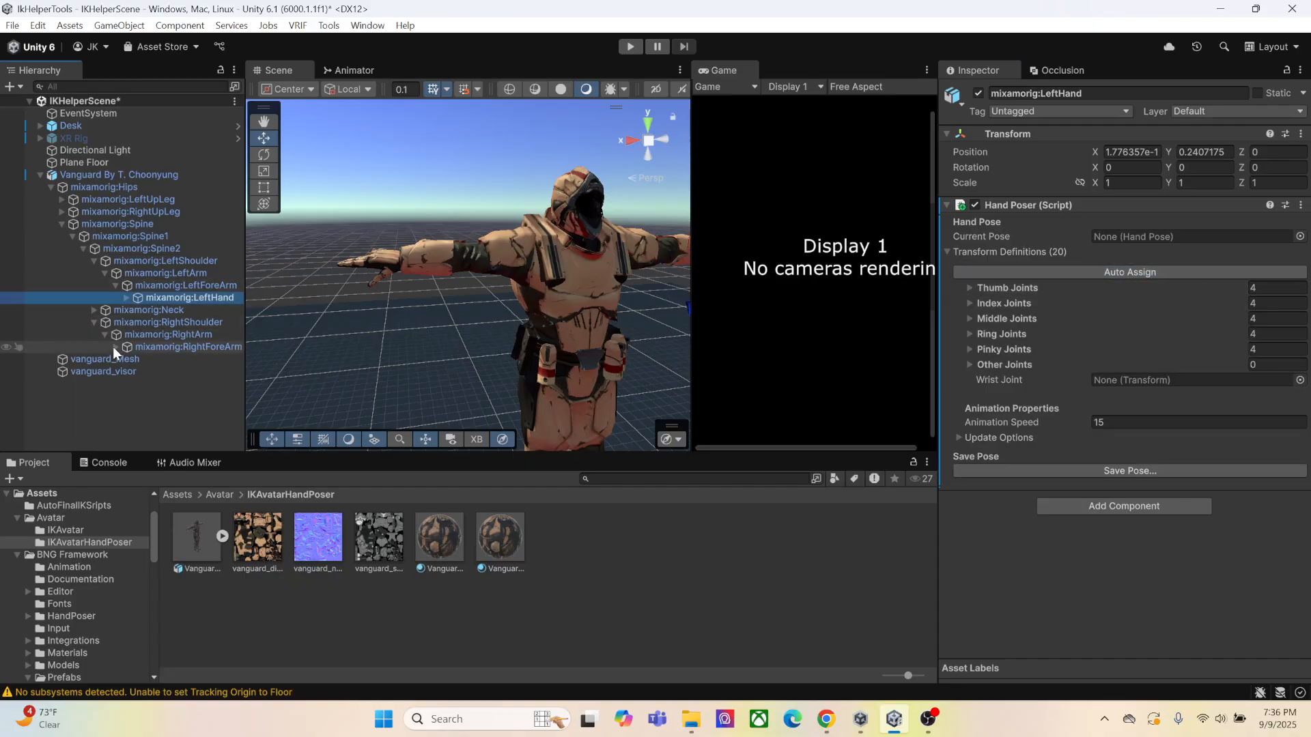
left_click(115, 347)
left_click(157, 359)
left_click(1065, 213)
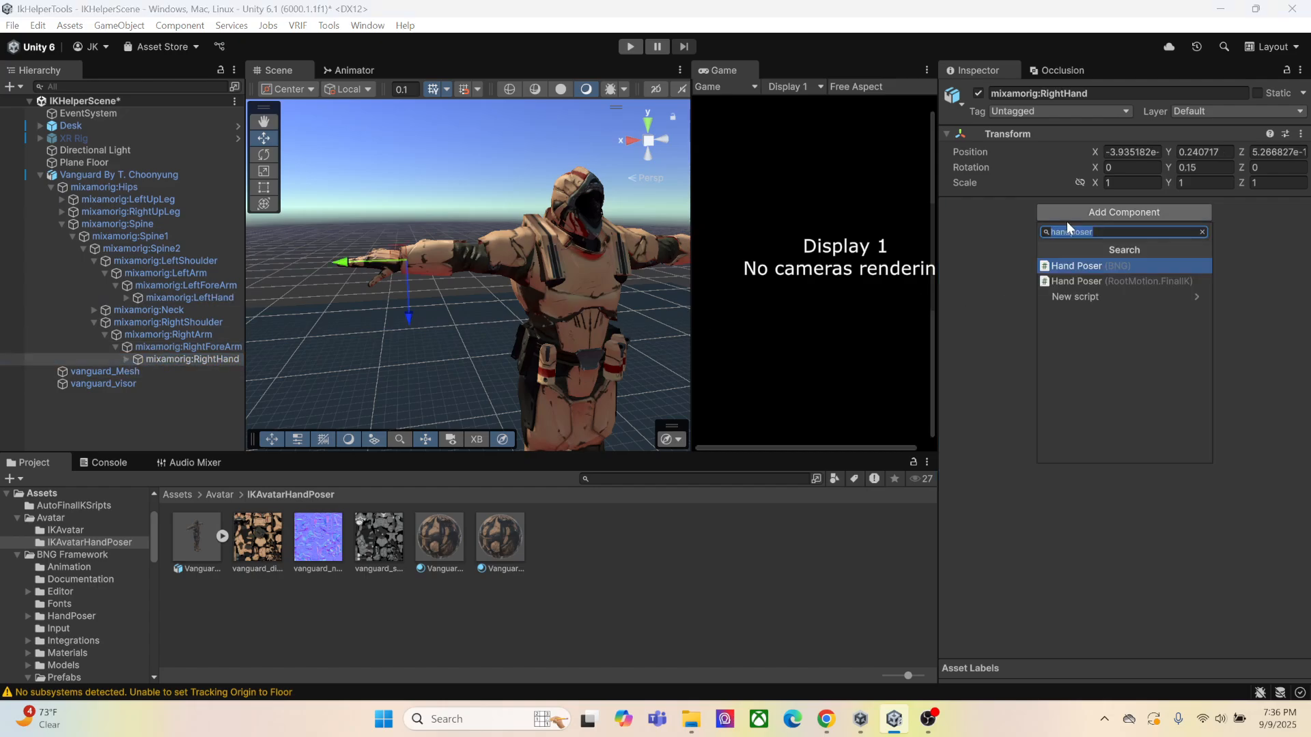
left_click(1063, 266)
left_click(1089, 283)
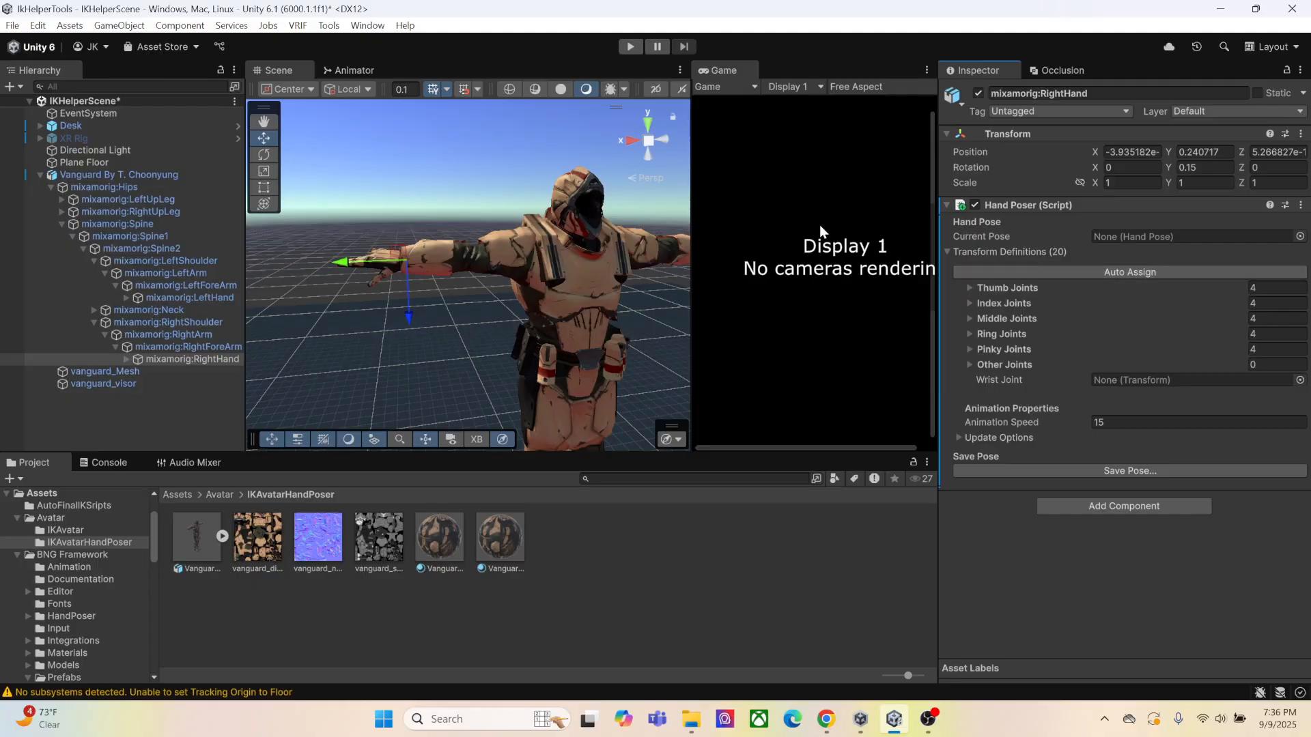
Open the Lazy Hand Pose Helper, adjust its window size, and assign the Vanguard avatar as the Avatar Animator
right_click_drag(392, 213, 469, 234)
middle_click_drag(402, 188, 499, 259)
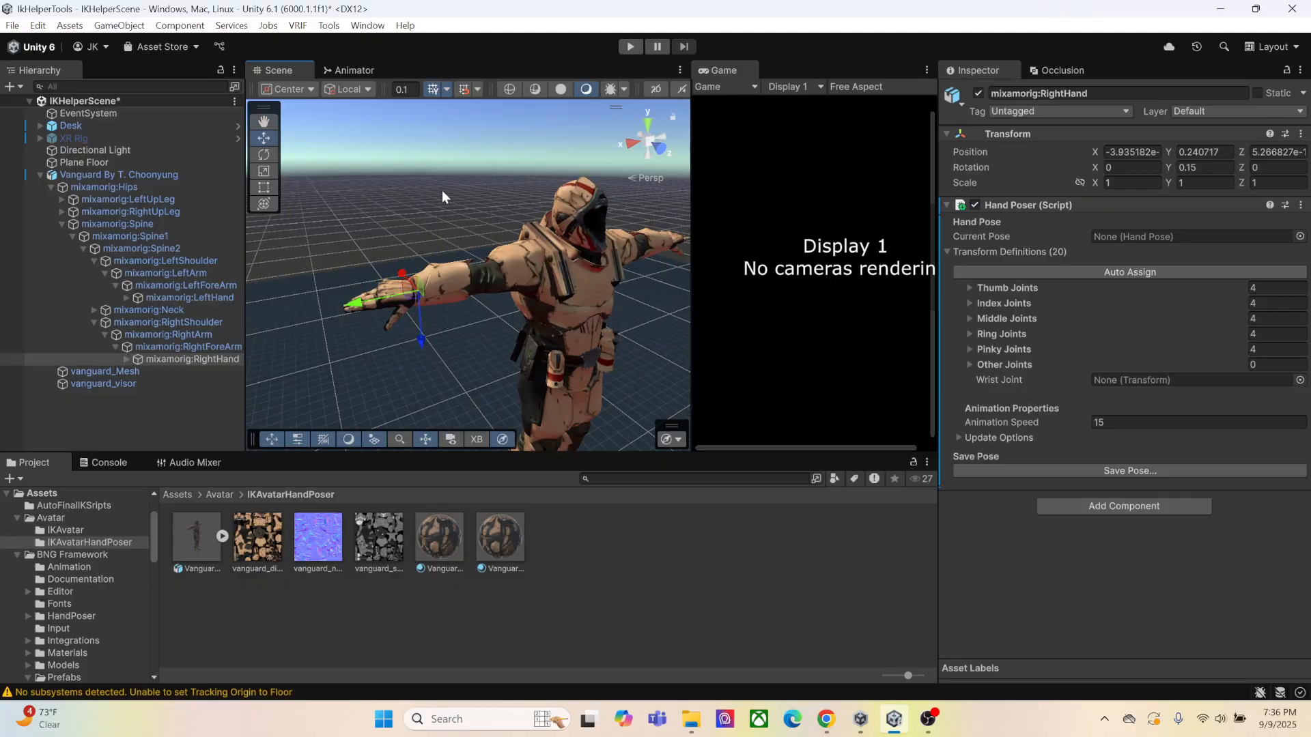
left_click(328, 26)
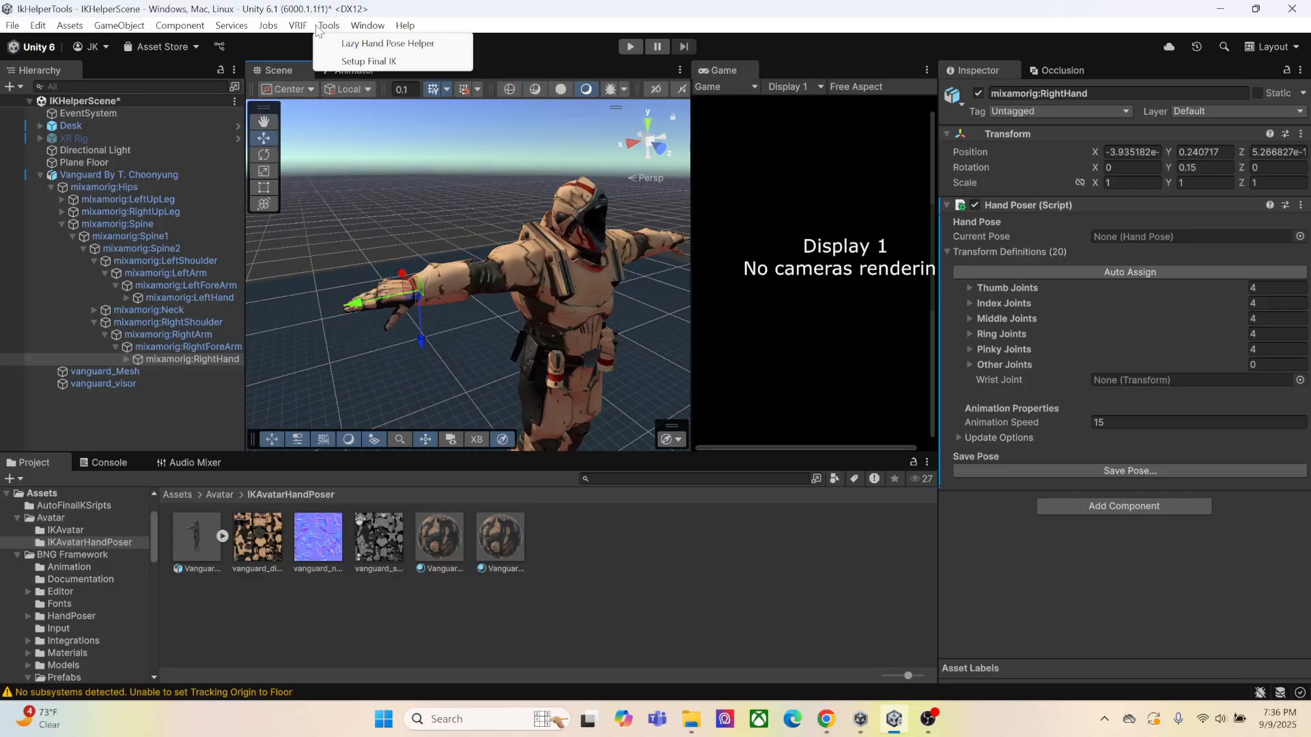
left_click(363, 44)
left_click_drag(526, 142, 724, 64)
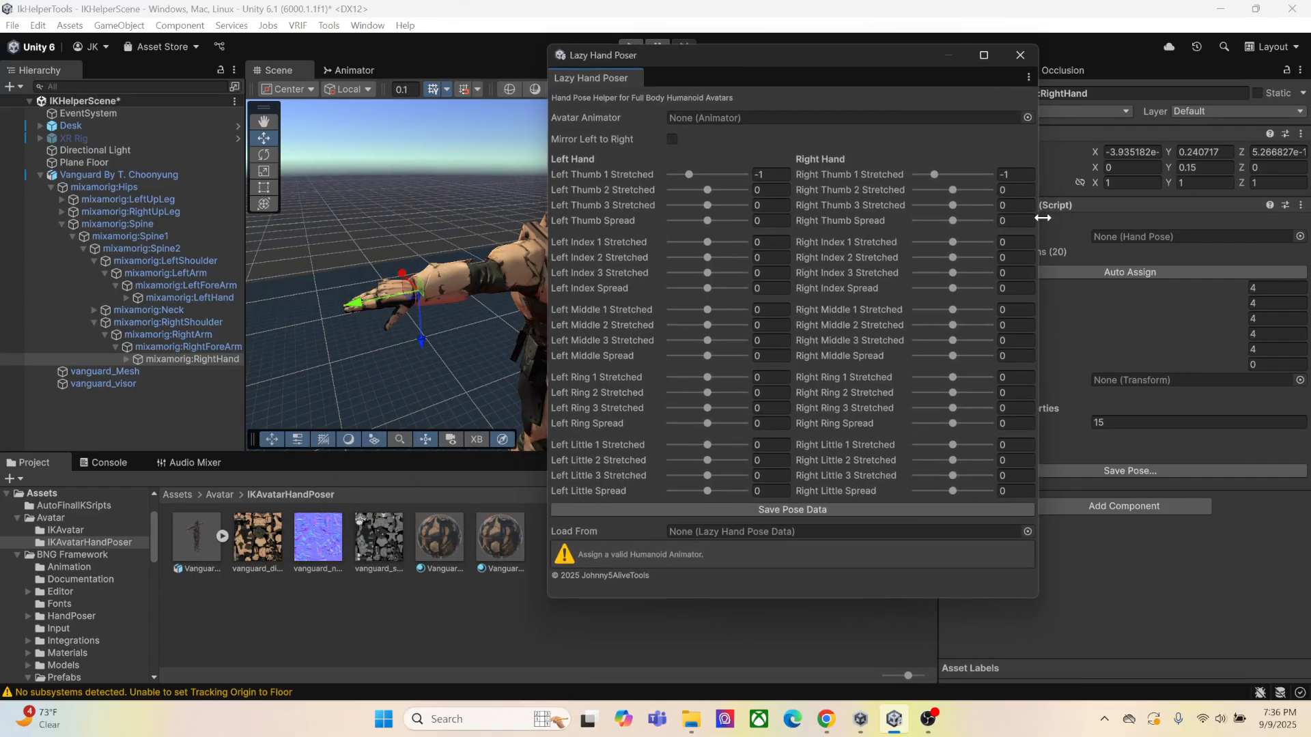
left_click_drag(1041, 229, 904, 231)
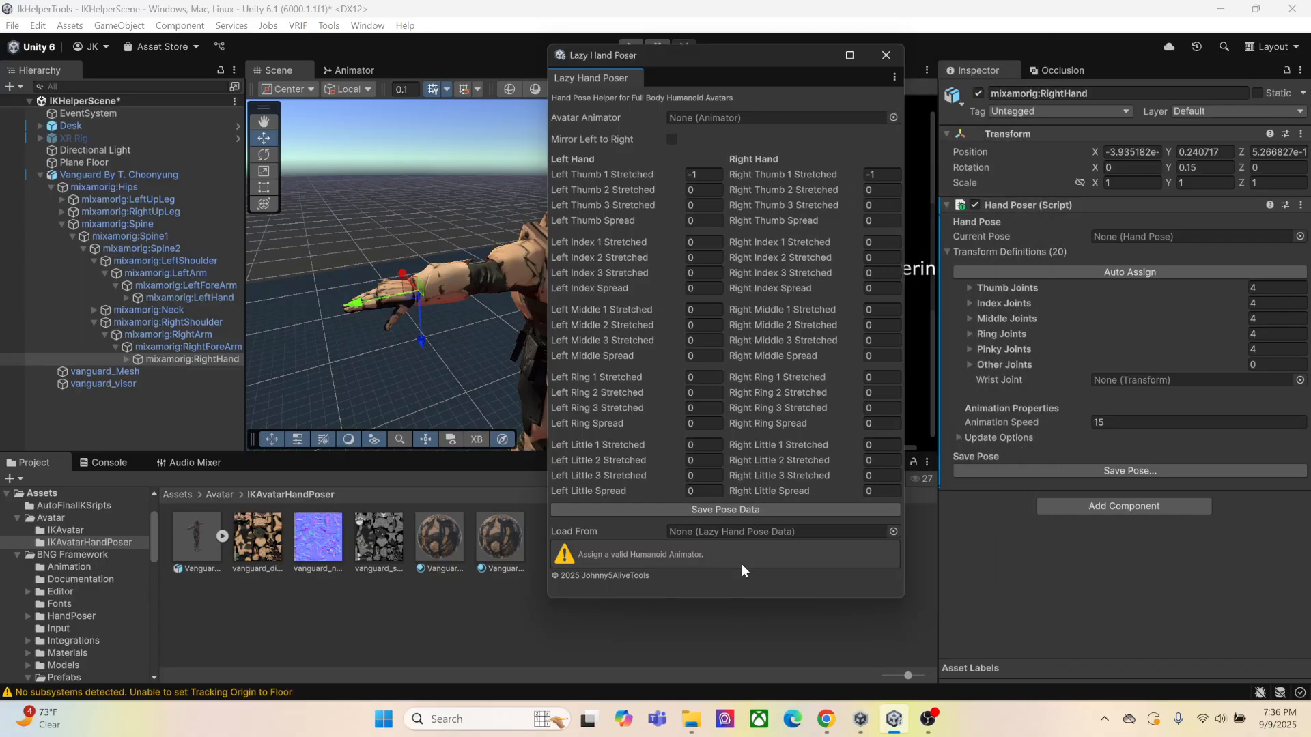
left_click_drag(744, 600, 792, 452)
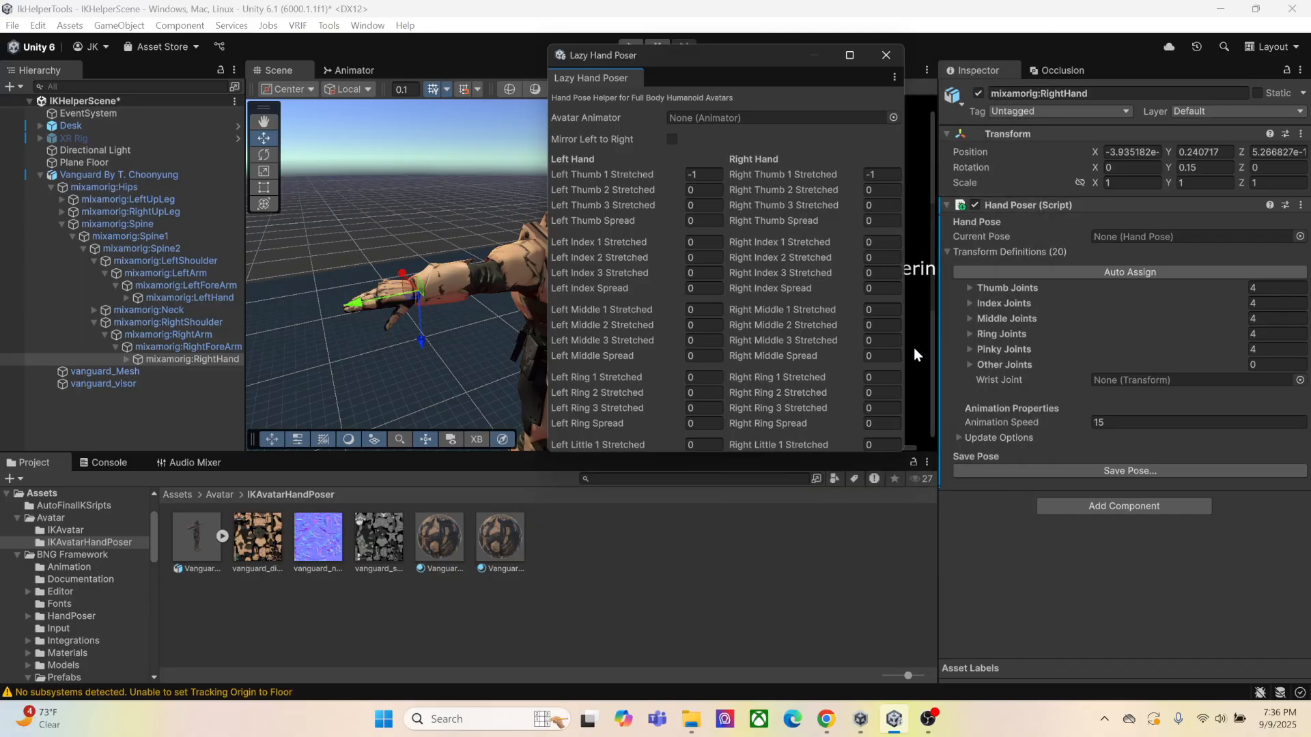
left_click_drag(907, 346, 1018, 336)
left_click_drag(819, 451, 799, 599)
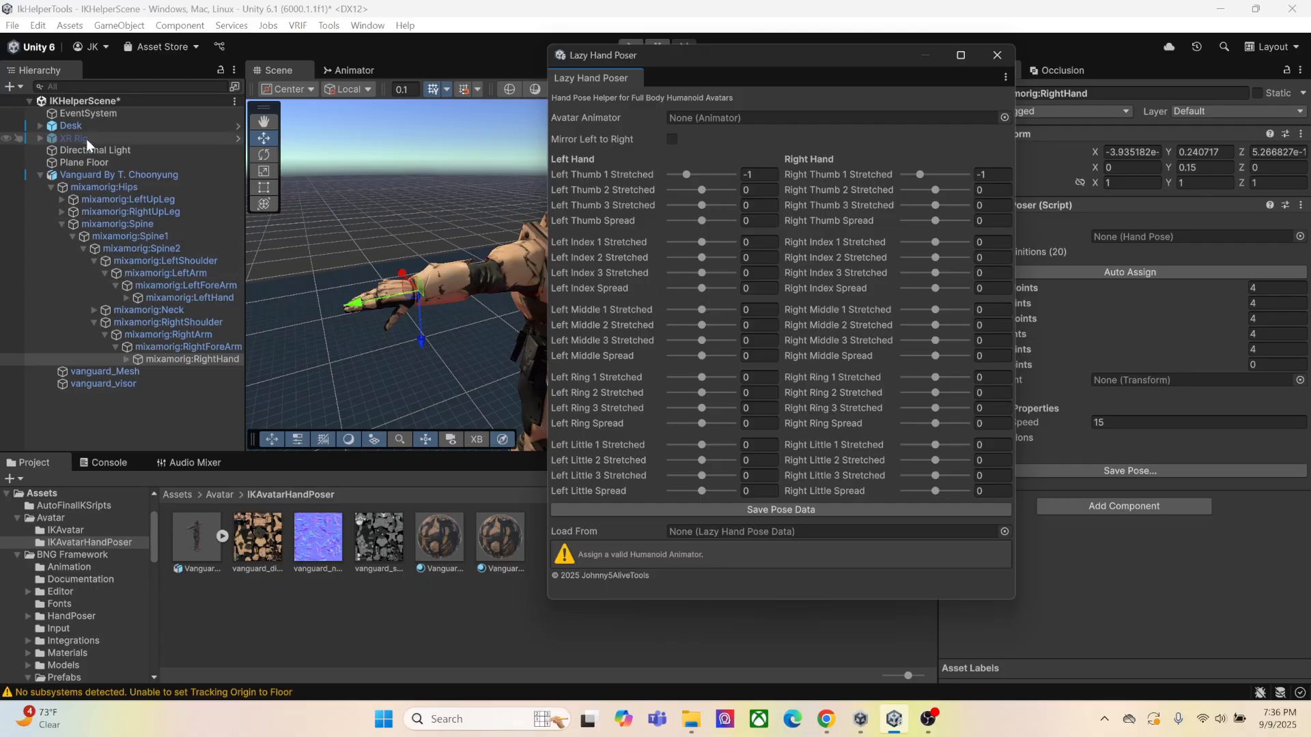
left_click_drag(112, 175, 712, 117)
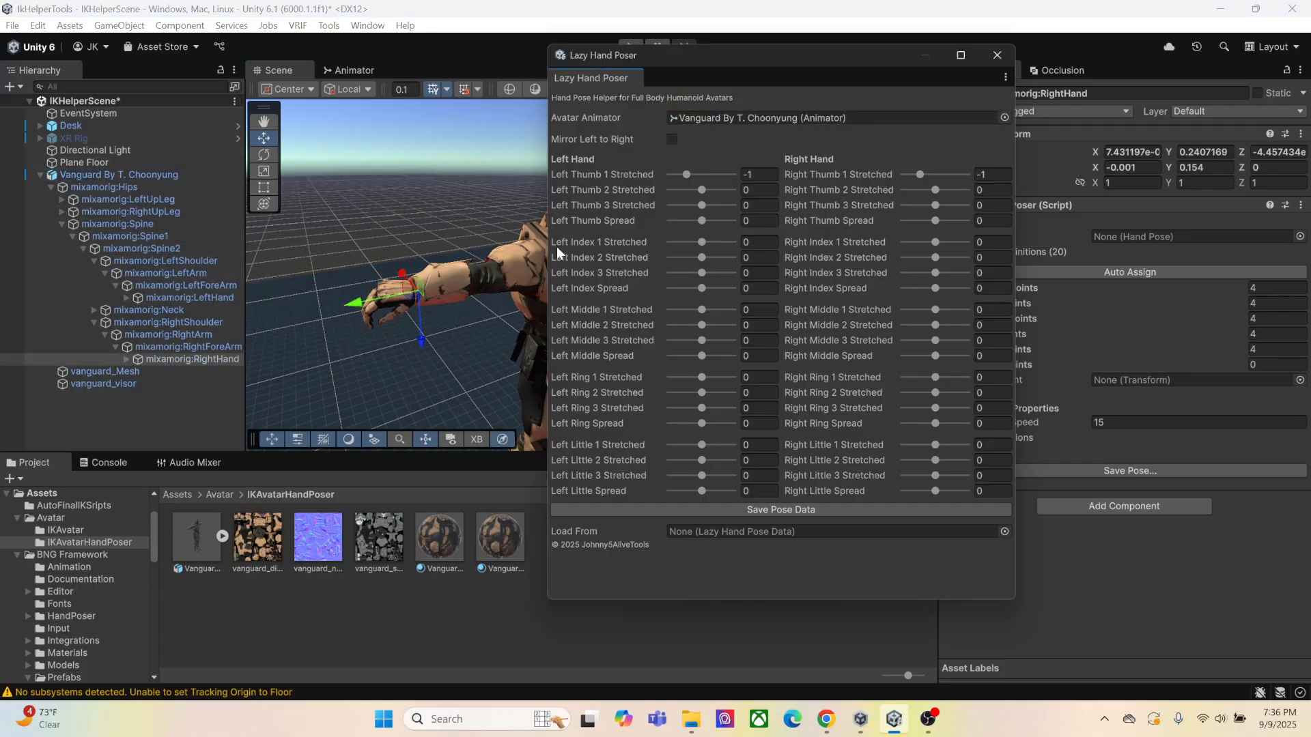
Examine the Vanguard avatar's right-hand pose up close, and close the Lazy Hand Poser window
right_click_drag(358, 191, 495, 245)
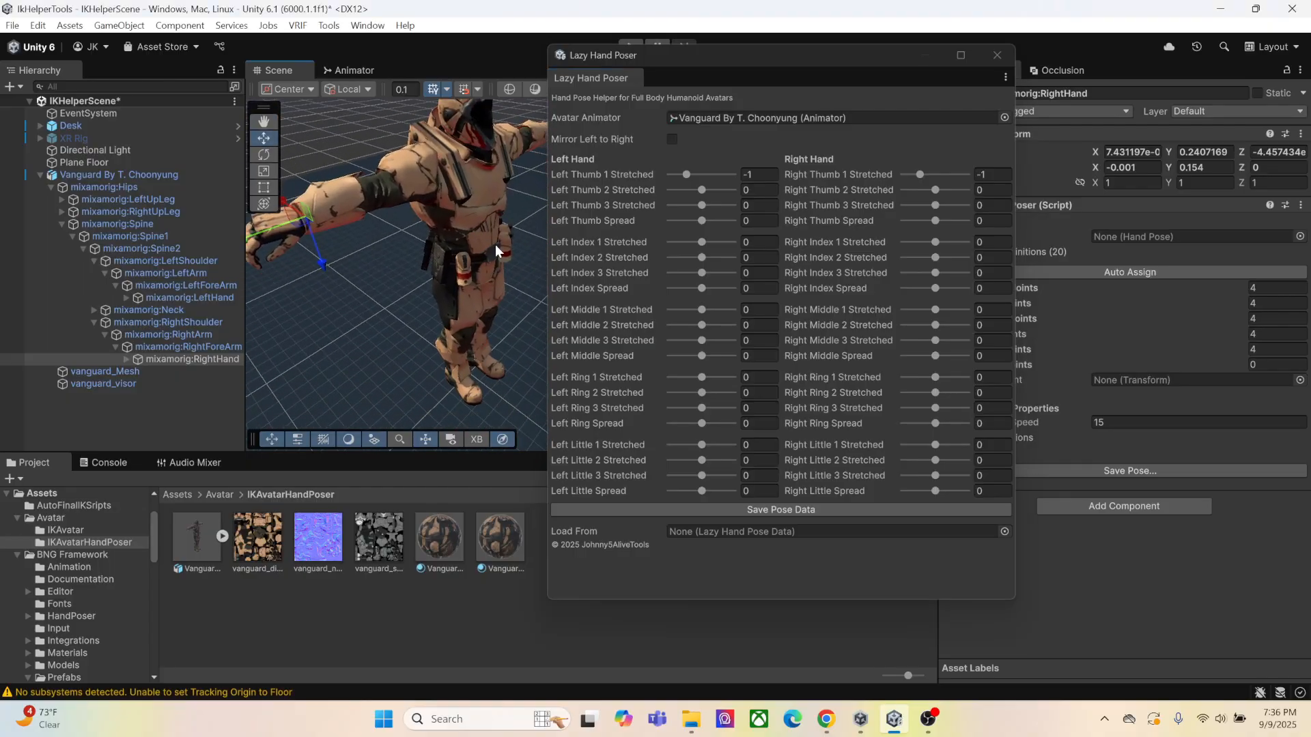
middle_click_drag(416, 250, 509, 242)
right_click_drag(437, 232, 485, 248)
middle_click_drag(382, 248, 442, 235)
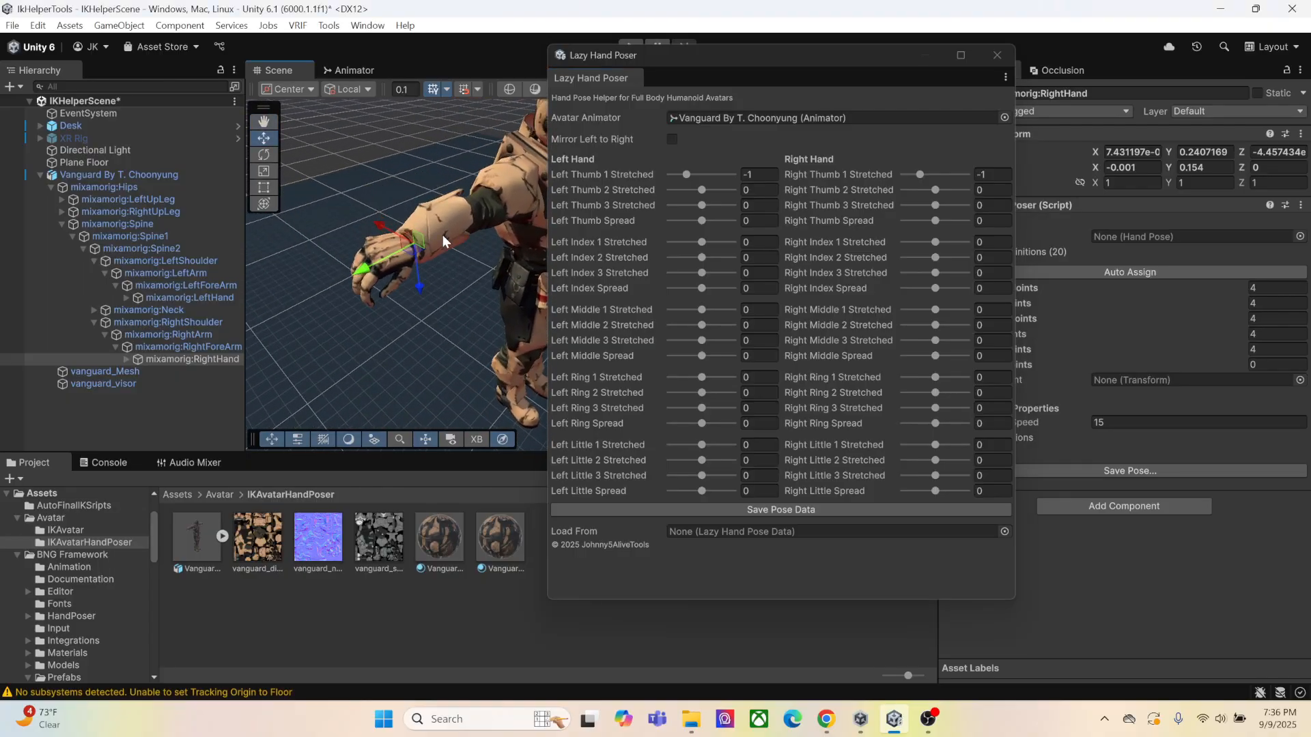
left_click(994, 58)
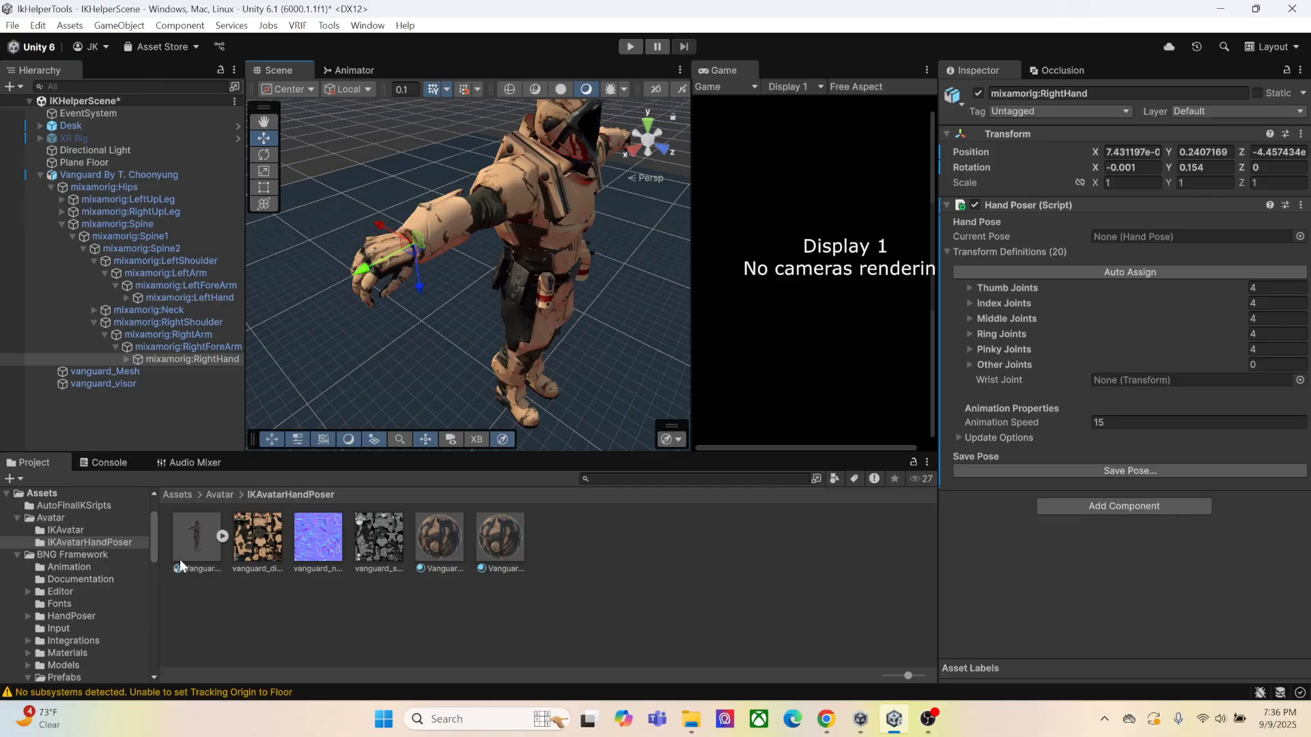
Open the avatar configuration from the Vanguard model's rig import settings and review its humanoid bone mapping
left_click(198, 539)
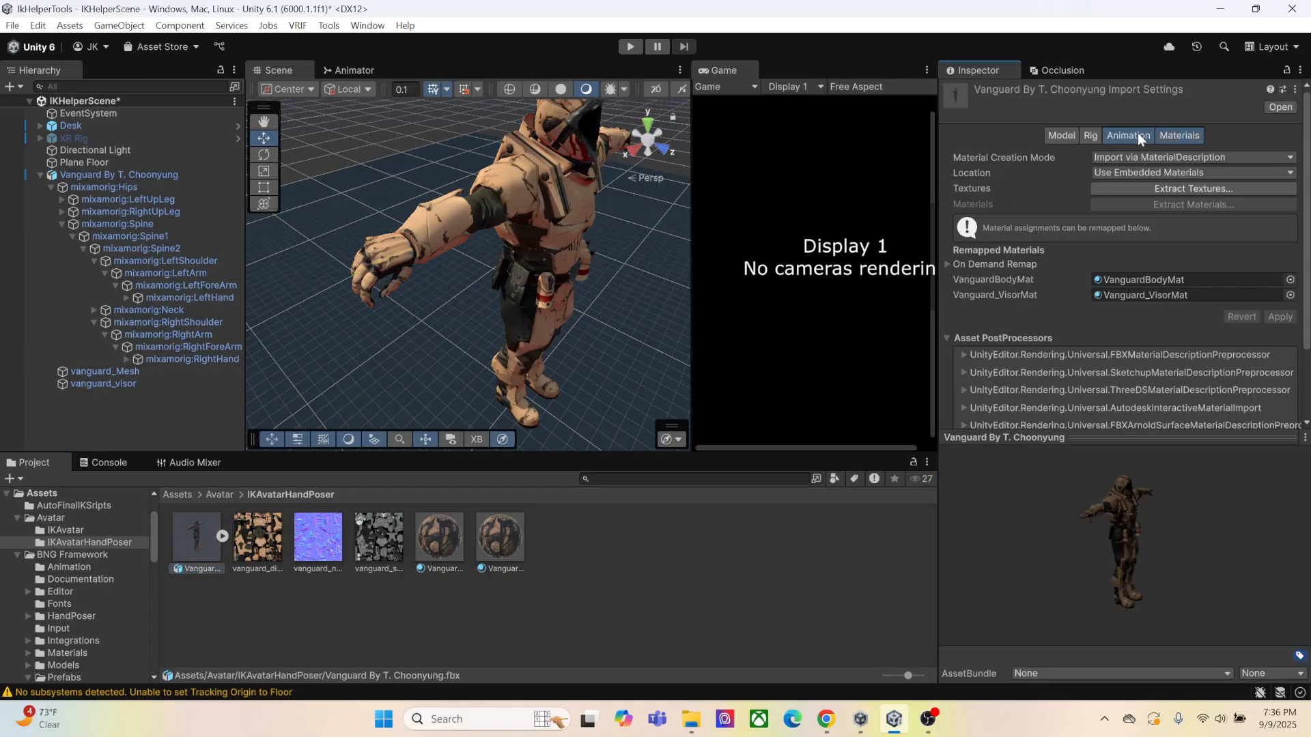
left_click(1137, 134)
scroll(1225, 251, "down", 2)
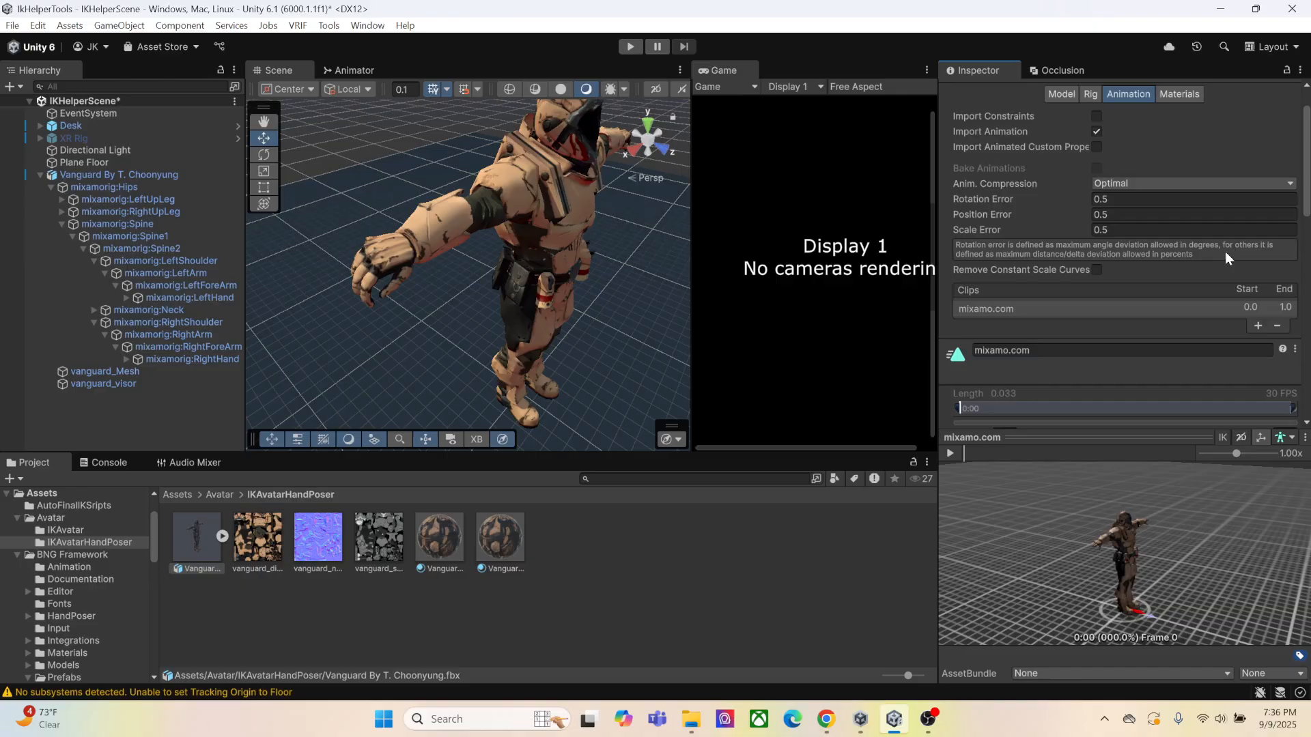
scroll(1233, 255, "up", 2)
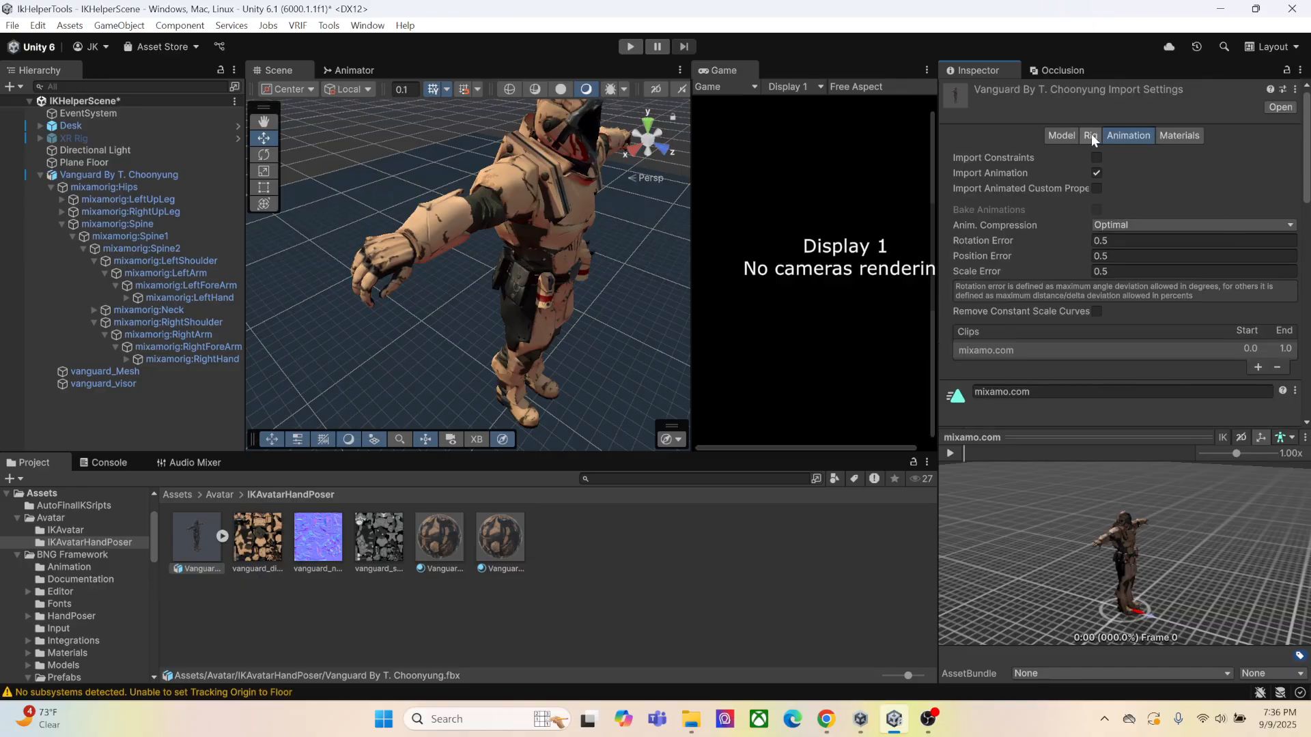
left_click(1091, 135)
left_click(1252, 197)
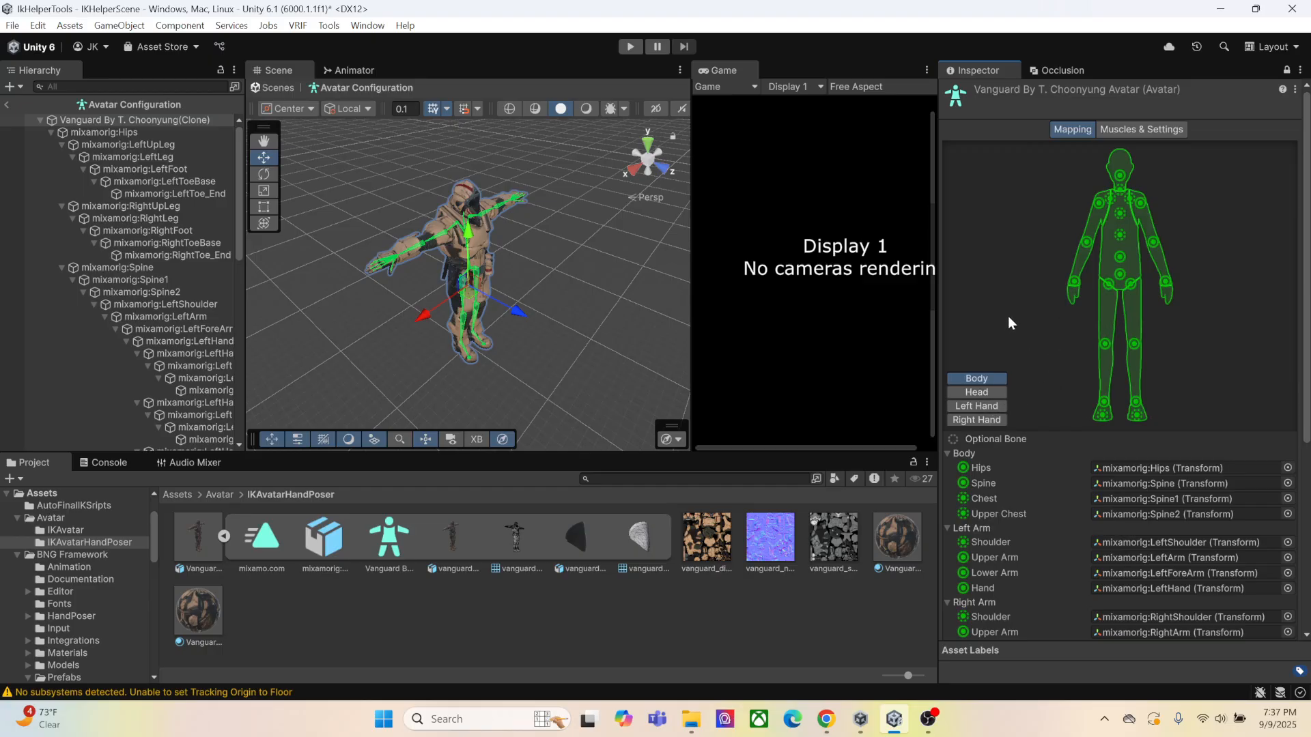
scroll(1034, 317, "down", 7)
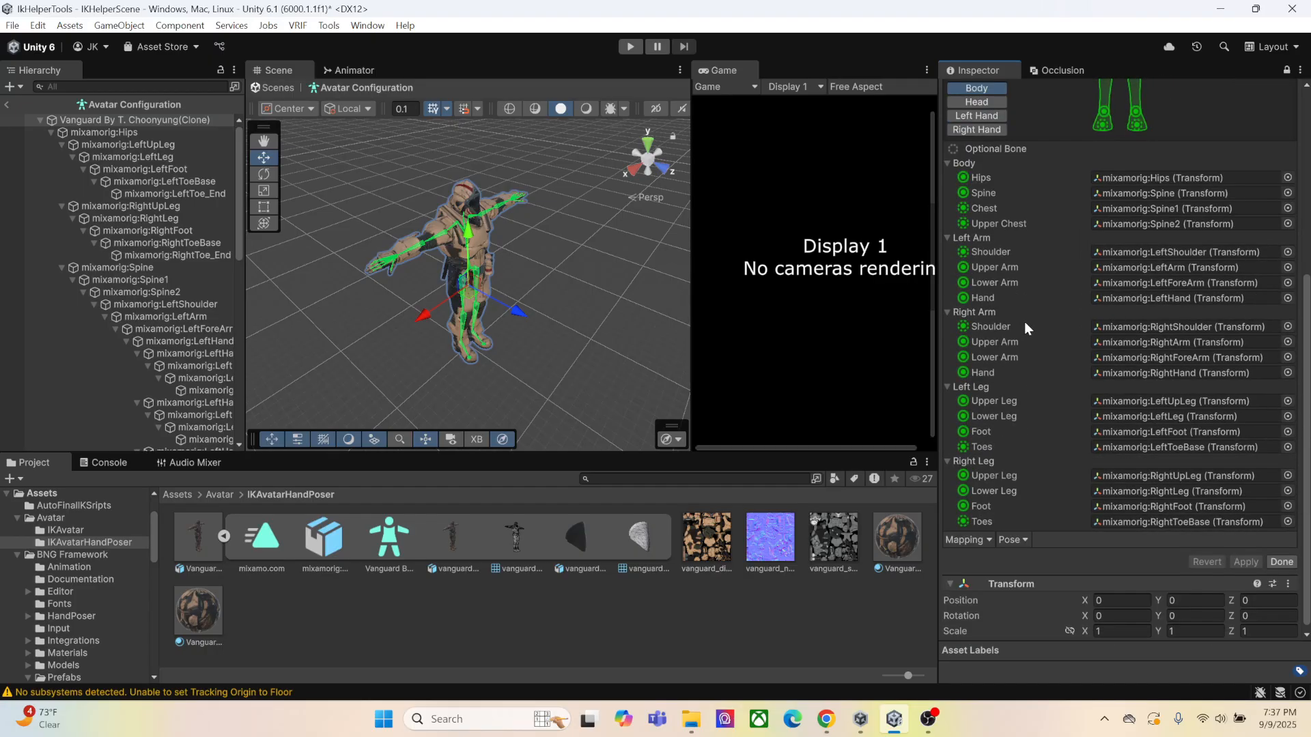
scroll(1024, 325, "up", 7)
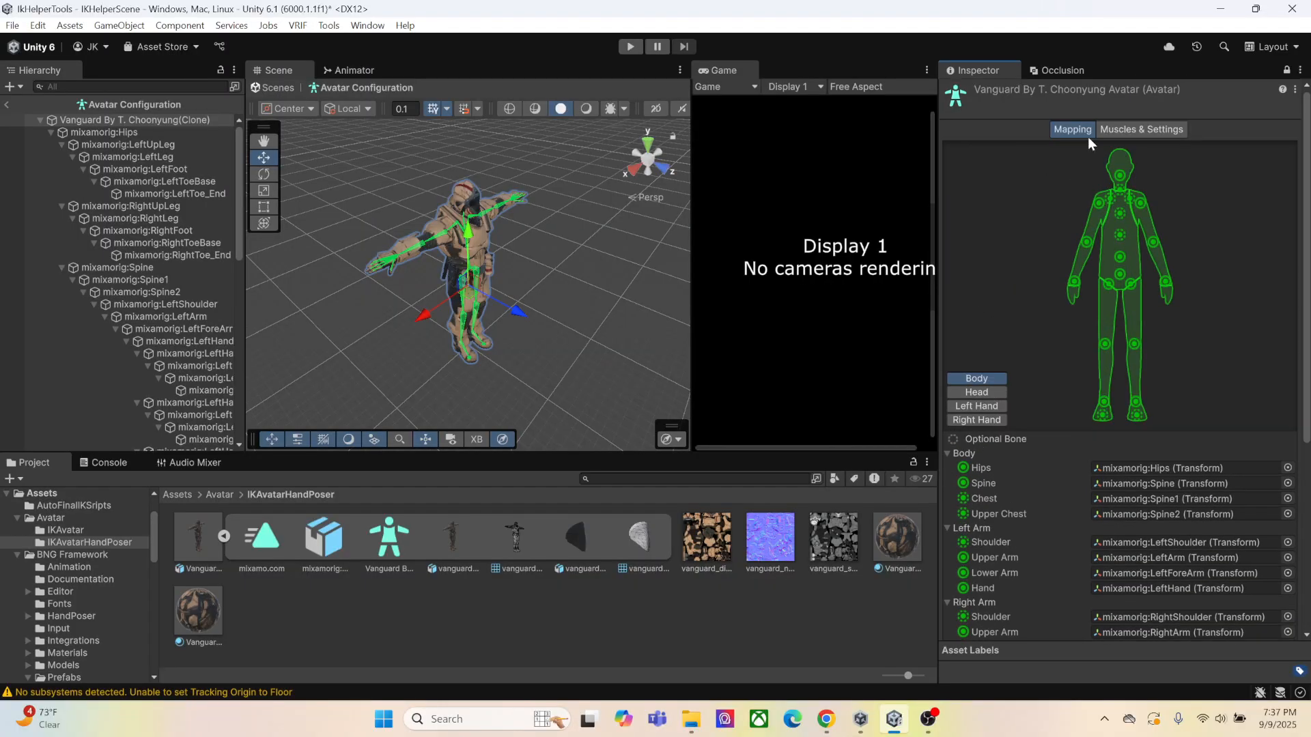
Examine the Left Fingers entries in the avatar's Muscles & Settings alongside its previewed hands, and exit the avatar configuration
left_click(1178, 130)
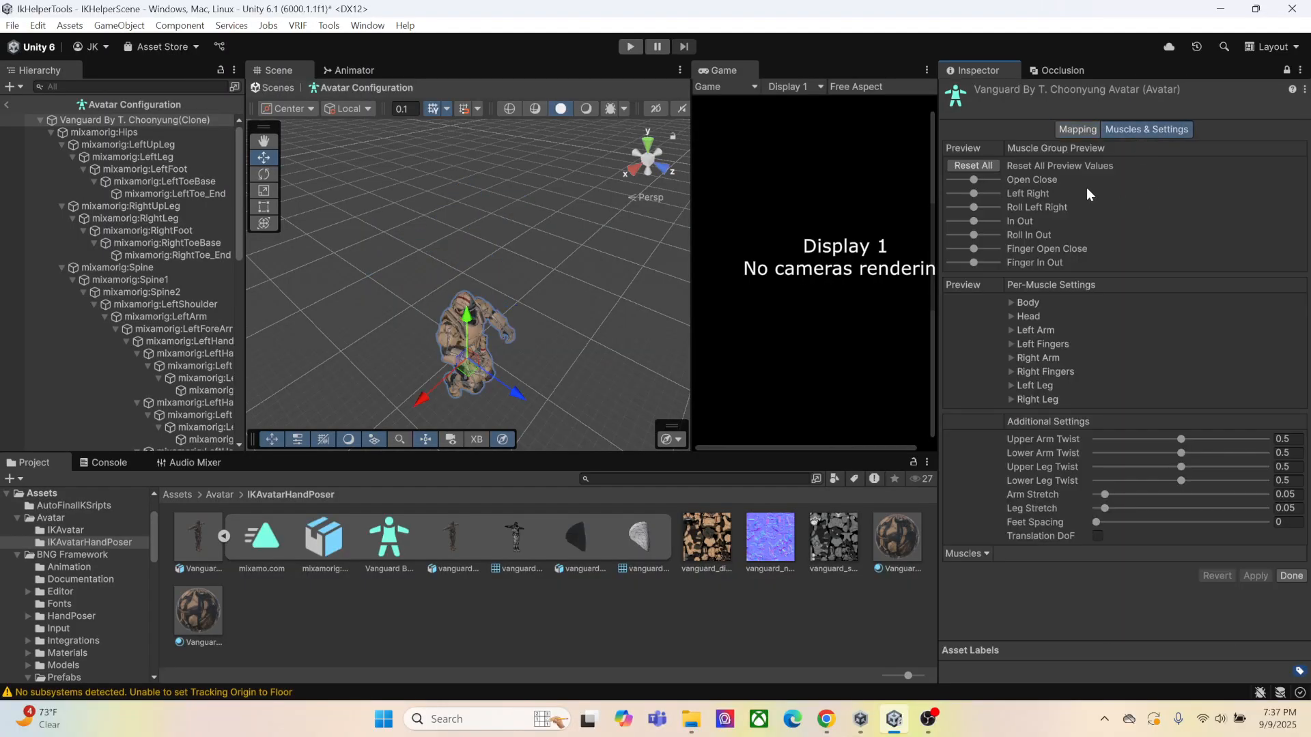
left_click(1012, 346)
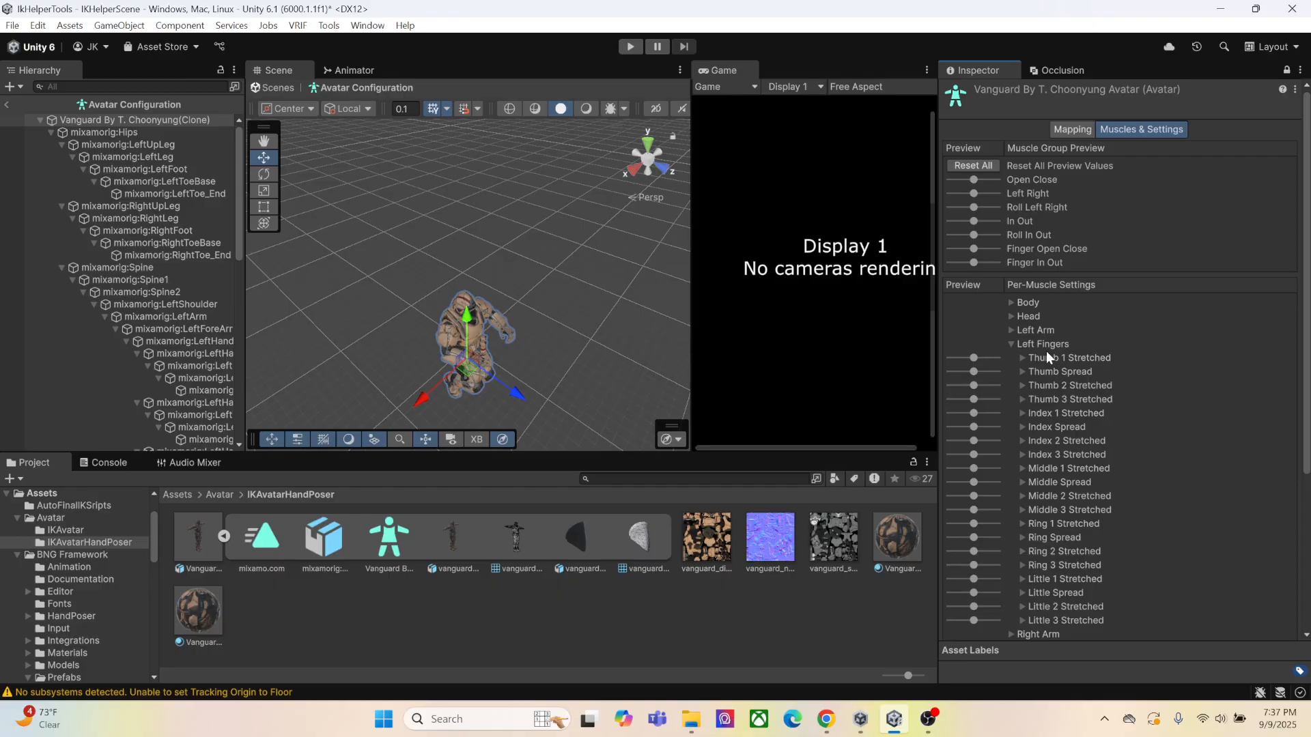
right_click_drag(527, 345, 536, 311)
middle_click_drag(556, 346, 614, 284)
scroll(550, 324, "up", 3)
scroll(616, 344, "up", 5)
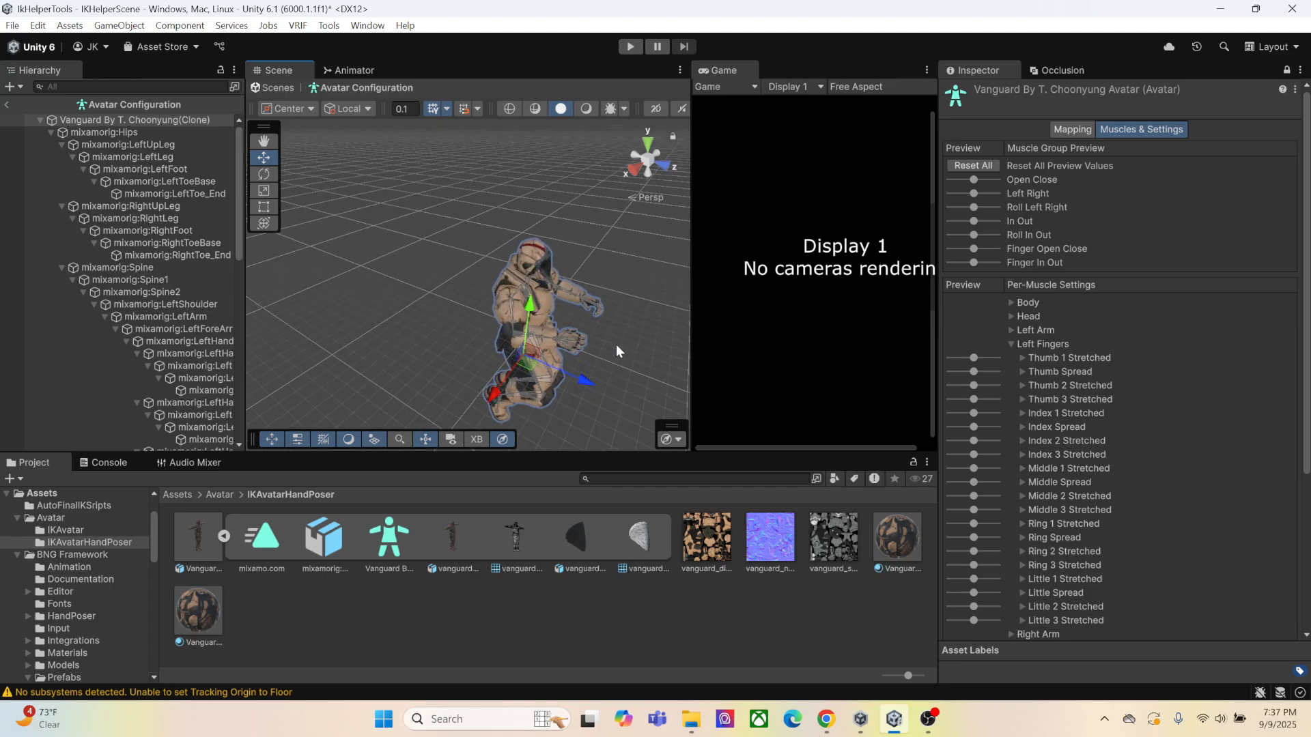
right_click_drag(629, 334, 573, 327)
middle_click_drag(573, 327, 510, 320)
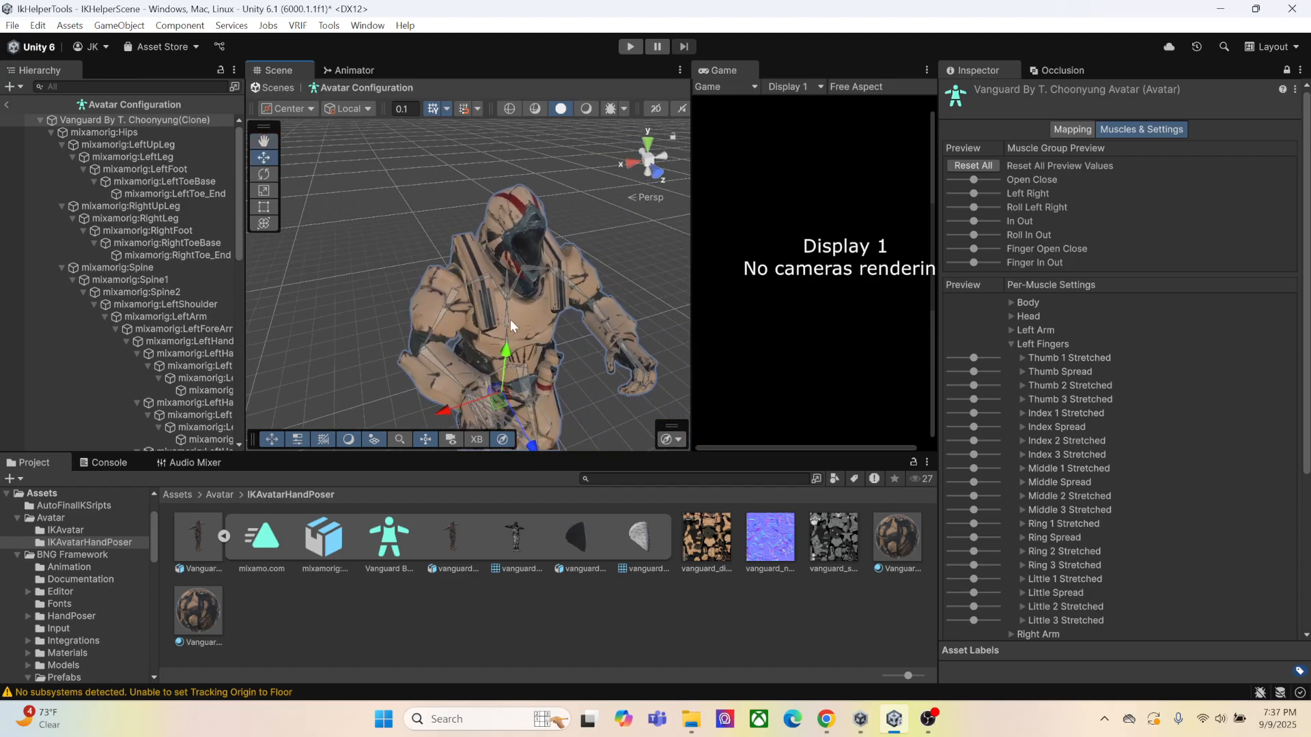
scroll(573, 345, "up", 3)
right_click_drag(573, 346, 575, 339)
middle_click_drag(576, 339, 483, 253)
middle_click_drag(417, 276, 477, 302)
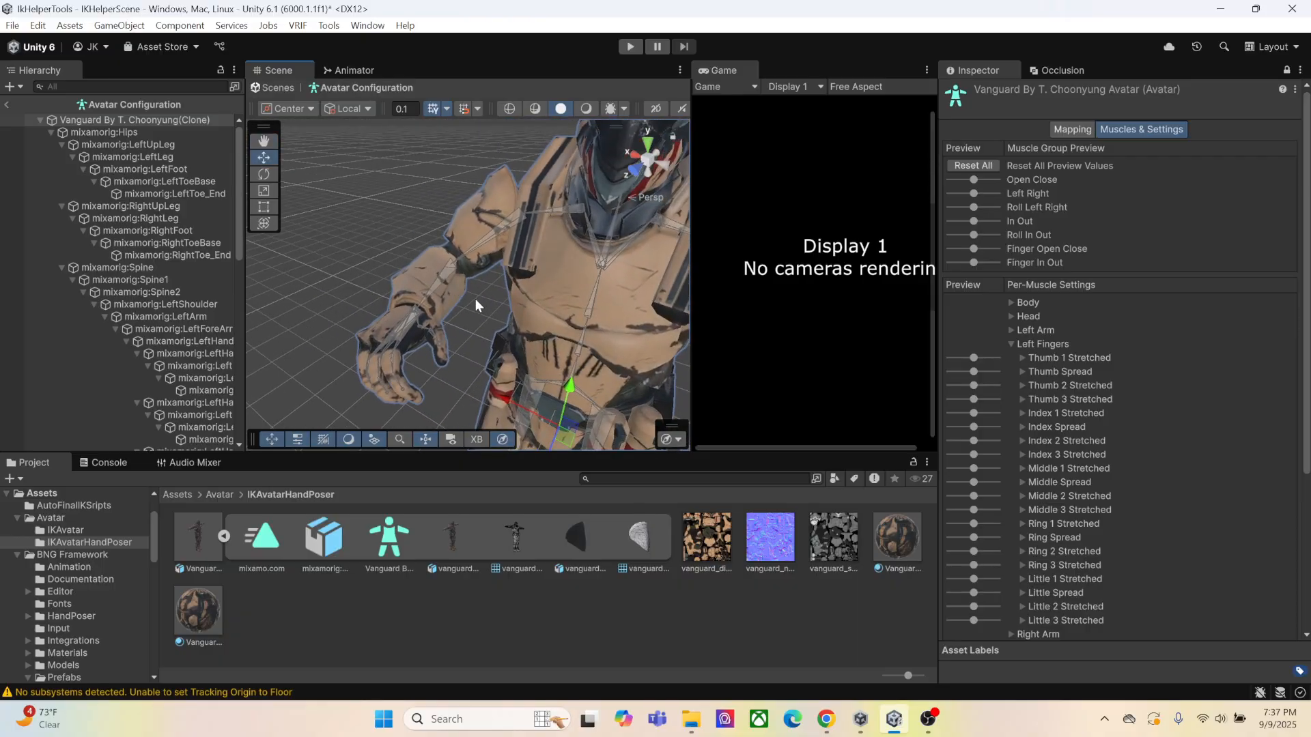
right_click_drag(477, 301, 609, 360)
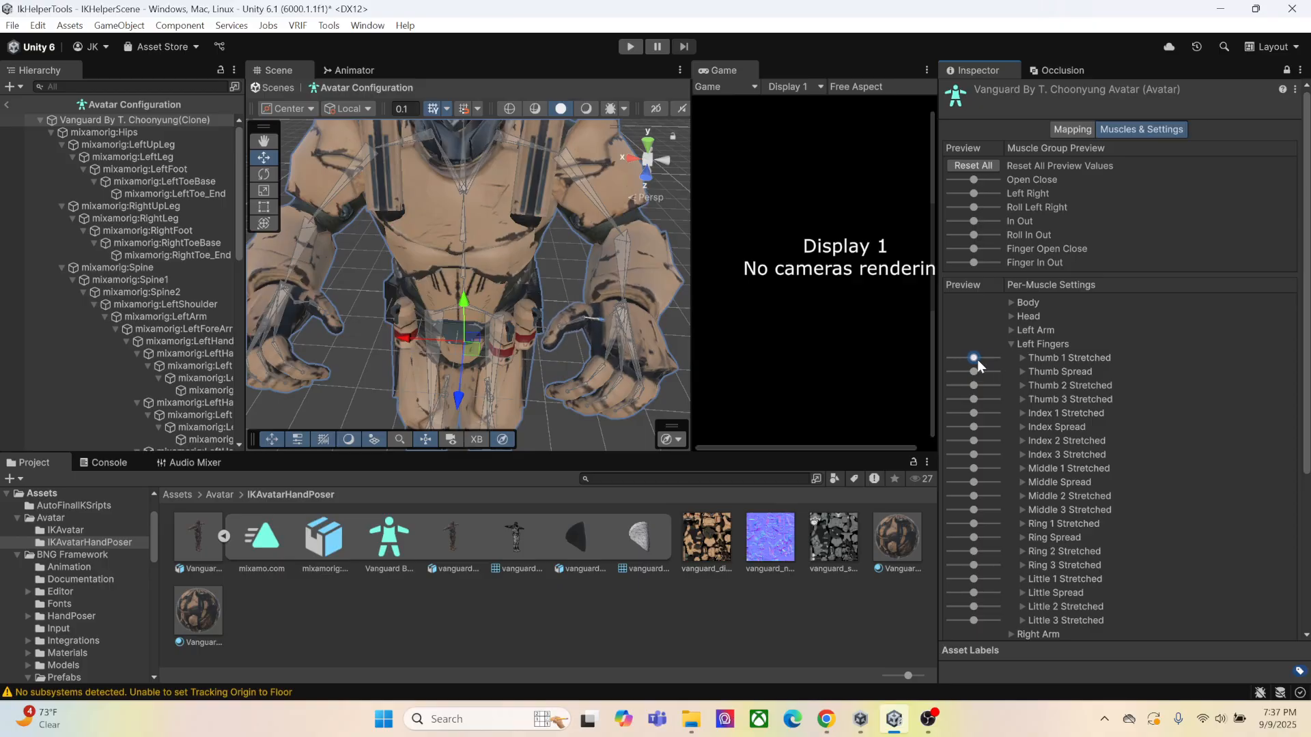
left_click_drag(973, 373, 984, 372)
scroll(1120, 286, "down", 5)
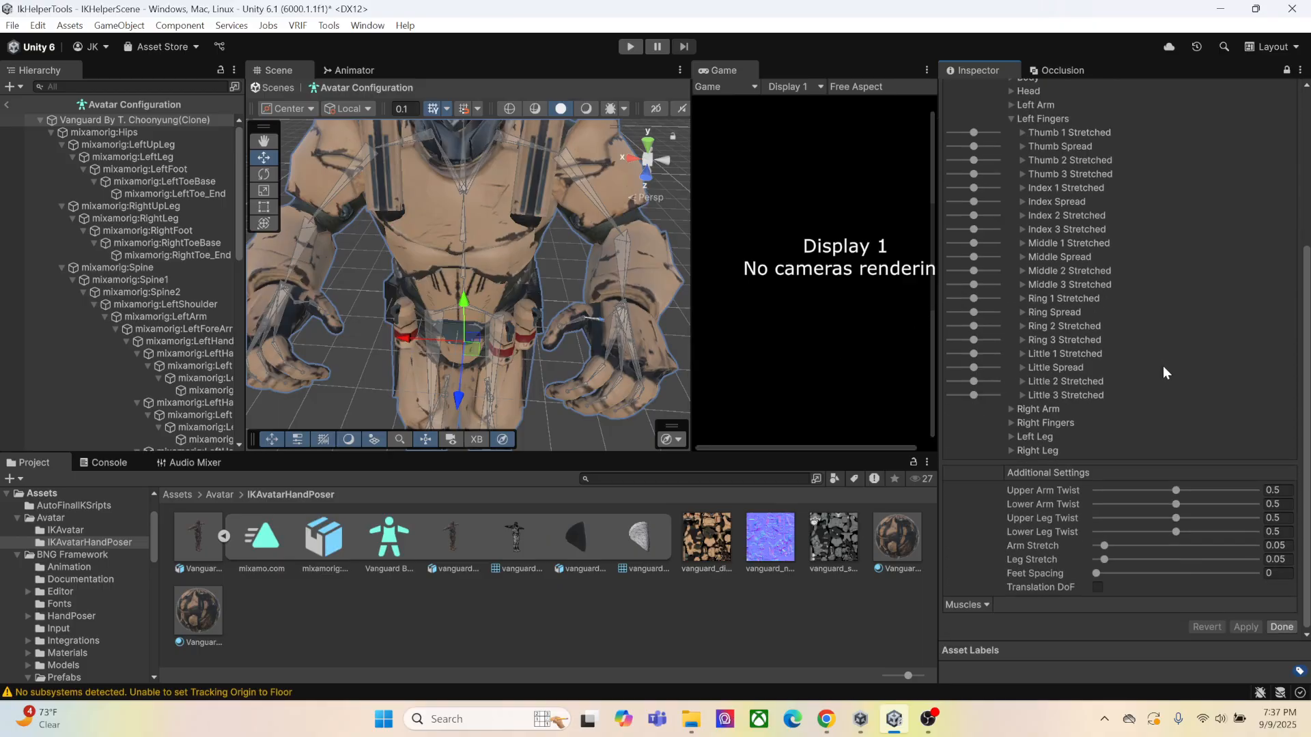
left_click(1275, 626)
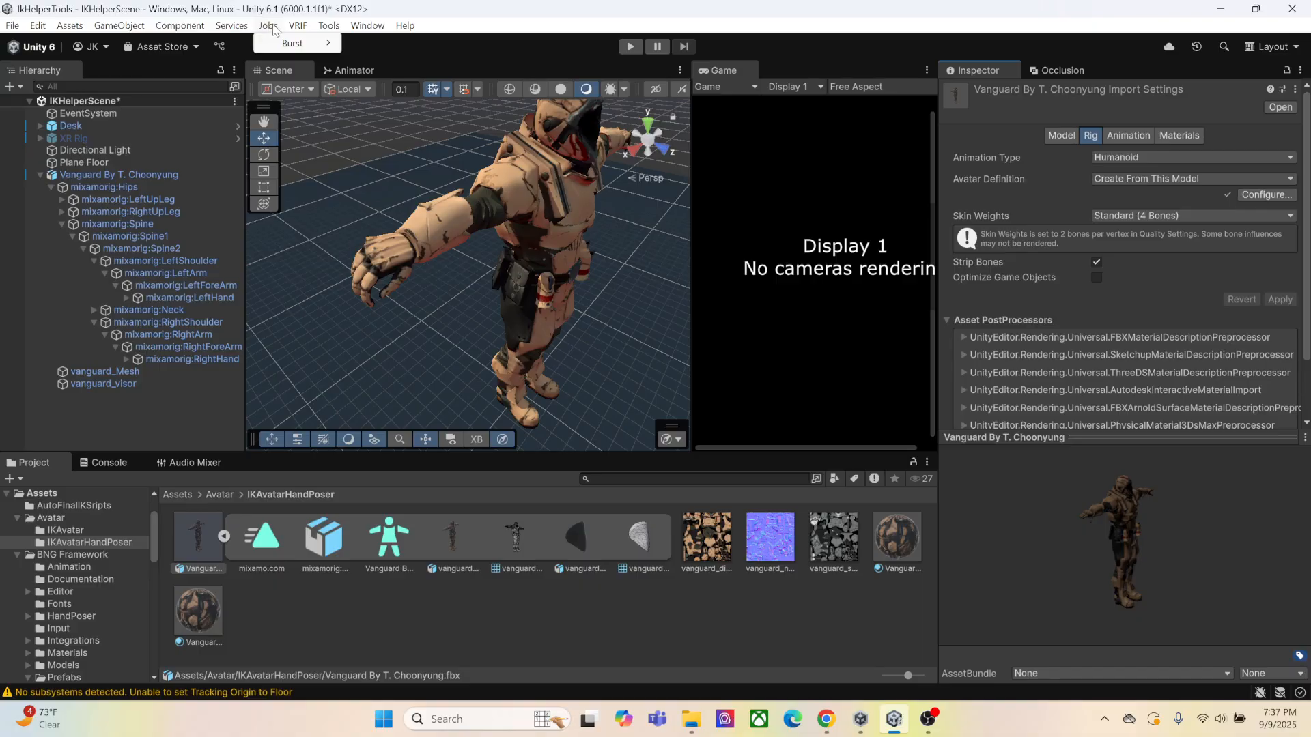
Reopen the Lazy Hand Pose Helper, assign the Vanguard avatar as Avatar Animator, and move the window clear of the scene
left_click(329, 25)
left_click(355, 43)
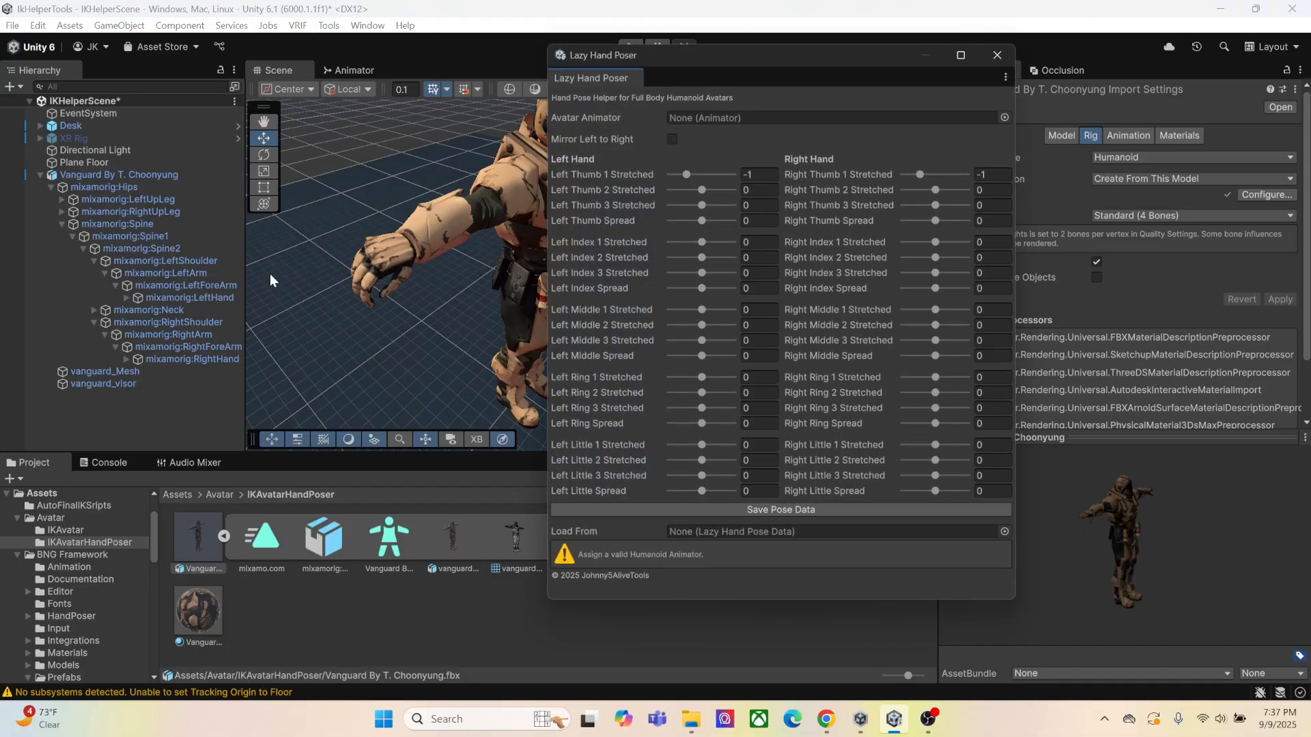
left_click_drag(110, 177, 707, 120)
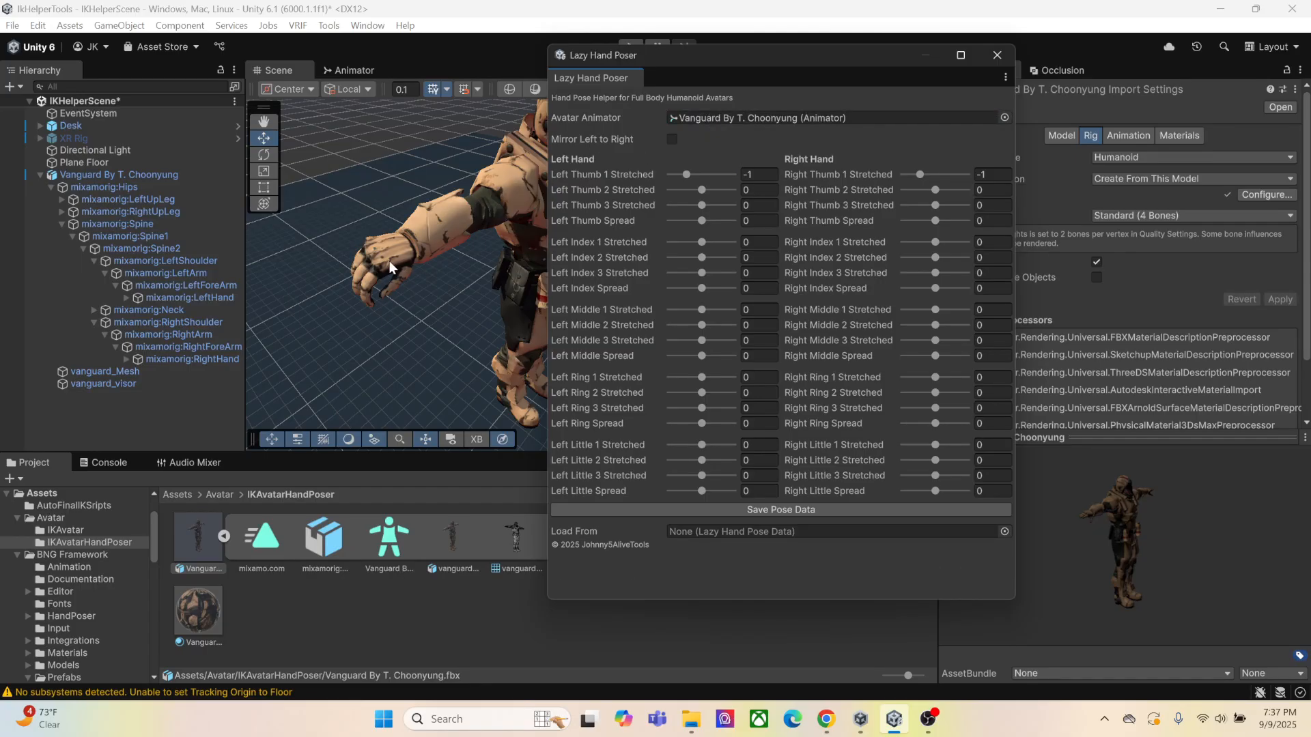
left_click_drag(743, 63, 911, 80)
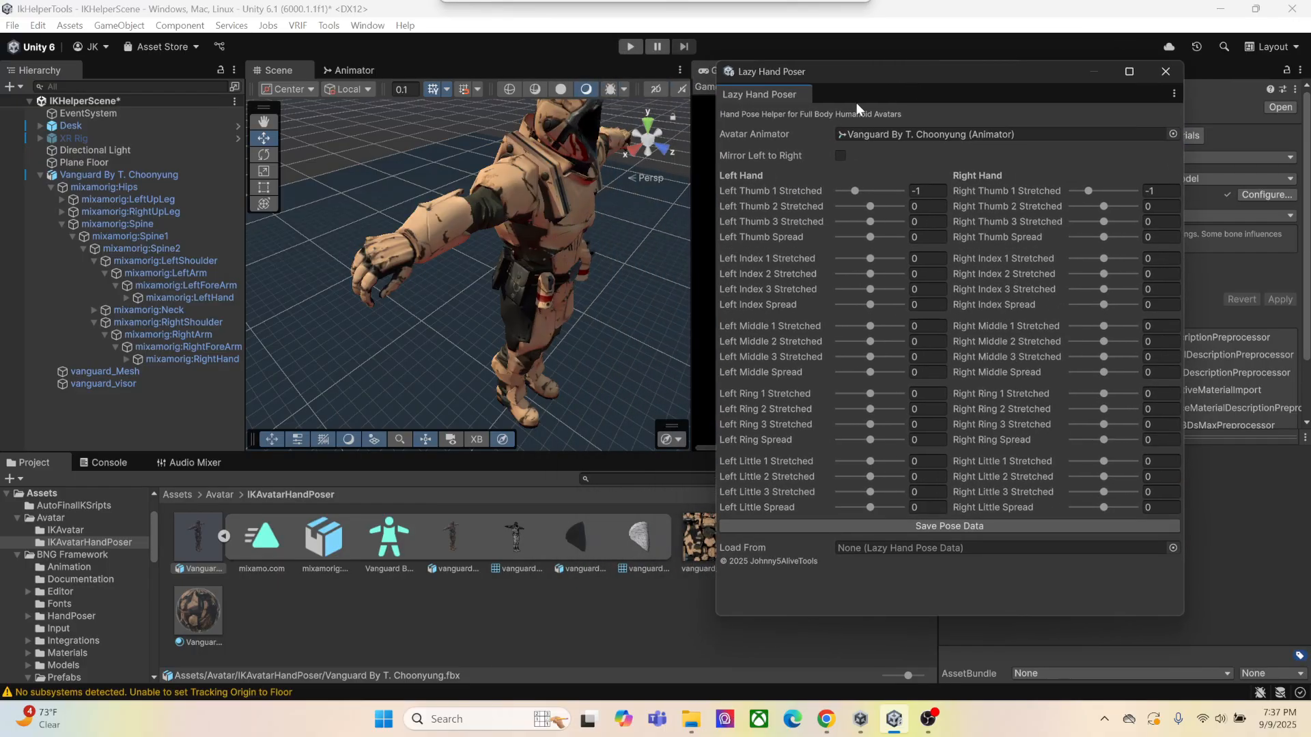
Enable Mirror Left to Right in the Lazy Hand Poser and bring the avatar's left hand into view
left_click_drag(371, 266, 440, 249, "alt")
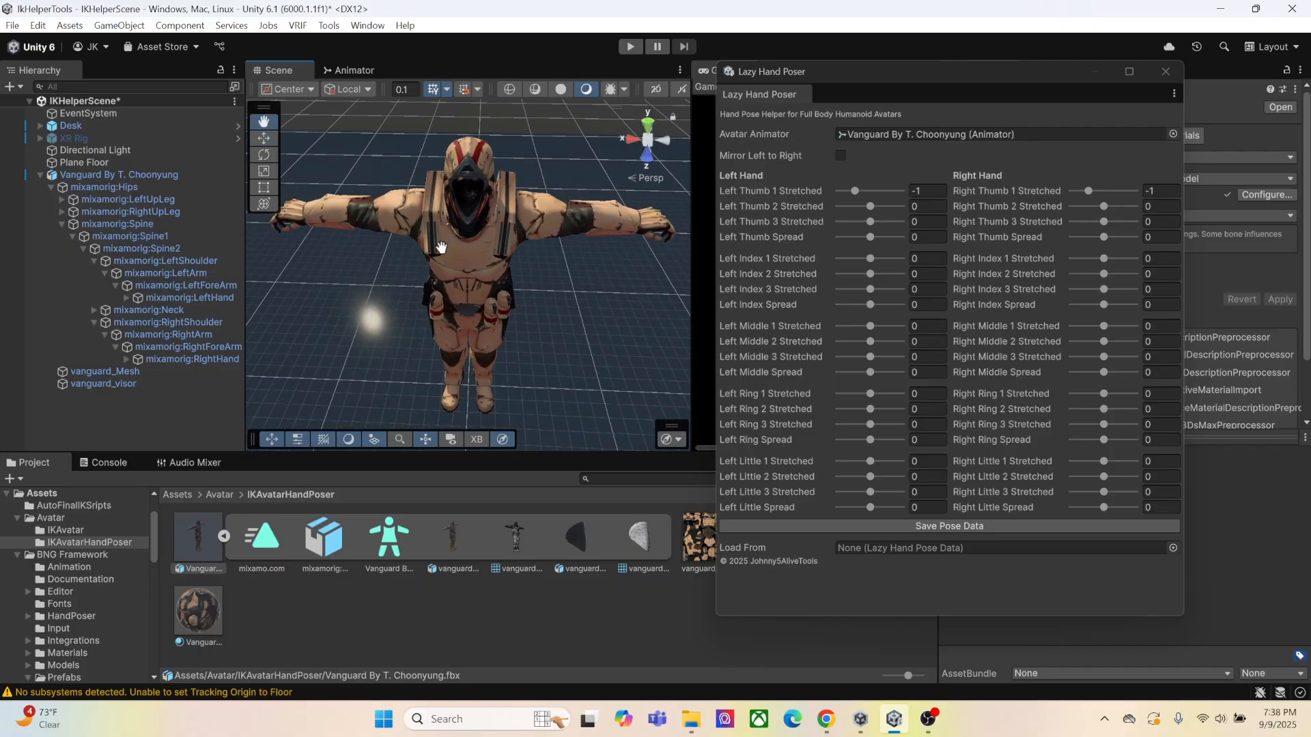
middle_click_drag(439, 248, 444, 243)
scroll(446, 246, "up", 3)
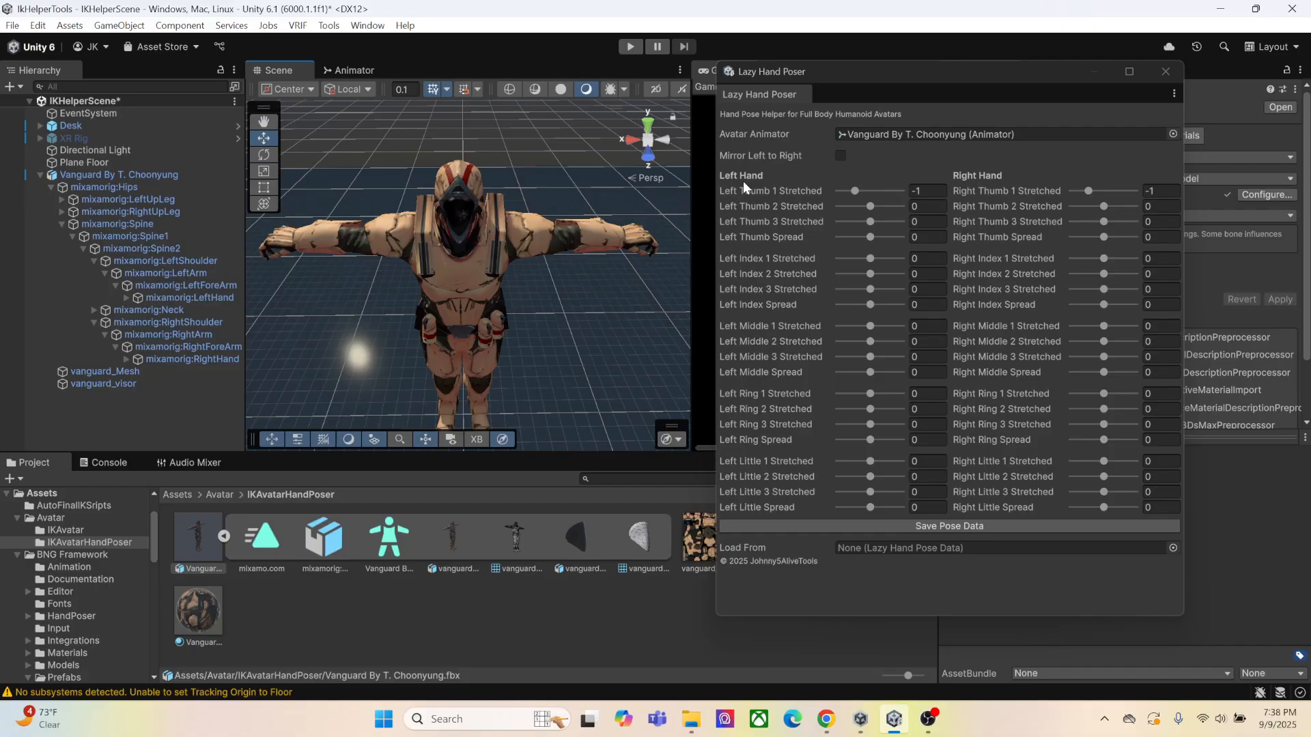
left_click(841, 155)
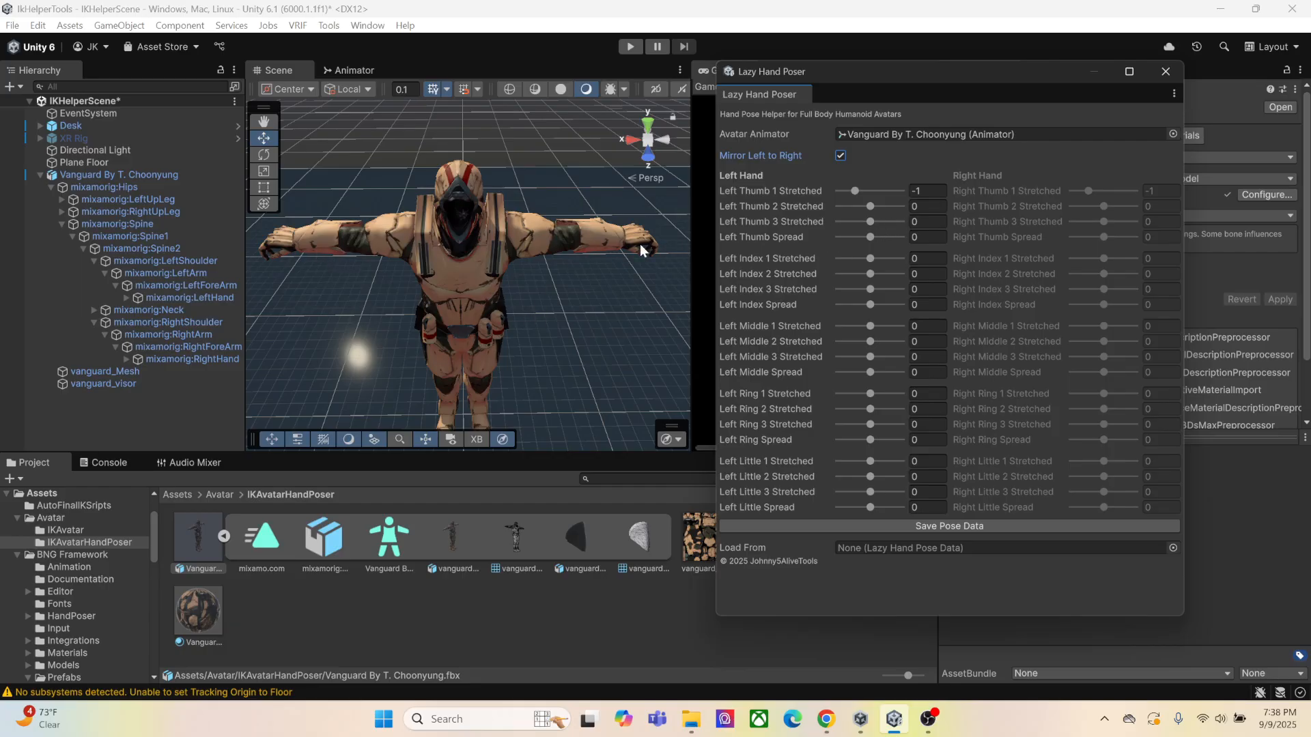
left_click_drag(641, 244, 465, 323, "alt")
middle_click_drag(546, 299, 432, 216)
scroll(457, 257, "up", 3)
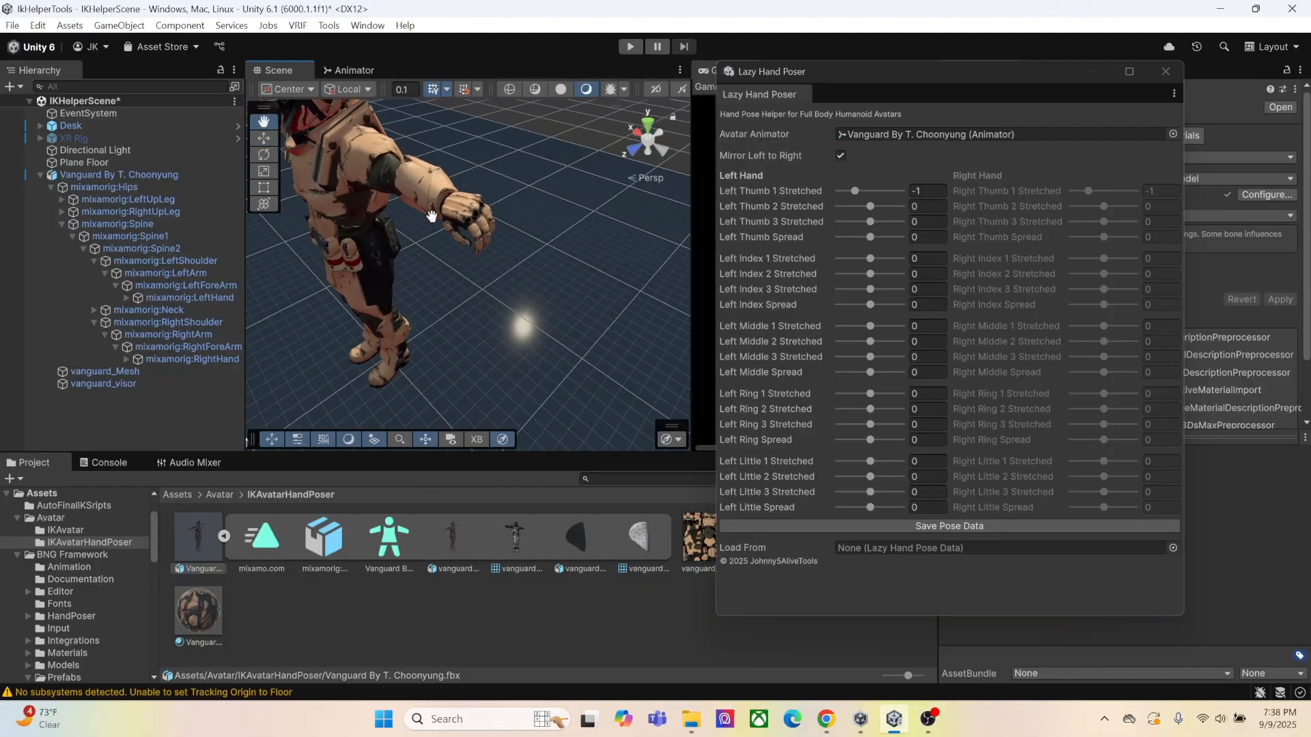
key("f")
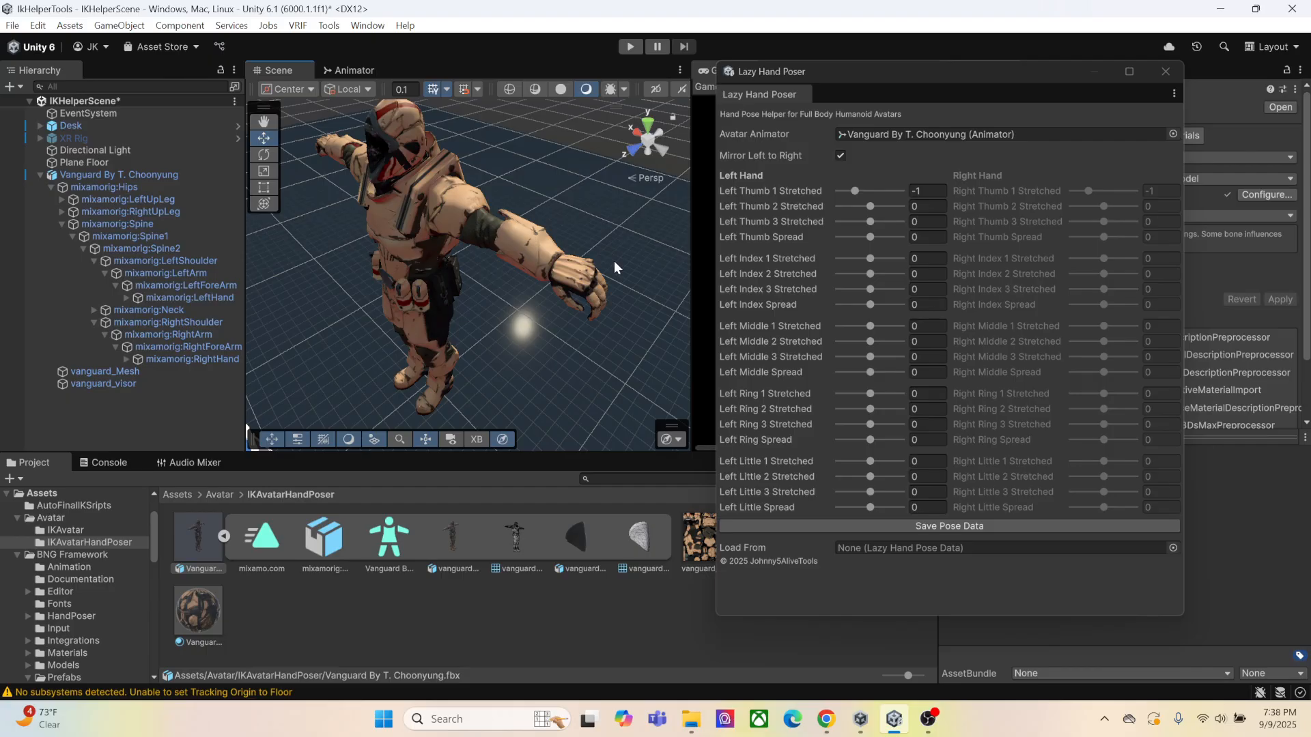
Try different Left Thumb 1 Stretched values on the avatar's left hand and reset the value to 0
left_click_drag(591, 339, 598, 280, "alt")
scroll(605, 255, "up", 4)
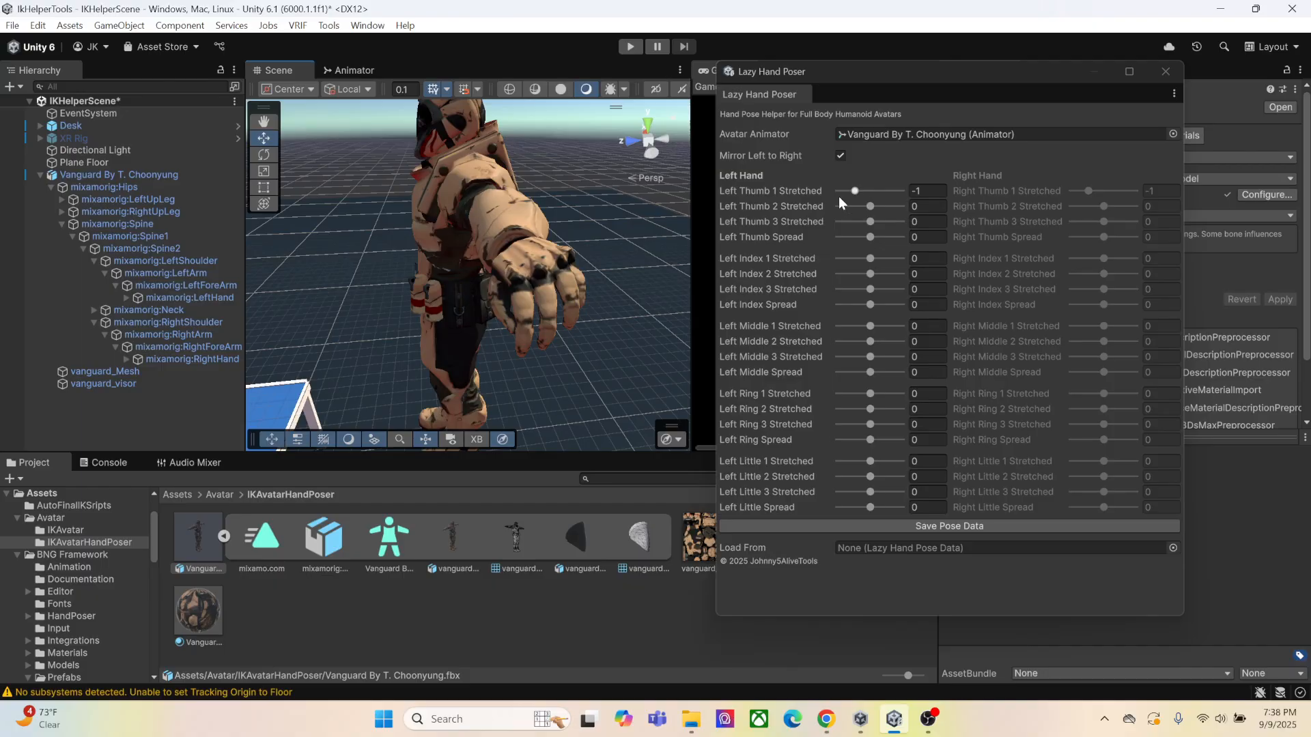
left_click(936, 194)
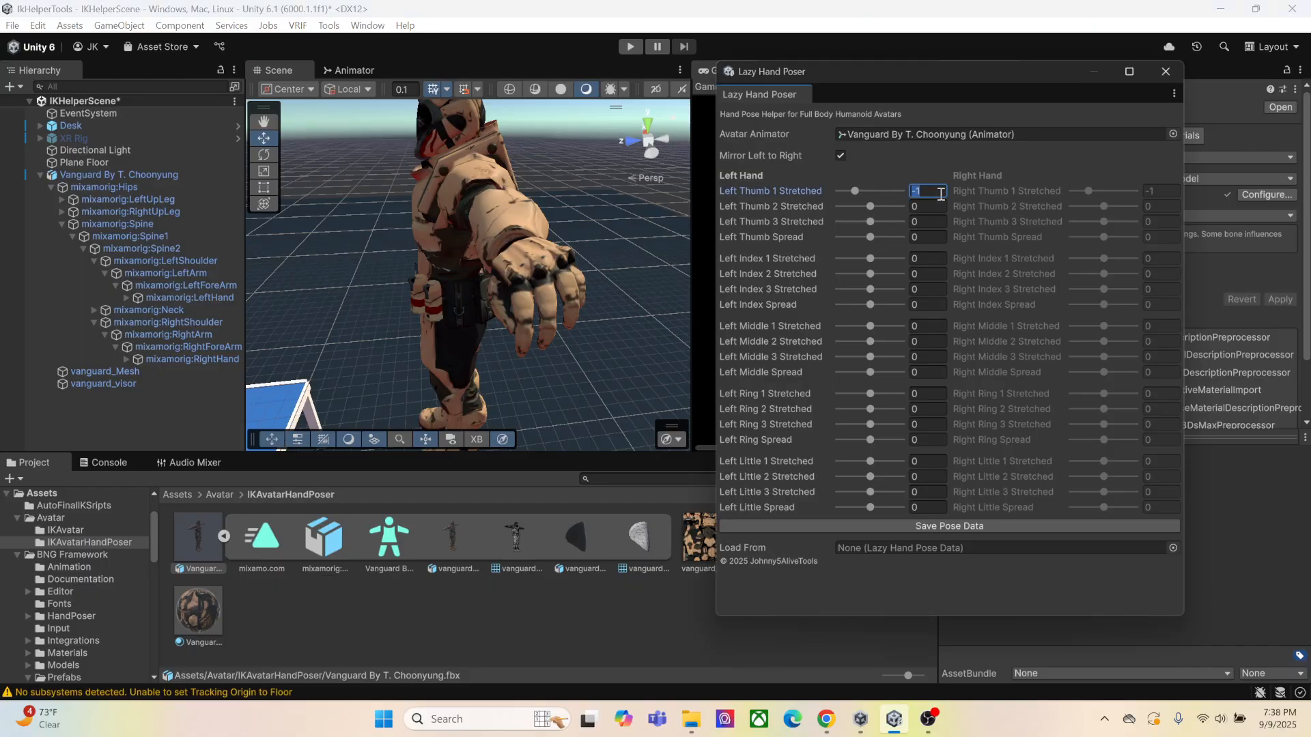
type("0")
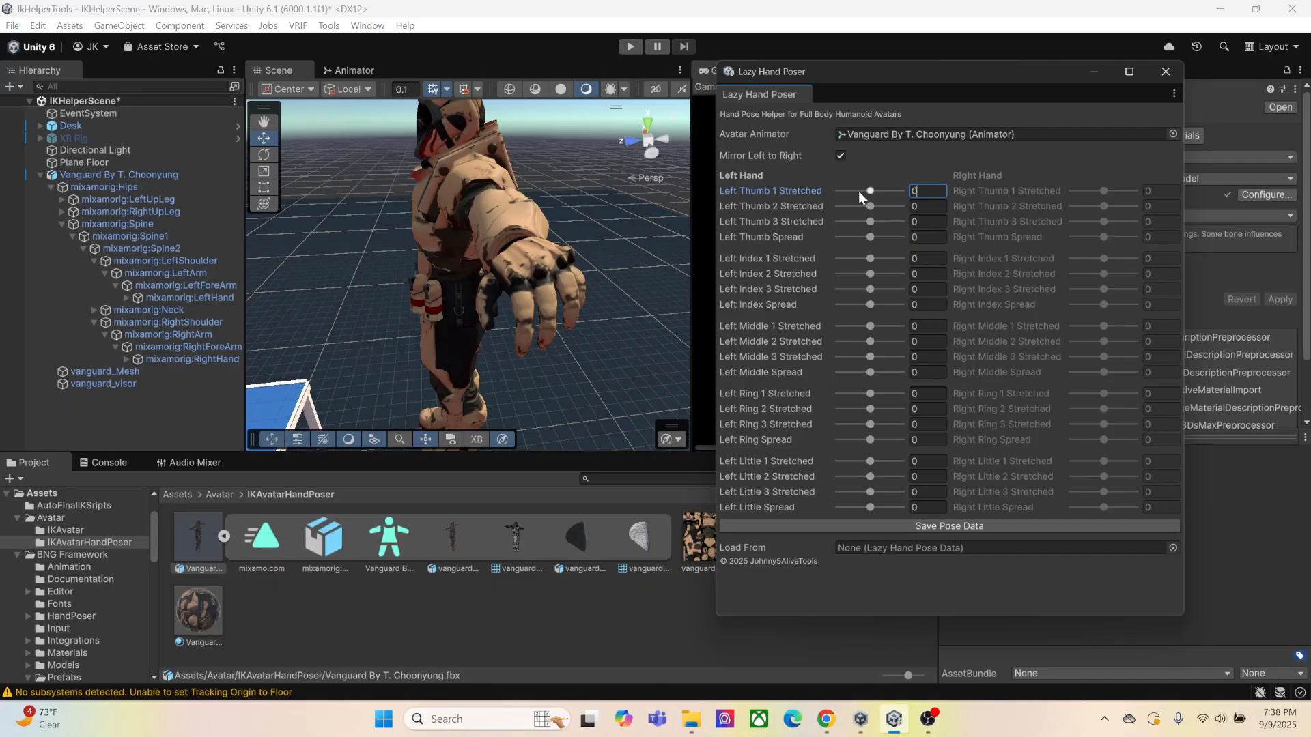
mouse_move(870, 191)
left_mouse_down()
mouse_move(916, 194)
mouse_move(825, 198)
mouse_move(917, 194)
mouse_move(876, 192)
left_mouse_up()
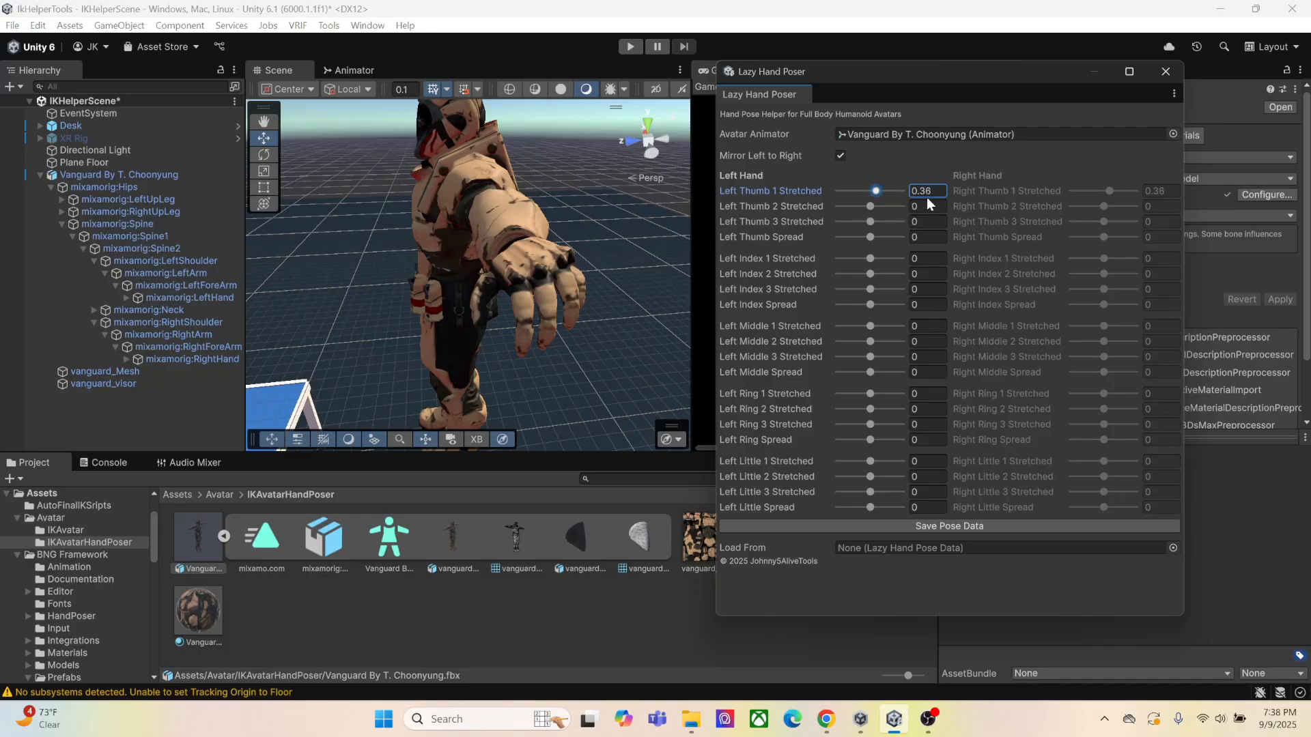
left_click(937, 196)
type("0")
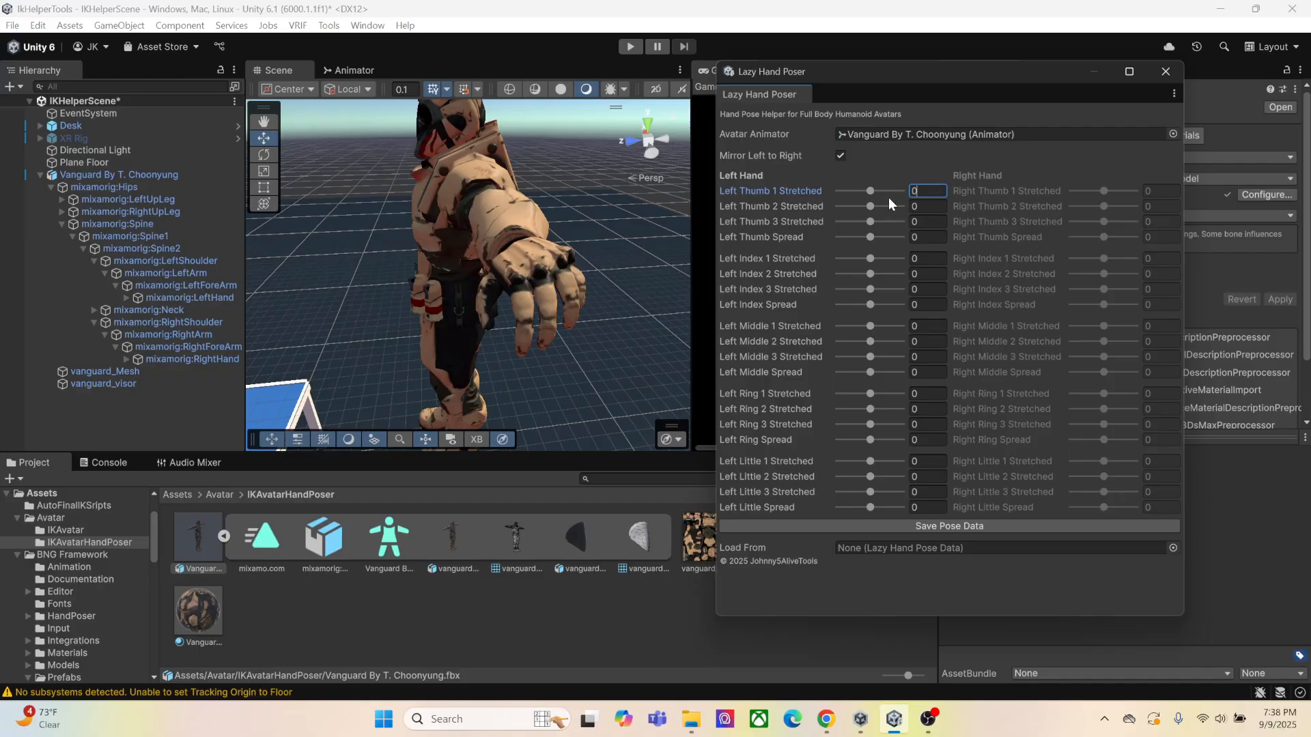
Pose the left thumb with Thumb 1, 2 and 3 Stretched at -0.26, 0.57 and 0.73, and Thumb Spread at -0.1
mouse_move(870, 207)
left_mouse_down()
mouse_move(886, 224)
mouse_move(880, 191)
mouse_move(872, 223)
left_mouse_up()
left_click(878, 207)
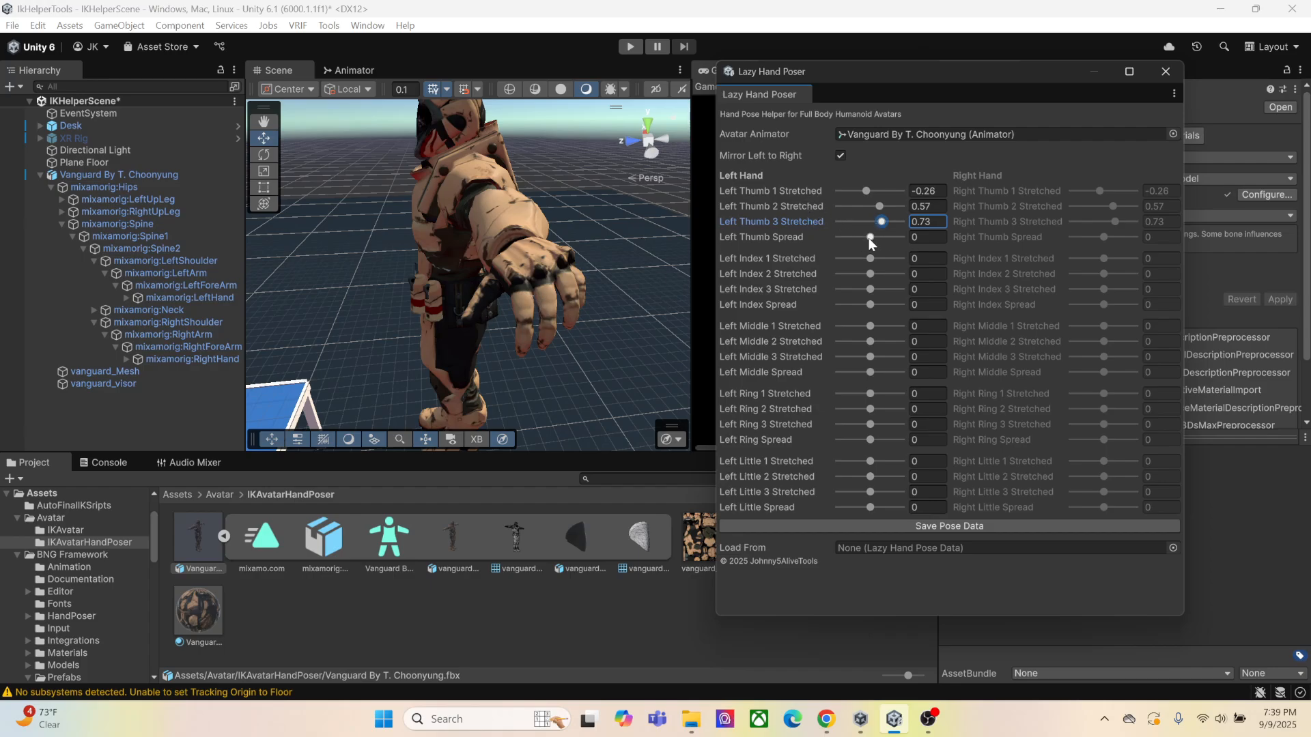
mouse_move(871, 237)
left_mouse_down()
mouse_move(888, 239)
mouse_move(868, 238)
left_mouse_up()
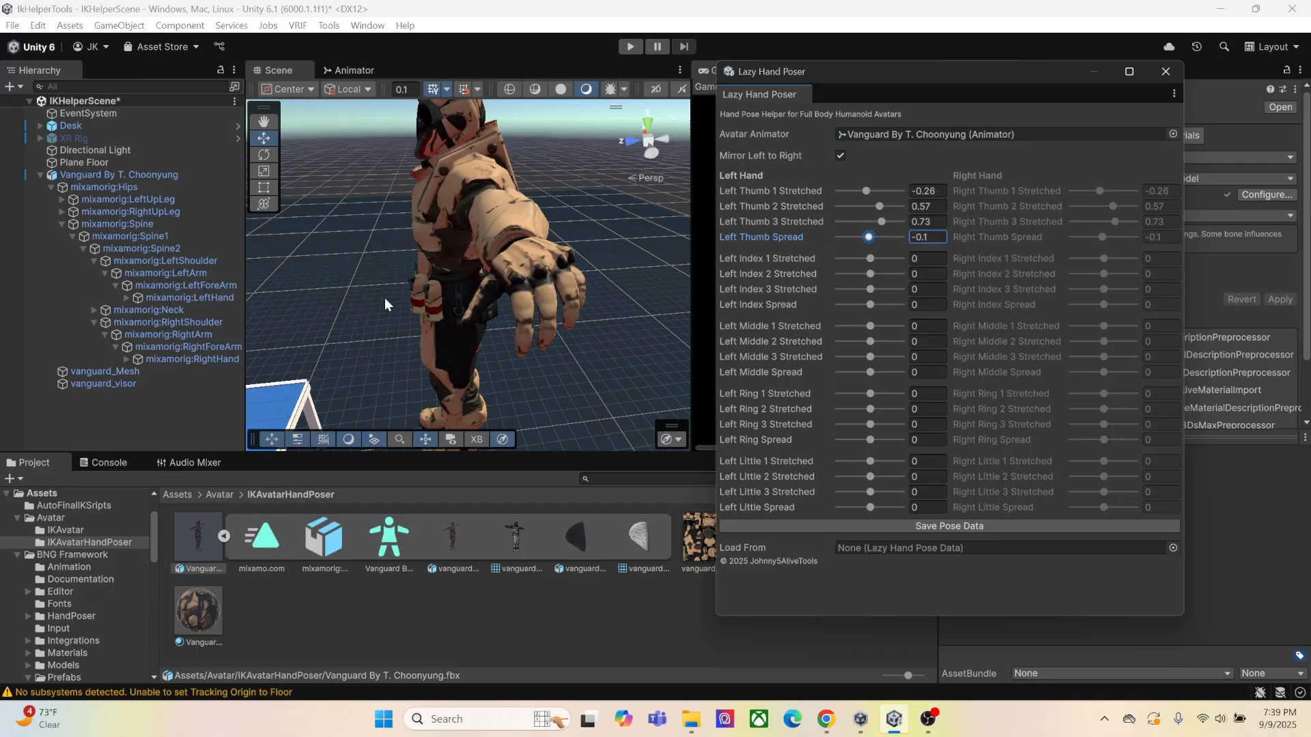
Examine the avatar's left thumb pose from several angles
right_click_drag(386, 300, 559, 269)
middle_click_drag(410, 298, 473, 317)
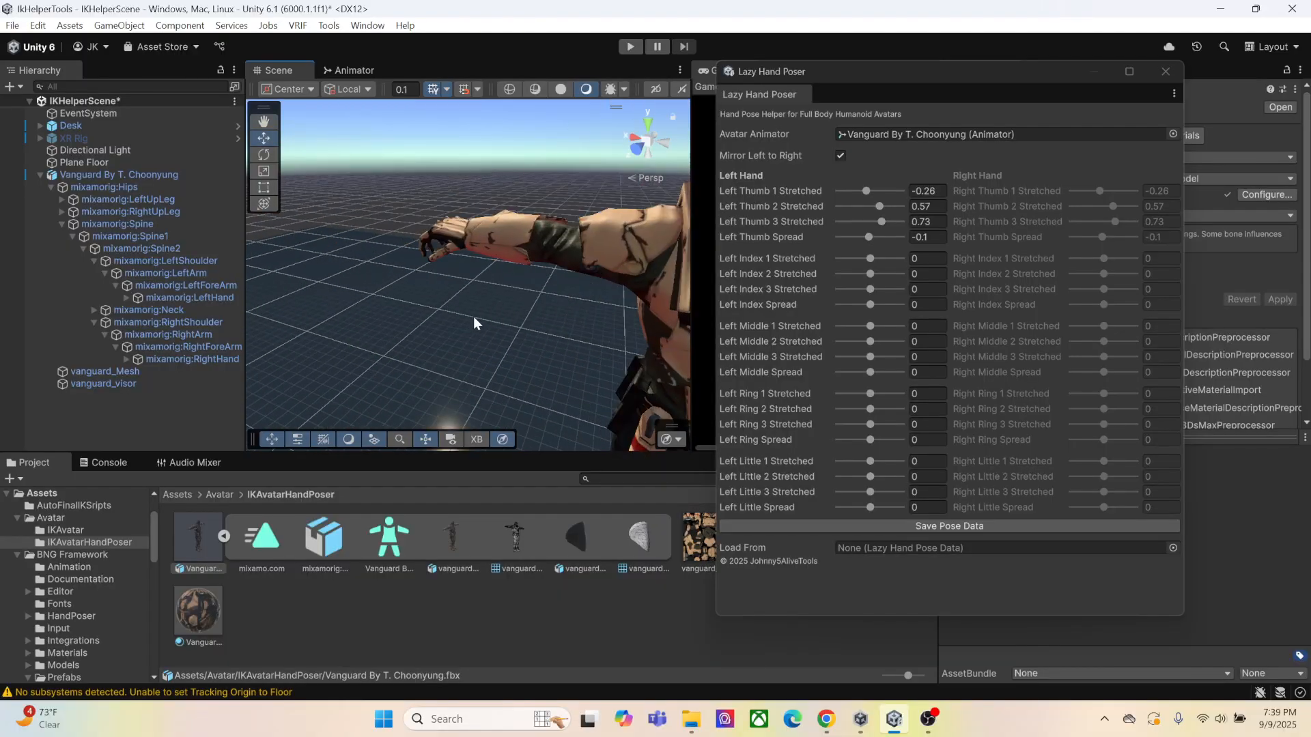
right_click_drag(422, 296, 614, 268)
middle_click_drag(414, 294, 500, 290)
right_click_drag(501, 290, 607, 293)
middle_click_drag(402, 306, 521, 325)
right_click_drag(521, 325, 425, 328)
middle_click_drag(572, 319, 474, 316)
right_click_drag(474, 317, 403, 326)
middle_click_drag(561, 330, 444, 327)
right_click_drag(444, 328, 393, 336)
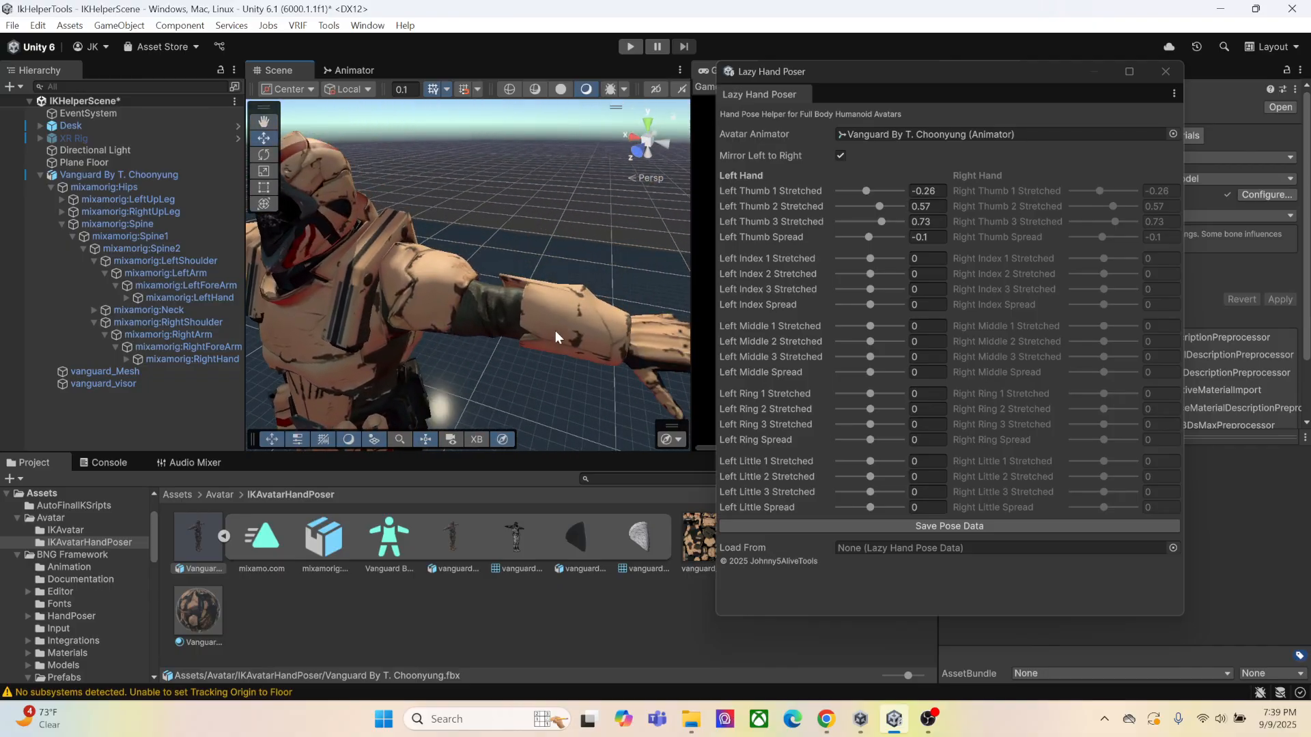
right_click_drag(555, 330, 490, 273)
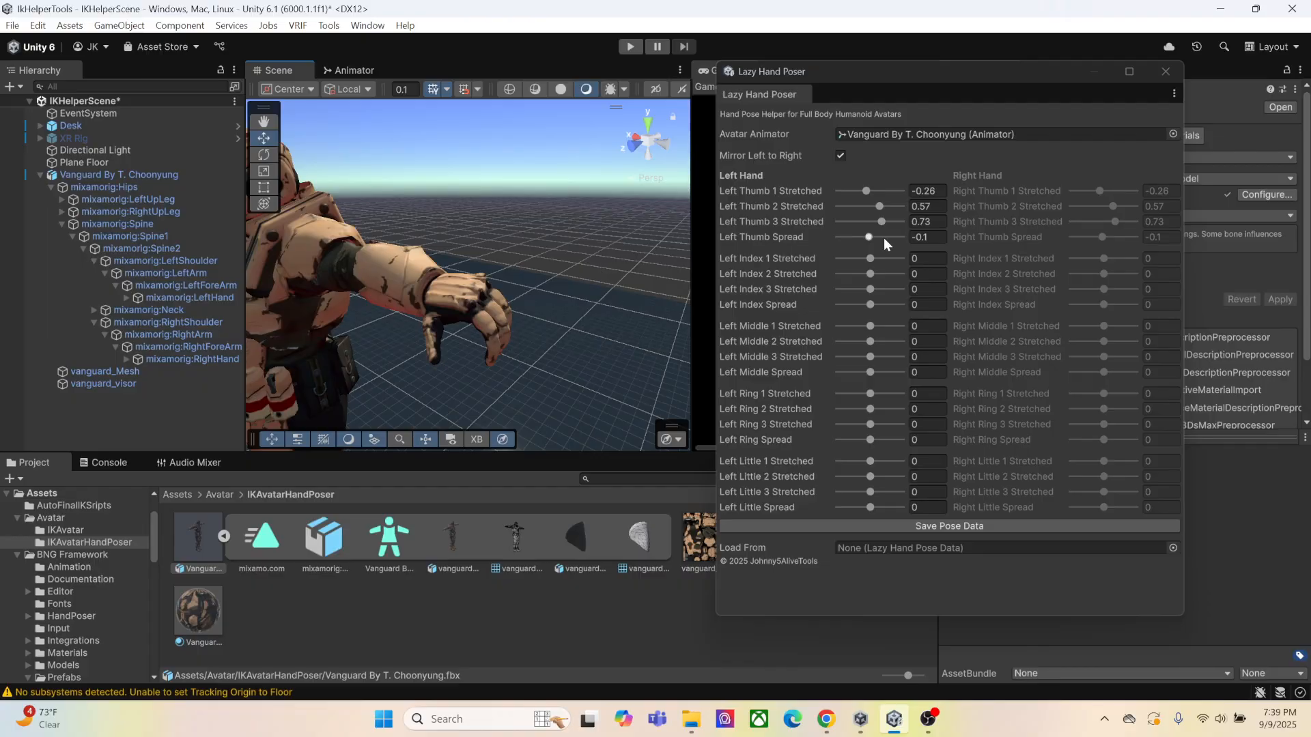
Set Left Index 1-3 Stretched to 0.53, 0.36 and 0.8 with Spread 0, and Left Middle 1-3 Stretched to 0.53, 0.5 and 0.43
left_click_drag(872, 274, 875, 305)
left_click(940, 306)
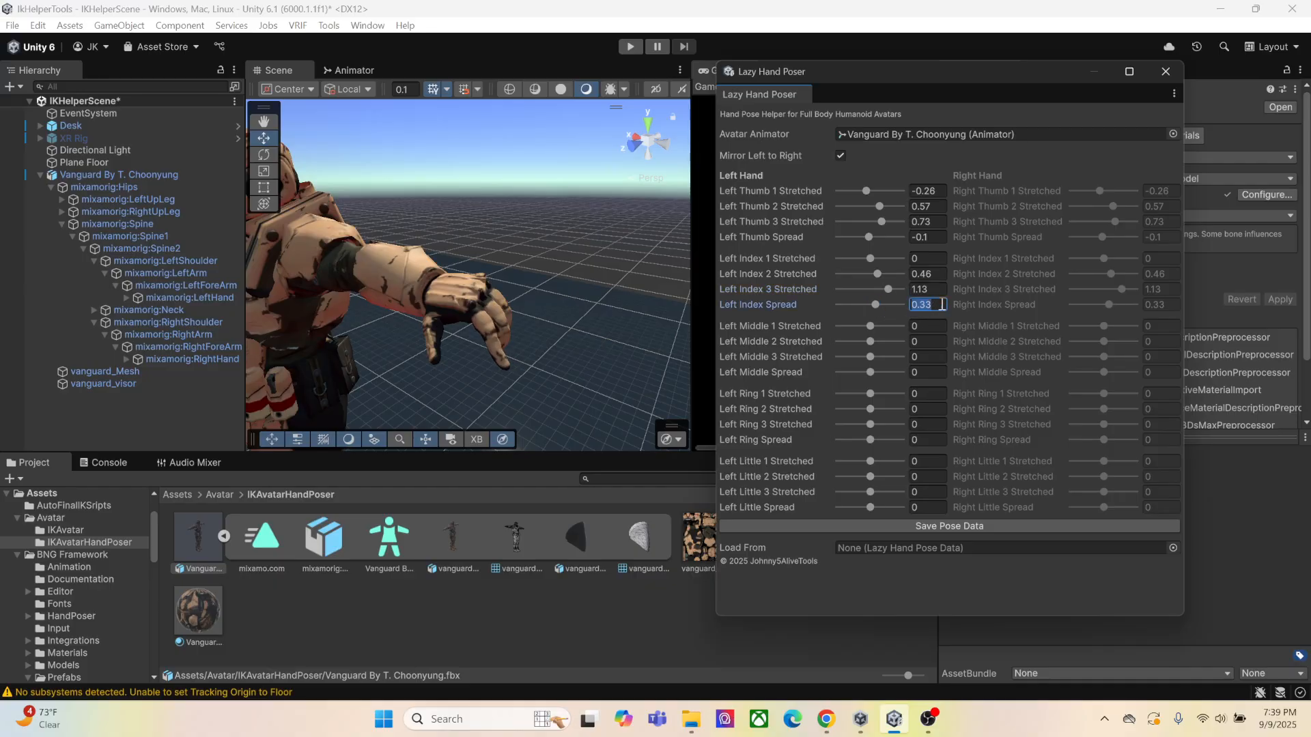
type("0")
left_click_drag(875, 260, 877, 357)
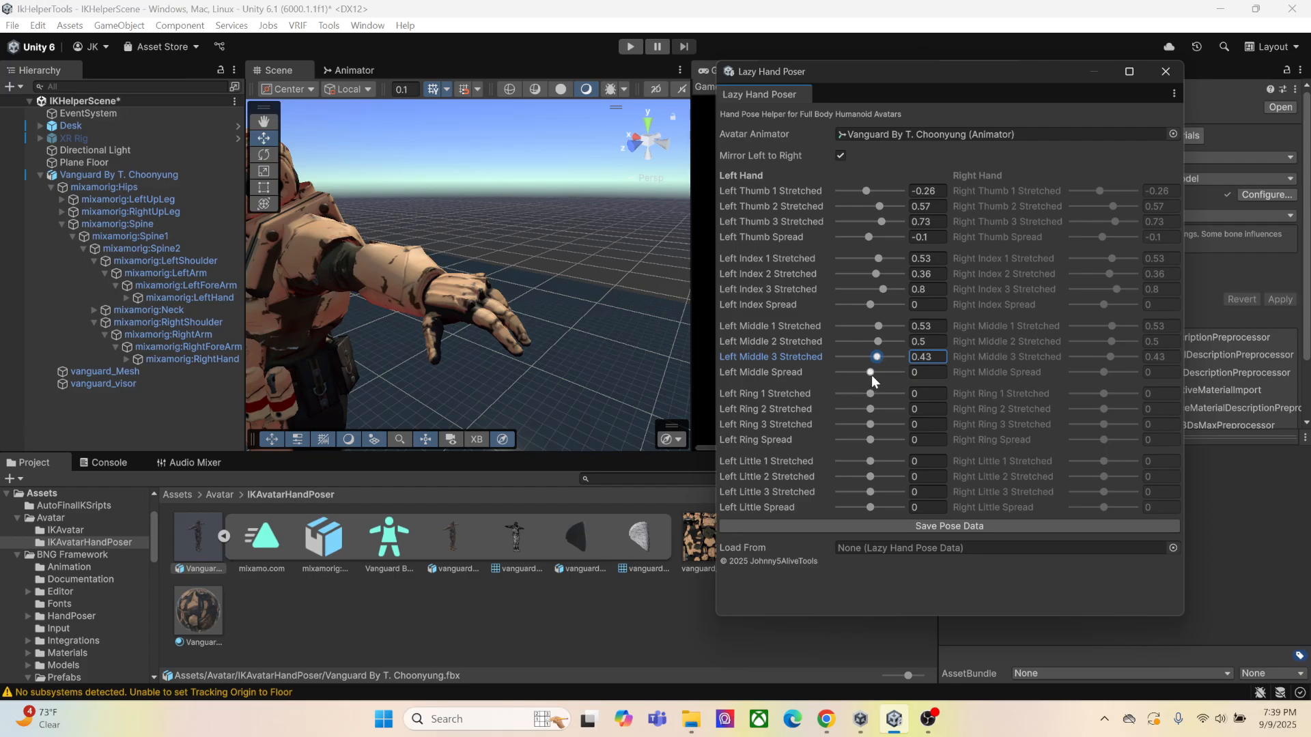
Straighten the left ring finger by setting Left Ring 1, 2 and 3 Stretched to 0.46, 0.66 and 0.7
left_click_drag(865, 394, 880, 422)
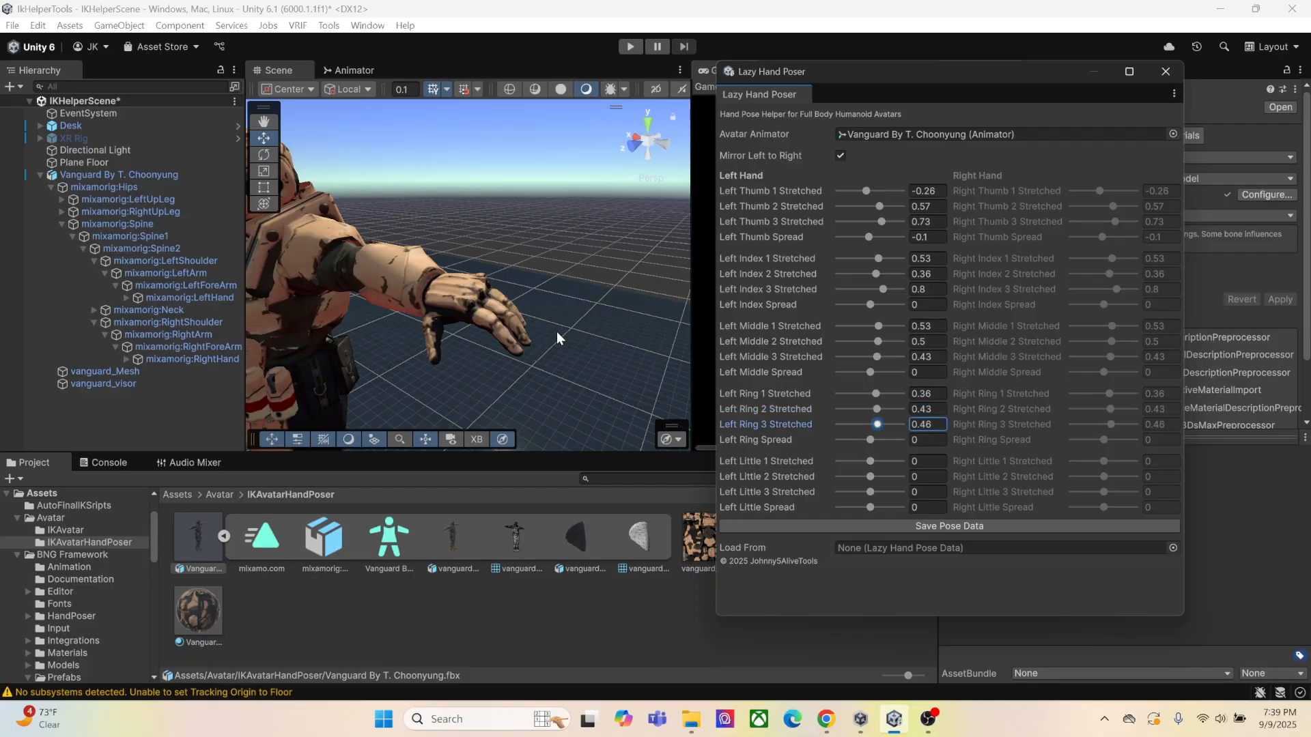
right_click_drag(556, 331, 554, 321)
middle_click_drag(554, 321, 489, 302)
right_click_drag(489, 301, 482, 302)
mouse_move(482, 302)
left_mouse_down("alt")
mouse_move(462, 282)
mouse_move(464, 298)
left_mouse_up("alt")
middle_click_drag(464, 298, 522, 276)
left_click_drag(522, 275, 471, 249, "alt")
middle_click_drag(471, 249, 475, 273)
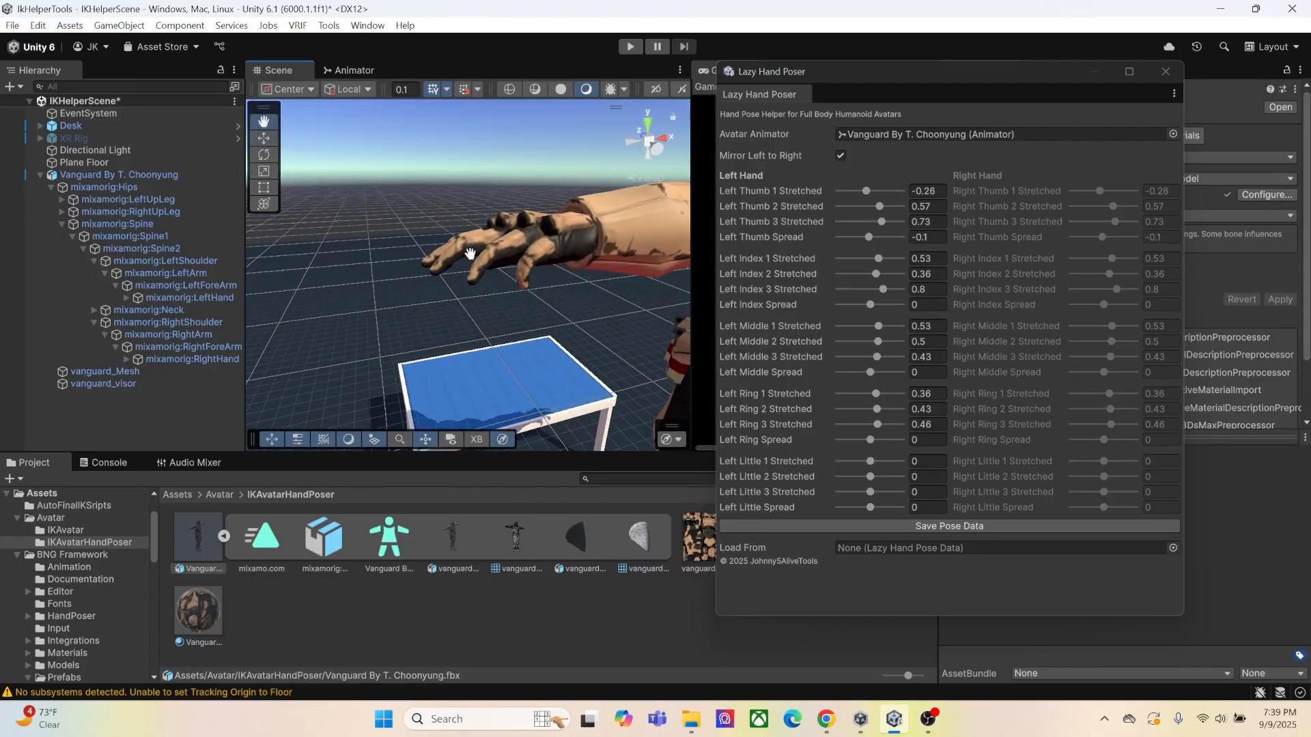
left_click_drag(876, 395, 881, 411)
left_click(878, 410)
left_click(881, 427)
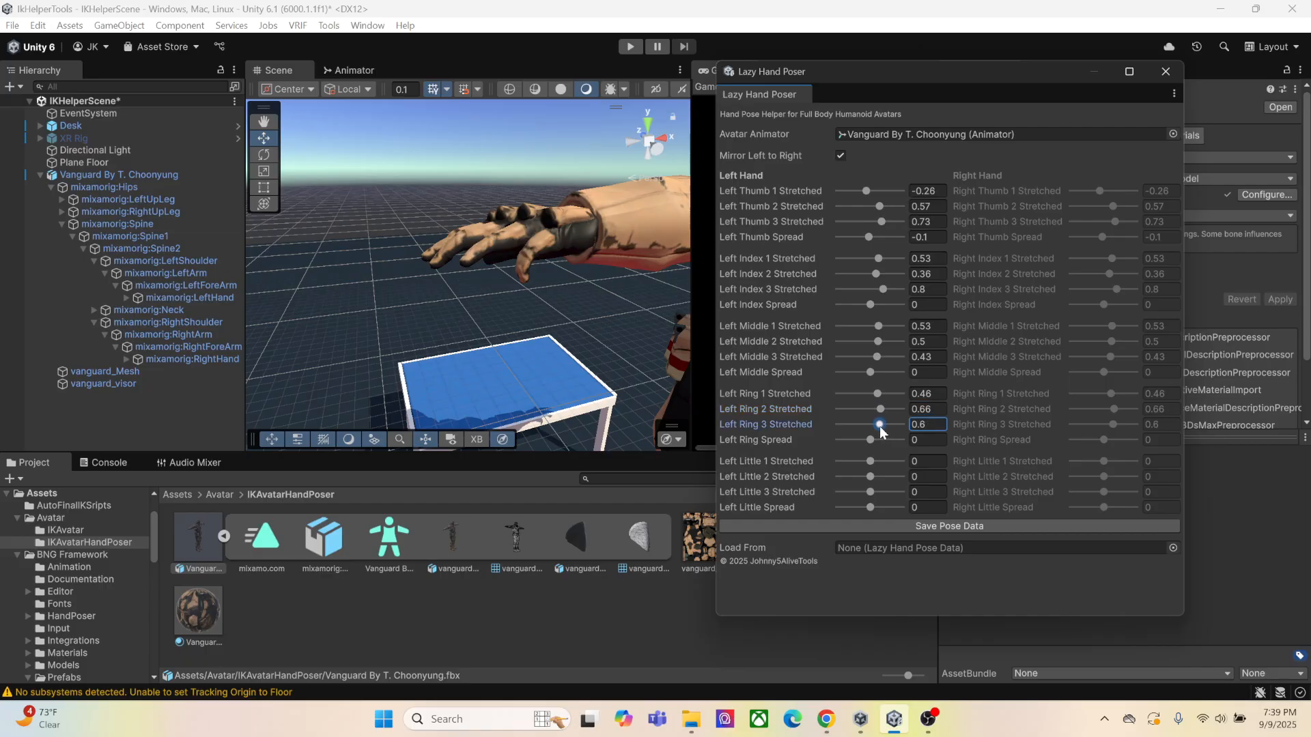
Straighten the left little finger by setting Left Little 1, 2 and 3 Stretched to 0.46, 0.53 and 0.53
left_click_drag(872, 462, 881, 461)
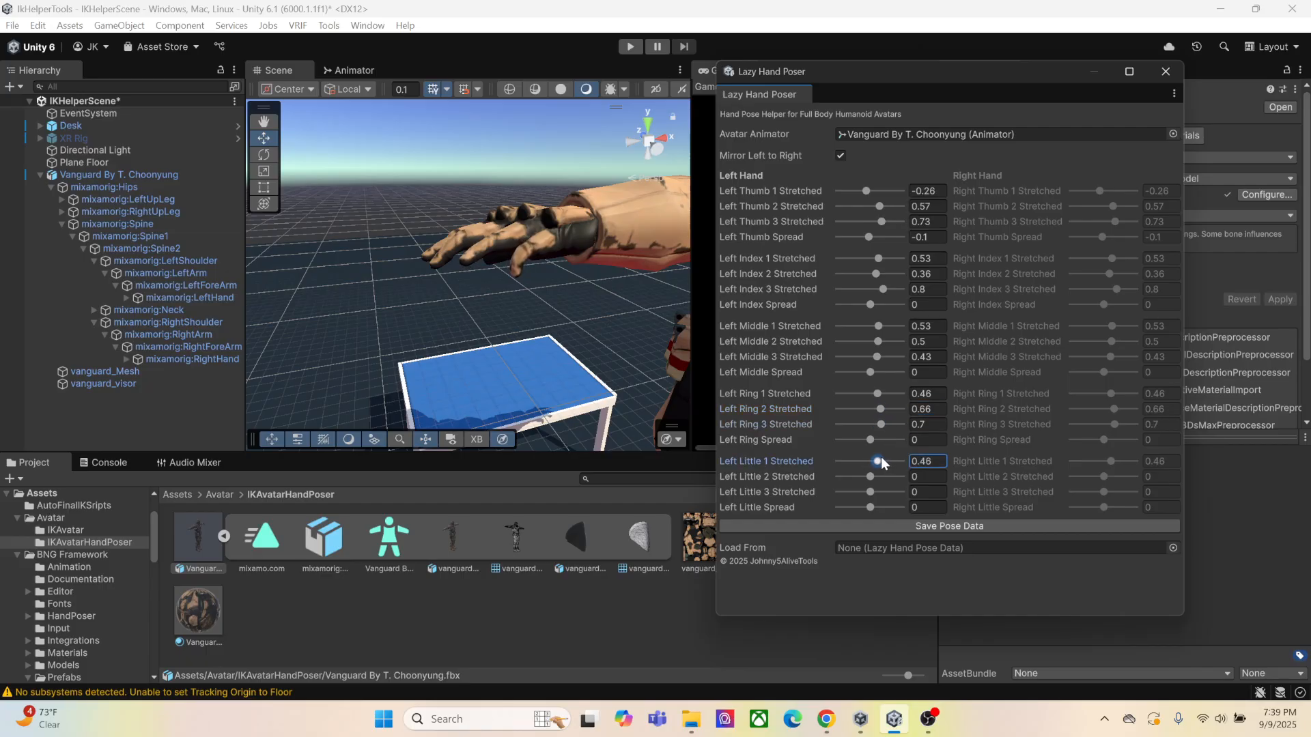
left_click(877, 476)
left_click(879, 492)
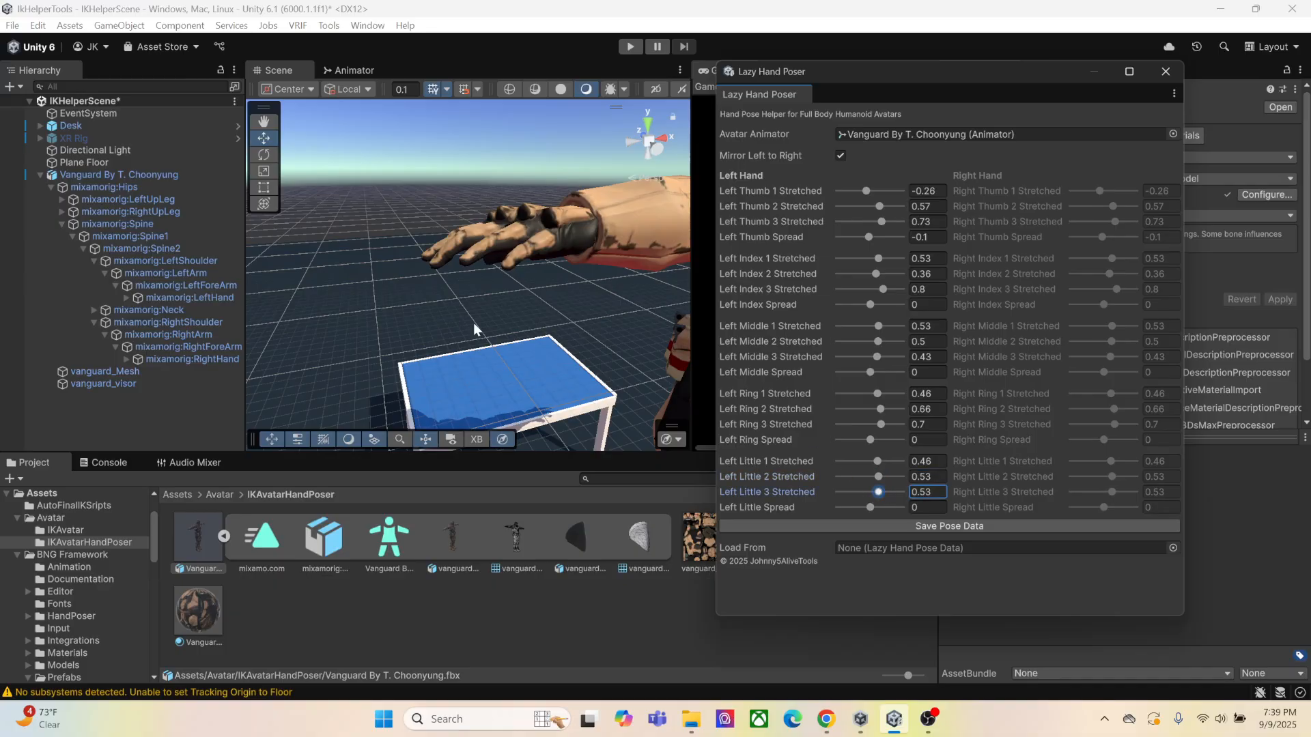
Adjust the left finger spacing with Middle Spread at 0.1, Ring Spread at -1.32 and Little Spread at -0.07
scroll(484, 280, "down", 3)
right_click_drag(483, 275, 503, 310)
middle_click_drag(503, 310, 560, 300)
right_click_drag(560, 304, 439, 316)
middle_click_drag(439, 315, 471, 308)
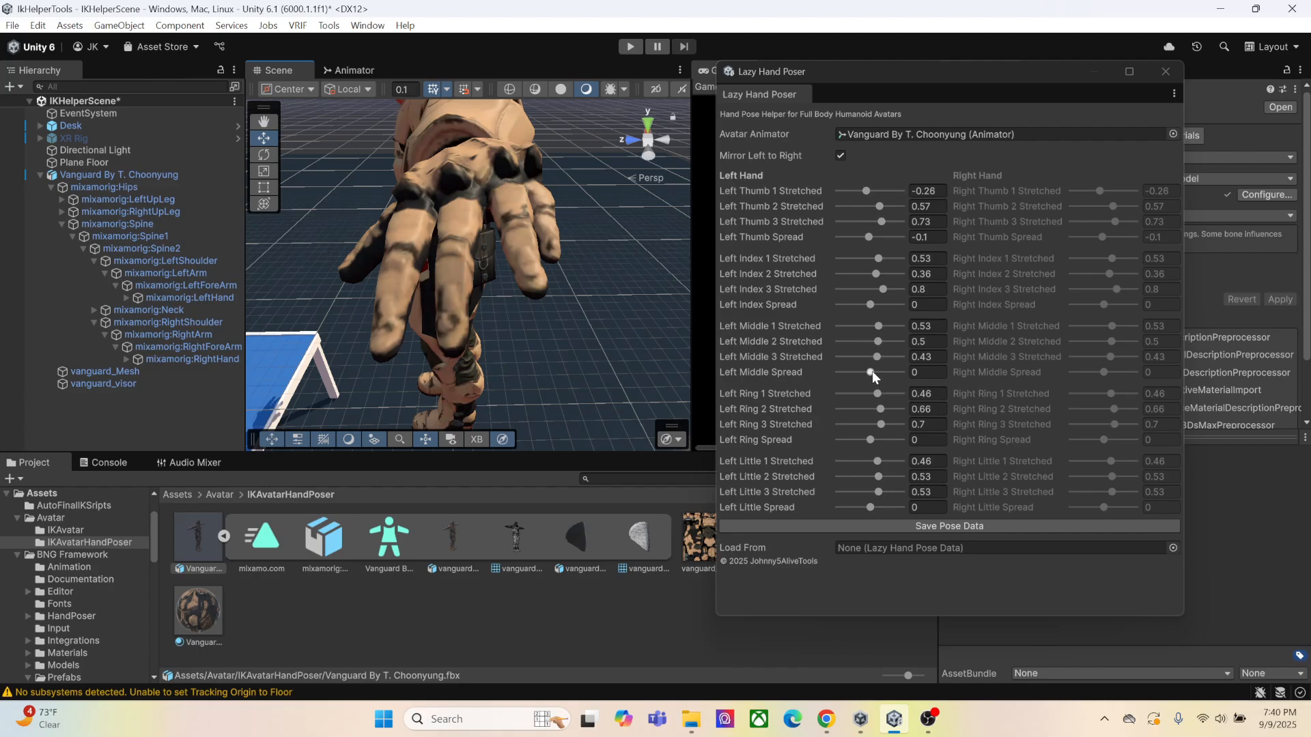
left_click_drag(871, 371, 874, 373)
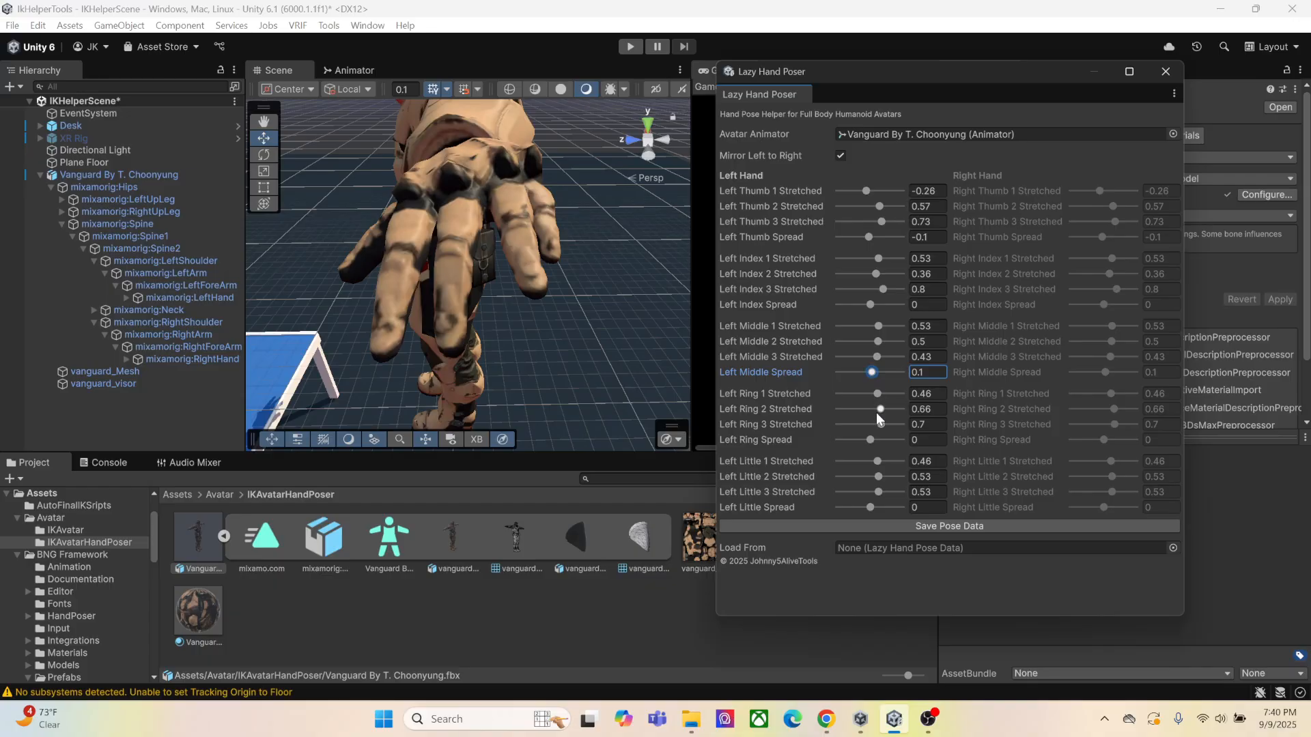
left_click_drag(874, 443, 855, 444)
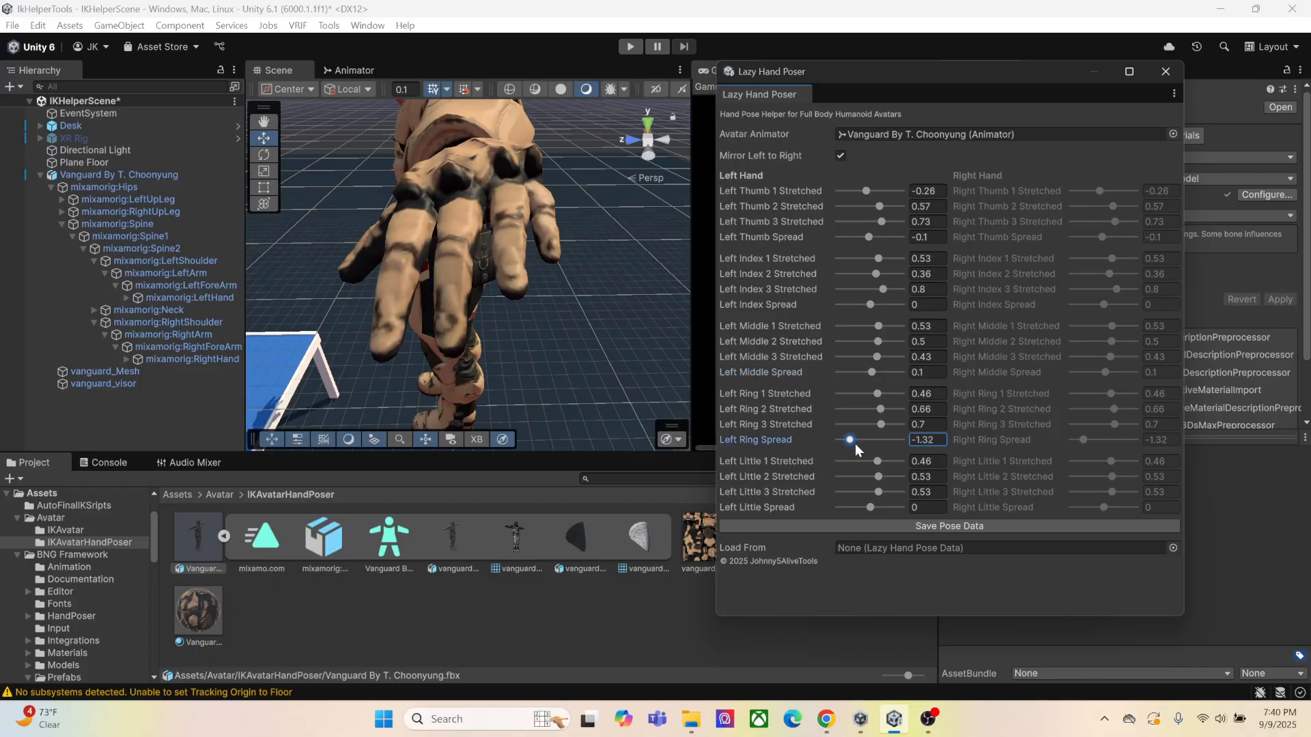
left_click_drag(871, 509, 869, 506)
Examine the open hand pose on both of the avatar's hands from the front and the side
right_click_drag(508, 305, 498, 229)
mouse_move(498, 284)
middle_mouse_down()
mouse_move(495, 258)
mouse_move(492, 272)
middle_mouse_up()
right_click_drag(491, 272, 588, 322)
scroll(405, 287, "down", 2)
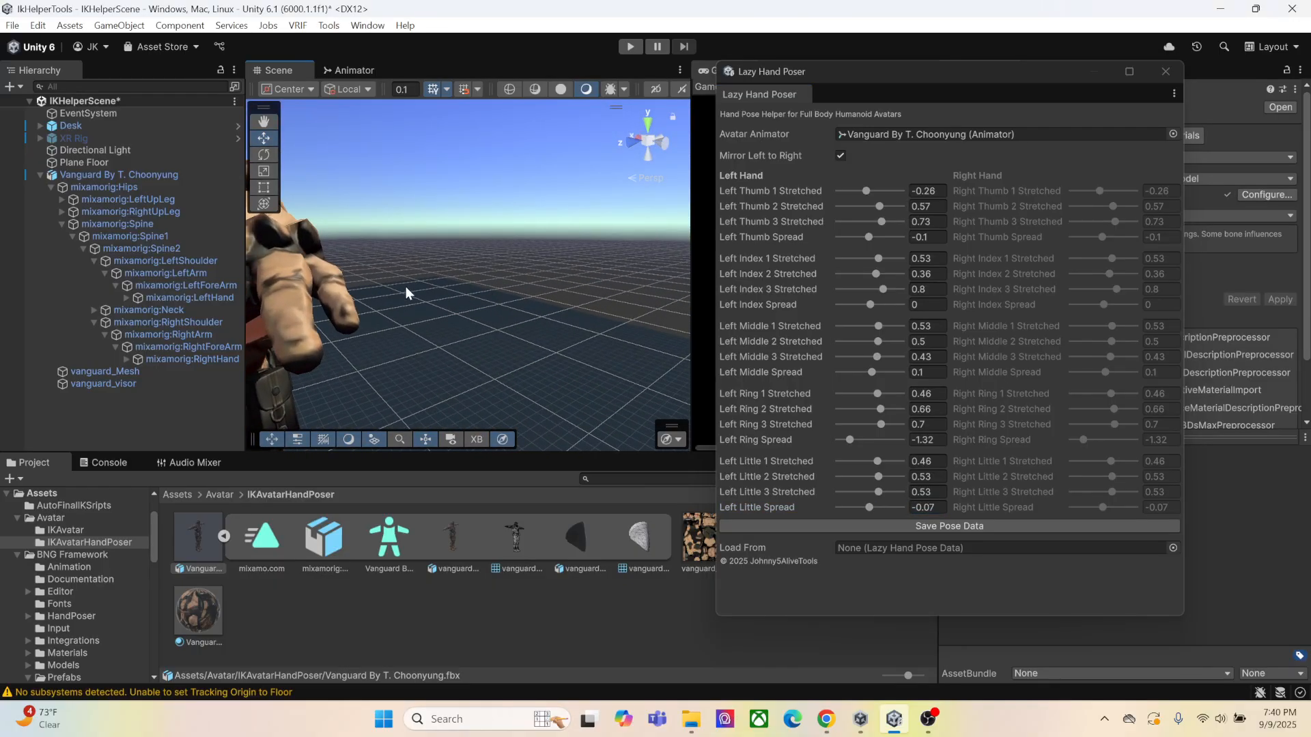
middle_click_drag(406, 287, 453, 281)
scroll(453, 283, "down", 4)
right_click_drag(448, 285, 567, 301)
right_click_drag(408, 317, 430, 291)
middle_click_drag(437, 295, 531, 295)
scroll(542, 288, "down", 5)
right_click_drag(542, 288, 441, 283)
middle_click_drag(441, 283, 500, 297)
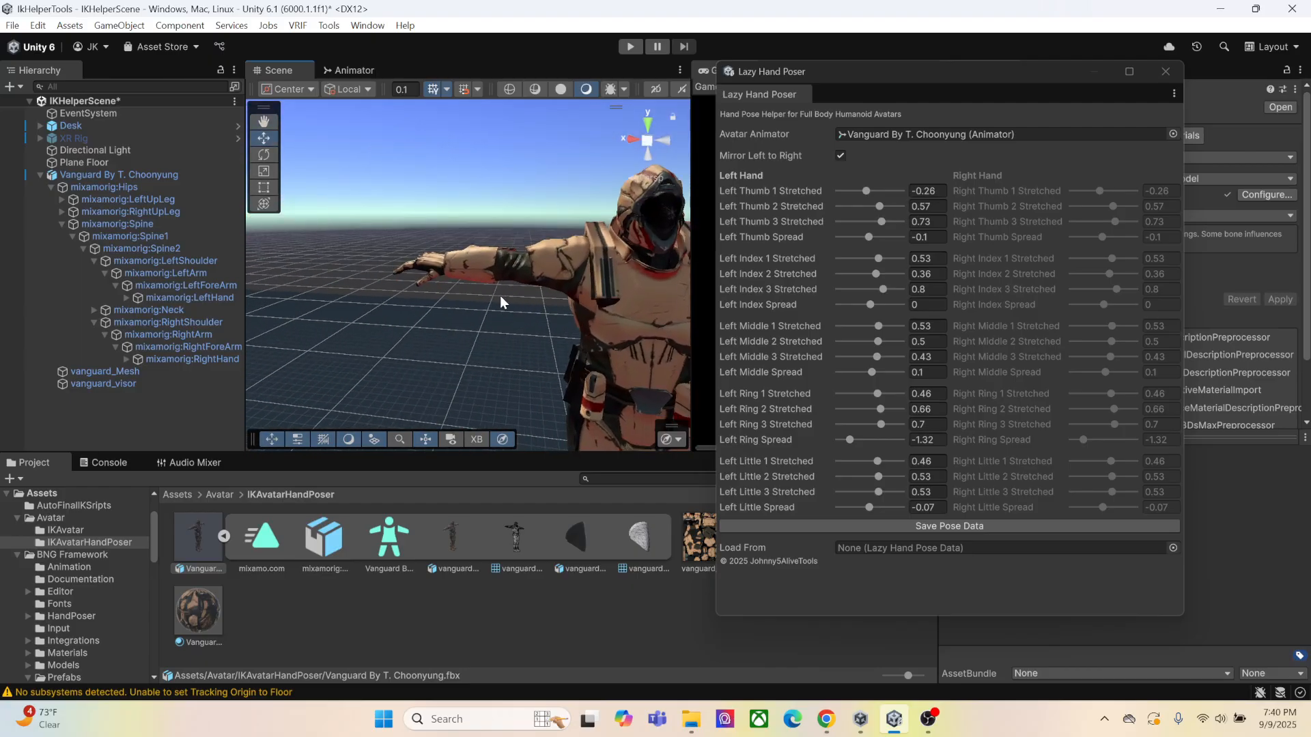
right_click_drag(500, 296, 425, 297)
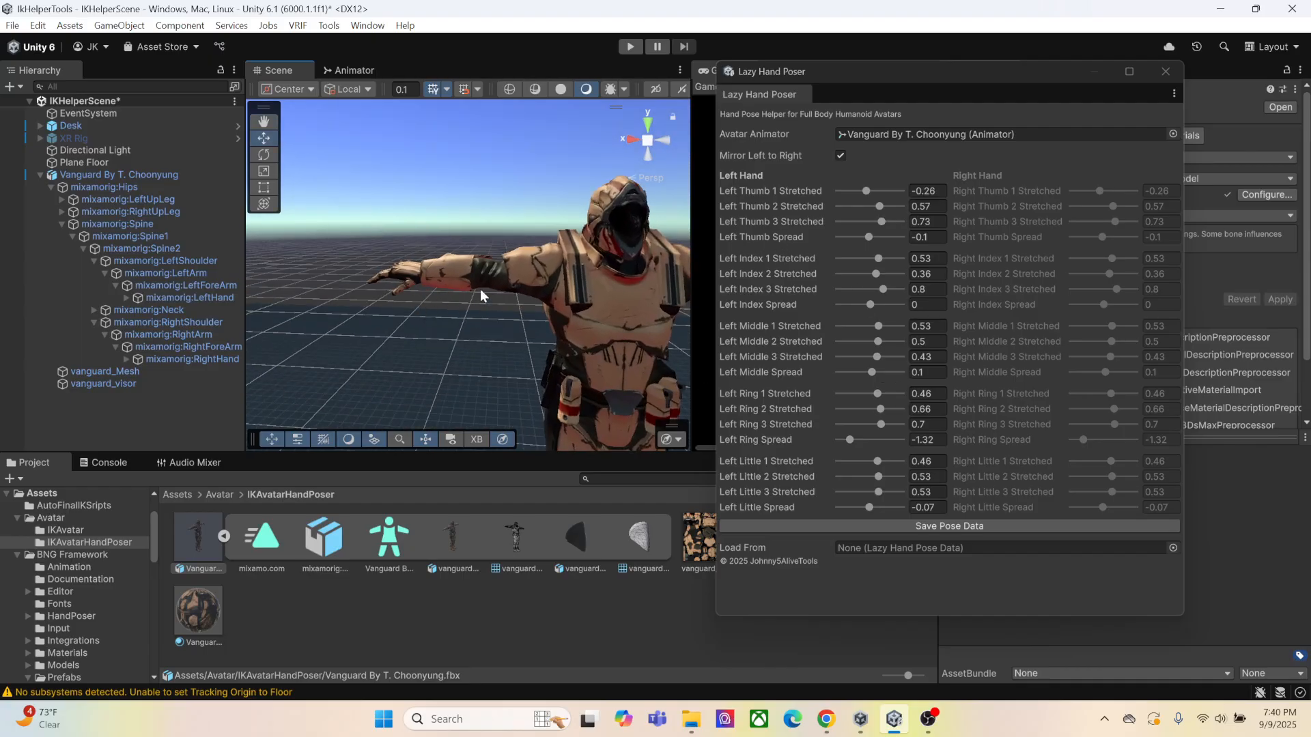
middle_click_drag(580, 307, 483, 309)
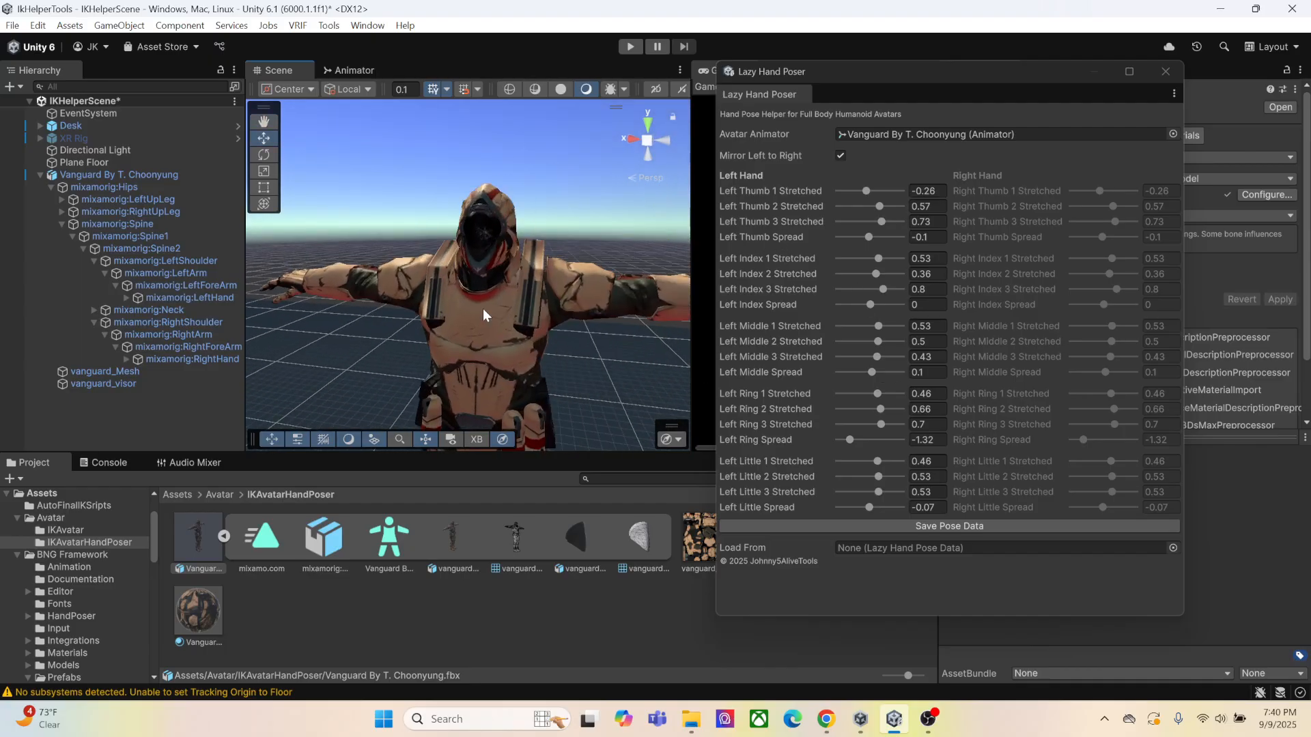
right_click_drag(601, 317, 520, 335)
middle_click_drag(570, 330, 519, 321)
right_click_drag(614, 337, 546, 324)
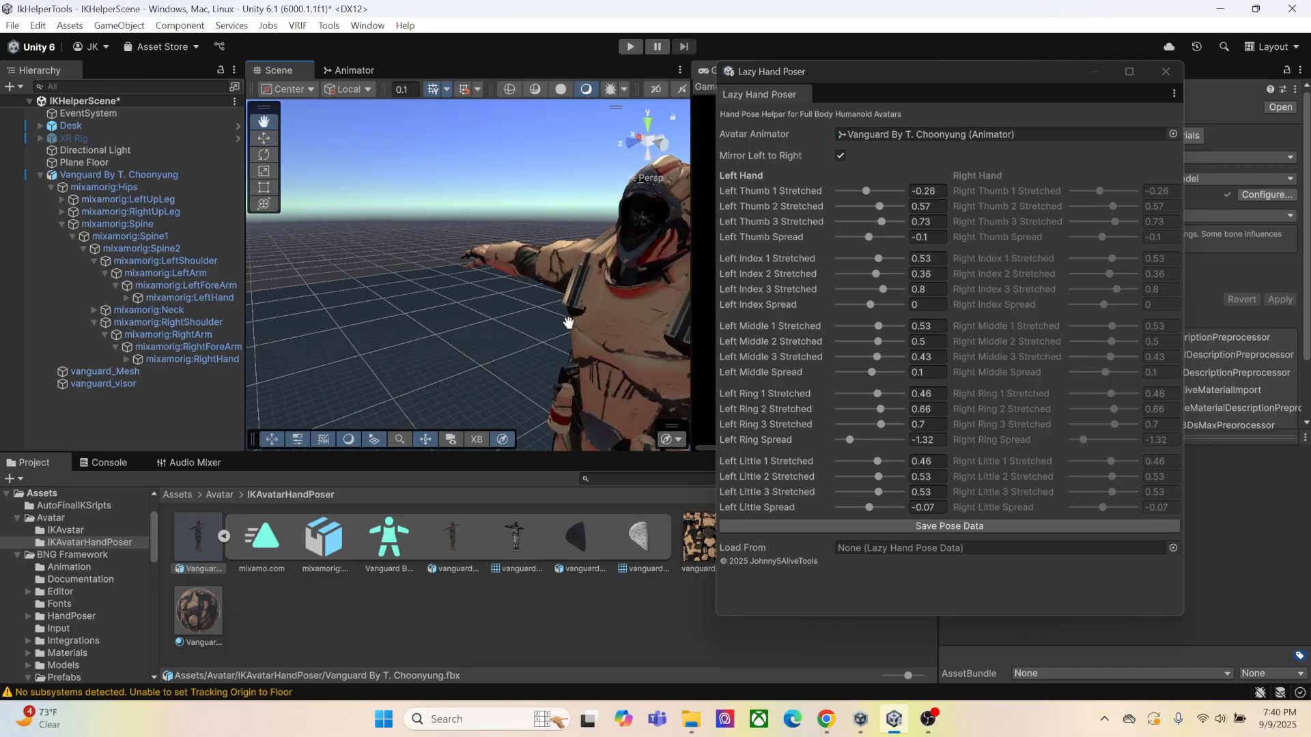
middle_click_drag(570, 321, 501, 308)
right_click_drag(540, 311, 469, 323)
middle_click_drag(529, 306, 483, 298)
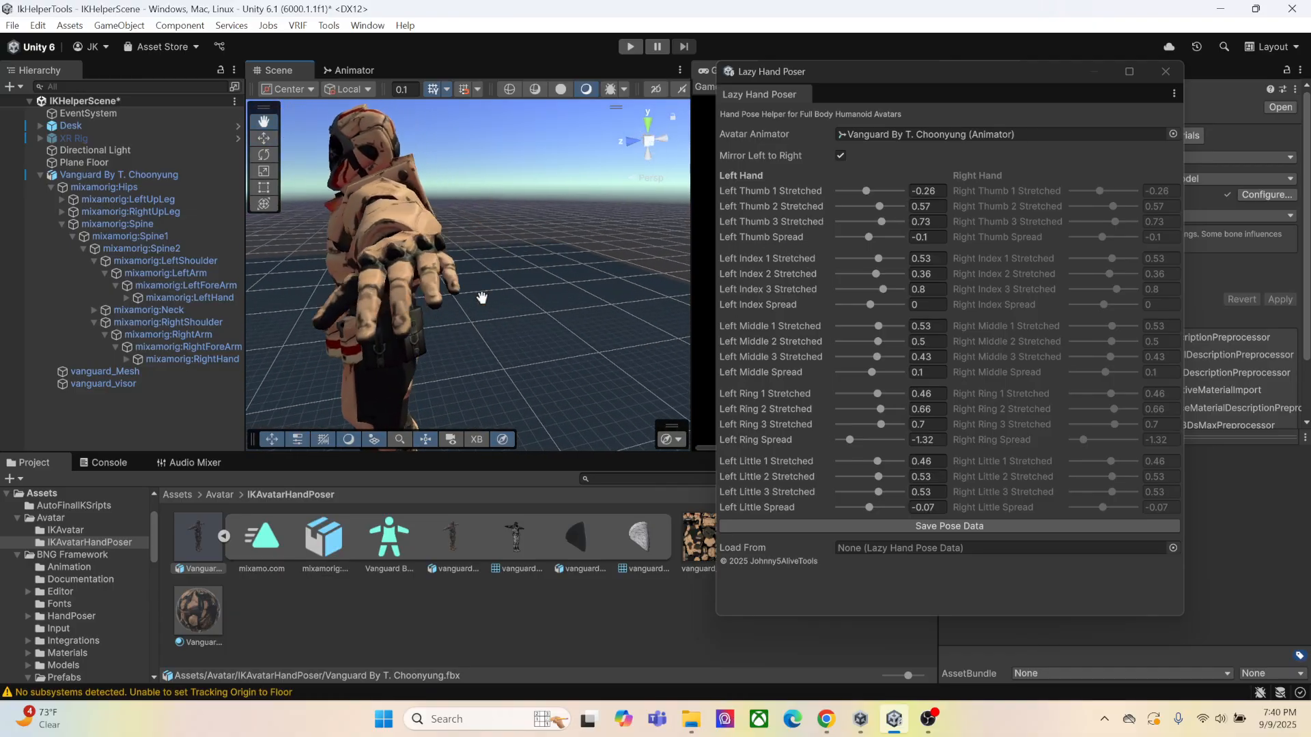
right_click_drag(533, 301, 488, 301)
middle_click_drag(502, 301, 488, 316)
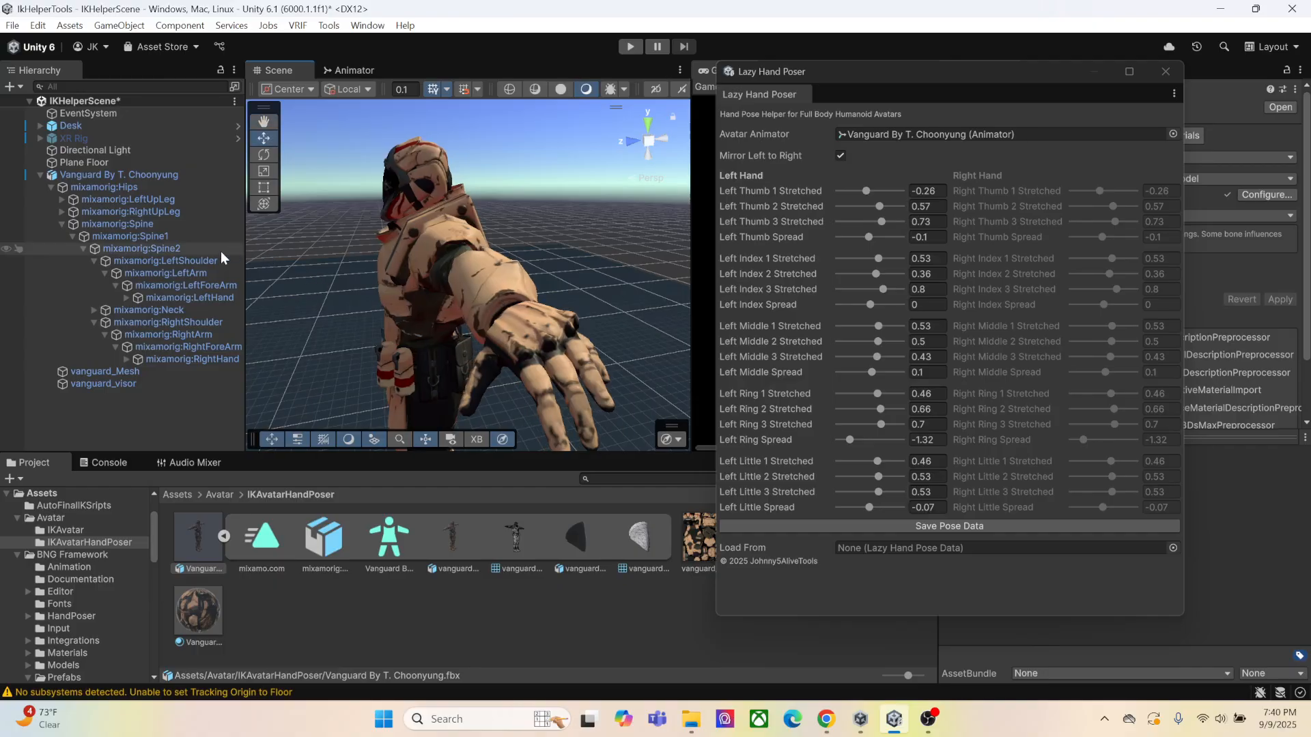
Save the pose of mixamorig:LeftHand from its Hand Poser as IKLeftHandOpen
left_click(175, 298)
left_click_drag(1028, 67, 656, 63)
left_click(1106, 342)
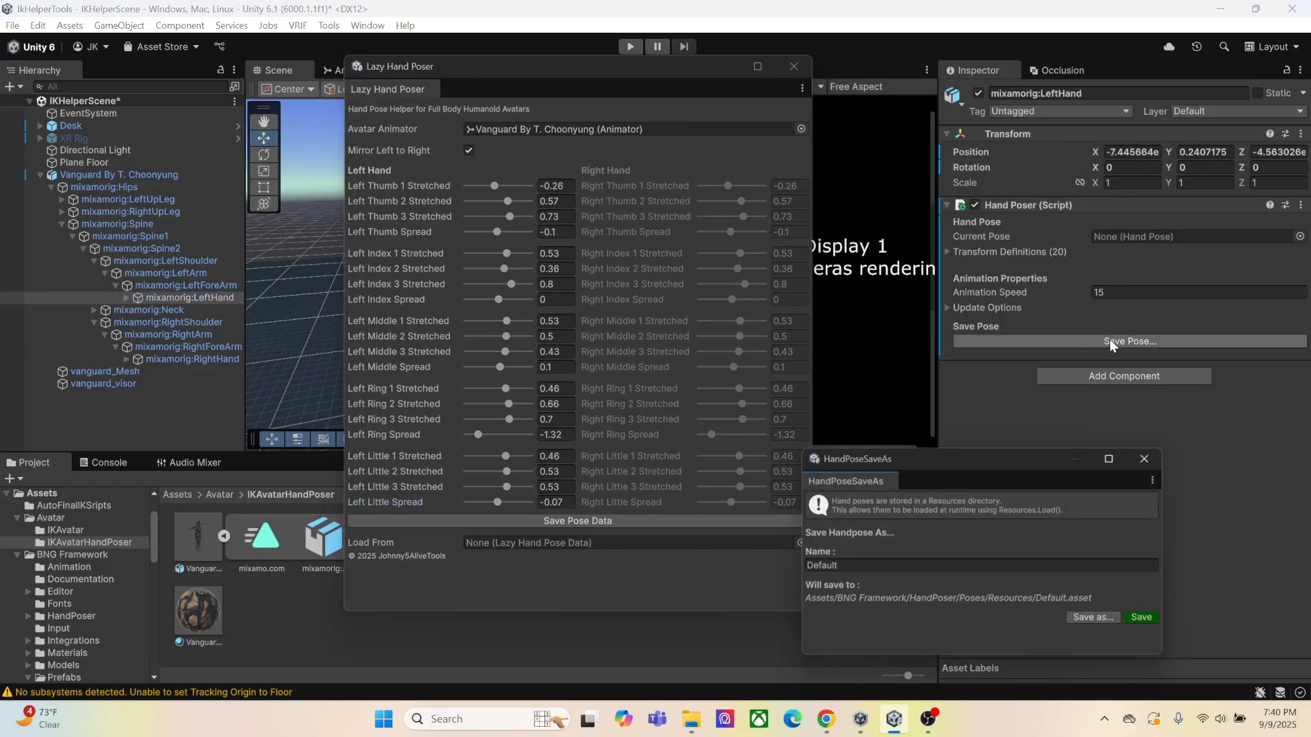
left_click(864, 566)
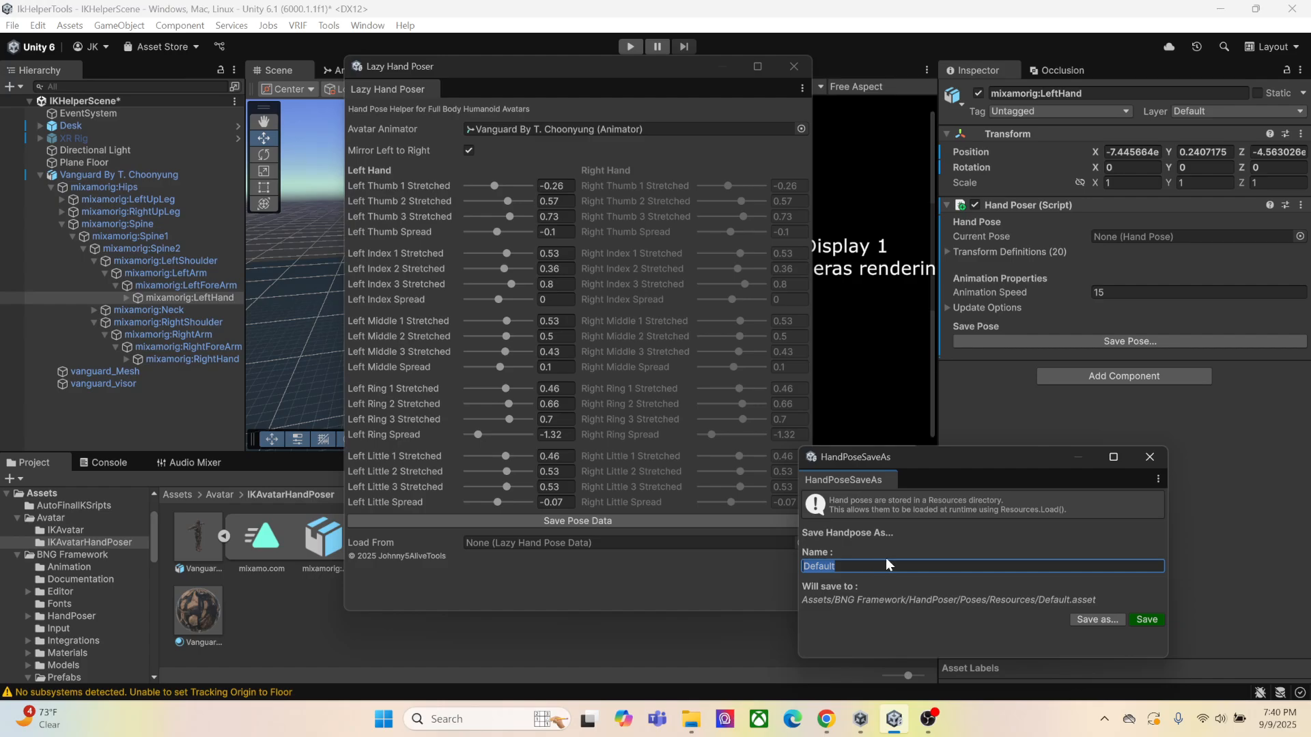
type("IK")
type("LeftHand")
type("0")
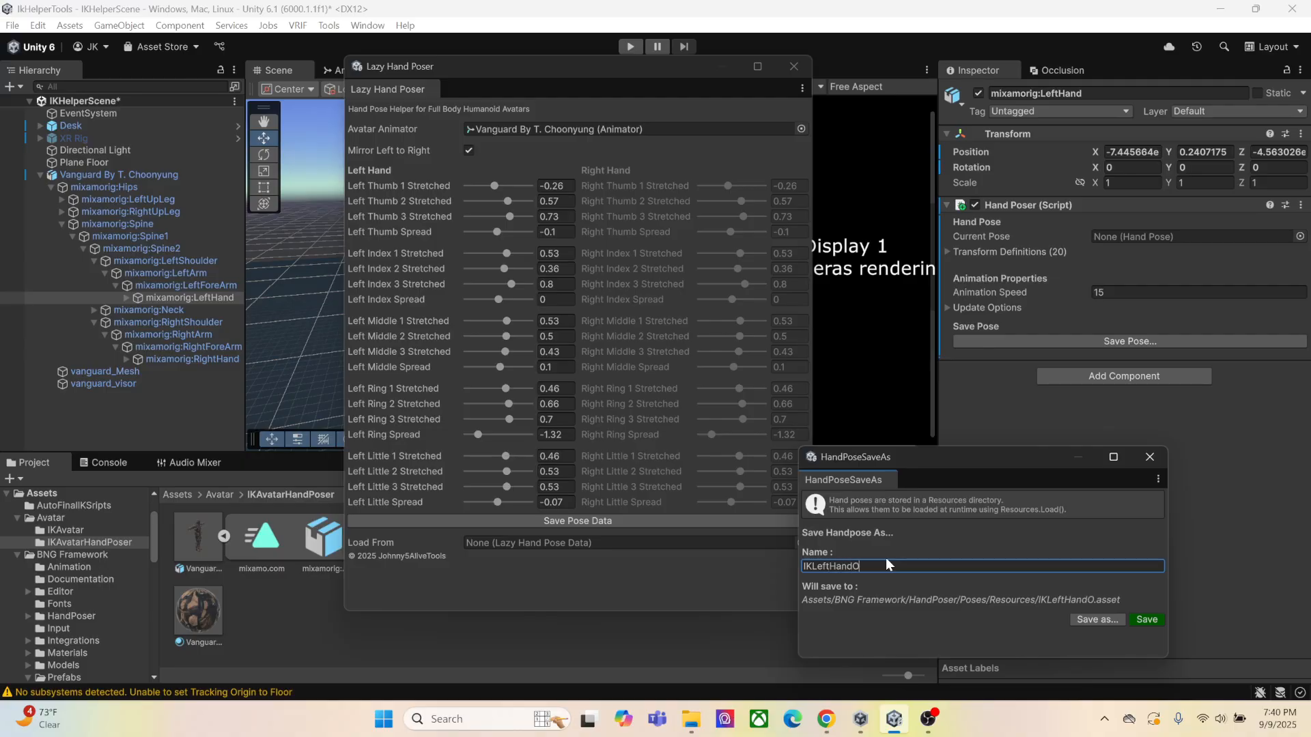
type("c")
type("pen")
left_click(1148, 620)
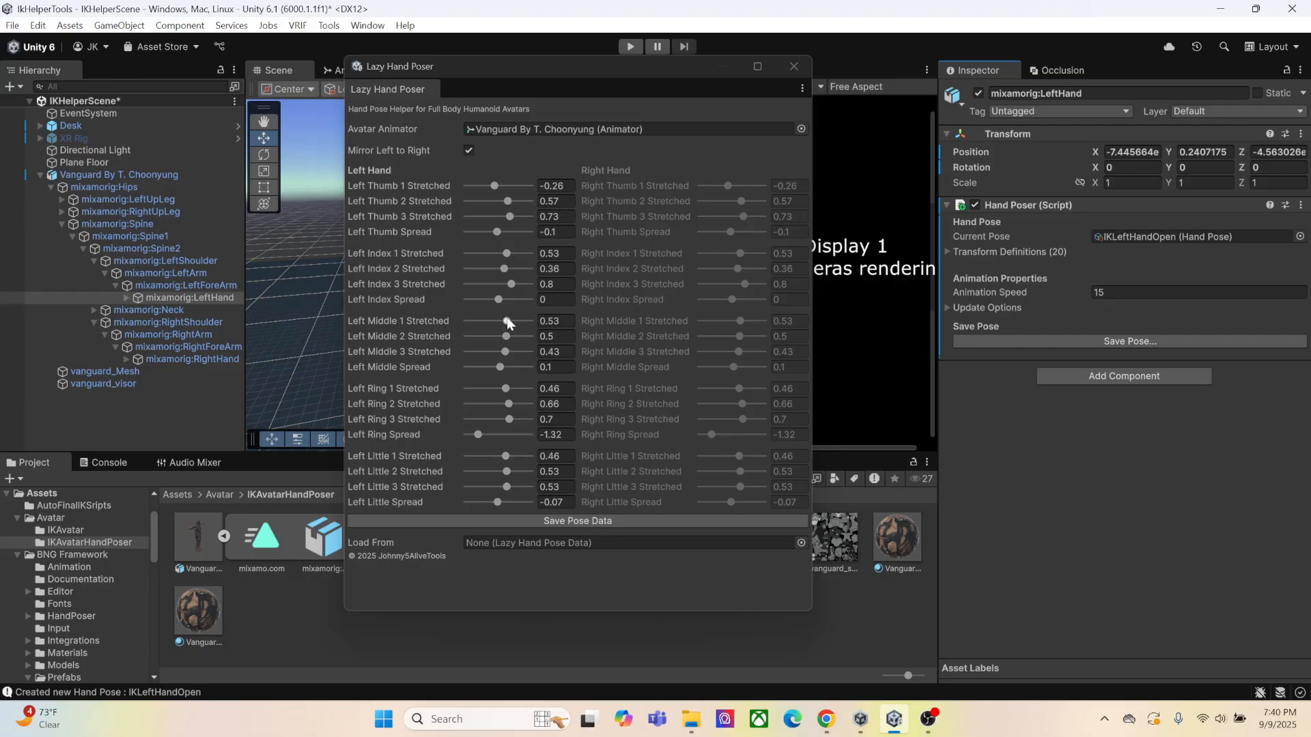
Save the pose of mixamorig:RightHand from its Hand Poser as IkRightHandOpen
left_click(191, 361)
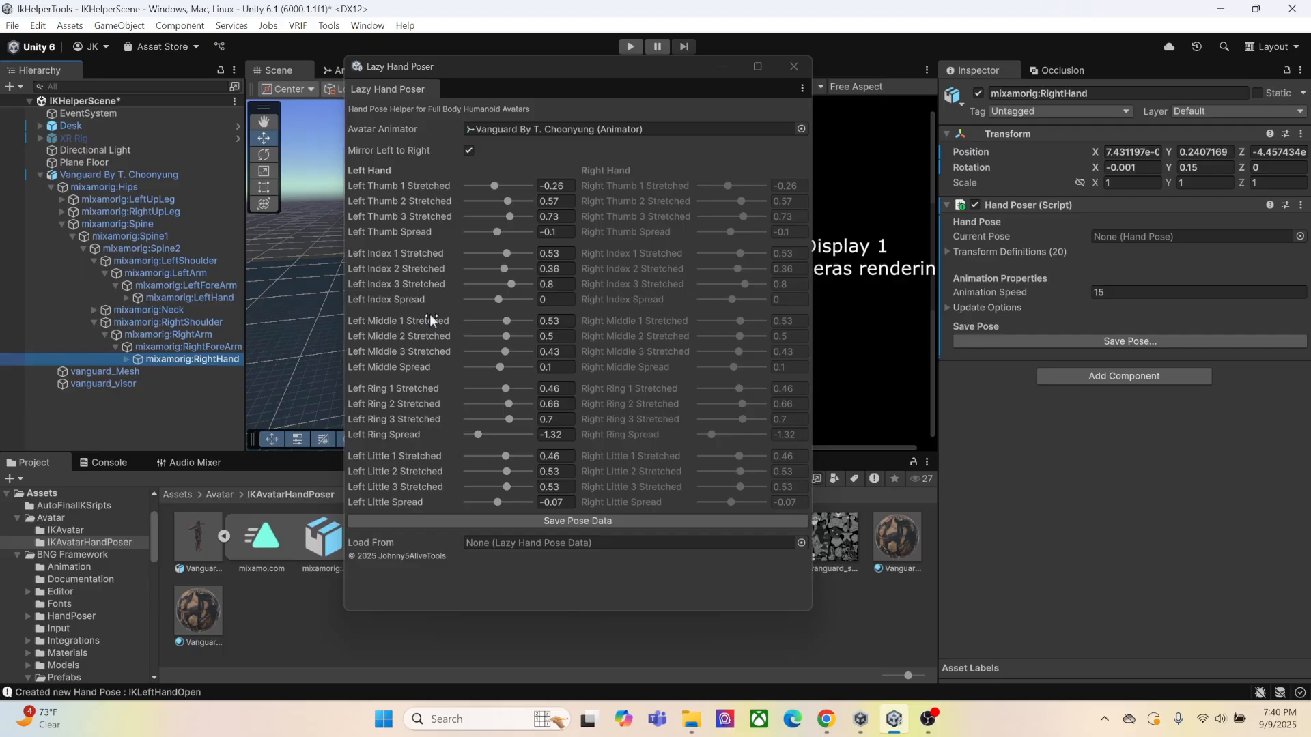
left_click(1129, 341)
left_click(915, 564)
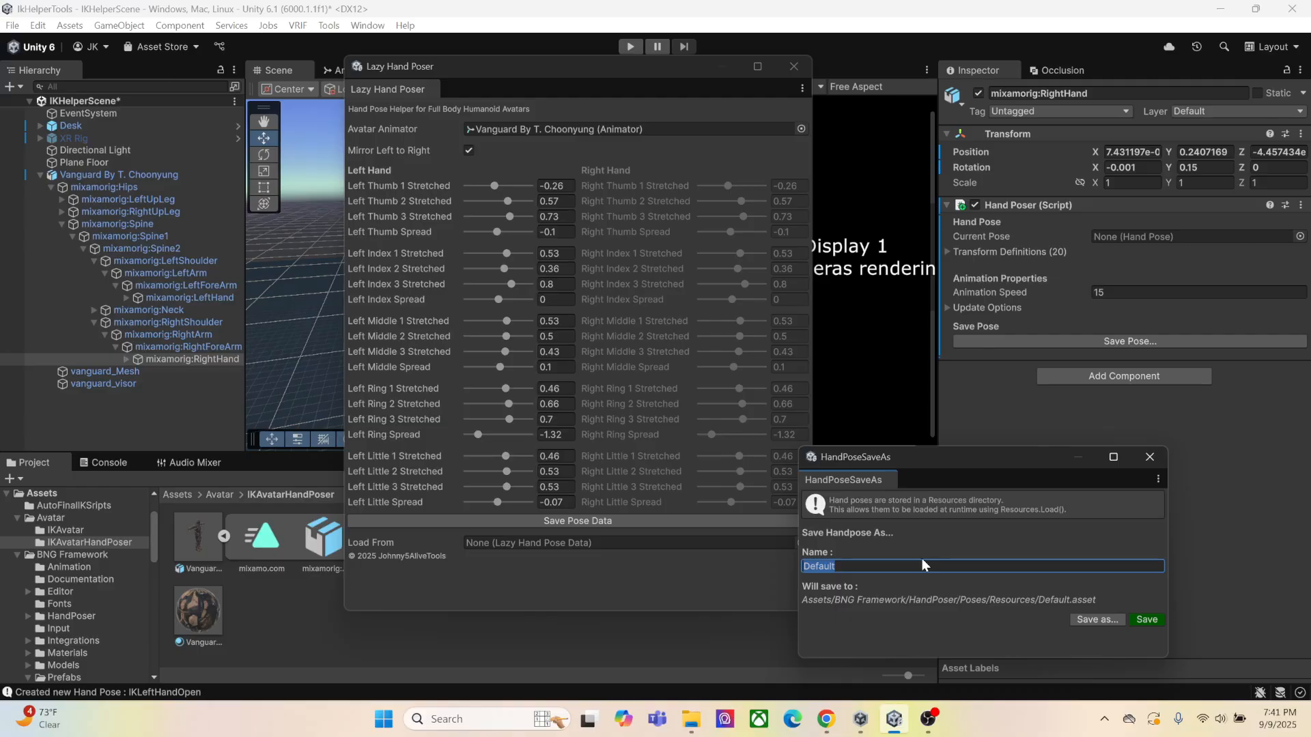
type("IkRightHandOpen")
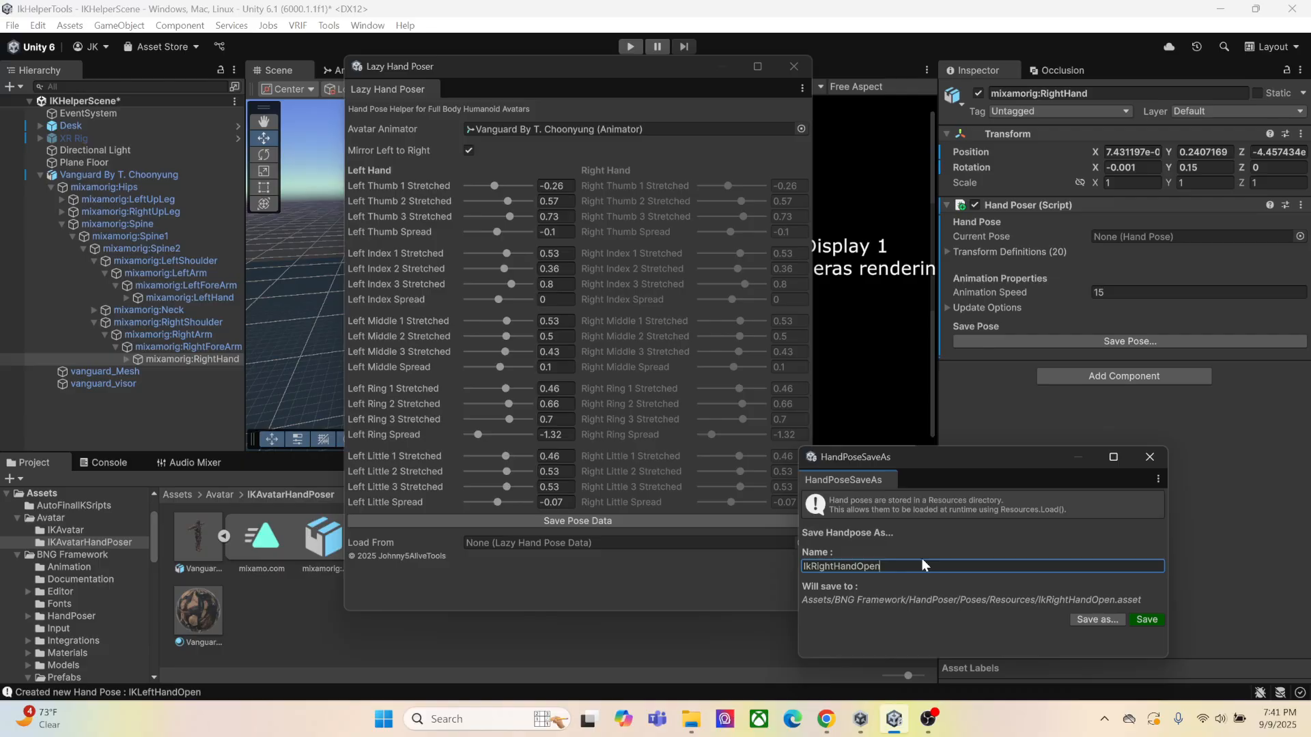
left_click(1156, 623)
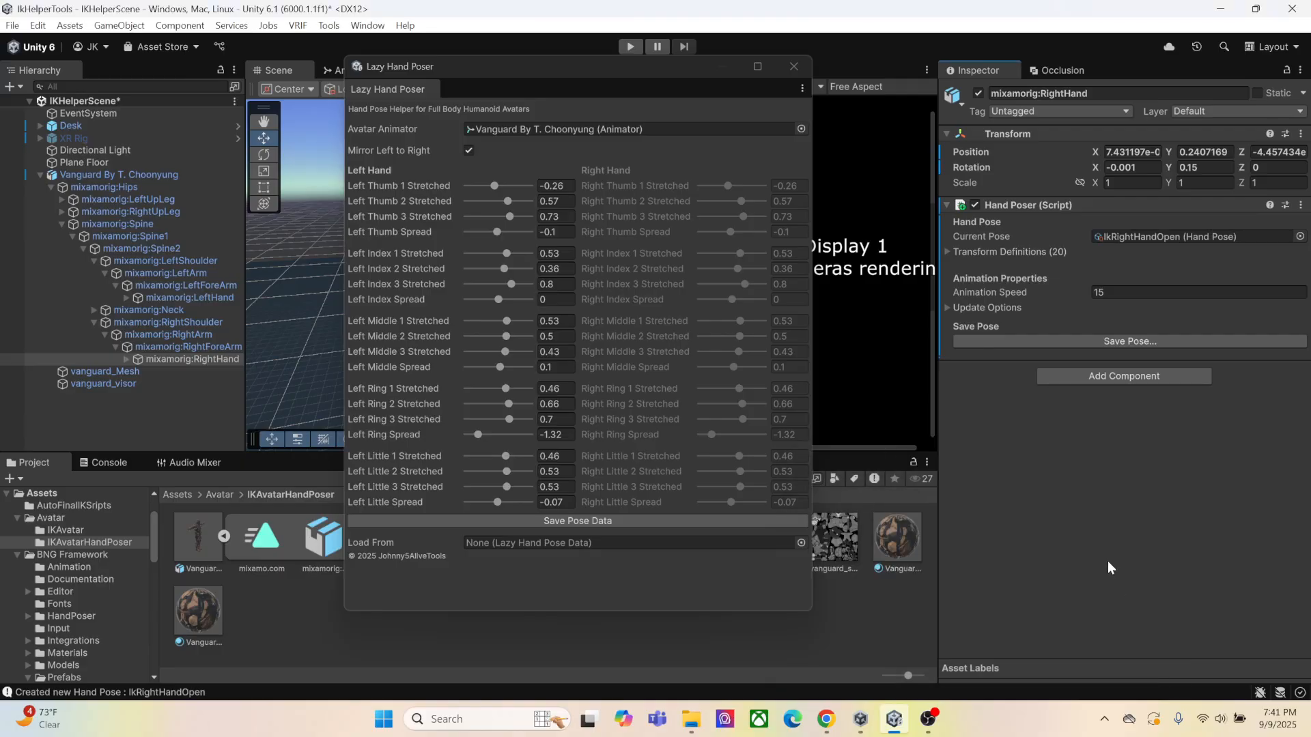
Bend the left thumb and index finger with Thumb 1 Stretched at -0.62 and Index 1, 2 and 3 Stretched at -1.21, -0.98 and -0.95
left_click_drag(597, 71, 1032, 65)
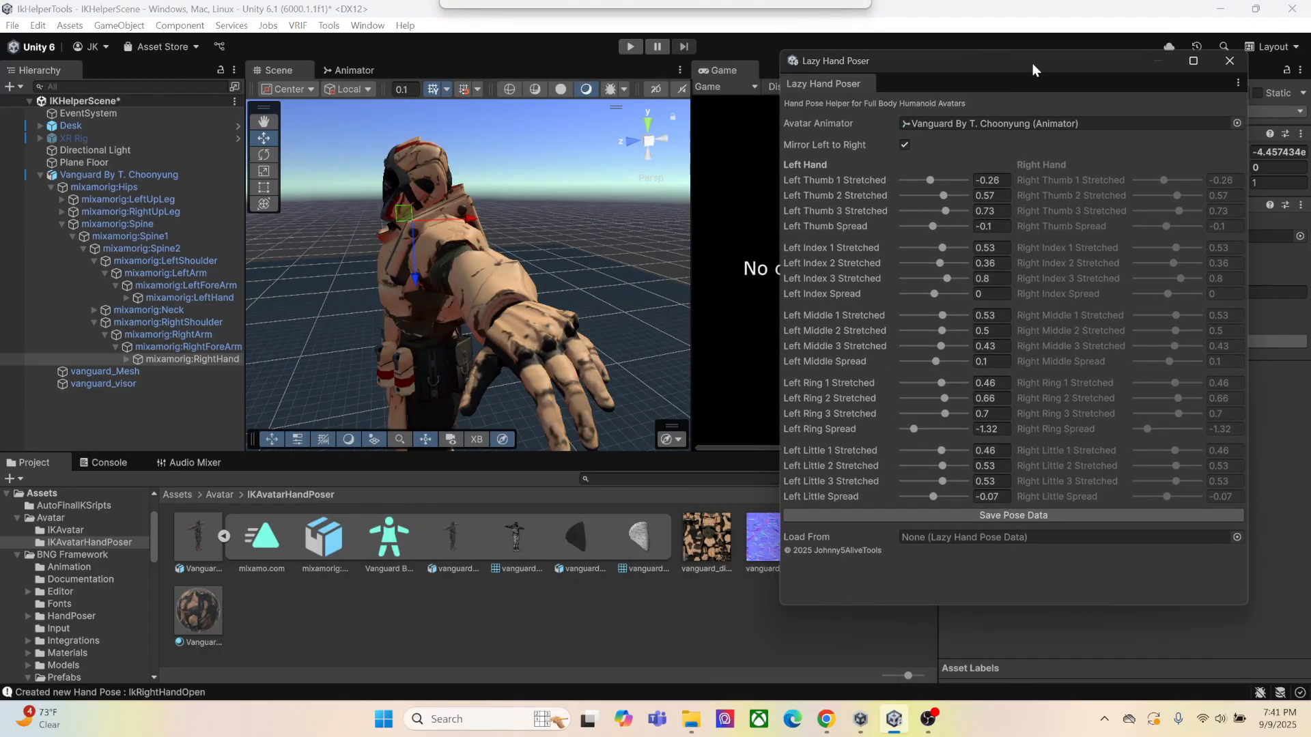
left_click_drag(476, 254, 504, 252, "alt")
mouse_move(504, 253)
middle_mouse_down()
mouse_move(492, 244)
mouse_move(489, 271)
middle_mouse_up()
left_click_drag(929, 180, 923, 181)
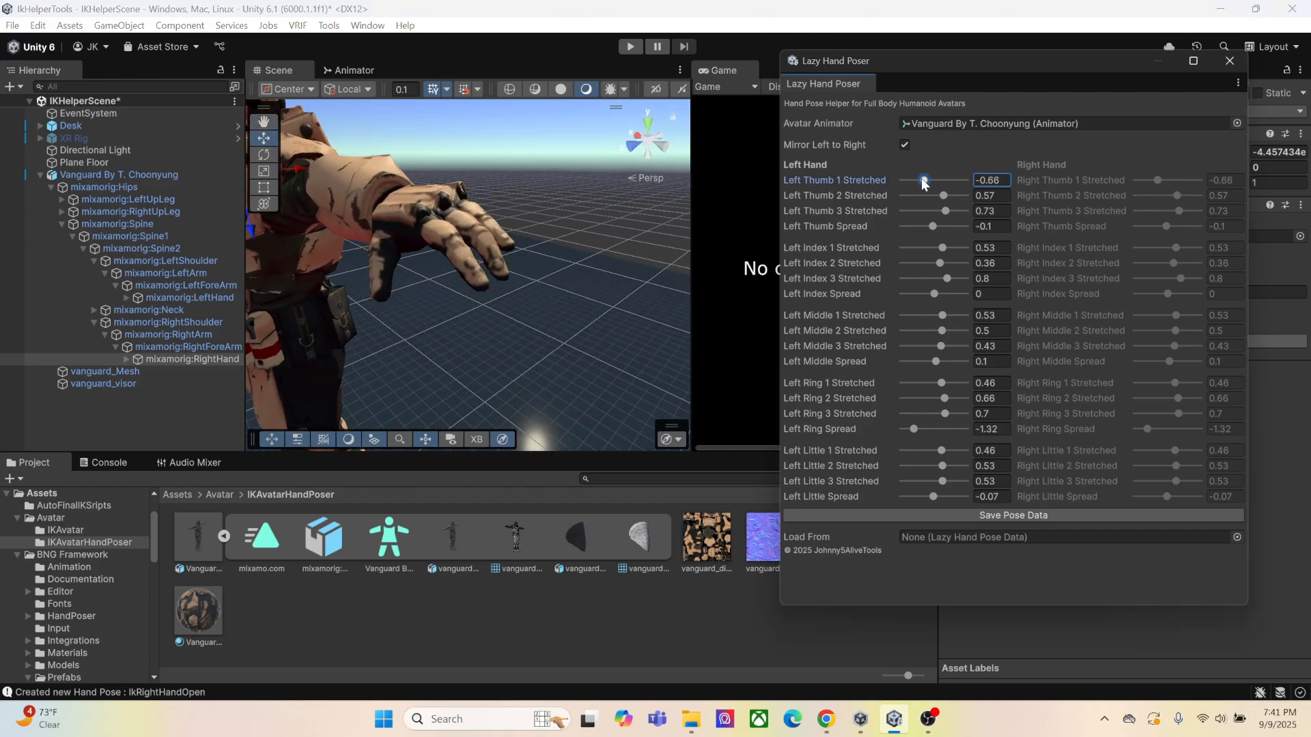
left_click_drag(941, 247, 928, 280)
scroll(355, 287, "up", 3)
left_click_drag(341, 286, 463, 229, "alt")
left_click_drag(942, 316, 938, 319)
mouse_move(931, 247)
left_mouse_down()
mouse_move(917, 284)
mouse_move(916, 254)
mouse_move(914, 267)
left_mouse_up()
left_click_drag(574, 292, 571, 281, "alt")
middle_click_drag(570, 281, 557, 295)
Set Left Middle 1 Stretched to -1.05 and readjust Left Index 2 Stretched to -0.62
left_click_drag(939, 315, 918, 314)
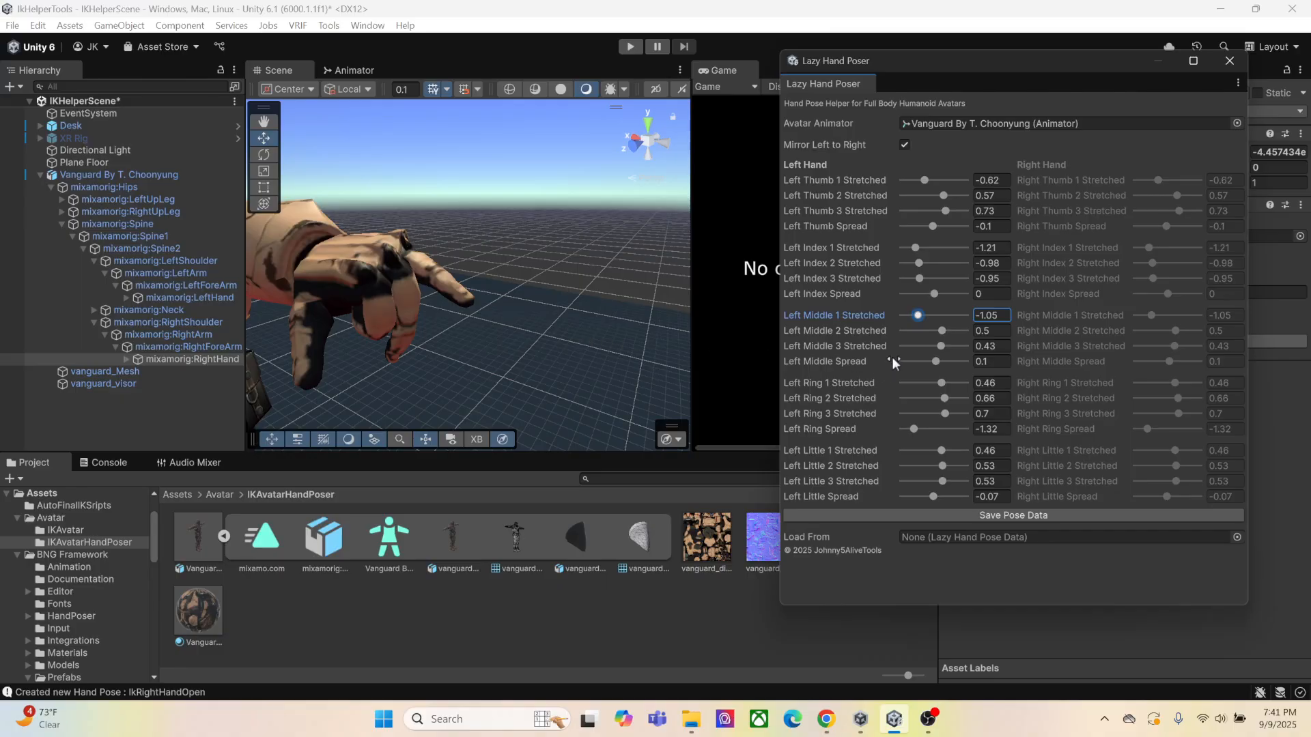
scroll(427, 329, "down", 5)
right_click_drag(523, 301, 578, 306)
scroll(531, 272, "up", 5)
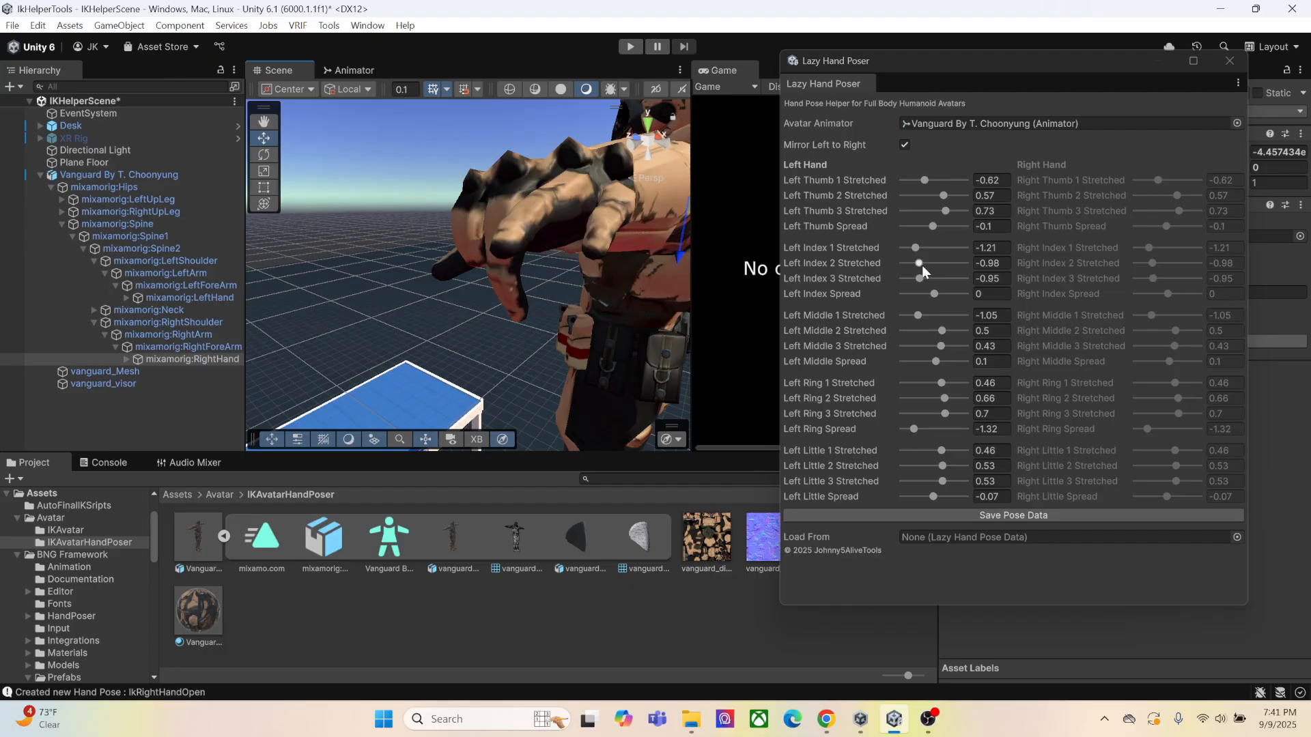
left_click_drag(923, 266, 928, 272)
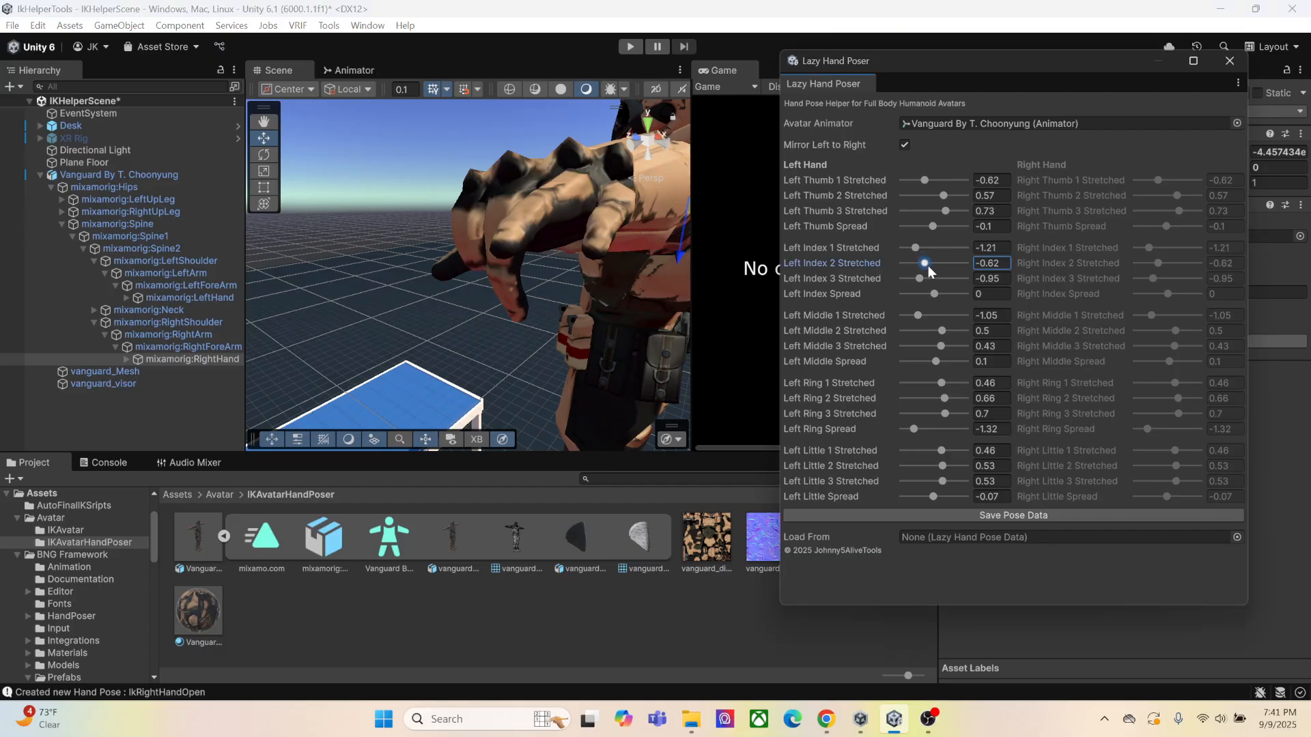
Curl the left middle finger with Middle 2 Stretched at -1.08 and Middle 3 Stretched at -0.88
left_click_drag(939, 331, 920, 345)
right_click_drag(672, 345, 545, 318)
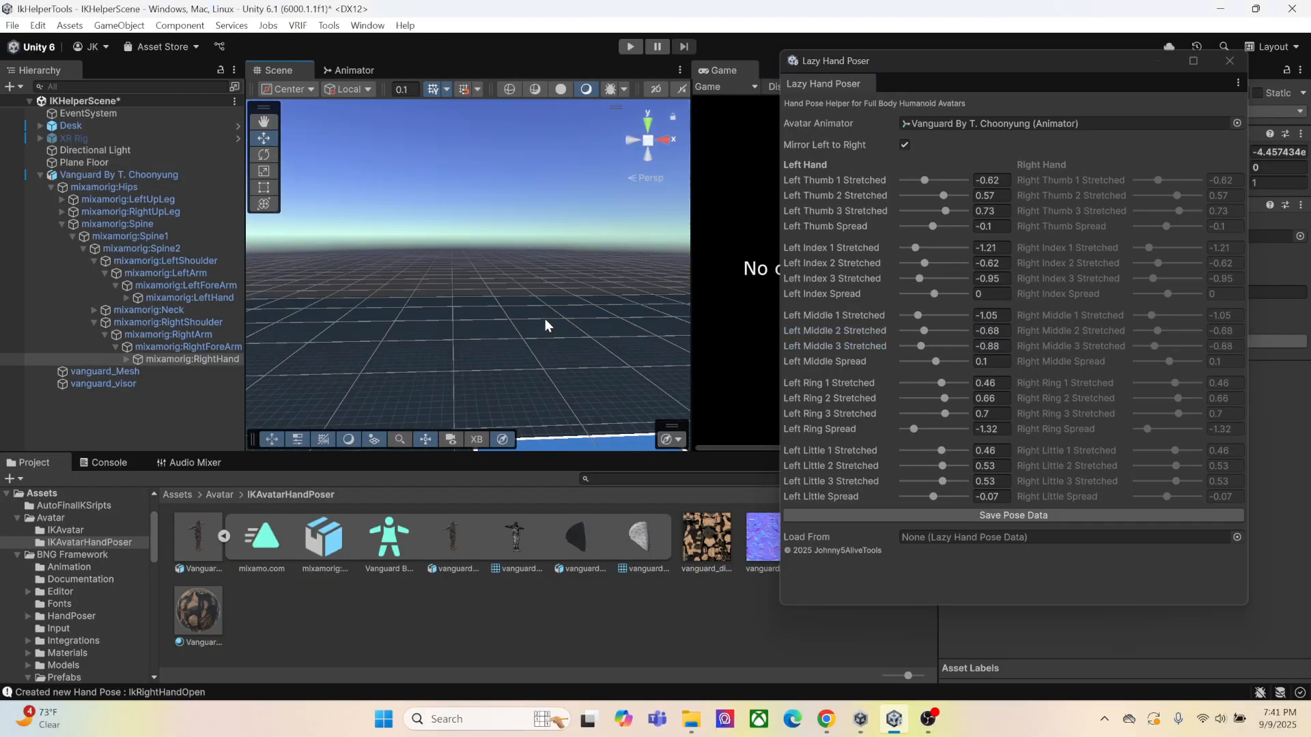
middle_click_drag(544, 318, 527, 310)
scroll(528, 309, "down", 3)
right_click_drag(529, 309, 518, 276)
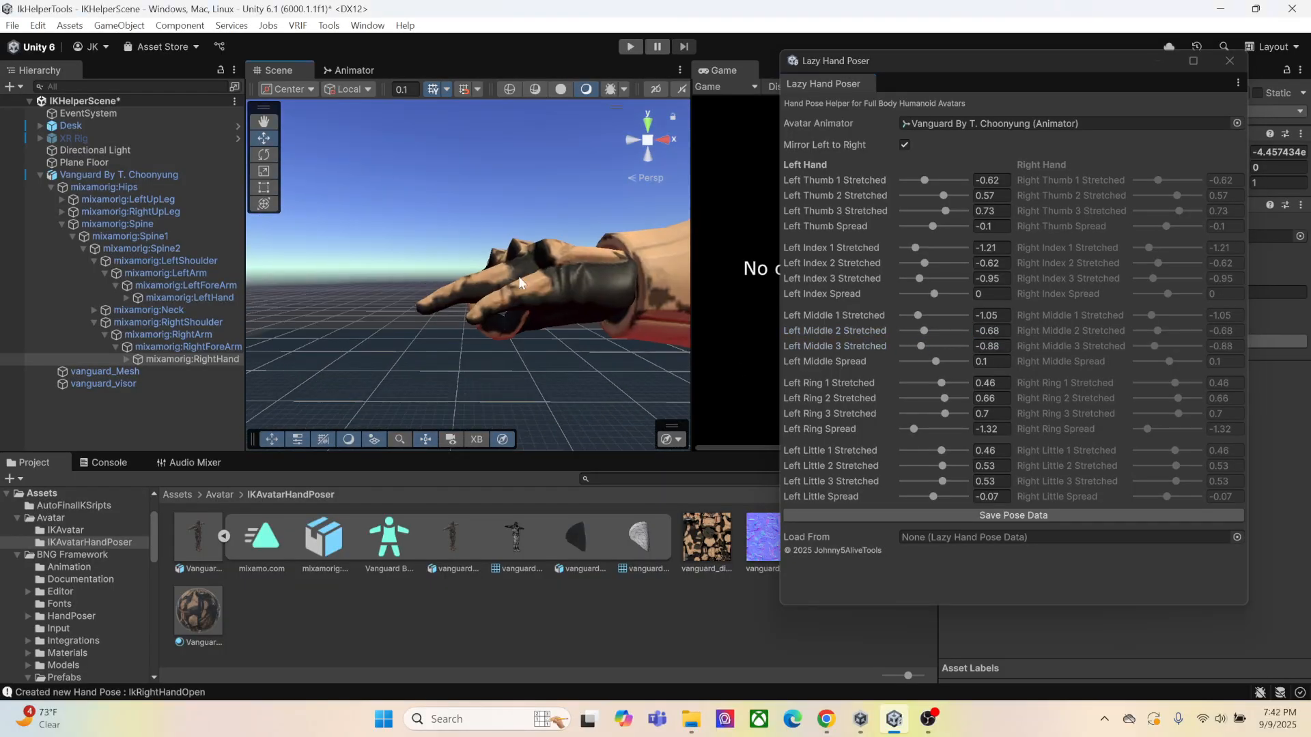
middle_click_drag(518, 276, 513, 267)
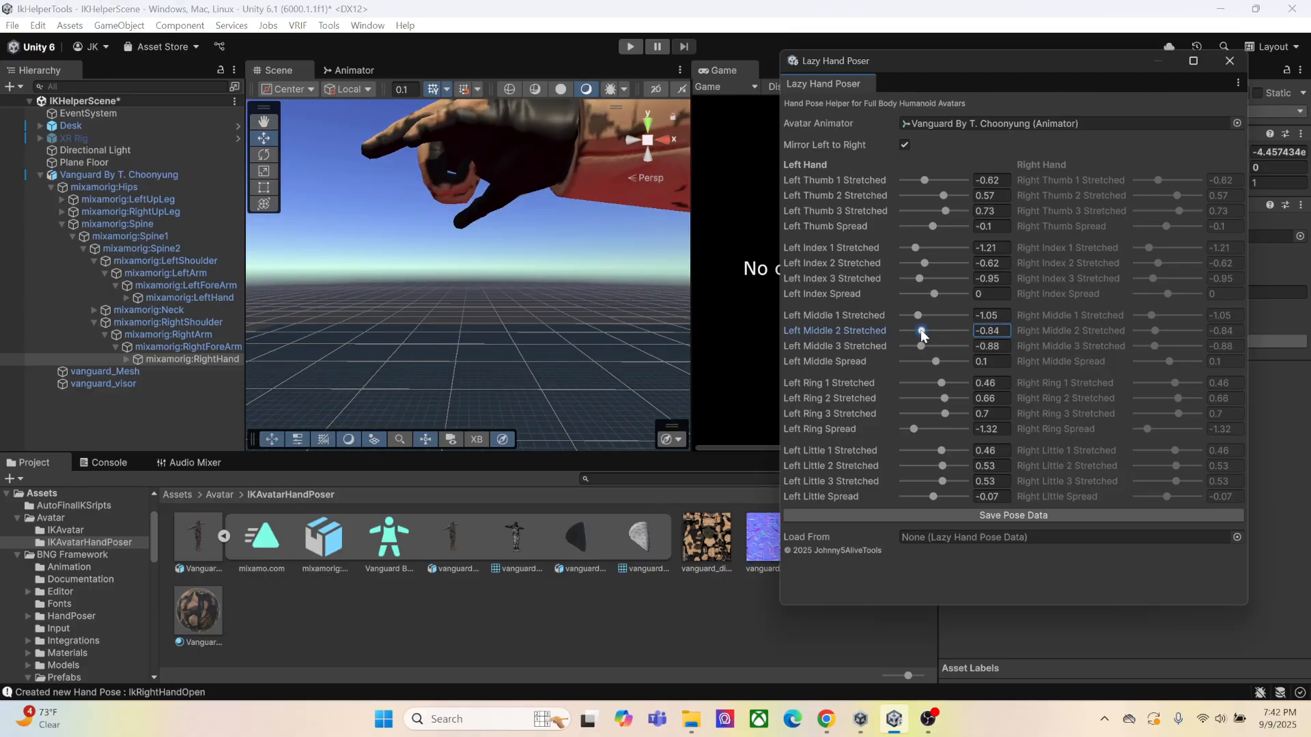
left_click_drag(923, 330, 918, 331)
right_click_drag(503, 249, 506, 293)
middle_click_drag(506, 221, 513, 292)
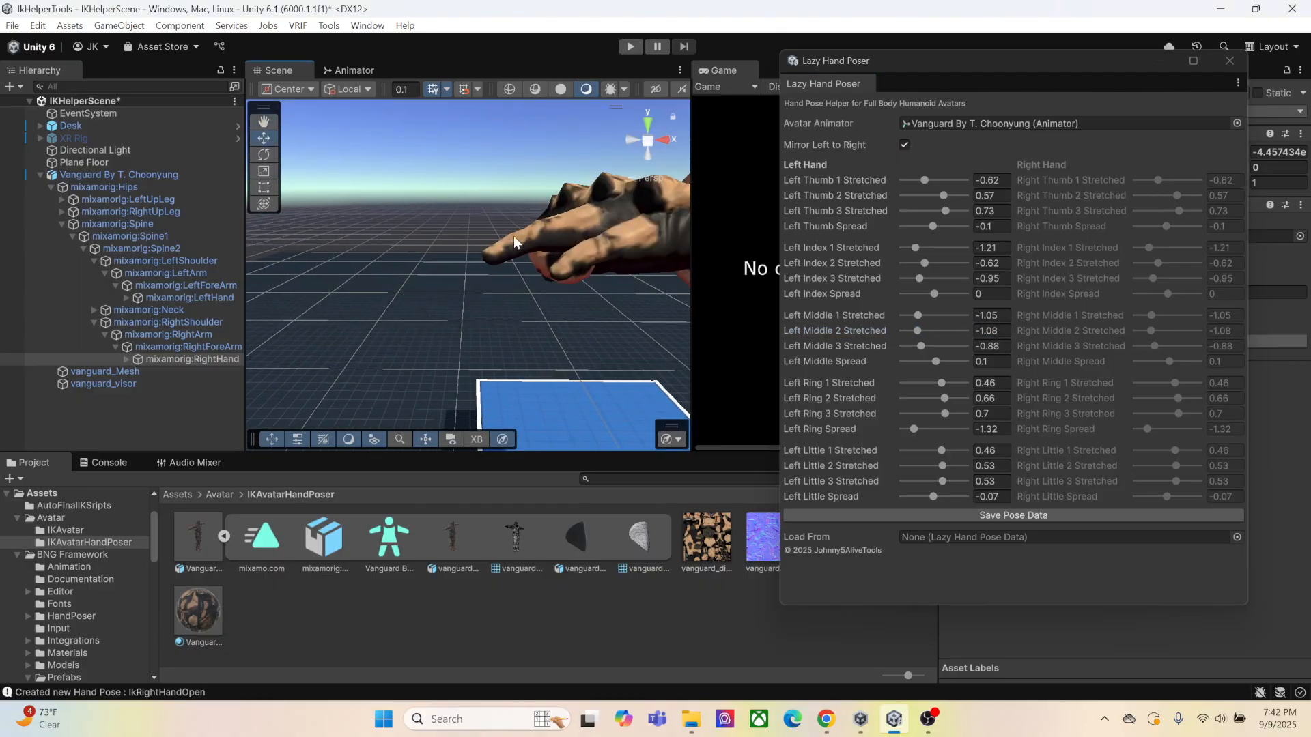
Curl the left ring finger to -0.98, -0.72 and -1.31 and the little finger to -1.14, -0.62 and -1.51 across Stretched 1 to 3
right_click_drag(539, 273, 596, 263)
left_click_drag(942, 384, 914, 415)
right_click_drag(519, 334, 516, 311)
left_click_drag(940, 451, 910, 485)
Tighten the left finger spacing with Index Spread at -0.36, Middle Spread at -0.3, Ring Spread at -1.19 and Little Spread at -1.44
right_click_drag(517, 303, 610, 345)
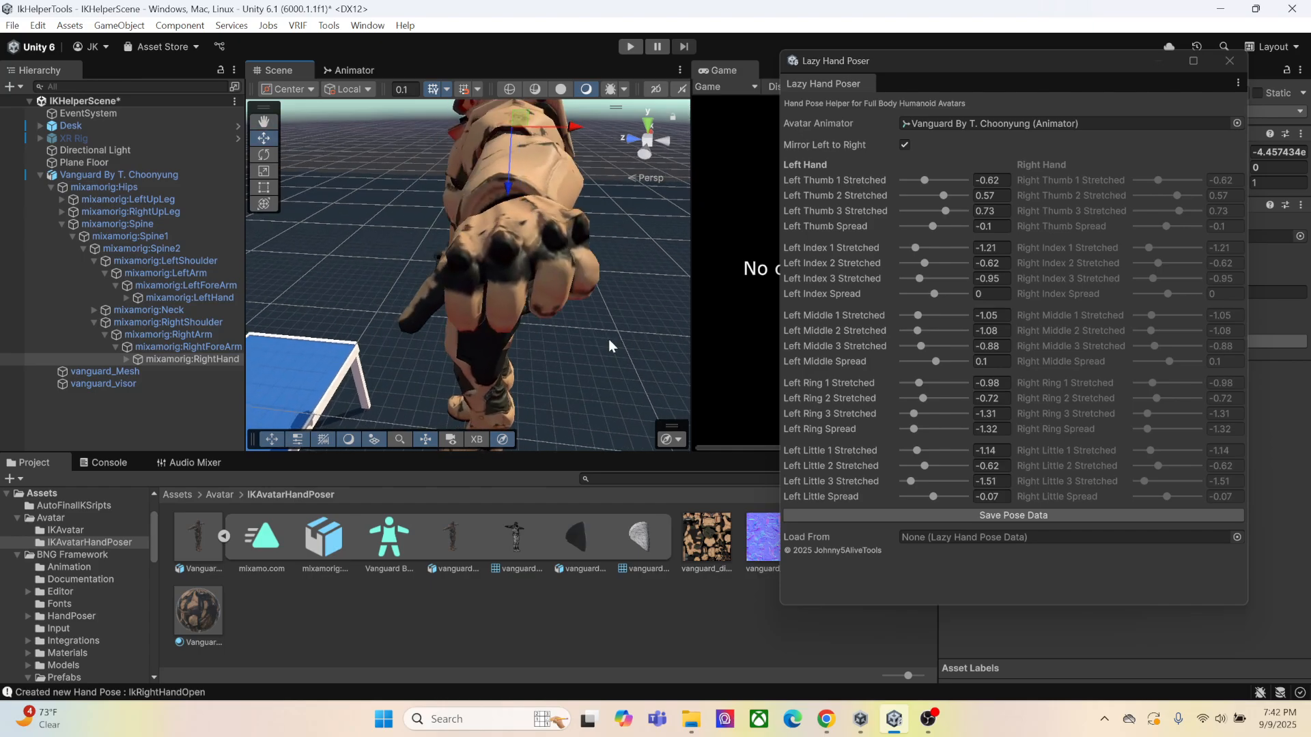
left_click_drag(921, 501, 923, 496)
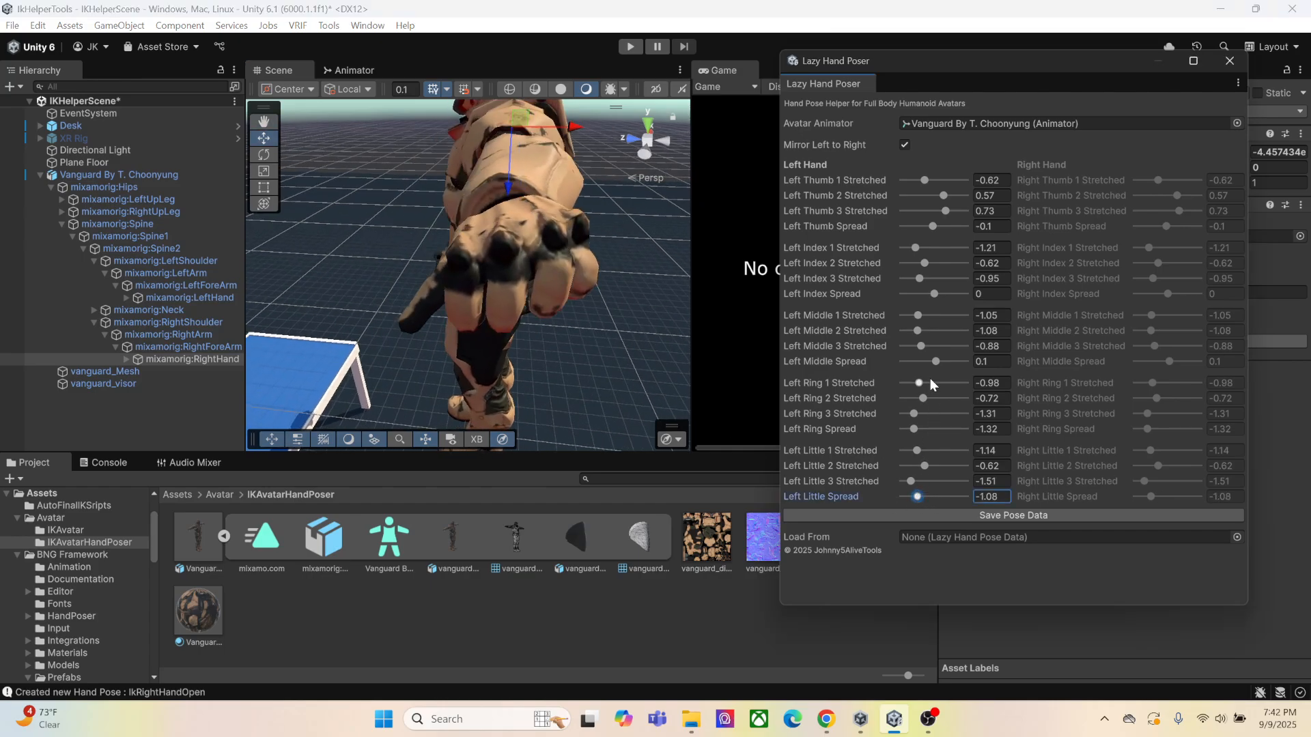
left_click_drag(934, 299, 930, 295)
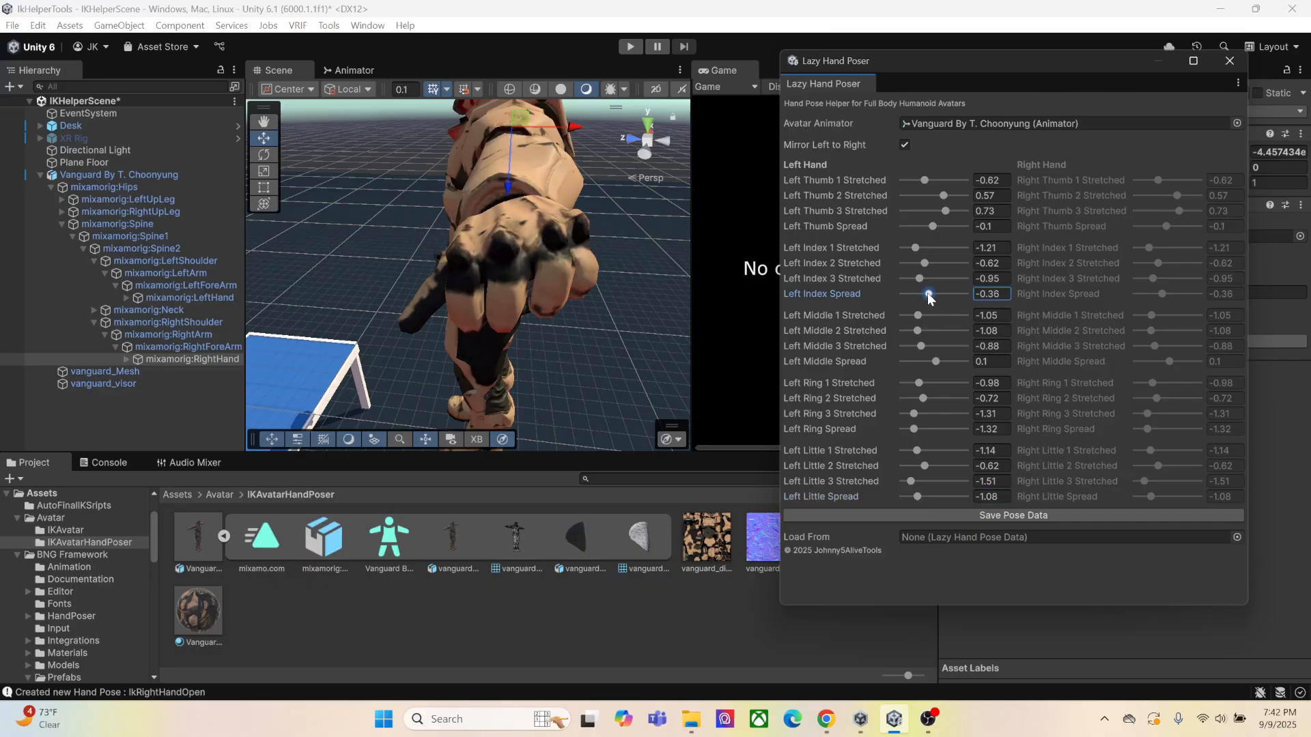
left_click_drag(937, 362, 930, 361)
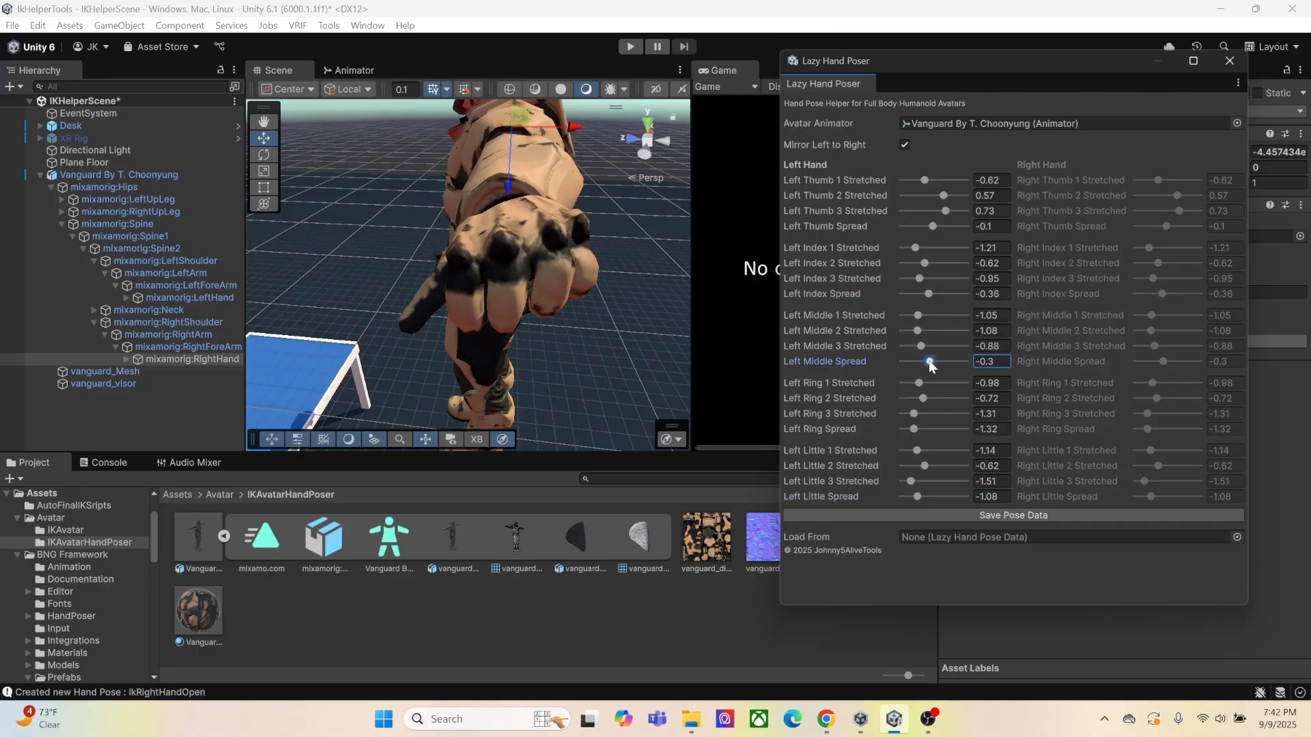
left_click_drag(915, 430, 917, 429)
left_click_drag(917, 496, 911, 498)
Fold the left thumb in with Thumb 1 Stretched at -1.51, Thumb 2 at -0.72 and Thumb 3 at -0.95
right_click_drag(454, 341, 526, 329)
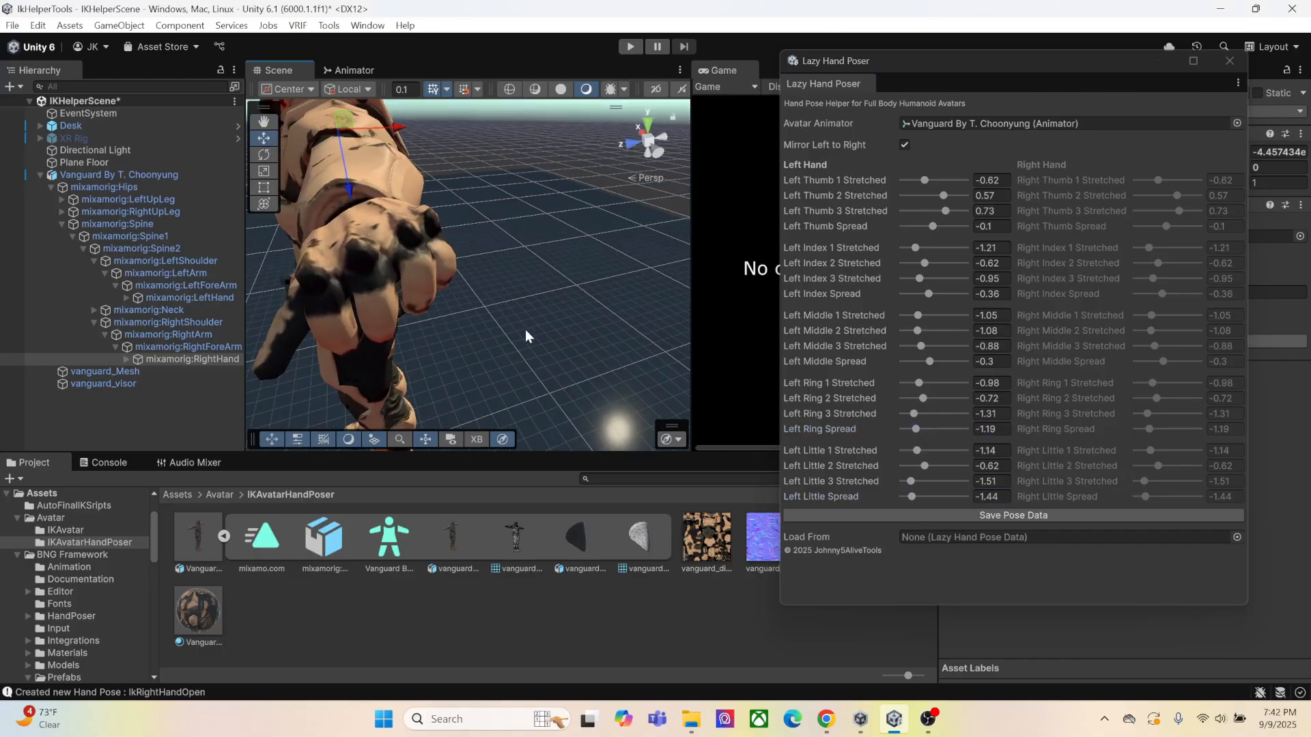
mouse_move(526, 330)
middle_mouse_down()
mouse_move(507, 305)
mouse_move(506, 317)
middle_mouse_up()
right_click_drag(506, 316, 514, 319)
middle_click_drag(514, 319, 531, 295)
right_click_drag(531, 295, 570, 283)
middle_click_drag(546, 267, 559, 283)
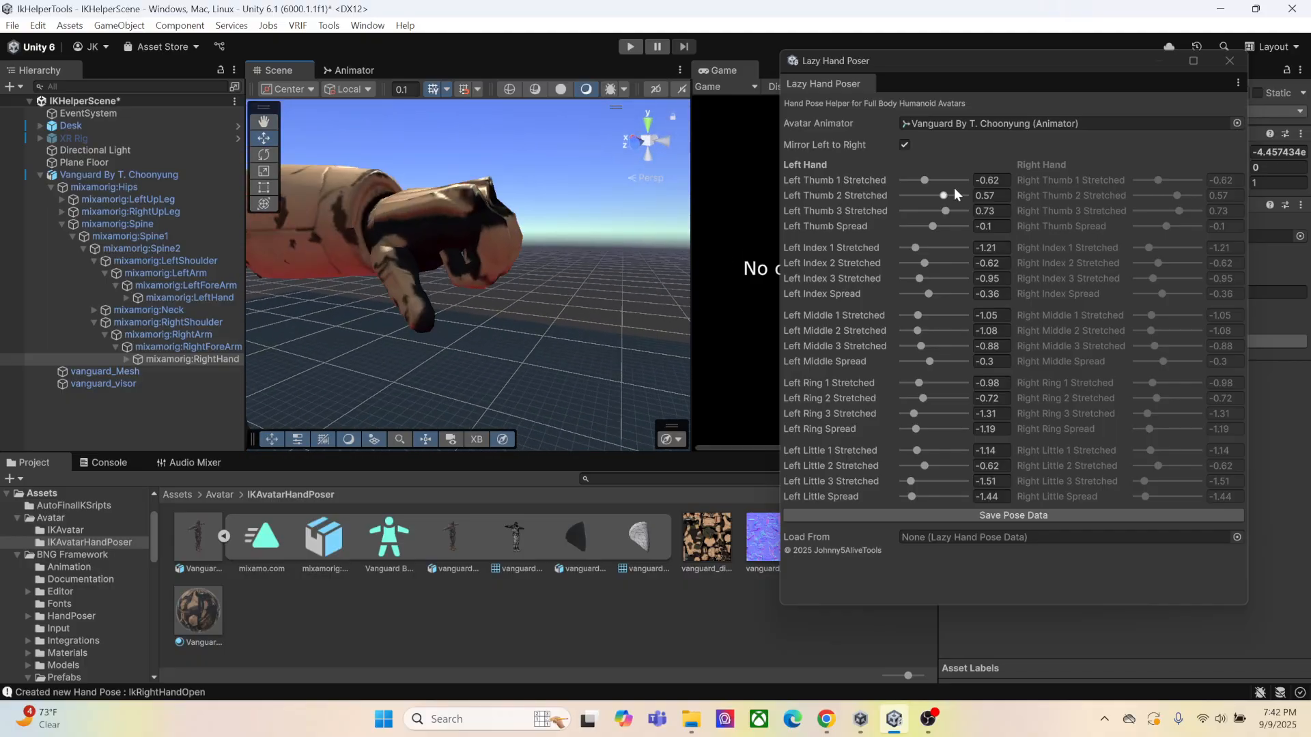
left_click_drag(926, 180, 919, 212)
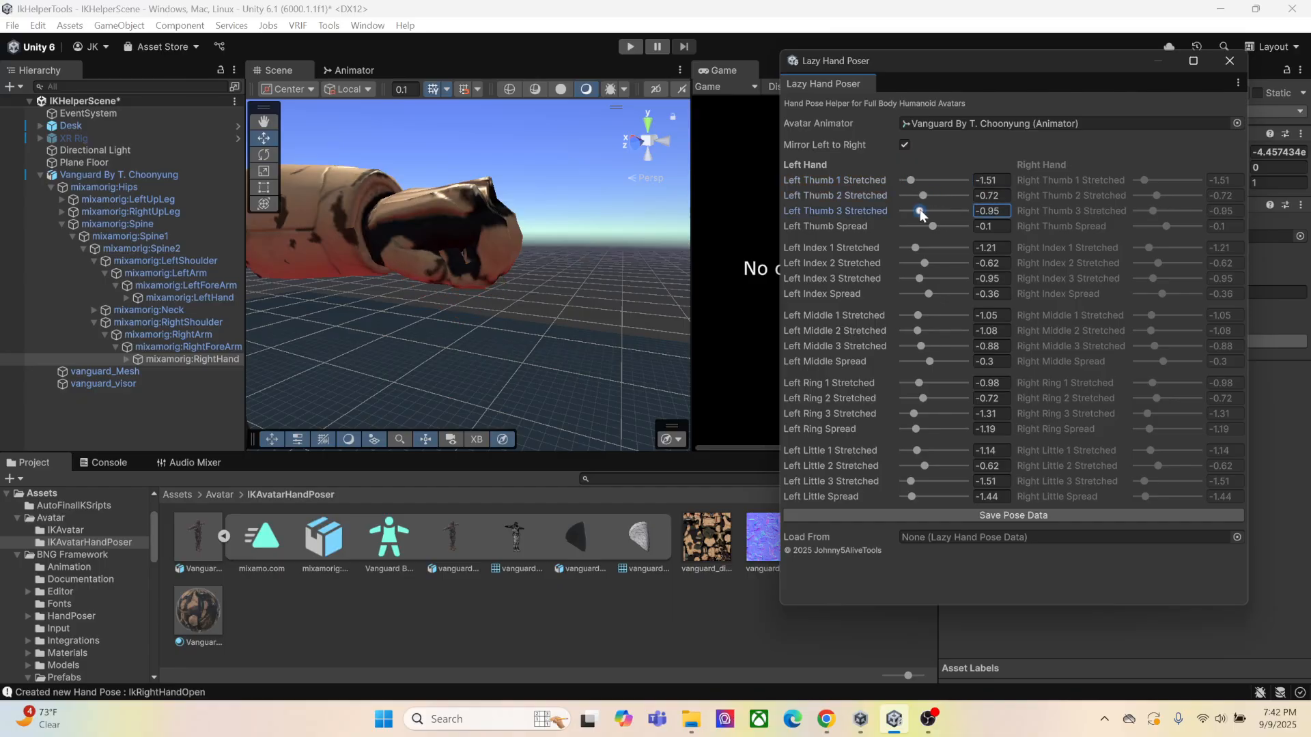
Set Left Thumb Spread to -0.32, checking the fist from underneath
right_click_drag(572, 323, 555, 292)
middle_click_drag(554, 292, 546, 269)
right_click_drag(546, 270, 473, 220)
mouse_move(501, 223)
middle_mouse_down()
mouse_move(486, 230)
mouse_move(495, 223)
middle_mouse_up()
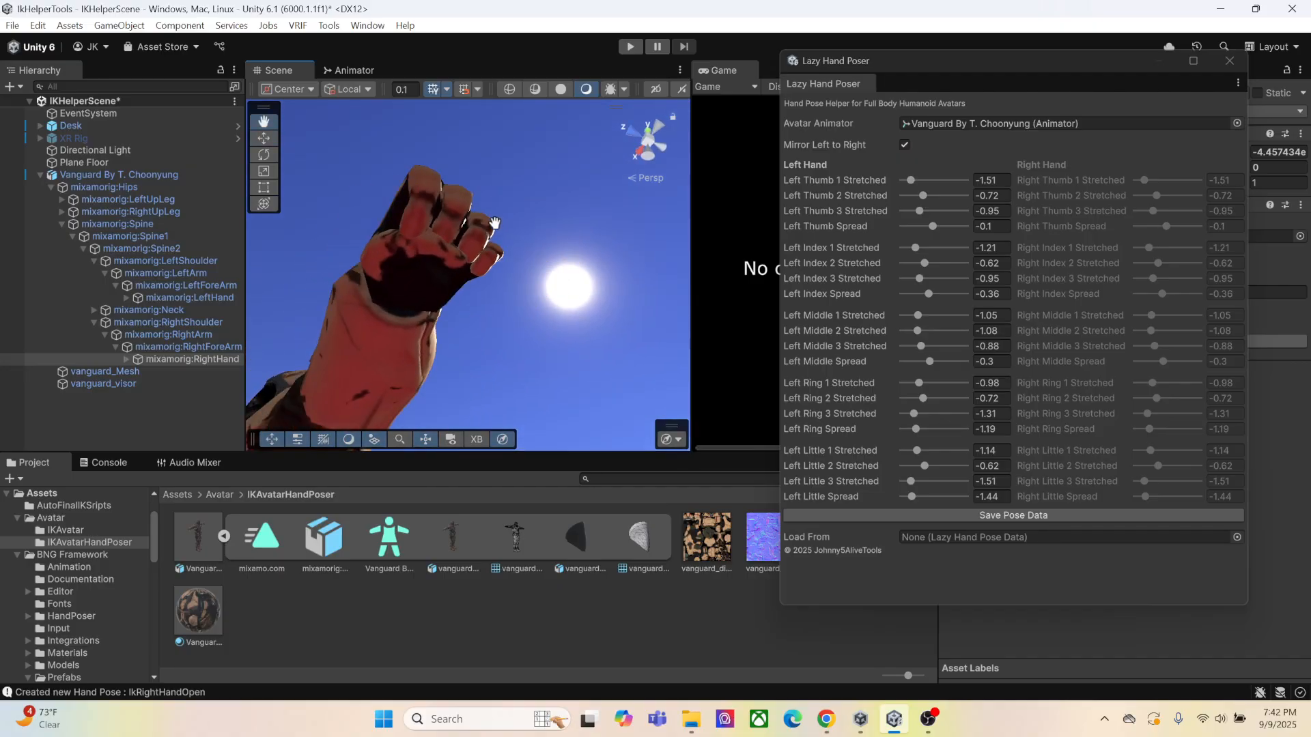
left_click_drag(927, 228, 932, 236)
Examine the closed fist pose on the avatar's hands from several sides
right_click_drag(465, 235, 467, 257)
middle_click_drag(467, 257, 466, 287)
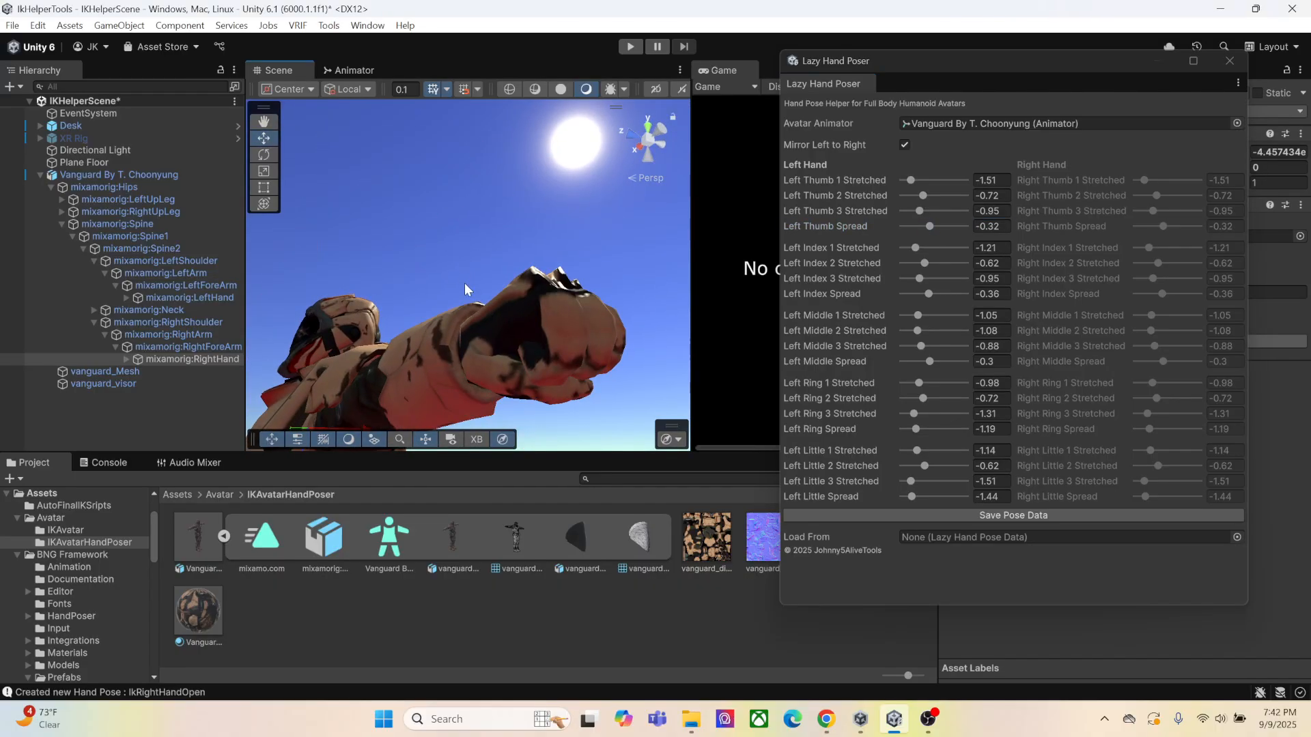
right_click_drag(465, 287, 526, 326)
middle_click_drag(527, 327, 535, 334)
right_click_drag(535, 333, 489, 340)
middle_click_drag(489, 340, 538, 326)
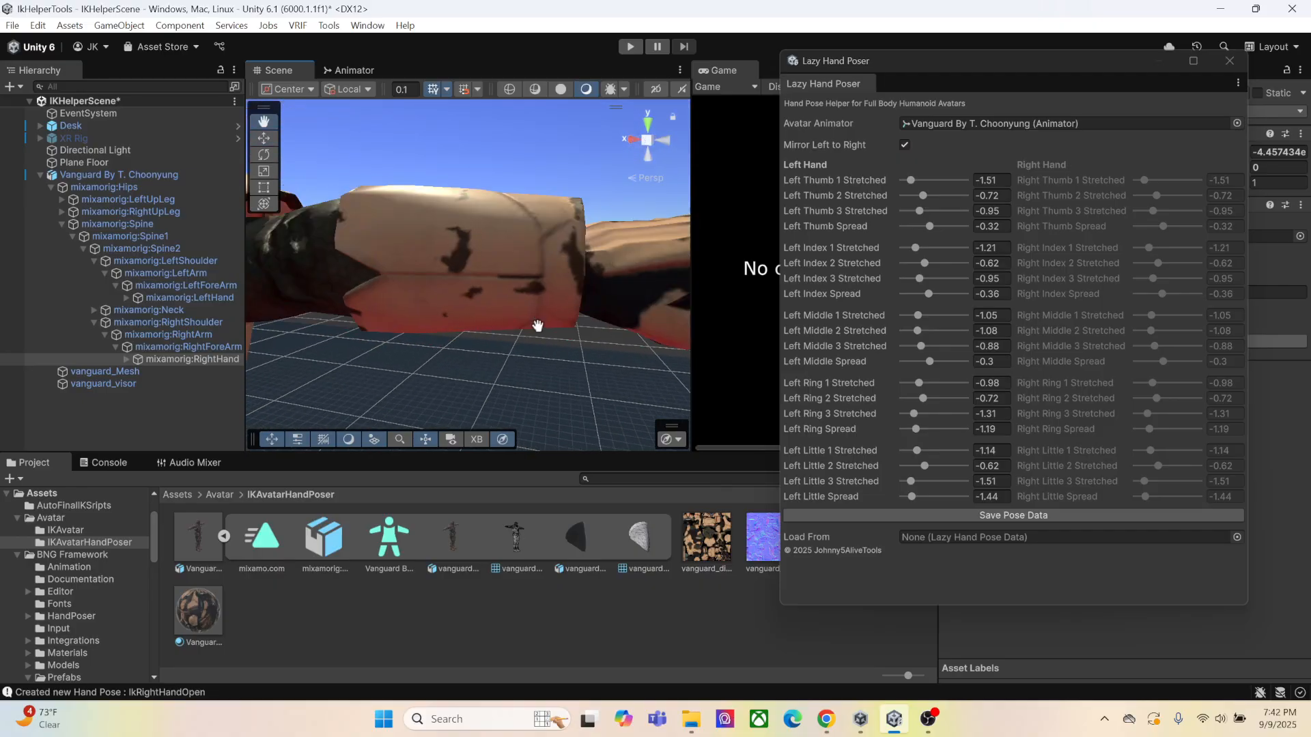
scroll(537, 329, "down", 6)
right_click_drag(476, 337, 521, 307)
middle_click_drag(355, 327, 474, 341)
right_click_drag(474, 340, 422, 339)
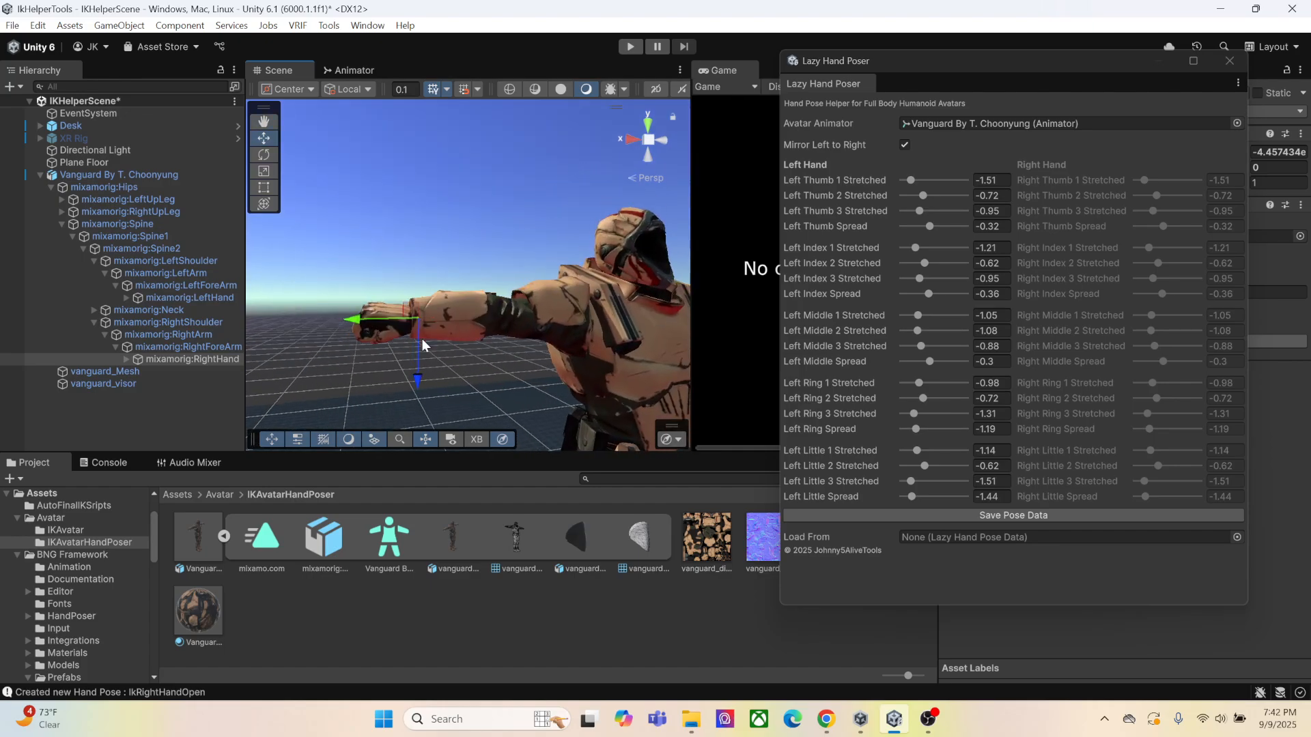
Save the pose of mixamorig:RightHand from its Hand Poser as IkRightHandClosed
left_click(194, 359)
left_click_drag(1095, 60, 693, 70)
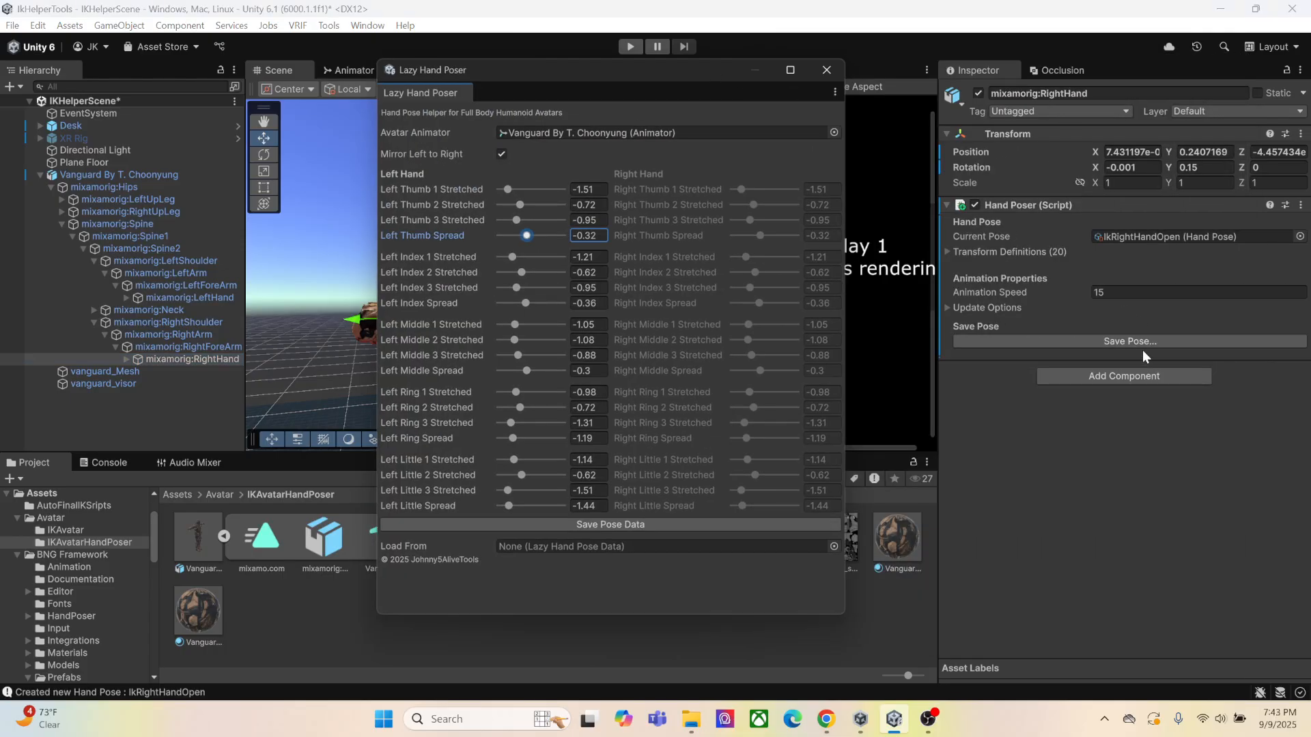
left_click(1137, 342)
left_click(905, 572)
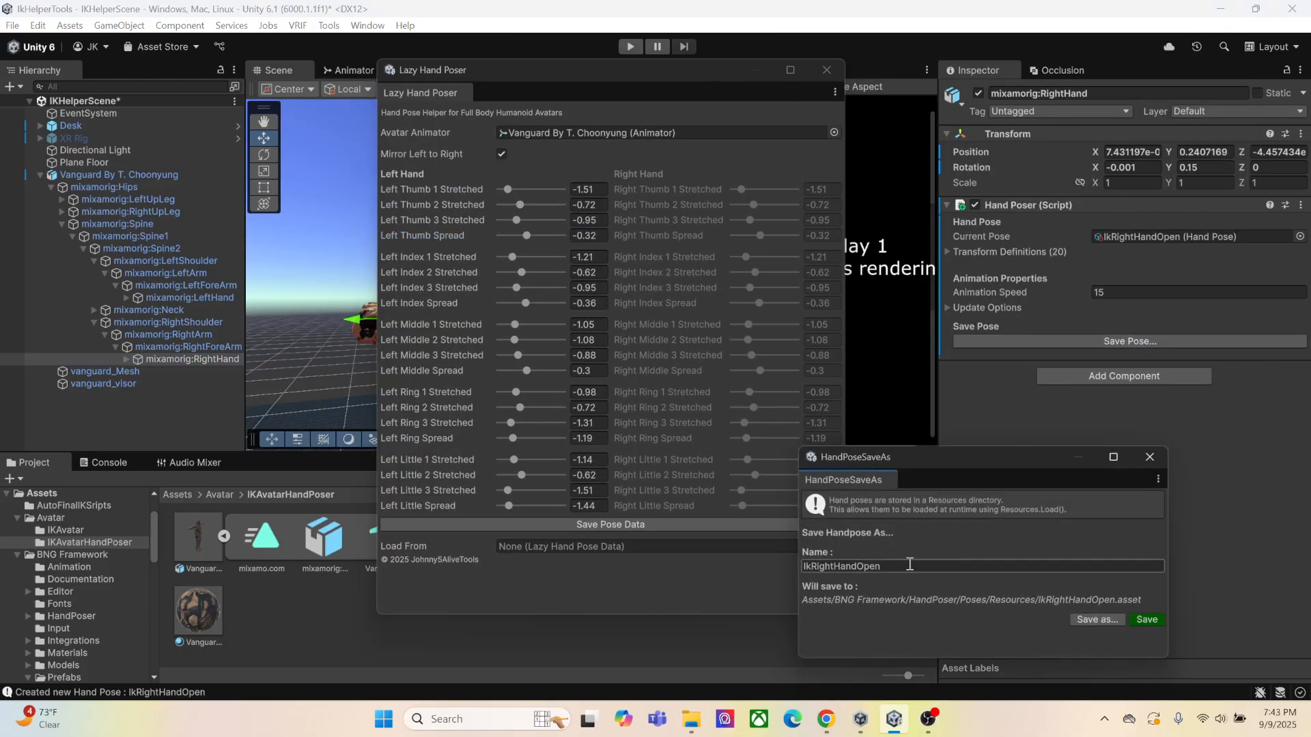
key("BackSpace")
key("BackSpace")
key("BackSpace")
key("BackSpace")
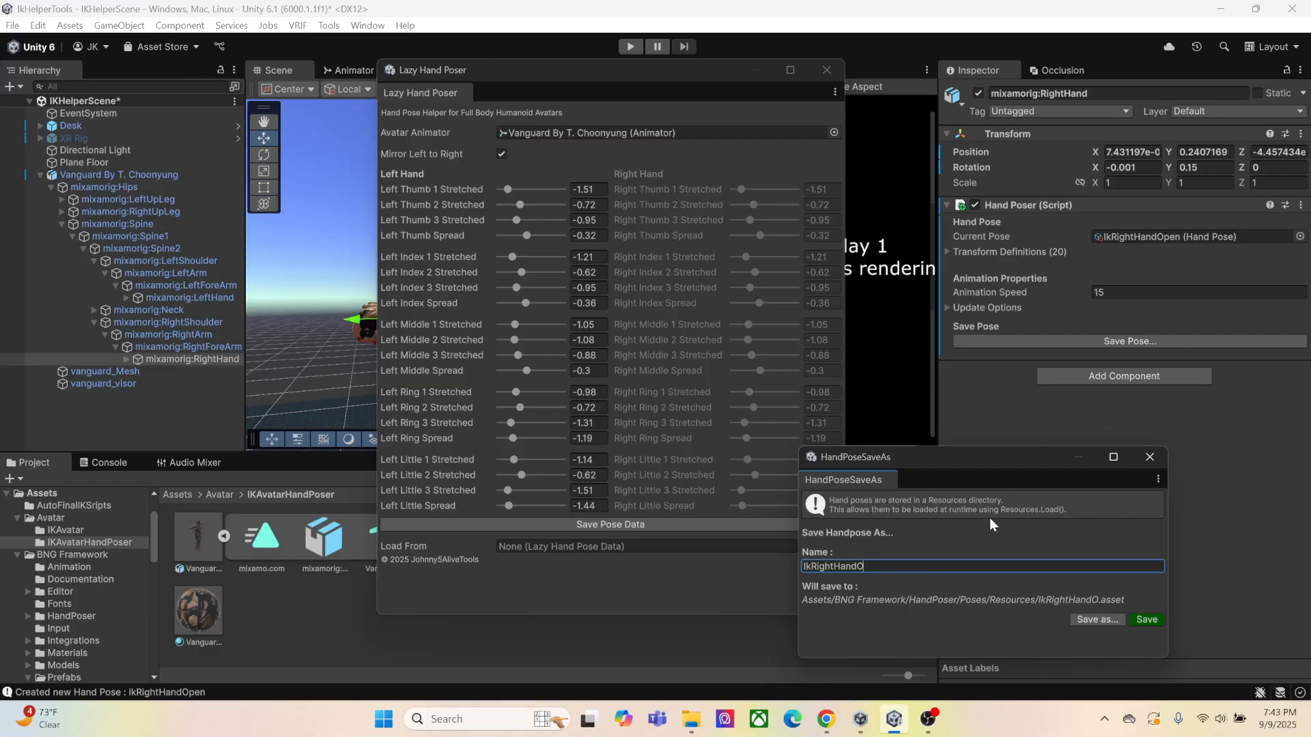
type("Closed")
left_click(1149, 620)
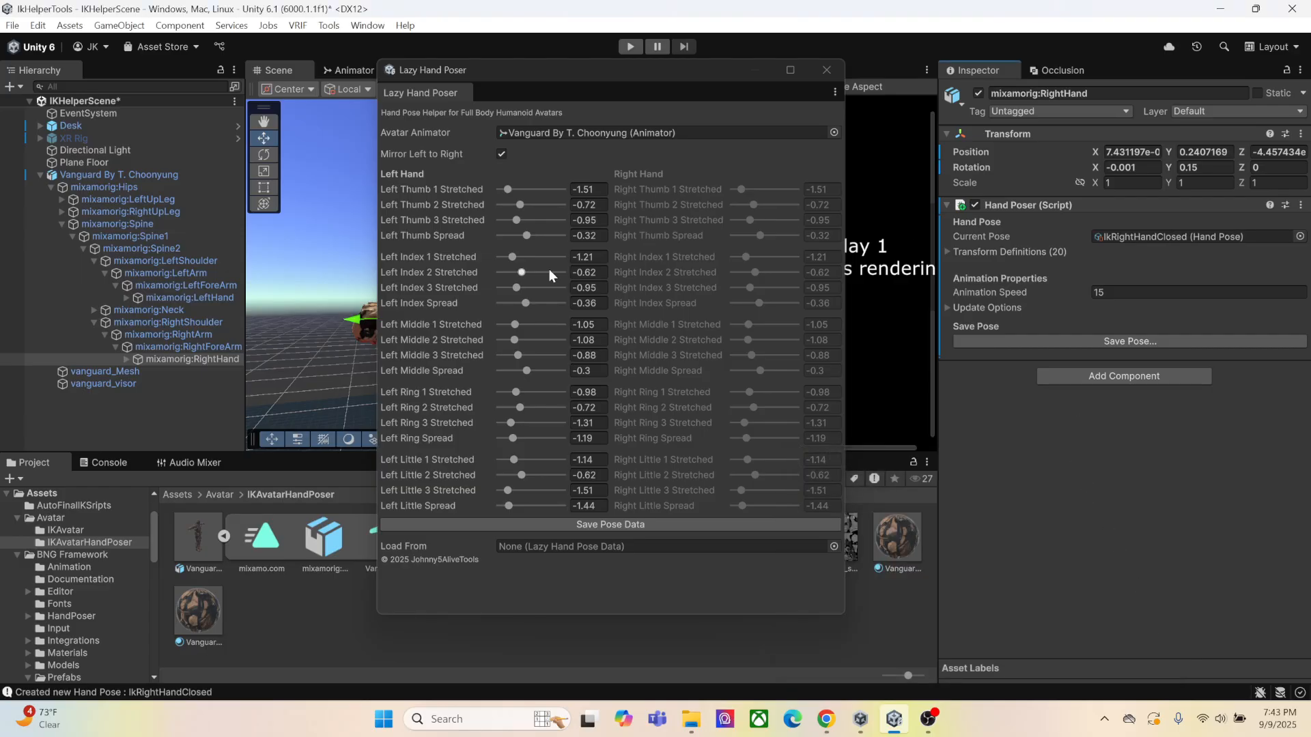
Save the pose of mixamorig:LeftHand from its Hand Poser as IKLeftHandClosed
left_click(188, 297)
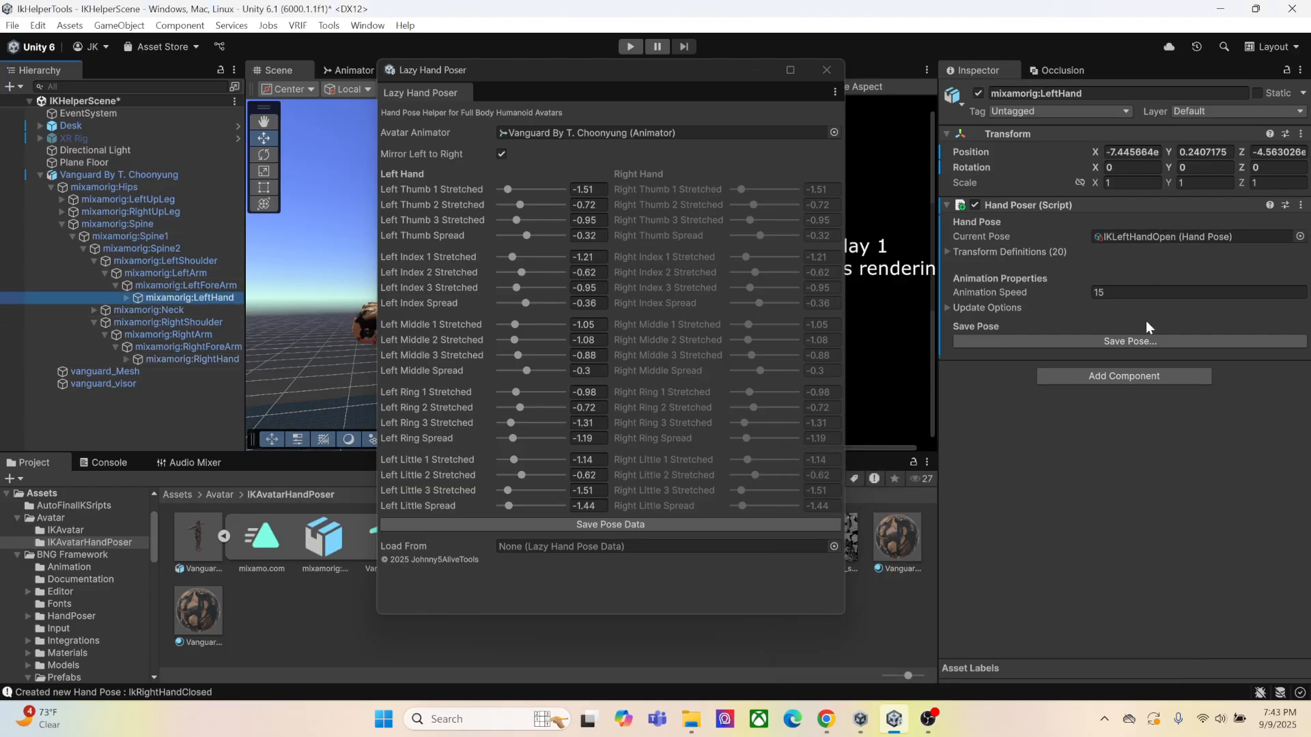
left_click(1145, 342)
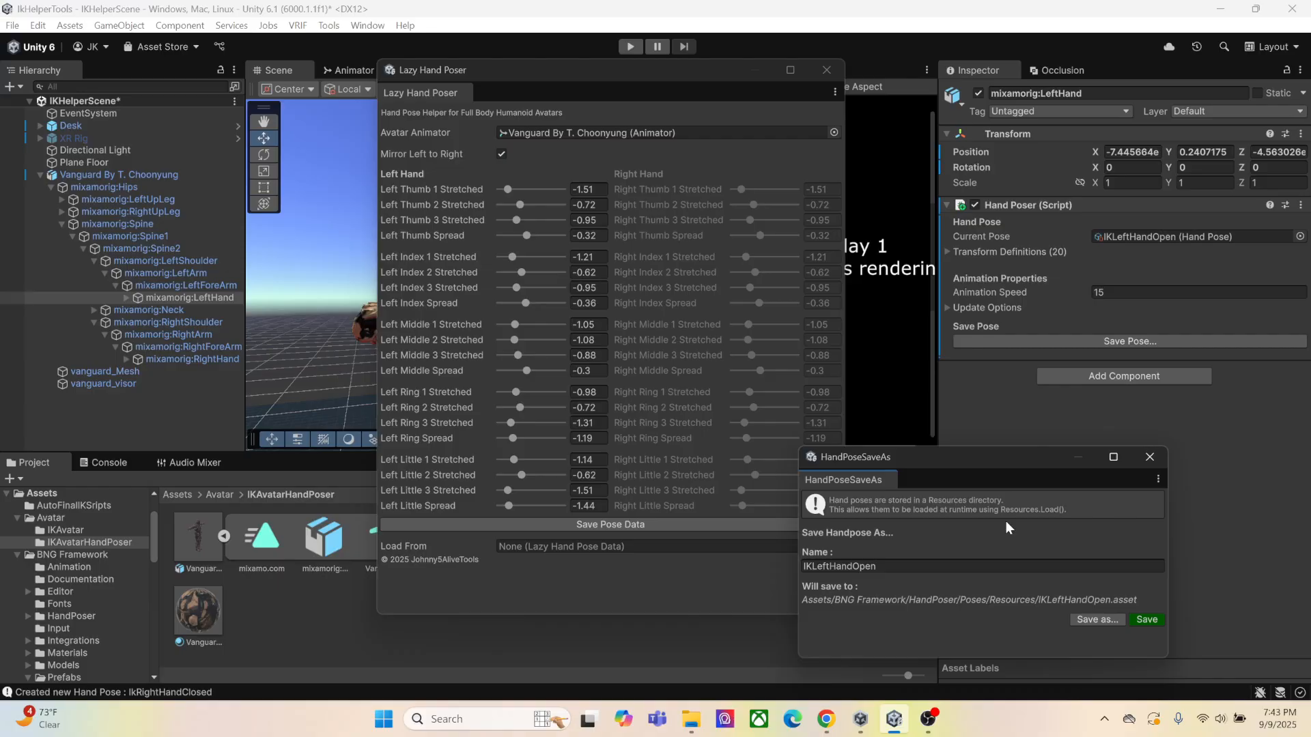
left_click(899, 567)
key("BackSpace")
key("BackSpace")
key("BackSpace")
key("BackSpace")
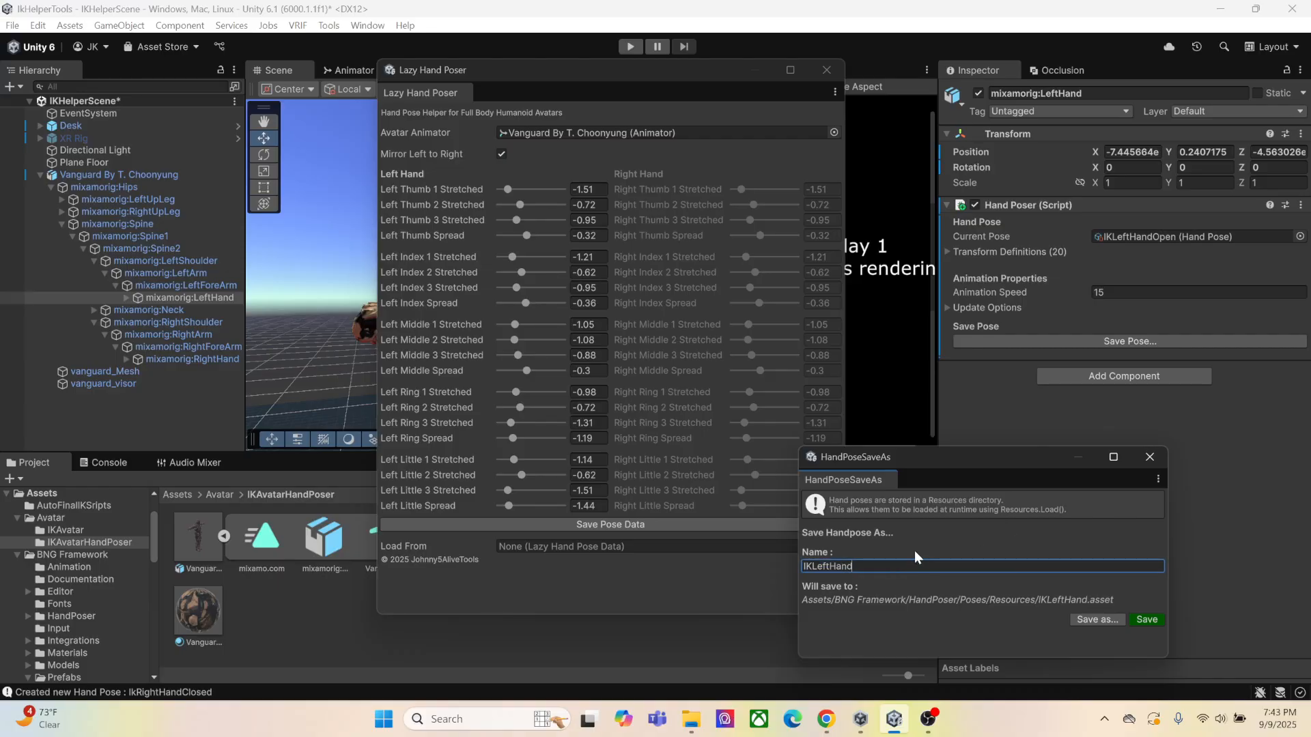
type("Closed")
left_click(1149, 620)
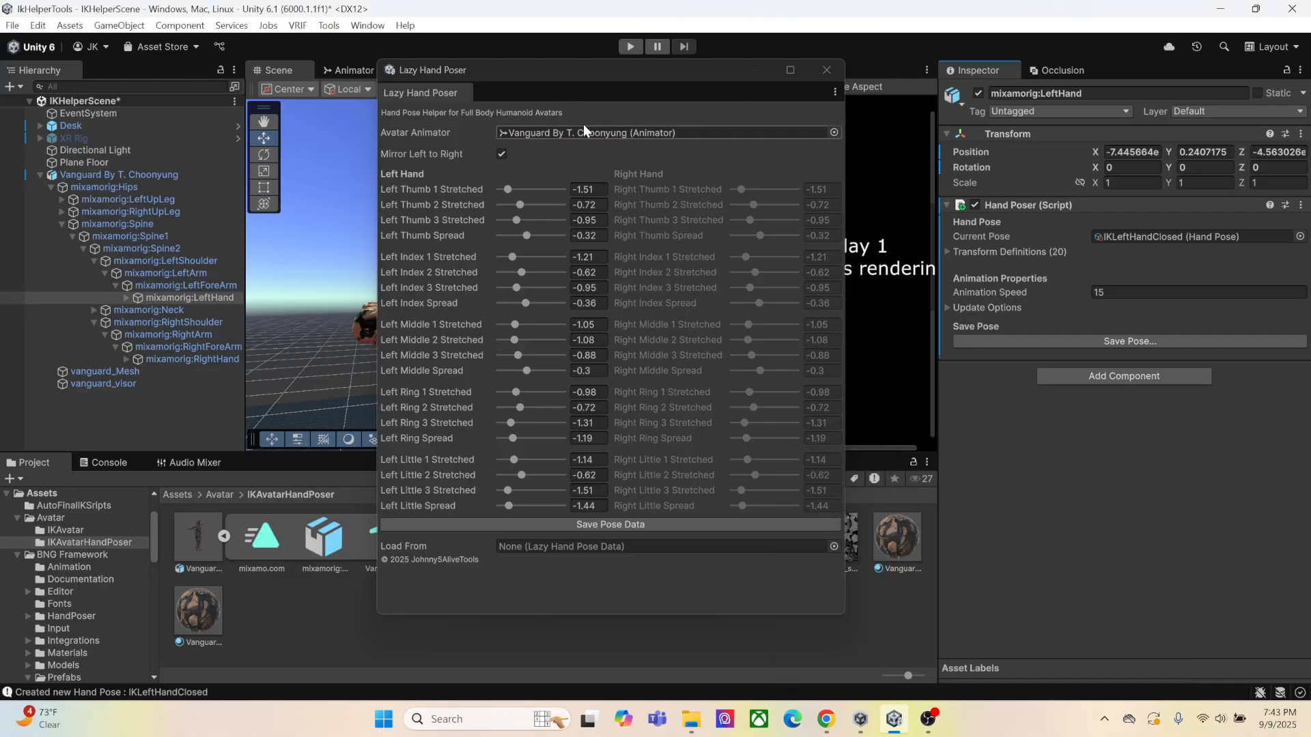
Close Lazy Hand Poser and delete the Vanguard posing avatar from the scene
left_click_drag(594, 82, 930, 63)
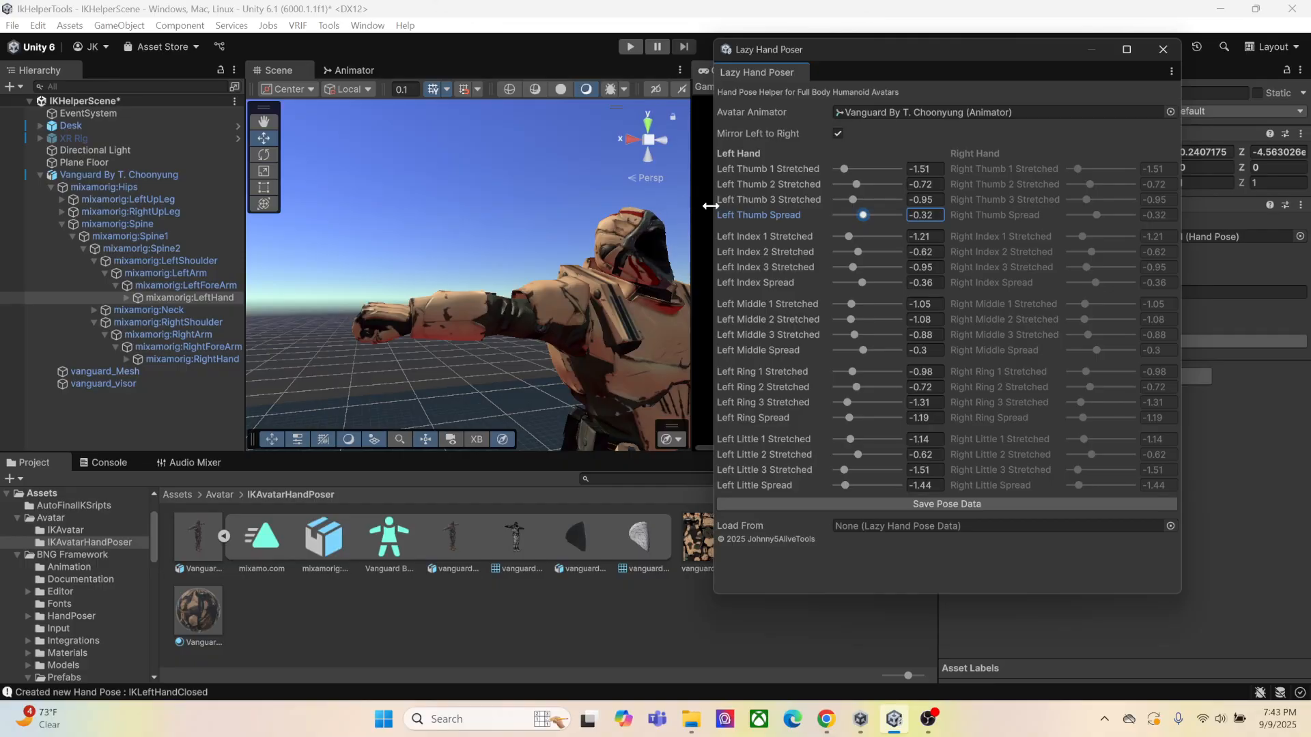
left_click(1162, 50)
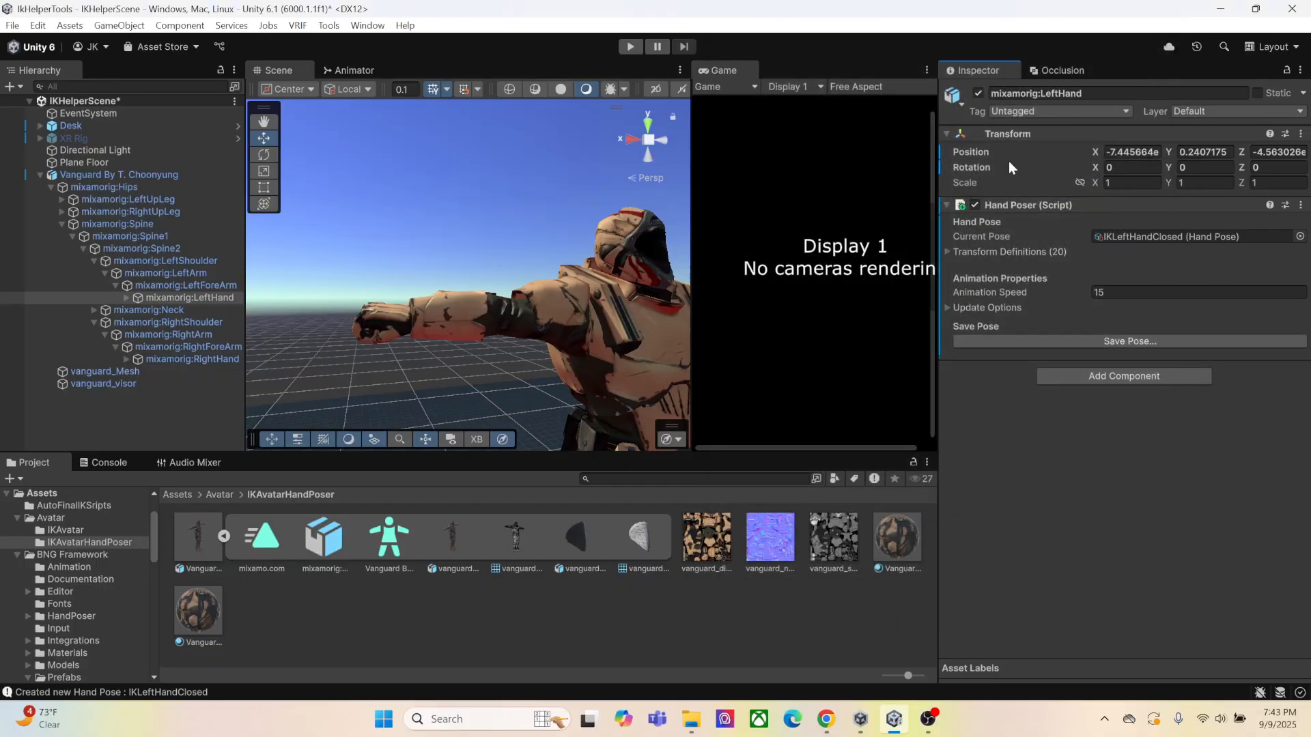
left_click(119, 174)
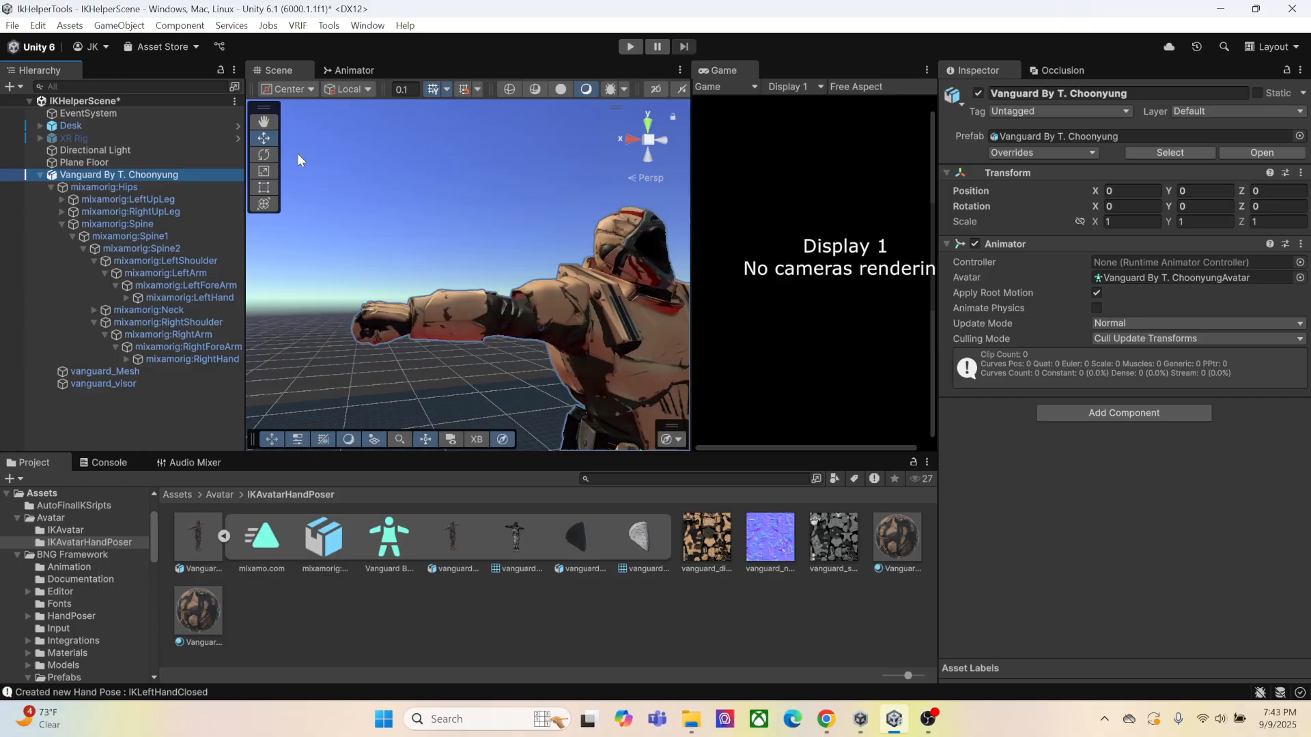
left_click(979, 93)
left_click(116, 162)
left_click(130, 175)
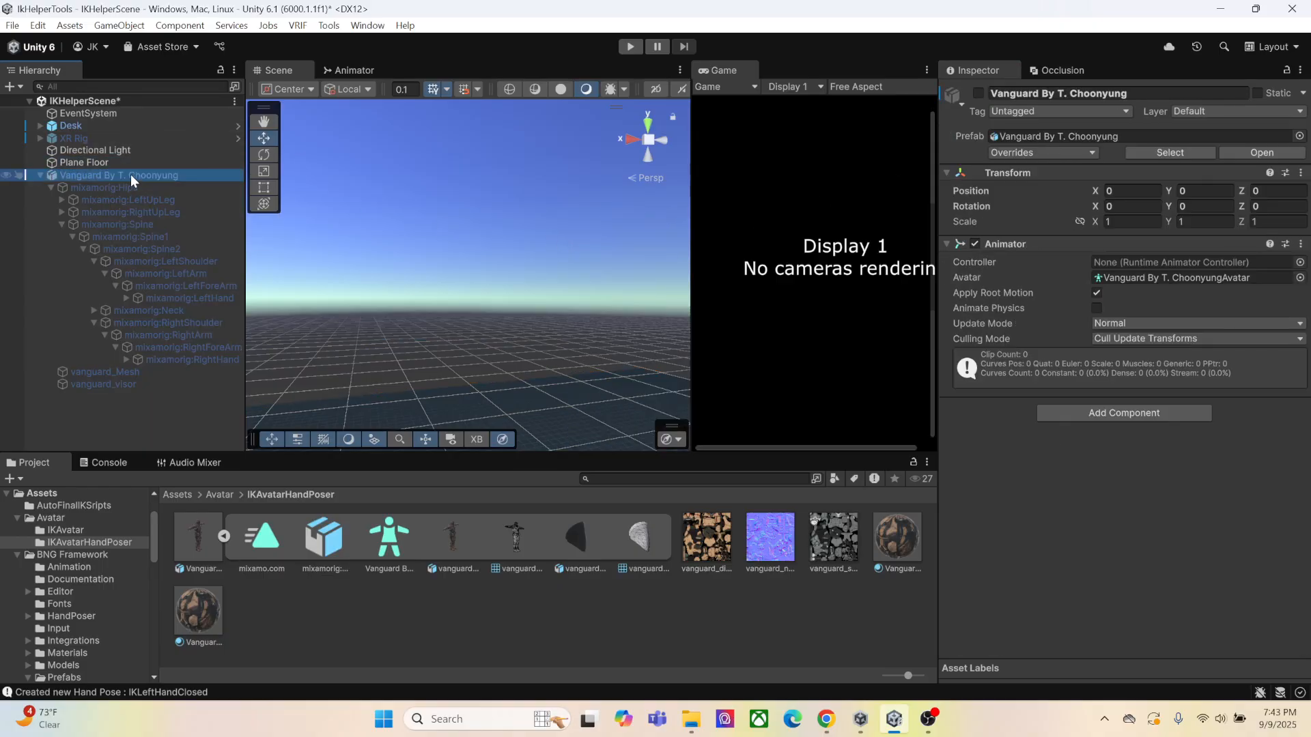
key("Delete")
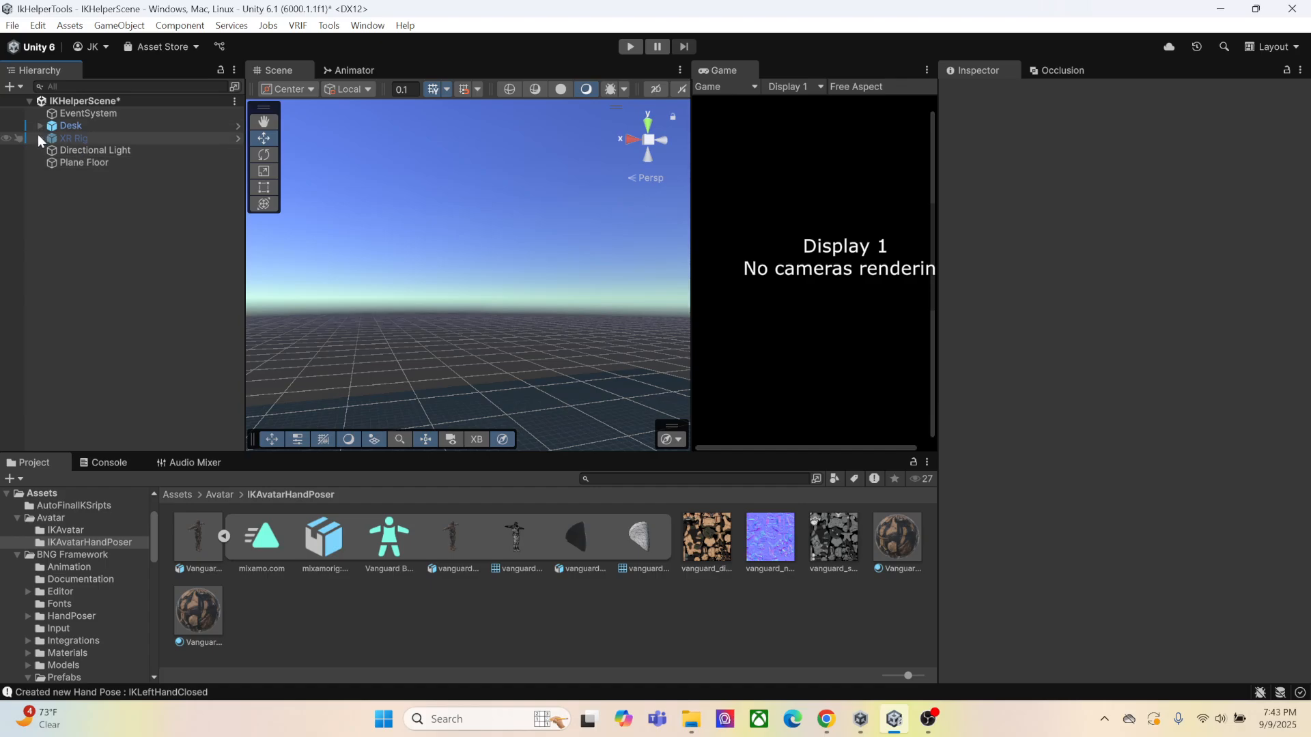
Reactivate the XR Rig and expand its PlayerController hierarchy
left_click(41, 138)
left_click(979, 93)
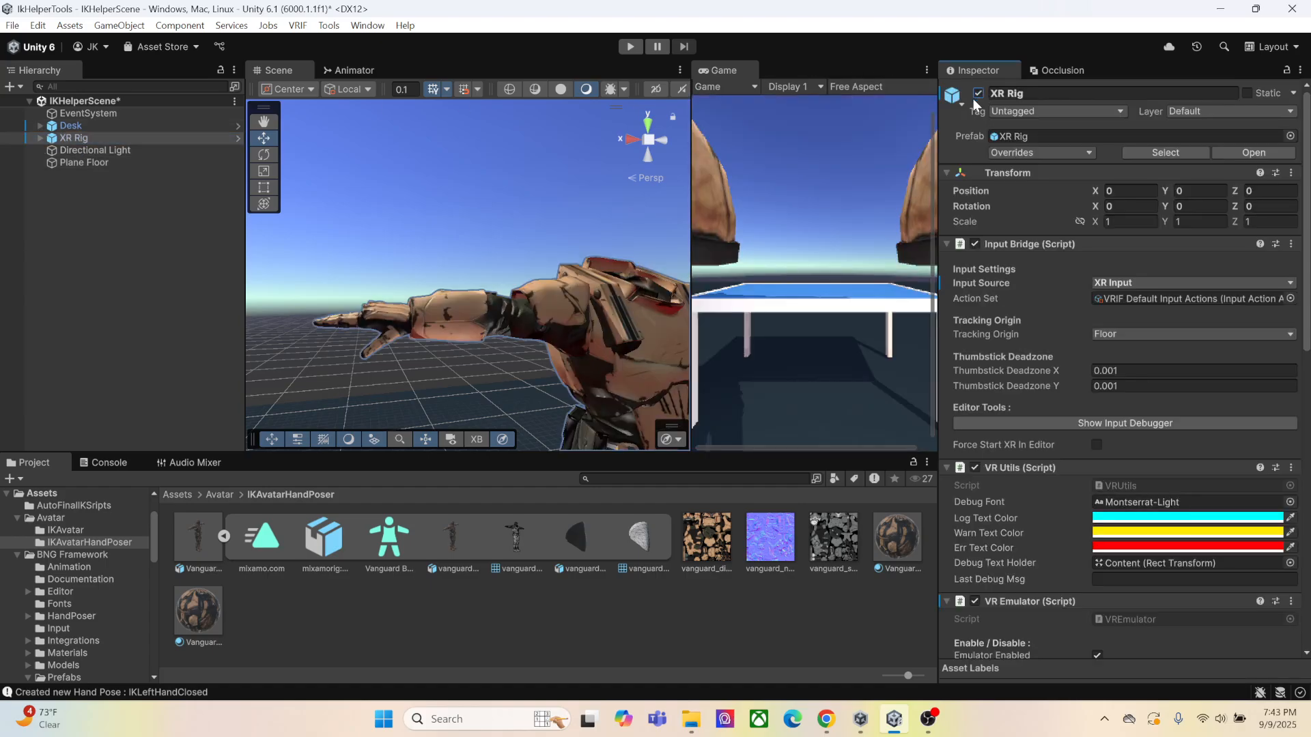
left_click(41, 138)
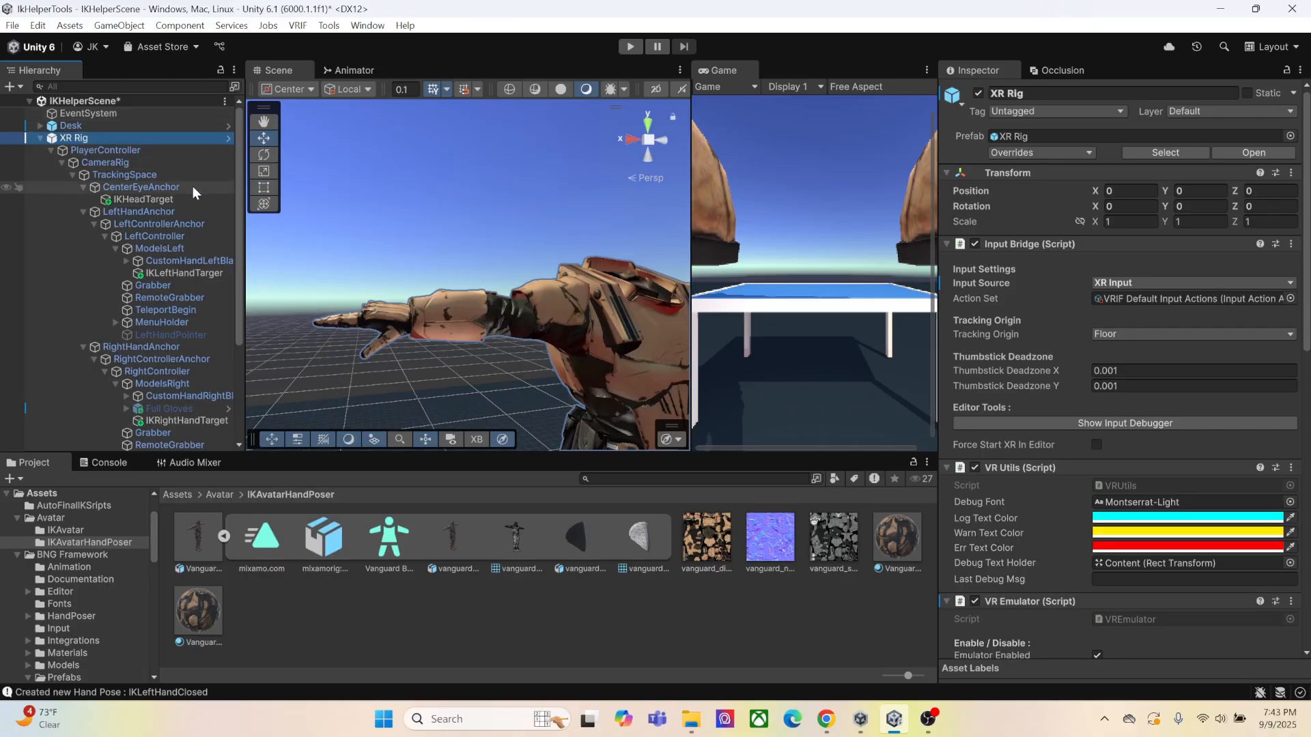
scroll(191, 218, "down", 2)
scroll(160, 222, "up", 2)
left_click(50, 150)
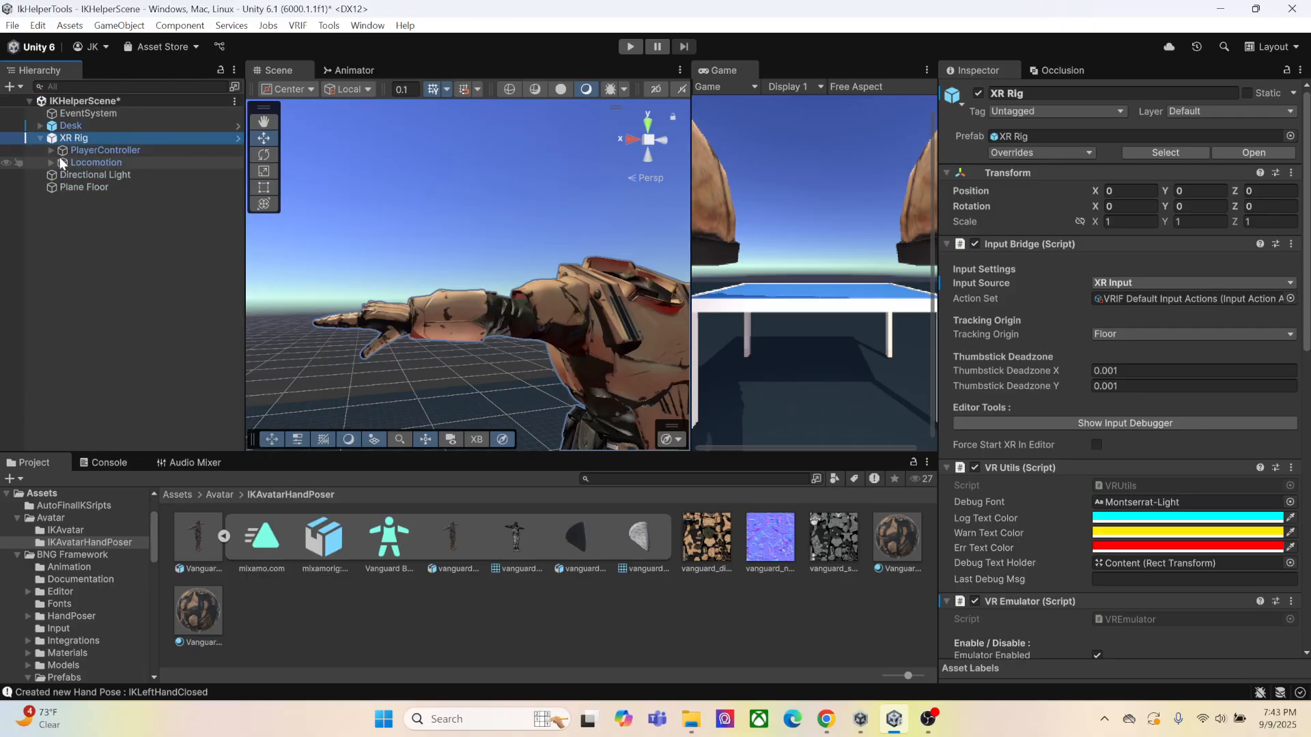
left_click(55, 150)
left_click(50, 150)
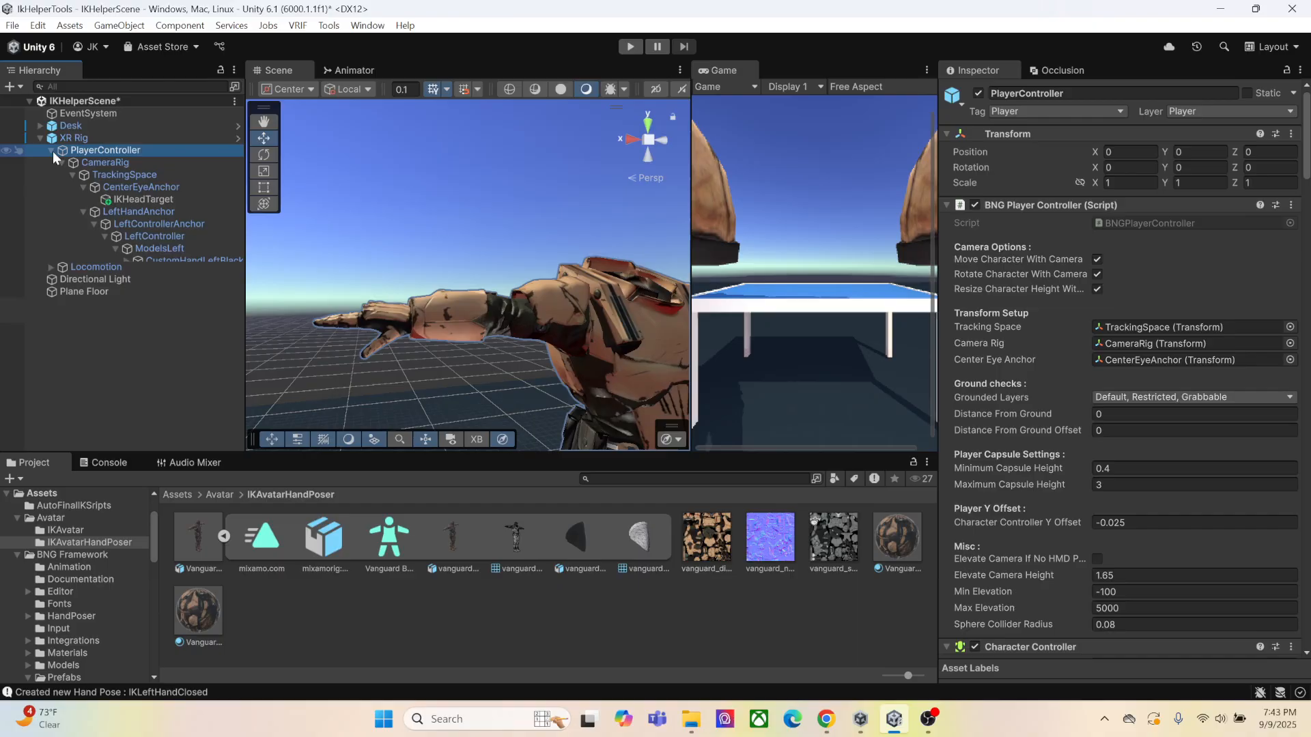
Expand the Vanguard avatar's bone hierarchy under PlayerController through the spine and left arm, and select mixamorig:LeftHand
left_click(62, 162)
left_click(61, 162)
left_click(112, 176)
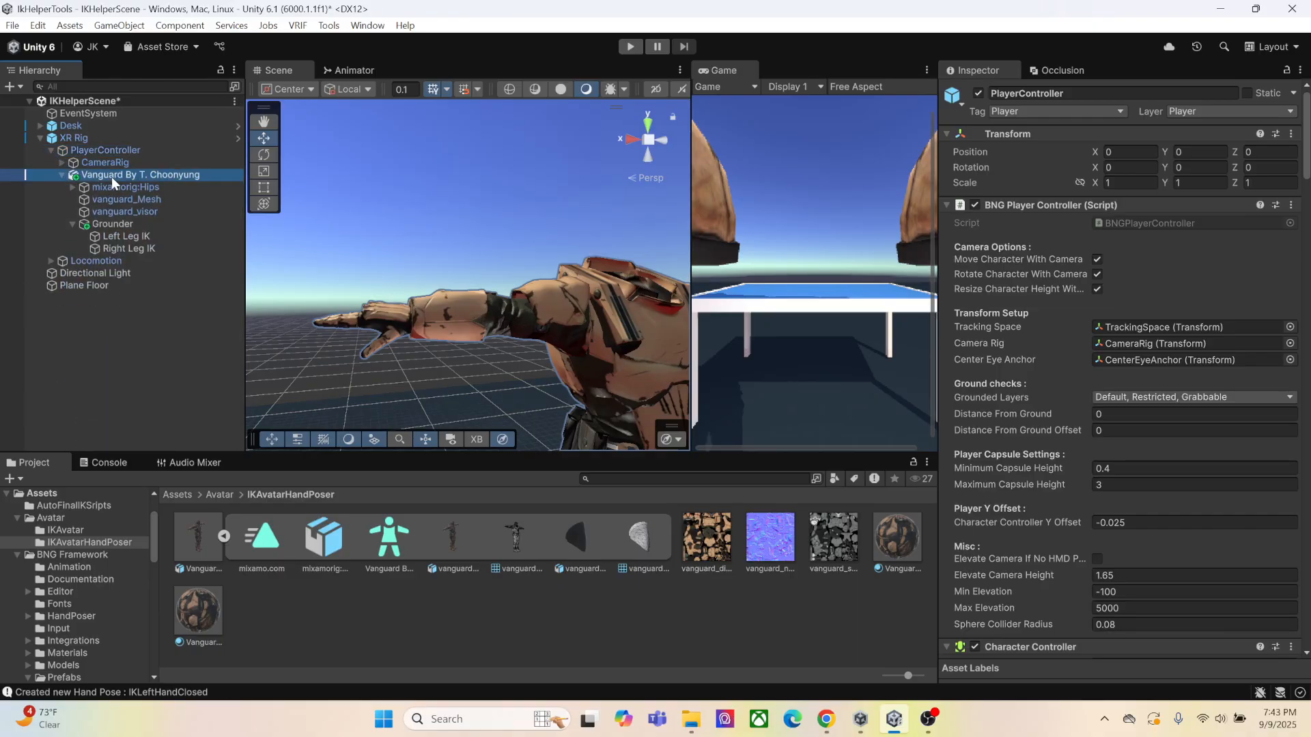
left_click(72, 187)
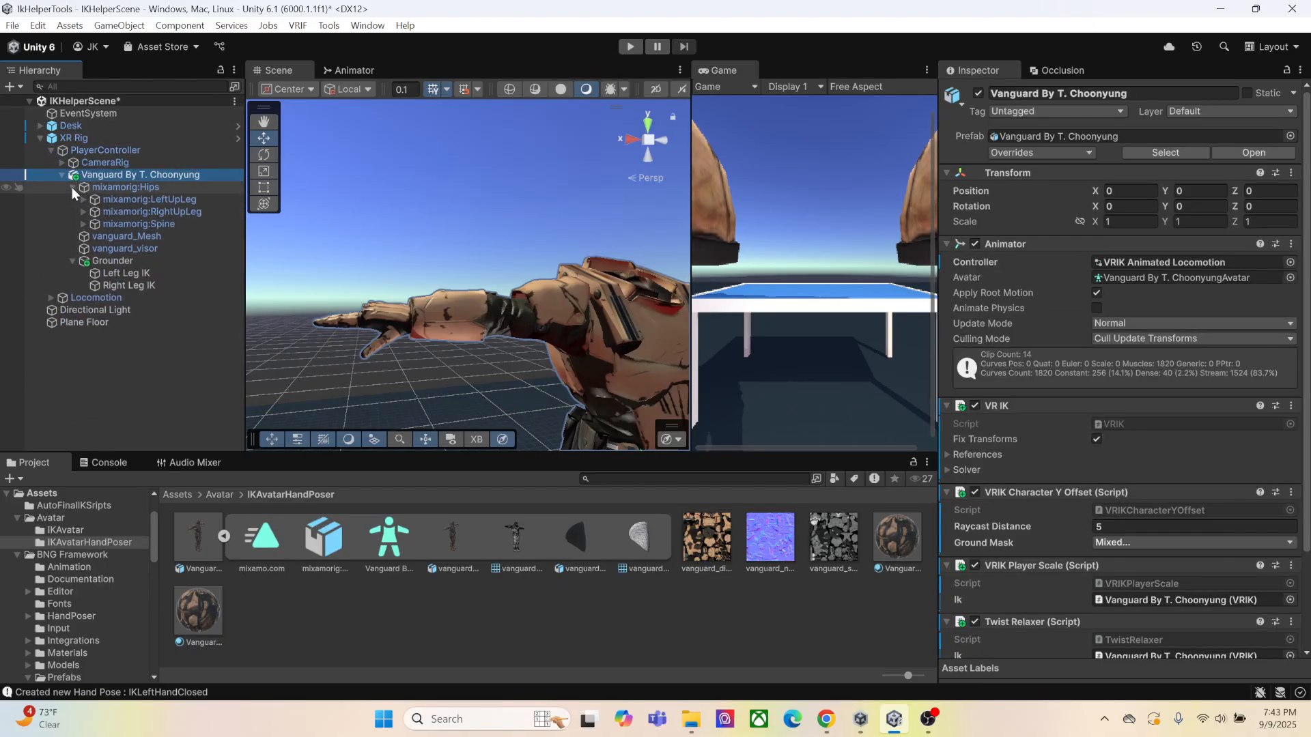
left_click(84, 224)
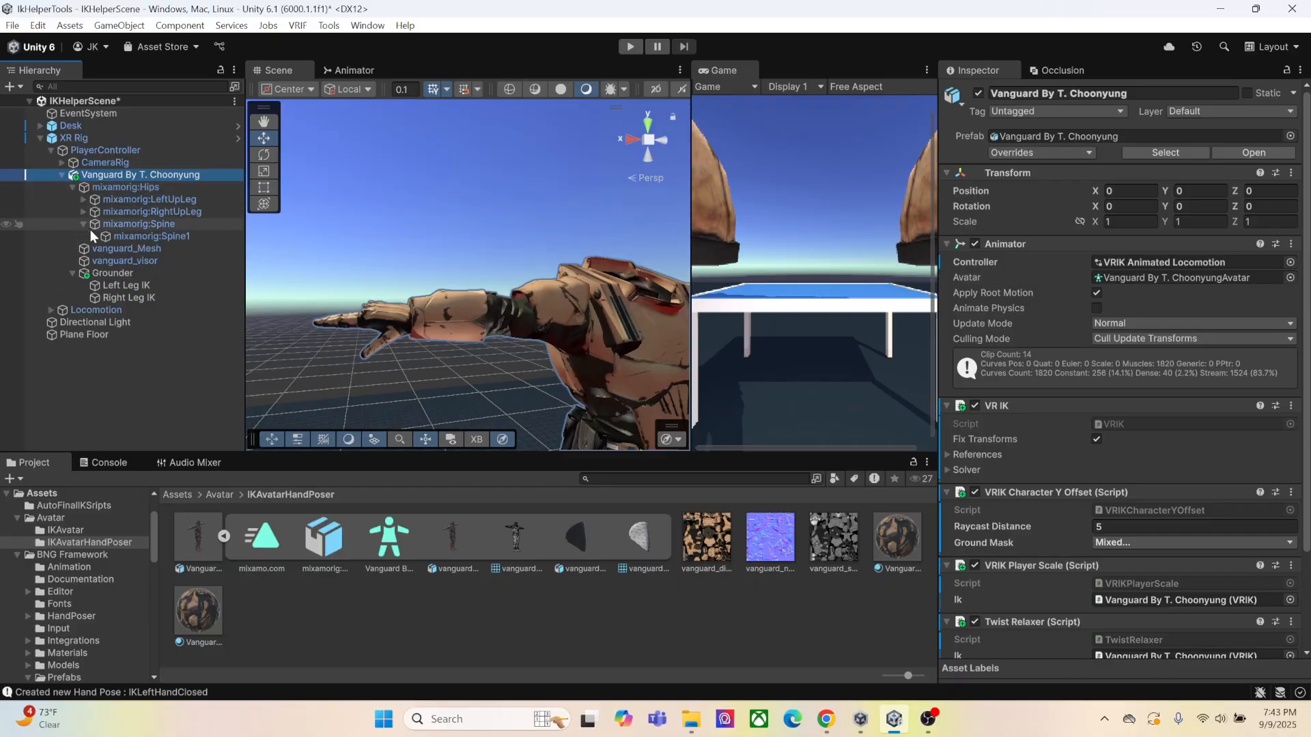
left_click(94, 236)
left_click(105, 248)
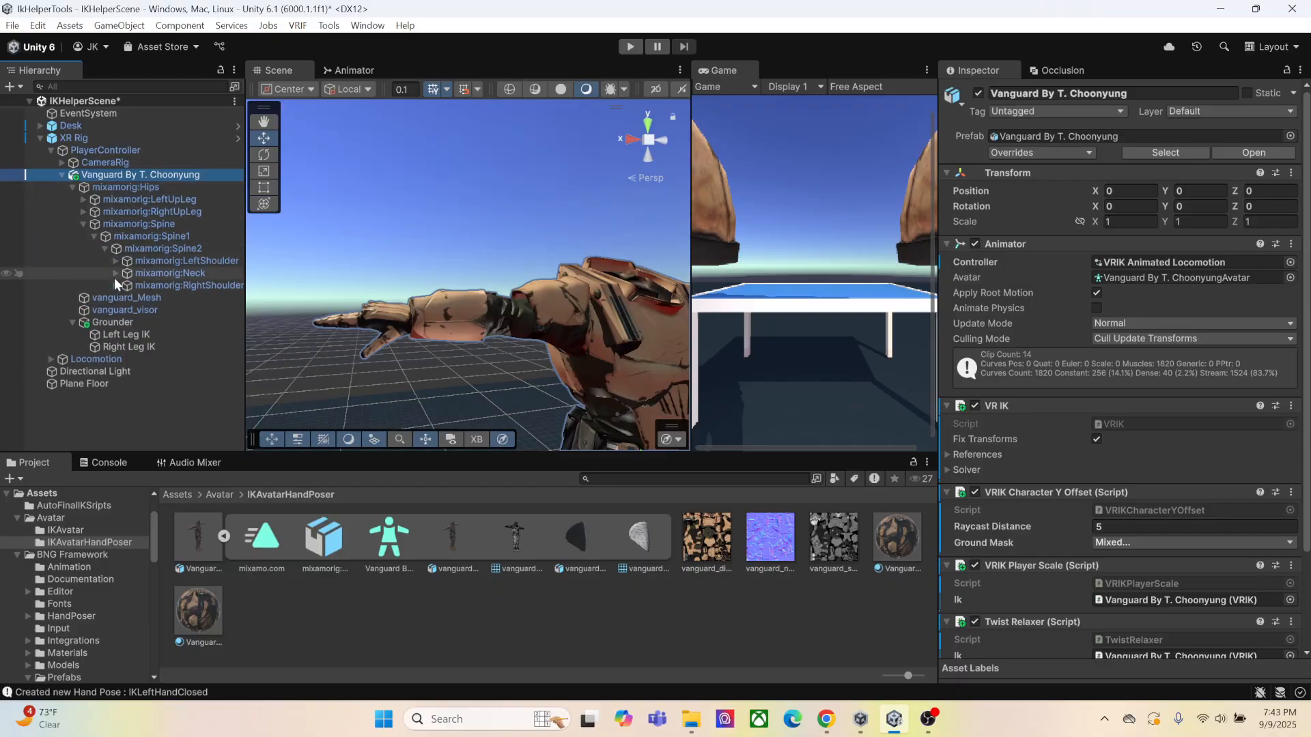
left_click(116, 261)
left_click(127, 273)
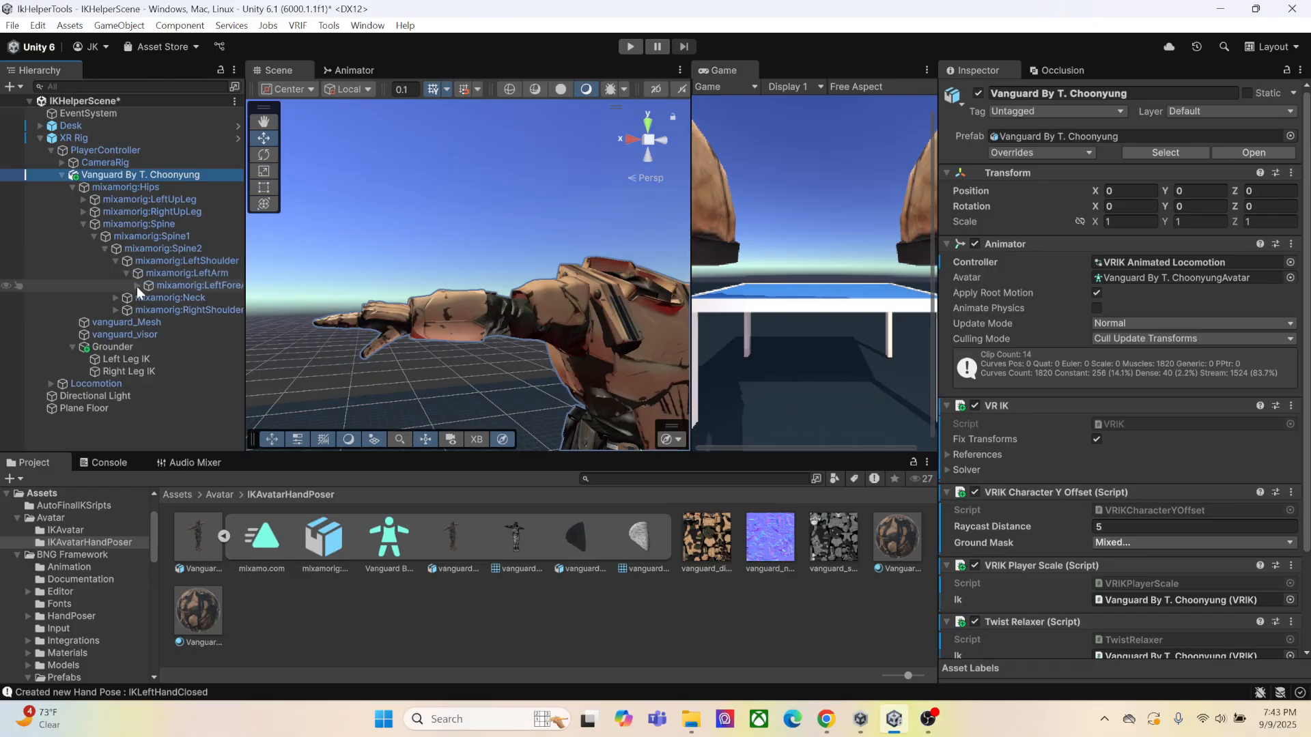
left_click(138, 285)
left_click(174, 299)
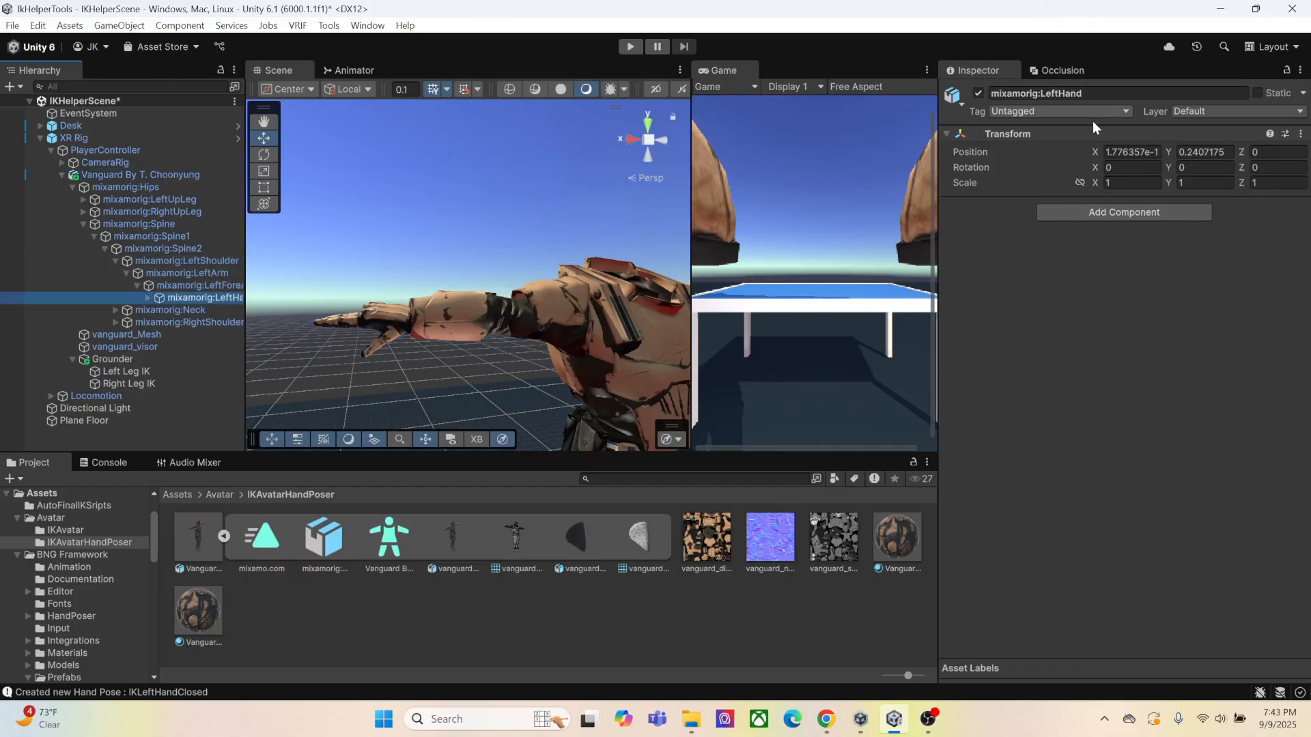
Add the BNG Hand Poser component to mixamorig:LeftHand and auto-assign its finger bone transforms
left_click(1088, 212)
left_click(1112, 272)
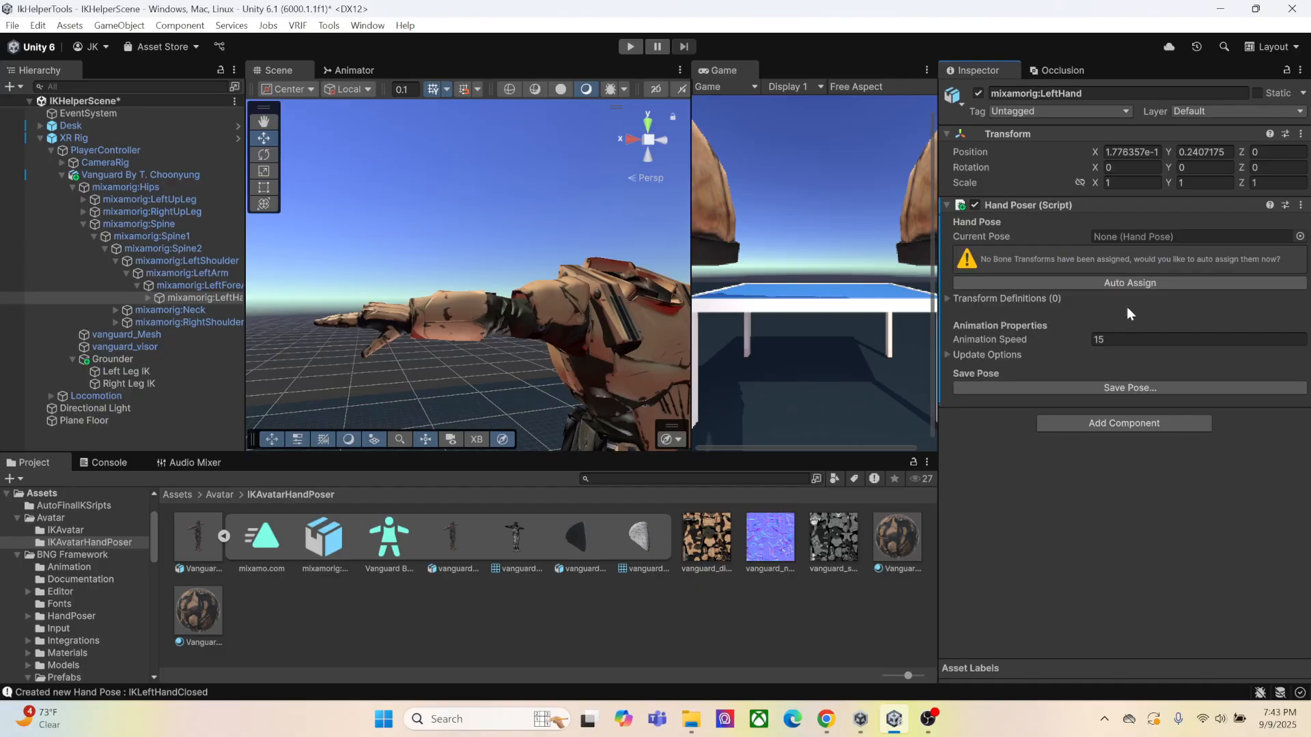
left_click(1117, 288)
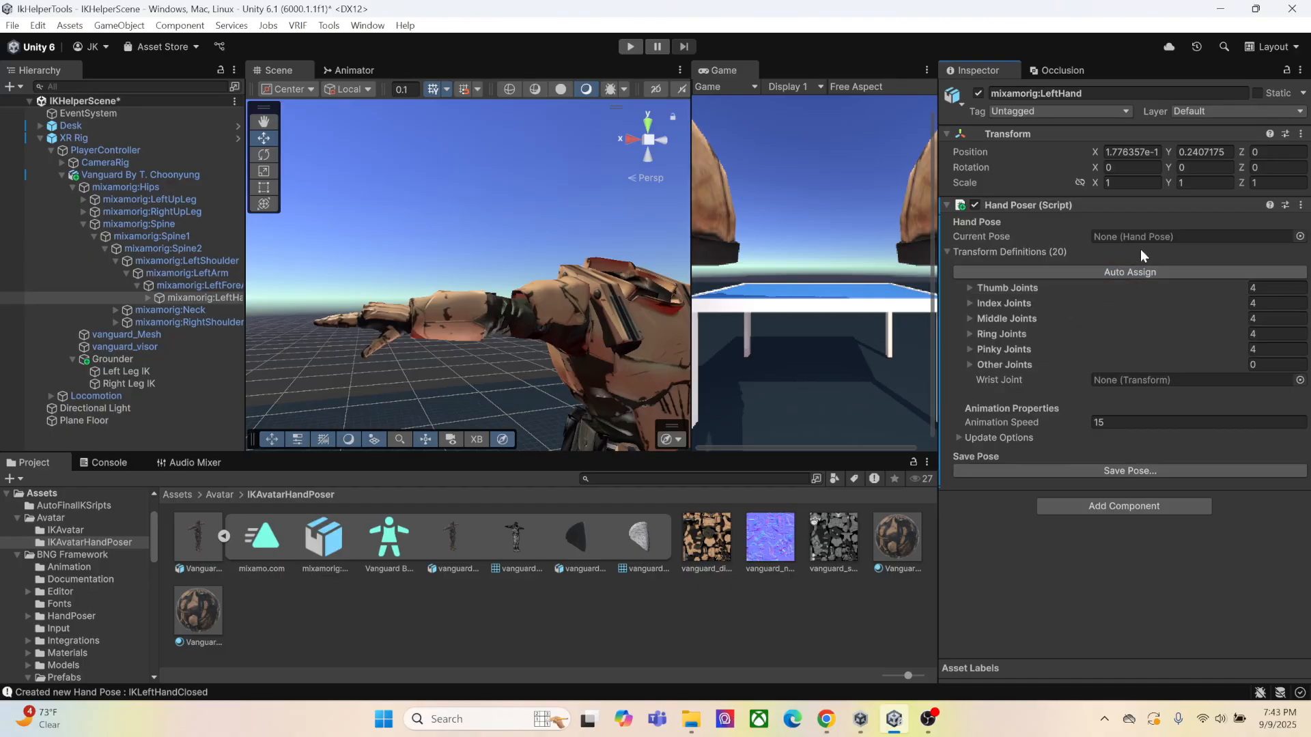
Add the Hand Pose Blender component to mixamorig:LeftHand
left_click(1103, 508)
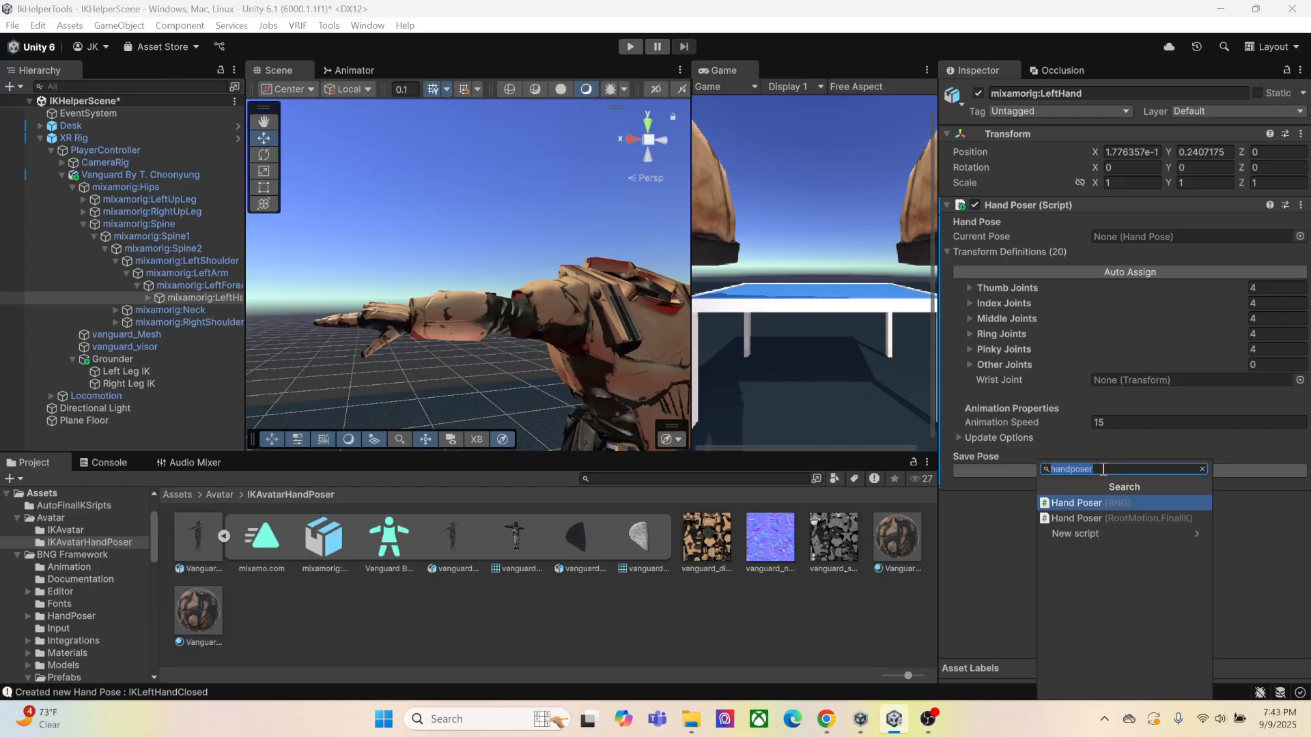
type("Han")
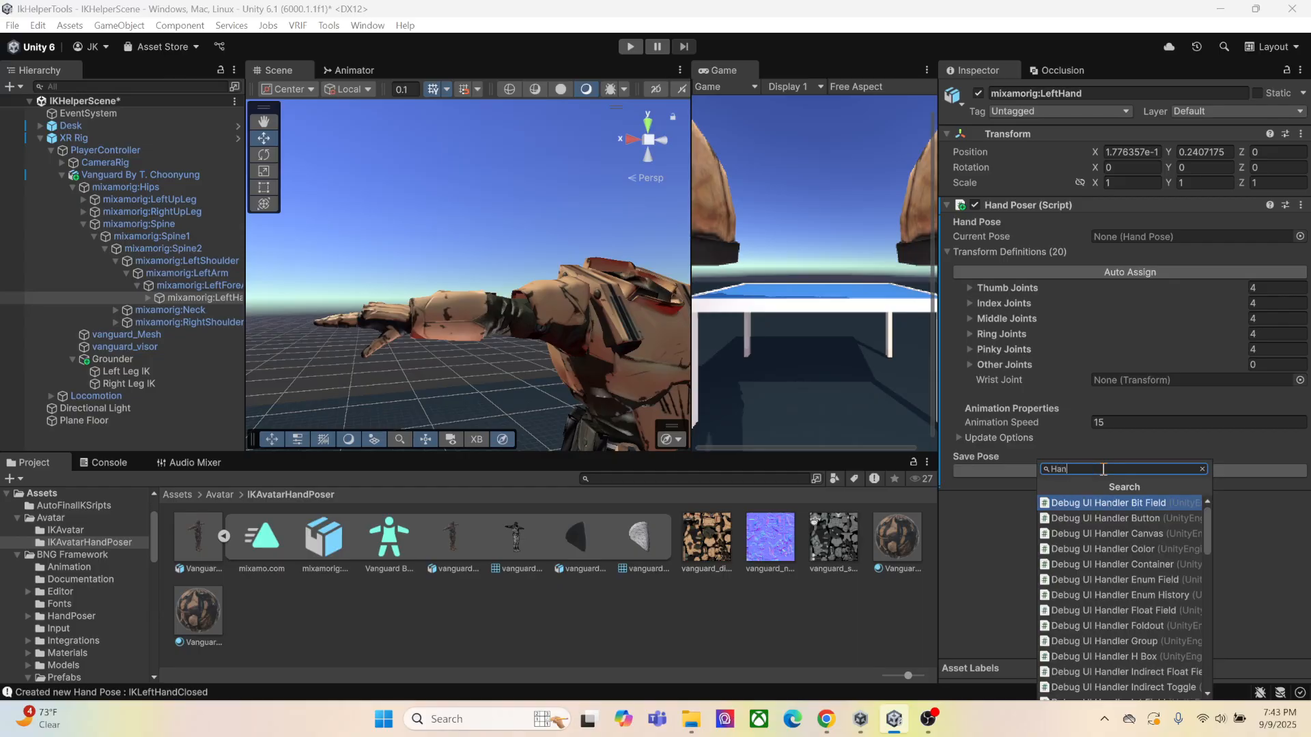
type("dPose")
key("Return")
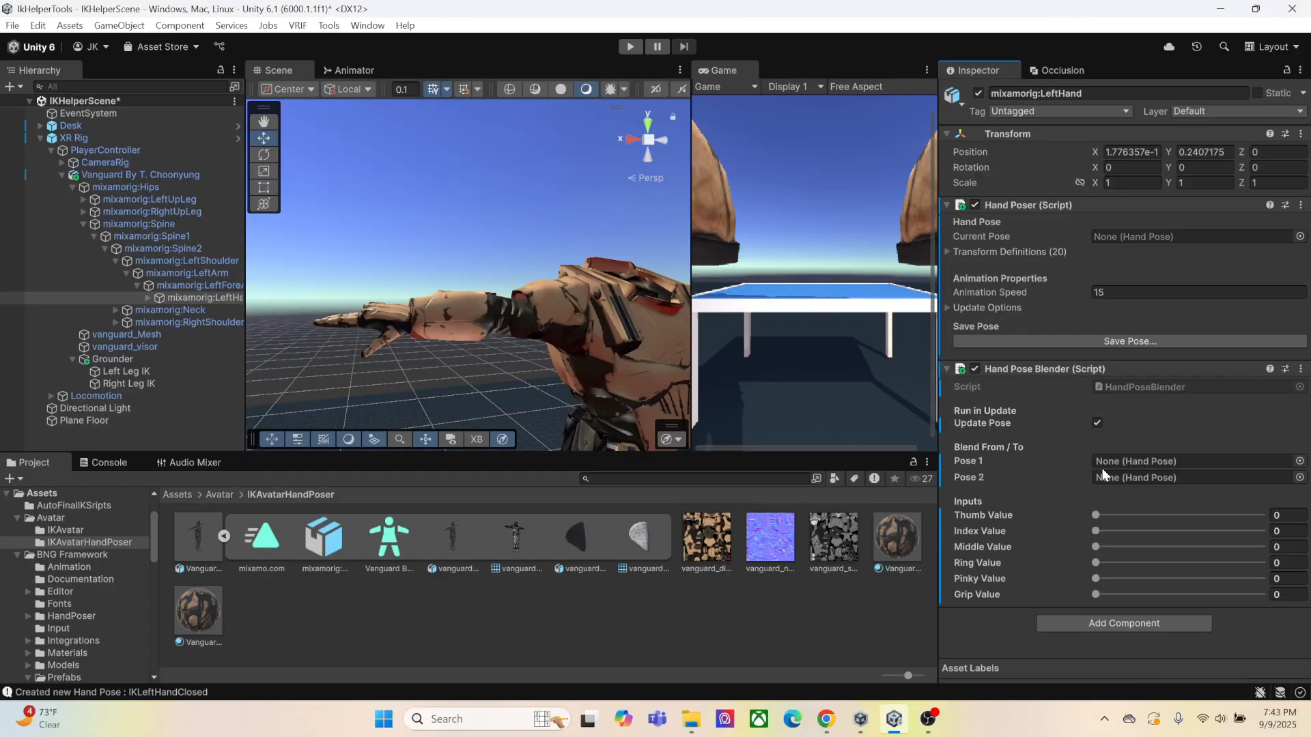
Add the BNG Auto Poser component to mixamorig:LeftHand
left_click(1124, 623)
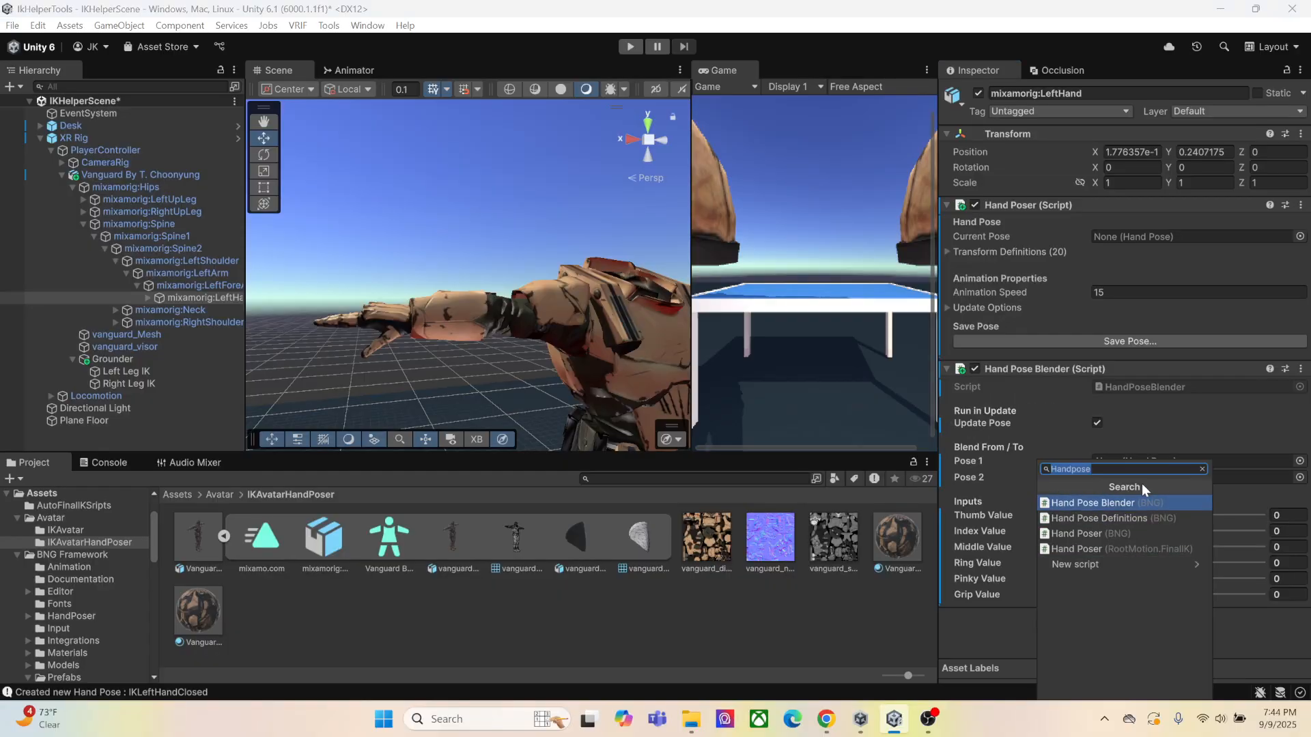
key("BackSpace")
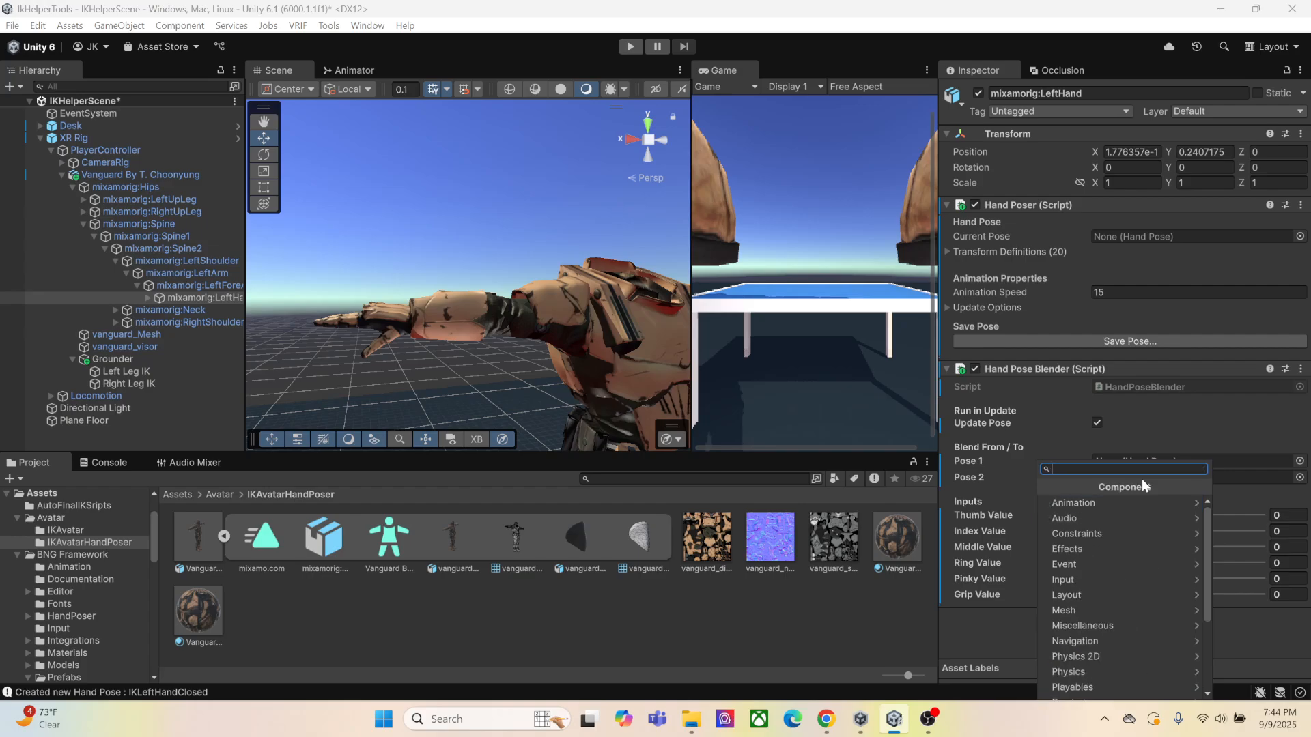
type("Autopo")
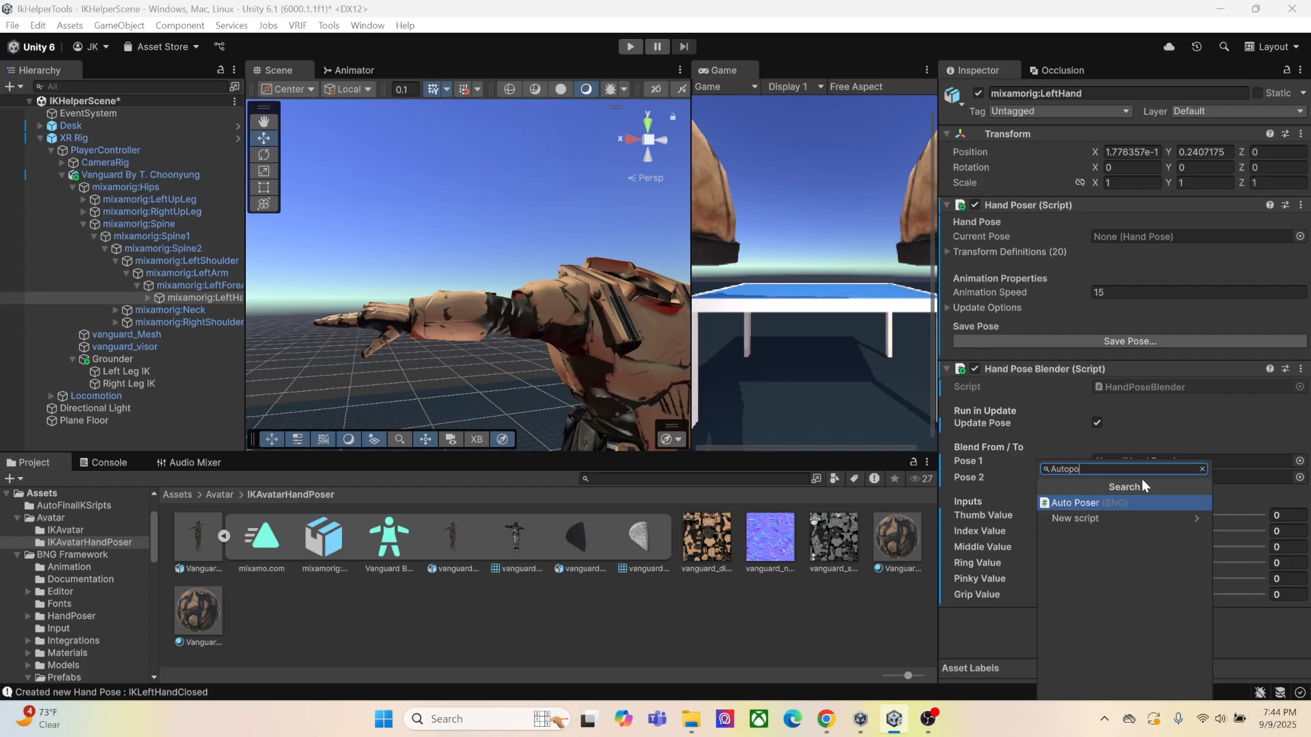
left_click(1091, 502)
Assign the IKLeftHandOpen hand pose as Pose 1 of the left hand's Hand Pose Blender
scroll(1060, 474, "down", 3)
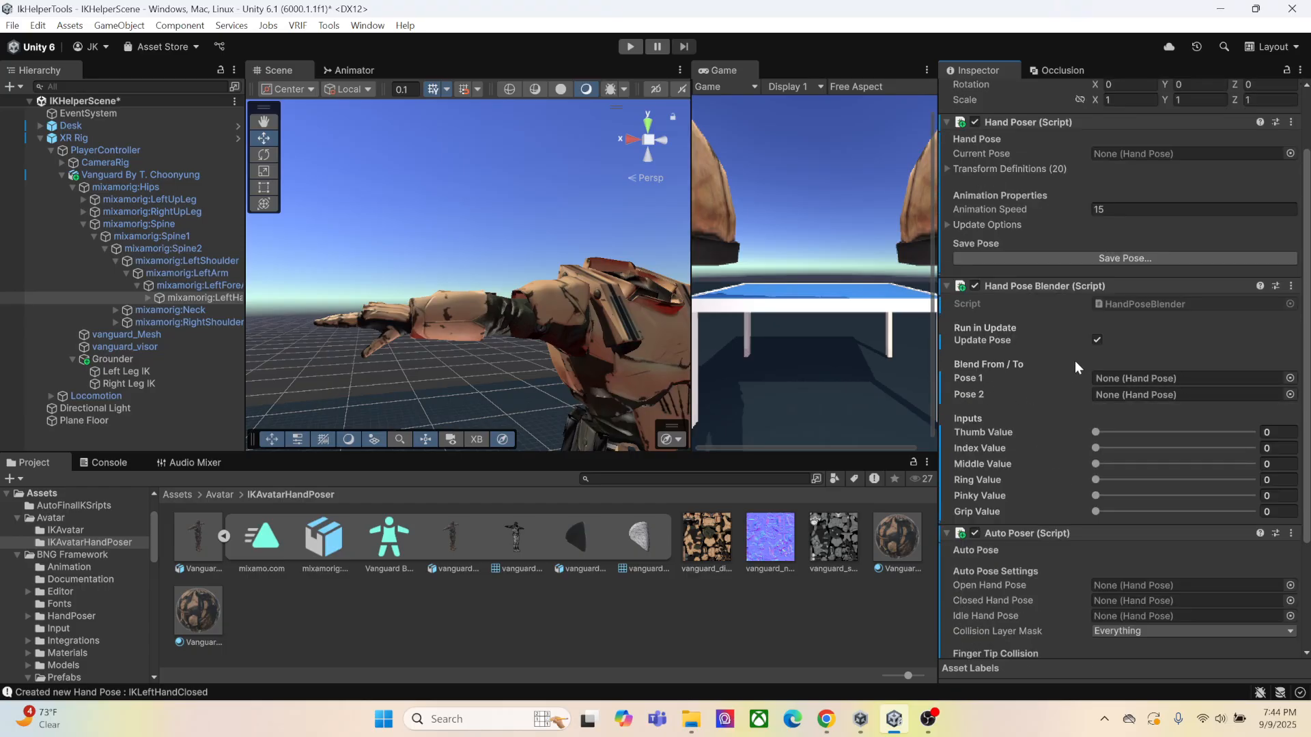
left_click(1290, 379)
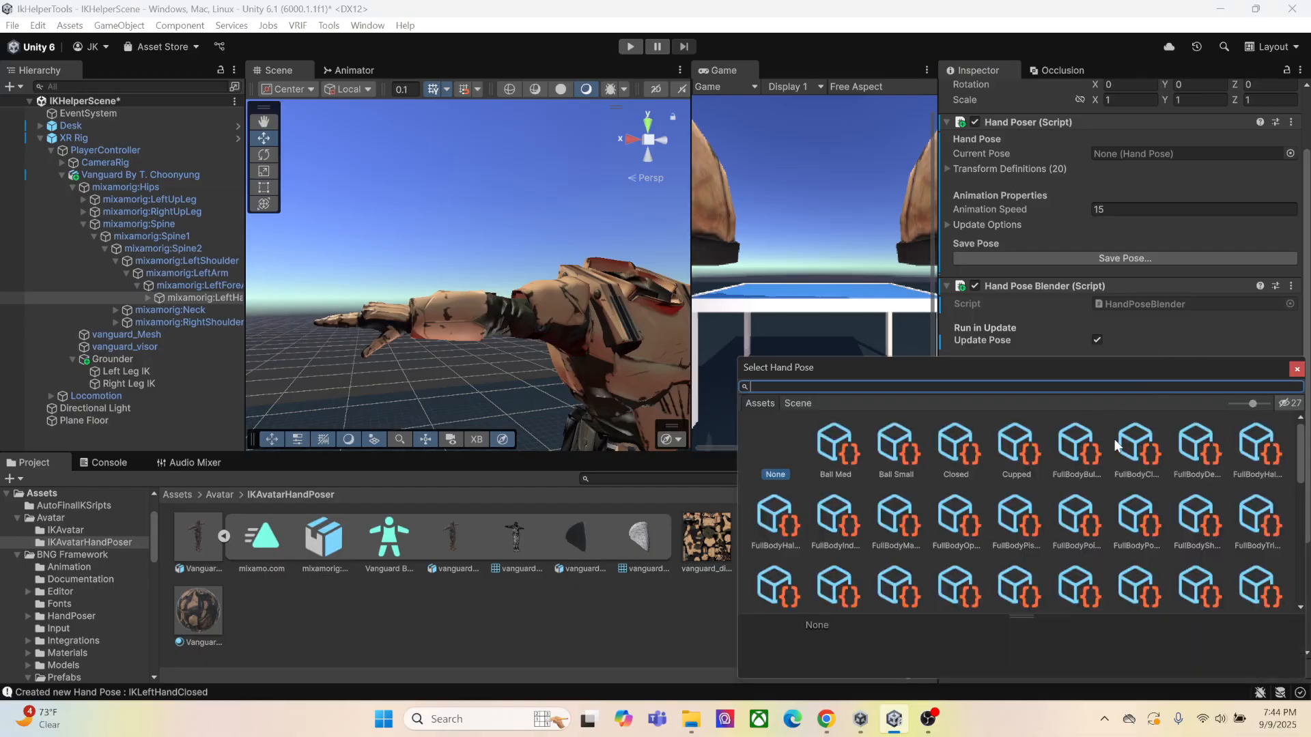
scroll(1175, 484, "down", 2)
scroll(1050, 466, "down", 2)
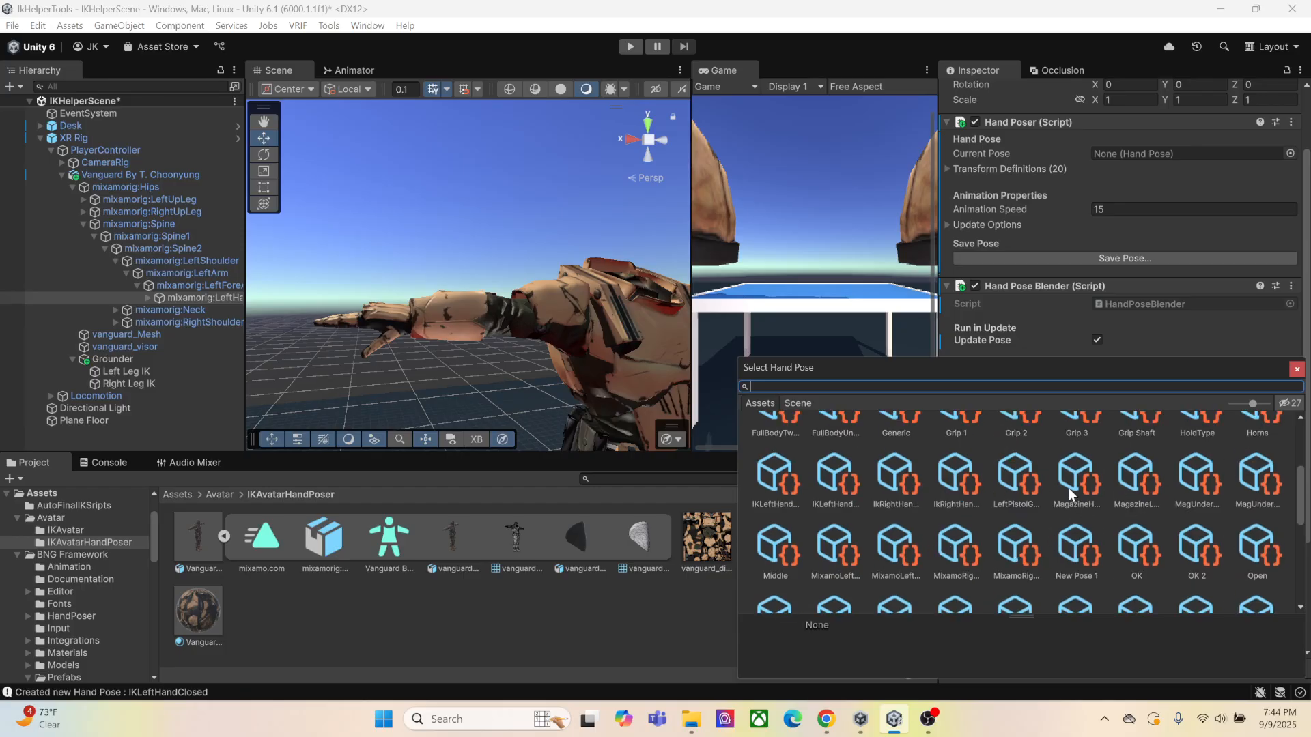
scroll(1068, 489, "up", 1)
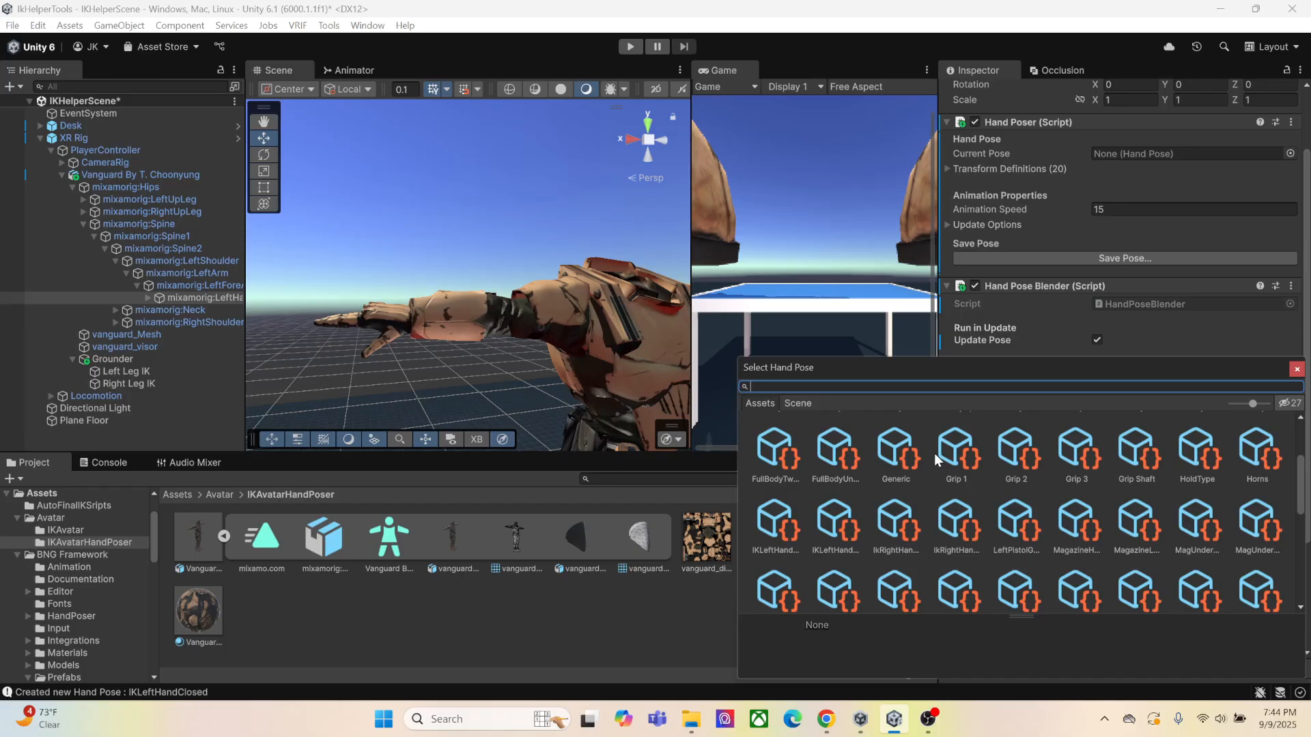
scroll(1198, 467, "up", 2)
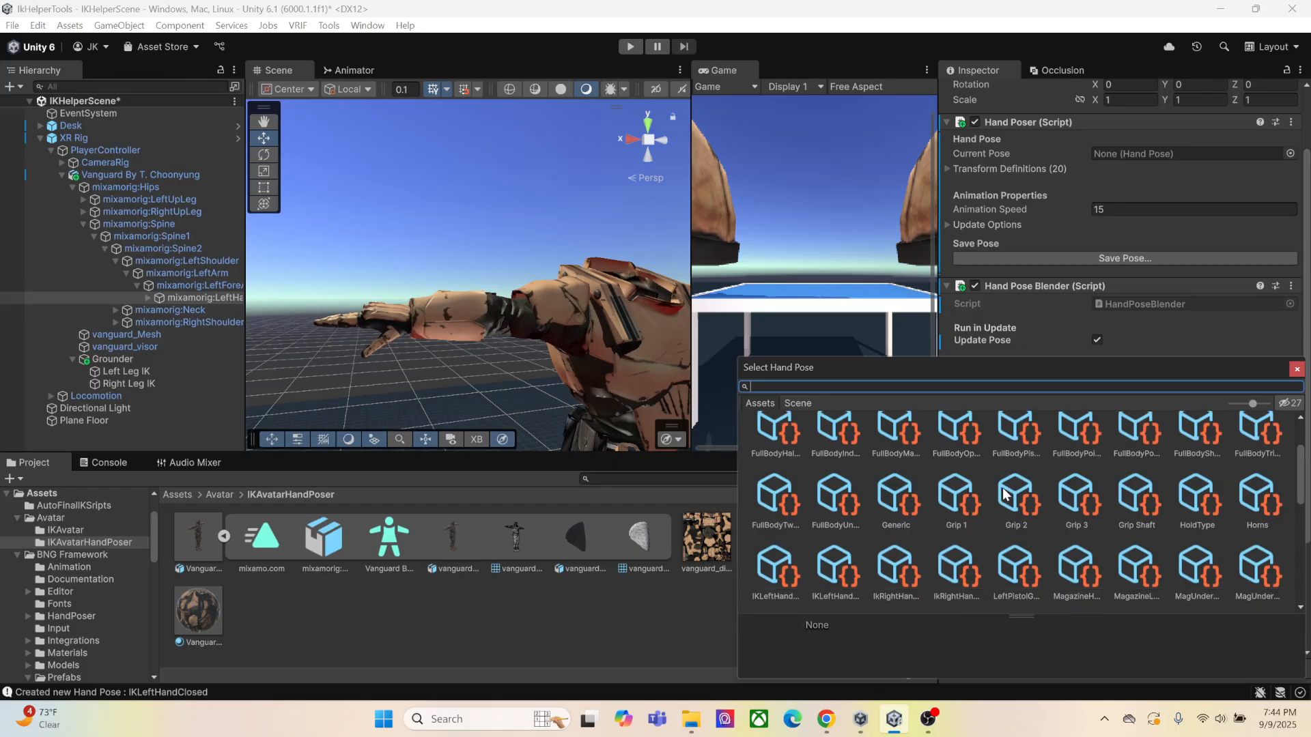
scroll(975, 482, "up", 2)
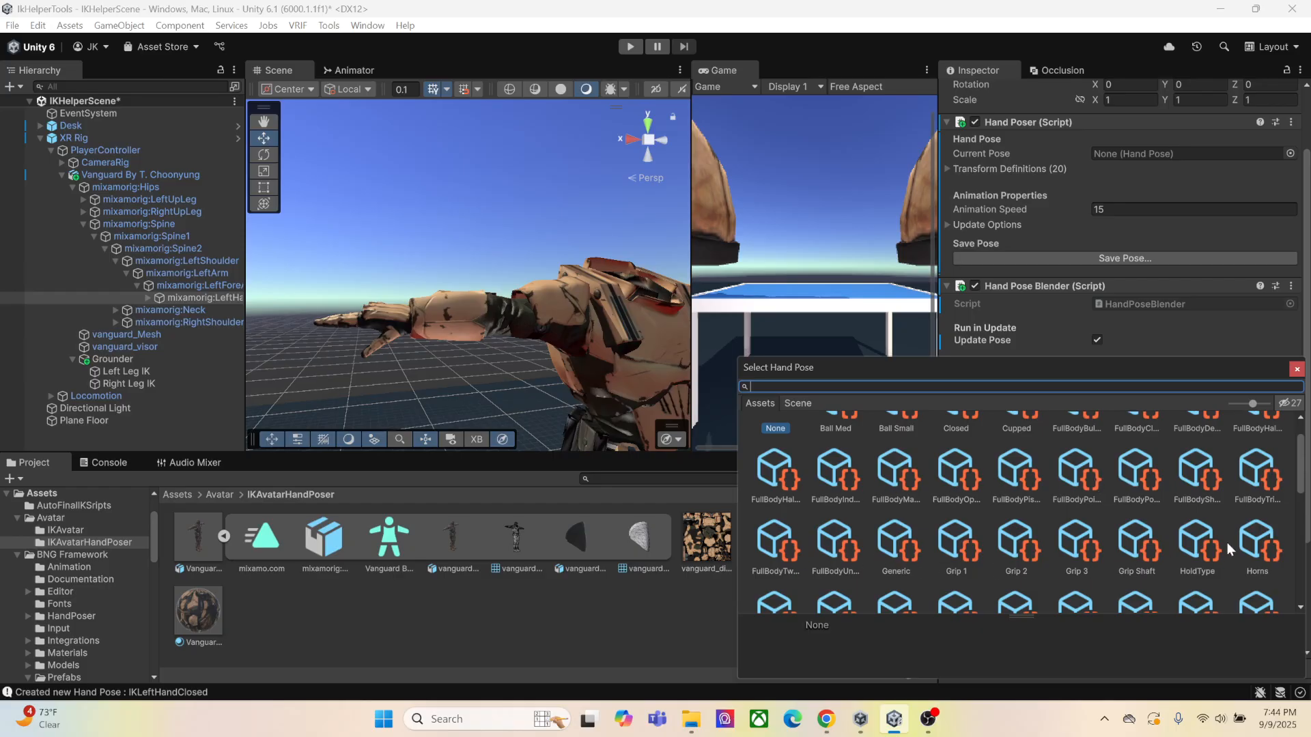
scroll(1227, 542, "down", 2)
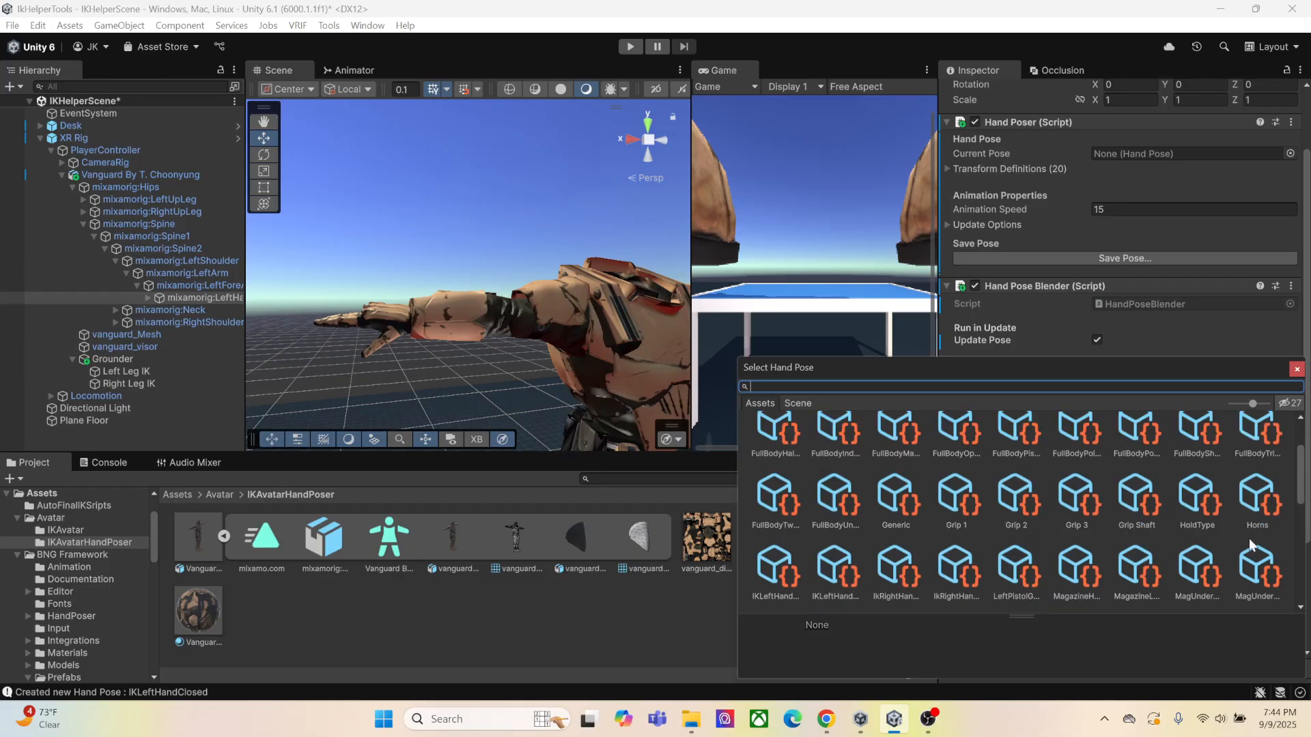
left_click(781, 572)
left_click(837, 574)
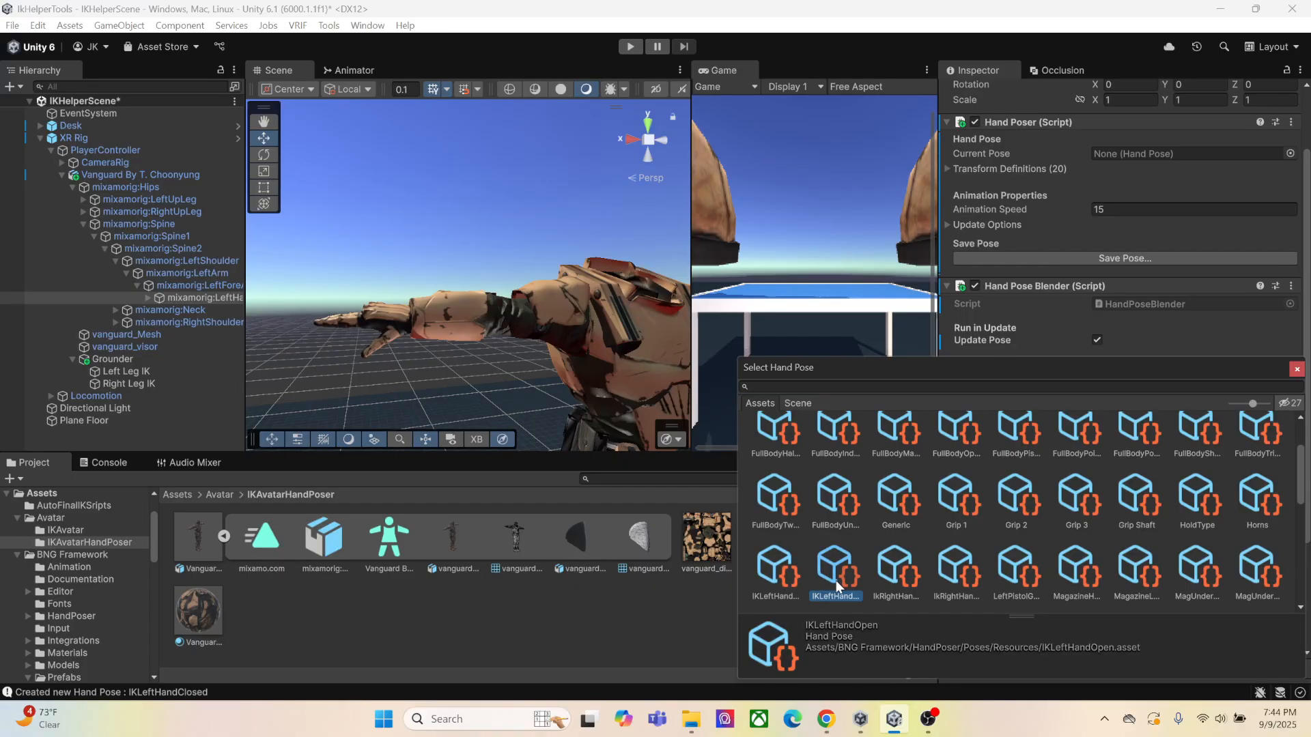
double_click(835, 580)
Assign the IKLeftHandClosed hand pose as Pose 2 of the left hand's Hand Pose Blender
left_click(1290, 394)
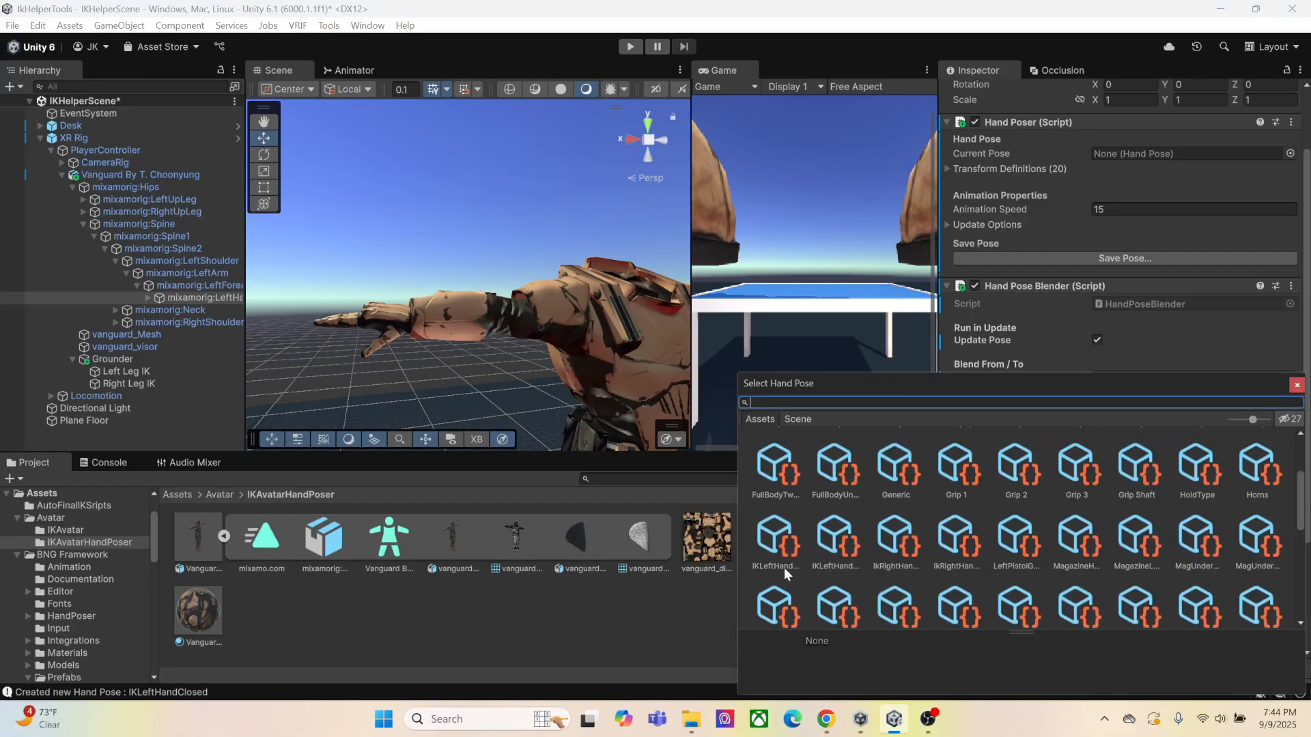
left_click(784, 567)
double_click(779, 561)
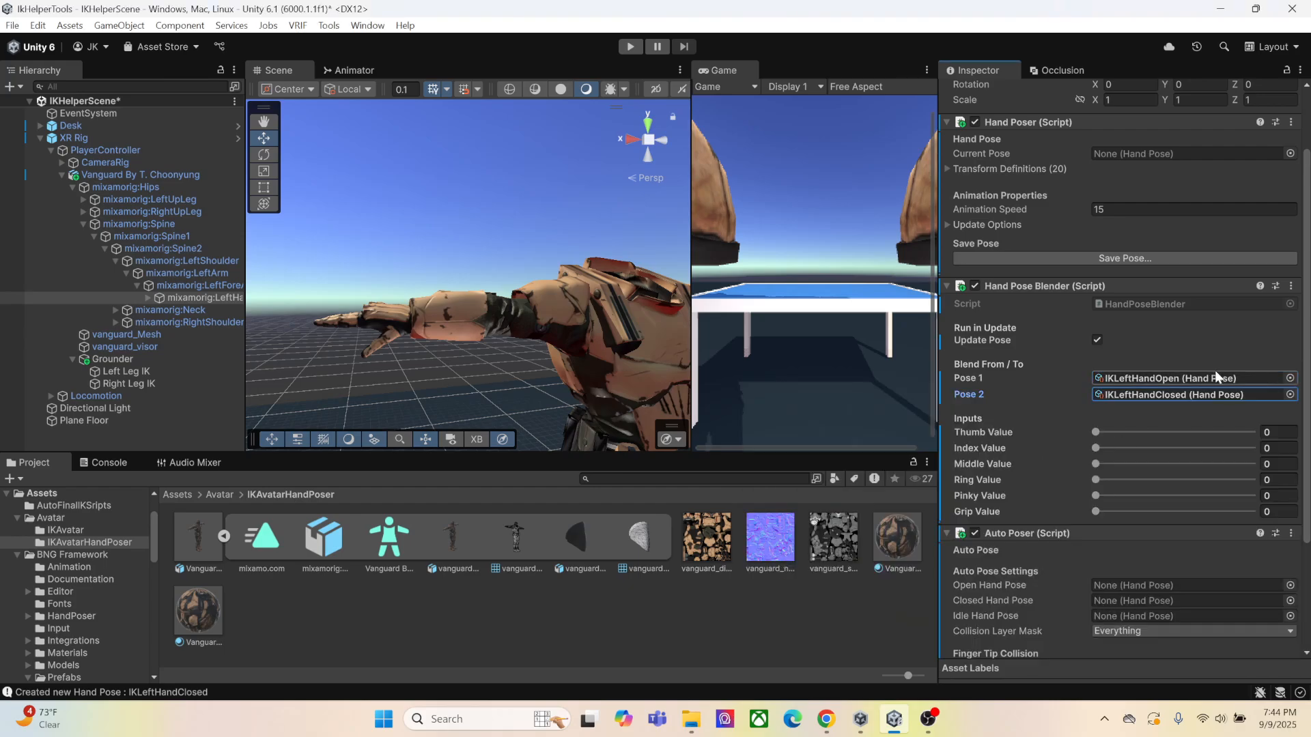
Open the pose selection for the left hand Auto Poser's Open Hand Pose and move it clear of the component settings
scroll(1202, 358, "down", 2)
left_click(1290, 544)
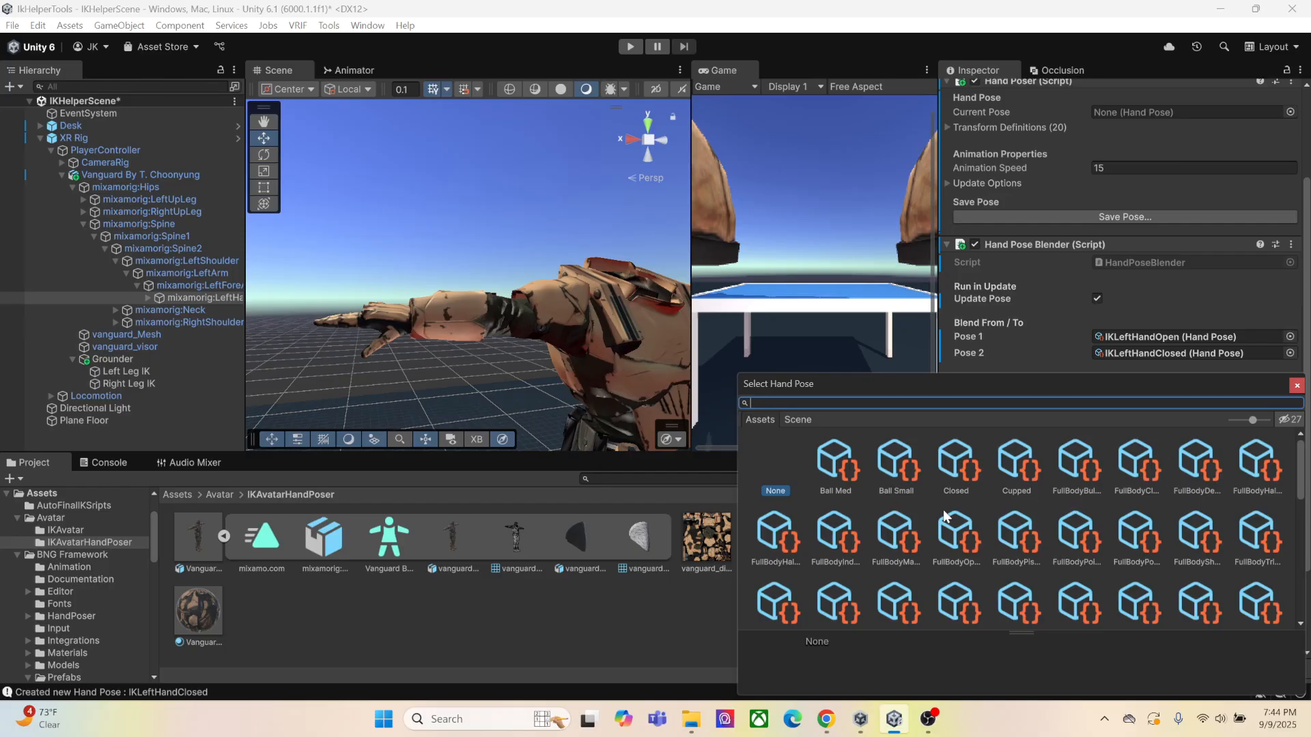
scroll(1079, 517, "down", 3)
left_click_drag(1111, 389, 652, 302)
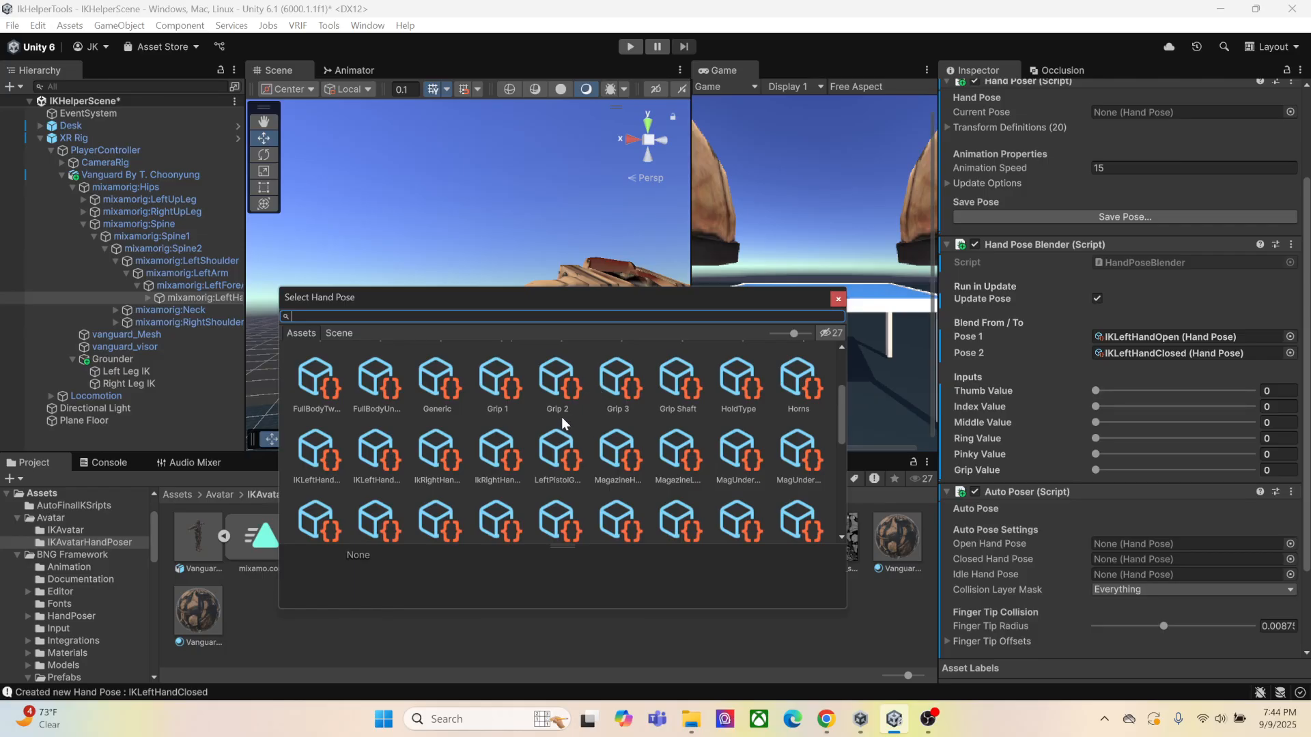
Assign the IKLeftHandOpen hand pose as the Open Hand Pose of the left hand's Auto Poser
scroll(536, 448, "down", 2)
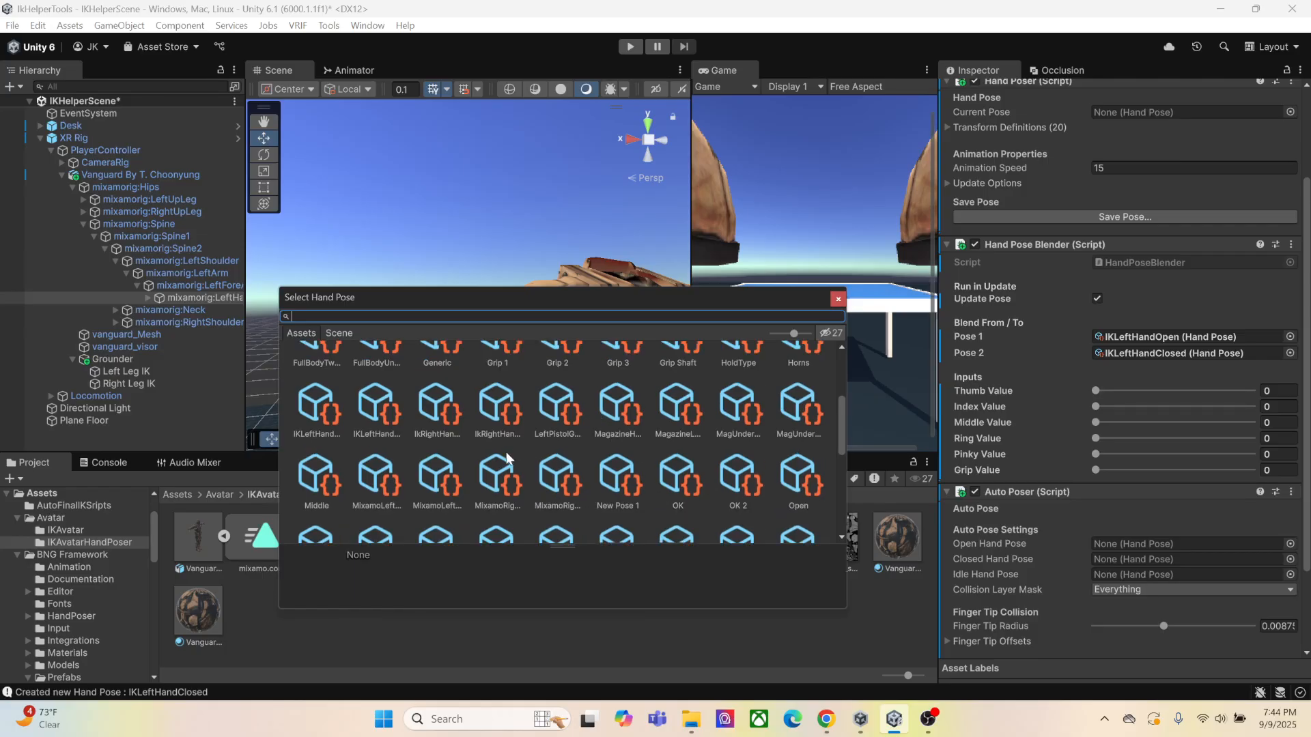
scroll(492, 454, "down", 4)
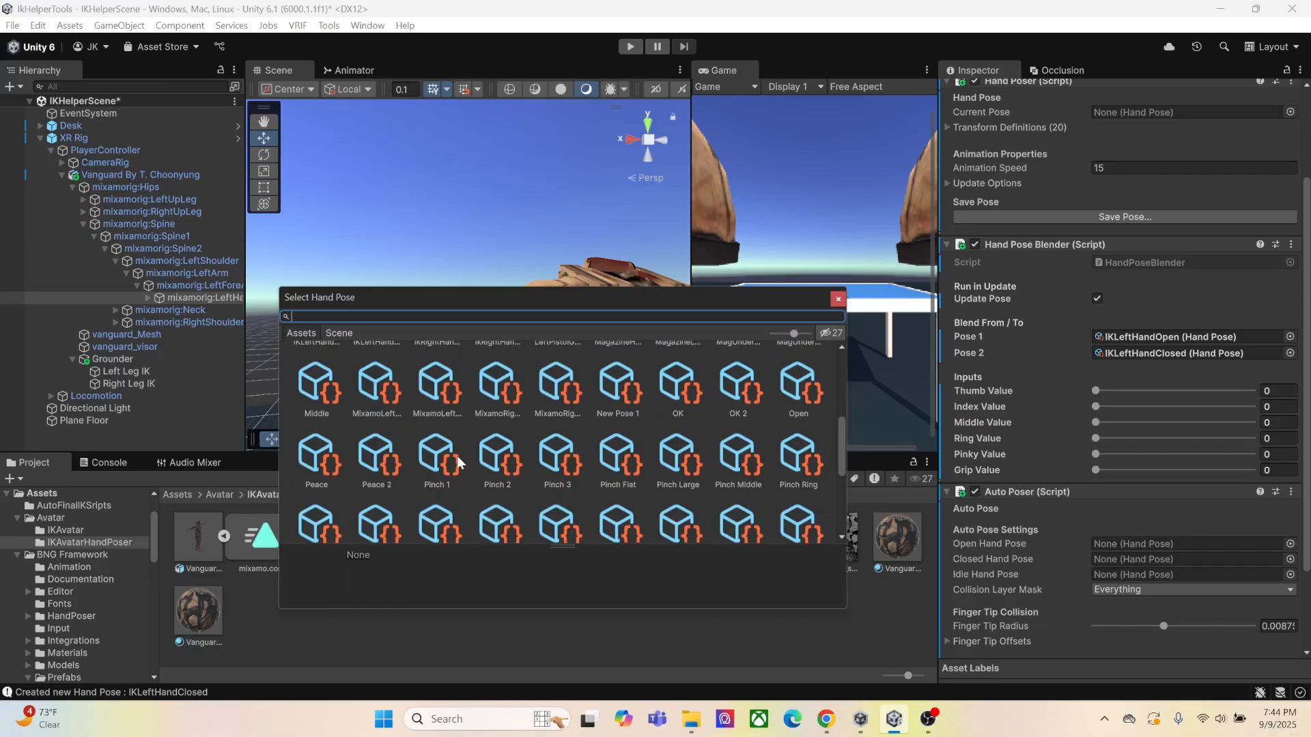
scroll(430, 465, "up", 4)
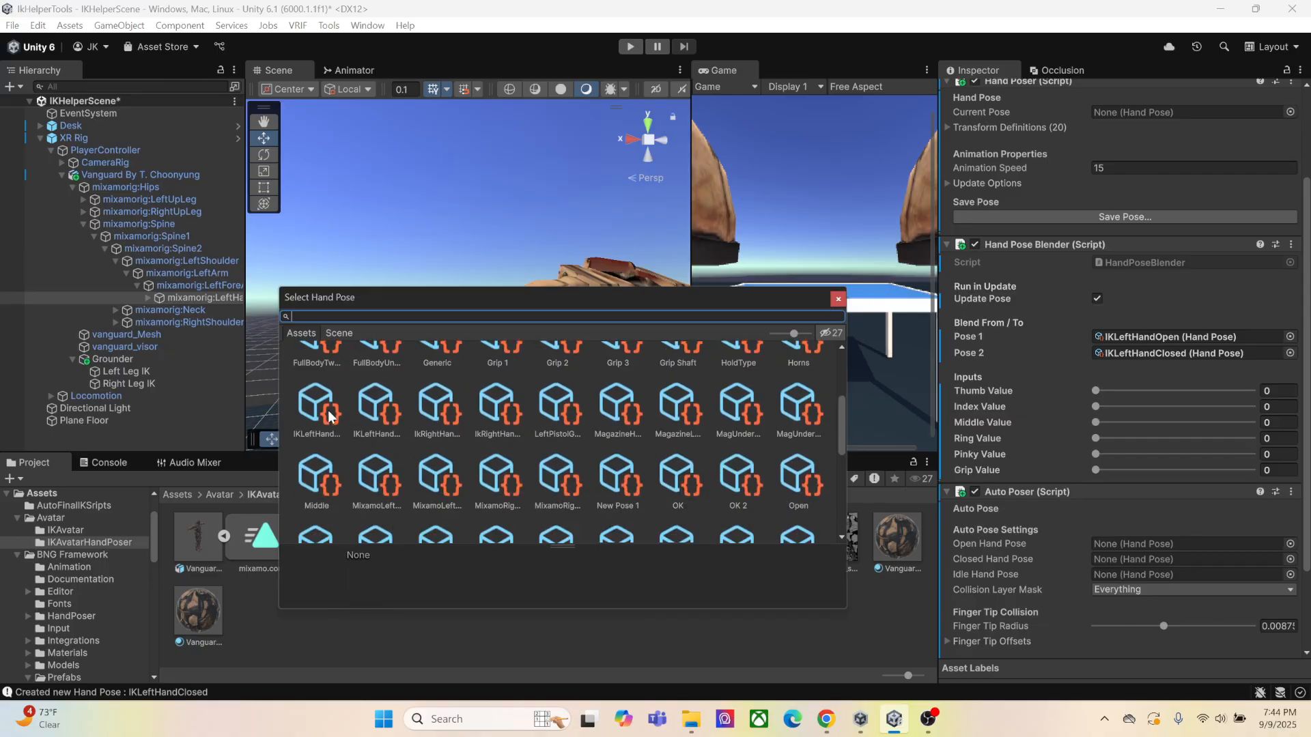
left_click(379, 427)
double_click(382, 430)
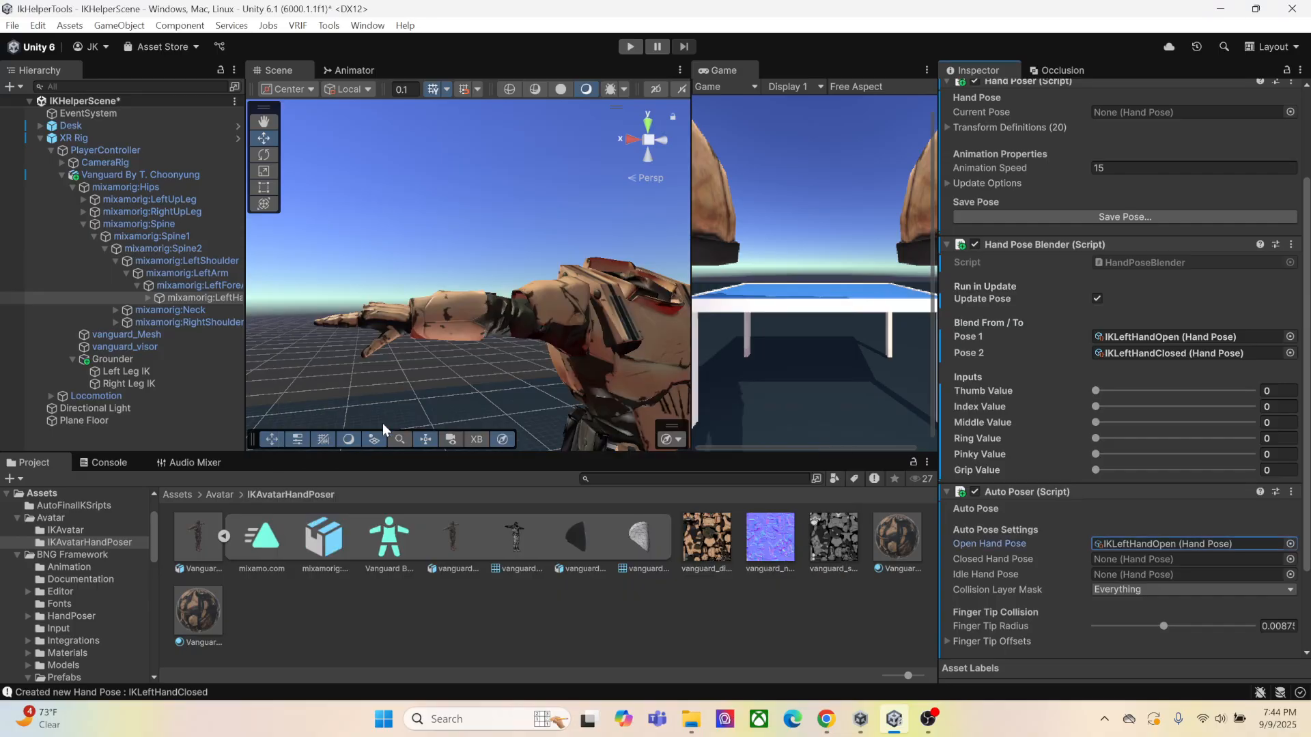
Assign the IKLeftHandClosed hand pose as the Closed Hand Pose of the left hand's Auto Poser
left_click(1289, 560)
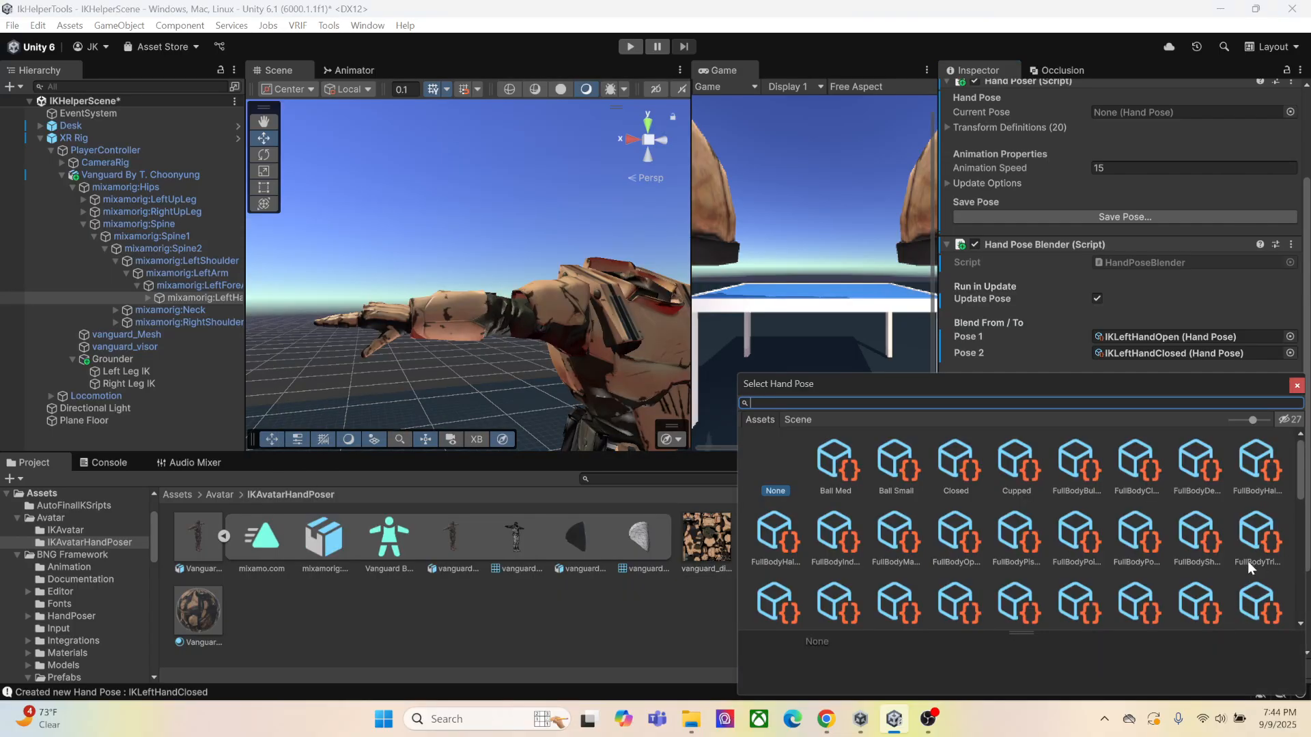
scroll(826, 526, "up", 3)
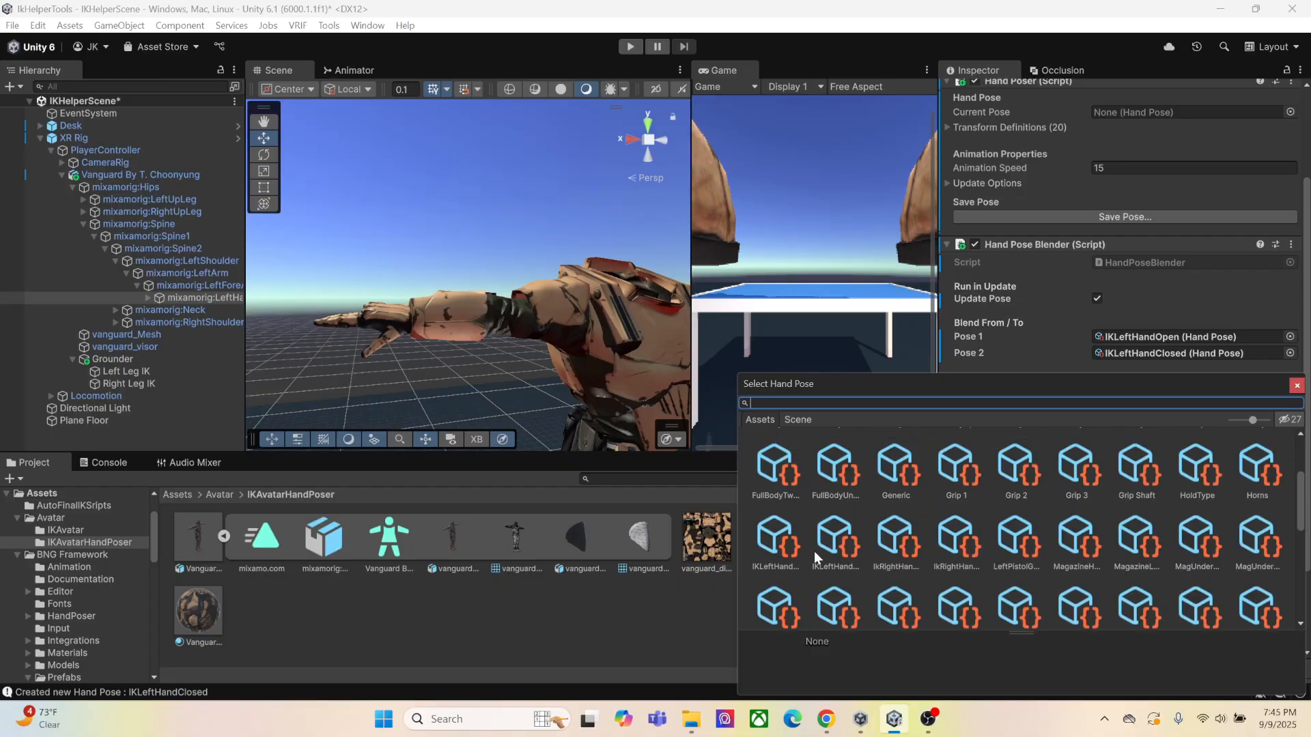
left_click(785, 550)
double_click(780, 549)
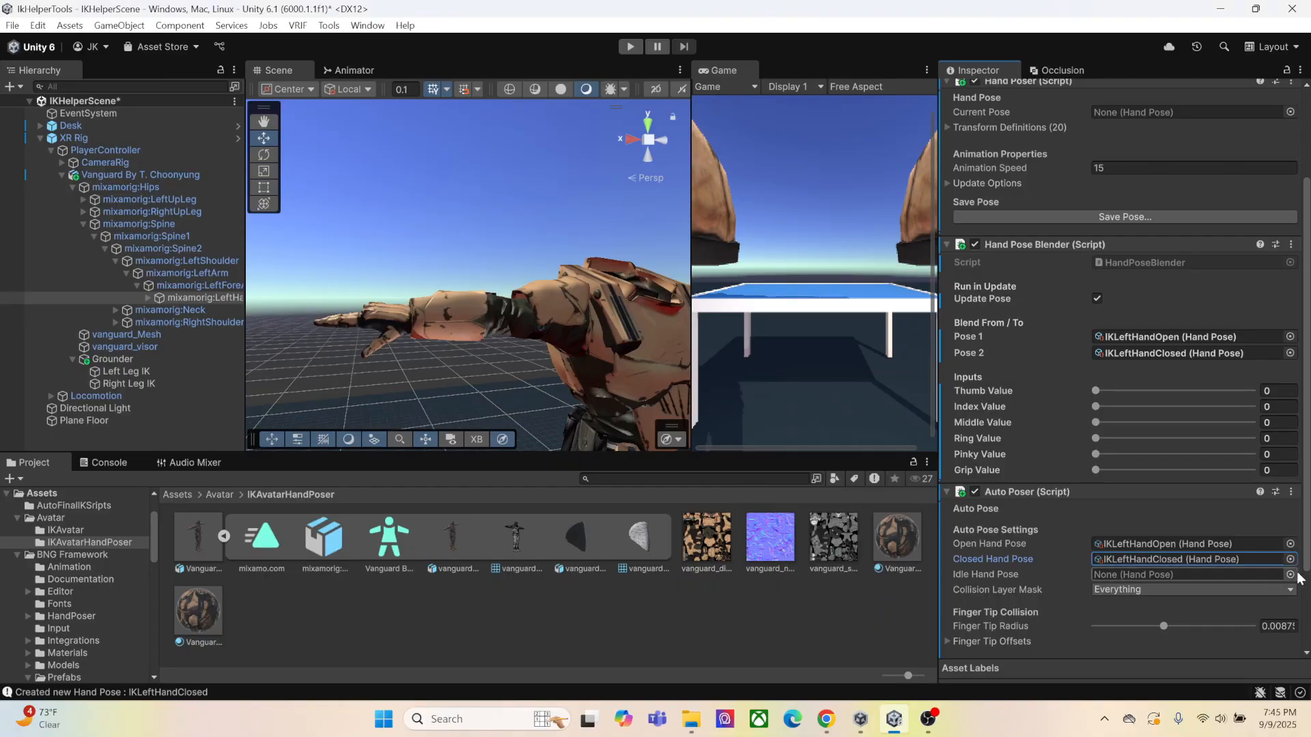
Assign the IKLeftHandOpen hand pose as the Idle Hand Pose of the left hand's Auto Poser
left_click(1290, 574)
scroll(908, 556, "down", 2)
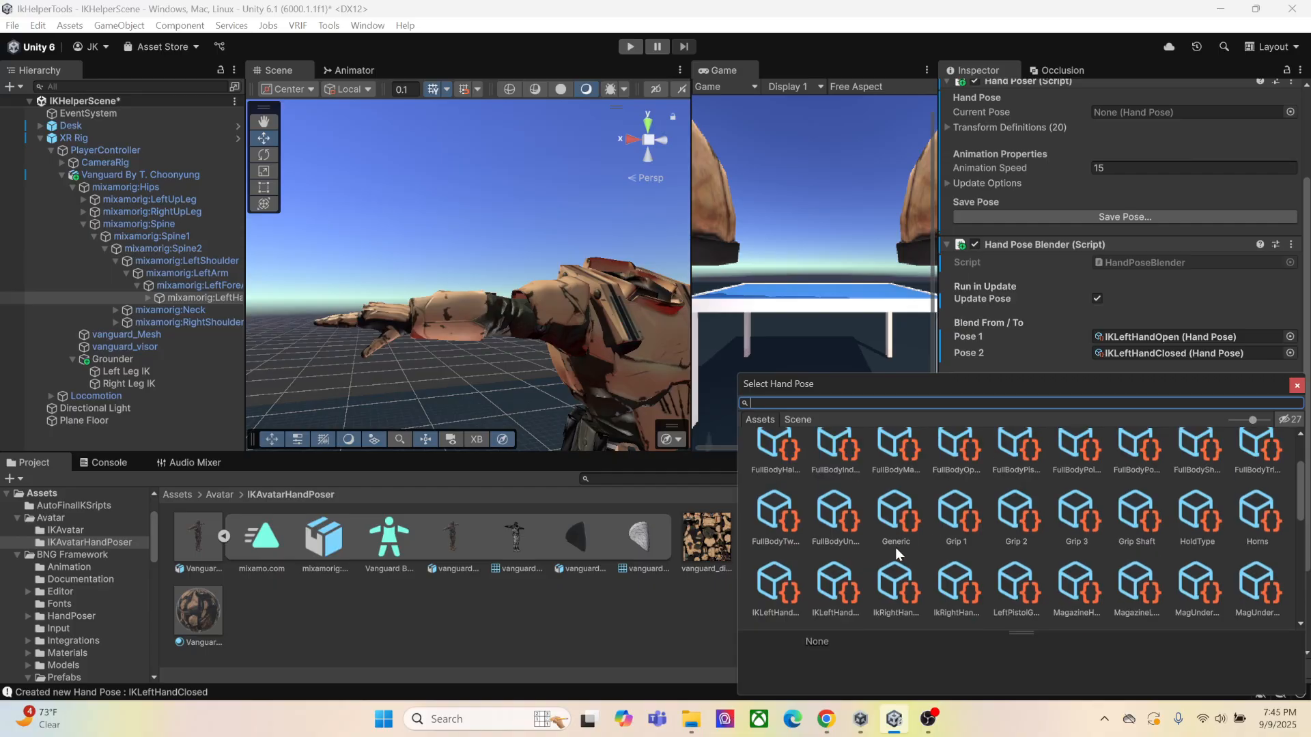
scroll(876, 524, "down", 1)
double_click(837, 546)
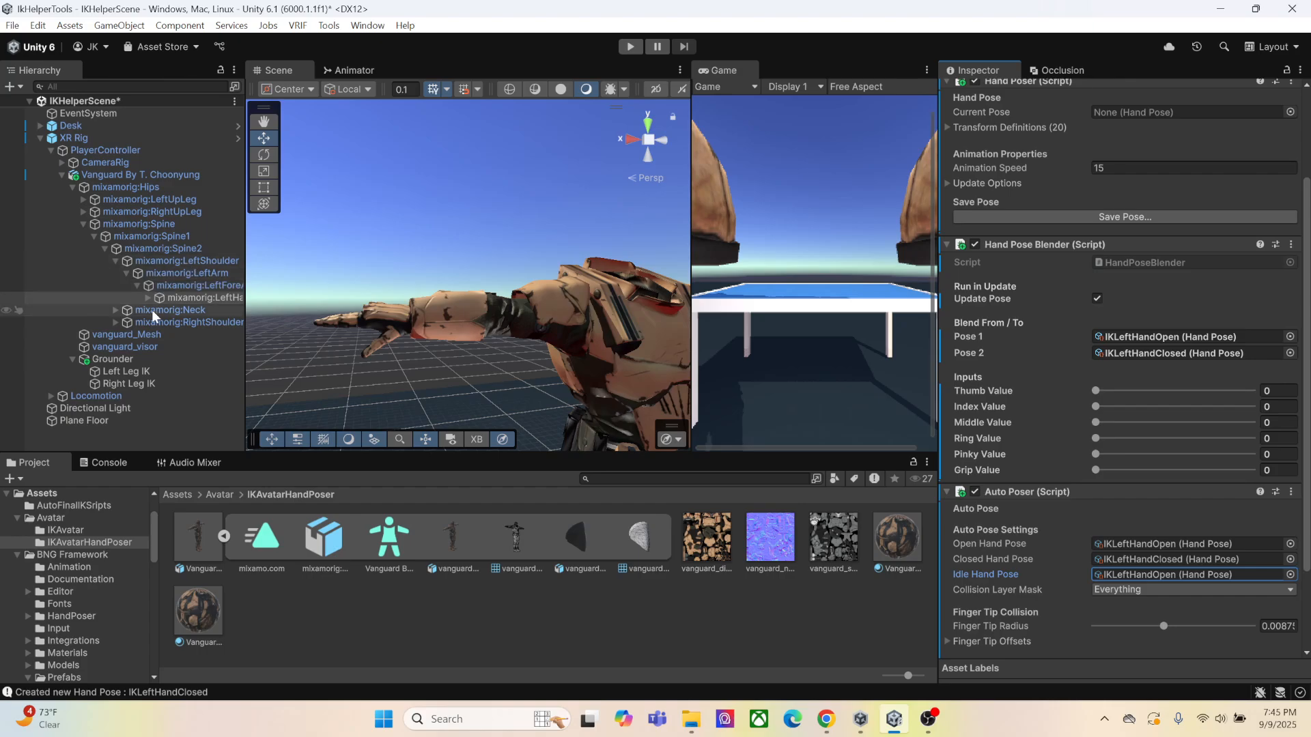
Add the BNG Hand Poser component to mixamorig:RightHand under the avatar's right arm
left_click(117, 323)
left_click(126, 336)
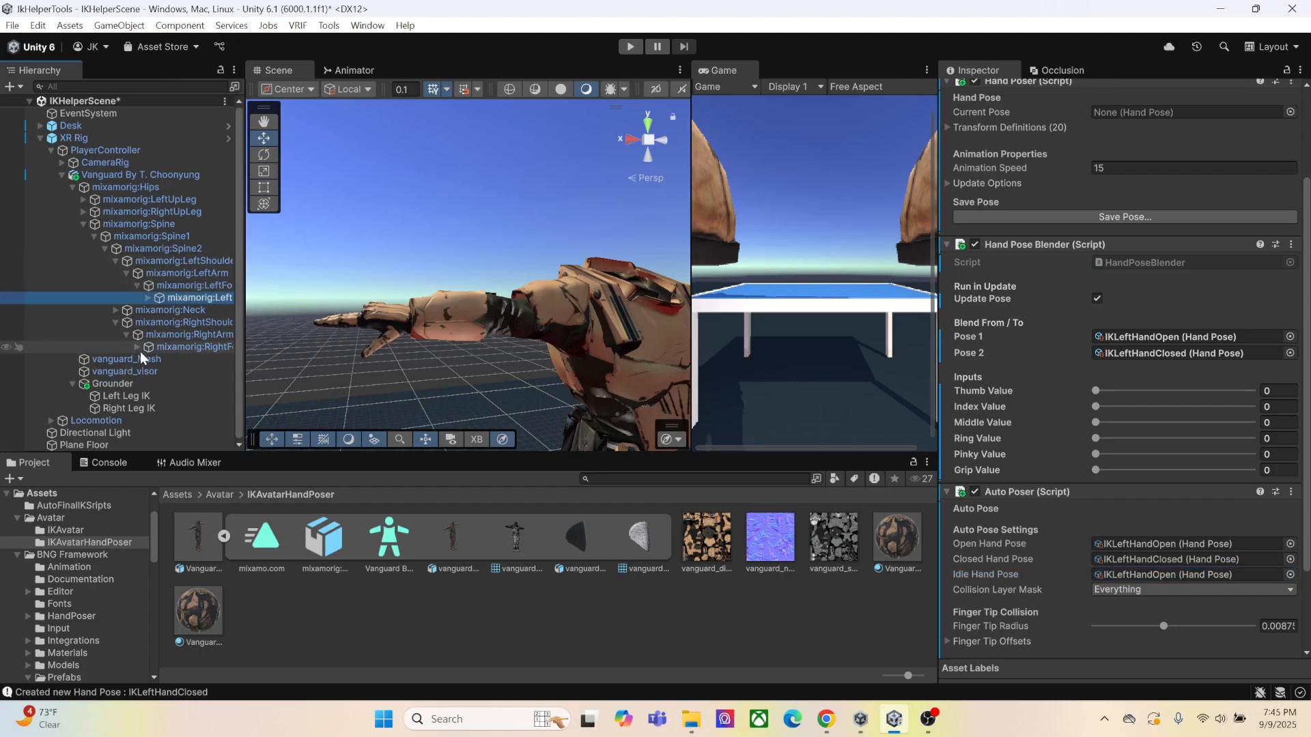
left_click(137, 347)
left_click(168, 359)
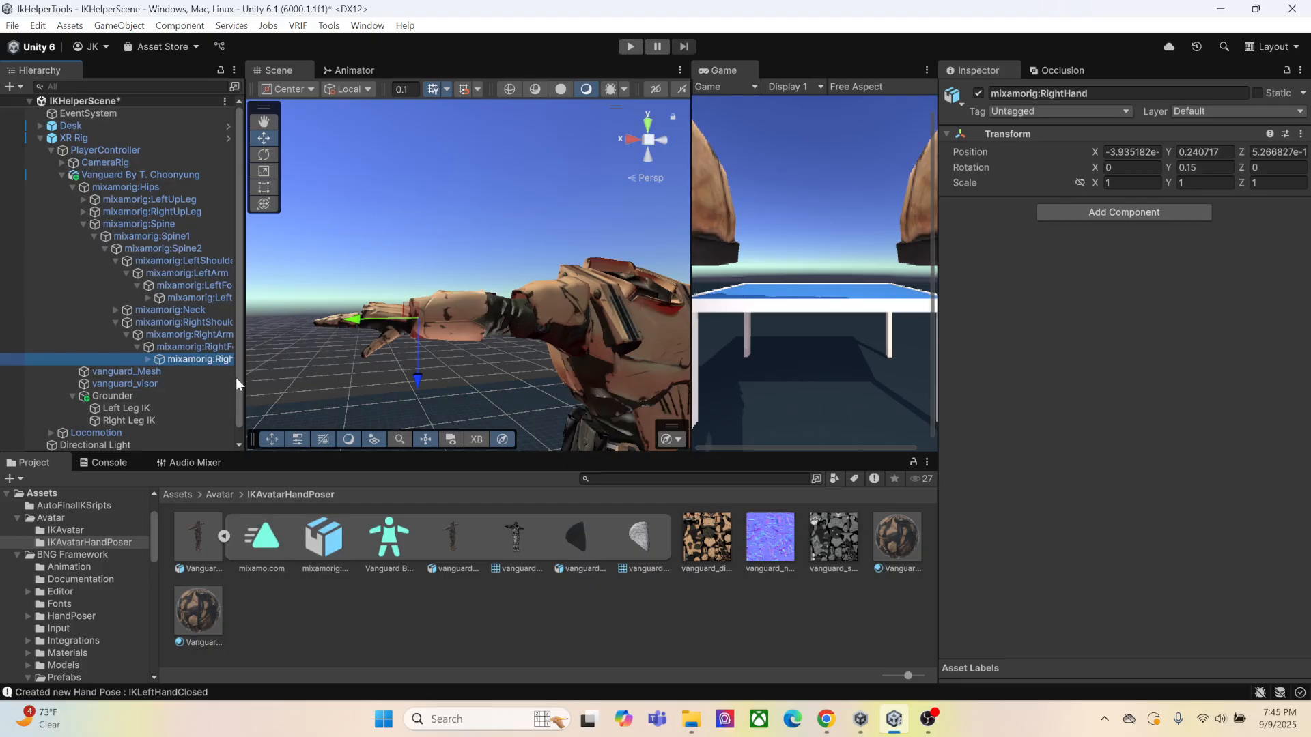
left_click(1044, 216)
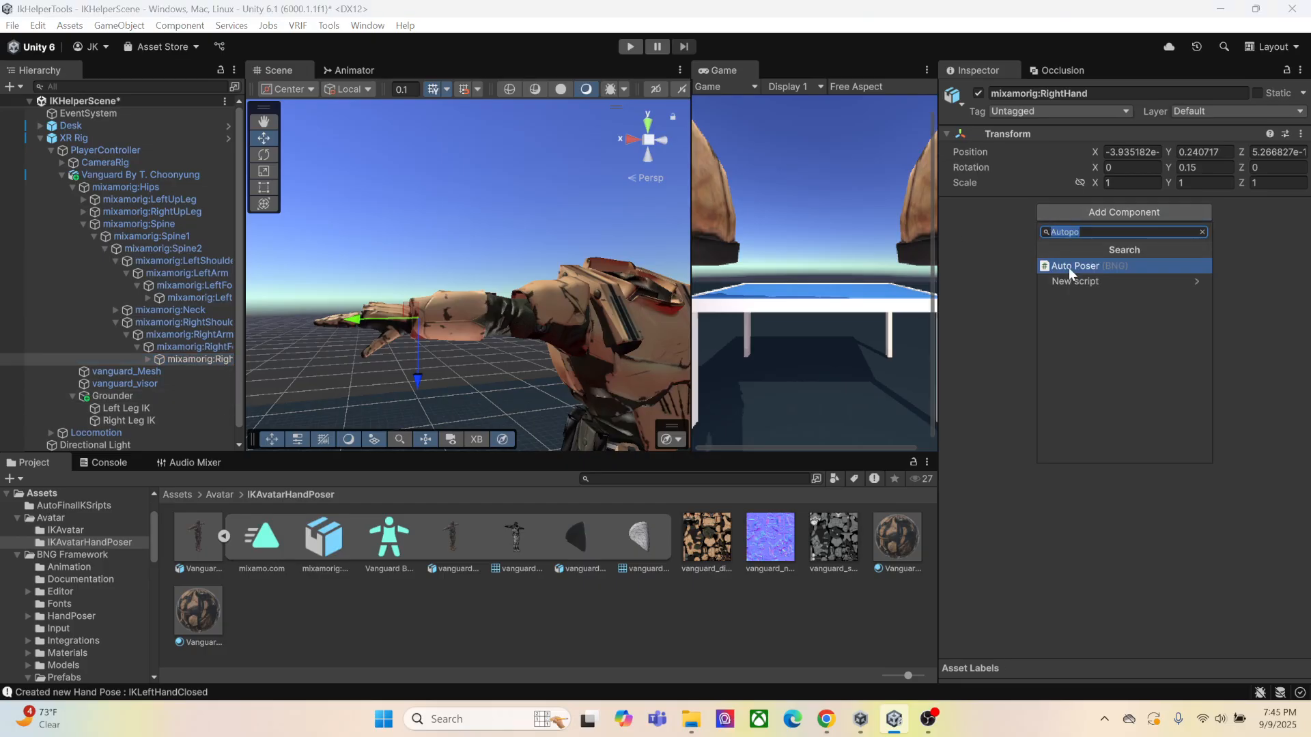
type("handposer")
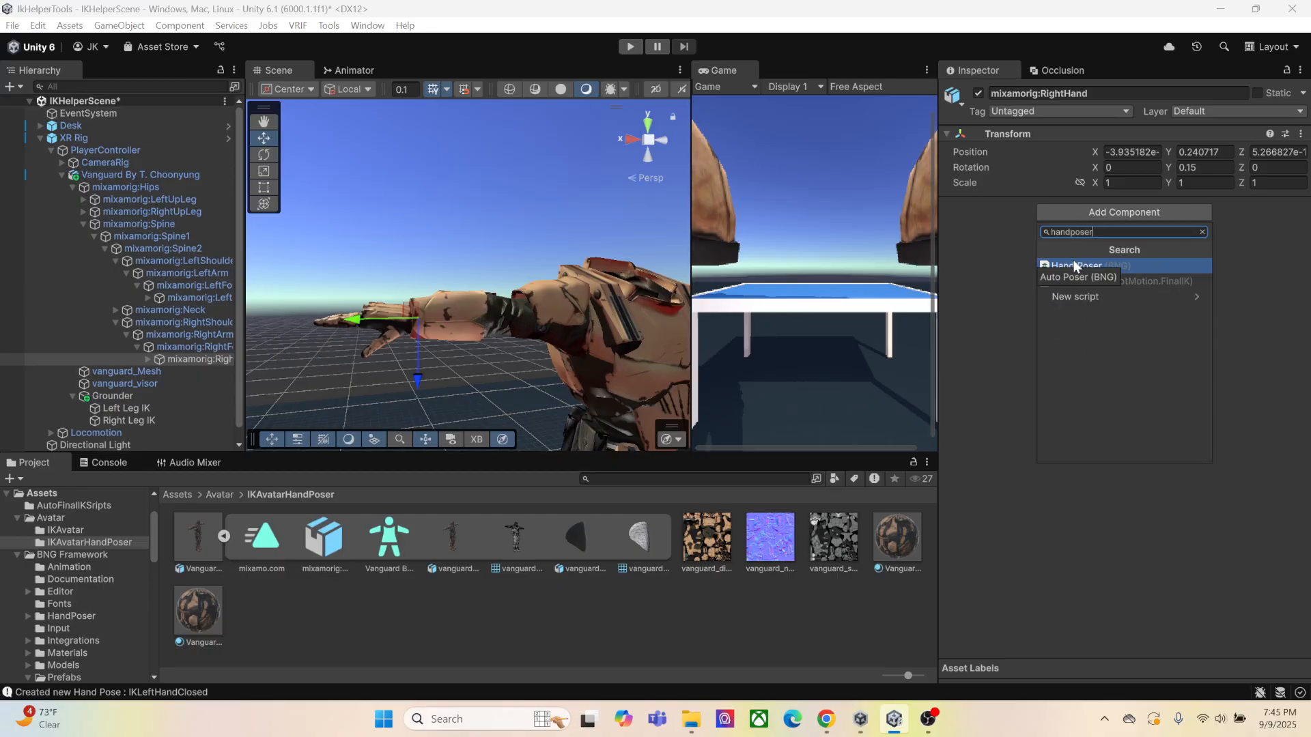
left_click(1087, 296)
left_click(1093, 282)
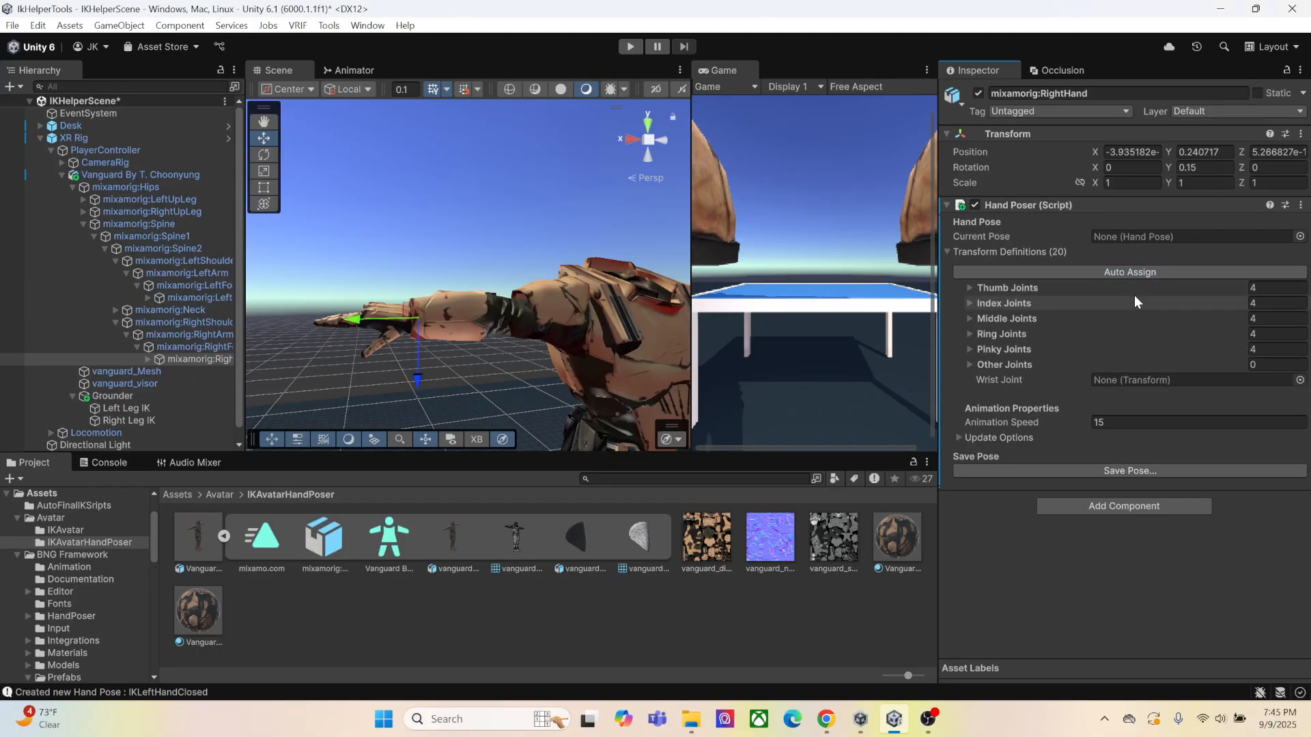
Add the BNG Hand Pose Blender component to mixamorig:RightHand
left_click(1104, 514)
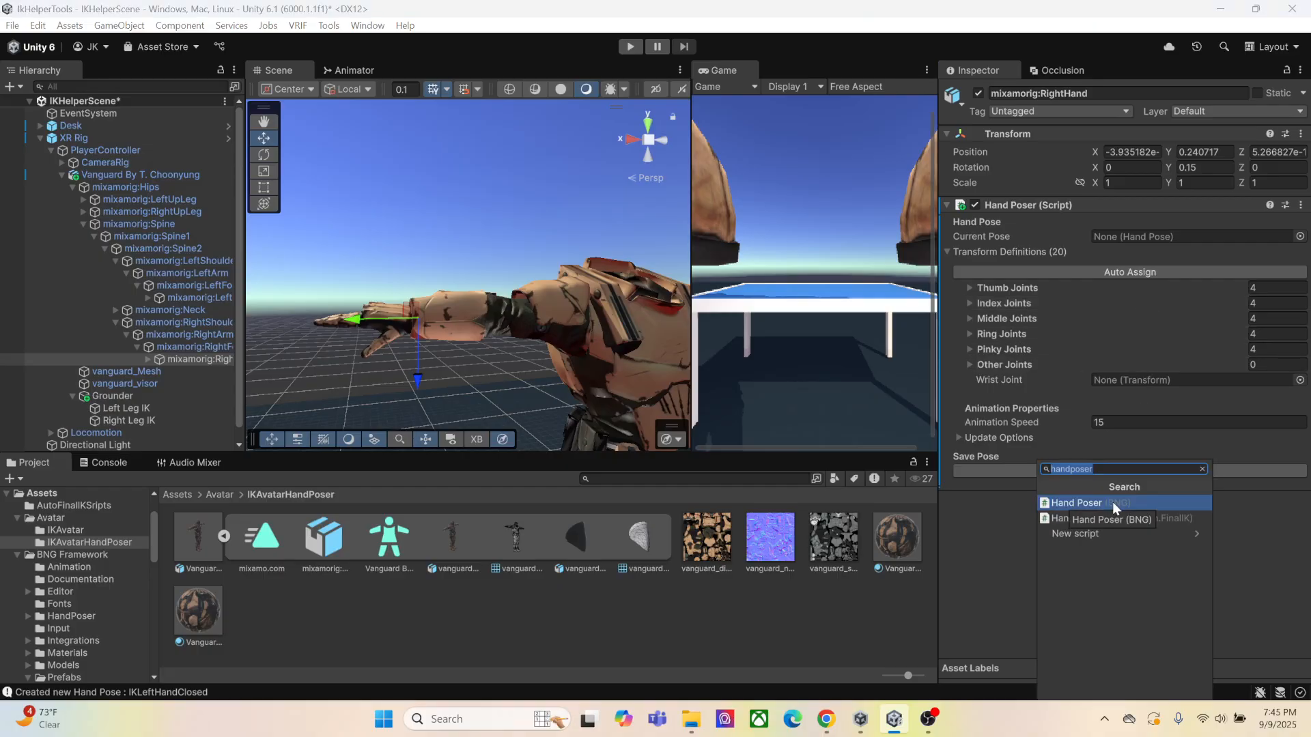
key("BackSpace")
key("BackSpace")
type("pose")
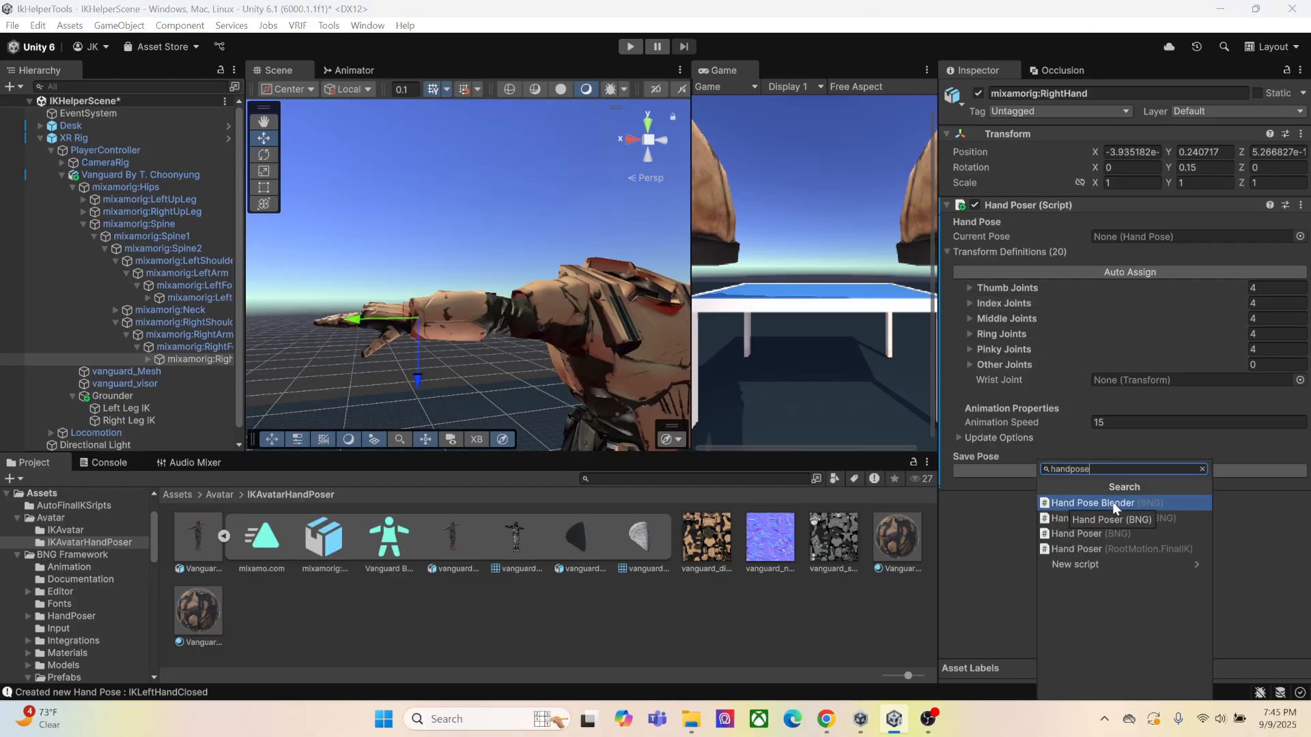
left_click(1112, 502)
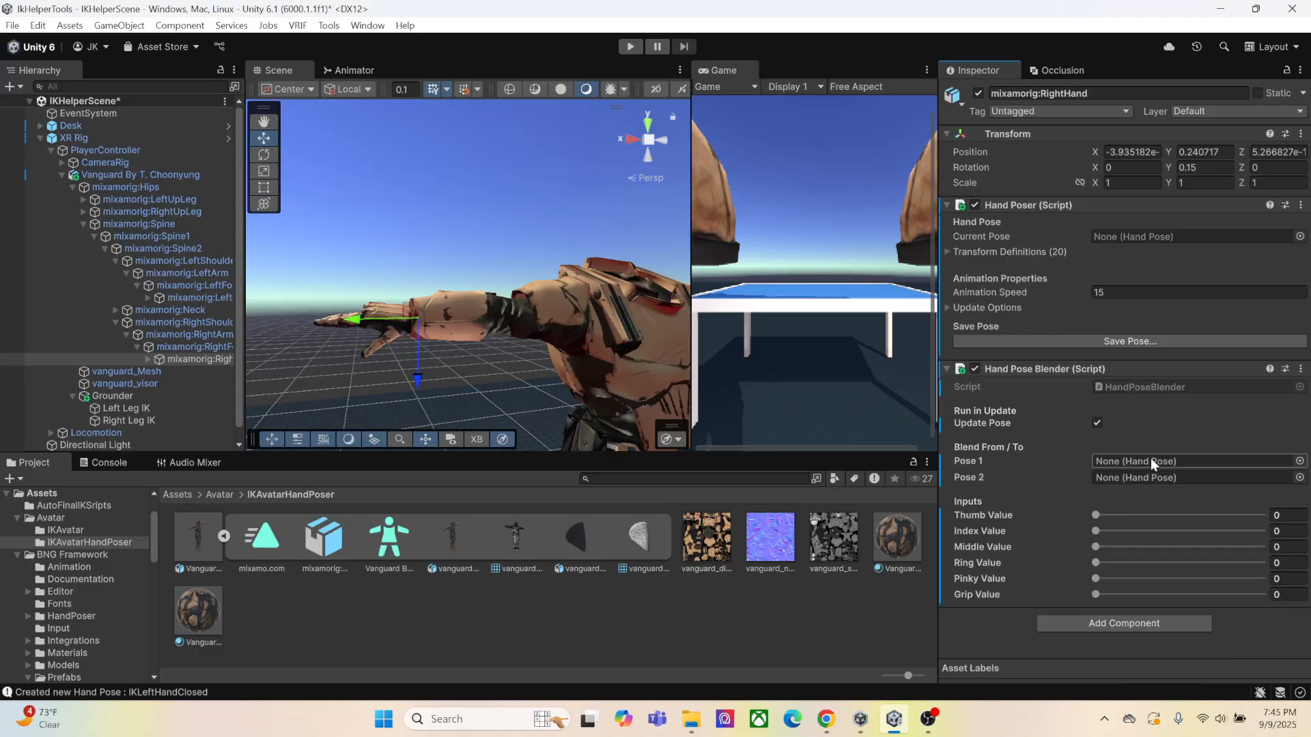
Assign the IkRightHandOpen hand pose as Pose 1 of the right hand's Hand Pose Blender
left_click(1299, 464)
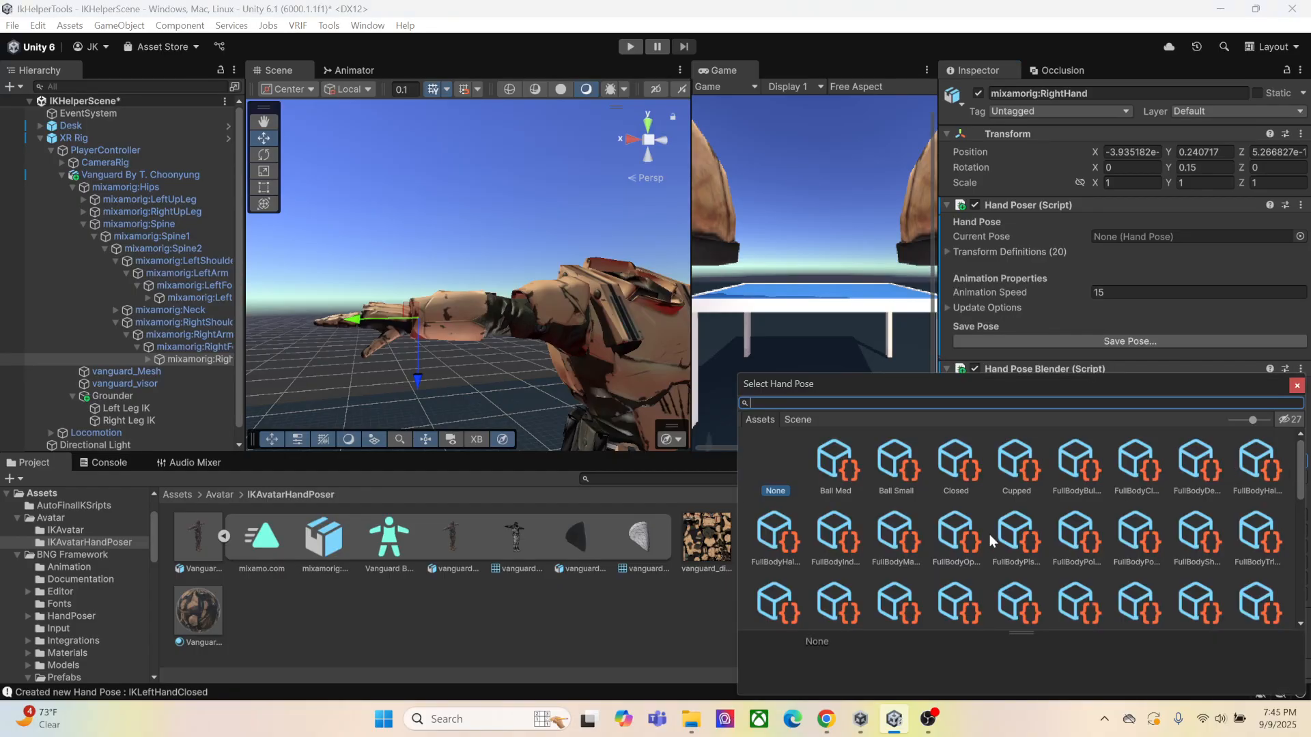
scroll(1010, 518, "down", 1)
scroll(1010, 518, "down", 2)
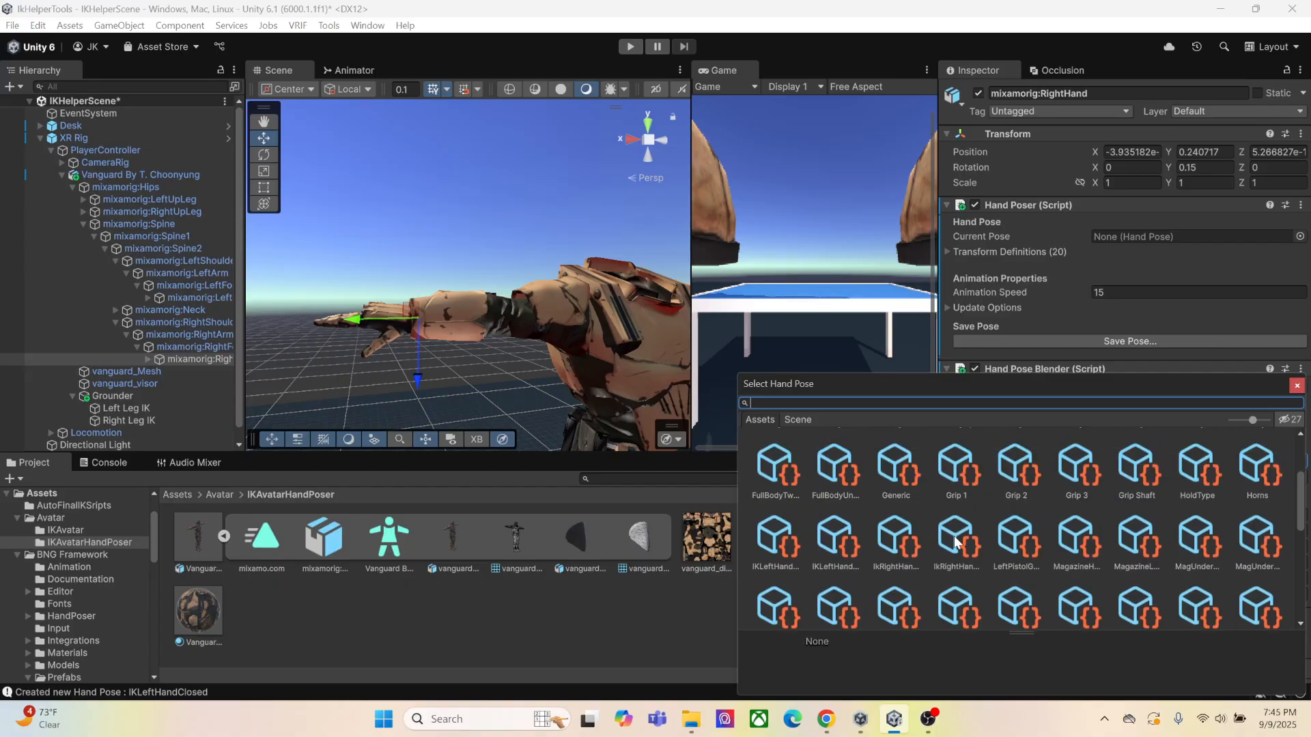
left_click(956, 546)
double_click(955, 550)
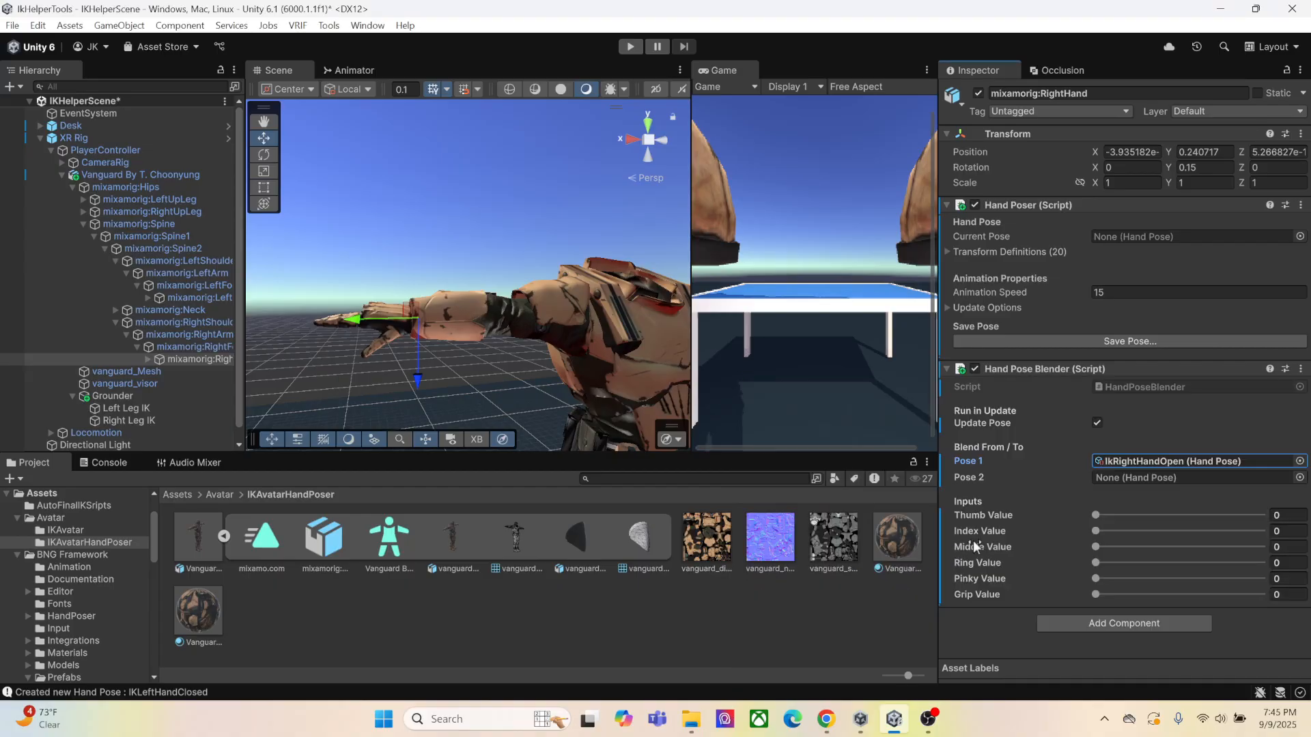
Assign the IkRightHandClosed hand pose as Pose 2 of the right hand's Hand Pose Blender
left_click(1300, 478)
scroll(945, 548, "down", 1)
scroll(947, 550, "down", 1)
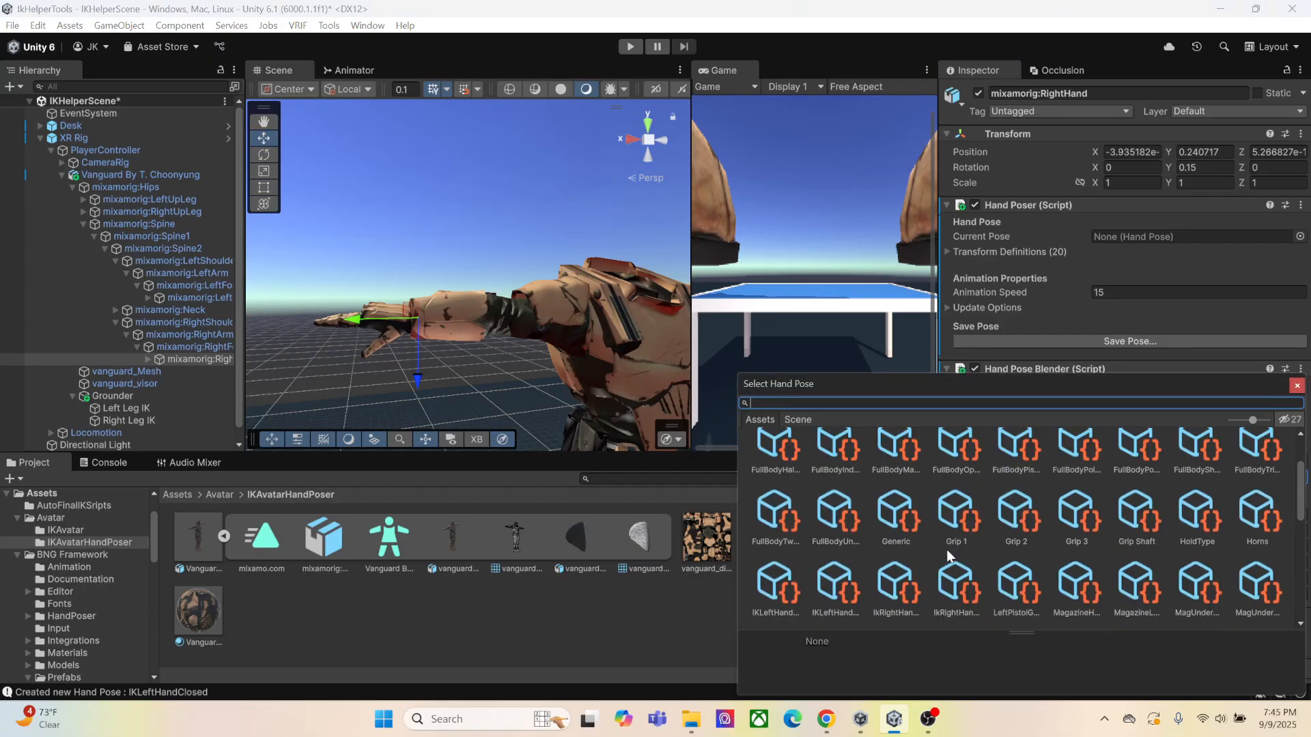
double_click(946, 551)
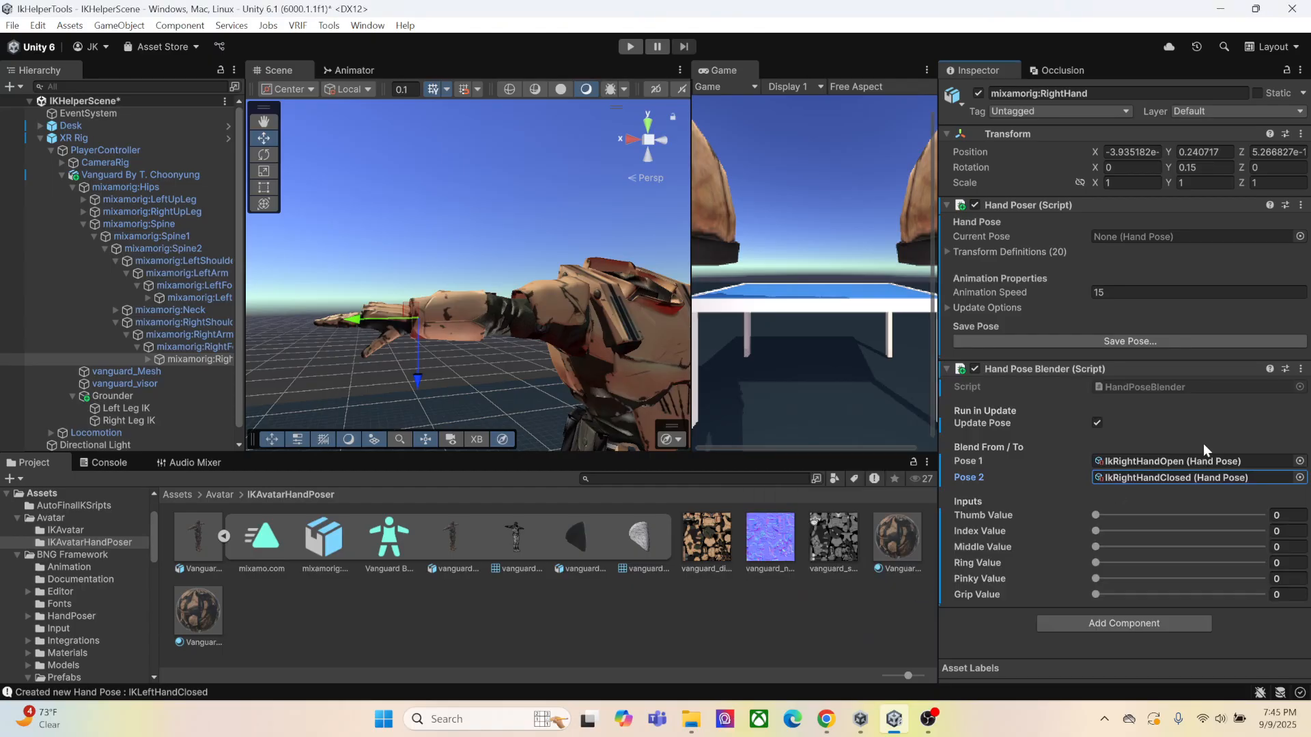
Add the BNG Auto Poser component to mixamorig:RightHand
left_click(1141, 625)
type("autop")
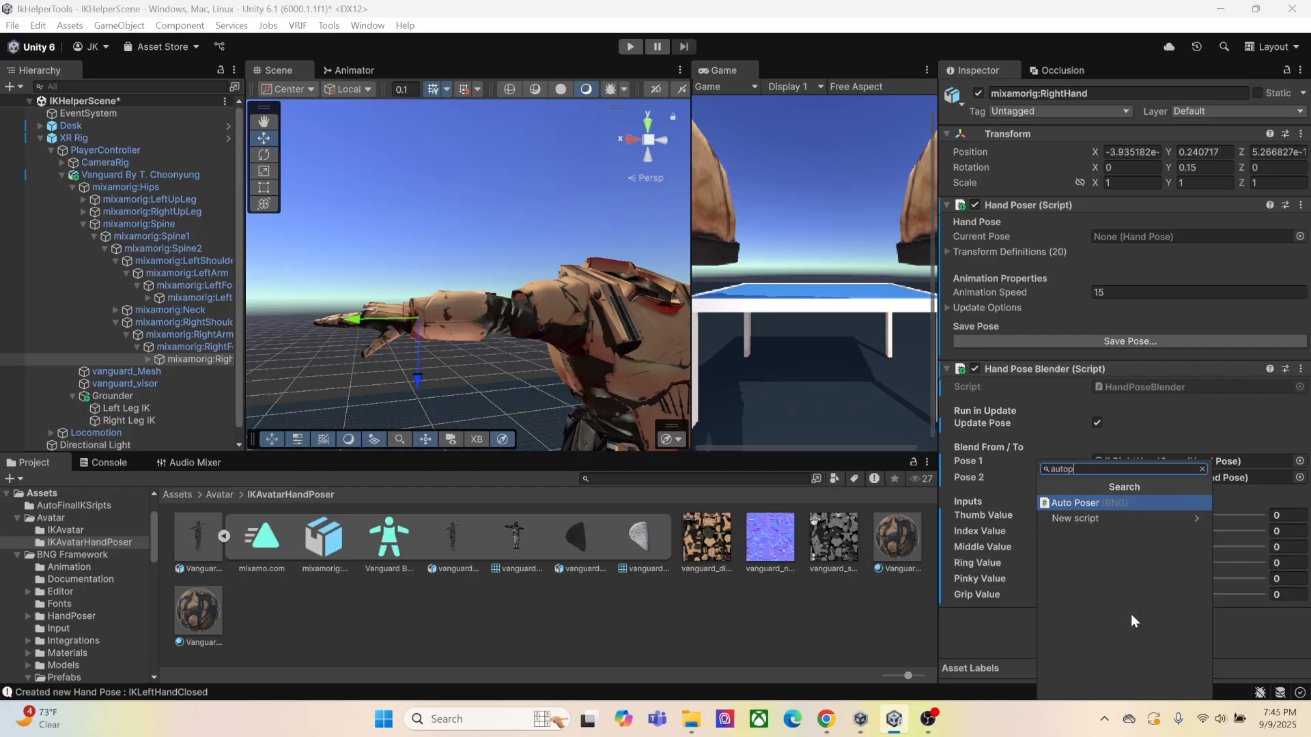
left_click(1088, 503)
Assign the IkRightHandOpen hand pose as the Open Hand Pose of the right hand's Auto Poser
scroll(1127, 478, "down", 3)
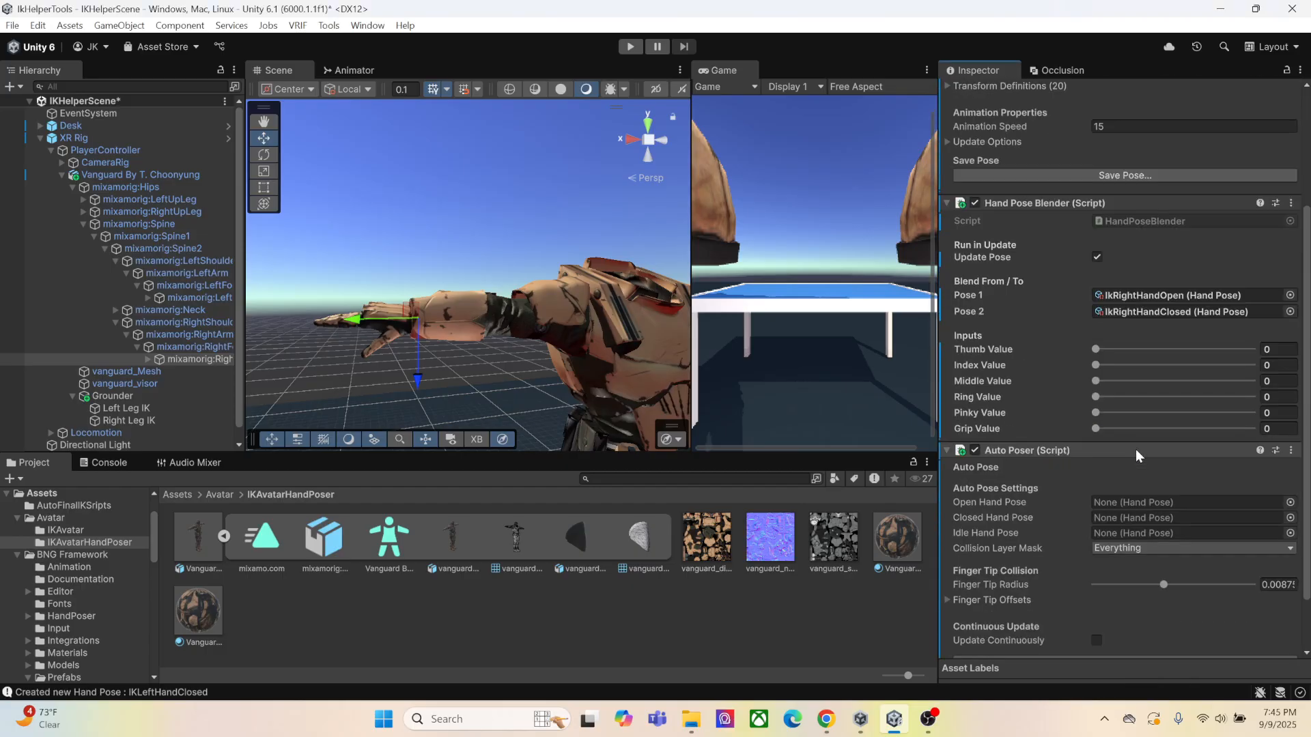
left_click(1288, 505)
scroll(885, 552, "down", 3)
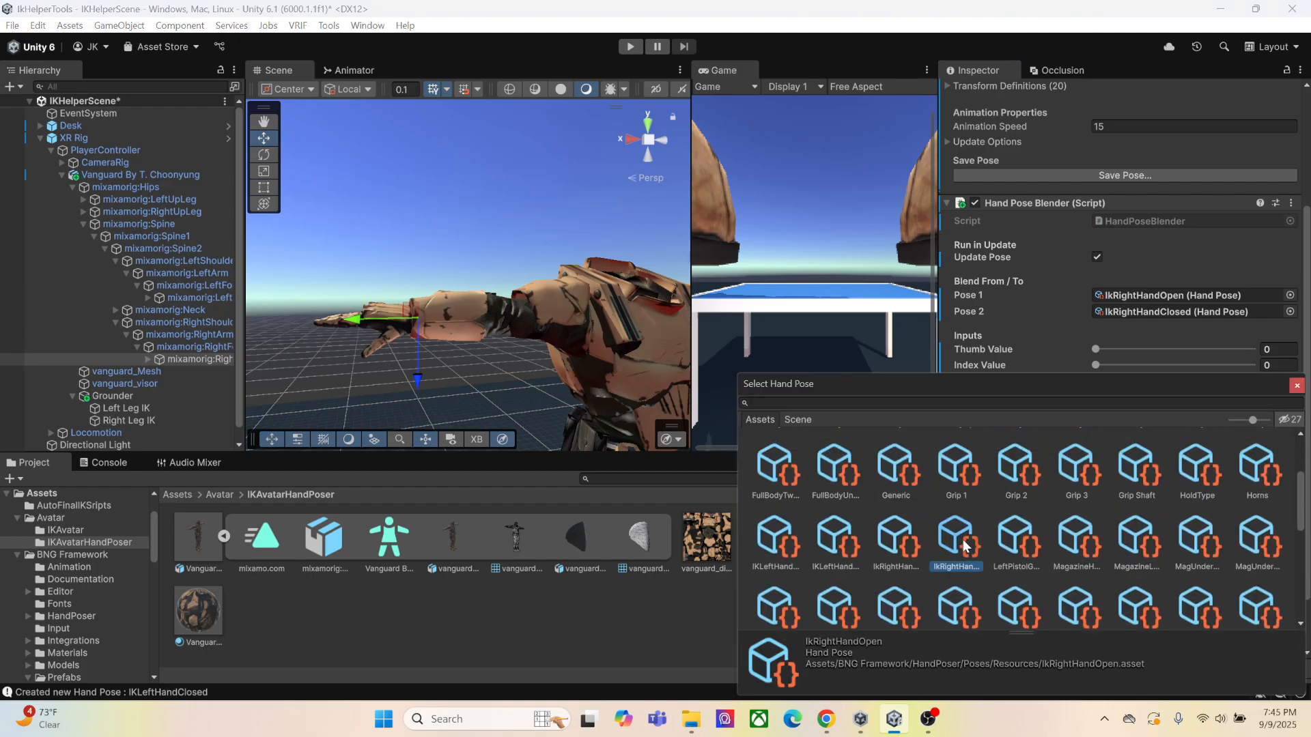
double_click(964, 546)
Assign the IkRightHandClosed hand pose as the Closed Hand Pose of the right hand's Auto Poser
left_click(1290, 519)
scroll(845, 525, "down", 3)
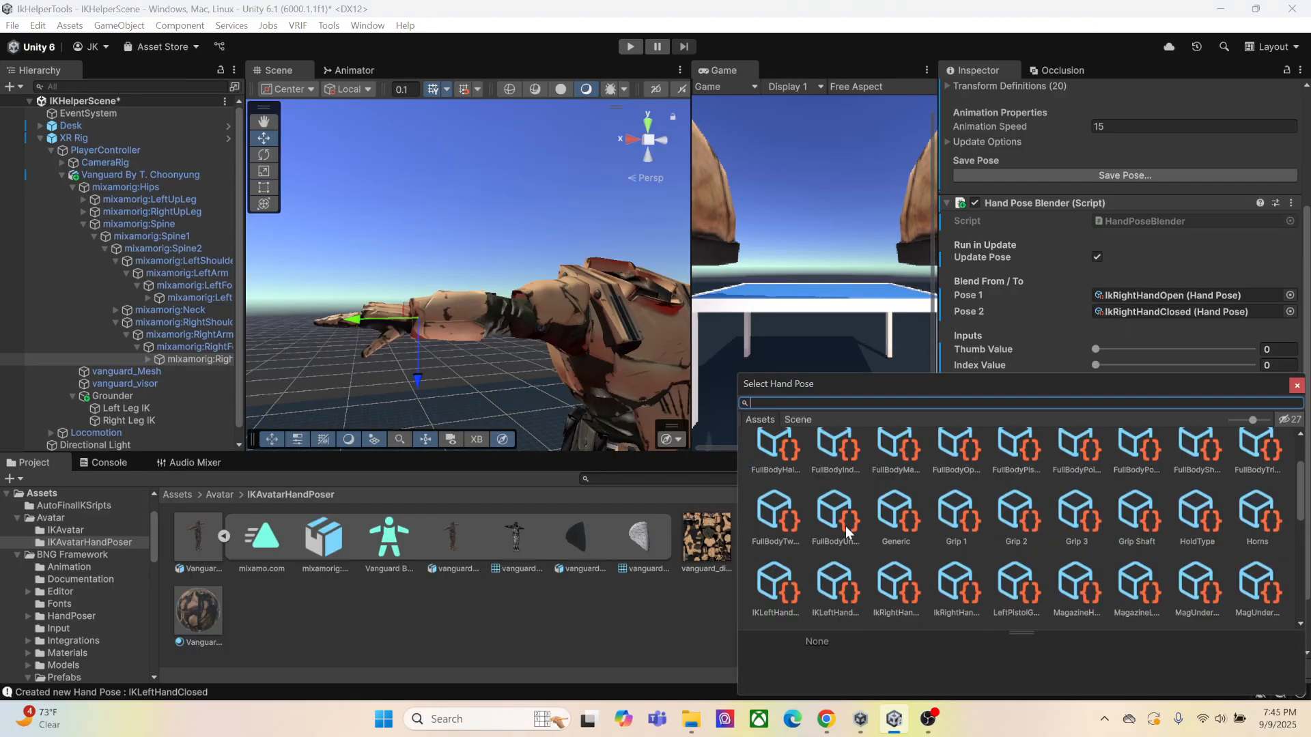
double_click(899, 545)
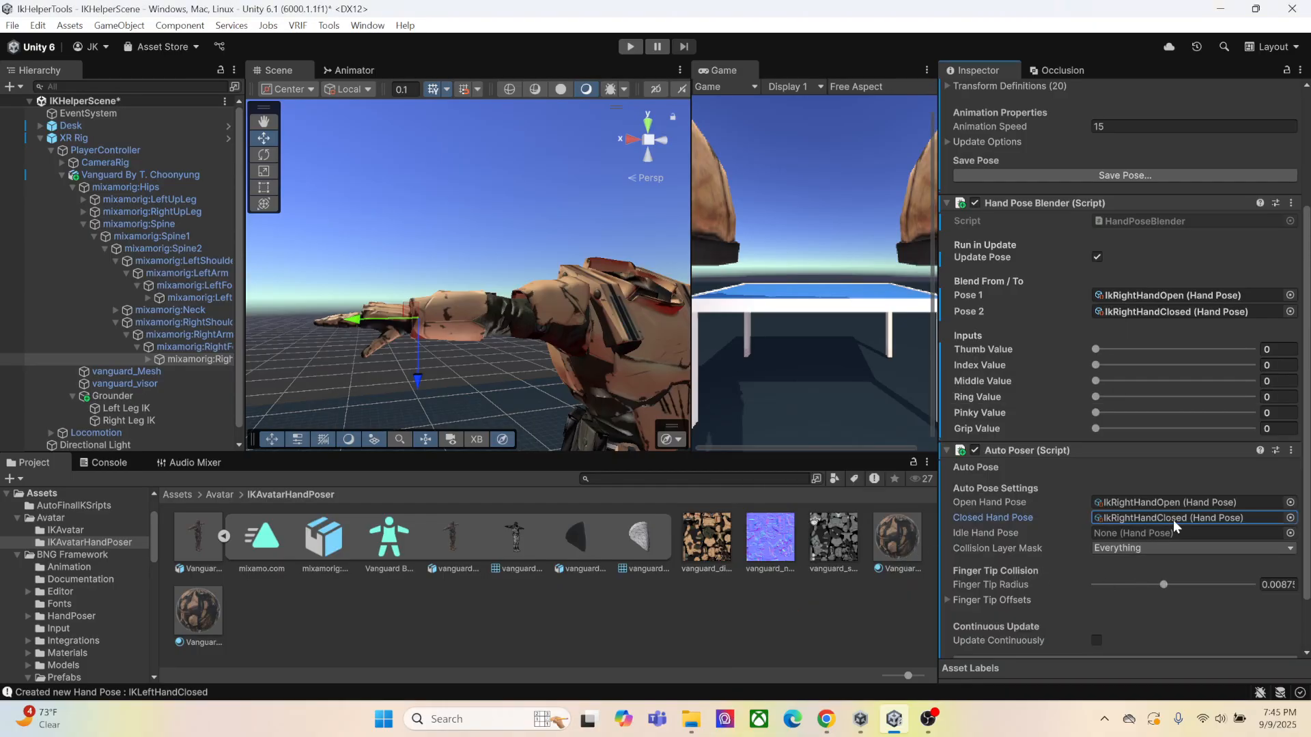
Assign the IkRightHandOpen hand pose as the Idle Hand Pose of the right hand's Auto Poser
left_click(1292, 538)
scroll(847, 512, "down", 3)
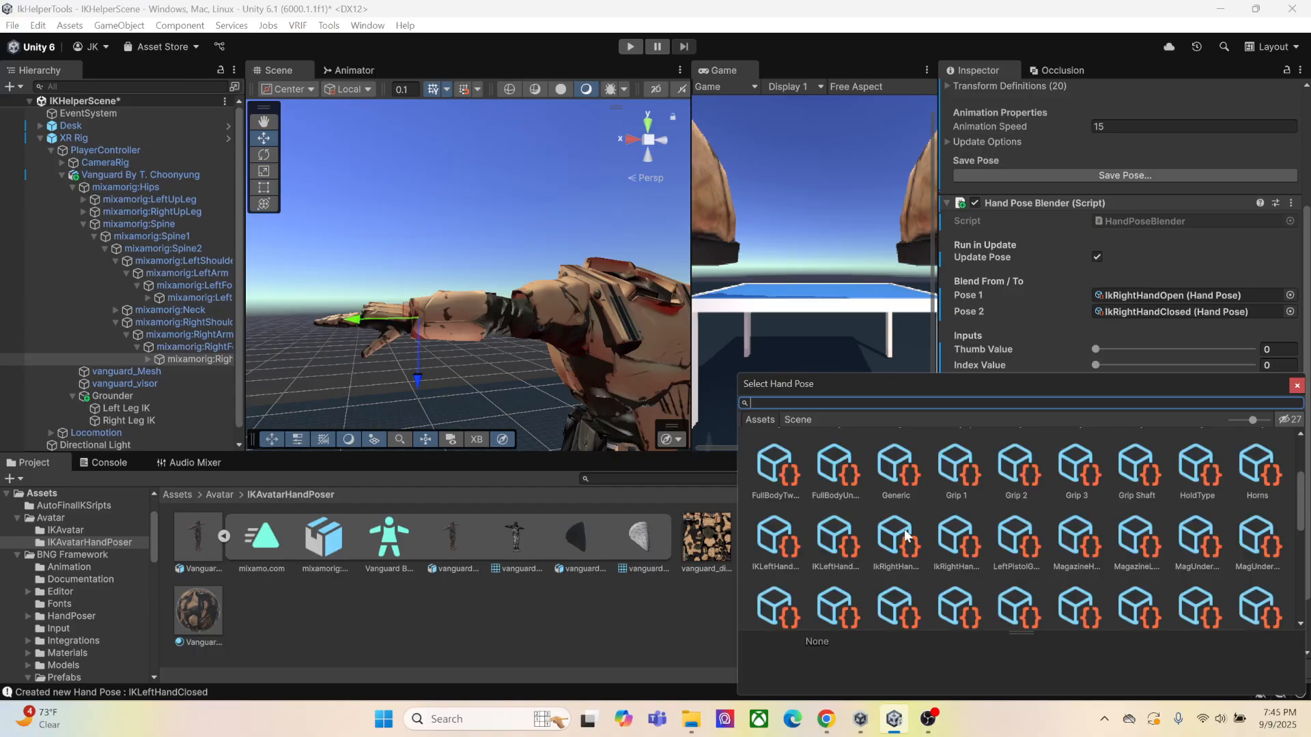
double_click(962, 540)
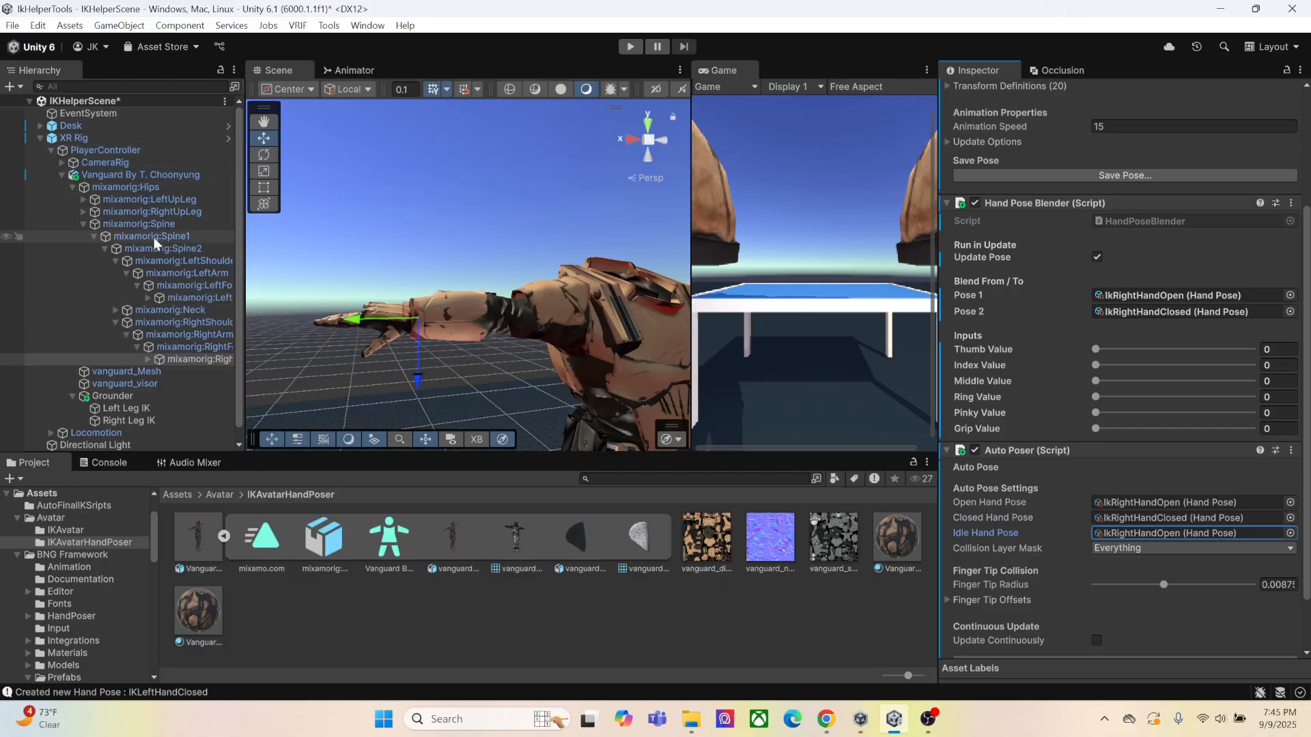
Set both Hand Poser and Auto Poser in LeftController's Hand Controller to the avatar's mixamorig:LeftHand
left_click(62, 162)
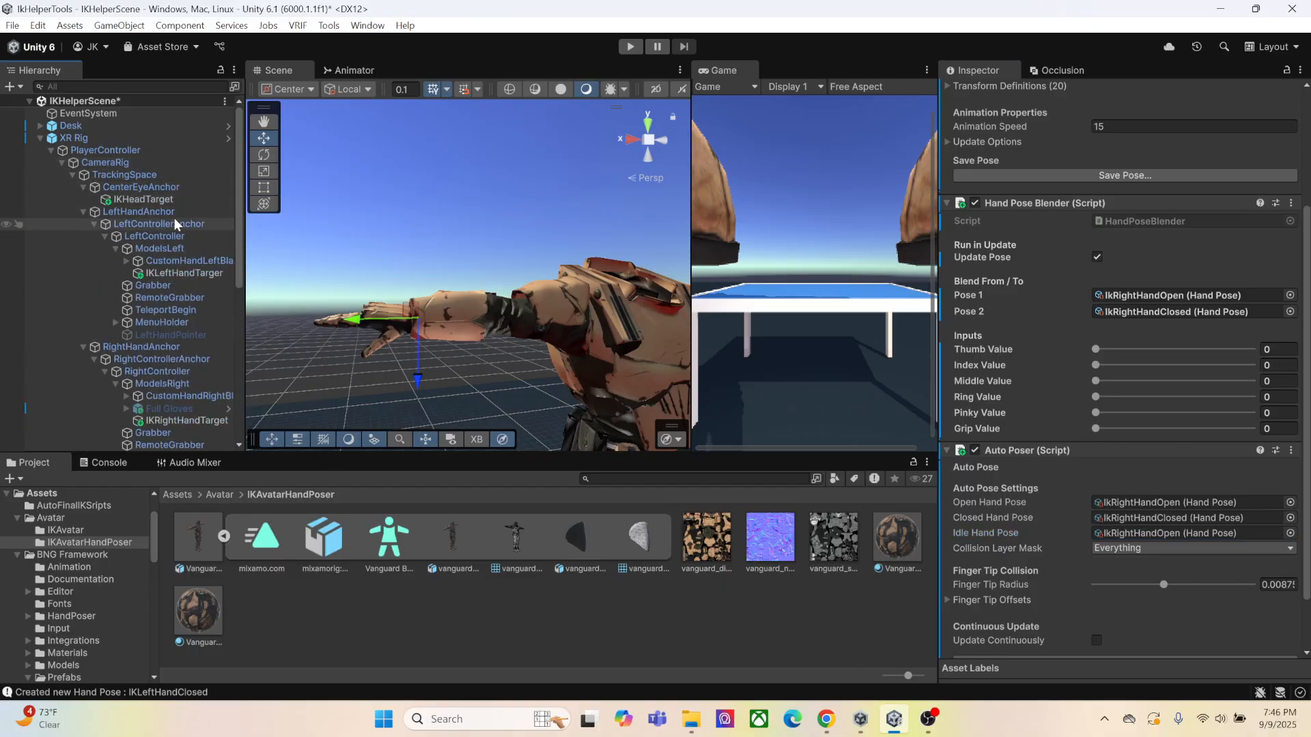
left_click(176, 236)
scroll(1075, 207, "up", 3)
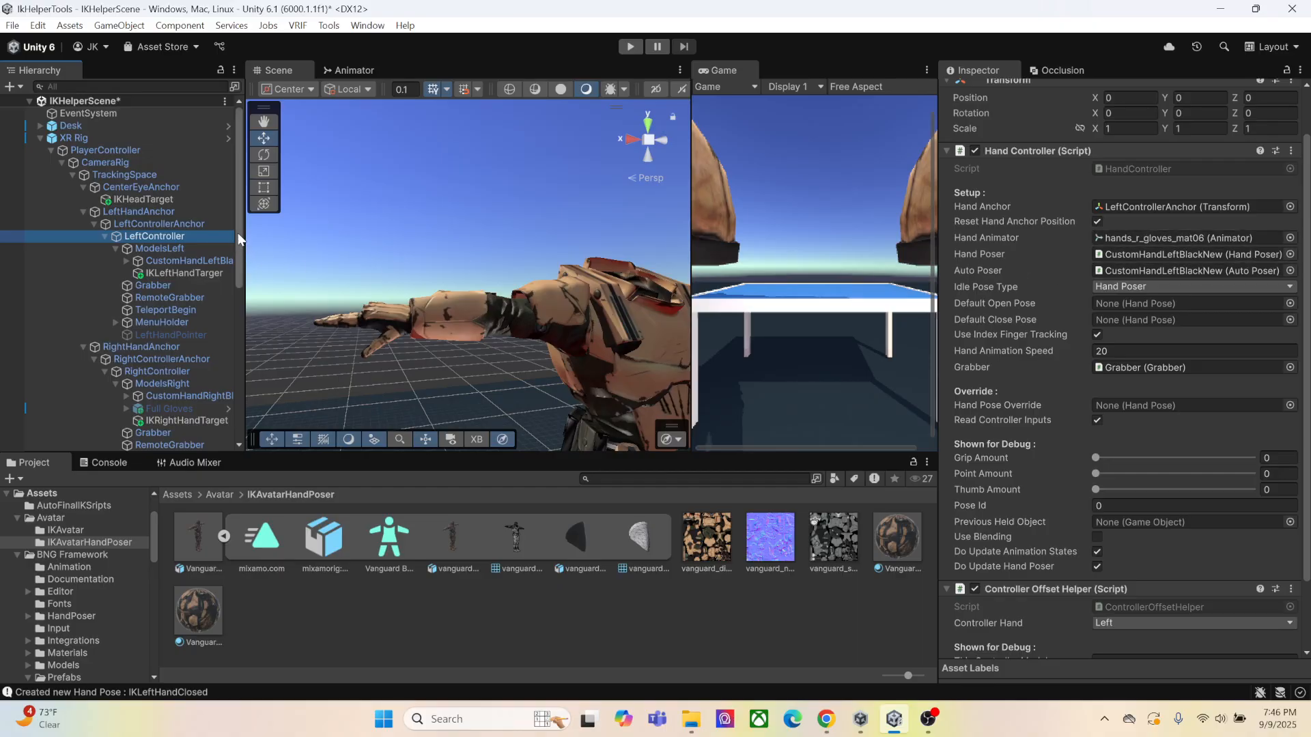
scroll(179, 286, "down", 8)
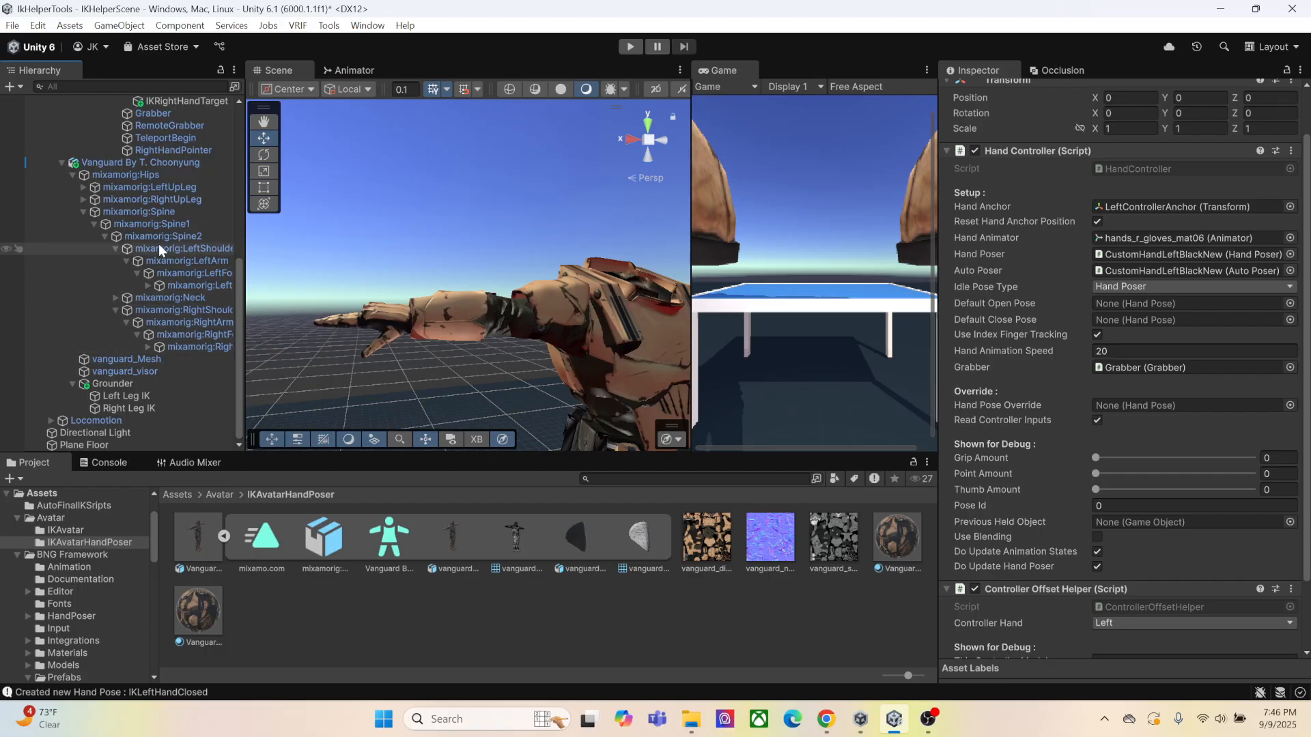
left_click_drag(194, 285, 1113, 250)
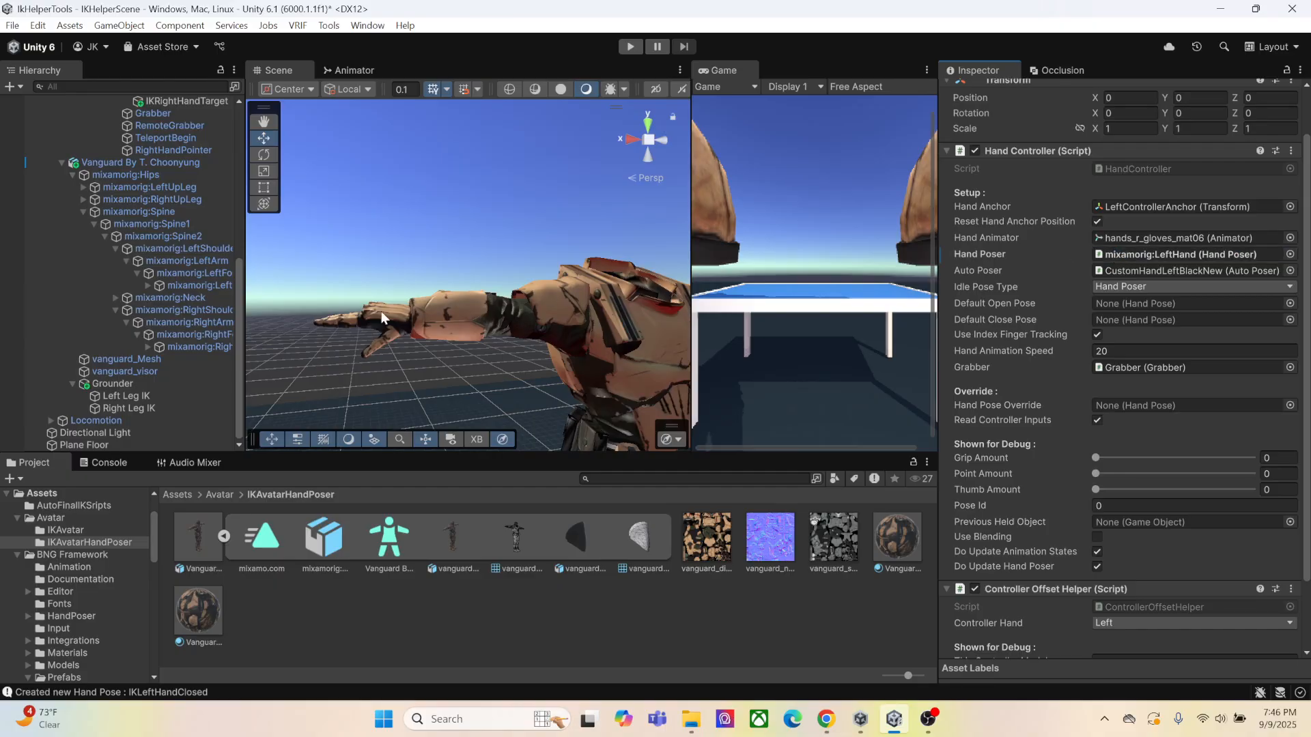
left_click_drag(190, 285, 1140, 269)
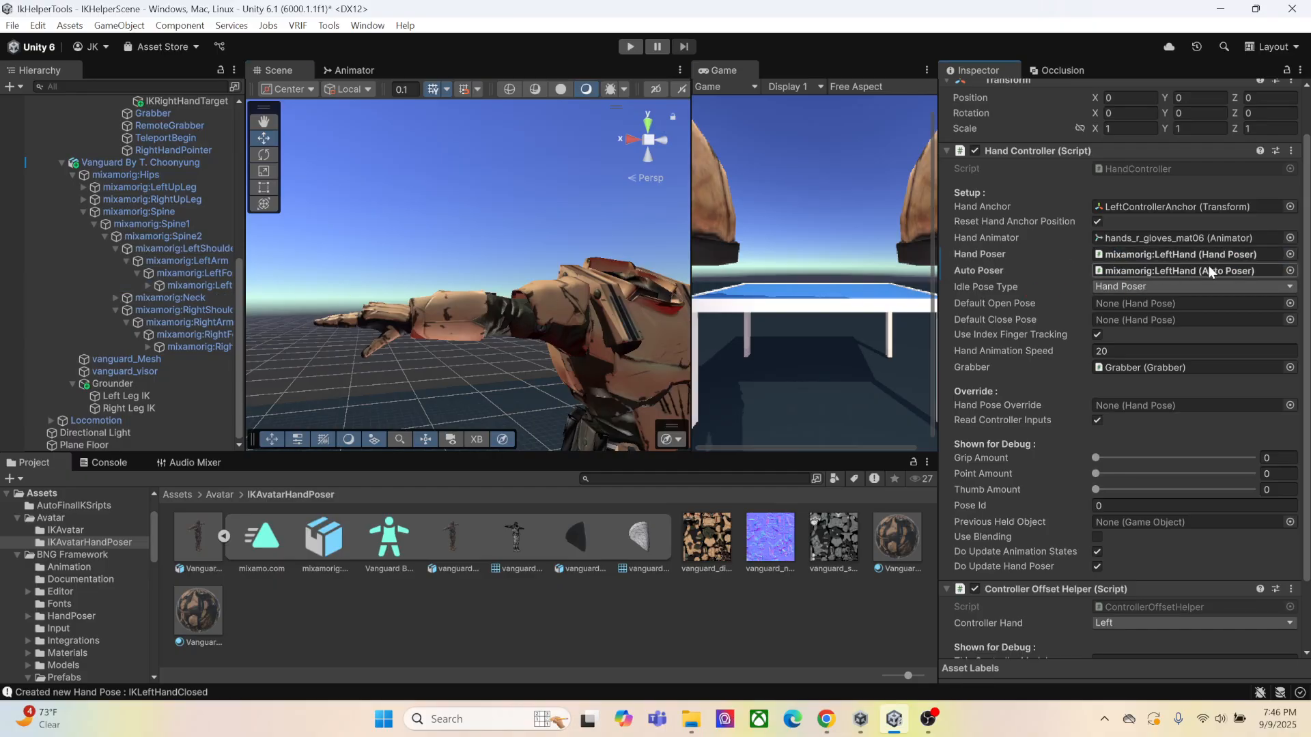
scroll(165, 166, "up", 10)
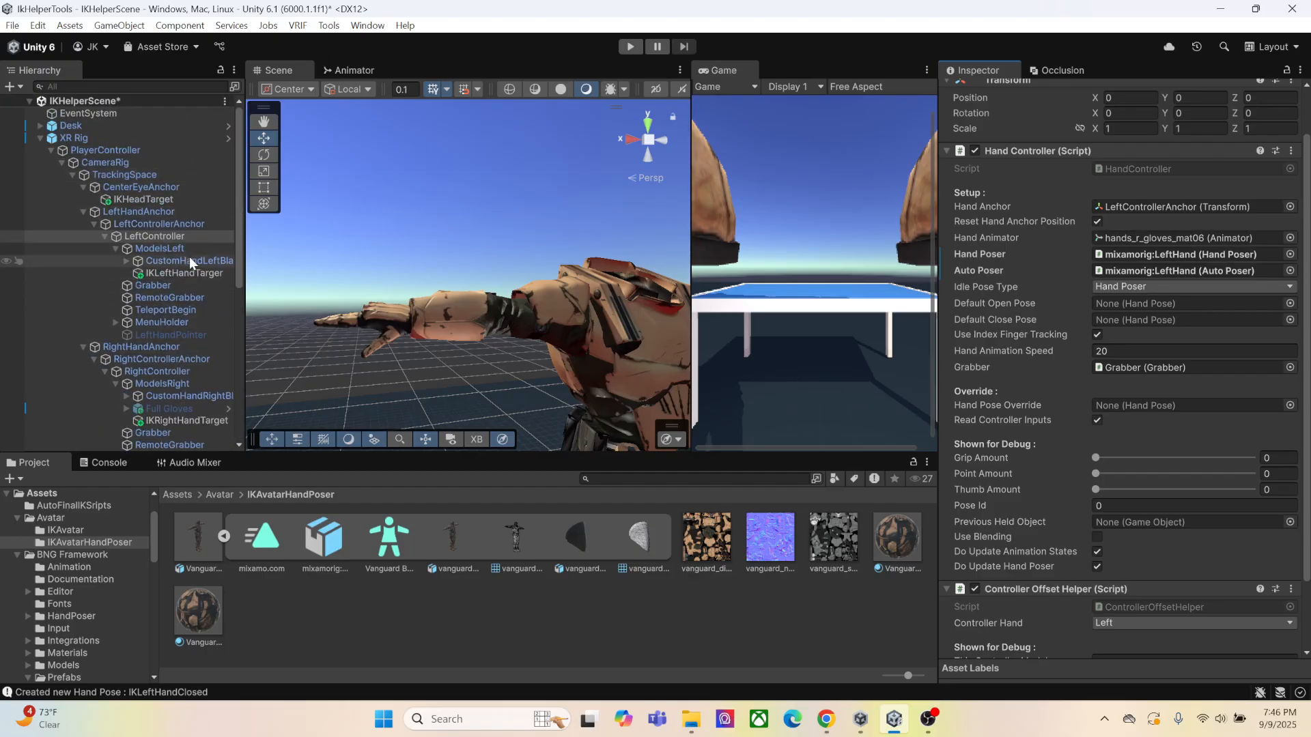
Set both Hand Poser and Auto Poser in RightController's Hand Controller to the avatar's mixamorig:RightHand
scroll(190, 273, "down", 2)
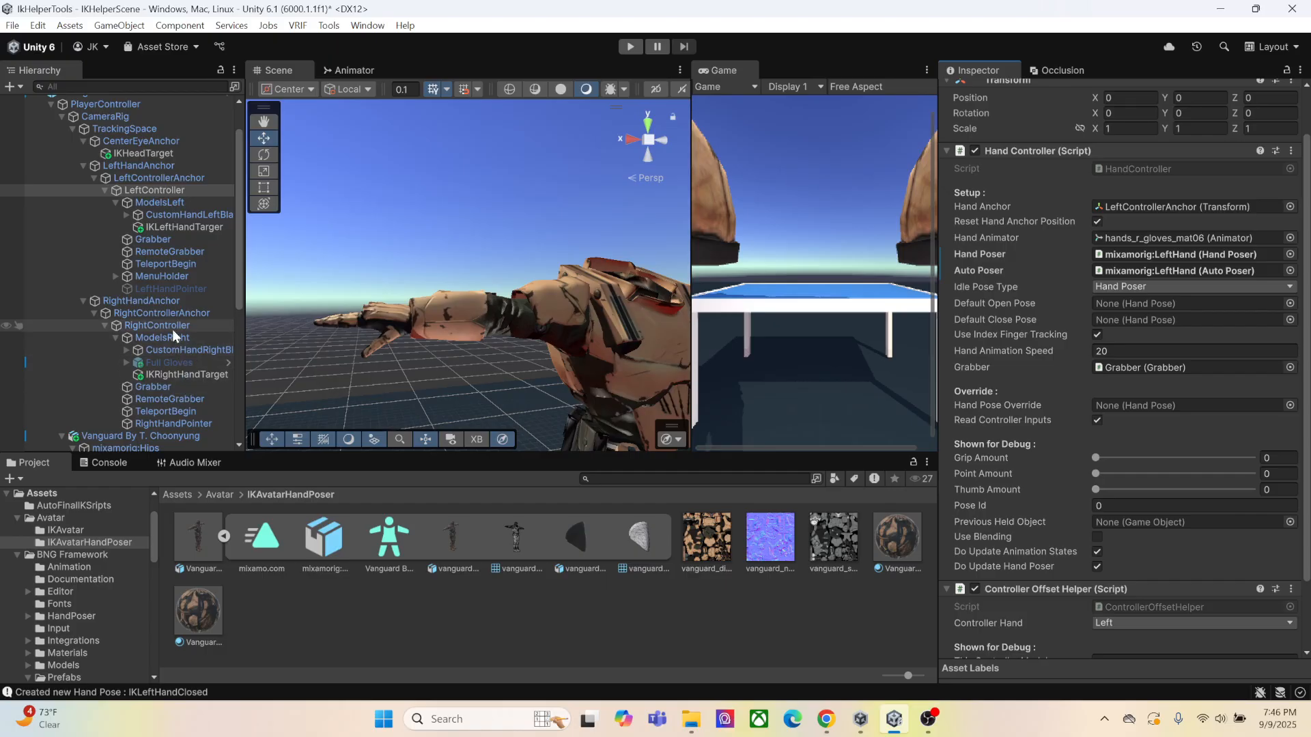
left_click(172, 326)
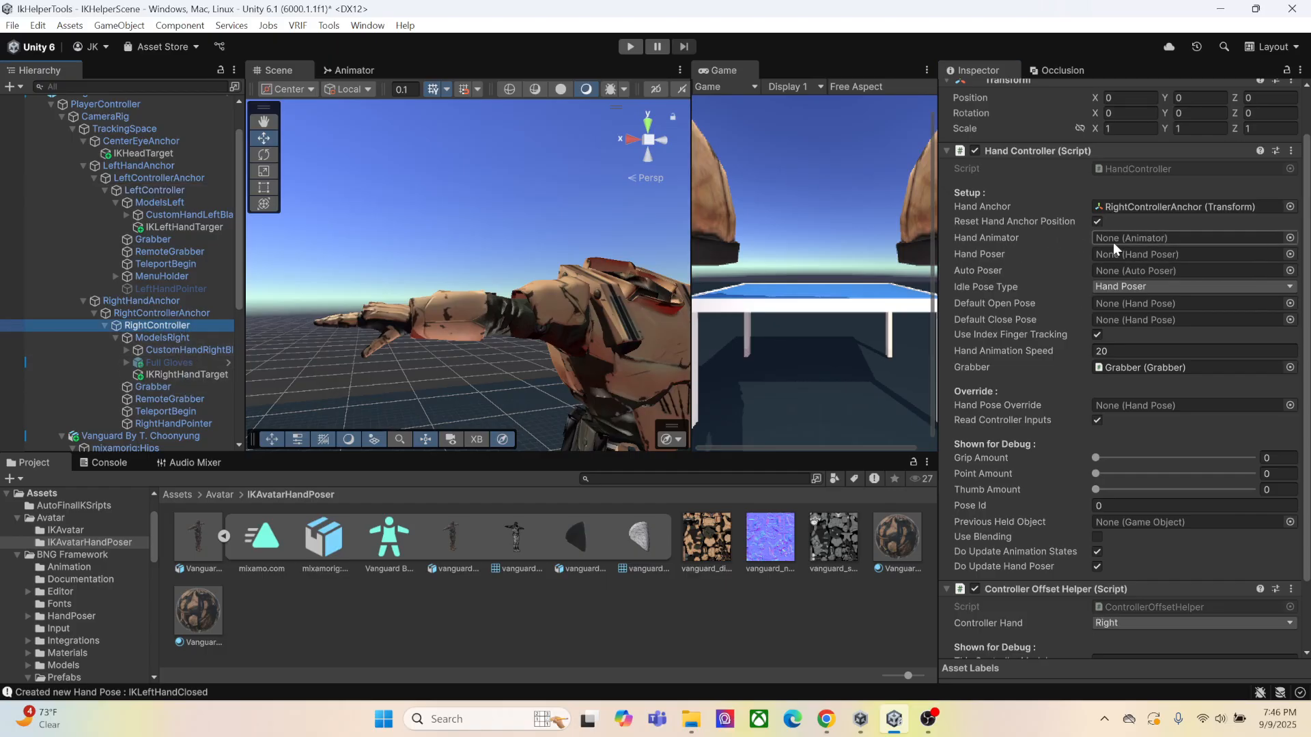
scroll(990, 265, "down", 2)
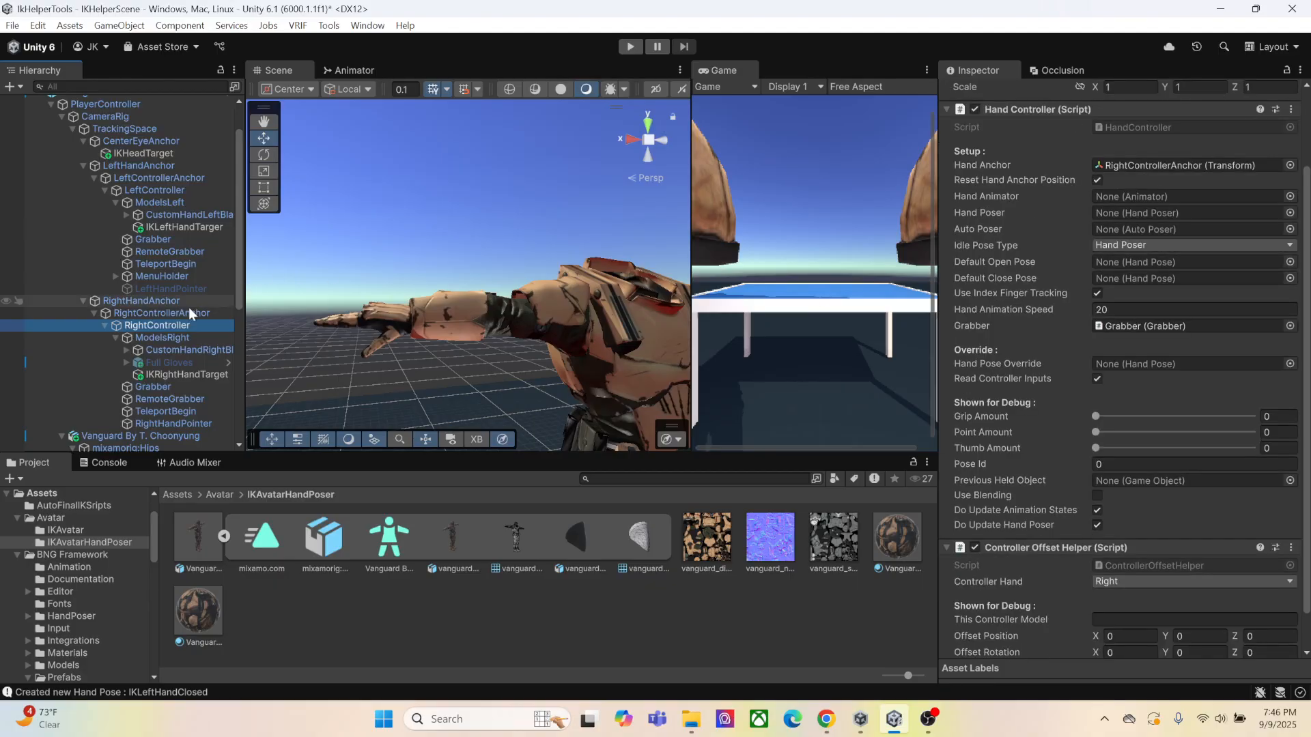
scroll(188, 308, "down", 6)
scroll(149, 323, "down", 1)
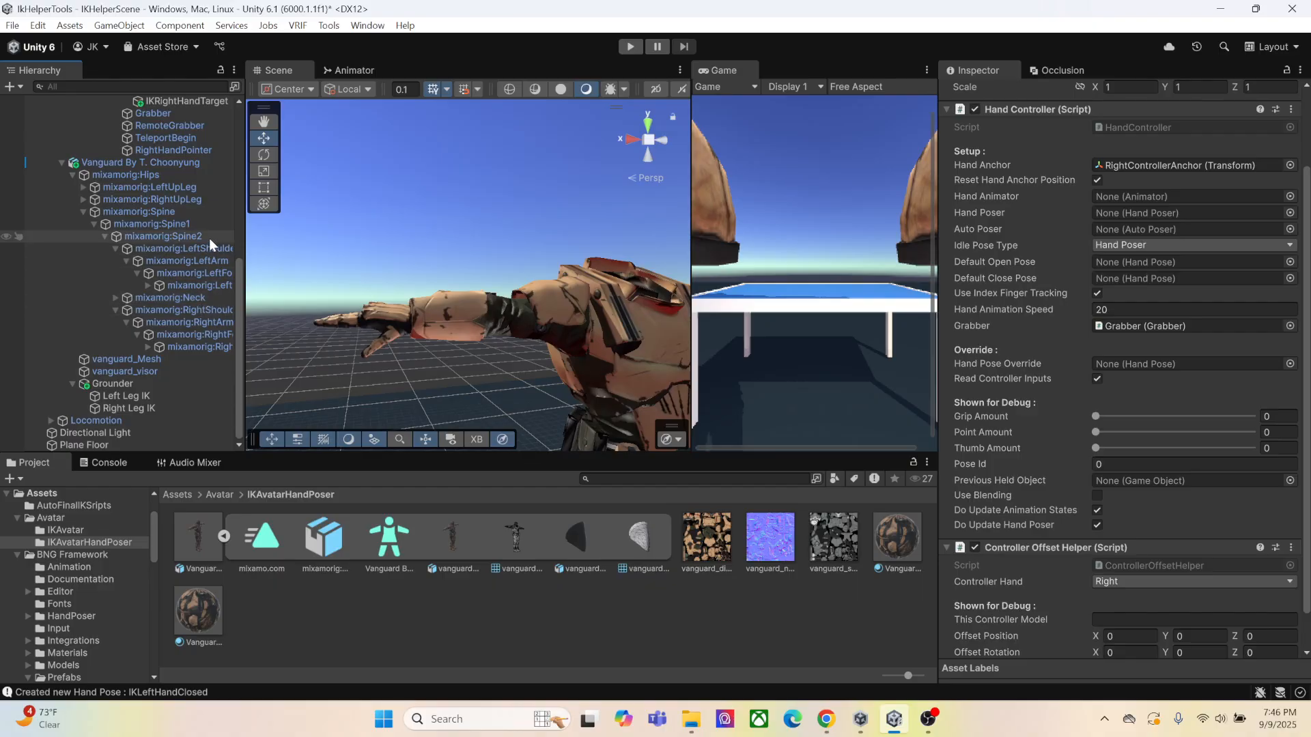
left_click_drag(207, 347, 1148, 262)
scroll(75, 257, "up", 2)
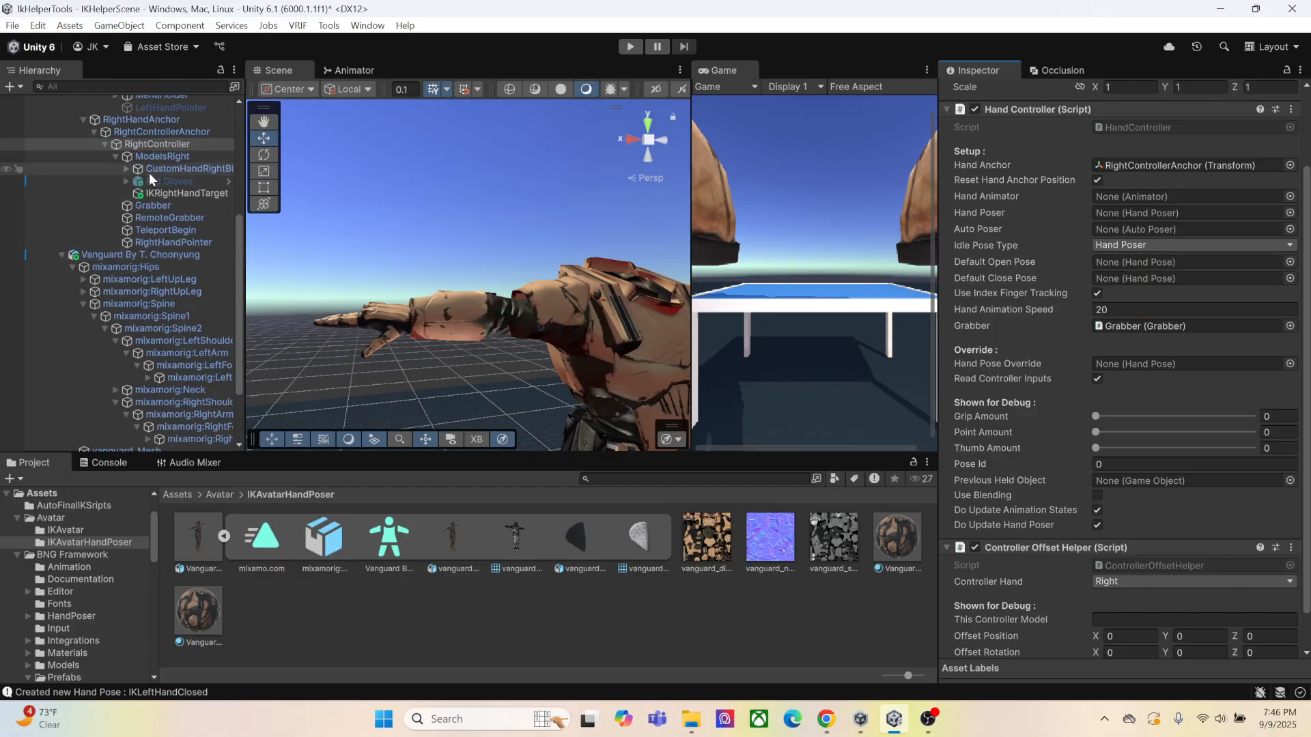
scroll(157, 294, "down", 1)
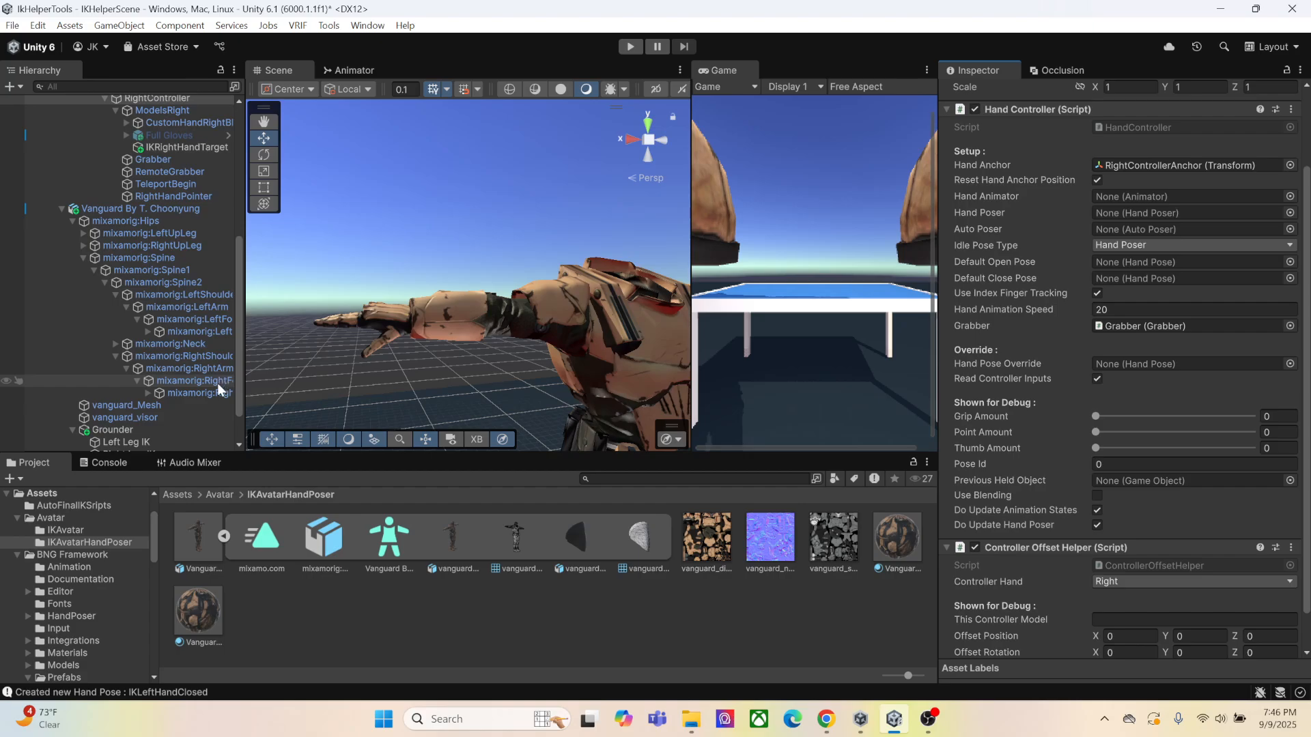
left_click_drag(215, 392, 1124, 212)
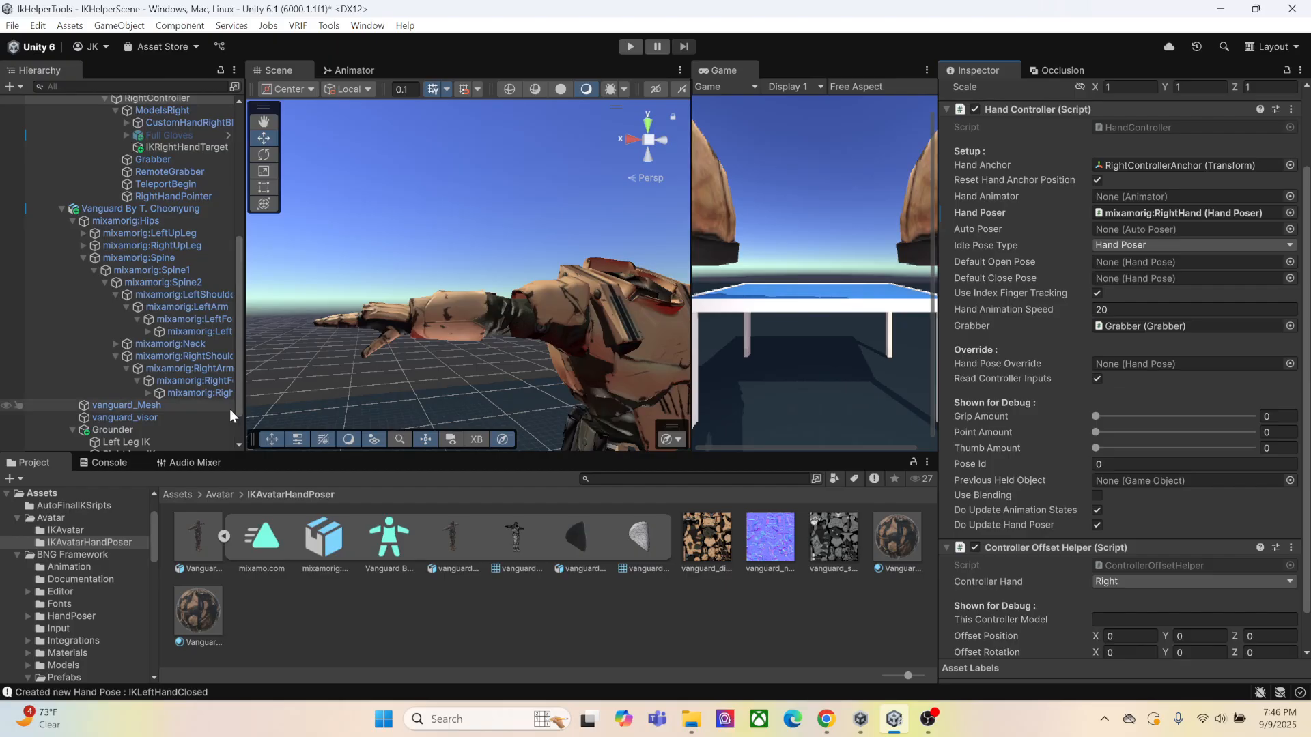
left_click_drag(198, 394, 1138, 228)
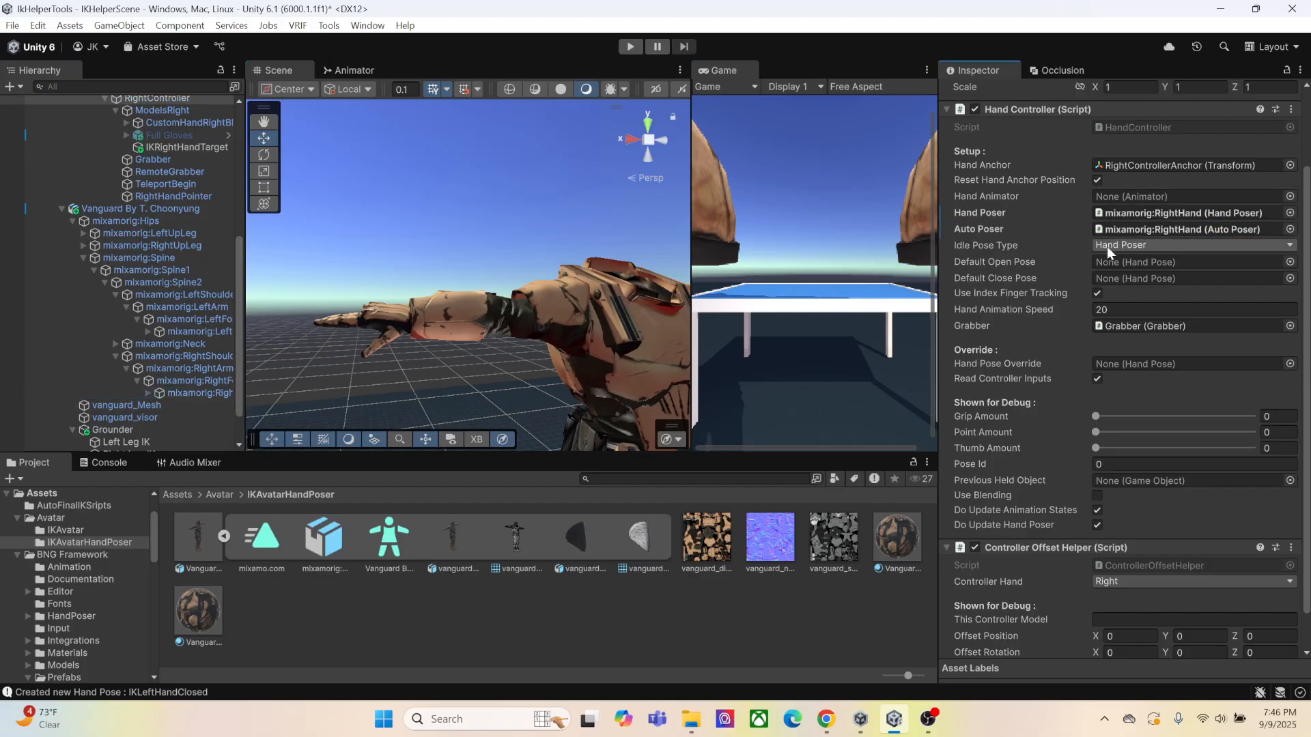
Run the scene in play mode and inspect the avatar's arms and hands in the Scene view
scroll(1137, 380, "up", 3)
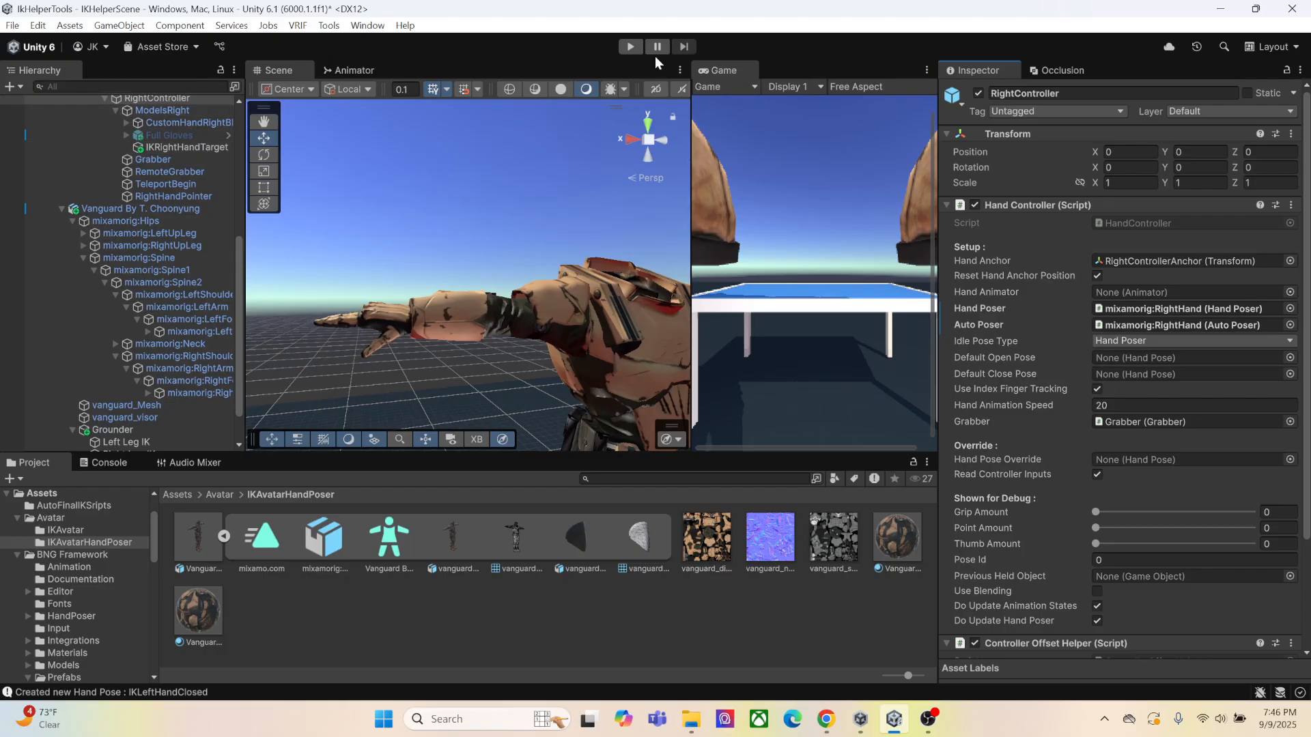
left_click(631, 47)
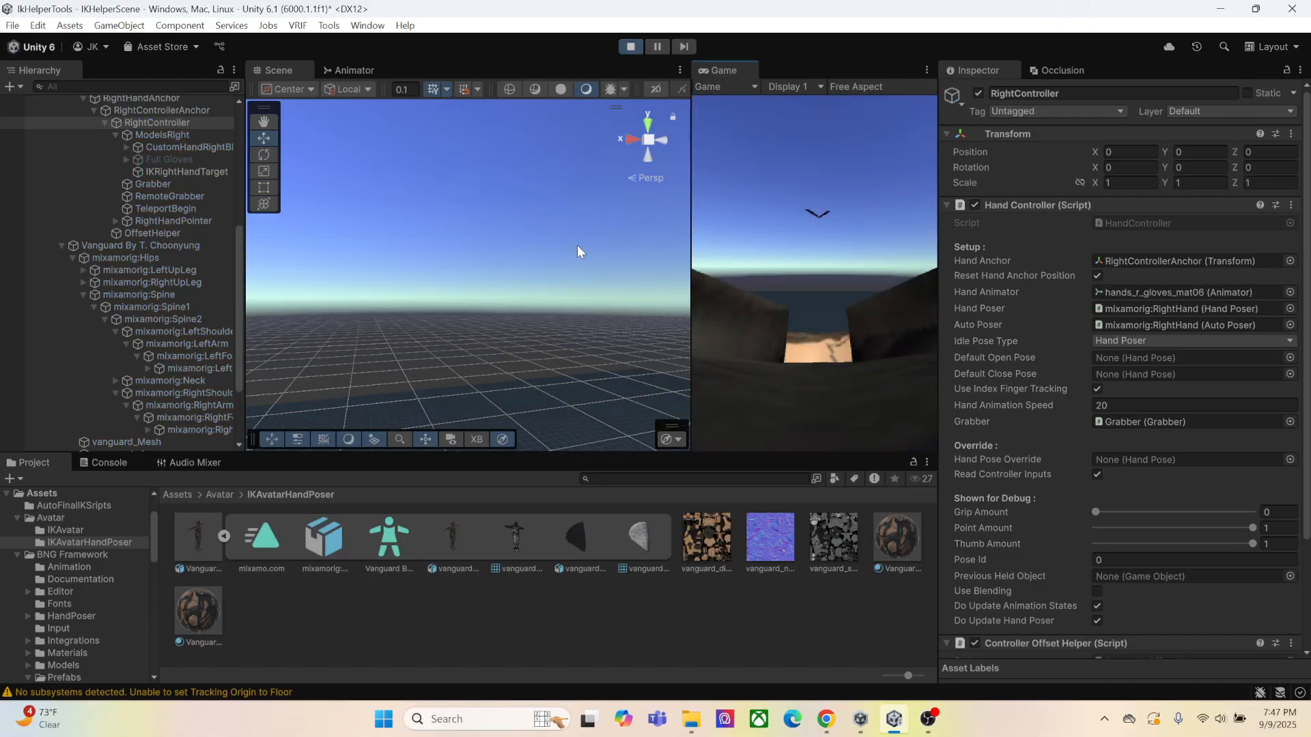
right_click_drag(576, 244, 629, 372)
middle_click_drag(630, 373, 596, 288)
key("z")
key("x")
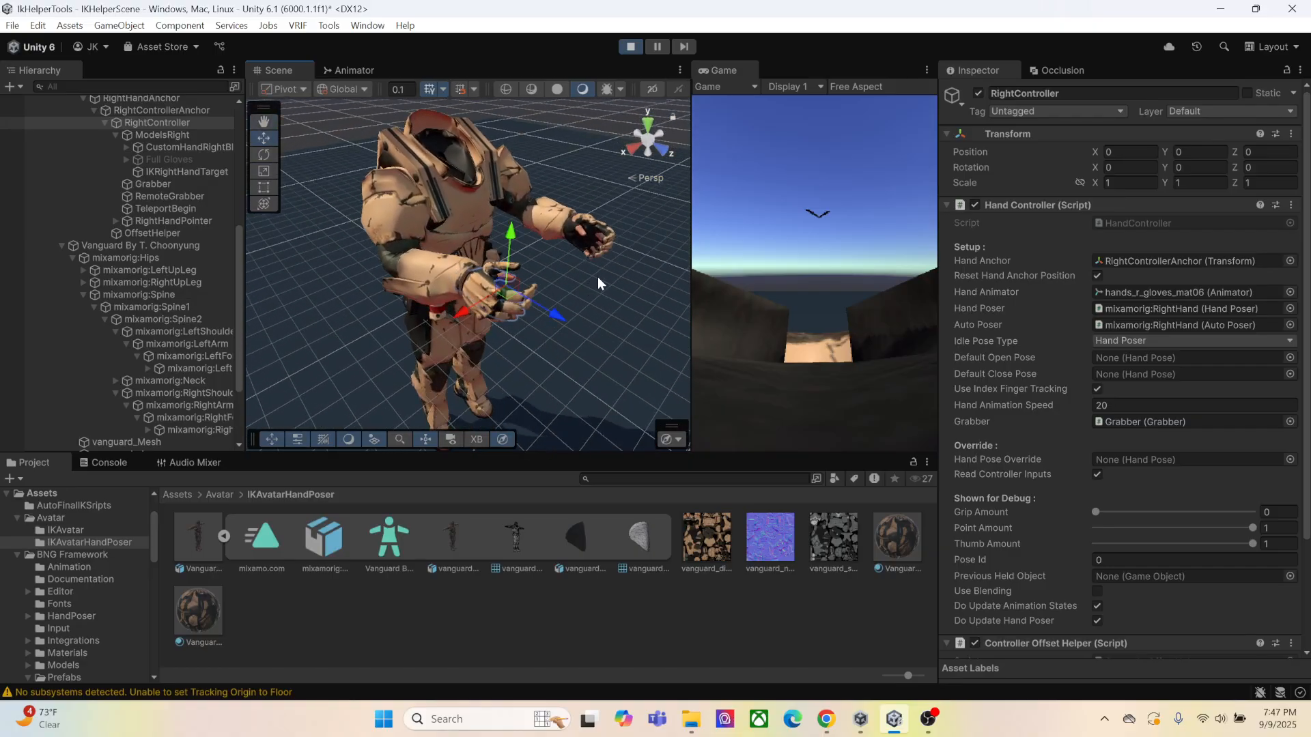
Test the avatar's hand response to grip input in the Game view and stop play mode
left_click(880, 306)
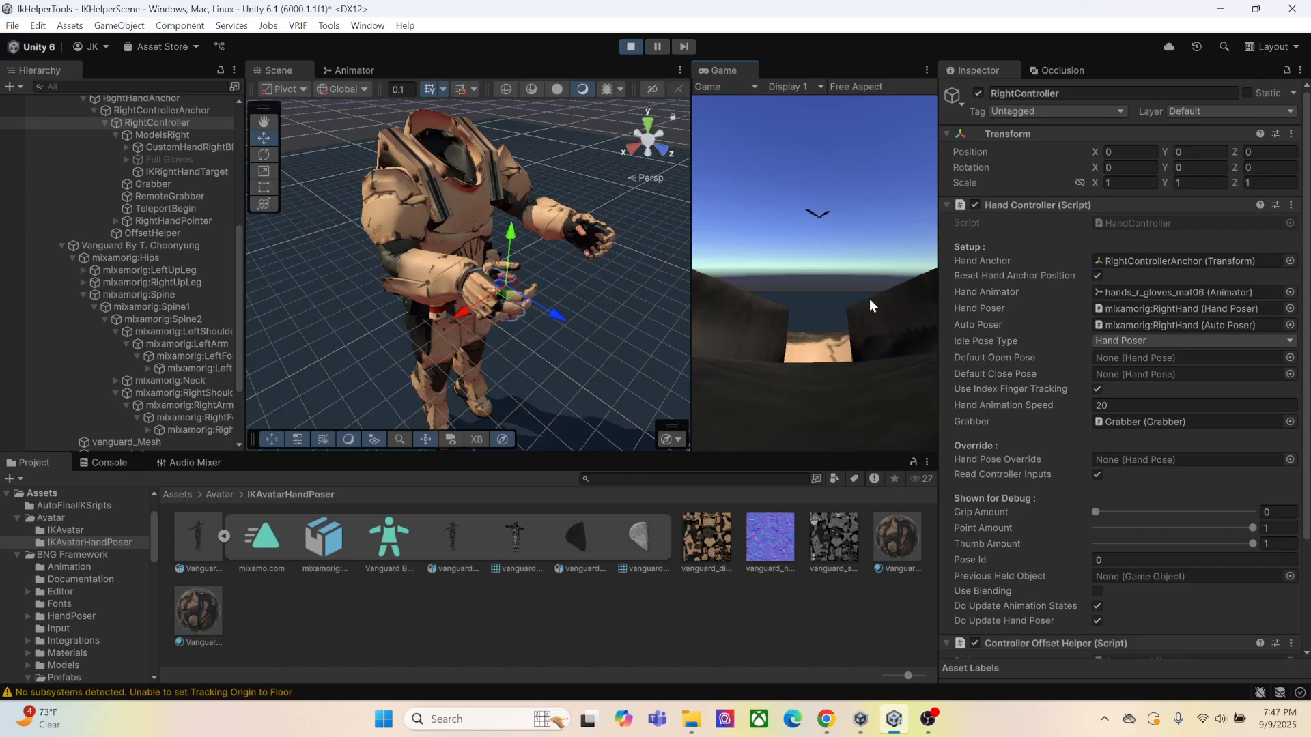
right_click_drag(813, 281, 817, 265)
left_click(811, 261)
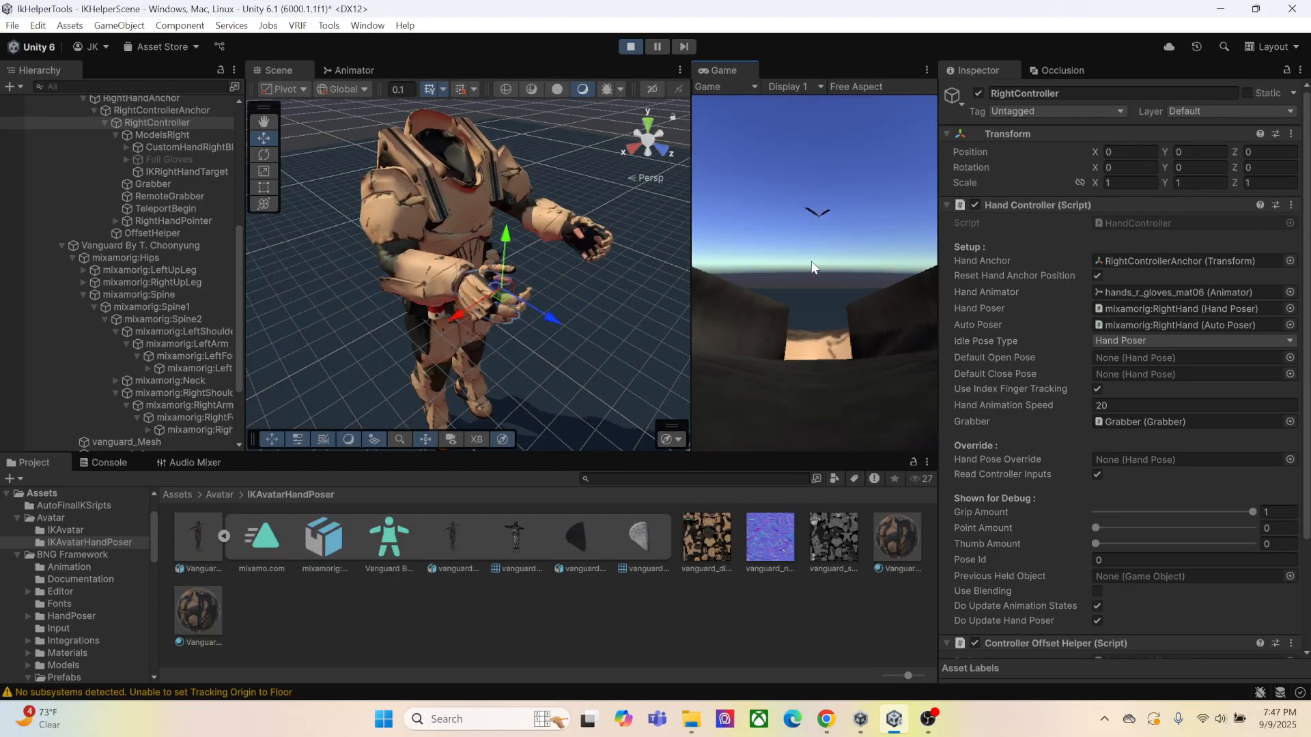
left_click(810, 261)
left_click(808, 261)
left_click(808, 261)
left_click(808, 260)
left_click(622, 50)
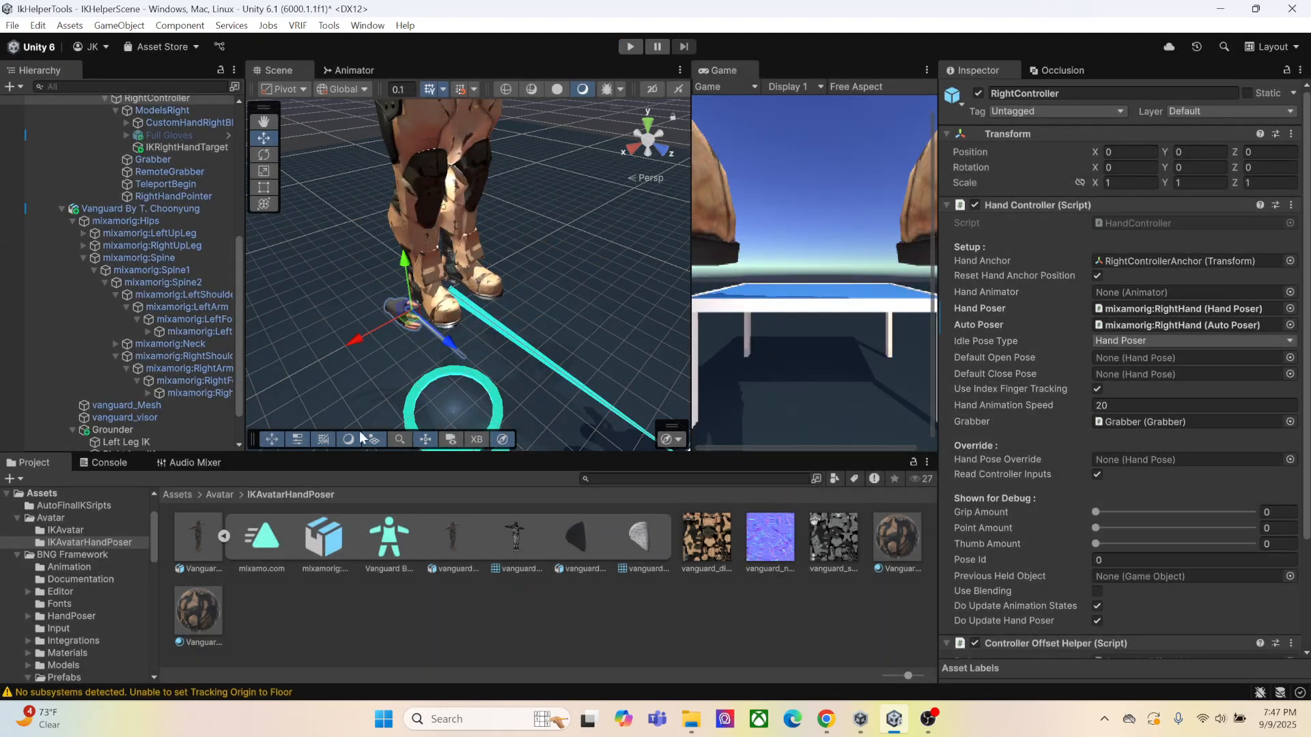
Open the avatar configuration of the Vanguard By T. Choonyung model in the IKAvatar folder
left_click(220, 495)
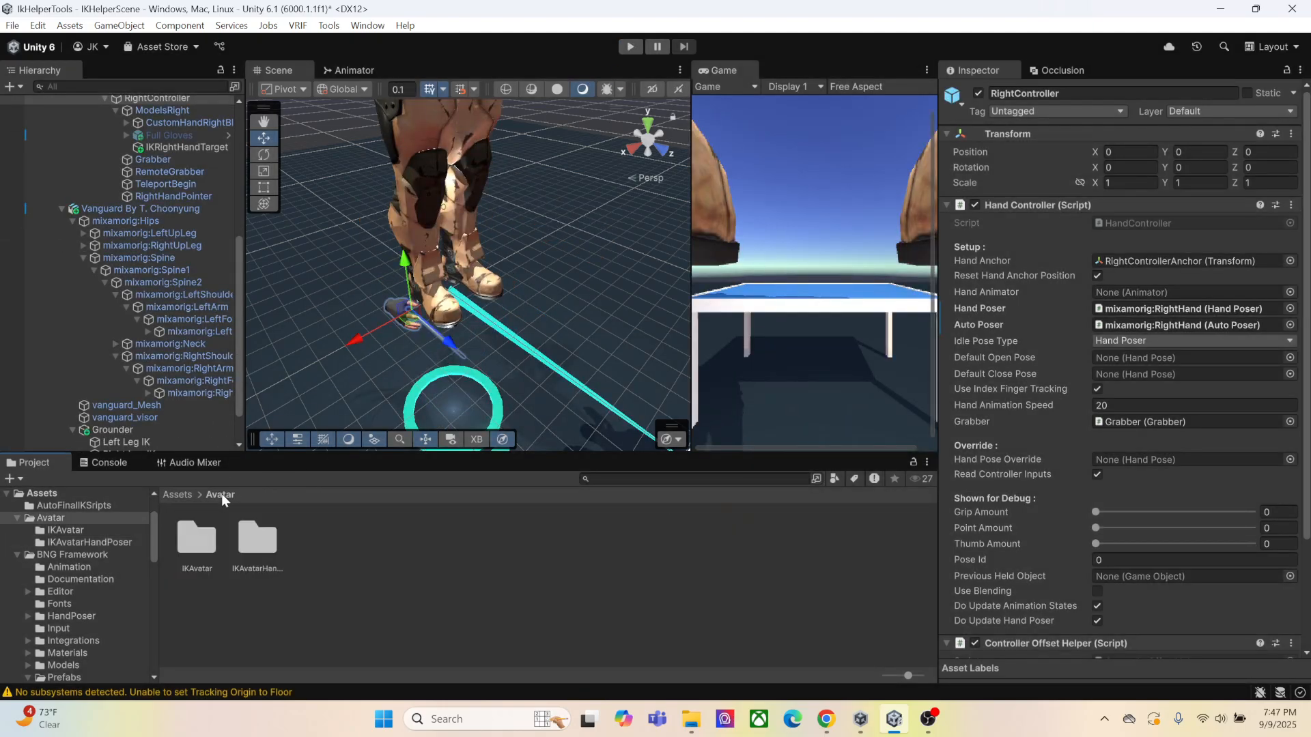
double_click(219, 546)
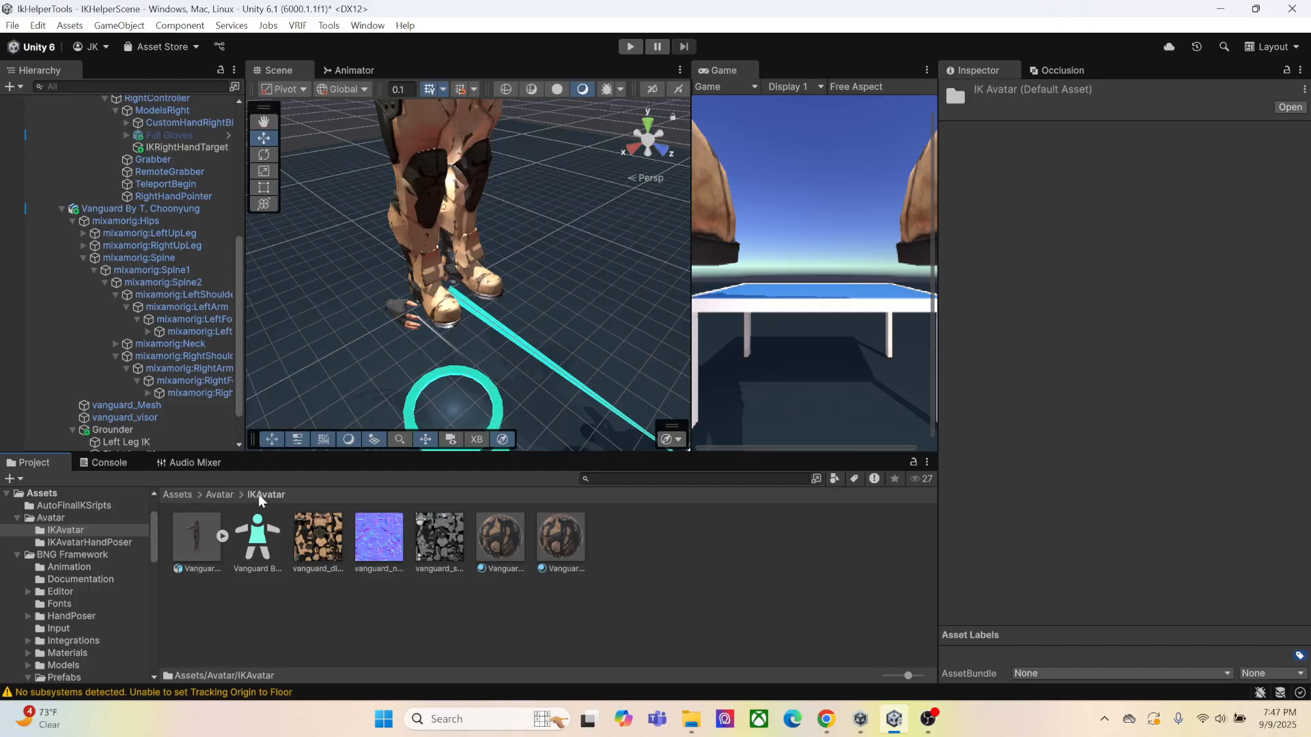
left_click(200, 544)
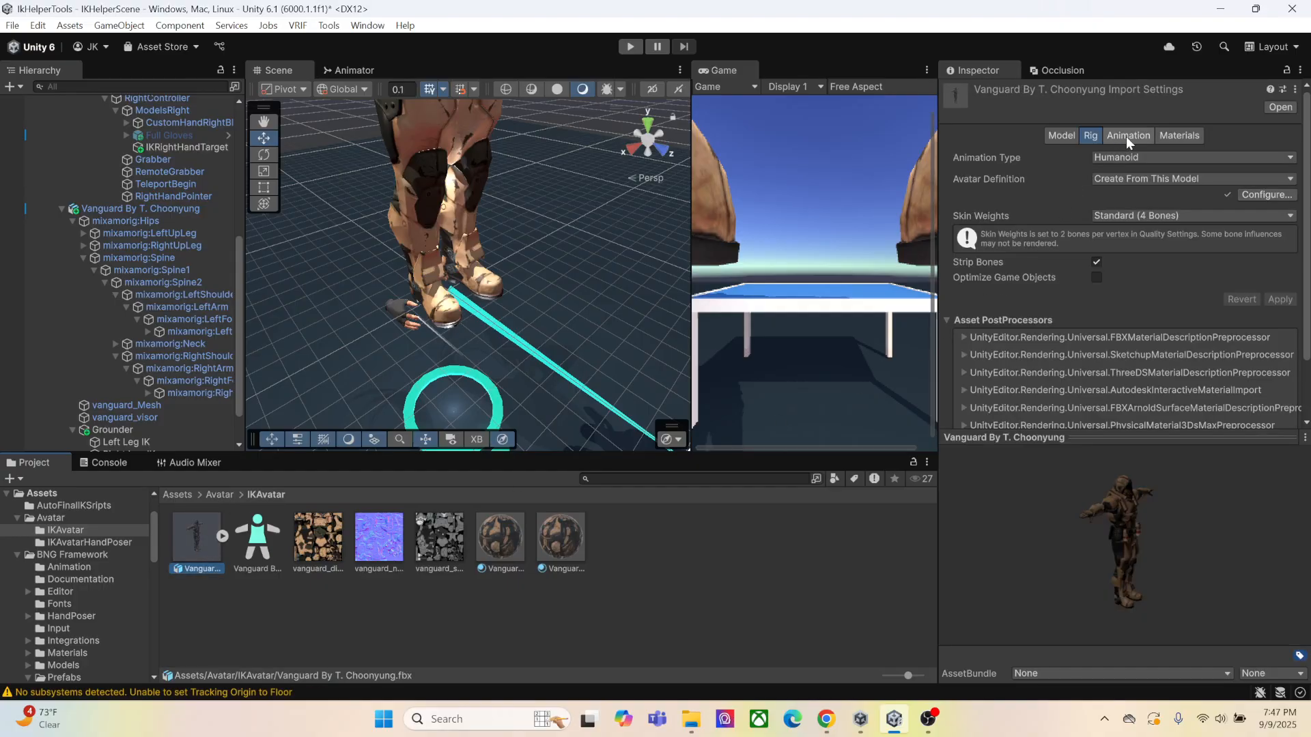
left_click(1255, 196)
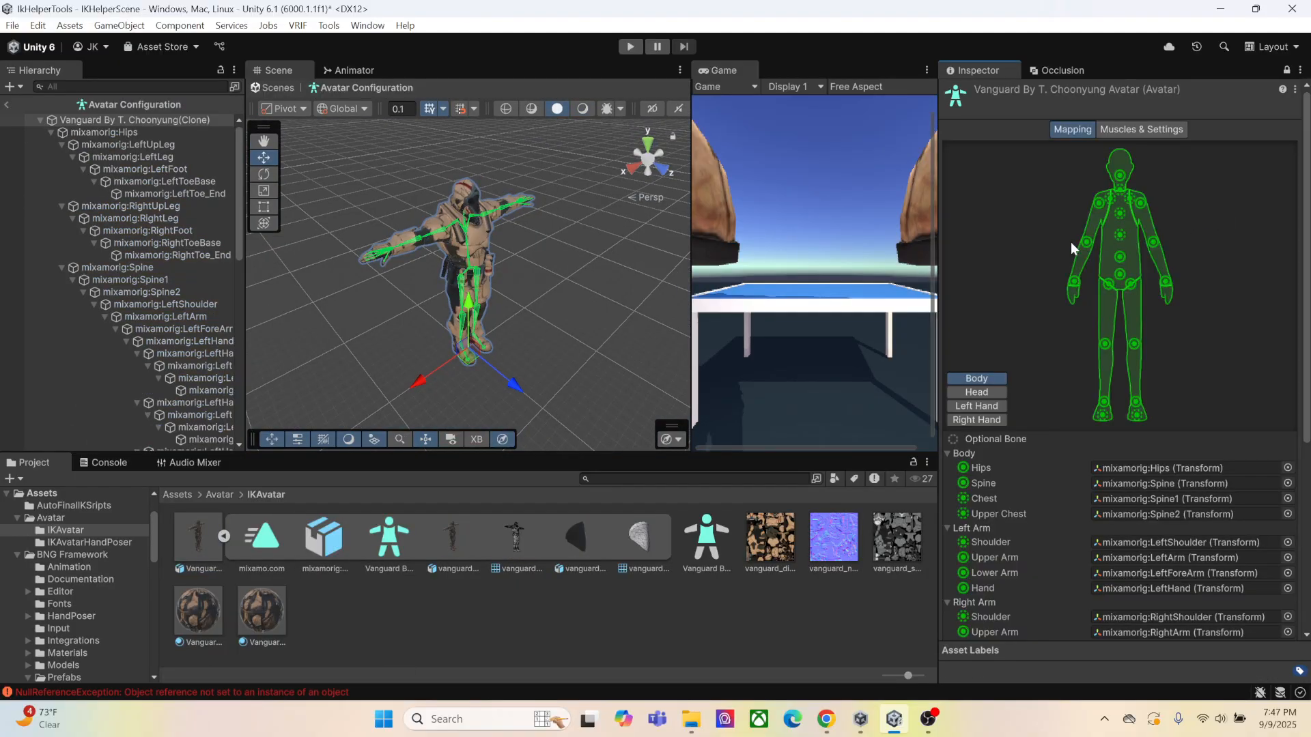
Clear the Thumb Proximal, Intermediate and Distal bones from the avatar's Left Hand mapping
left_click(980, 404)
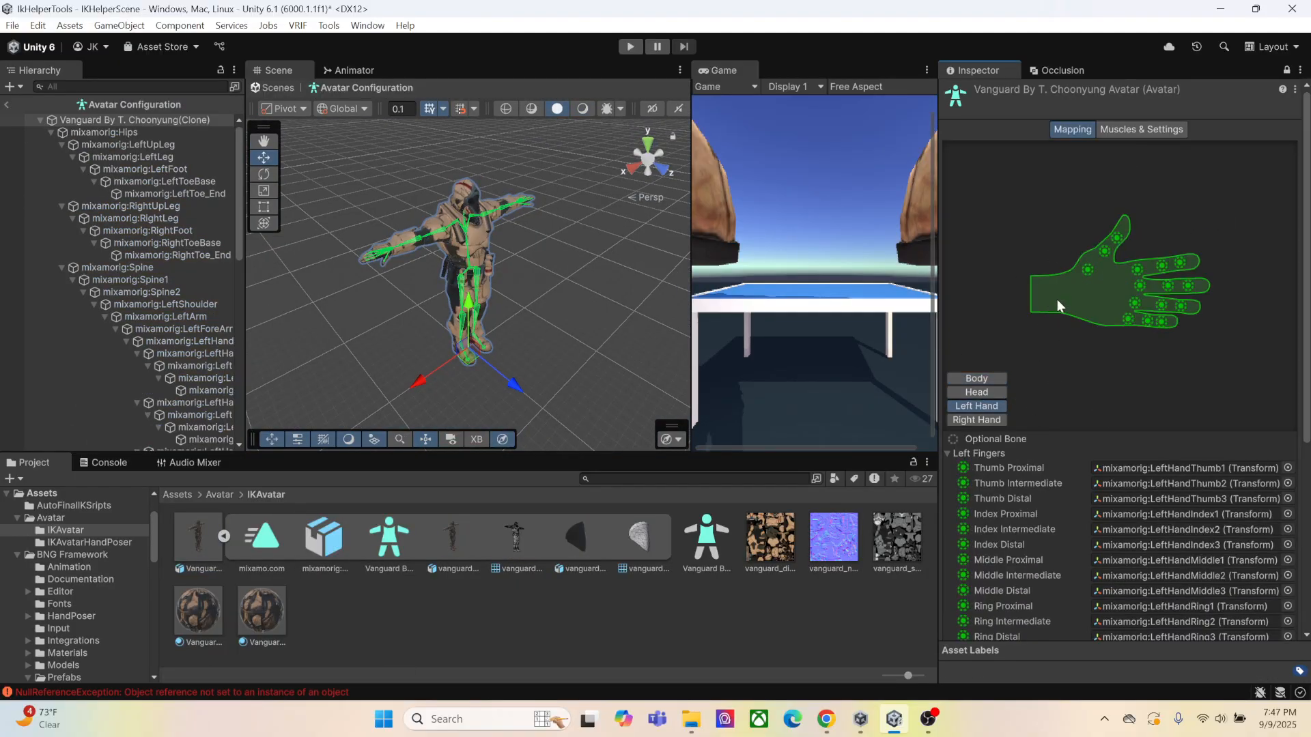
left_click(1175, 469)
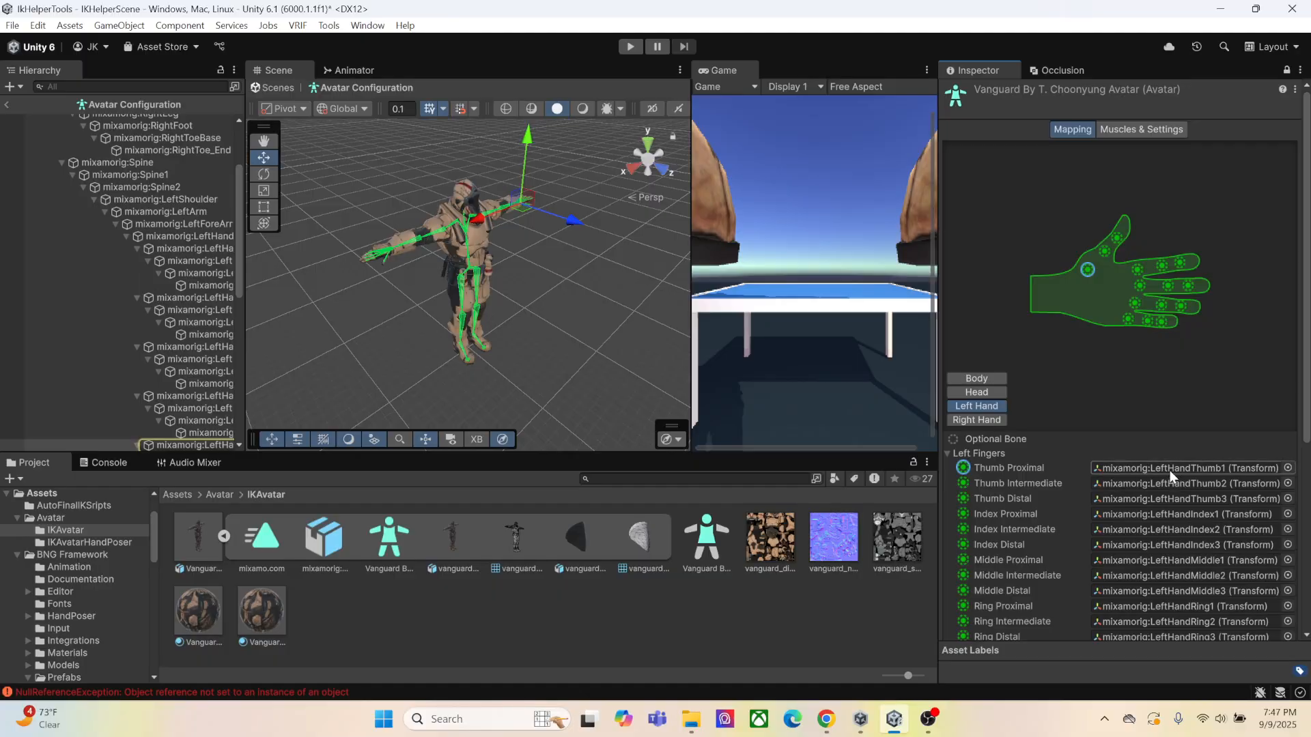
key("Delete")
left_click(1178, 483)
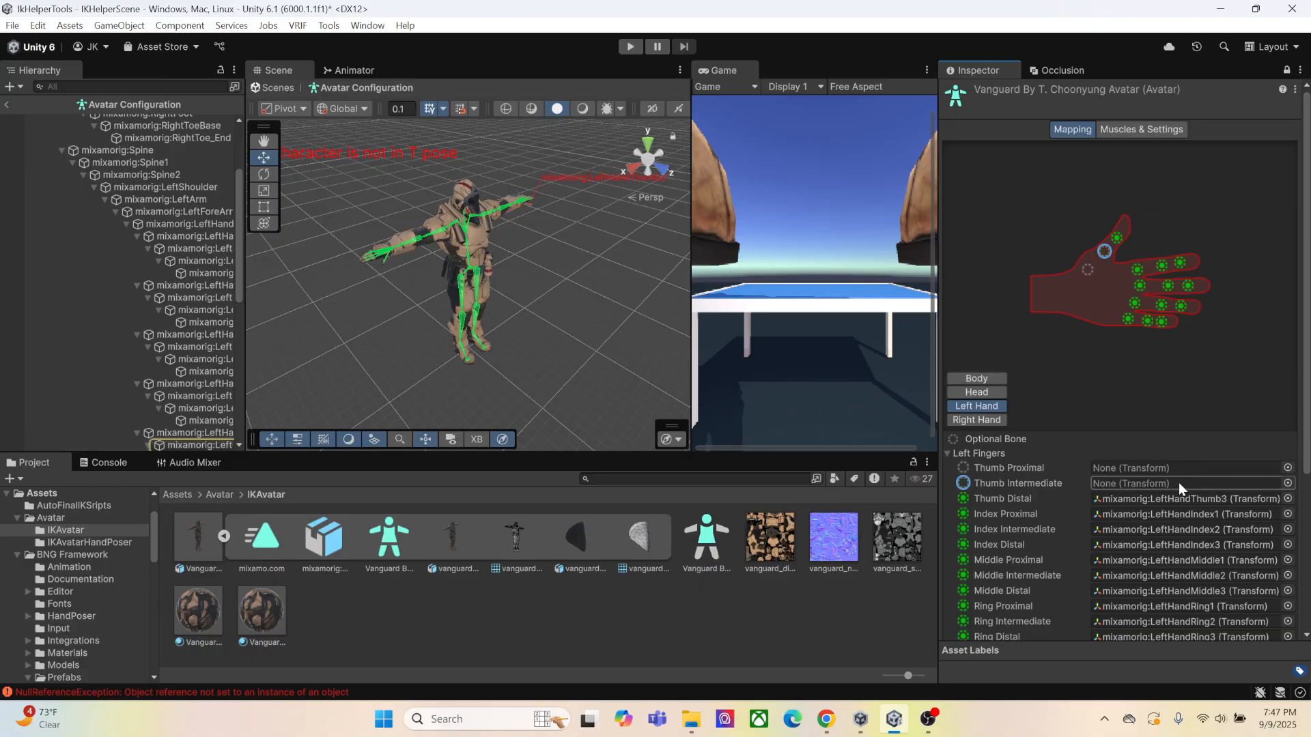
key("Delete")
left_click(1178, 495)
key("Delete")
Clear the Index Proximal, Intermediate and Distal bones from the avatar's left finger mapping
left_click(1179, 511)
key("Delete")
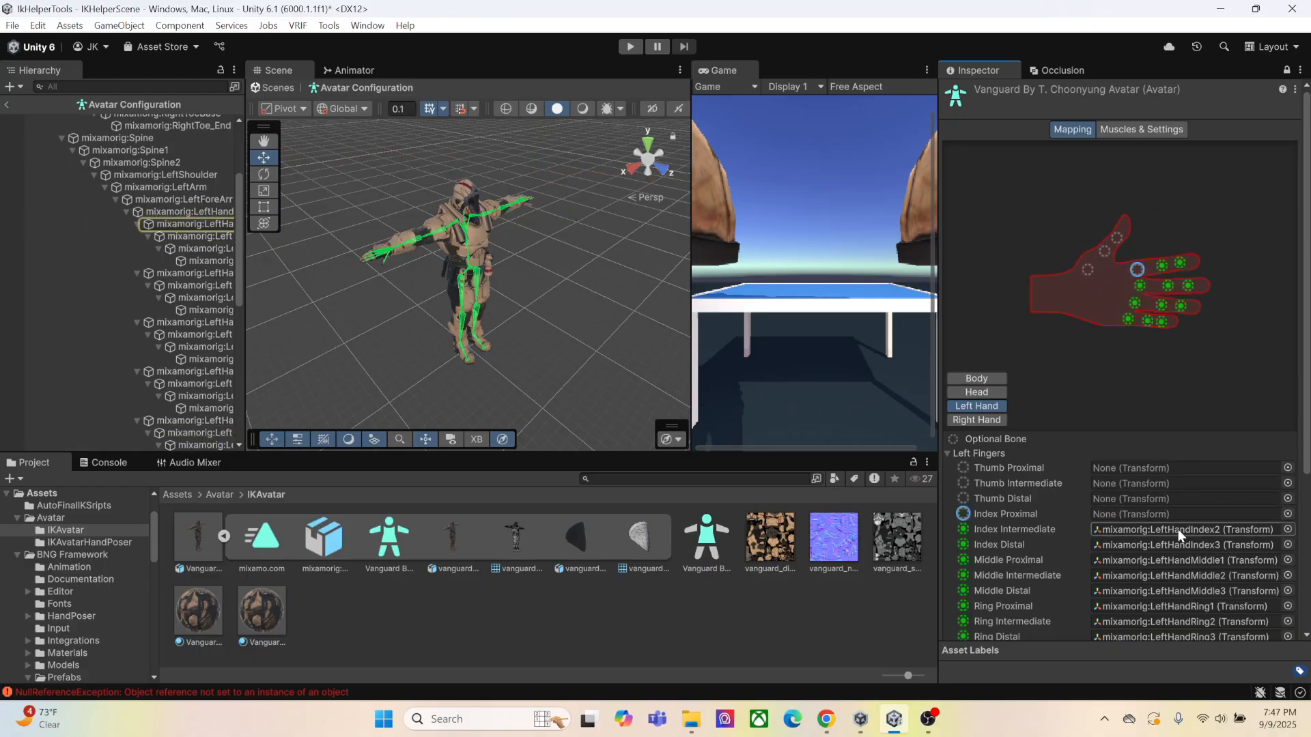
left_click(1178, 530)
key("Delete")
left_click(1178, 547)
key("Delete")
Clear the Middle Proximal, Intermediate and Distal bones from the avatar's left finger mapping
left_click(1179, 561)
key("Delete")
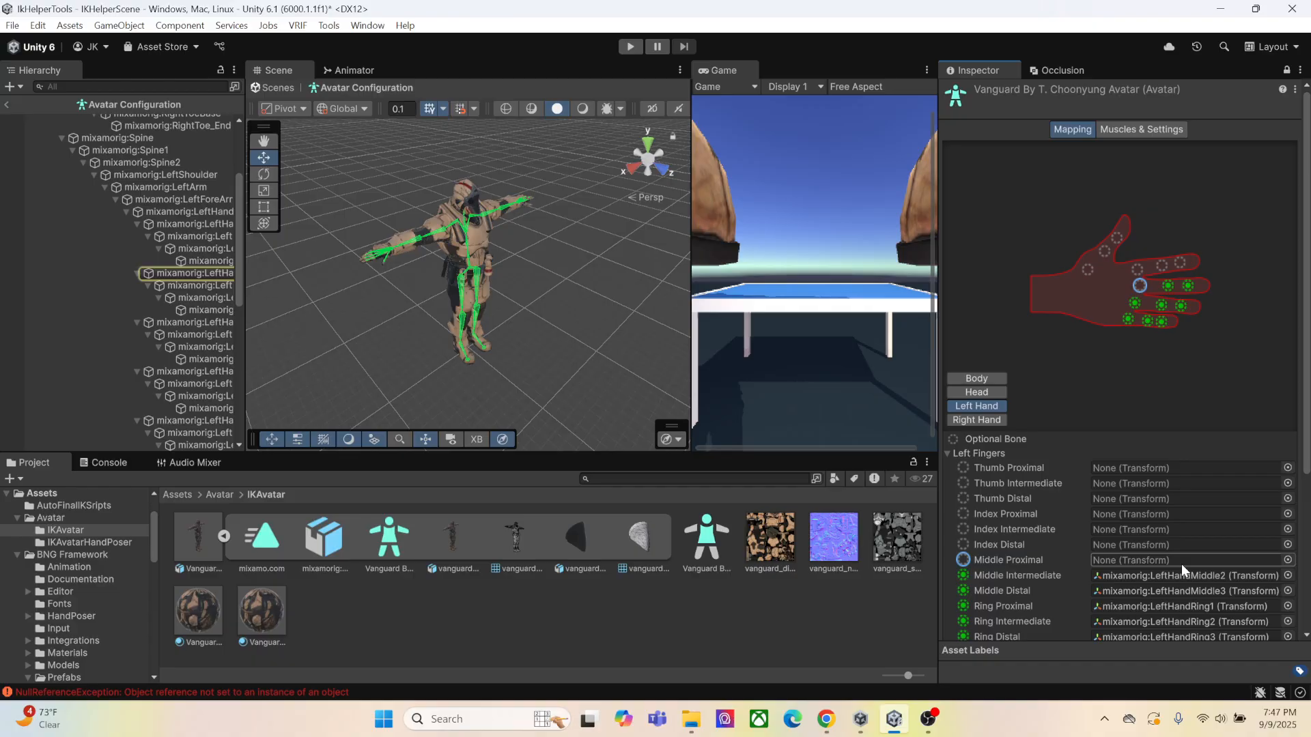
left_click(1176, 577)
key("Delete")
Clear the Ring Proximal, Intermediate and Distal bones from the avatar's left finger mapping
key("Delete")
scroll(1183, 570, "down", 3)
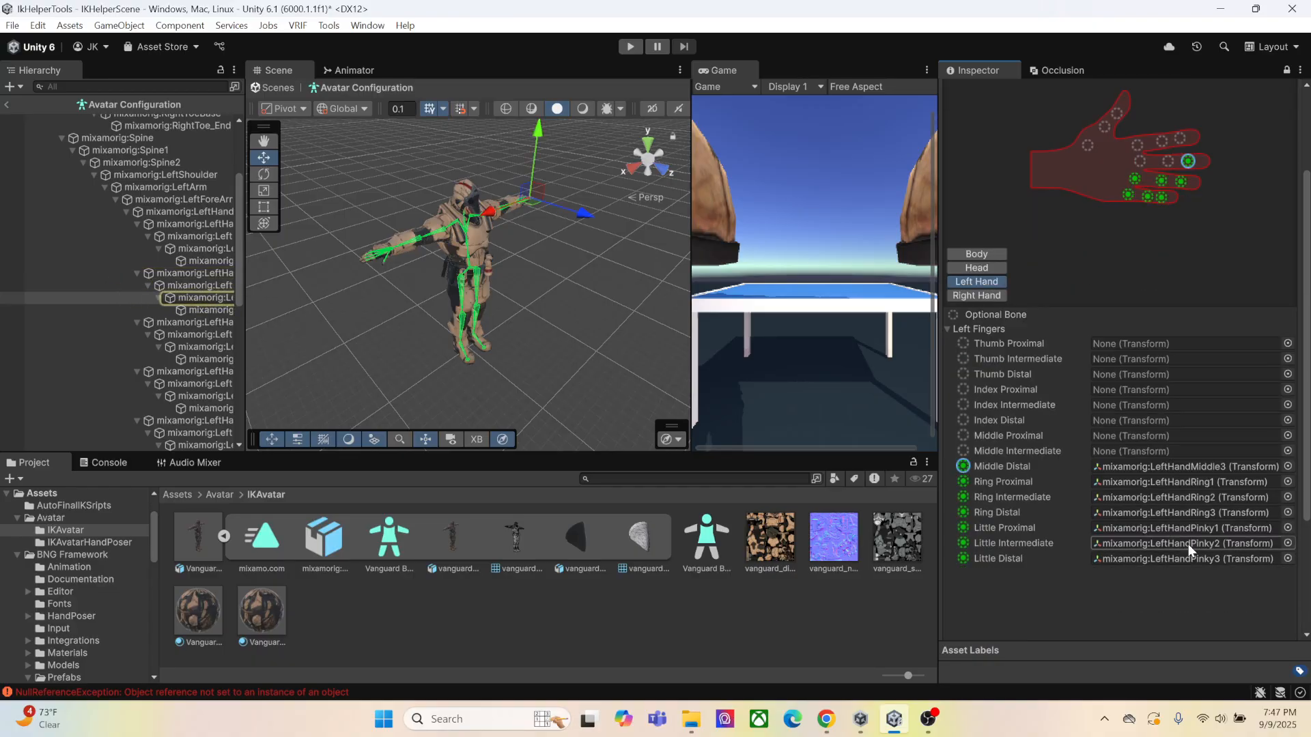
left_click(1167, 483)
key("Delete")
left_click(1173, 498)
key("Delete")
left_click(1171, 514)
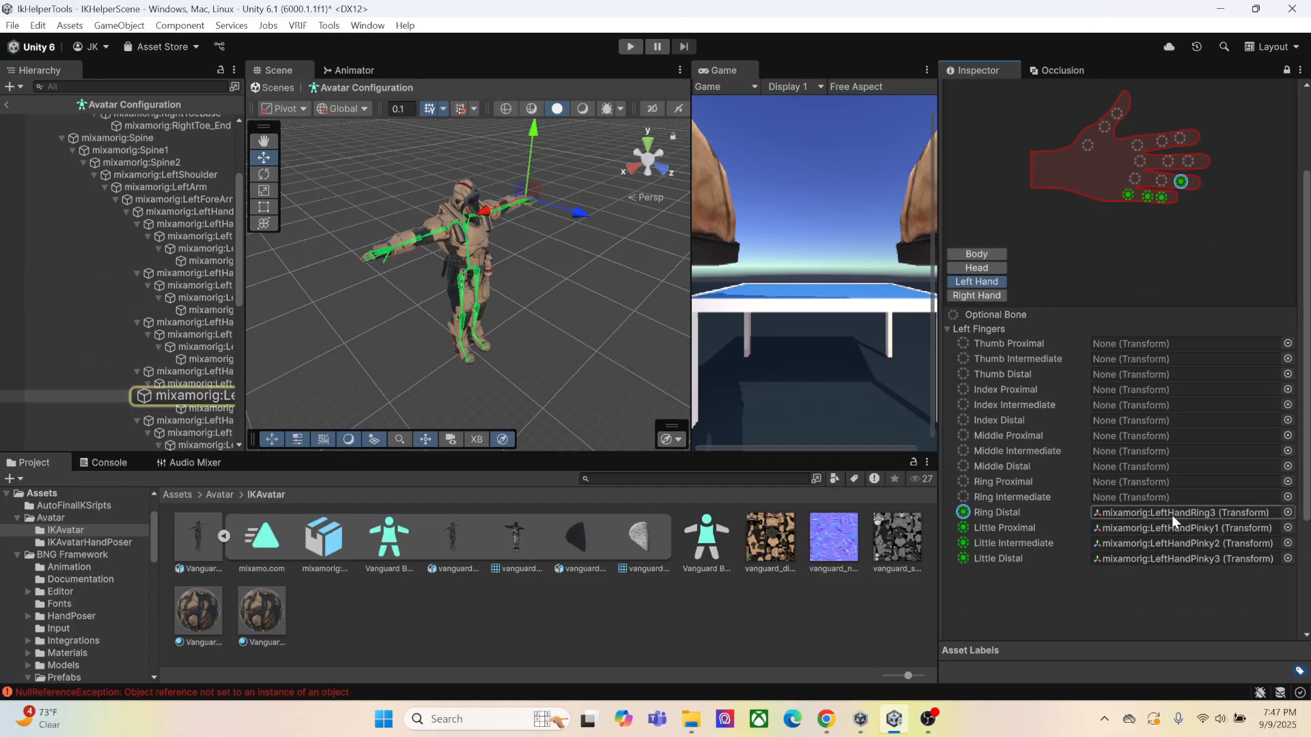
Clear the Little Proximal, Intermediate and Distal bones from the avatar's left finger mapping
key("Delete")
left_click(1174, 528)
key("Delete")
left_click(1174, 543)
key("Delete")
left_click(1180, 559)
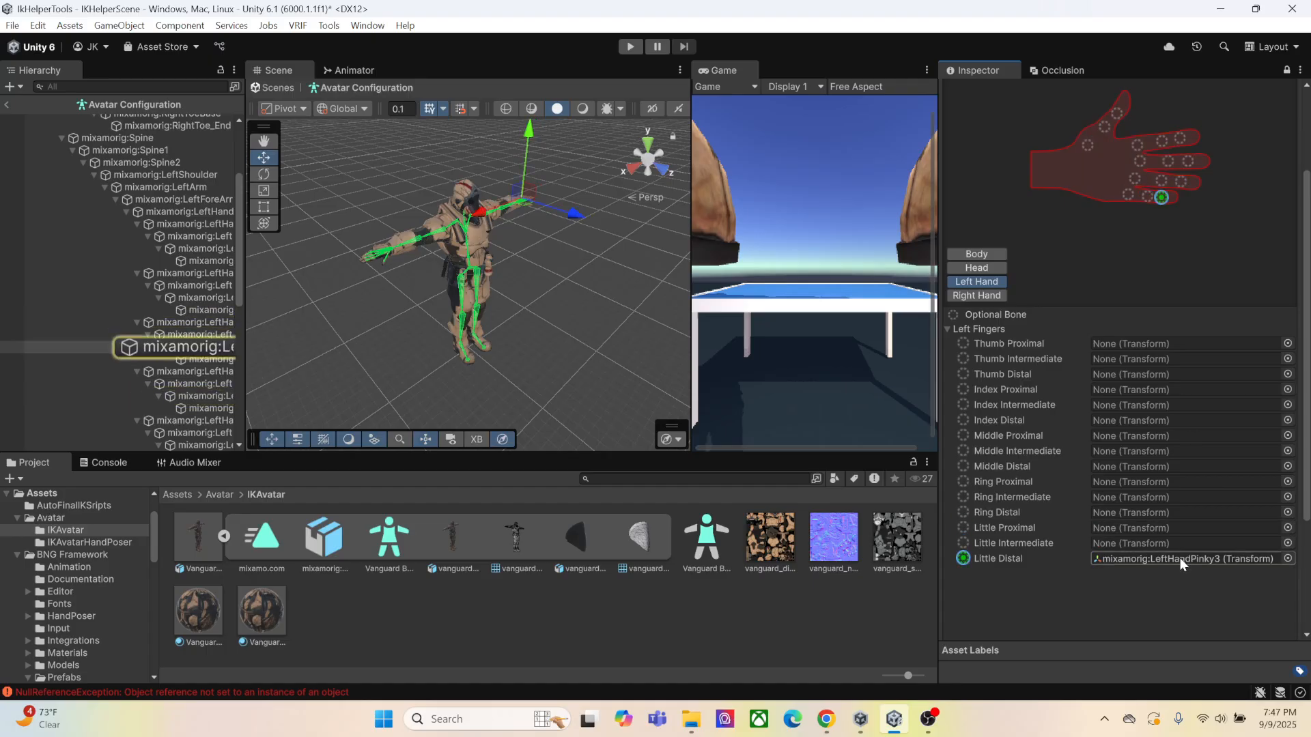
key("Delete")
scroll(199, 273, "down", 2)
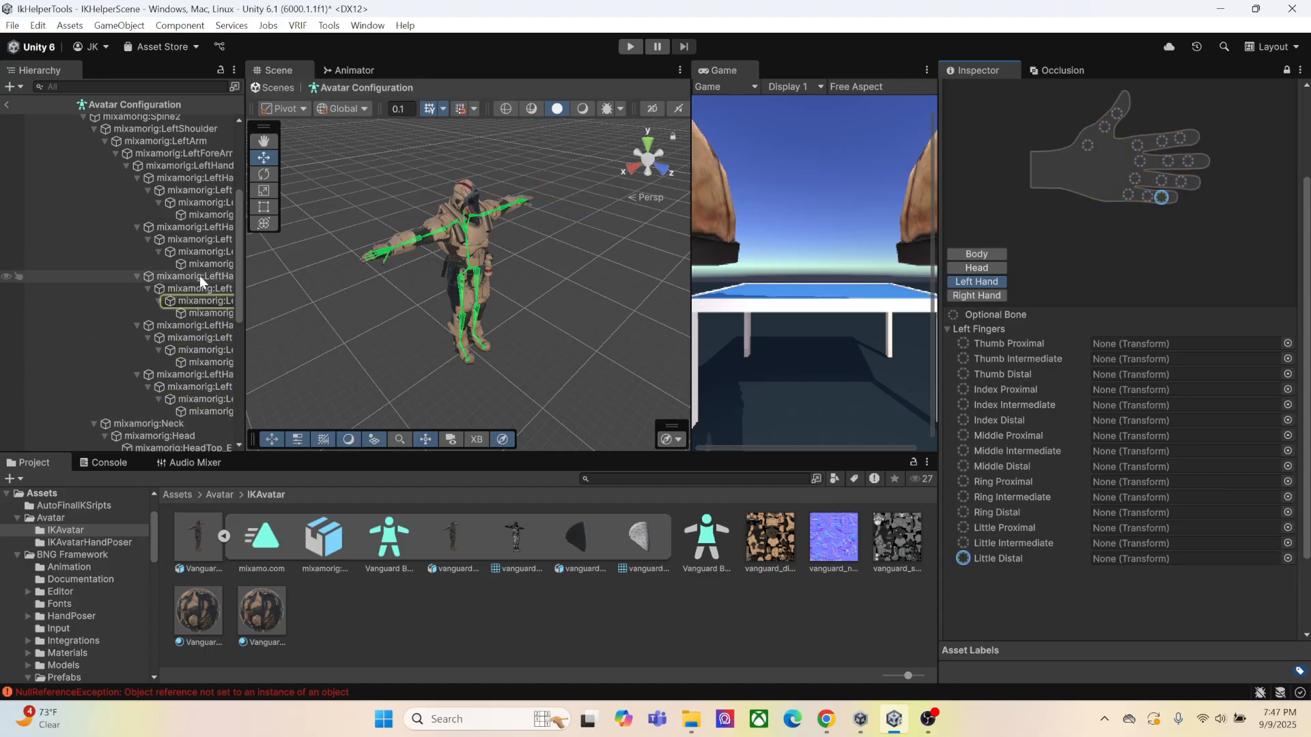
Clear the Thumb Proximal, Intermediate and Distal bones from the avatar's Right Hand mapping
left_click(976, 295)
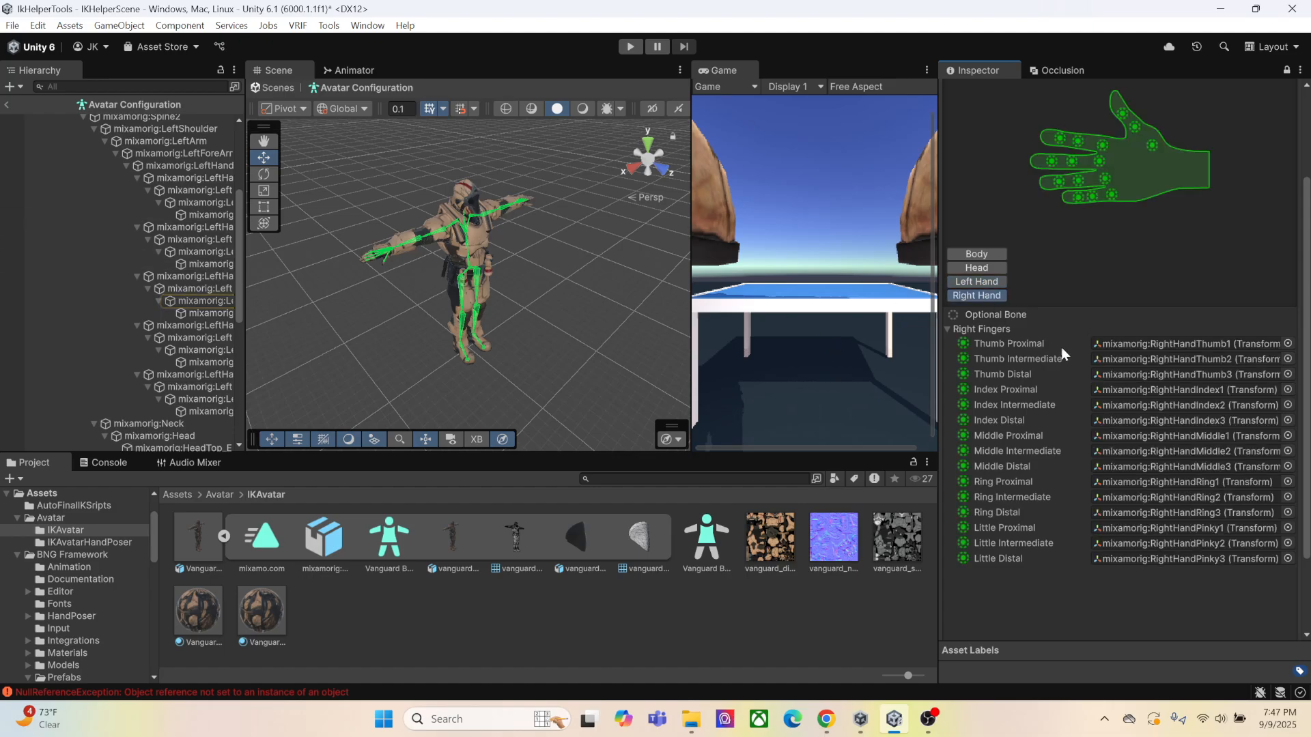
left_click(1149, 344)
key("Delete")
left_click(1151, 360)
key("Delete")
left_click(1153, 375)
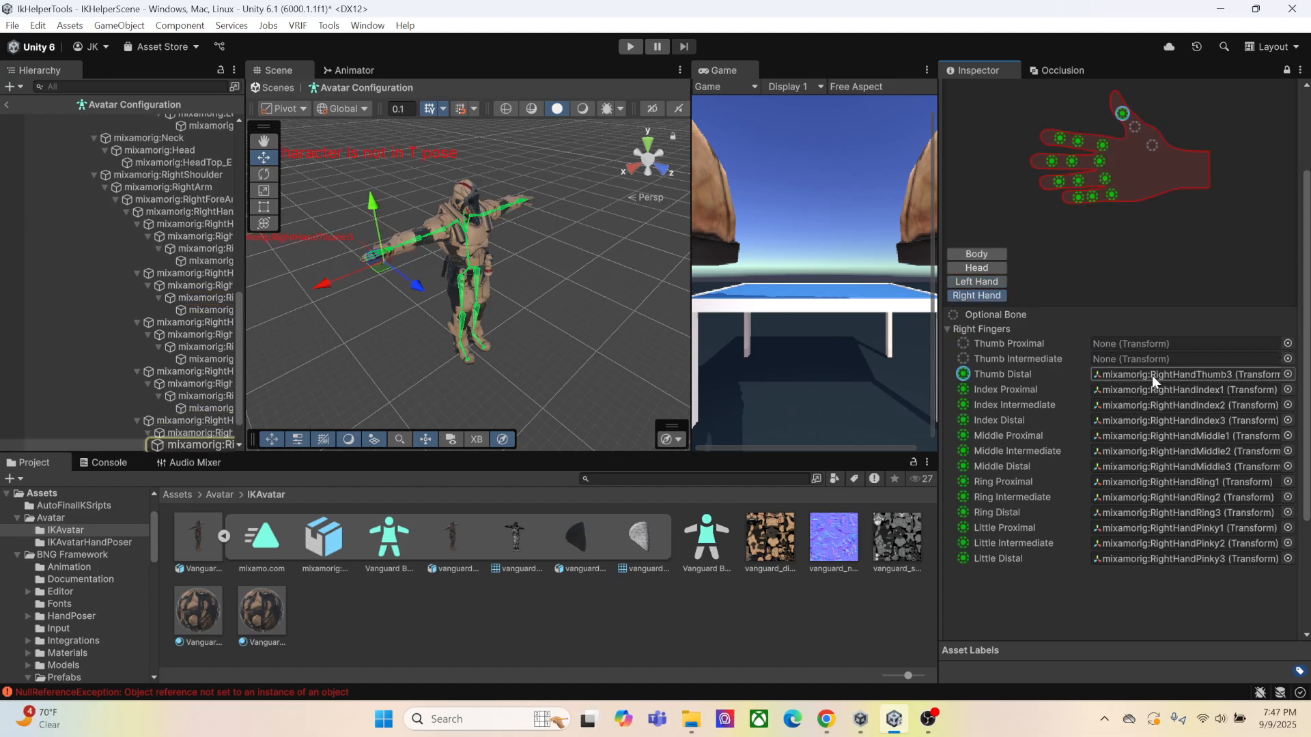
key("Delete")
Clear the Index Proximal, Intermediate and Distal bones from the avatar's right finger mapping
left_click(1153, 393)
key("Delete")
left_click(1154, 405)
key("Delete")
left_click(1153, 420)
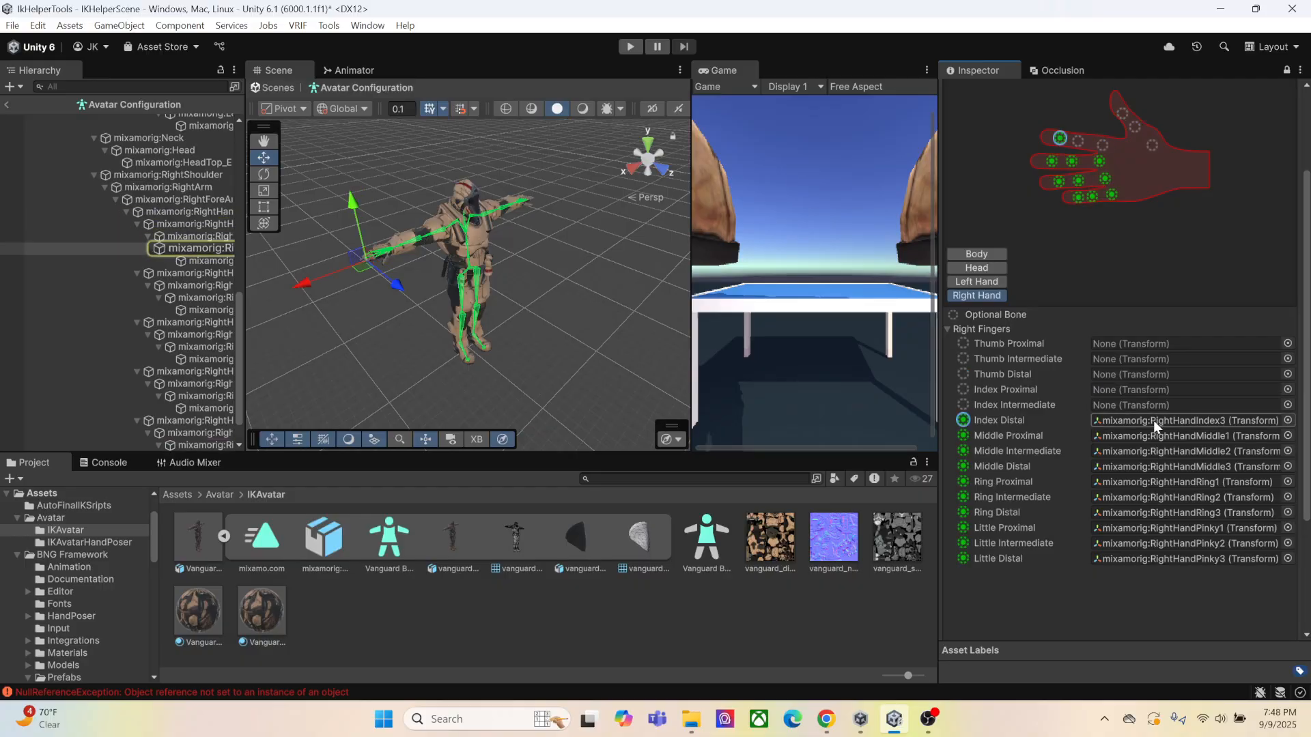
key("Delete")
Clear the Middle Proximal, Intermediate and Distal bones from the avatar's right finger mapping
left_click(1152, 435)
key("Delete")
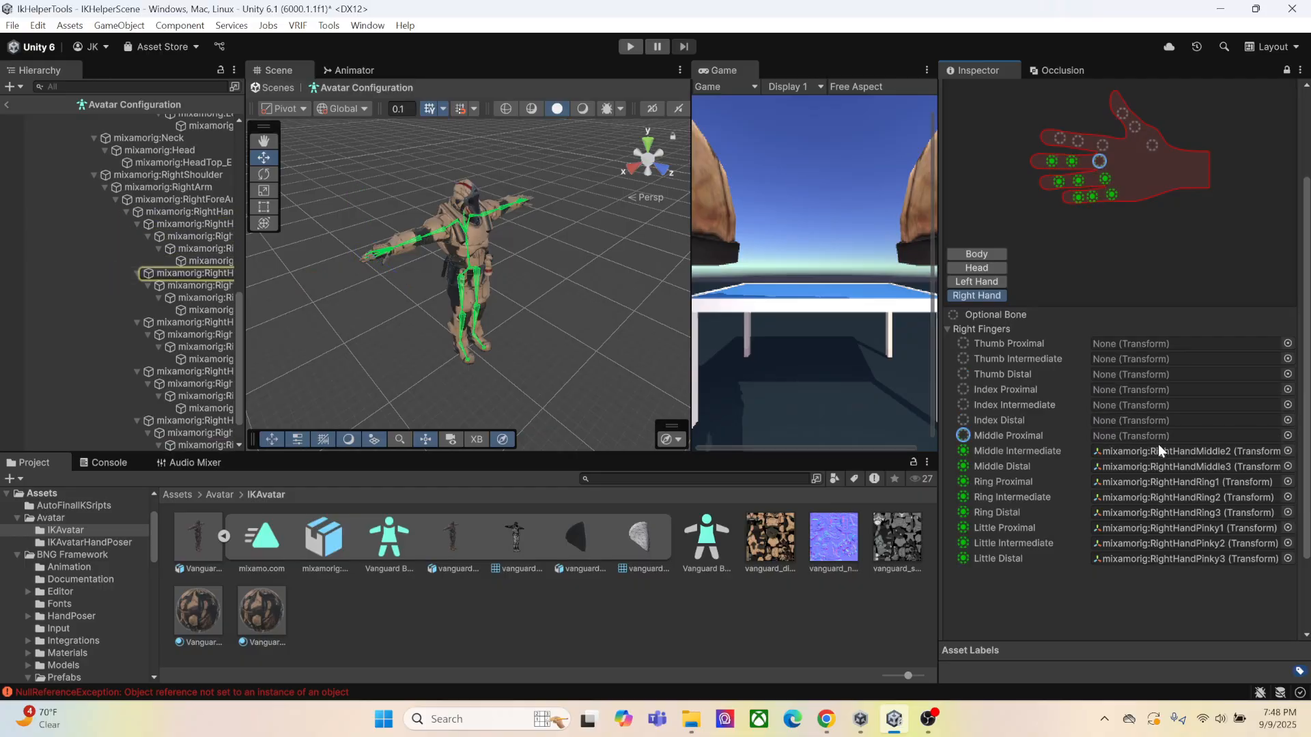
left_click(1154, 451)
key("Delete")
left_click(1151, 467)
key("Delete")
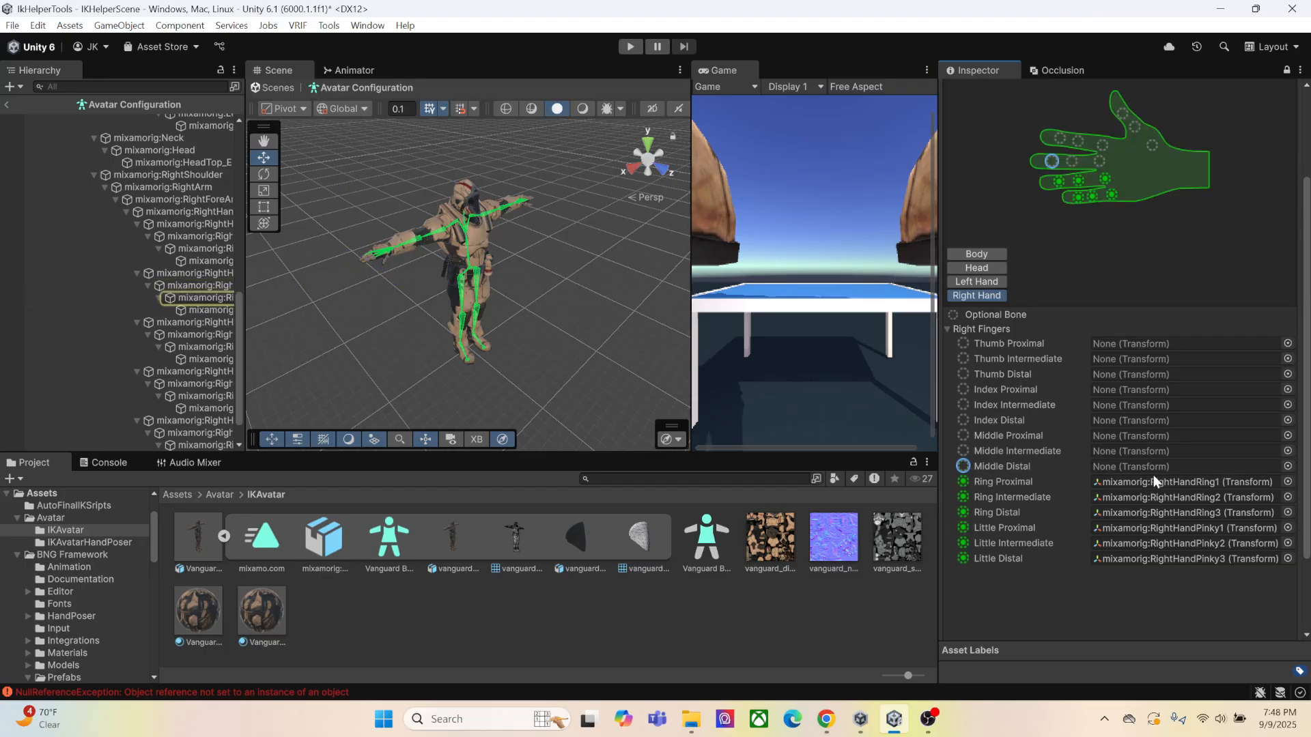
Clear the Ring Proximal, Intermediate and Distal bones from the avatar's right finger mapping
left_click(1151, 482)
key("Delete")
left_click(1150, 498)
key("Delete")
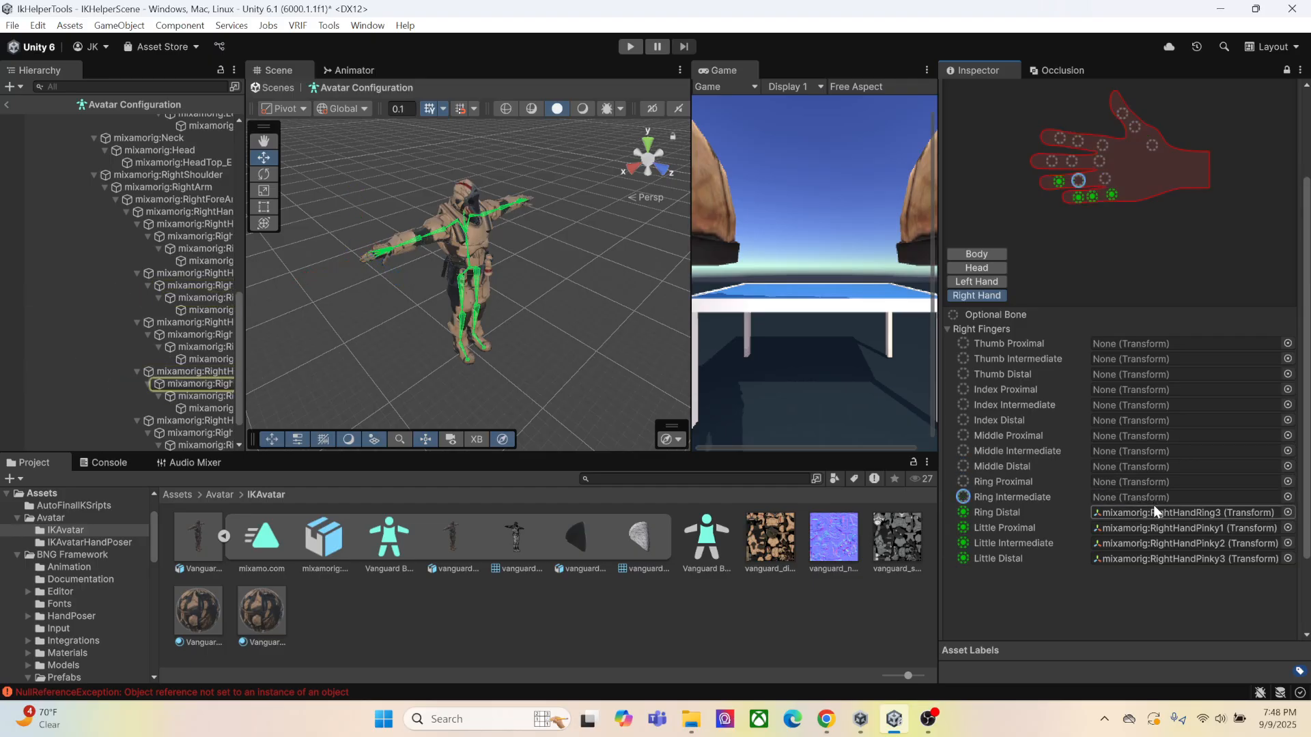
left_click(1150, 513)
key("Delete")
Clear the Little Proximal, Intermediate and Distal bones from the avatar's right finger mapping
left_click(1150, 528)
key("Delete")
left_click(1150, 544)
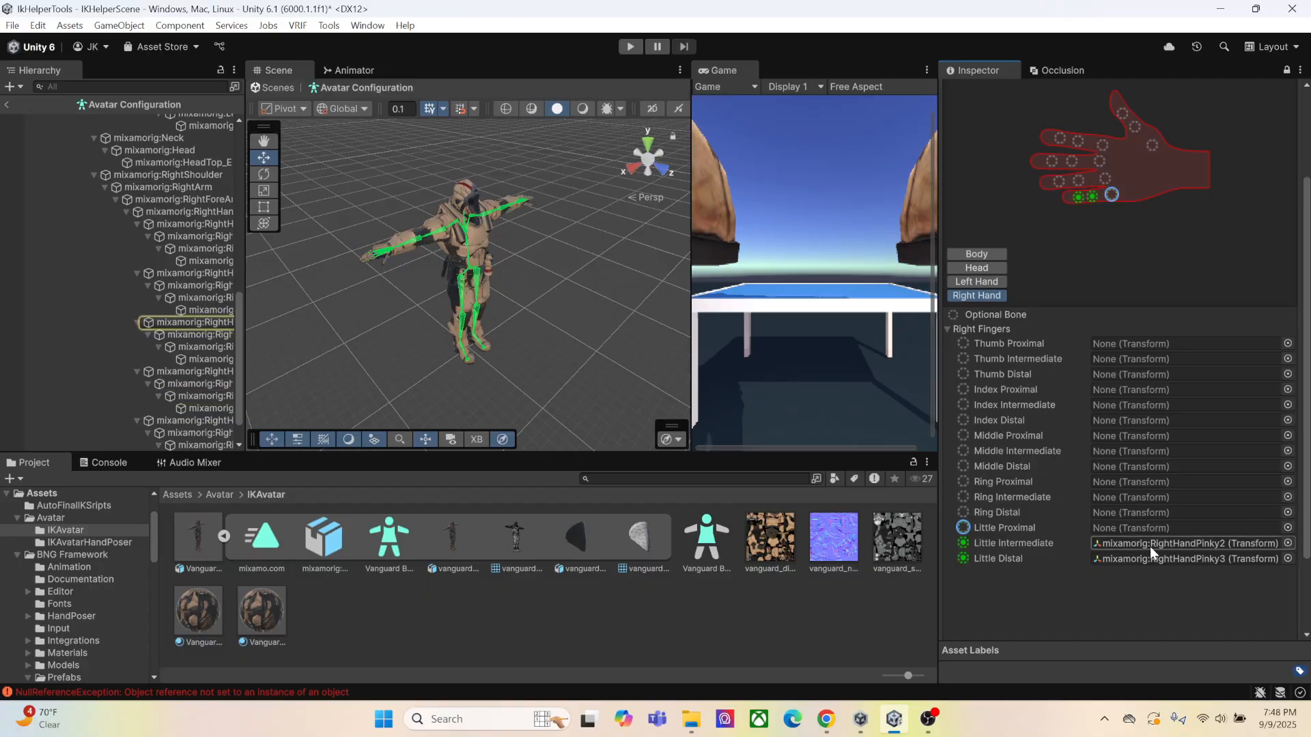
key("Delete")
left_click(1151, 558)
key("Delete")
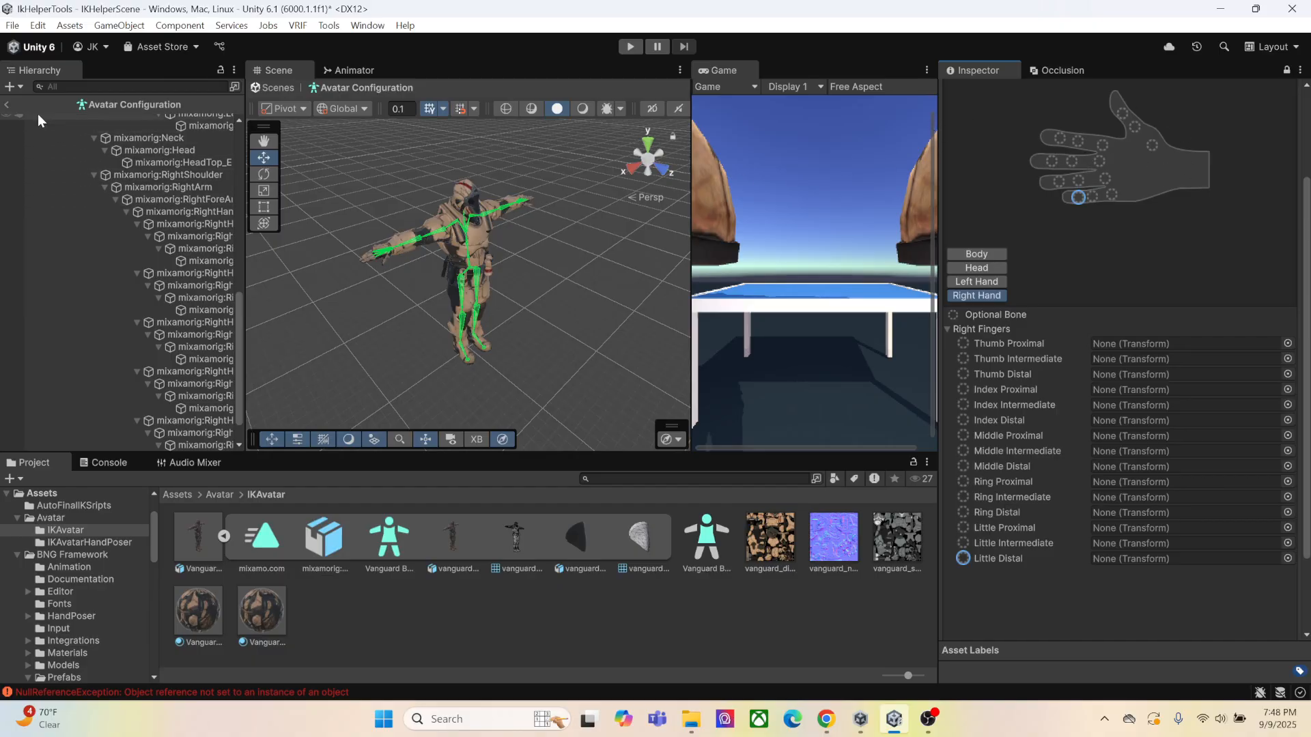
Apply the changed avatar import settings, leave the avatar configuration, and test the scene in Play mode
left_click(6, 105)
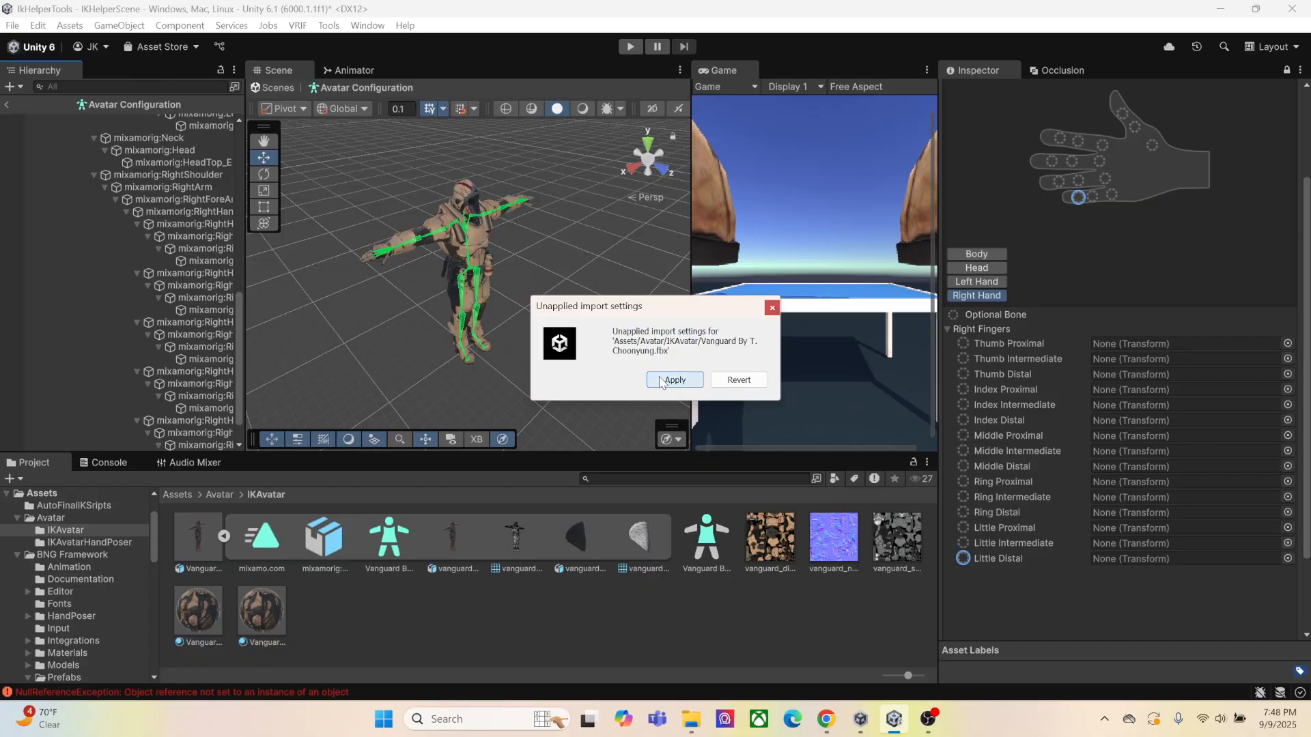
left_click(661, 380)
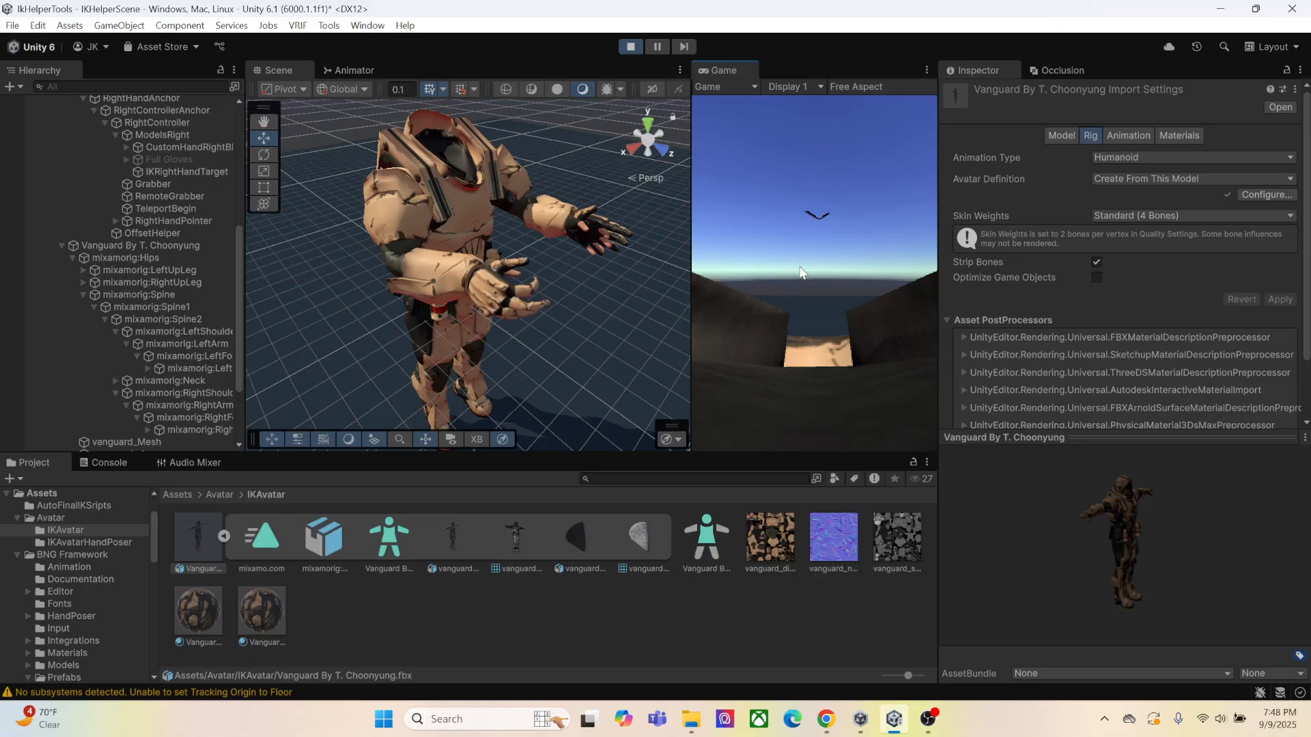
left_click(630, 45)
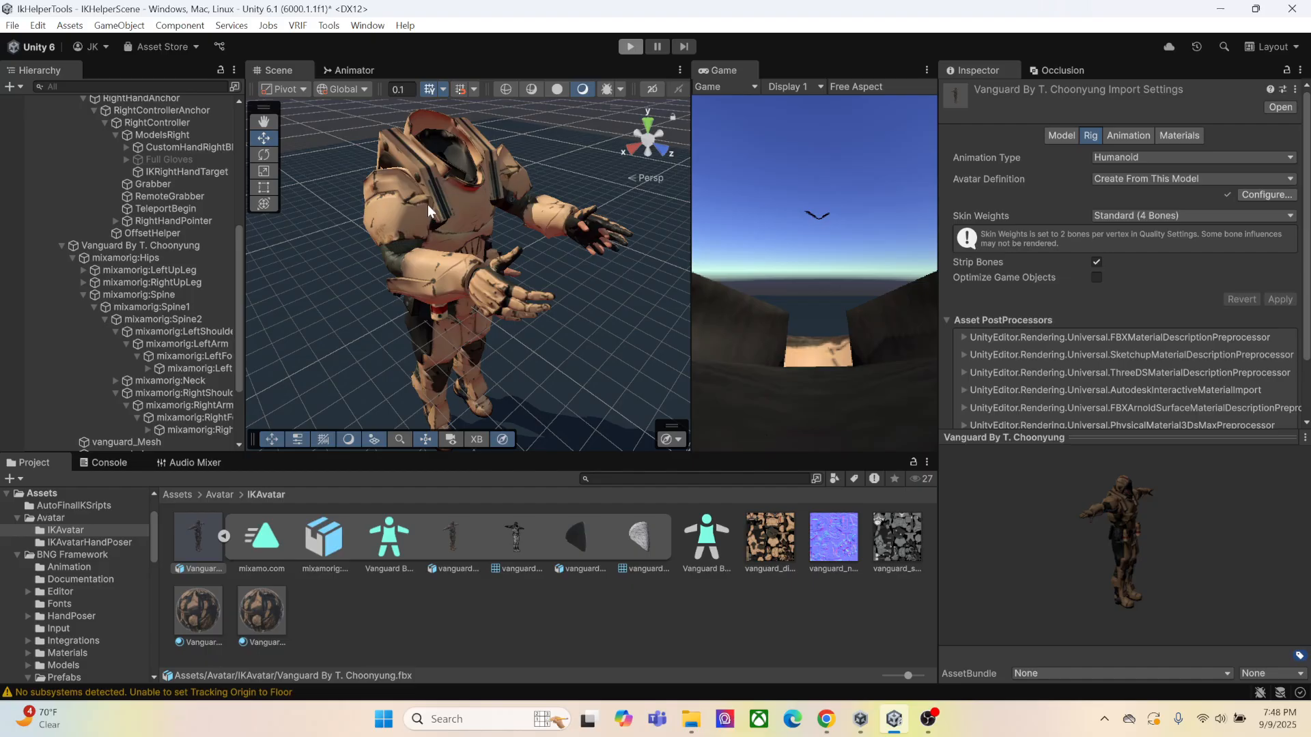
Deactivate the CustomHandLeftBlackNew and CustomHandRightBlackNew hand models under the XR Rig's left and right controllers
left_click(201, 239)
scroll(209, 239, "up", 4)
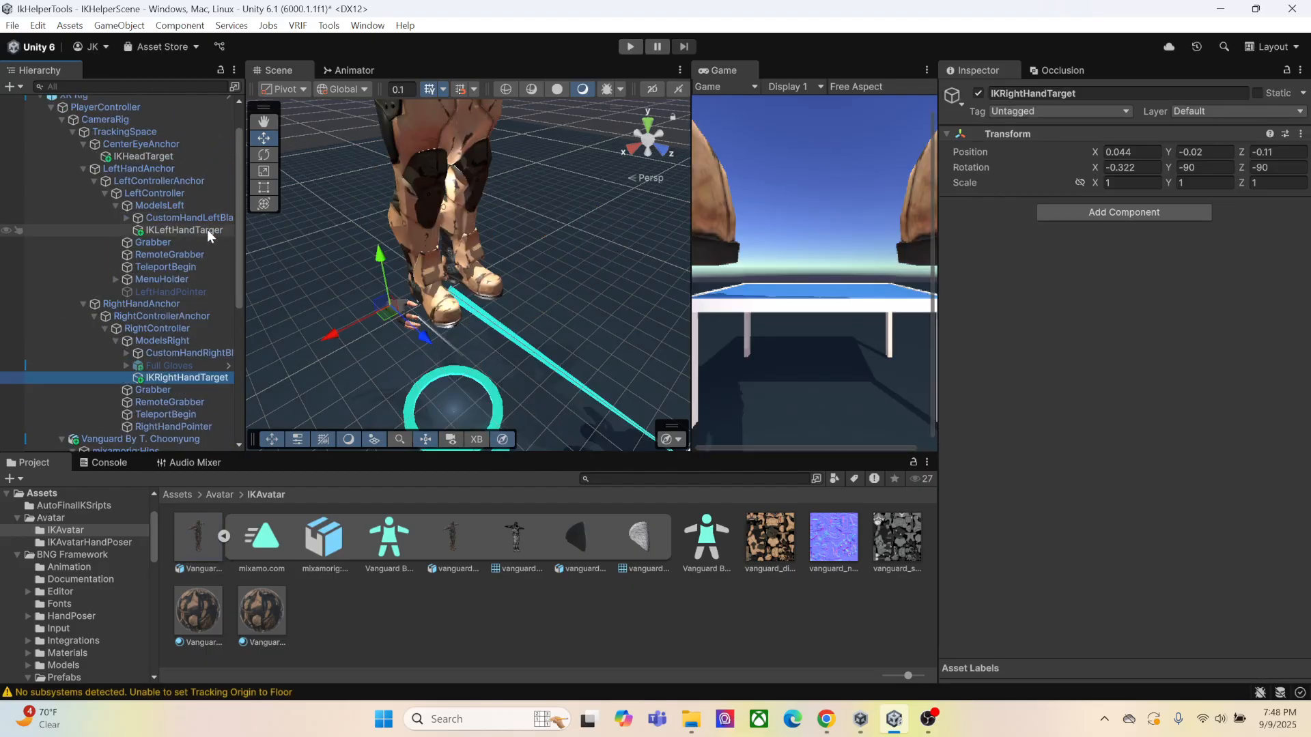
left_click(167, 217)
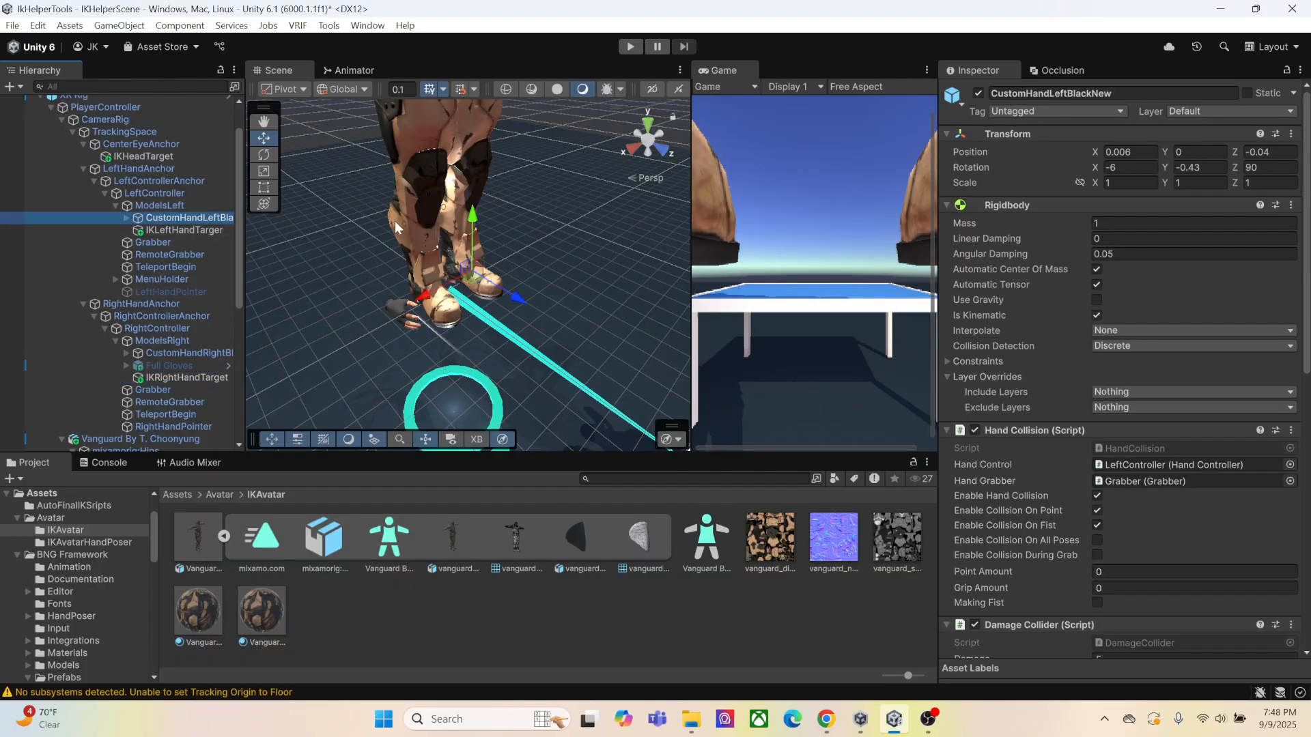
left_click(978, 93)
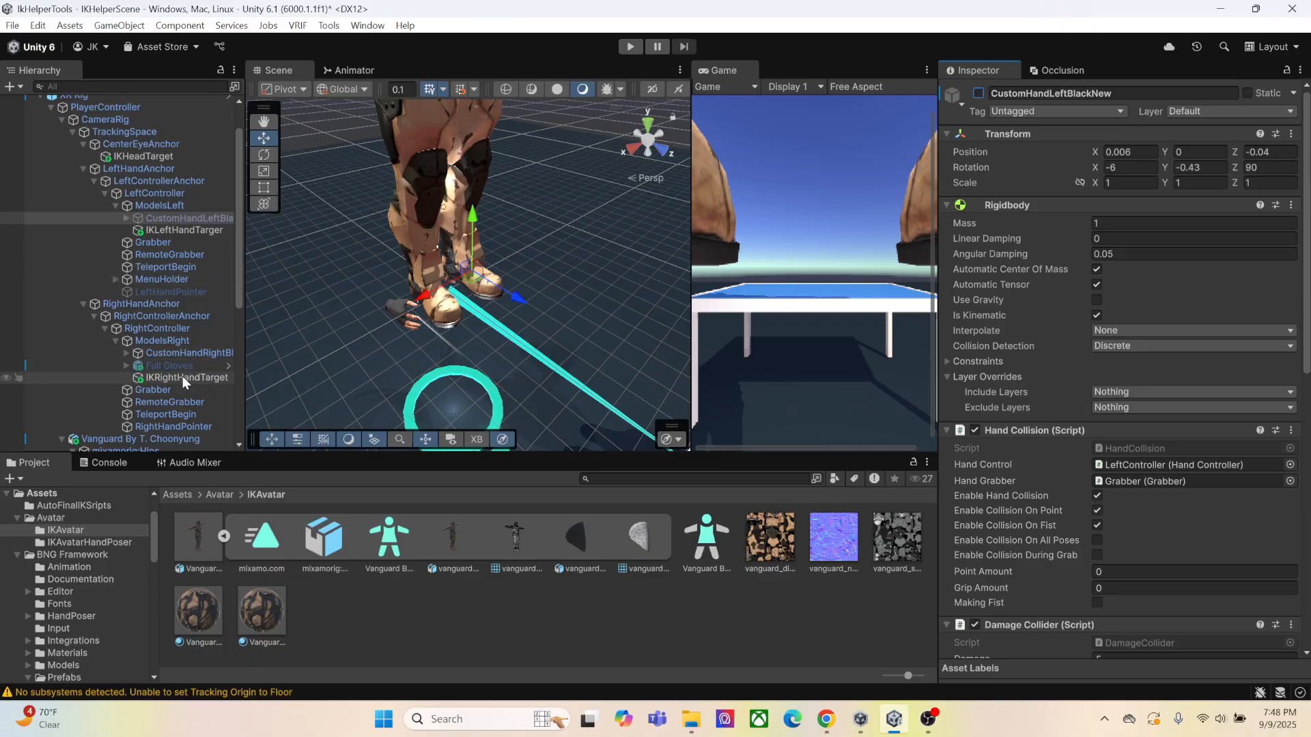
left_click(176, 354)
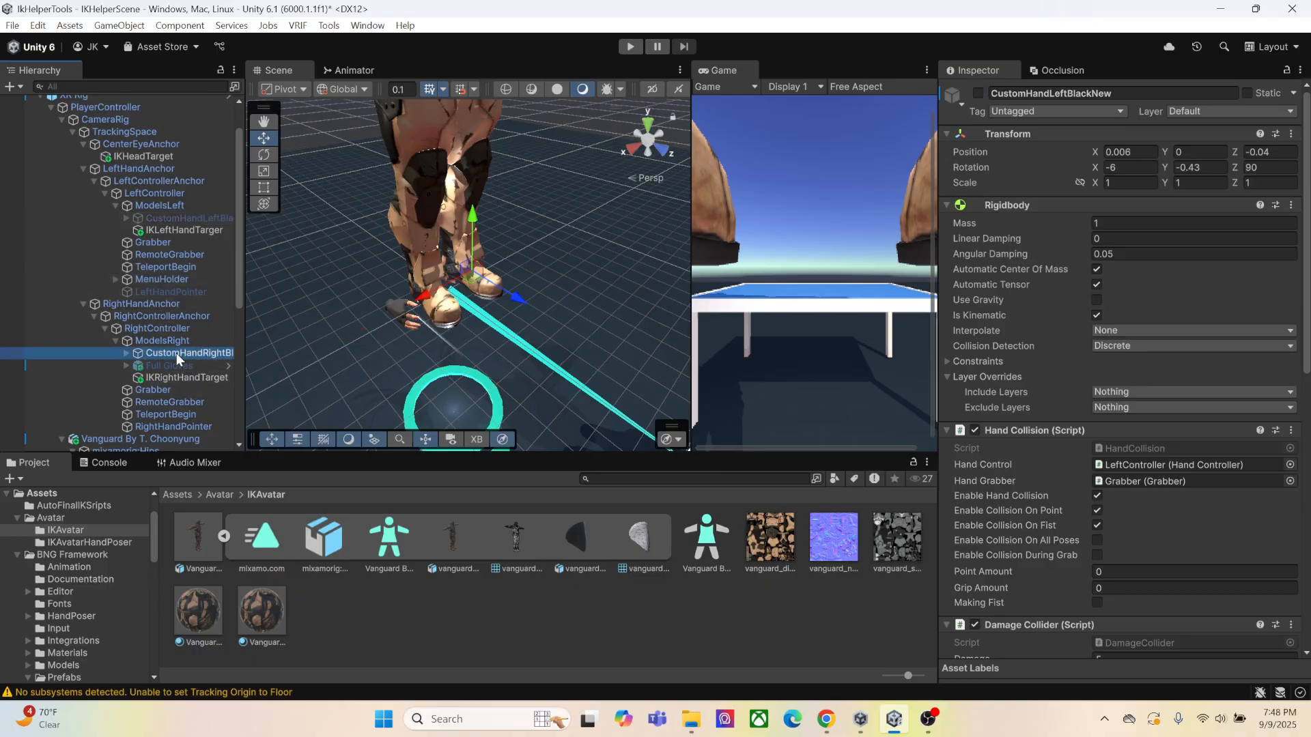
left_click(978, 93)
right_click_drag(551, 236, 547, 181)
middle_click_drag(548, 154, 612, 257)
right_click_drag(580, 213, 594, 242)
scroll(594, 243, "down", 3)
mouse_move(508, 248)
right_mouse_down()
mouse_move(530, 272)
mouse_move(495, 240)
mouse_move(527, 242)
mouse_move(518, 255)
right_mouse_up()
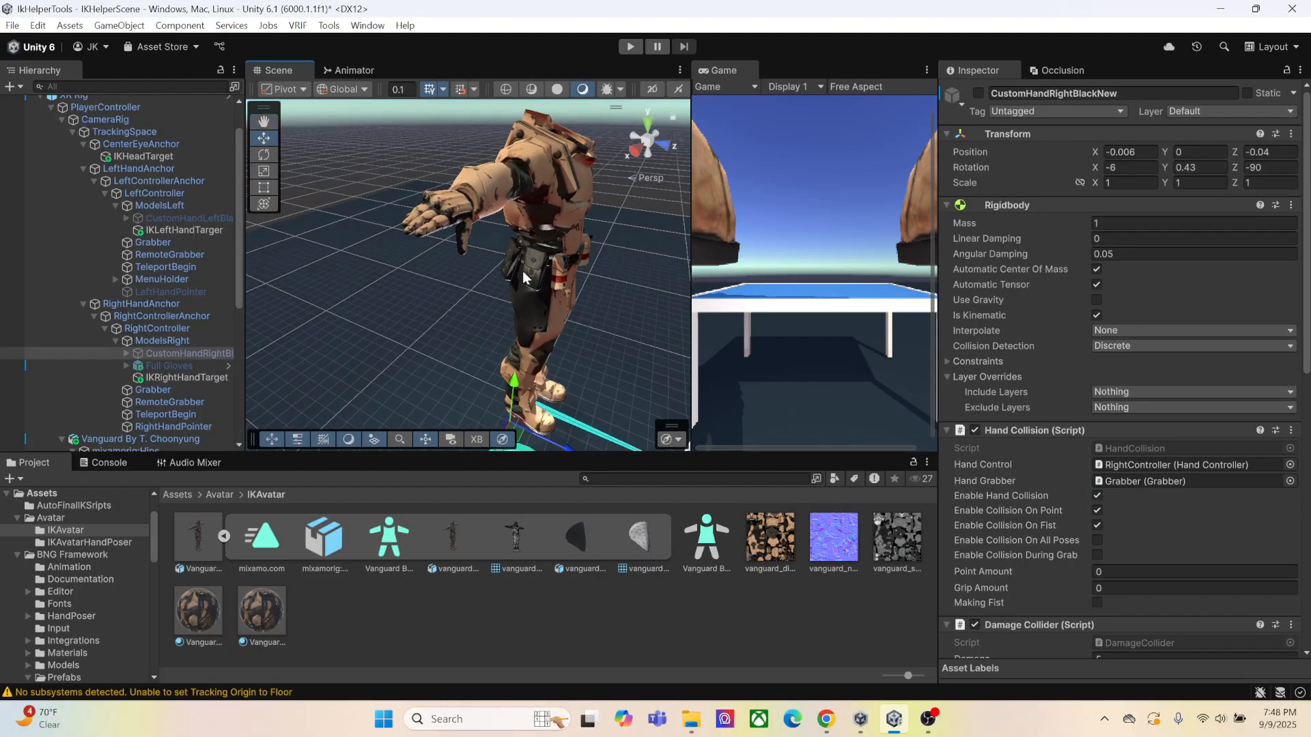
Add the PistolNEW prefab from BNG Framework/Prefabs/Weapons to the root of the scene hierarchy
left_click(180, 497)
left_click(319, 551)
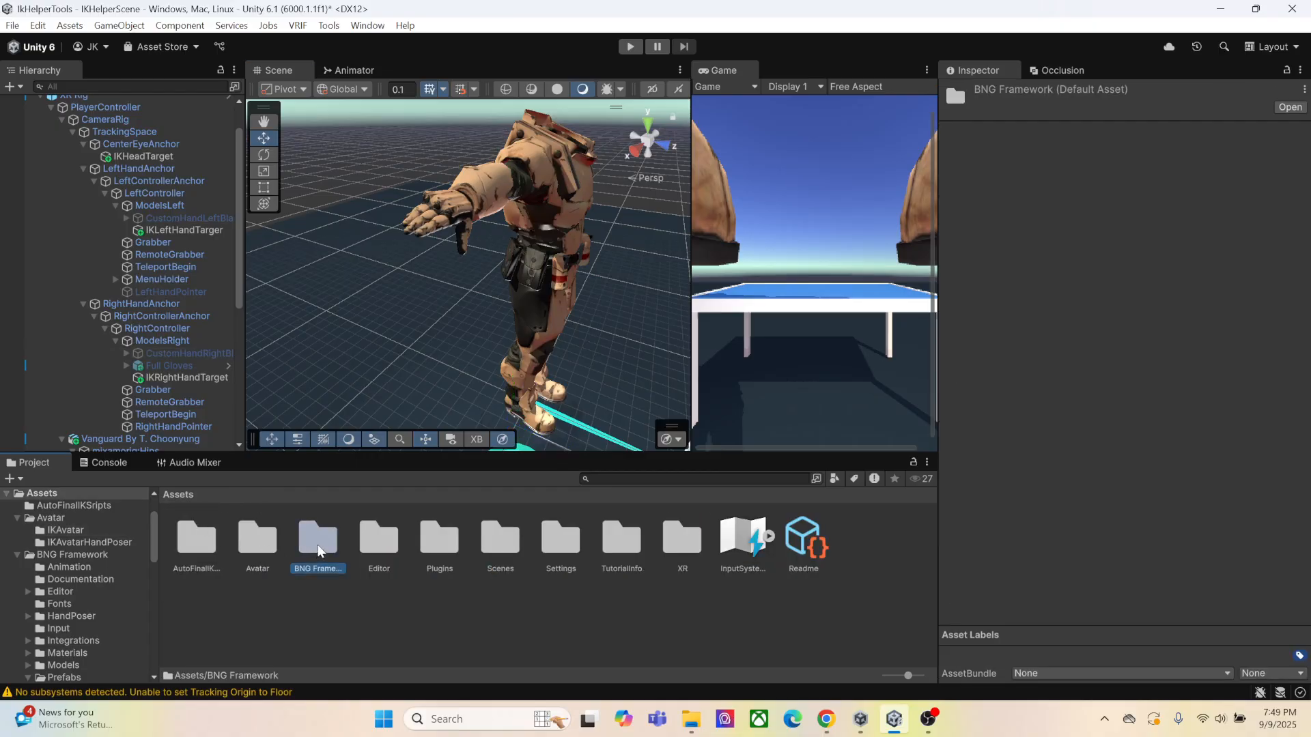
double_click(317, 551)
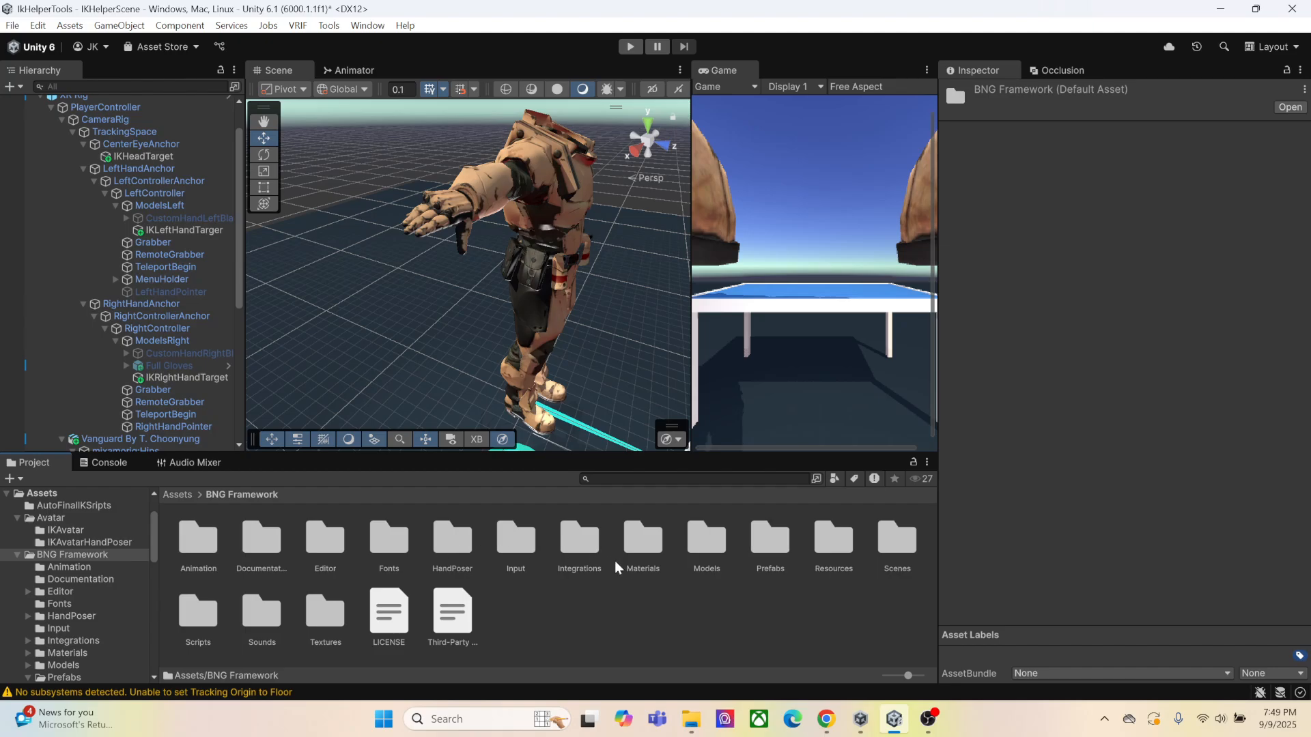
left_click(785, 553)
double_click(779, 559)
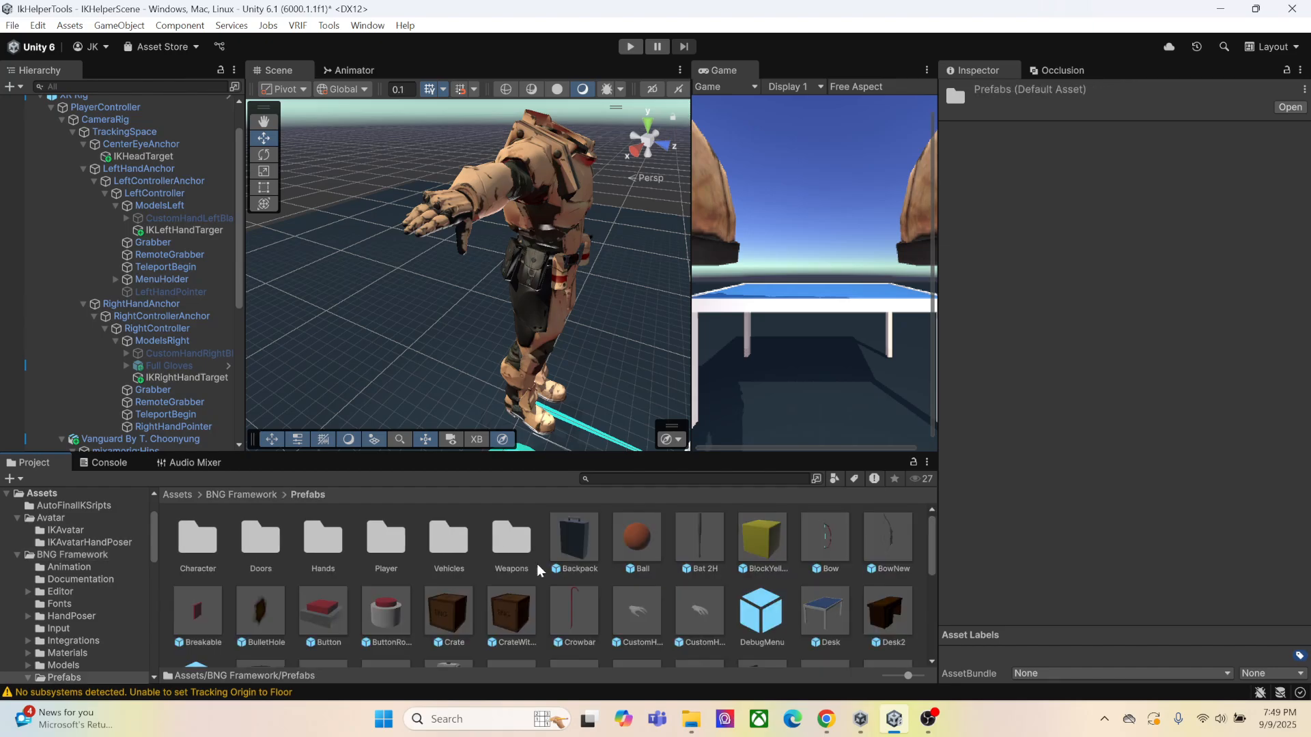
double_click(512, 540)
scroll(614, 574, "down", 2)
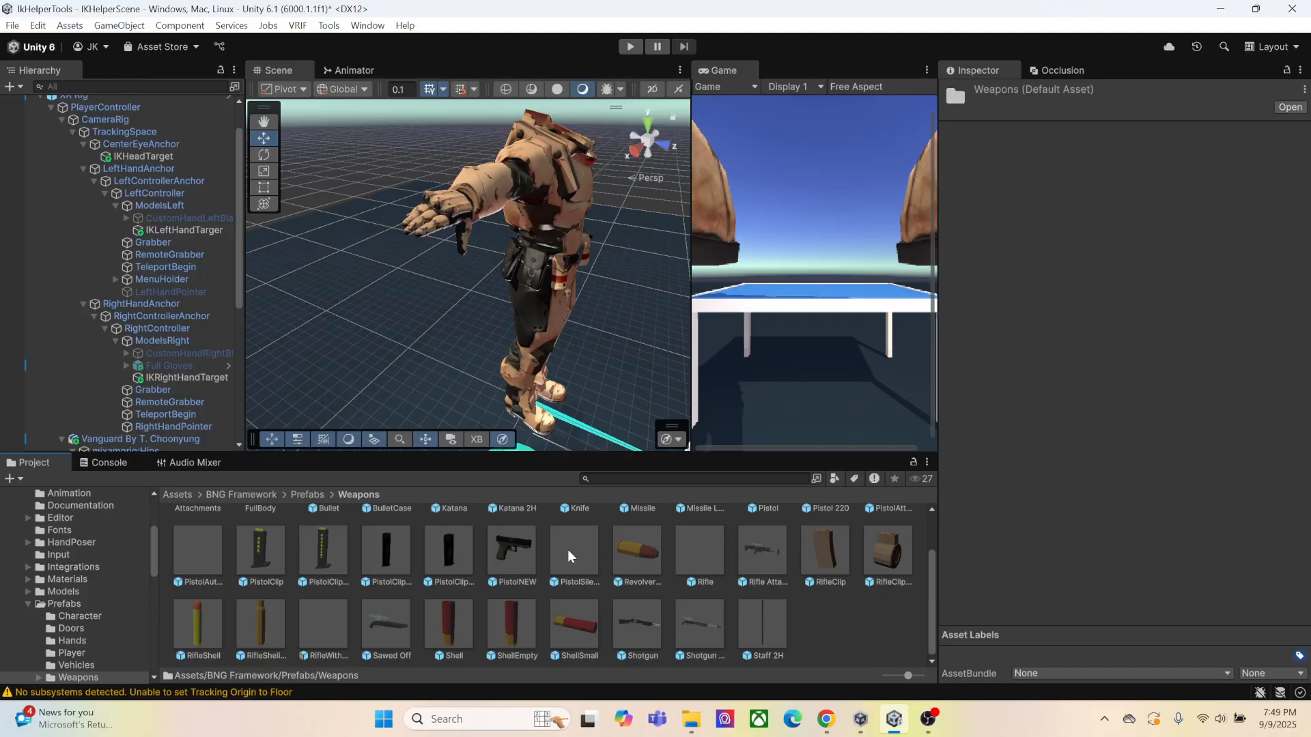
left_click(513, 565)
scroll(103, 139, "up", 2)
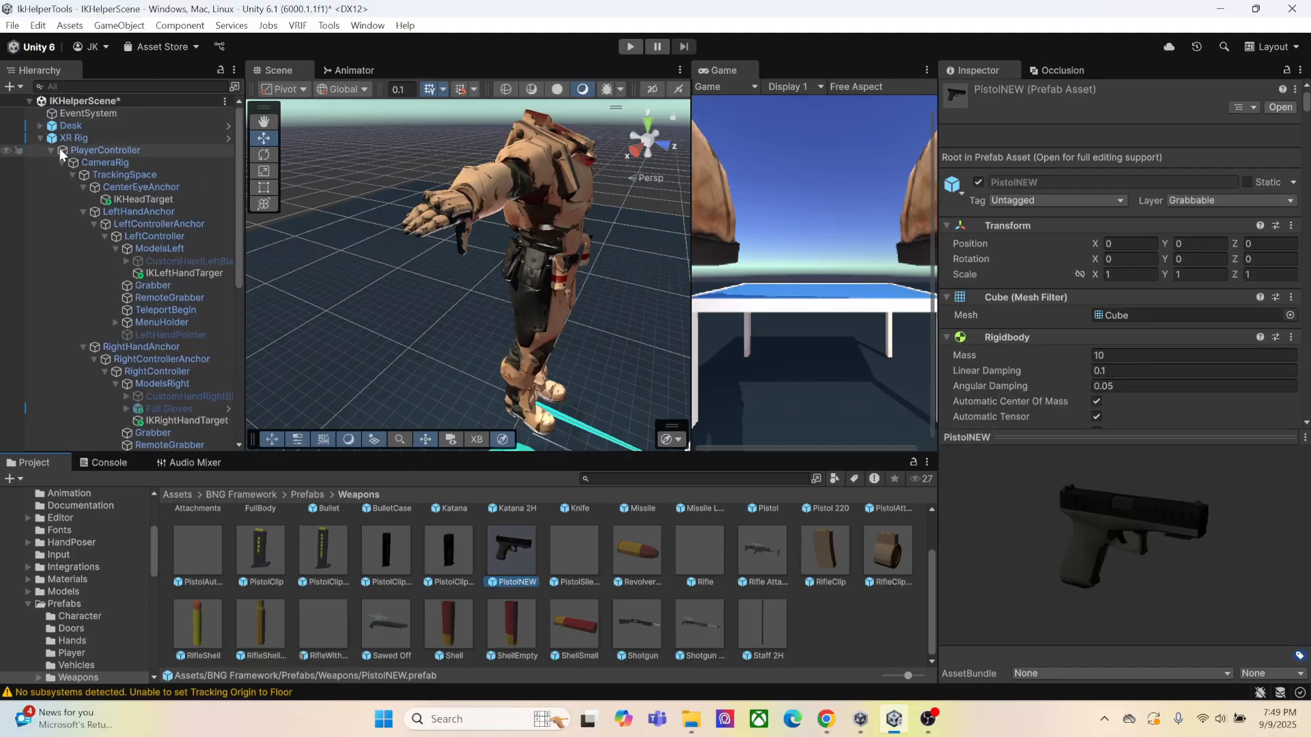
left_click(52, 149)
left_click(41, 138)
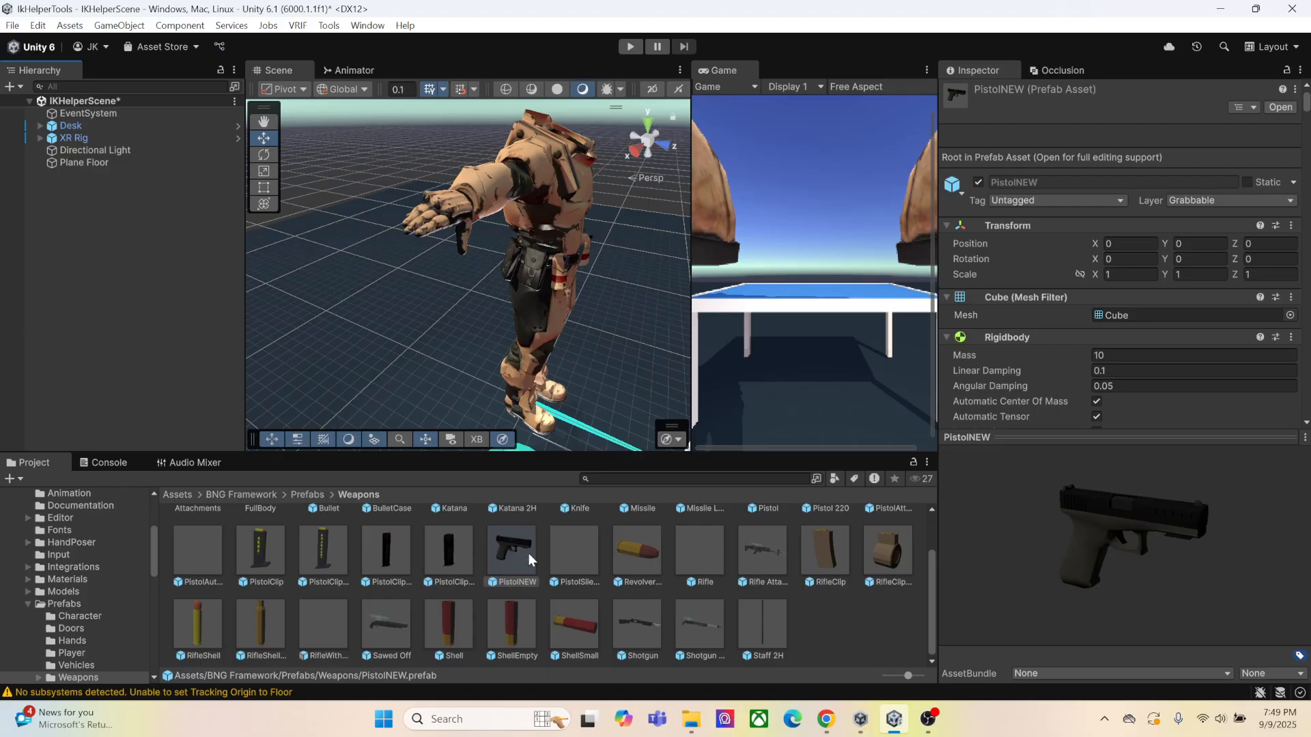
left_click_drag(503, 553, 76, 369)
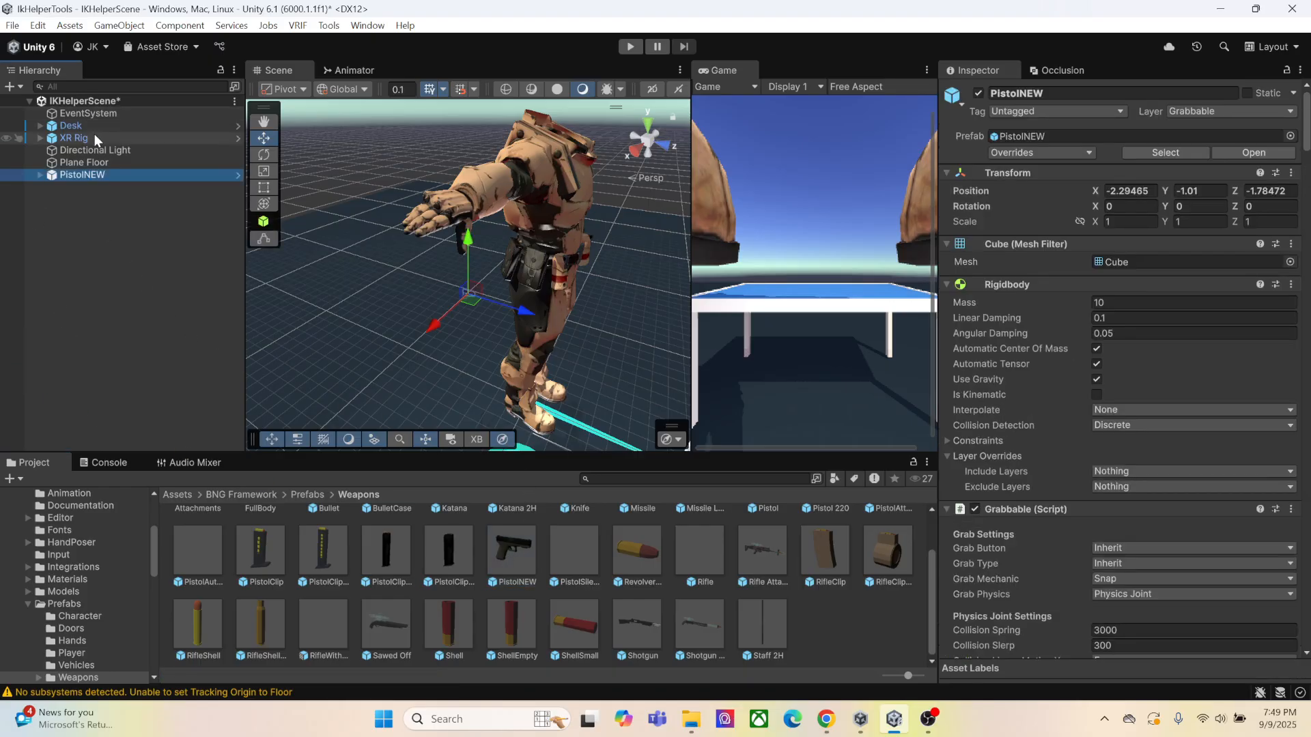
Deactivate the XR Rig and add the Vanguard model from Avatar/IKAvatarHandPoser to the scene
left_click(95, 138)
left_click(979, 94)
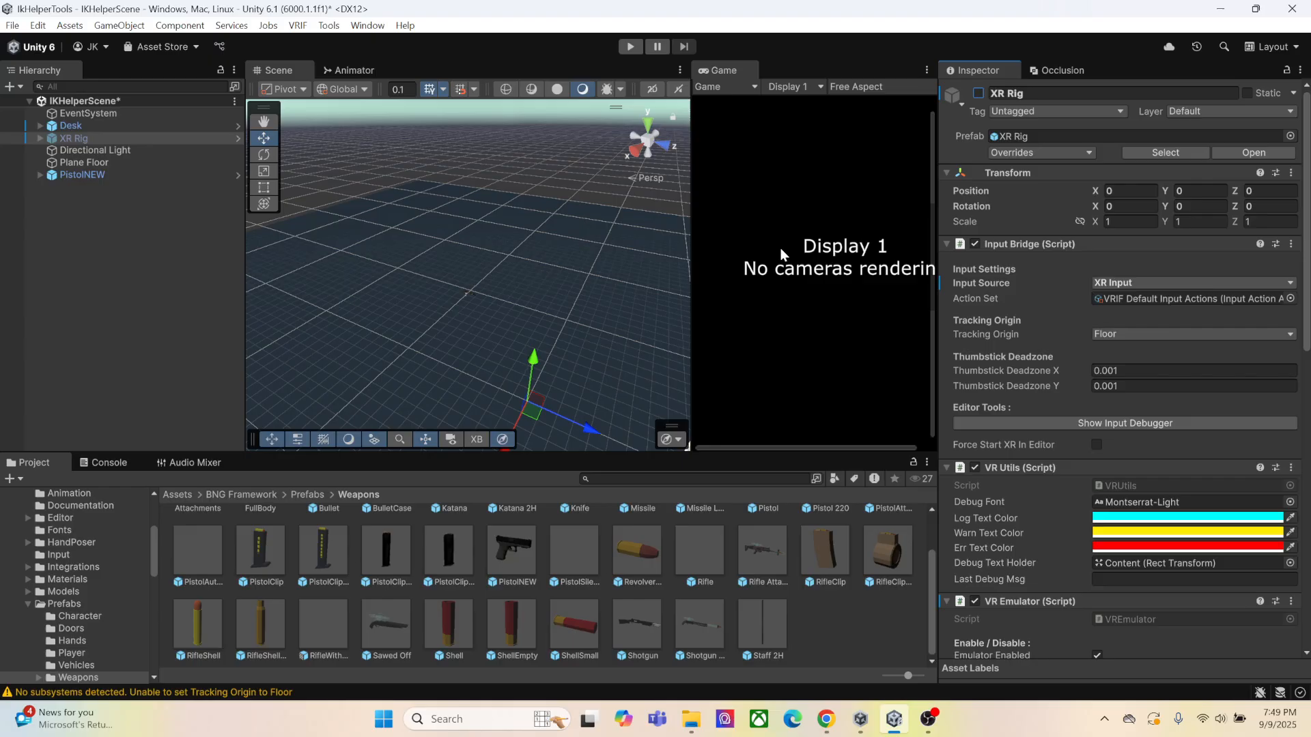
left_click(182, 493)
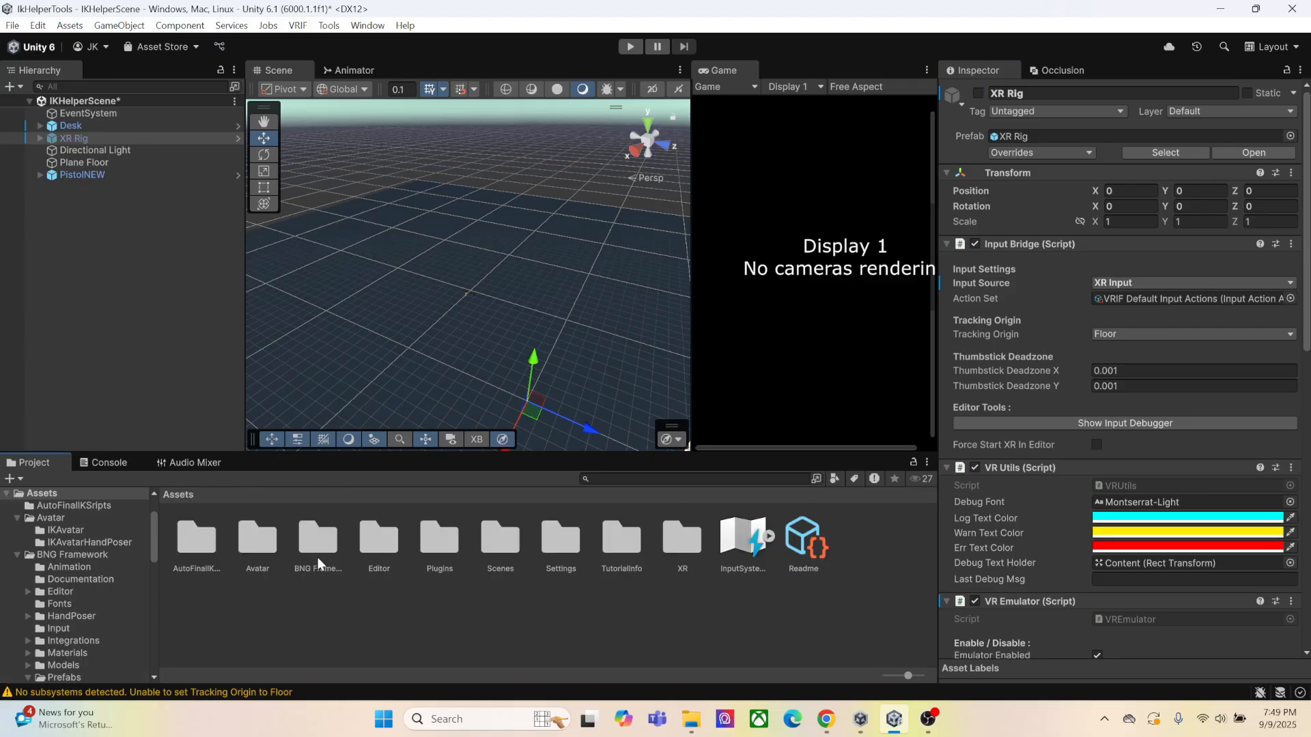
left_click(252, 554)
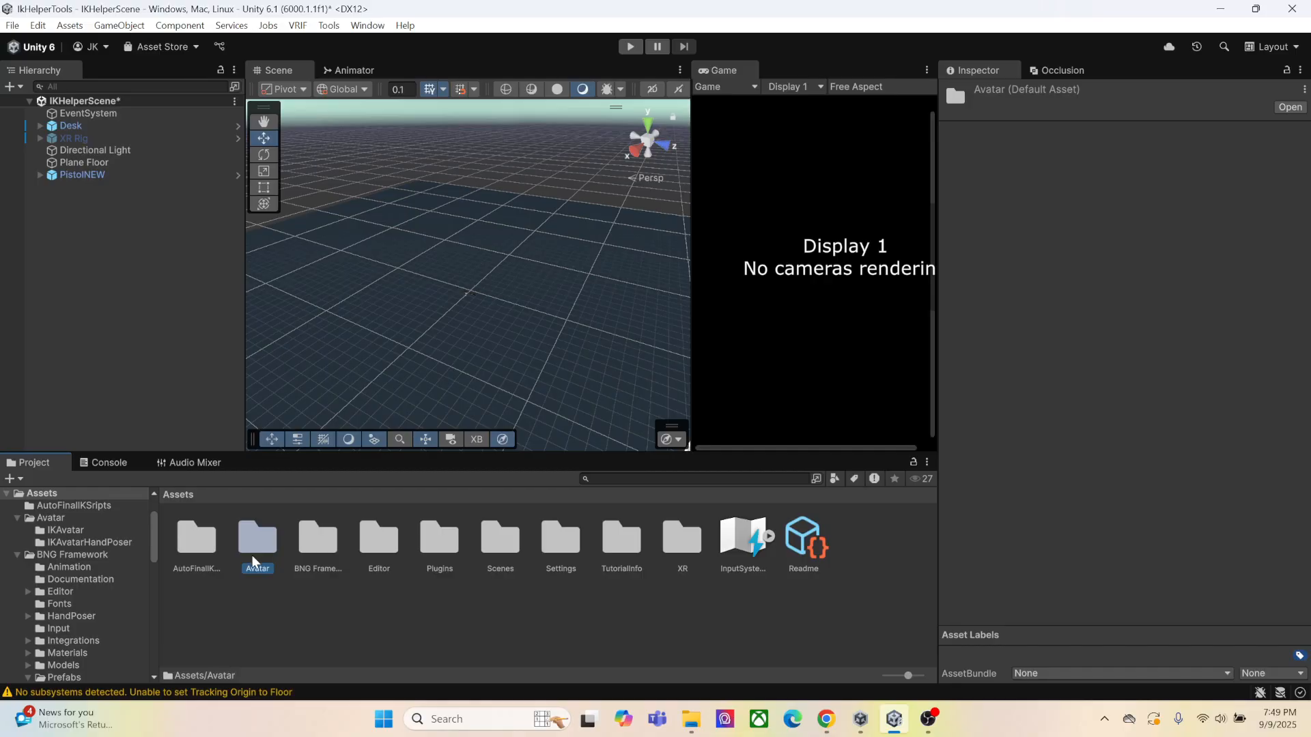
double_click(252, 555)
left_click(262, 554)
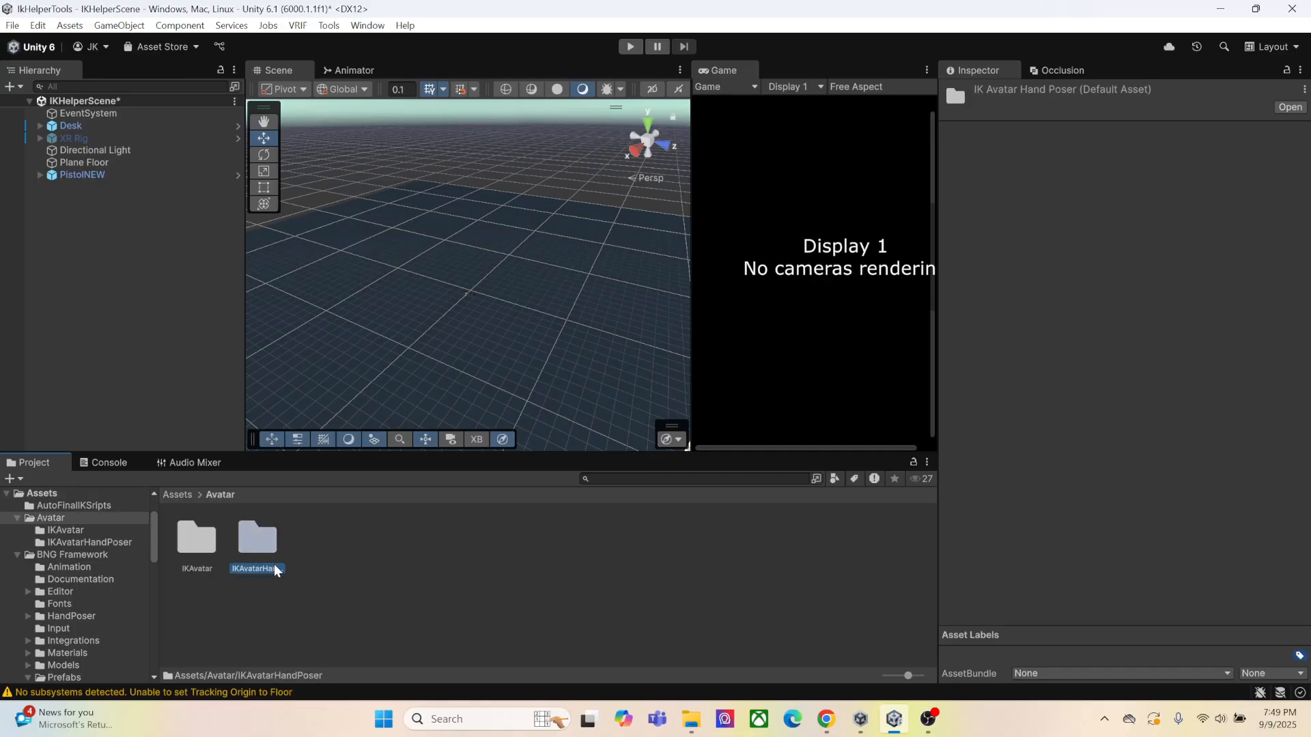
double_click(254, 564)
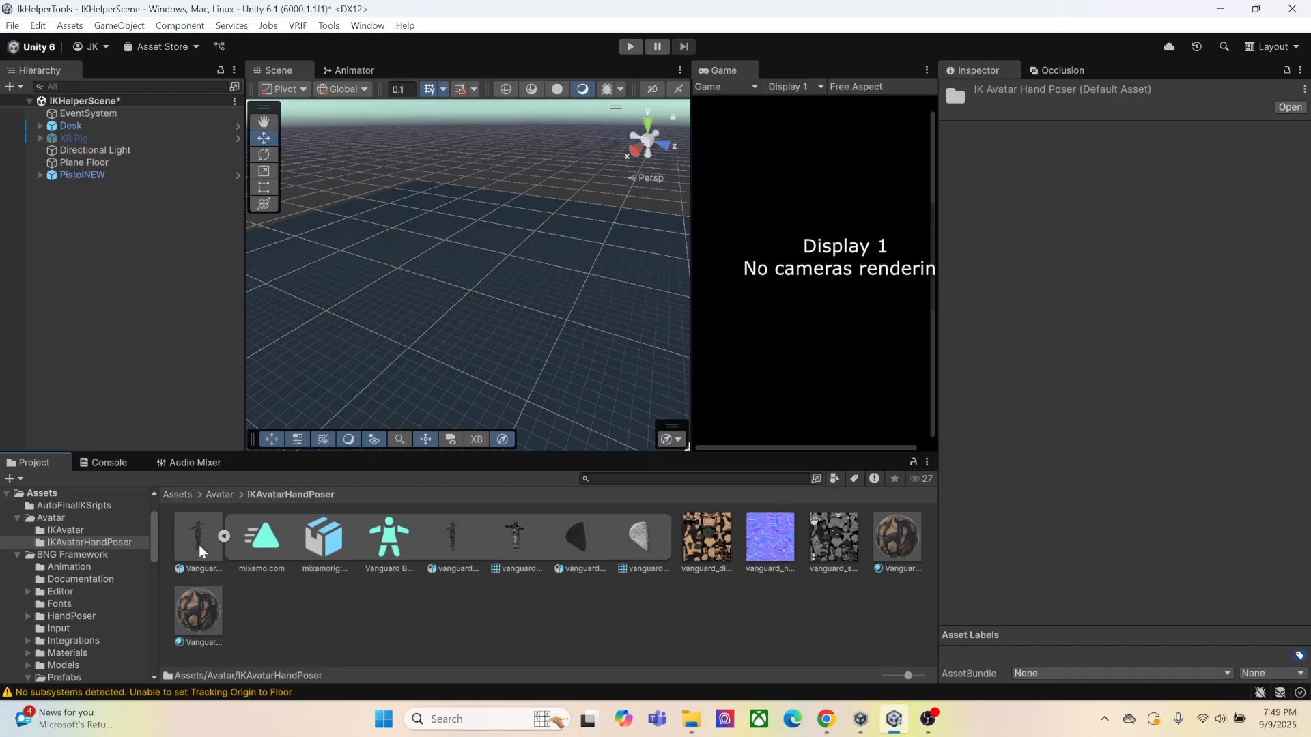
left_click_drag(199, 545, 117, 285)
scroll(511, 297, "up", 5)
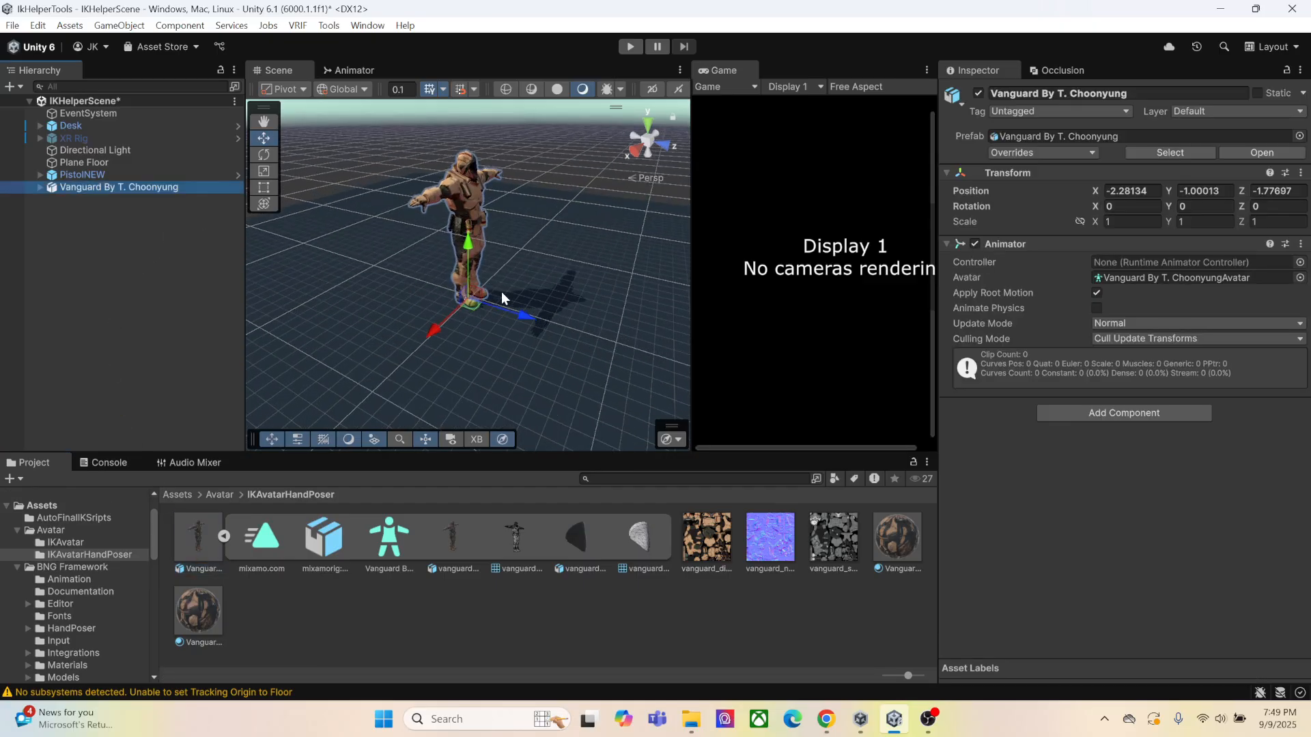
Set the positions of both the Vanguard avatar and PistolNEW to 0, 0, 0
right_click_drag(536, 246, 437, 251)
middle_click_drag(587, 290, 388, 310)
scroll(489, 302, "up", 8)
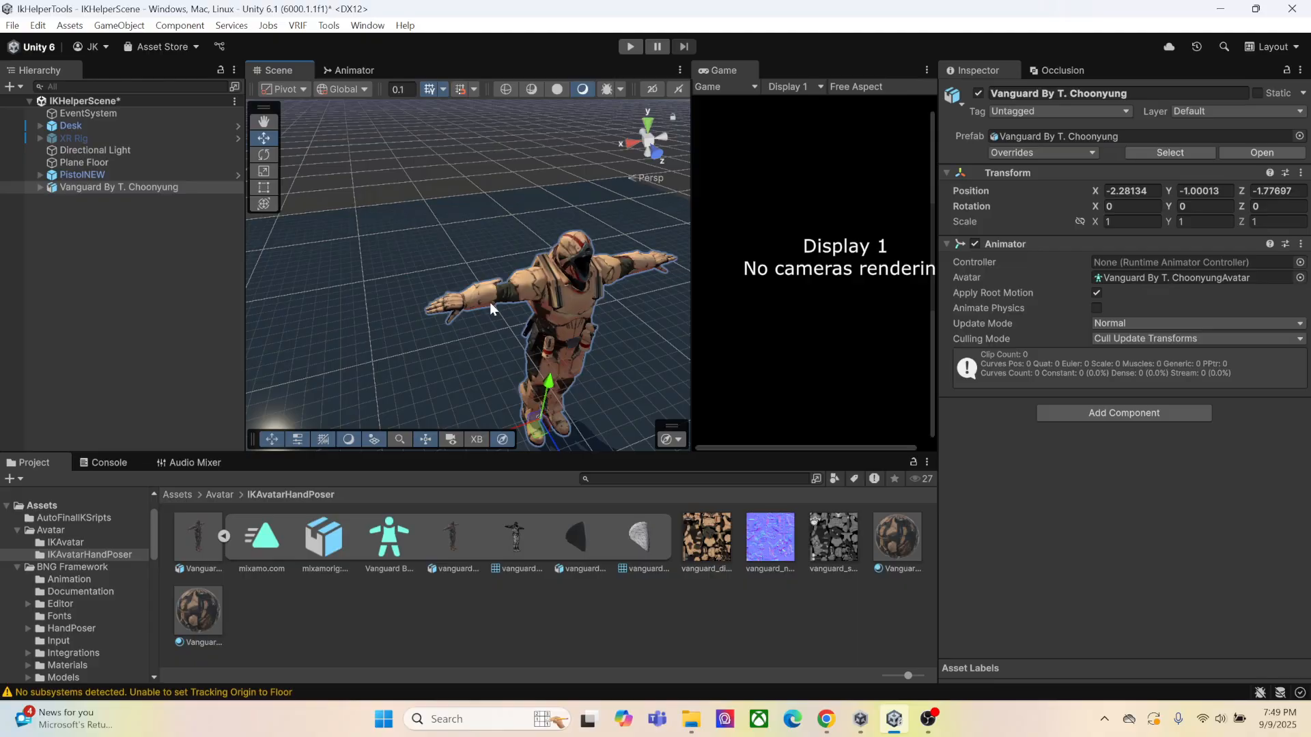
right_click_drag(520, 328, 563, 277)
middle_click_drag(535, 333, 547, 255)
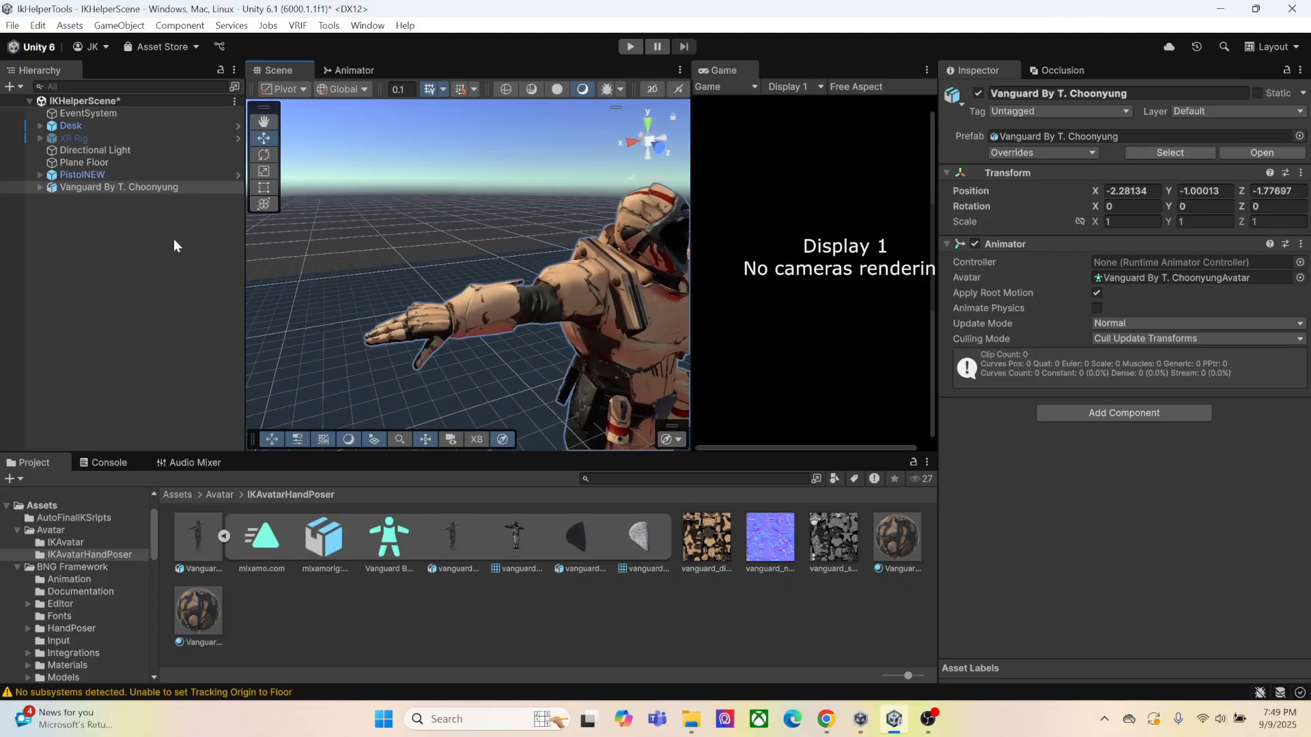
type("0")
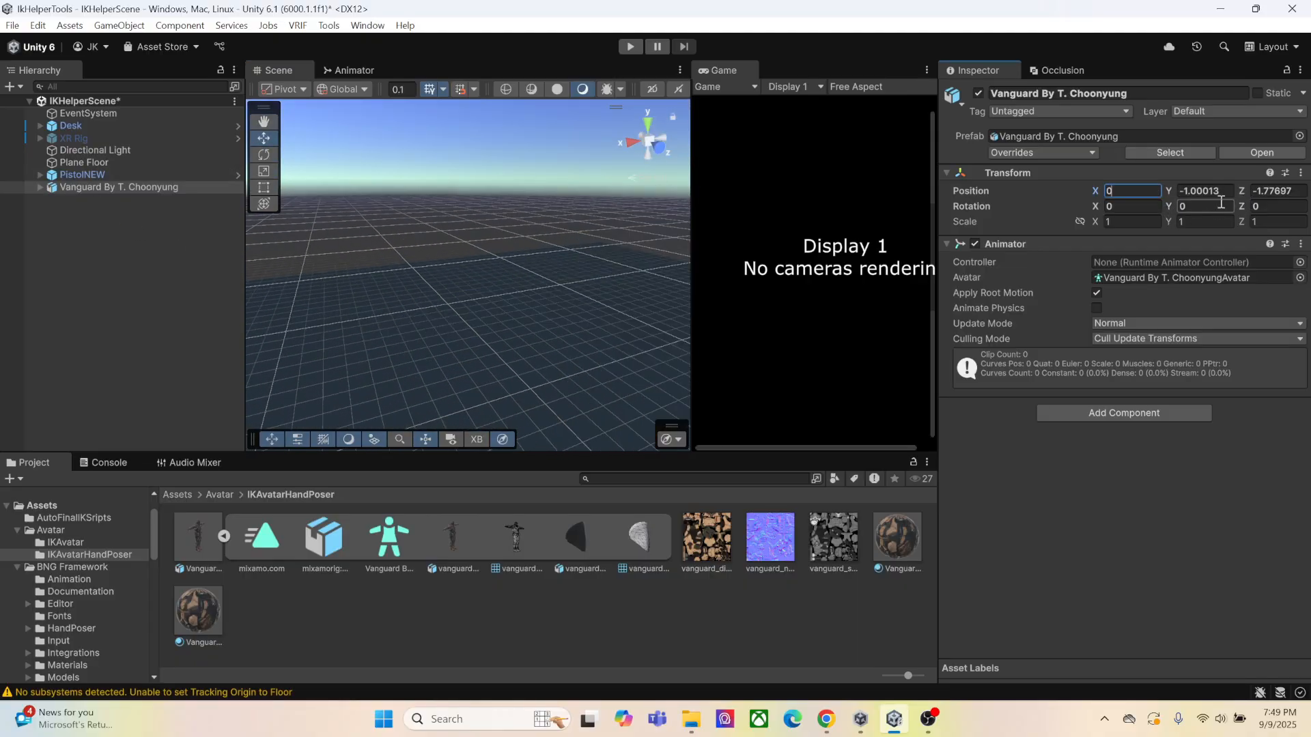
left_click(118, 174)
left_click(1130, 191)
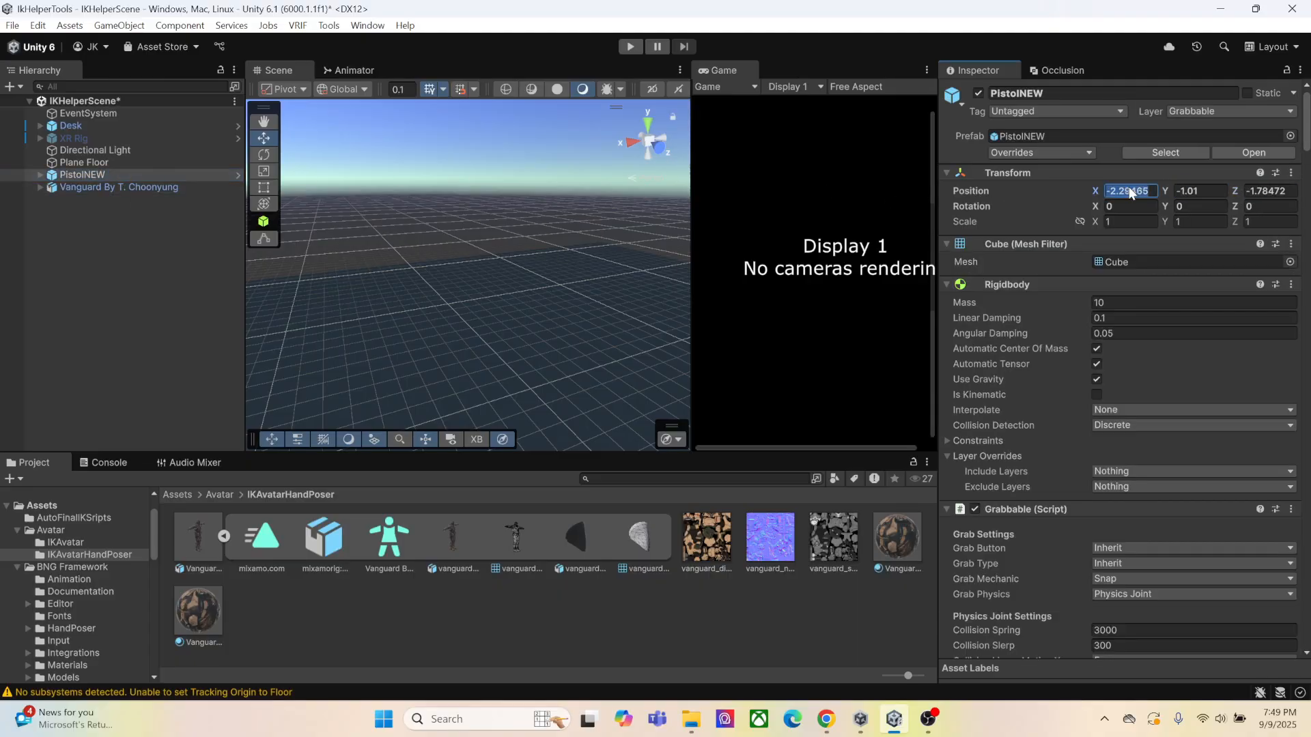
left_click(1256, 192)
Move PistolNEW to the avatar's outstretched right hand, at about X 0.788, Y 1.516, Z -0.039
left_click(168, 188)
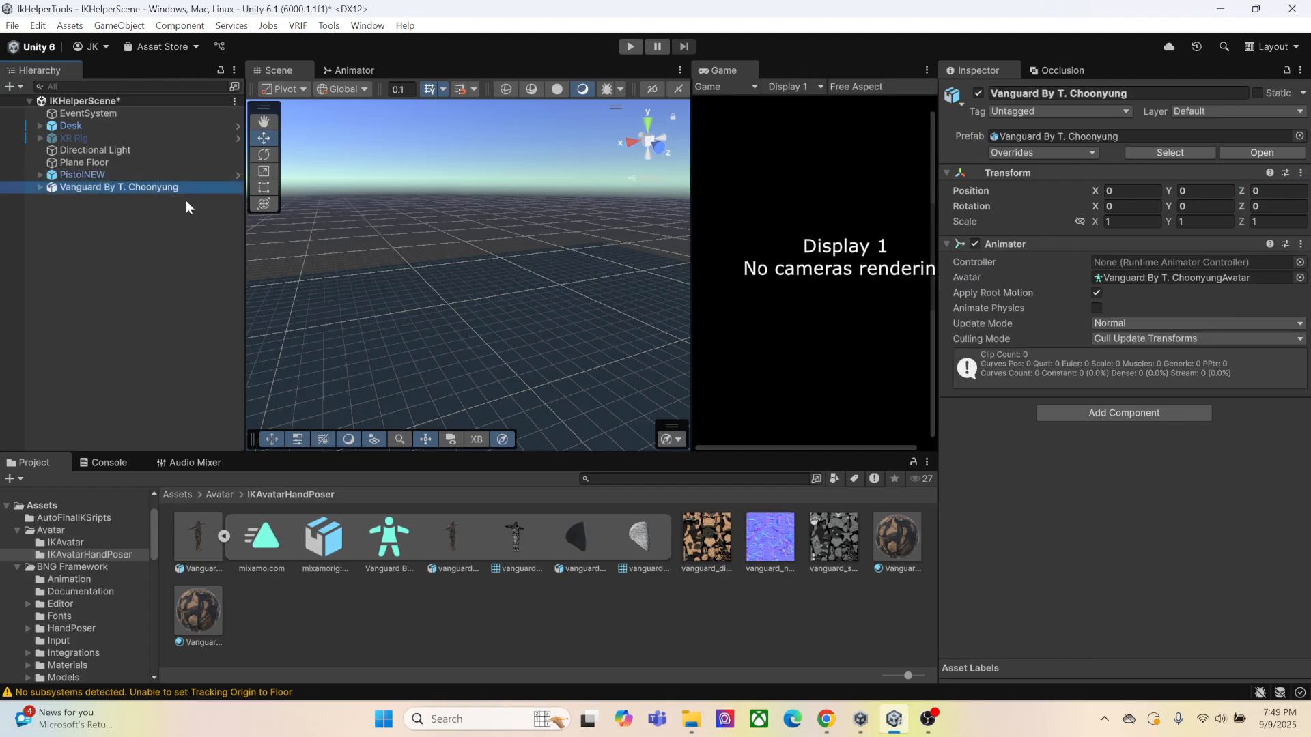
double_click(149, 190)
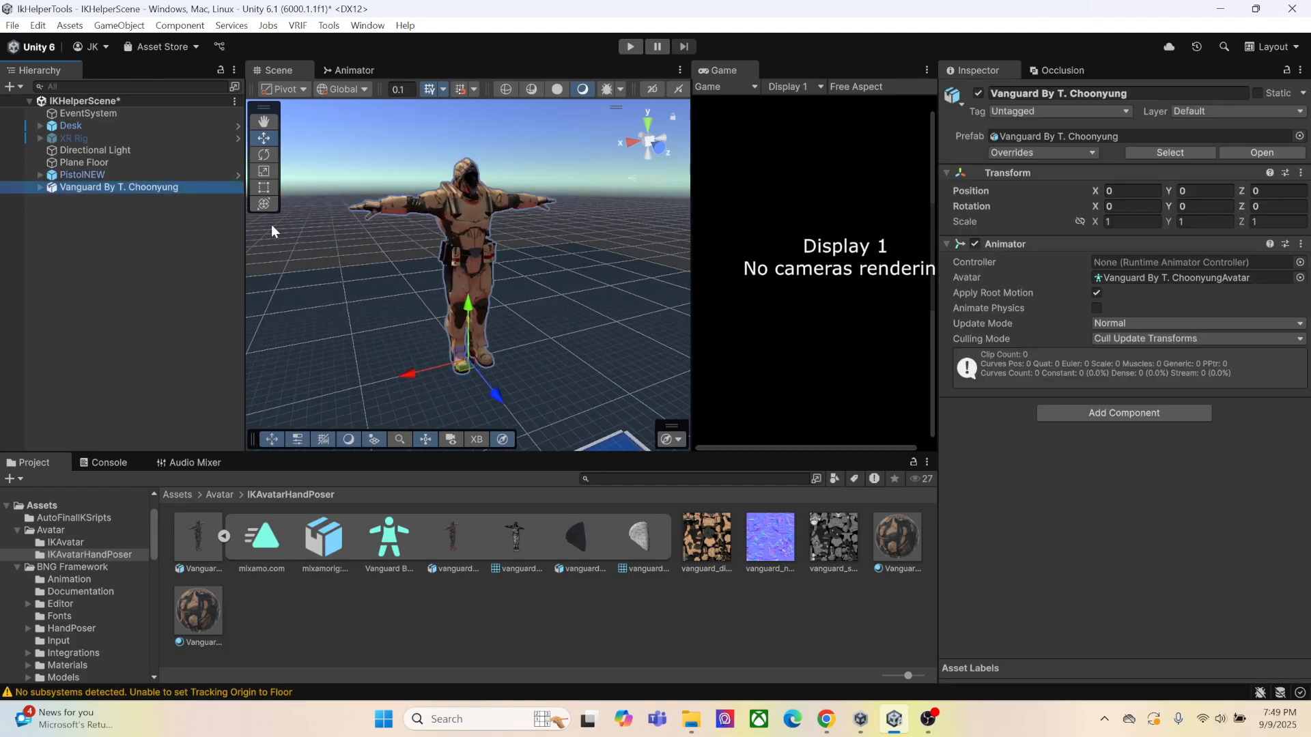
middle_click_drag(437, 270, 562, 310)
left_click(100, 176)
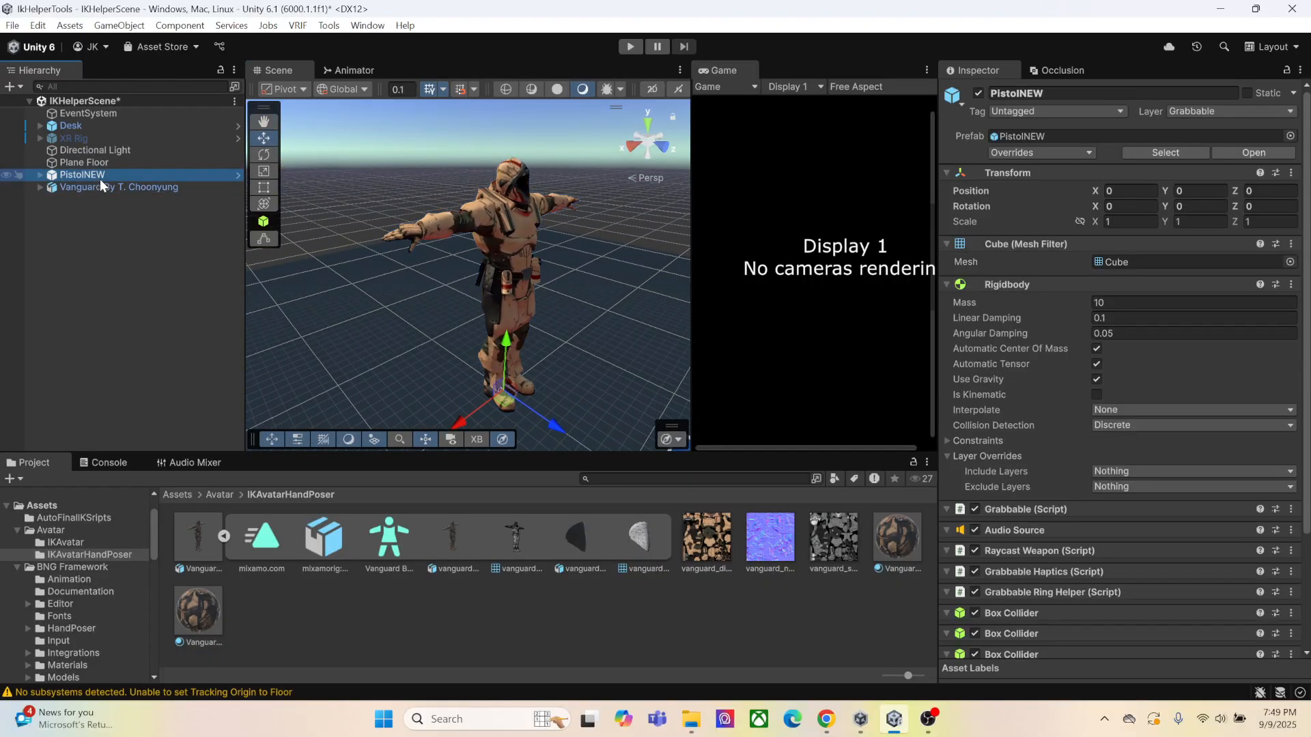
left_click_drag(505, 375, 507, 185)
left_click_drag(473, 253, 378, 282)
left_click_drag(409, 211, 407, 175)
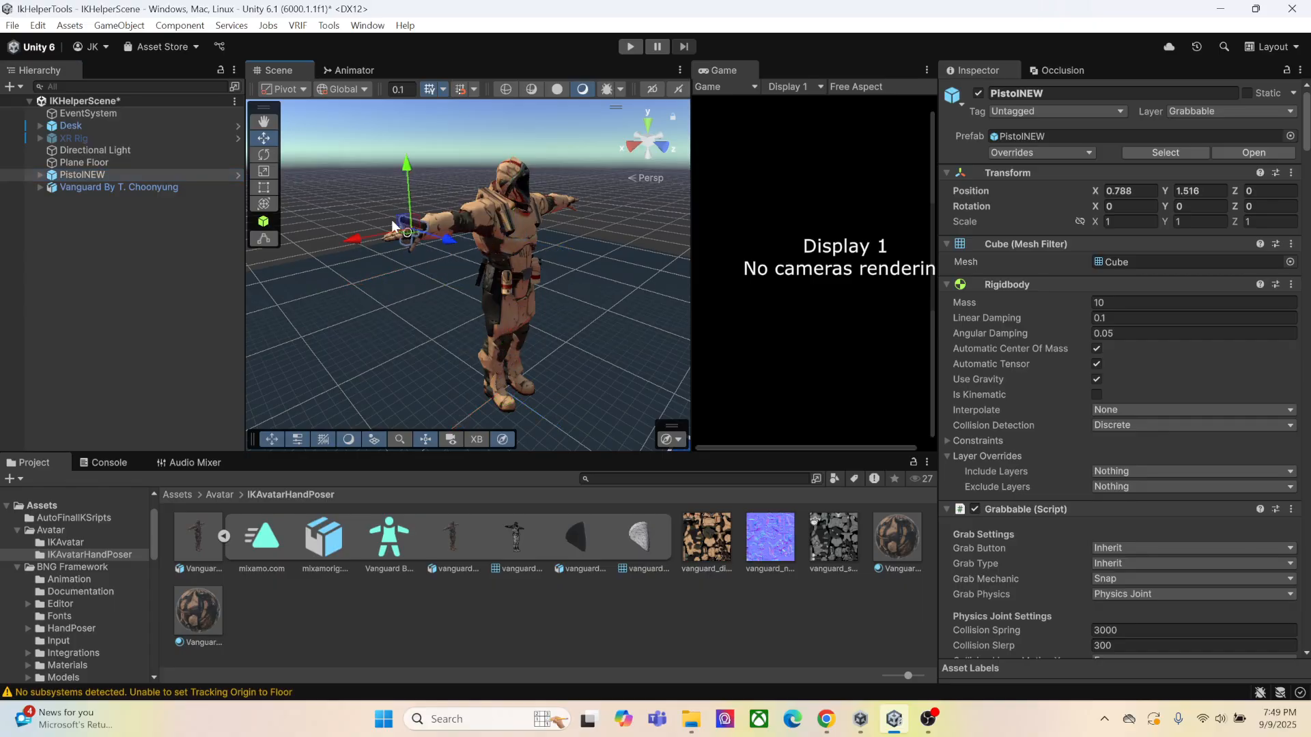
right_click_drag(391, 224, 418, 276)
middle_click_drag(418, 276, 519, 315)
scroll(499, 314, "up", 1)
mouse_move(500, 314)
right_mouse_down()
mouse_move(464, 321)
mouse_move(516, 305)
right_mouse_up()
left_click_drag(455, 257, 438, 258)
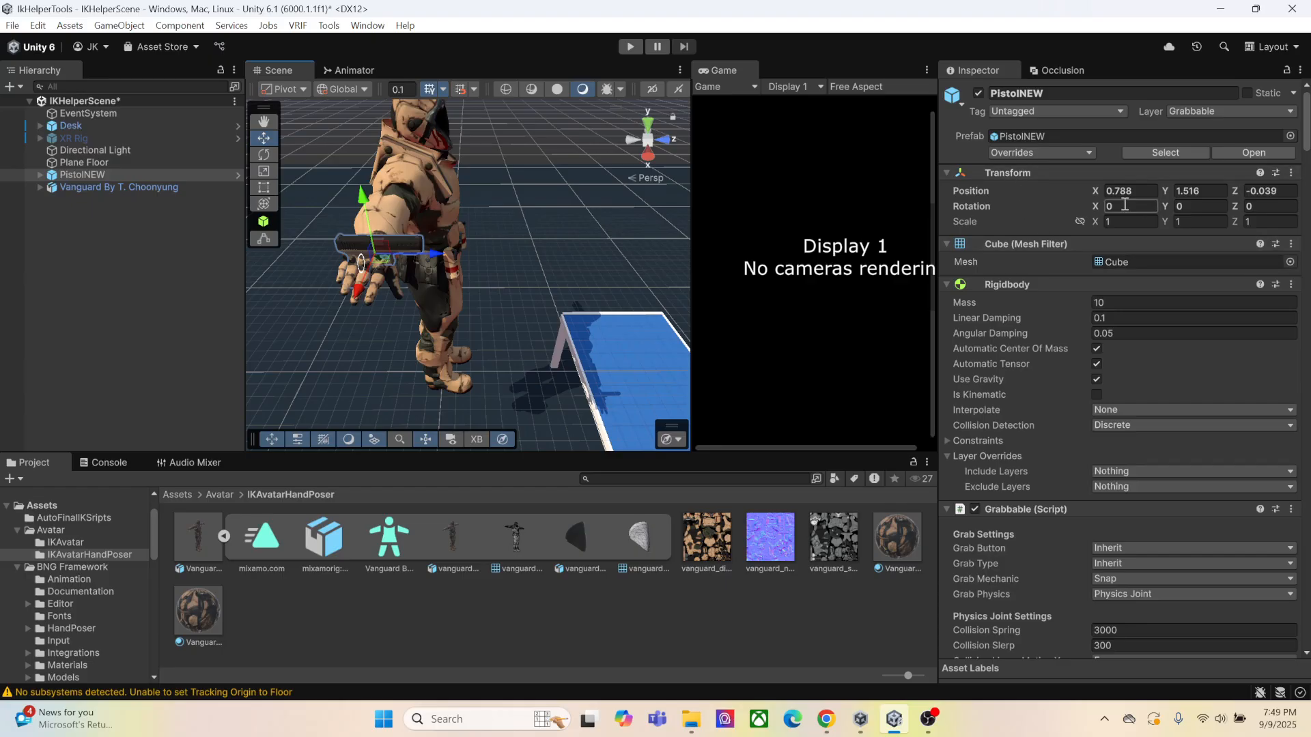
Rotate PistolNEW to align with the avatar's right hand, setting its rotation to Y 90 and Z 90
key("e")
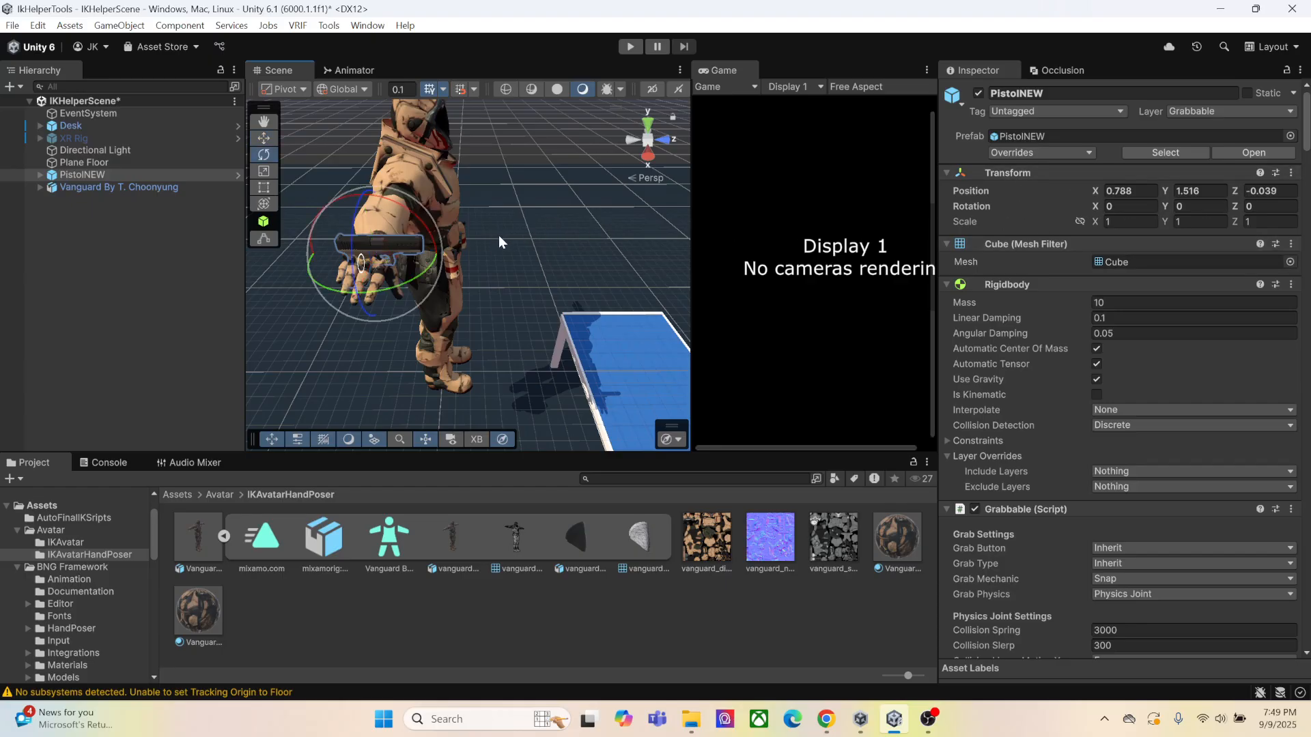
left_click_drag(357, 280, 397, 179)
left_click_drag(435, 271, 382, 294)
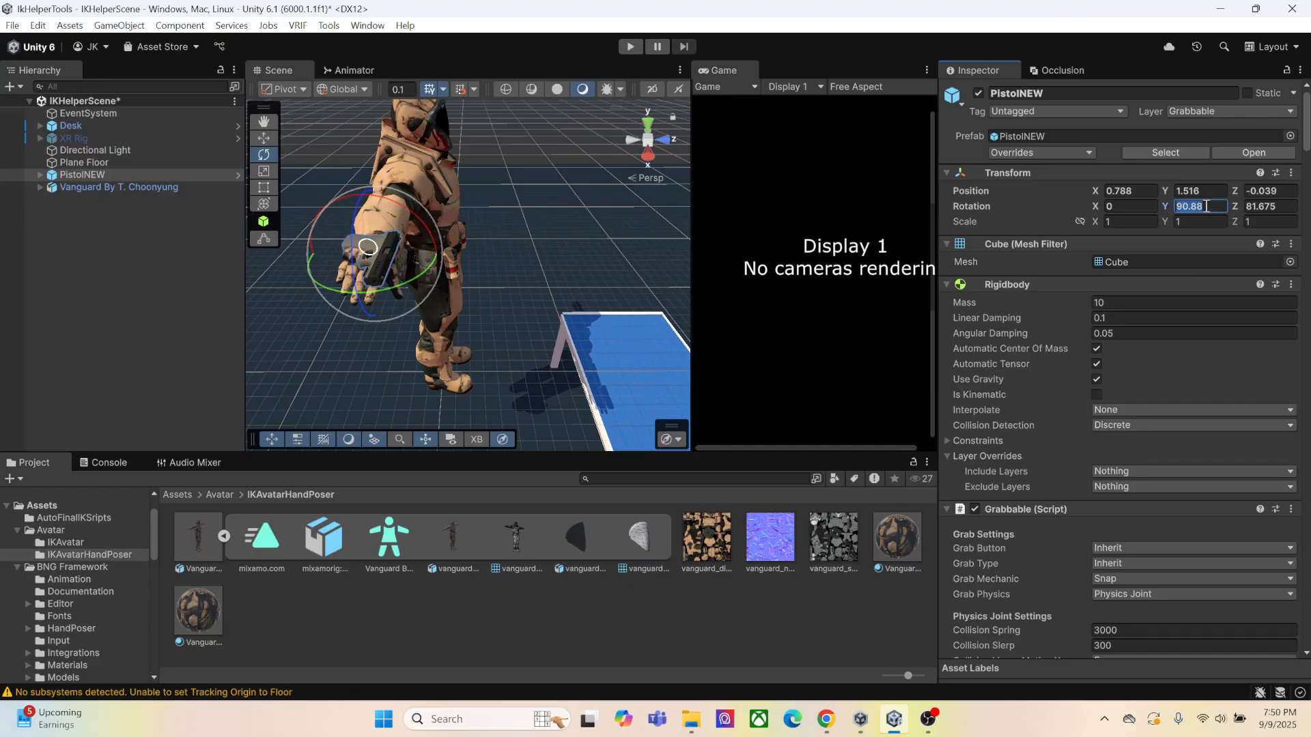
type("90")
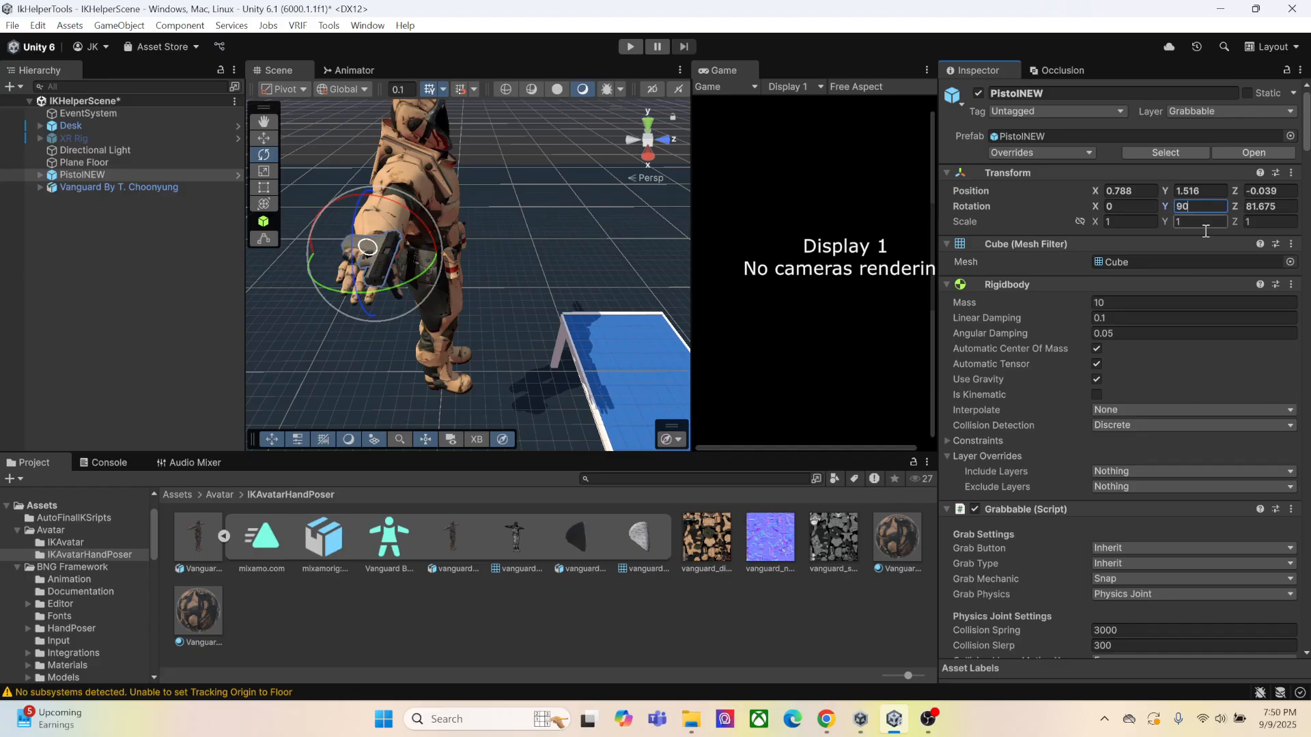
left_click(1281, 211)
type("90")
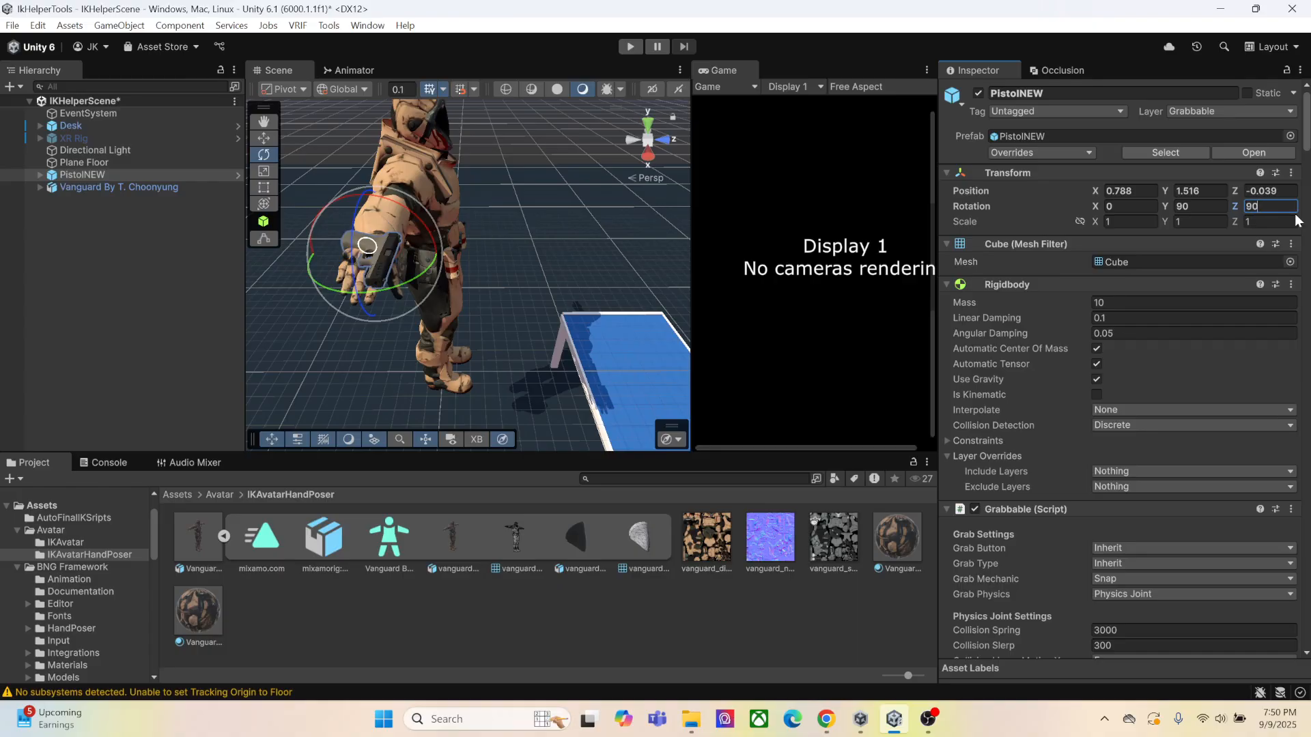
left_click_drag(510, 292, 444, 249, "alt")
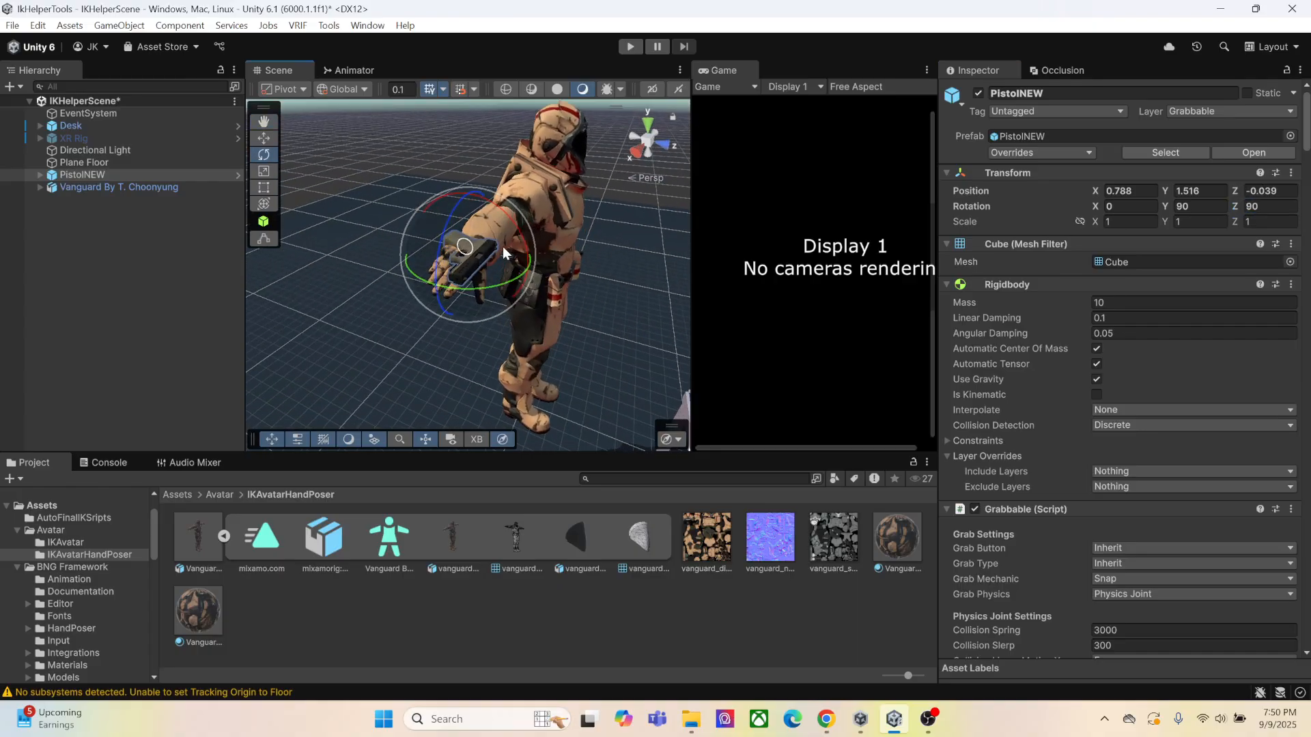
Move PistolNEW down and outward beneath the avatar's right hand, to about X 0.846 and Y 1.457
key("w")
left_click_drag(471, 207, 574, 269)
scroll(452, 260, "up", 3)
left_click_drag(435, 287, 397, 297)
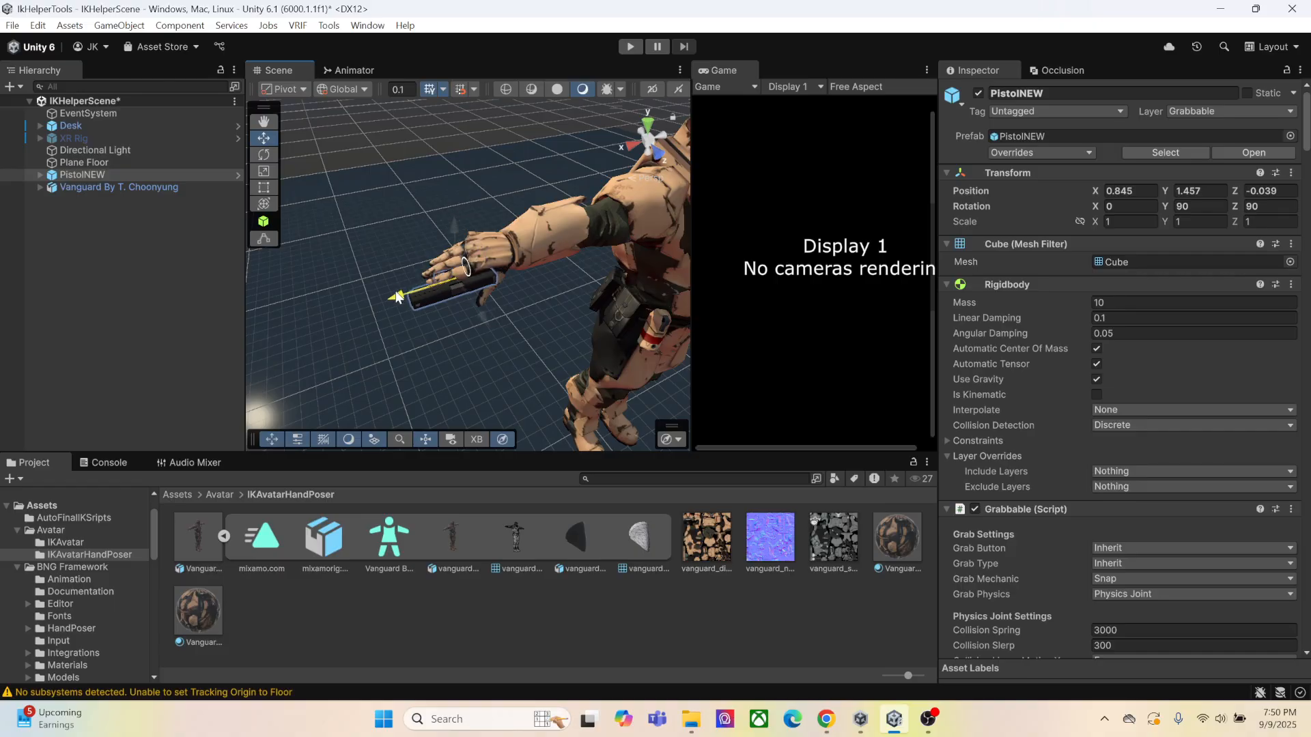
Fine-tune PistolNEW's position against the avatar's palm to about X 0.837 and Z -0.0264
right_click_drag(469, 303, 481, 248)
middle_click_drag(481, 249, 468, 210)
scroll(502, 255, "up", 7)
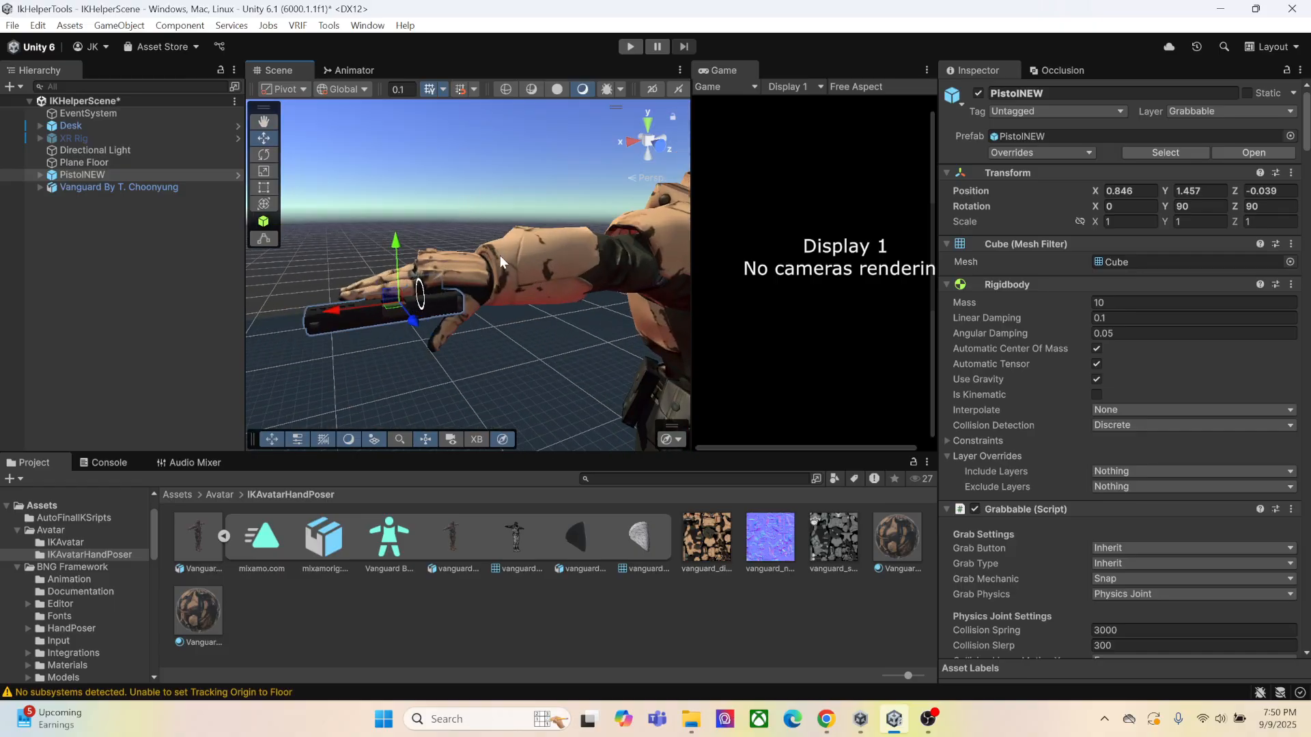
right_click_drag(514, 253, 470, 257)
middle_click_drag(533, 263, 469, 249)
right_click_drag(469, 249, 407, 257)
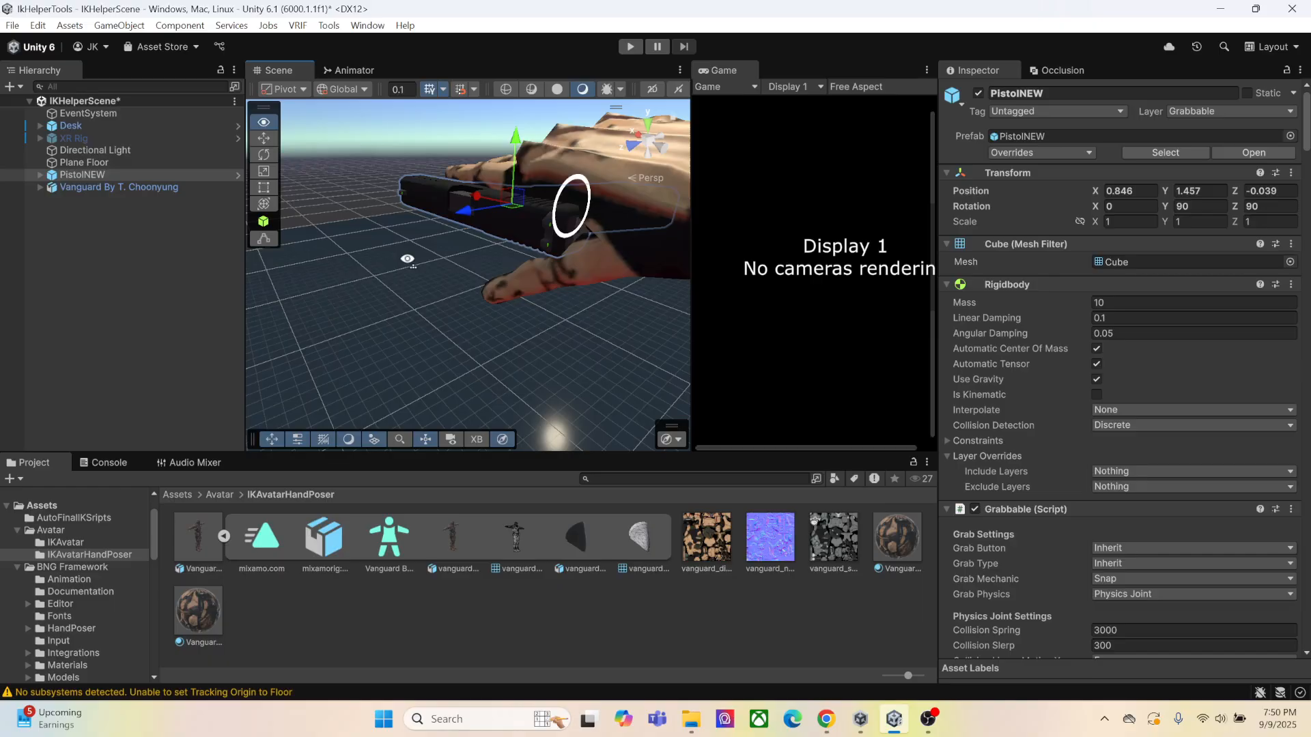
middle_click_drag(447, 236, 417, 262)
mouse_move(392, 280)
left_mouse_down()
mouse_move(359, 284)
mouse_move(379, 297)
mouse_move(404, 259)
left_mouse_up()
right_click_drag(437, 239, 485, 228)
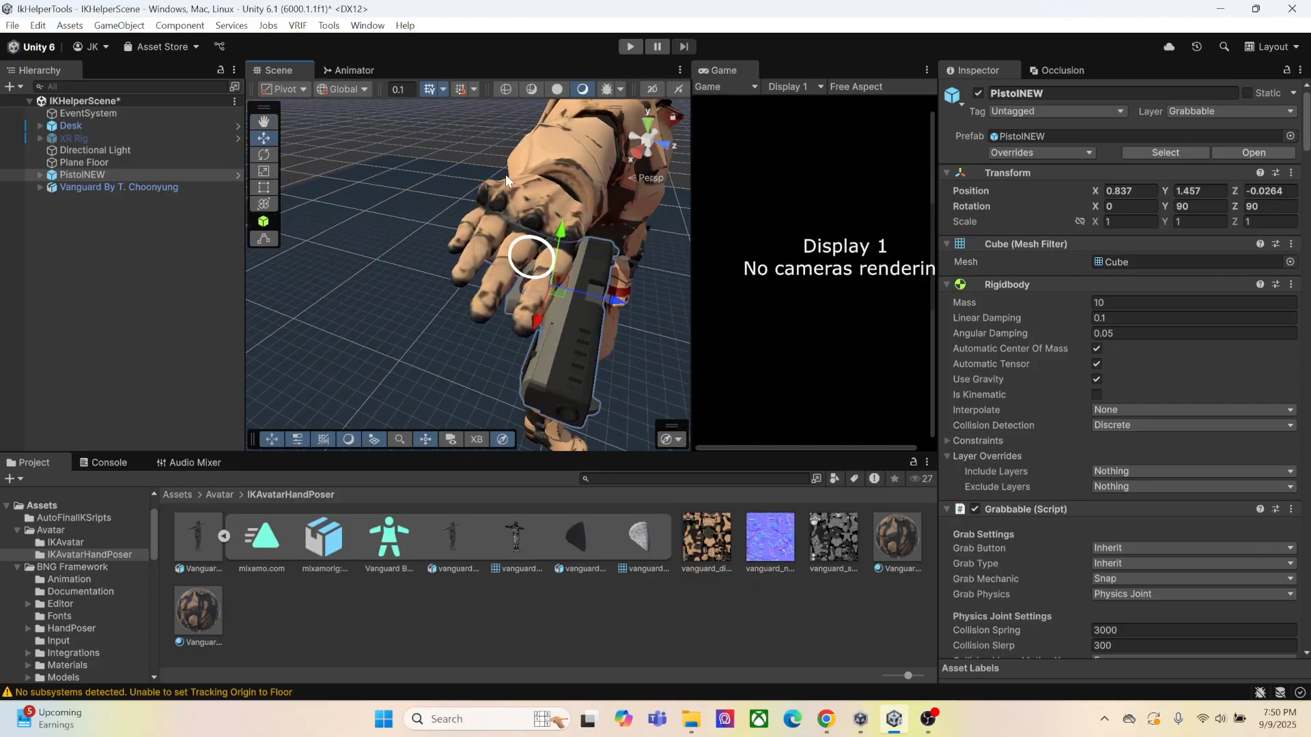
Open the Lazy Hand Pose Helper and assign the Vanguard model as the Avatar Animator
left_click(328, 25)
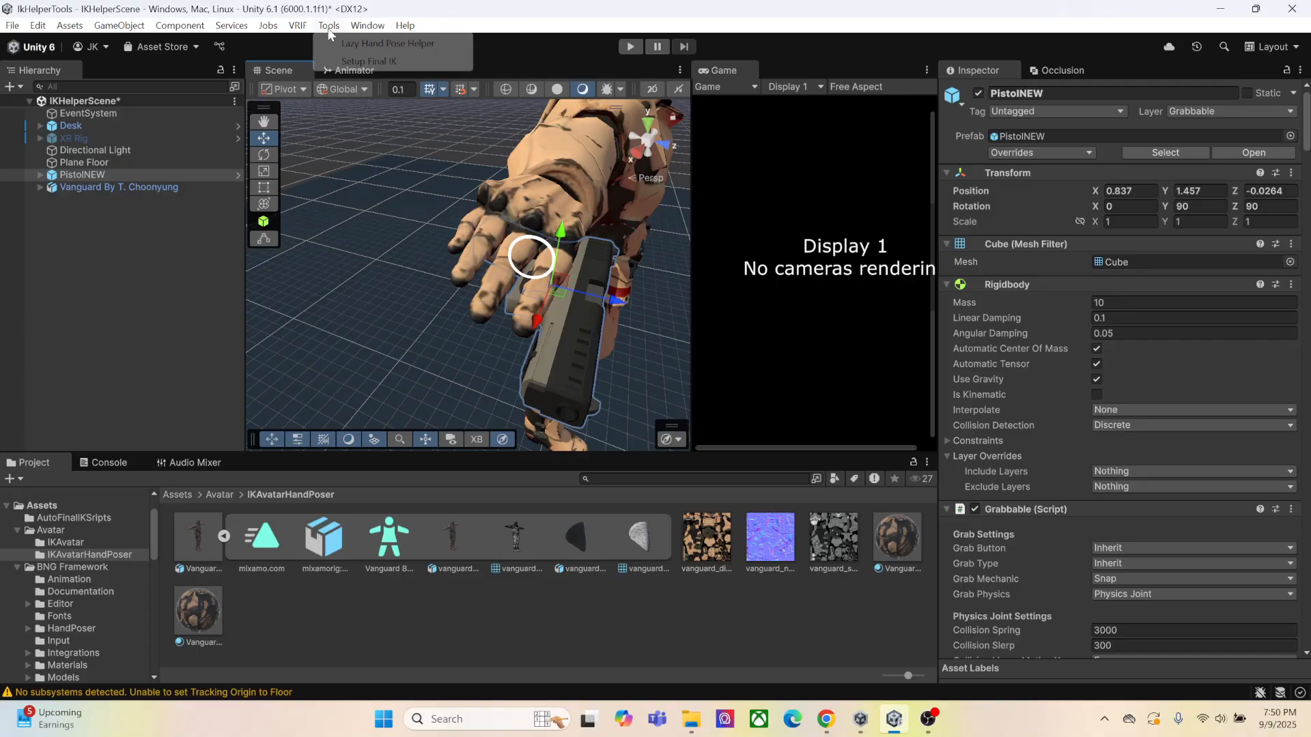
left_click(364, 44)
left_click_drag(109, 187, 891, 116)
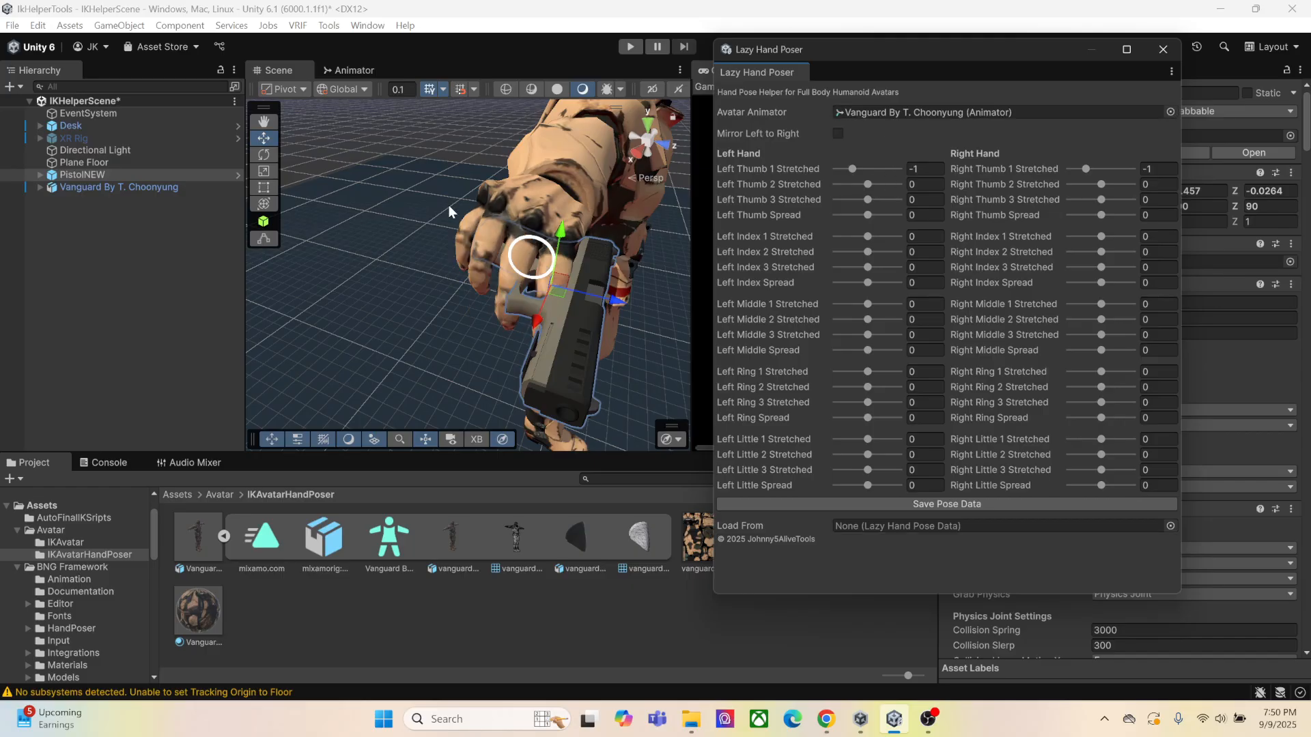
Set Left Little 1 Stretched to about -0.65 and enable mirroring of the left hand pose to the right
middle_click_drag(454, 213, 519, 290)
right_click_drag(324, 289, 529, 278)
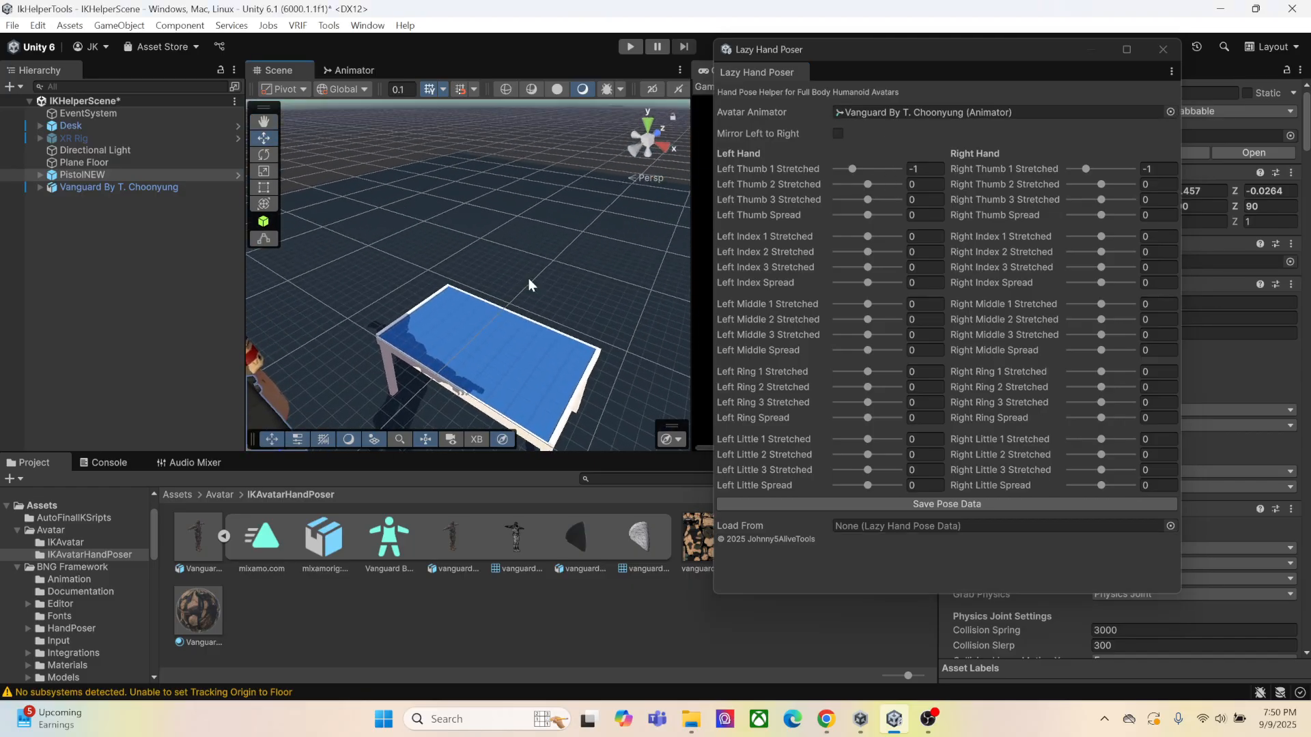
middle_click_drag(382, 280, 502, 254)
right_click_drag(502, 254, 569, 249)
middle_click_drag(540, 261, 556, 261)
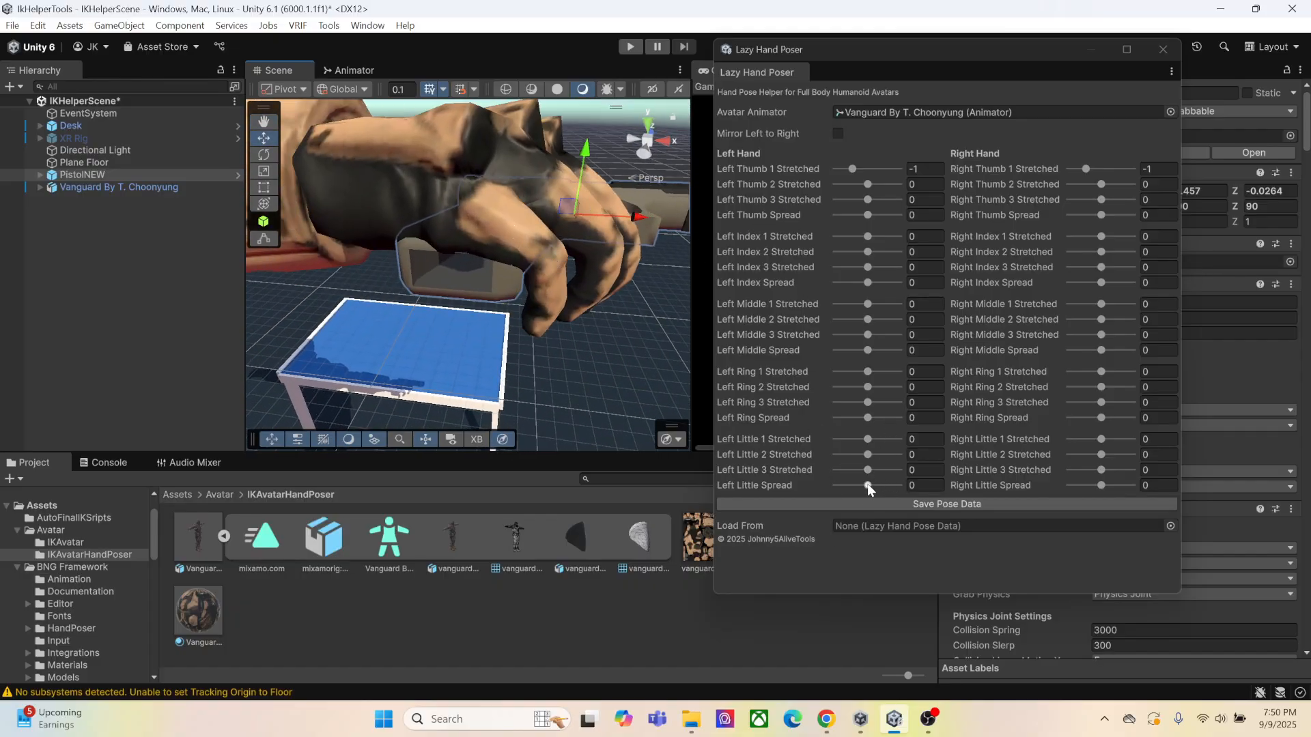
left_click_drag(868, 439, 857, 441)
left_click(838, 133)
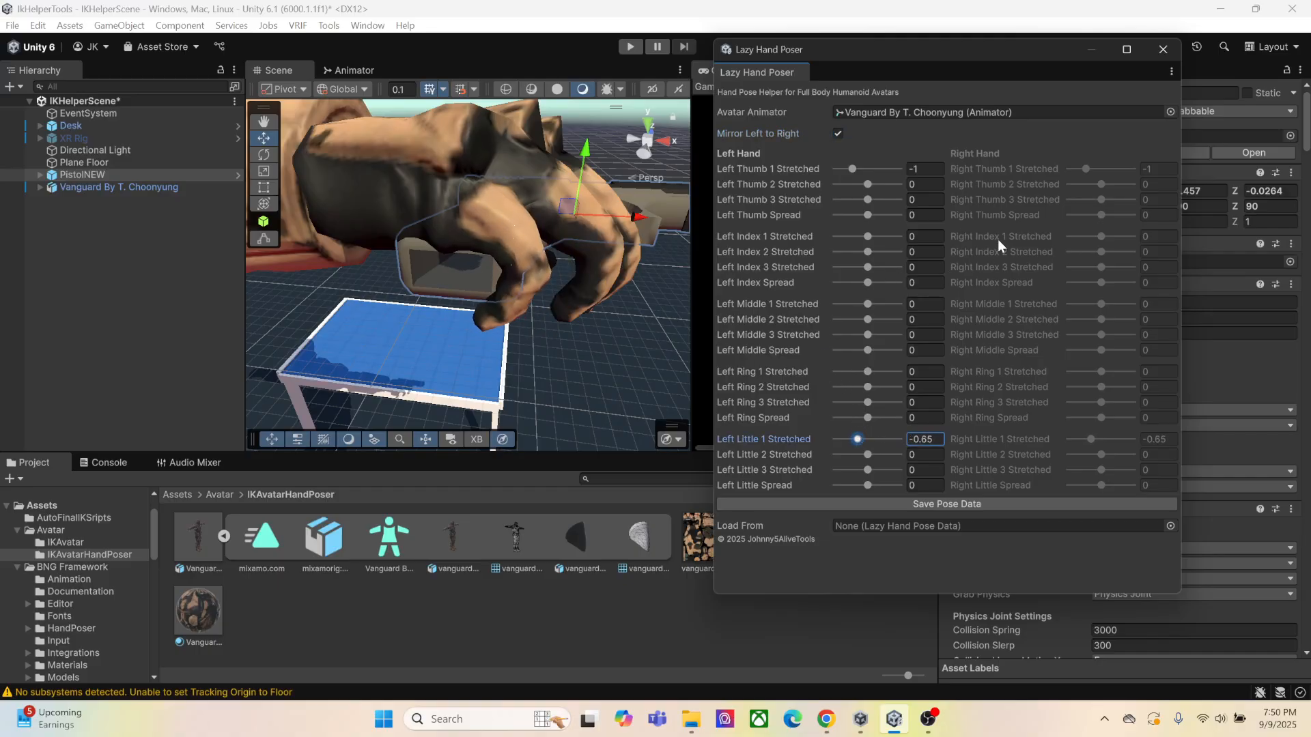
Pose the little finger with Left Little 1, 2 and 3 Stretched at about -0.45, 0.03 and -0.09, and Spread at -1.28
left_click_drag(867, 456, 856, 448)
left_click(858, 472)
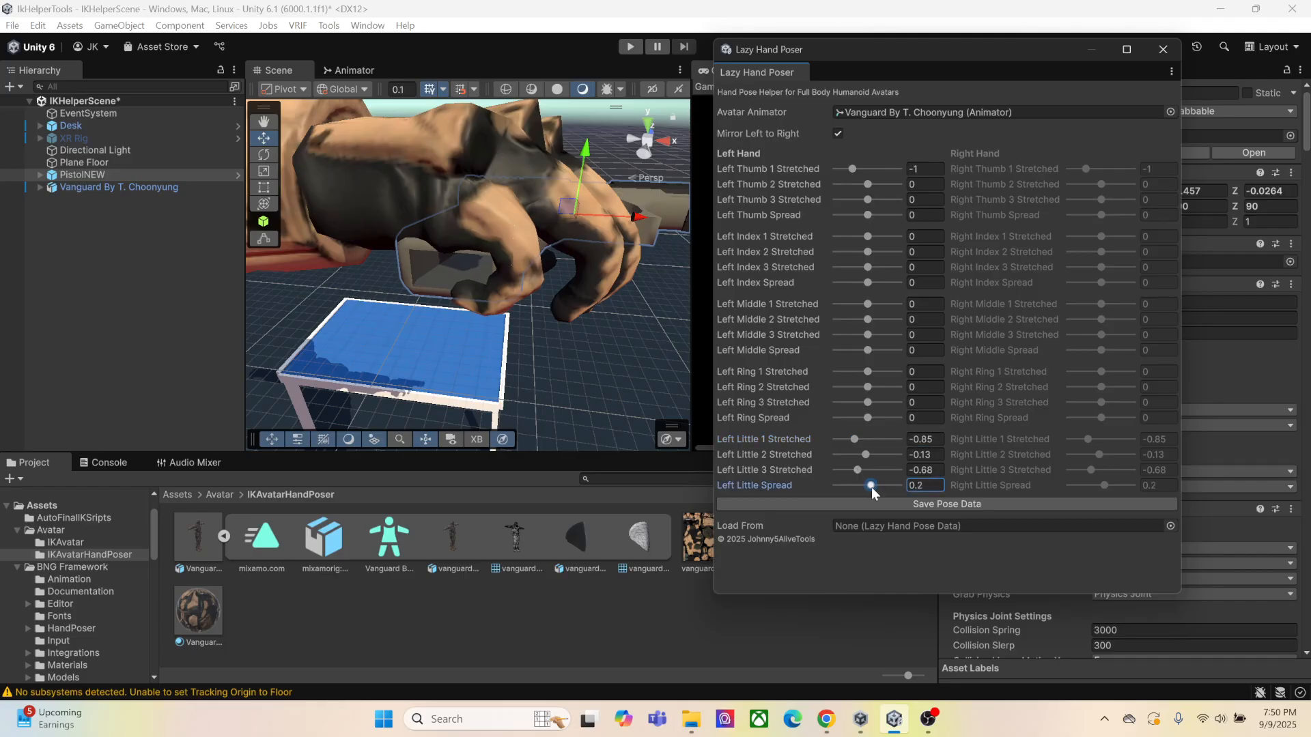
left_click_drag(871, 486, 863, 446)
middle_click_drag(570, 362, 557, 373)
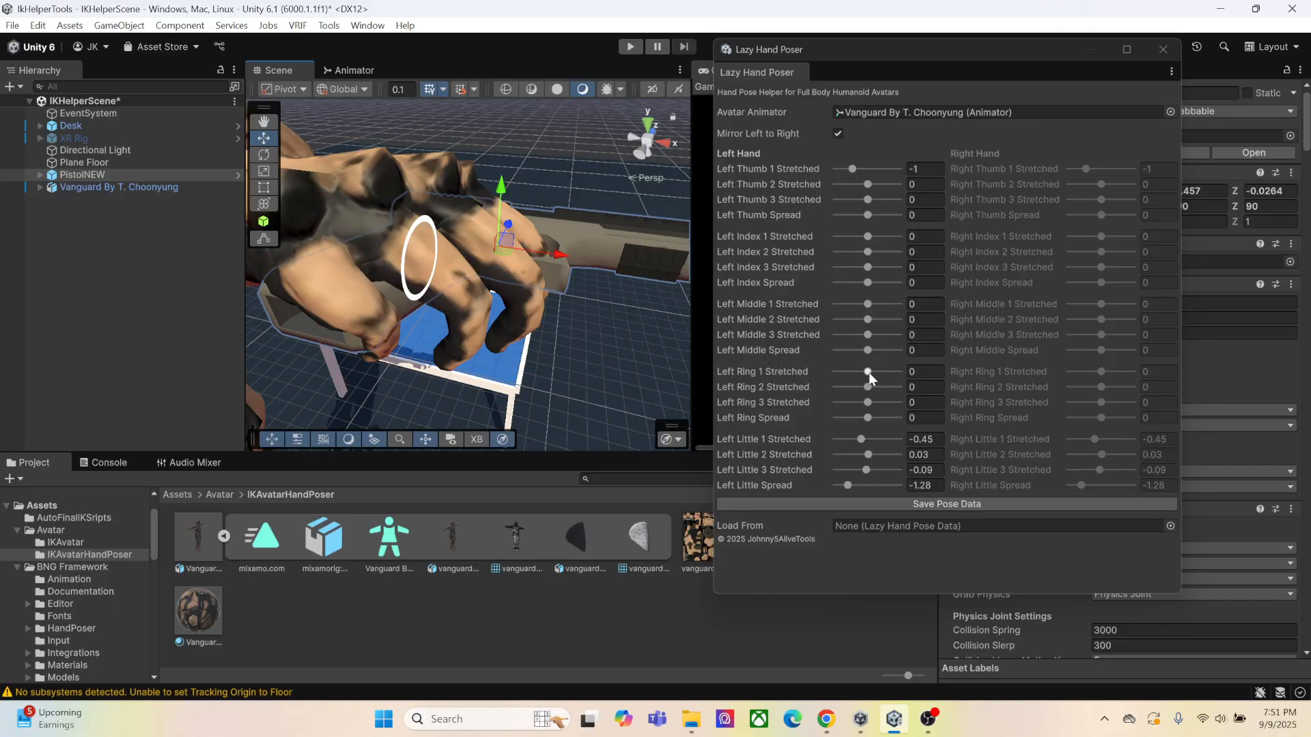
Curl the ring finger by setting Left Ring 1, 2 and 3 Stretched to about -0.72, -0.43 and 0.14
left_click_drag(869, 374, 858, 378)
right_click_drag(531, 360, 621, 328)
left_click_drag(866, 388, 861, 389)
mouse_move(686, 350)
right_mouse_down()
mouse_move(594, 315)
mouse_move(676, 341)
right_mouse_up()
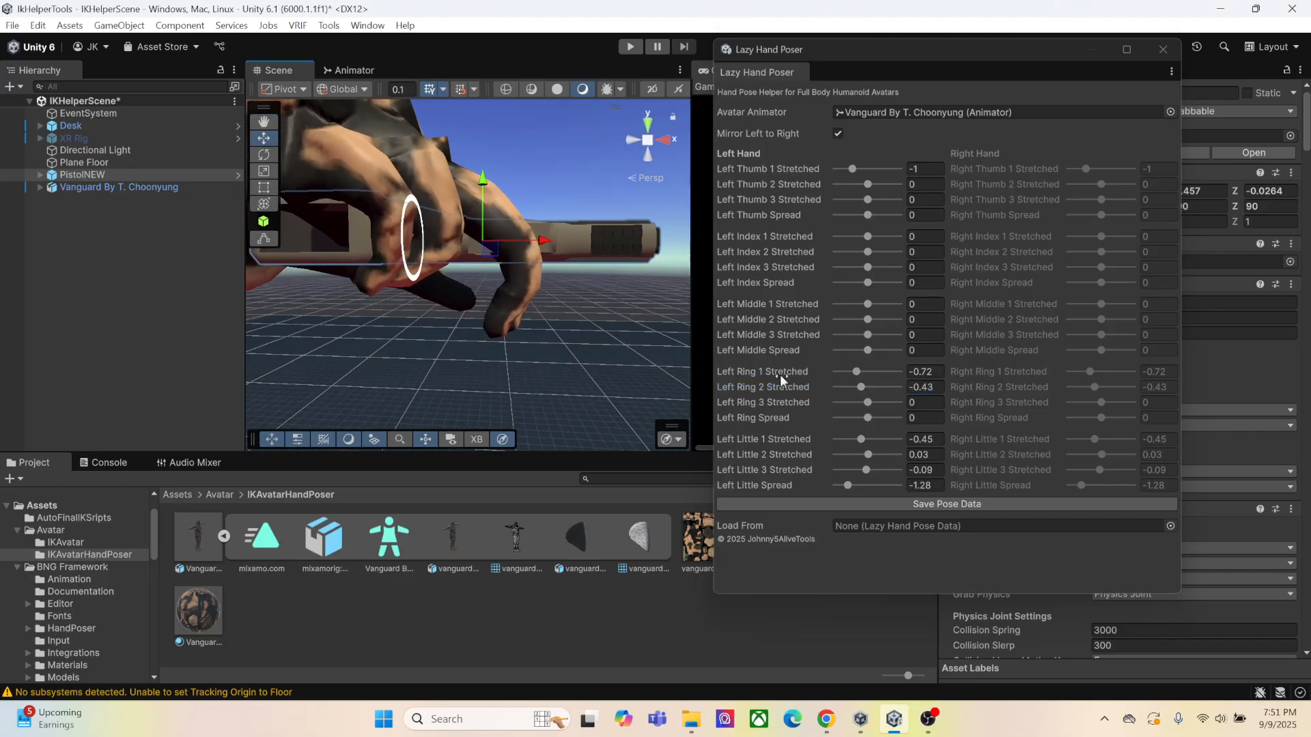
left_click_drag(866, 403, 871, 404)
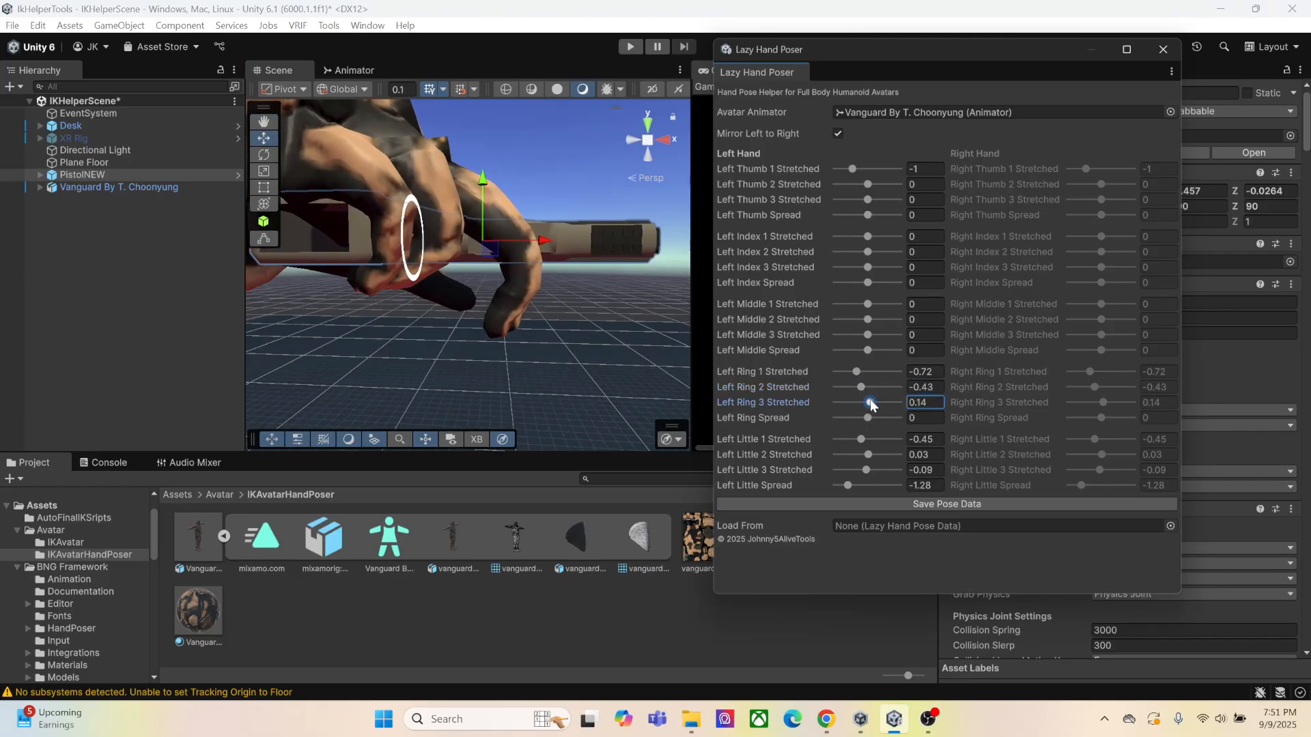
Curl the middle finger by setting Left Middle 1, 2 and 3 Stretched to about -0.95, -0.85 and -0.53
right_click_drag(579, 329, 521, 357)
middle_click_drag(539, 286, 514, 403)
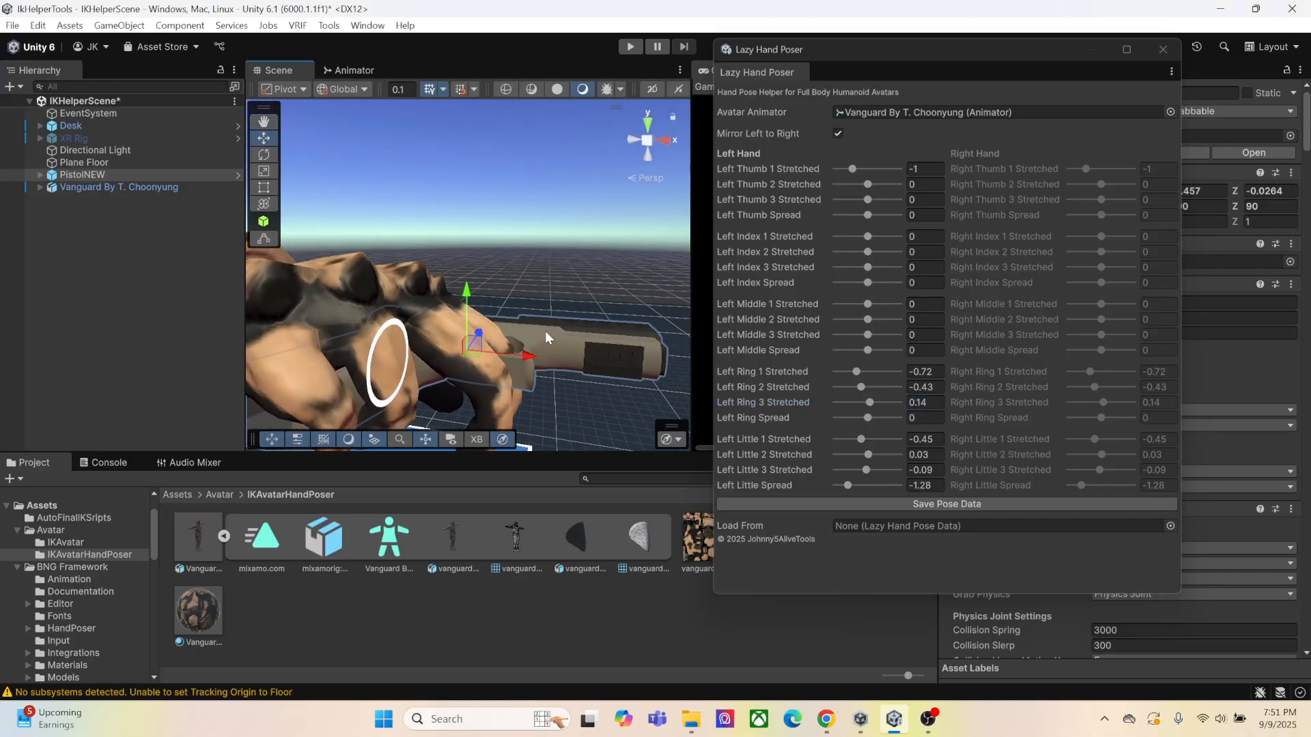
right_click_drag(545, 332, 482, 355)
middle_click_drag(481, 355, 444, 338)
left_click_drag(866, 309, 853, 309)
right_click_drag(523, 349, 545, 280)
middle_click_drag(545, 281, 555, 275)
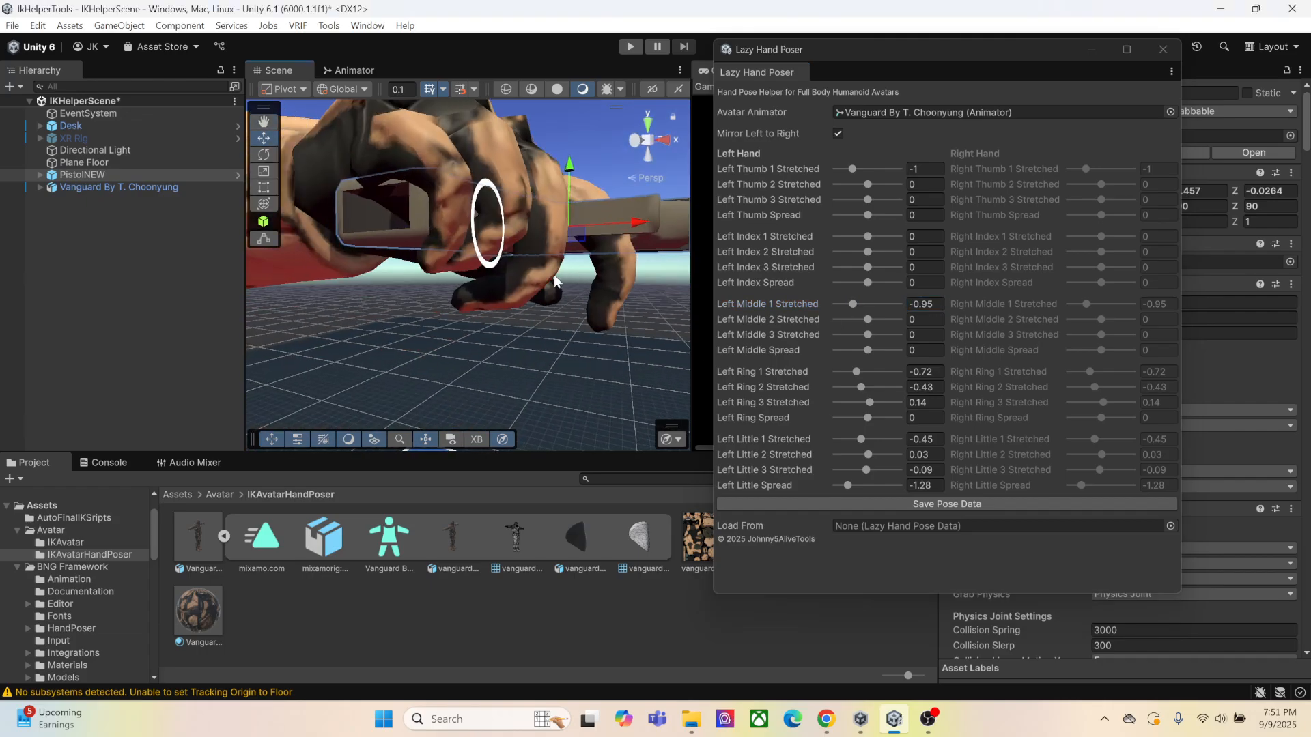
left_click_drag(848, 321, 859, 336)
right_click_drag(502, 389, 520, 352)
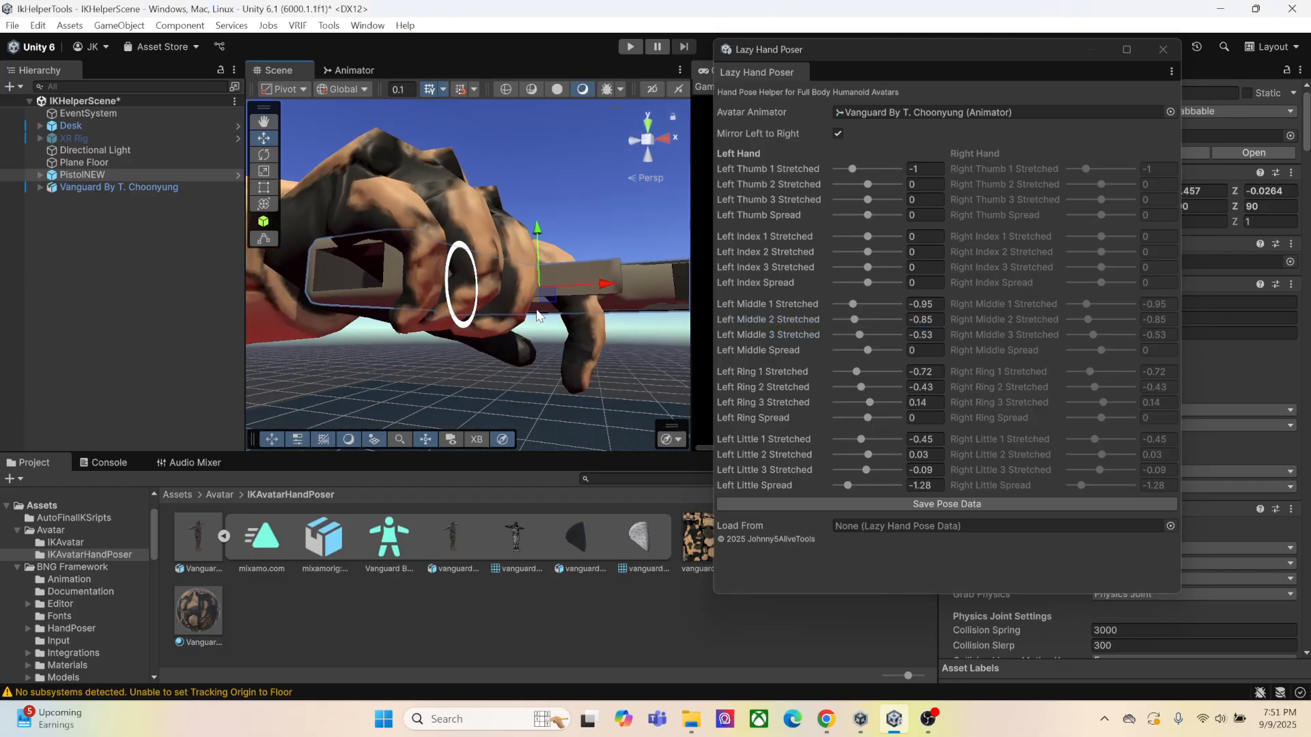
Adjust the finger spreads: Left Ring Spread about -1.61, Left Little Spread about -1.54 and Left Middle Spread about 0.21
middle_click_drag(520, 351, 551, 287)
right_click_drag(551, 286, 577, 261)
middle_click_drag(577, 260, 553, 289)
right_click_drag(553, 290, 512, 314)
middle_click_drag(512, 314, 488, 312)
right_click_drag(488, 312, 449, 325)
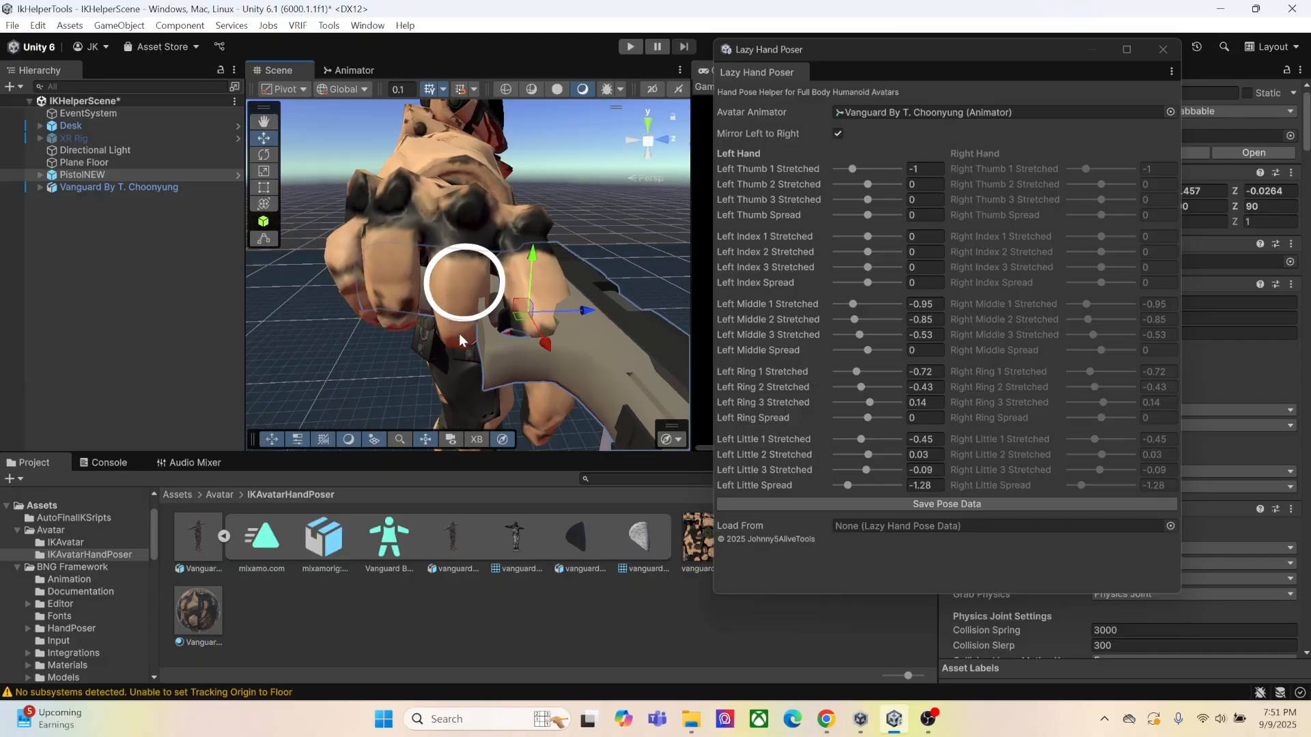
mouse_move(473, 325)
middle_mouse_down()
mouse_move(480, 355)
mouse_move(480, 331)
middle_mouse_up()
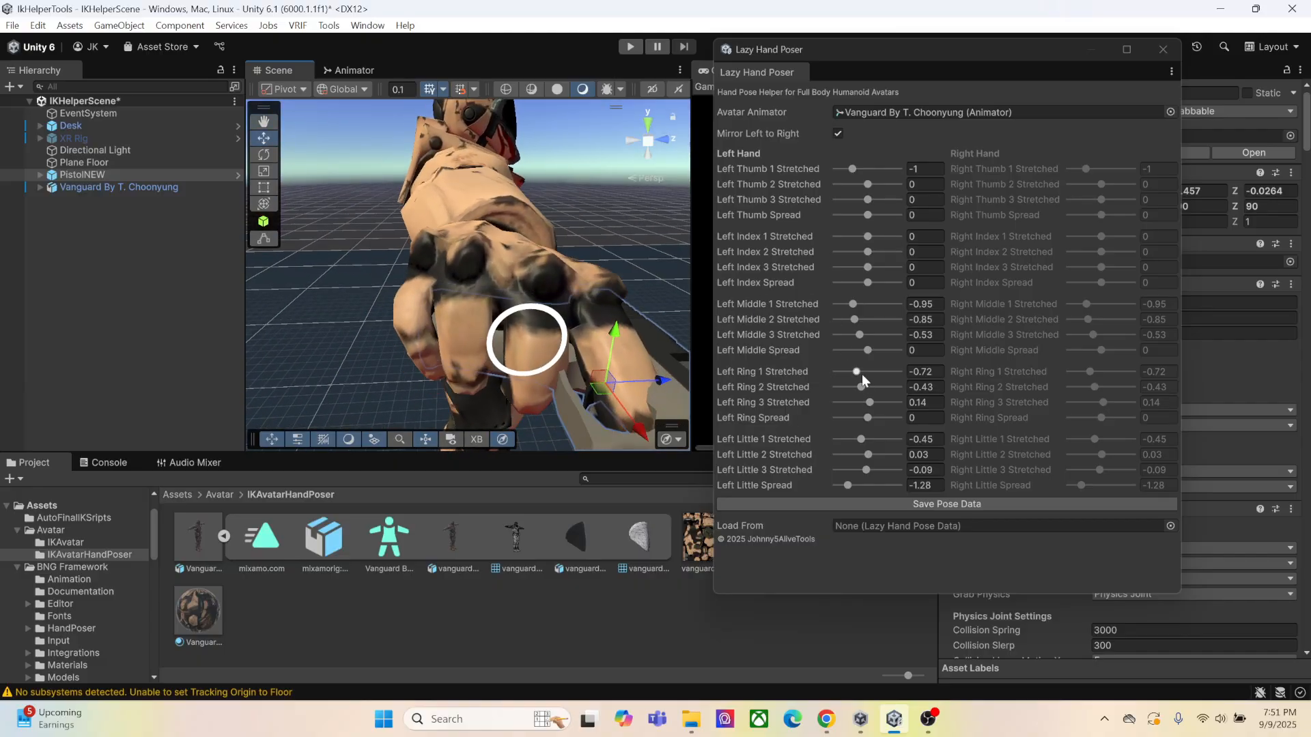
left_click_drag(873, 420, 848, 420)
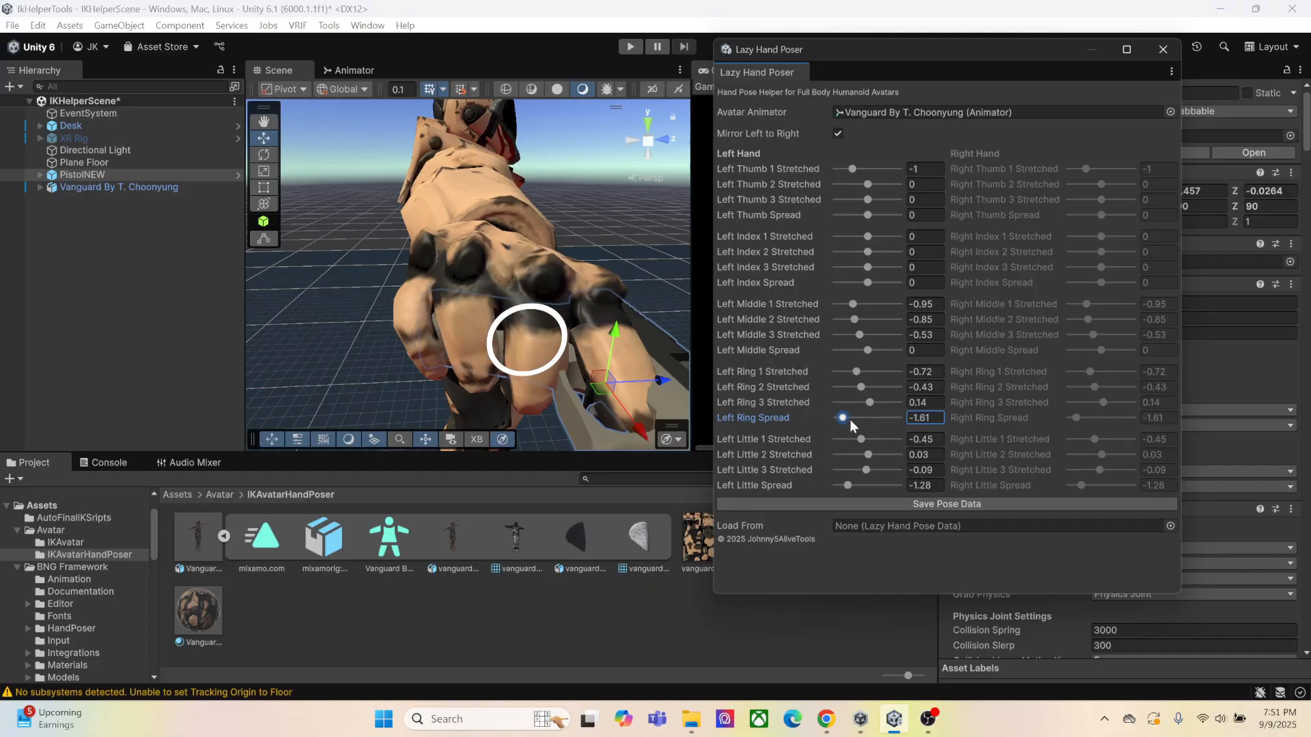
left_click_drag(851, 486, 844, 488)
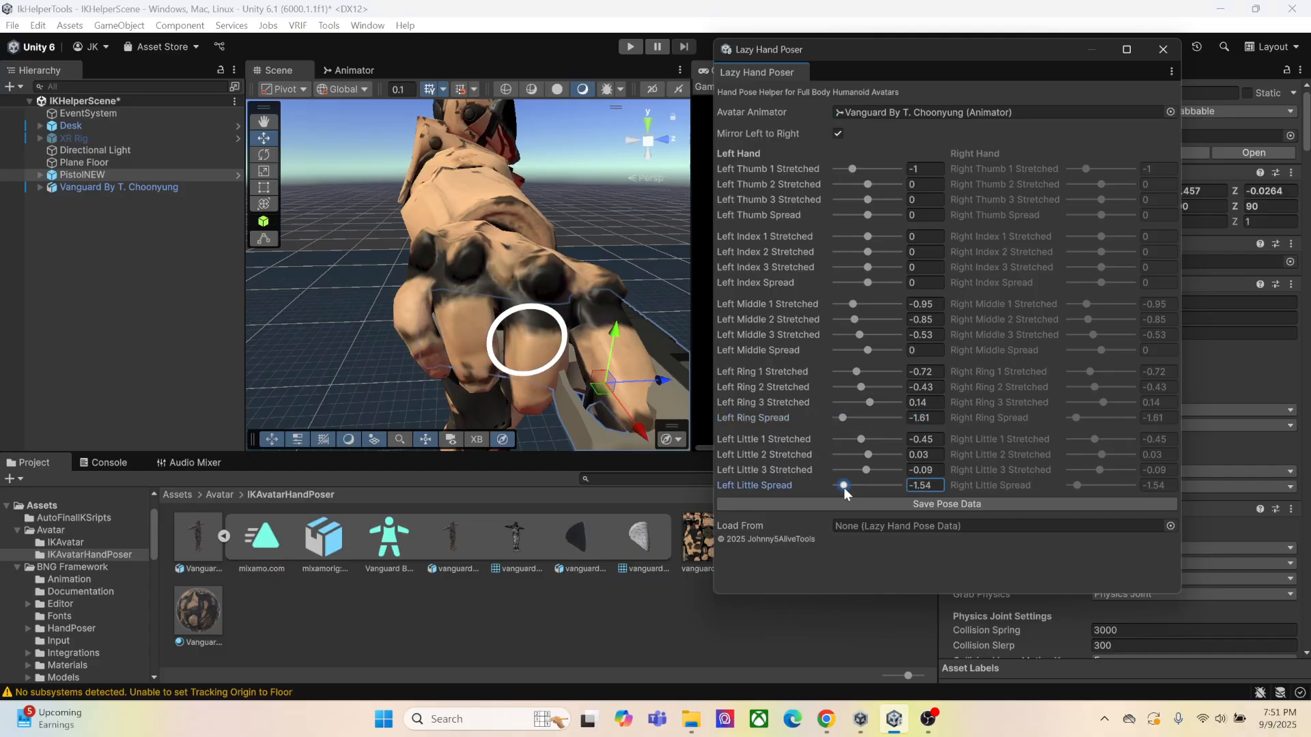
mouse_move(869, 351)
left_mouse_down()
mouse_move(860, 364)
mouse_move(874, 363)
left_mouse_up()
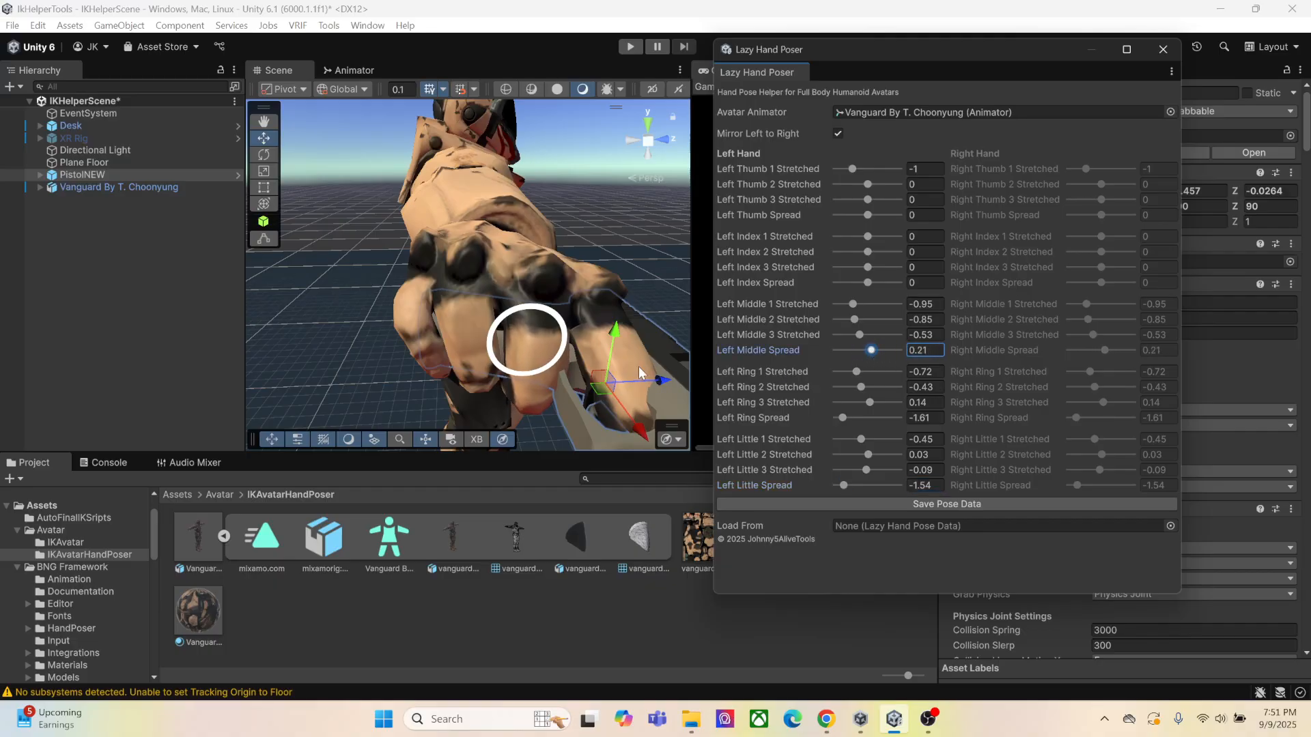
Shift PistolNEW sideways in the curled hand to about Z -0.0217
middle_click_drag(638, 366, 587, 348)
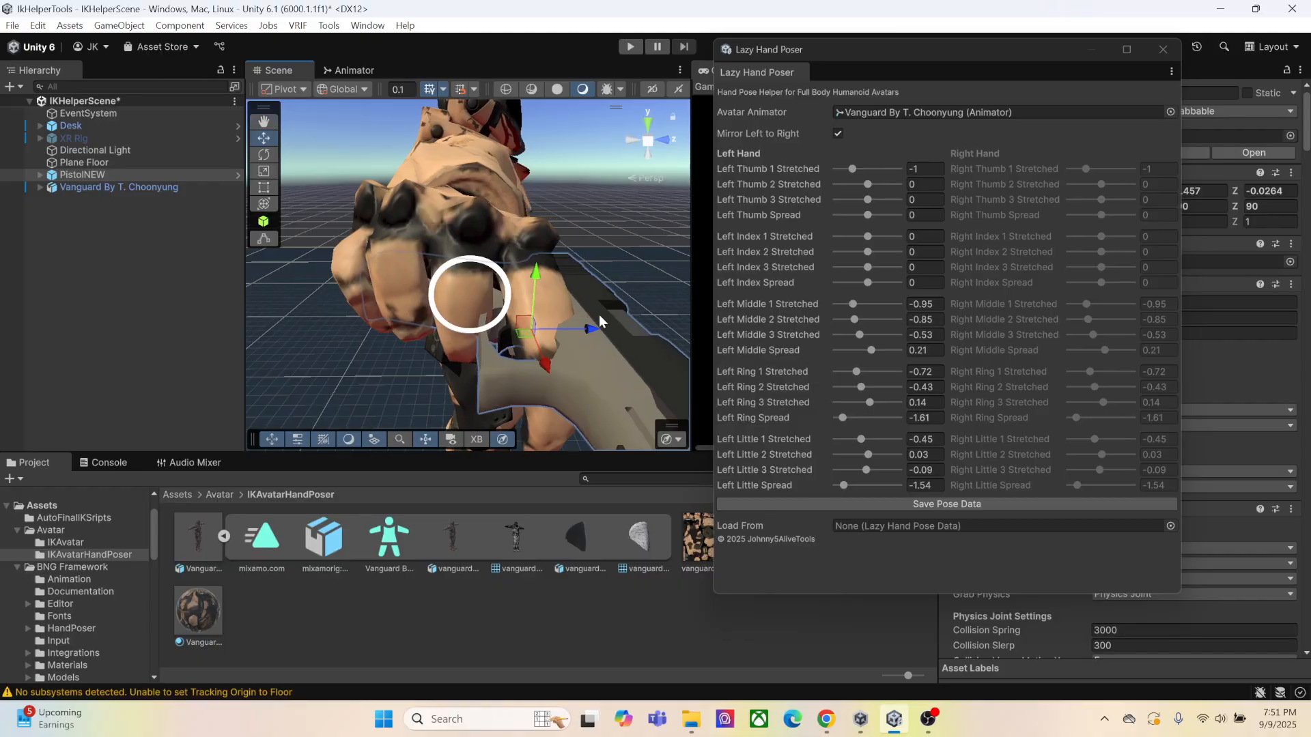
left_click_drag(595, 330, 604, 332)
right_click_drag(624, 329, 613, 344)
middle_click_drag(613, 345, 604, 353)
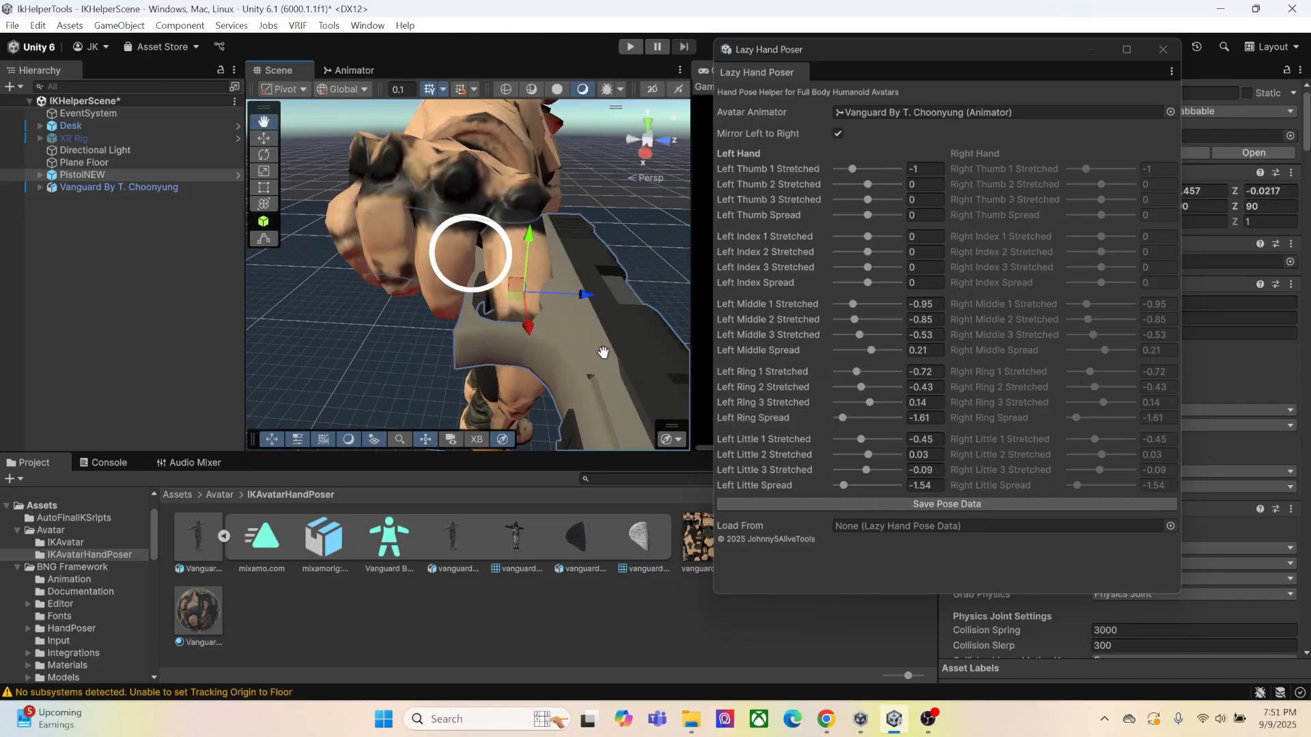
Pose the trigger finger with Left Index 1, 2 and 3 Stretched at about 0.53, -0.86 and -0.49, and Spread at -0.2
left_click_drag(604, 352, 536, 337, "alt")
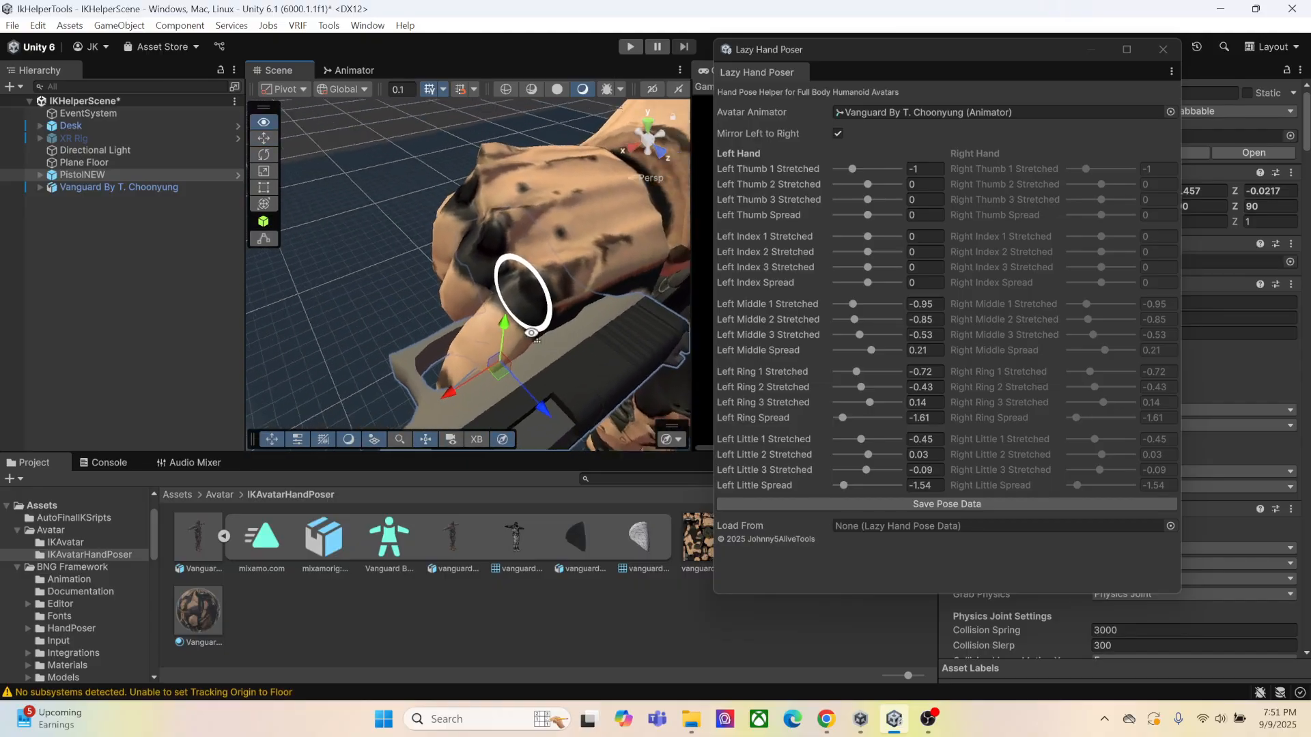
right_click_drag(532, 334, 563, 369)
middle_click_drag(563, 369, 563, 341)
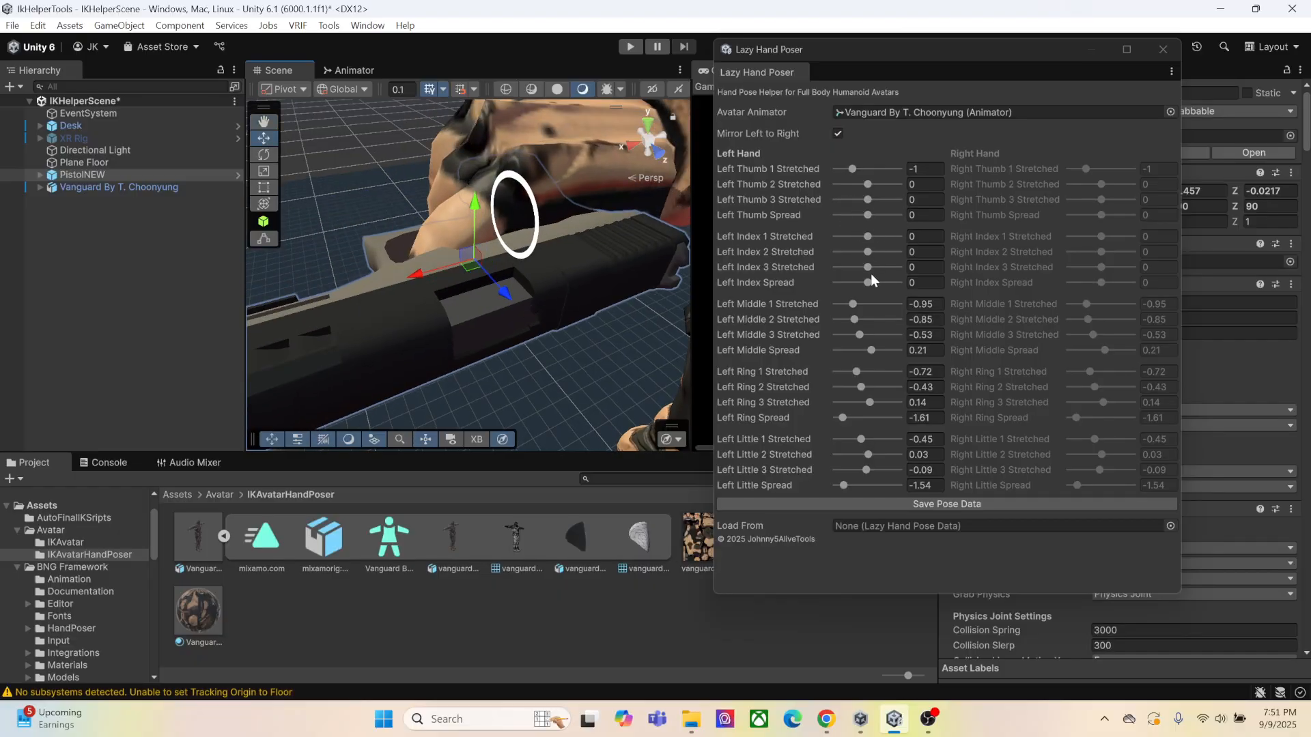
mouse_move(869, 284)
left_mouse_down()
mouse_move(878, 243)
mouse_move(861, 268)
left_mouse_up()
Wrap the thumb around the grip with Left Thumb 1, 2 and 3 Stretched at about -0.88, -0.16 and -0.43, and Spread at 0.08
right_click_drag(632, 307, 656, 253)
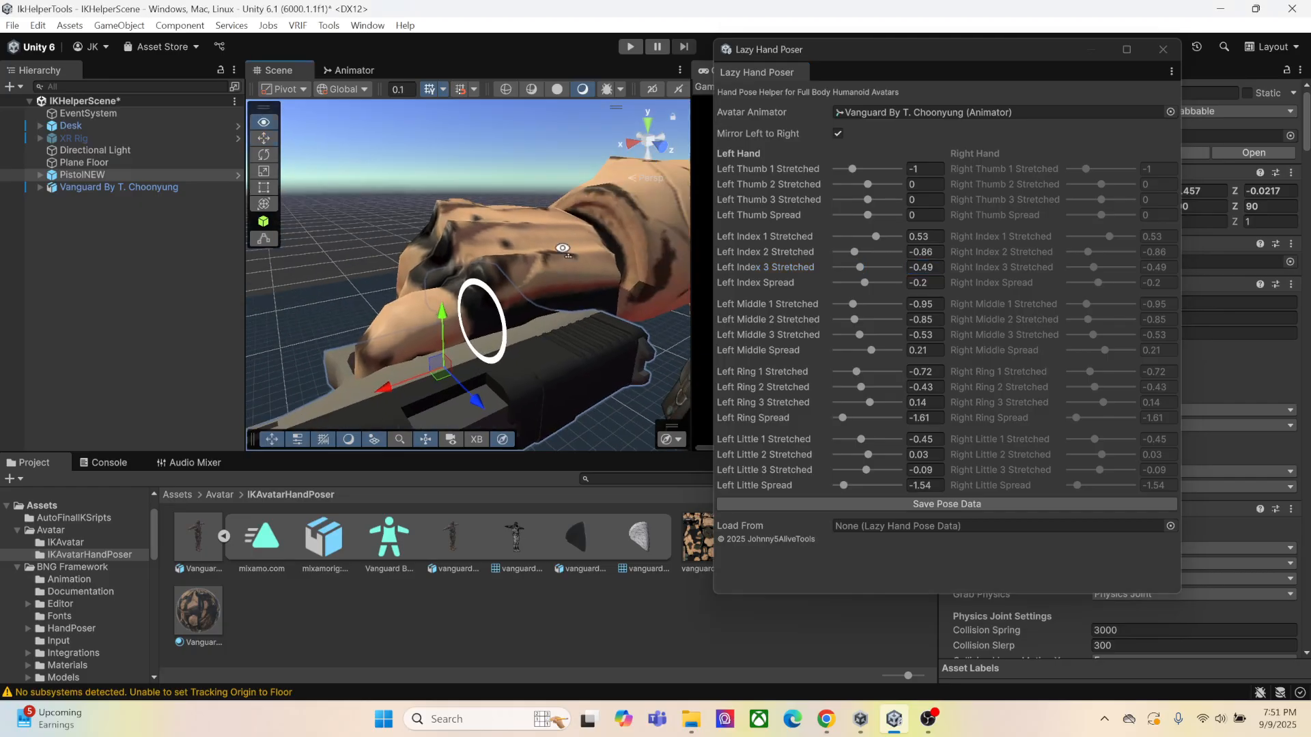
middle_click_drag(562, 423, 570, 191)
right_click_drag(570, 341, 555, 247)
middle_click_drag(557, 410, 556, 228)
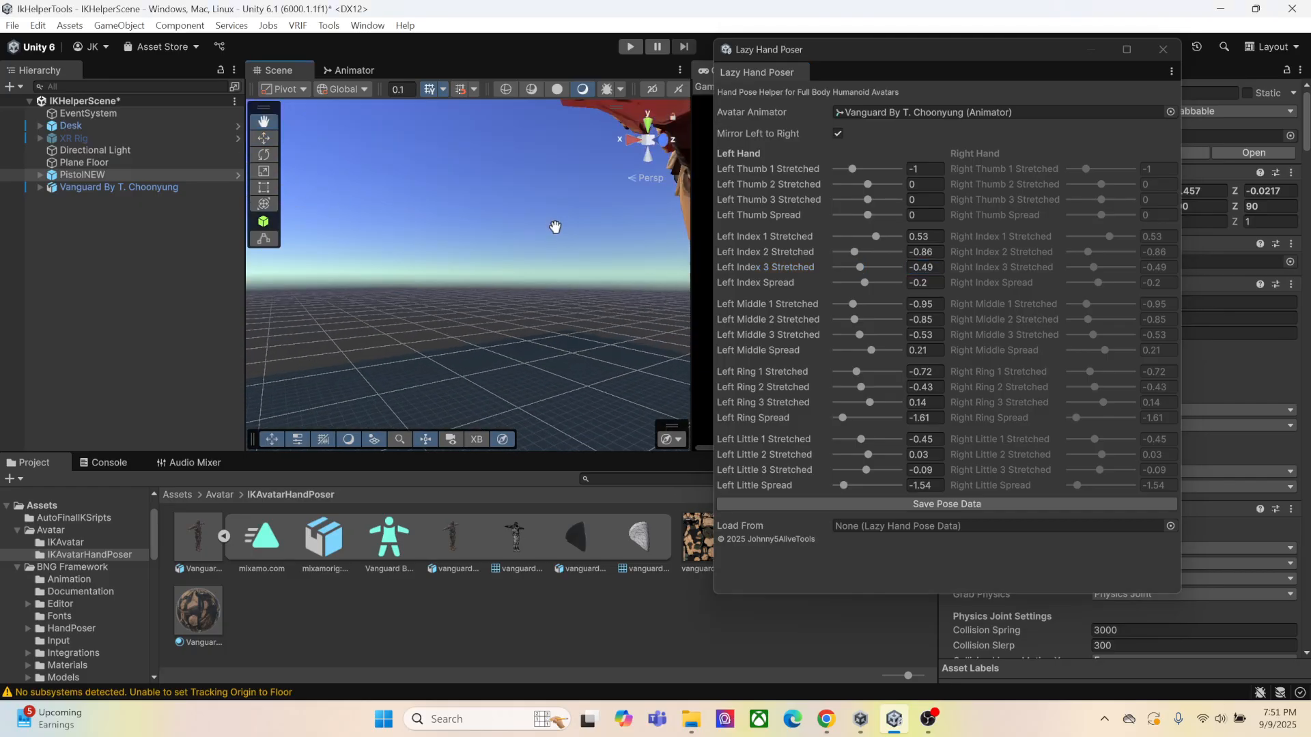
right_click_drag(550, 335, 535, 205)
middle_click_drag(537, 113, 542, 215)
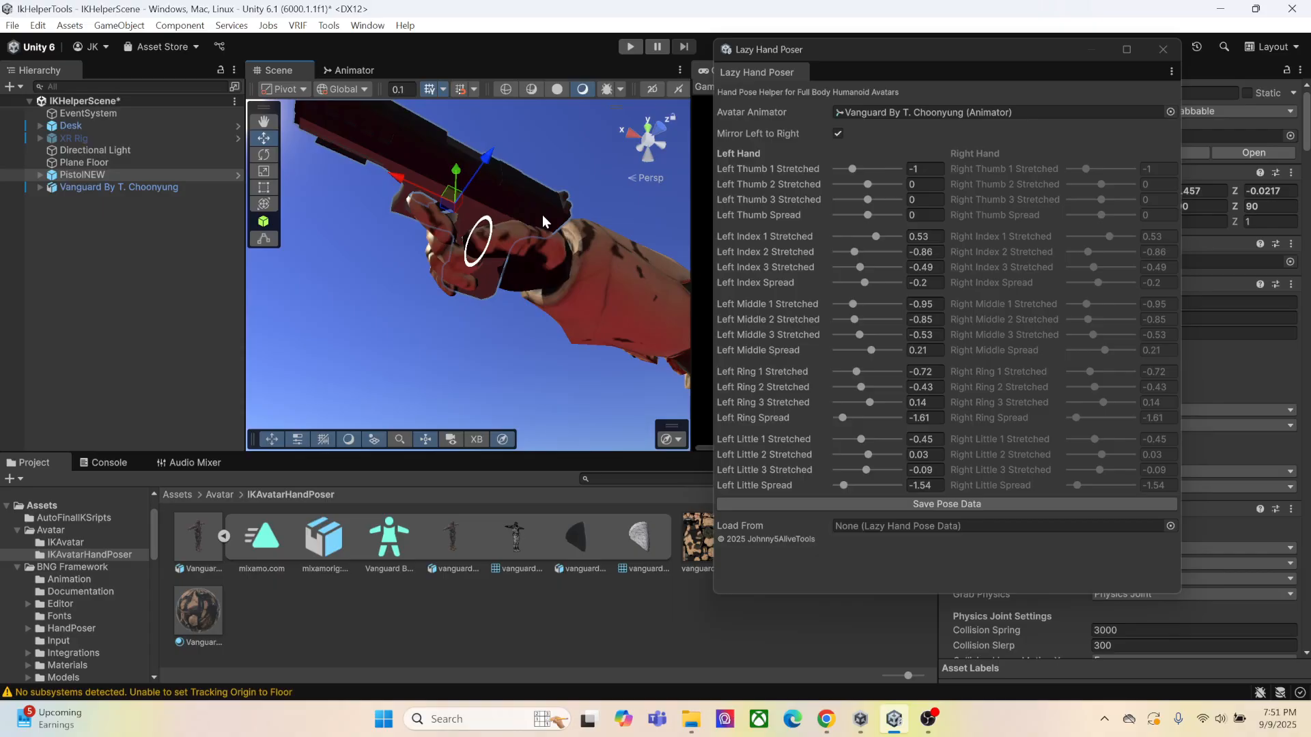
right_click_drag(541, 365, 538, 246)
mouse_move(538, 246)
middle_mouse_down()
mouse_move(552, 229)
mouse_move(538, 222)
middle_mouse_up()
right_click_drag(537, 222, 514, 293)
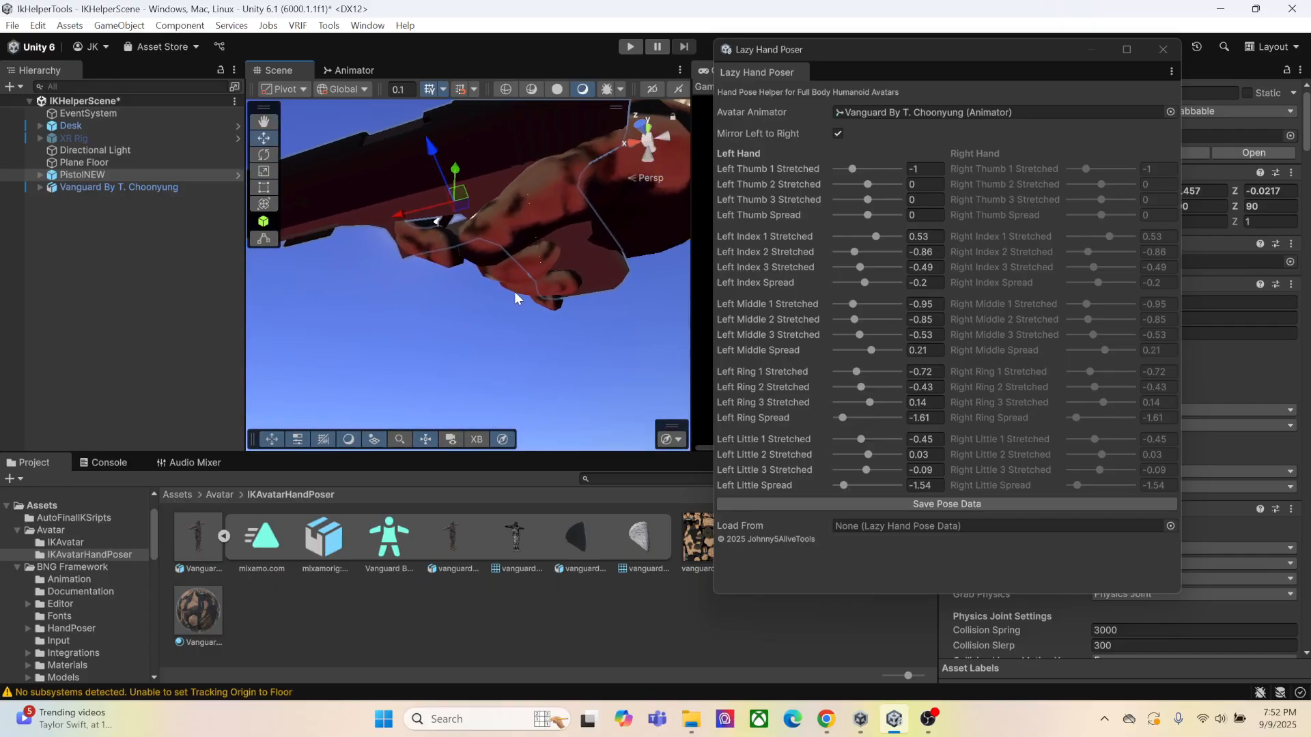
middle_click_drag(514, 293, 503, 304)
right_click_drag(504, 304, 523, 268)
middle_click_drag(523, 268, 529, 284)
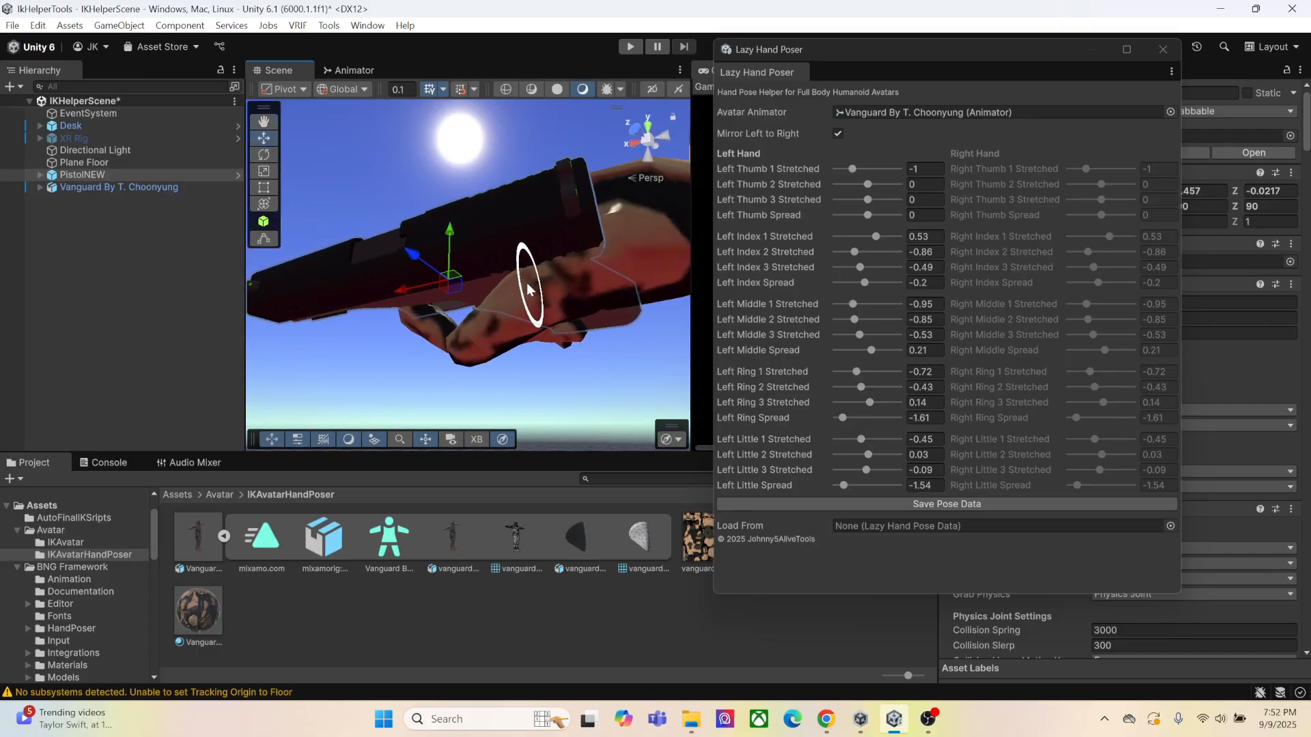
right_click_drag(530, 284, 574, 269)
middle_click_drag(573, 268, 577, 271)
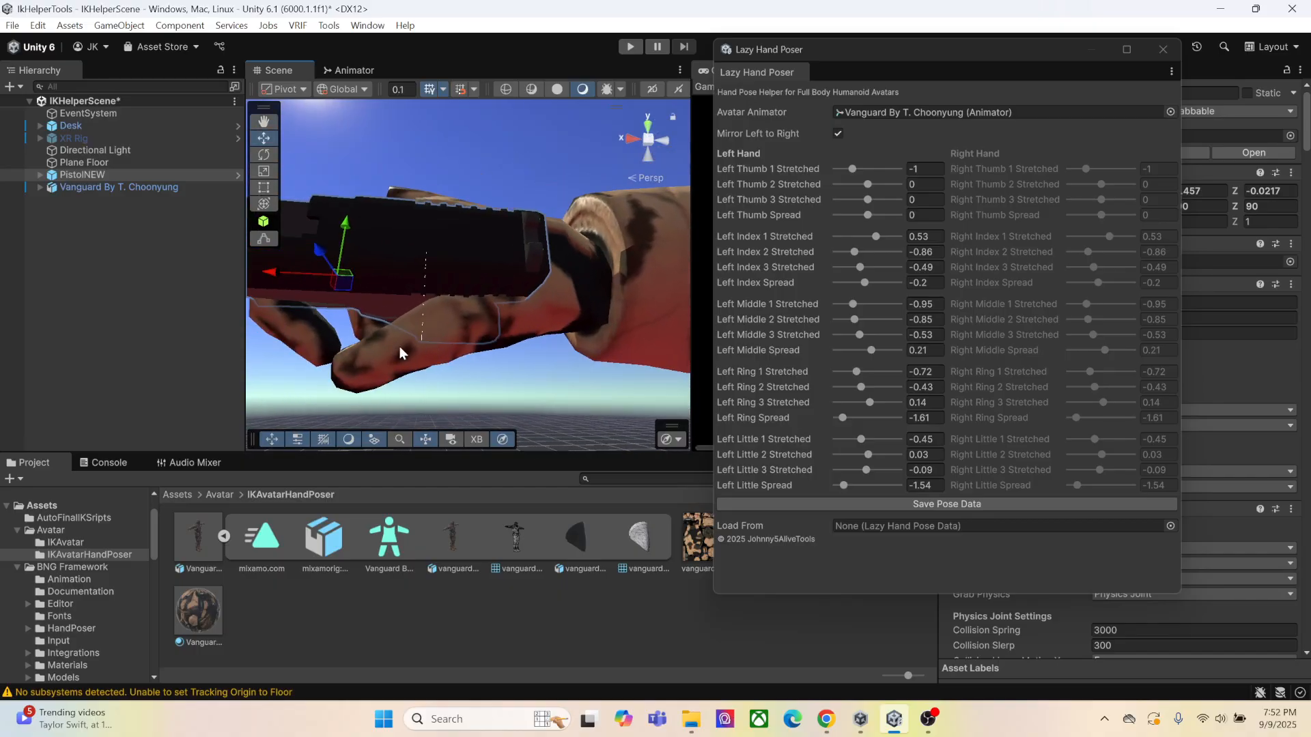
mouse_move(863, 217)
left_mouse_down()
mouse_move(856, 178)
mouse_move(869, 216)
left_mouse_up()
Examine the posed hand's grip on the pistol from below and from the side
right_click_drag(556, 357, 563, 253)
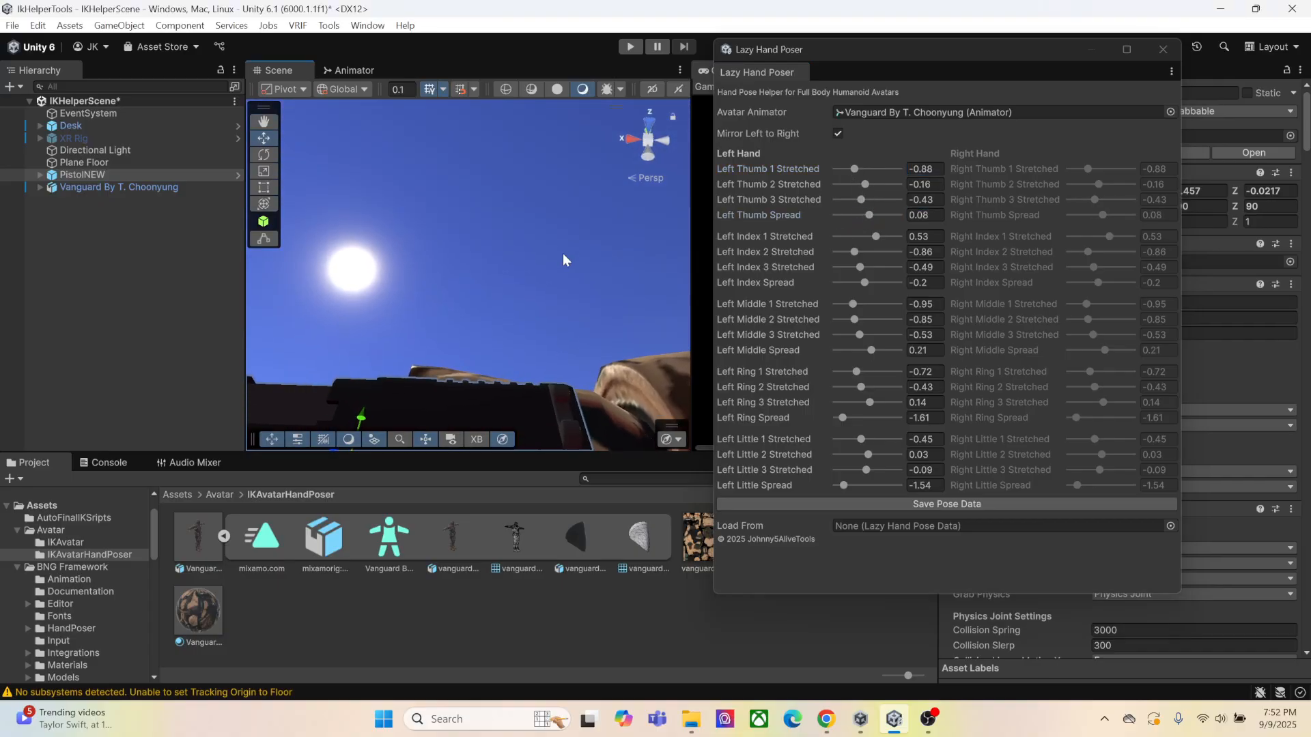
middle_click_drag(536, 403, 554, 271)
right_click_drag(554, 269, 568, 304)
middle_click_drag(568, 304, 584, 330)
right_click_drag(584, 329, 522, 360)
key("f")
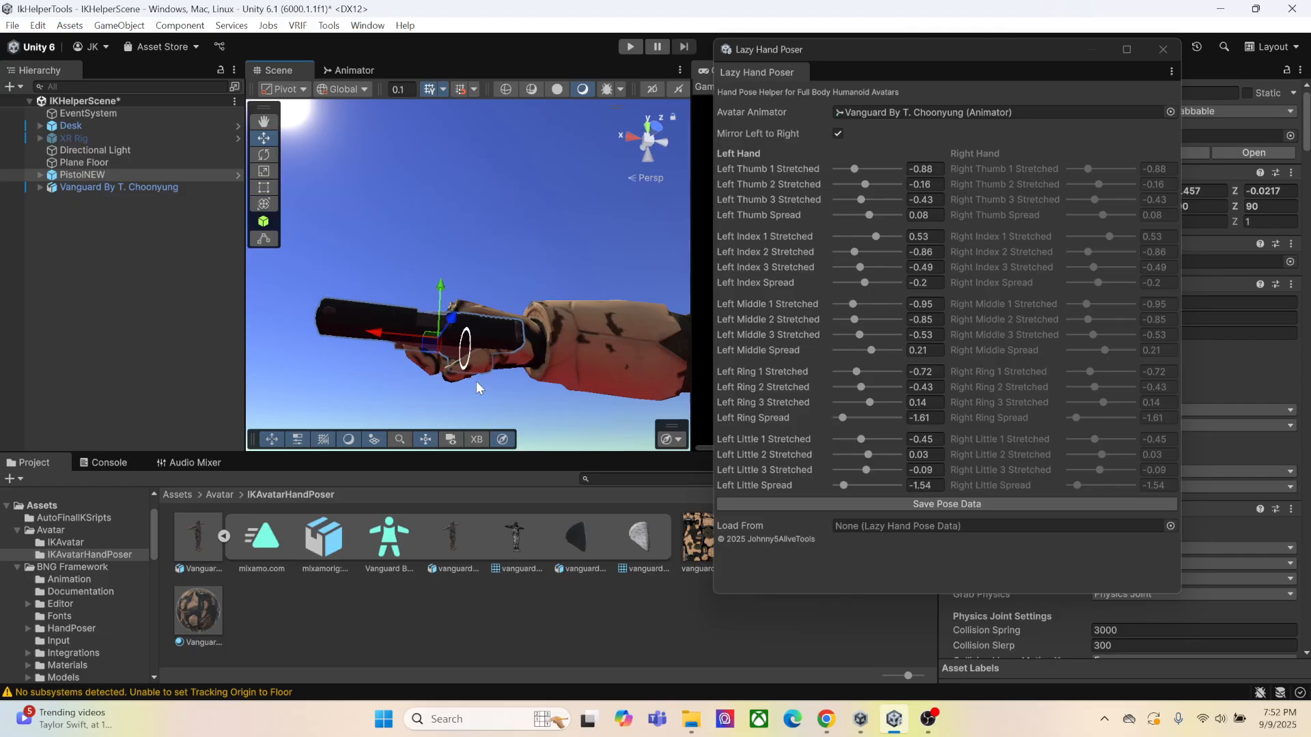
right_click_drag(525, 295, 482, 265)
key("f")
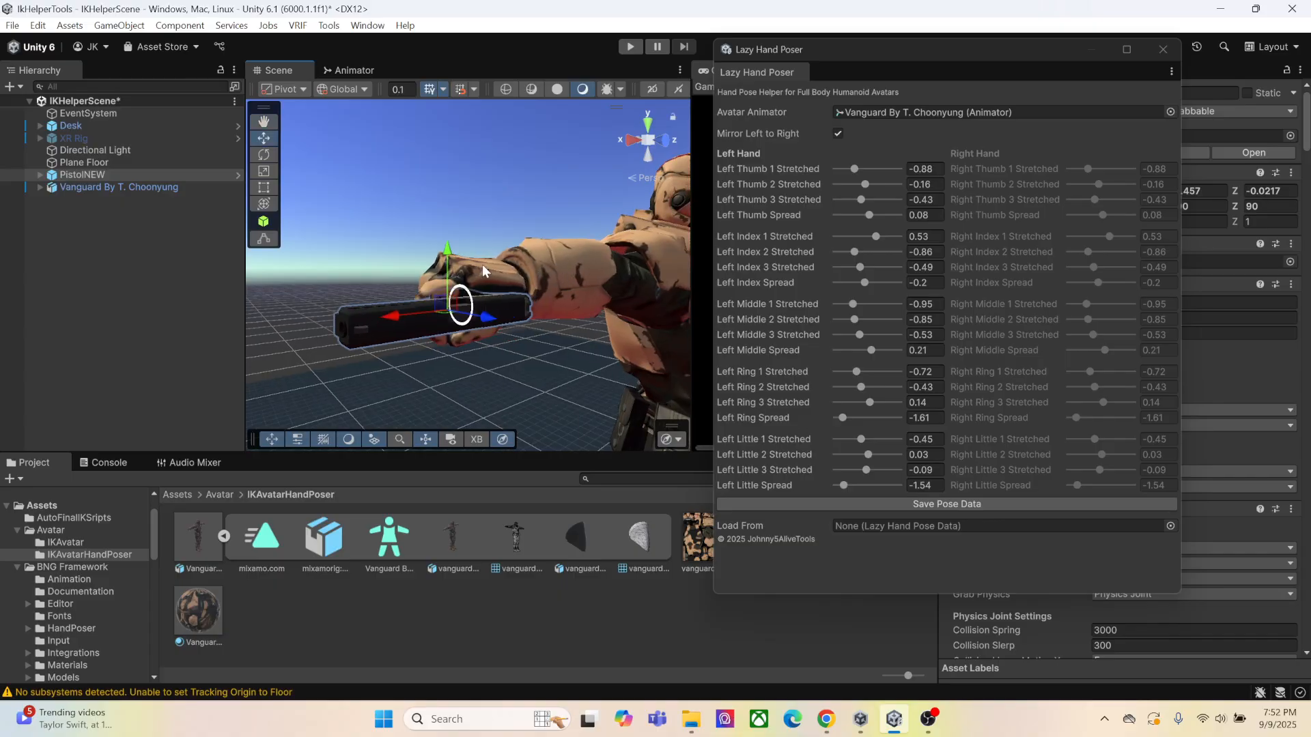
Expand the Vanguard skeleton through the spine and left arm bones and select mixamorig:LeftHand
left_click(40, 187)
left_click(51, 199)
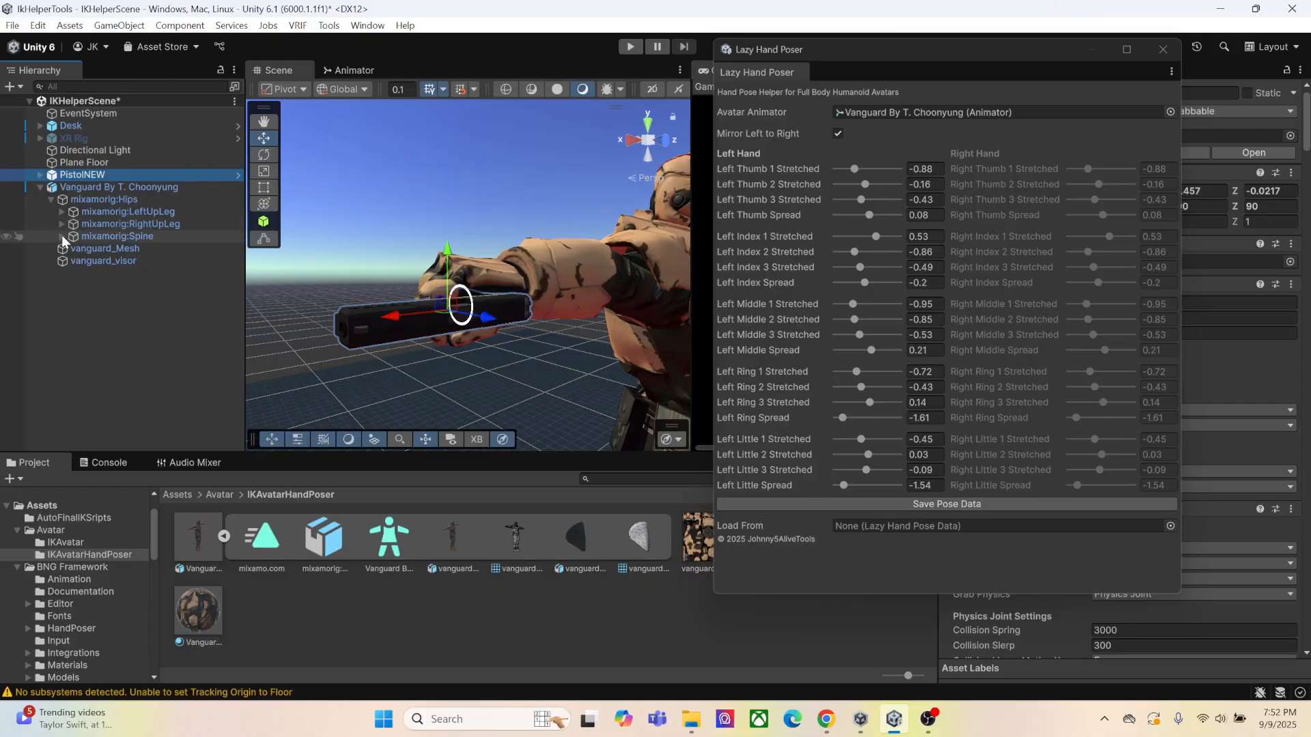
left_click(63, 236)
left_click(73, 248)
left_click(84, 260)
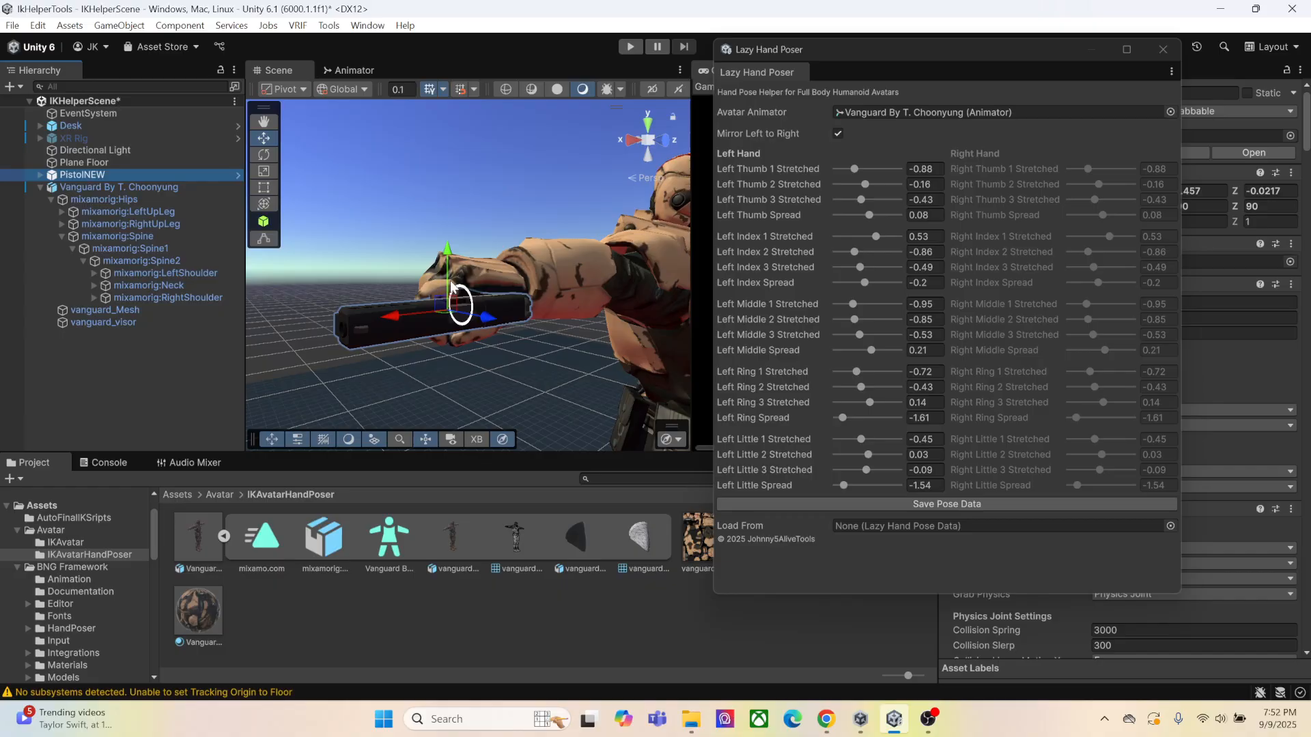
left_click(94, 274)
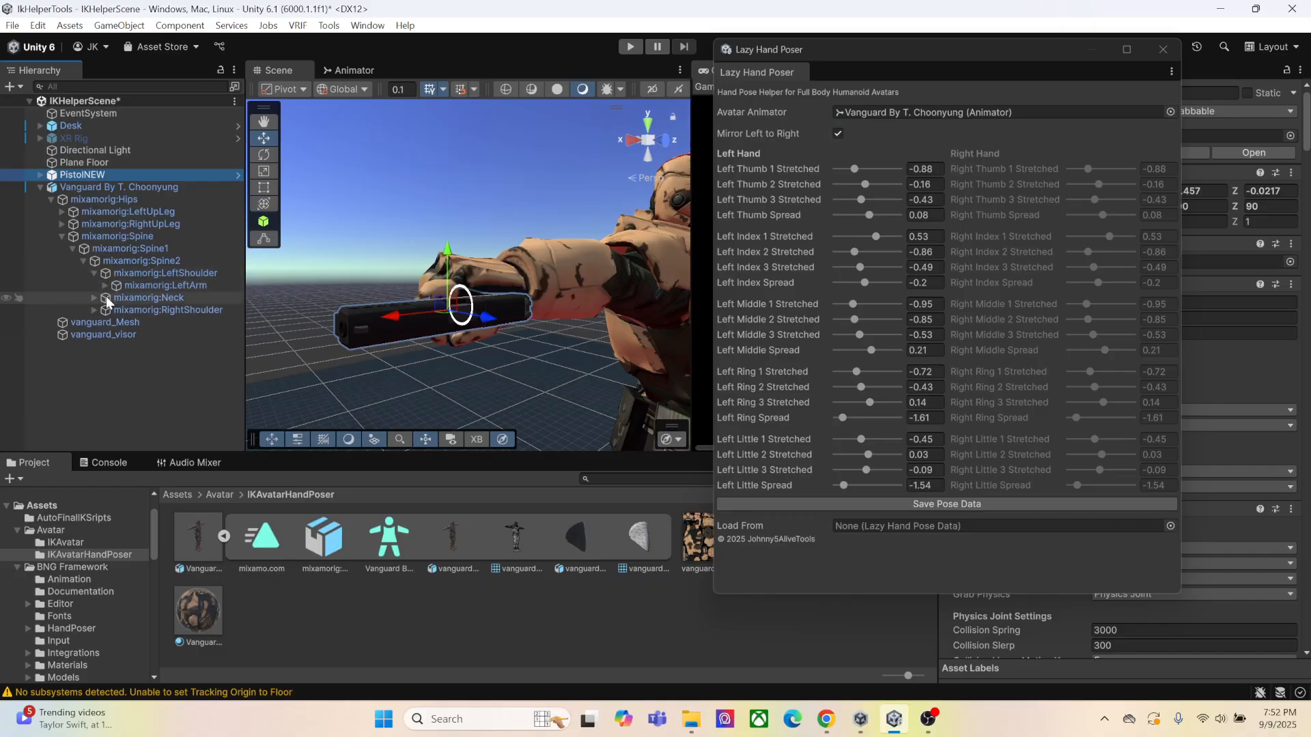
left_click(105, 286)
left_click(116, 298)
left_click(149, 310)
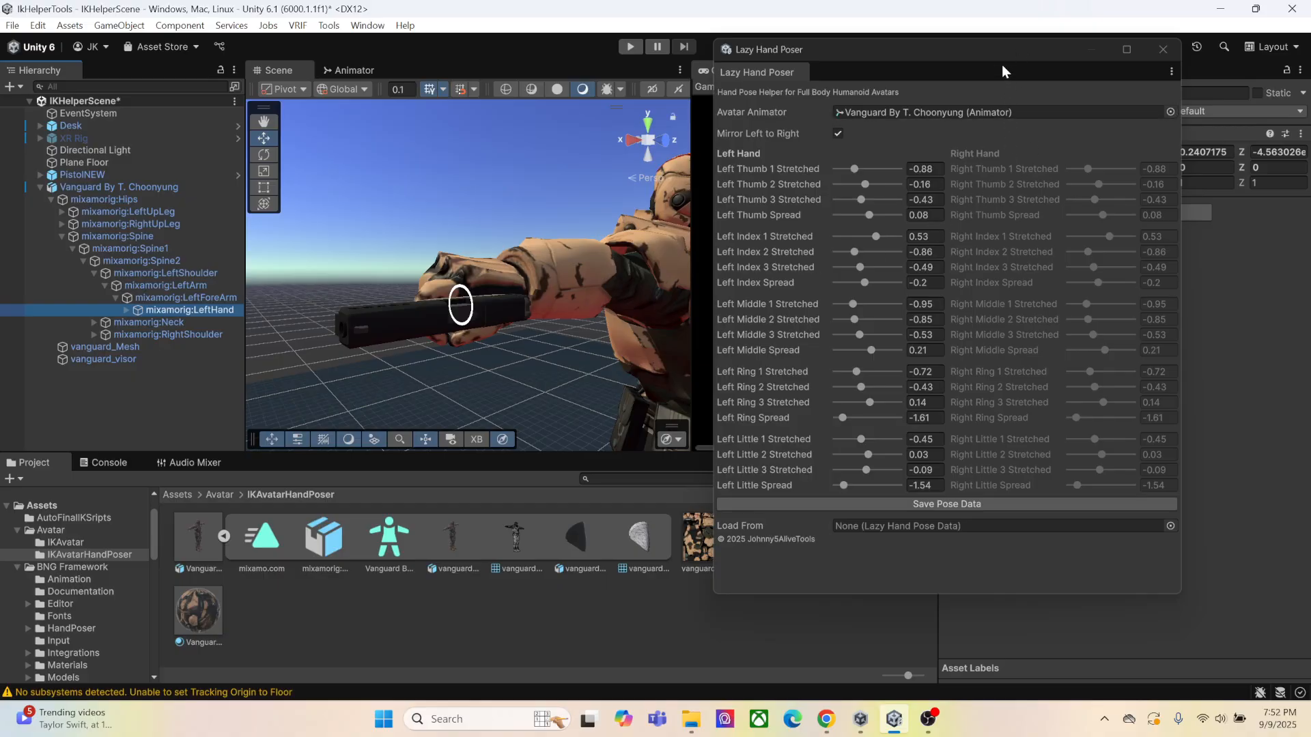
Add the BNG Hand Poser component to mixamorig:LeftHand and auto-assign its finger joints
left_click_drag(997, 64, 668, 71)
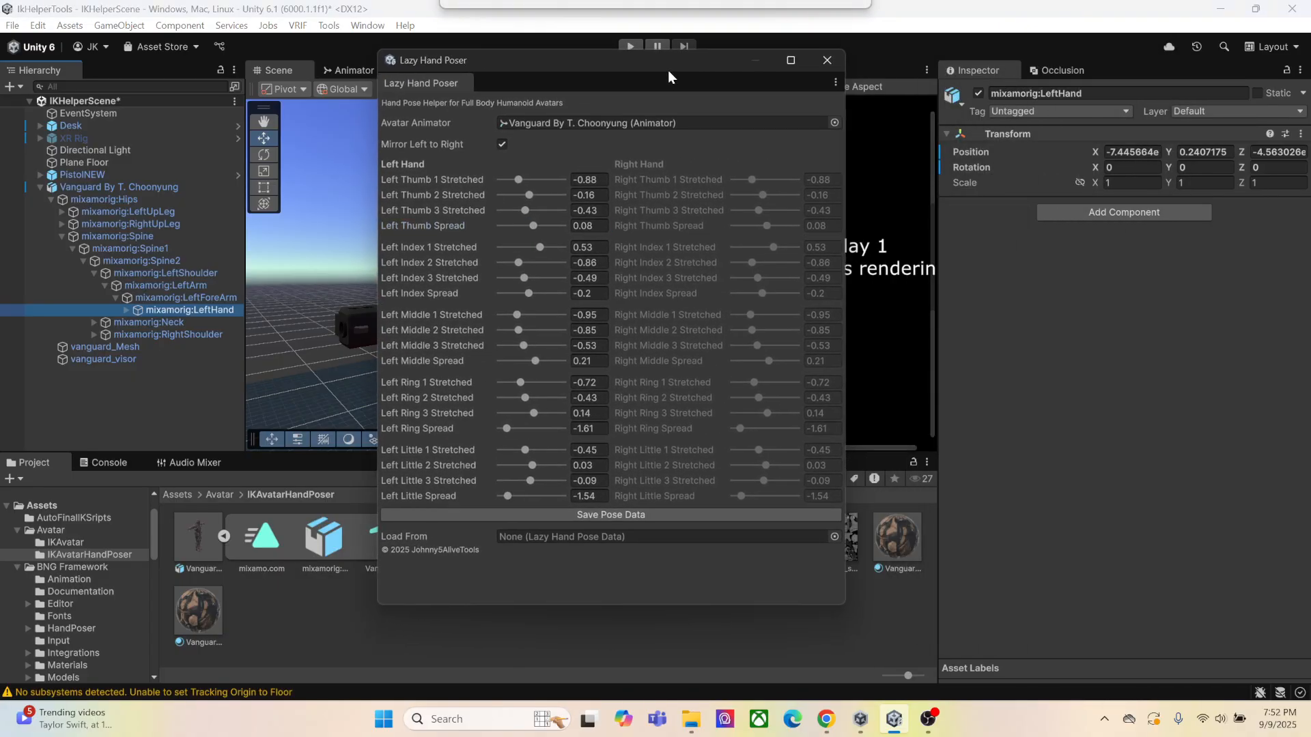
left_click(1144, 219)
type("handpos")
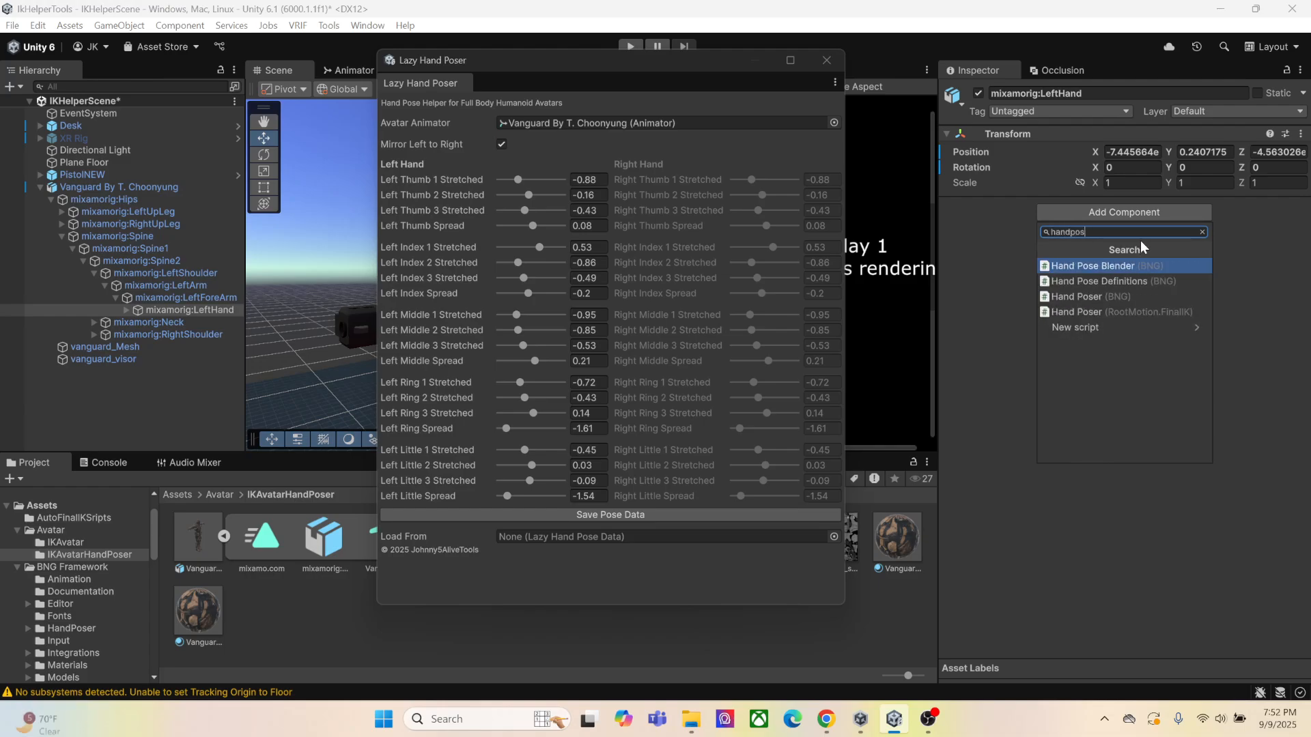
left_click(1116, 297)
left_click(1153, 284)
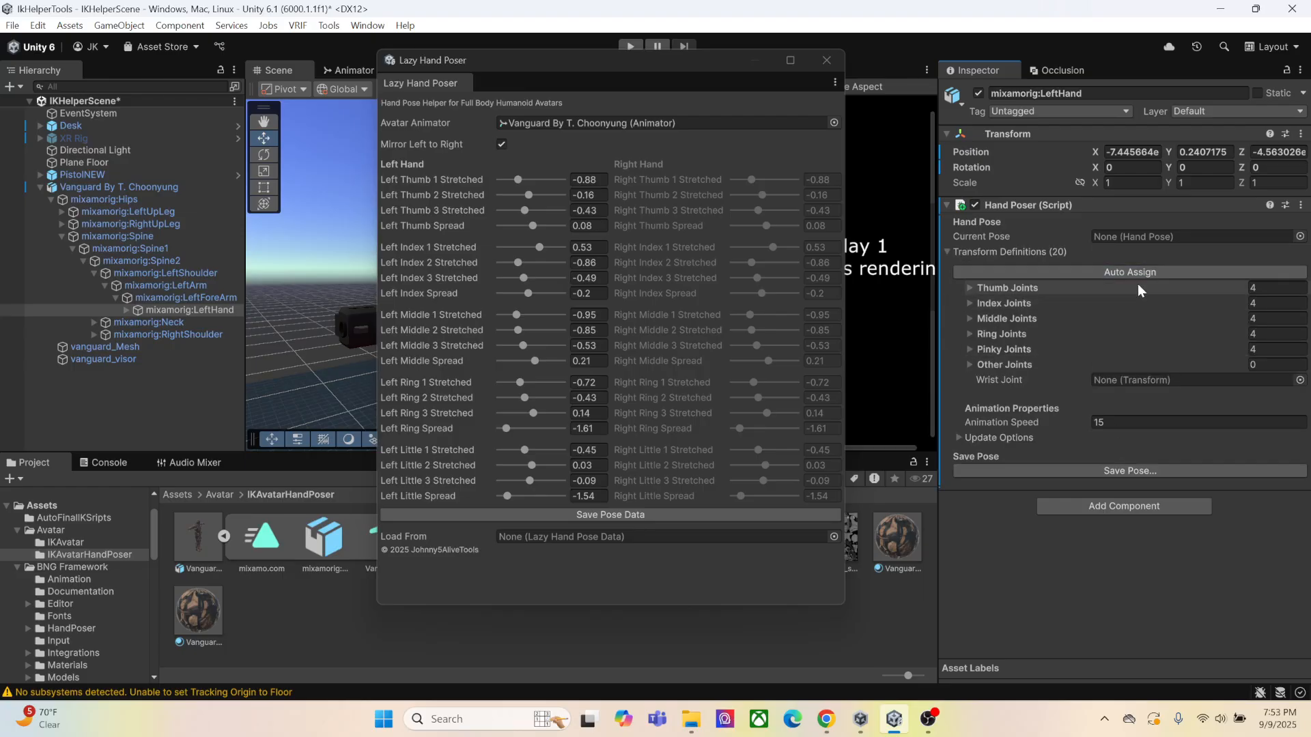
Save the left hand's current pose from its Hand Poser as IKLeftPistol
left_click(1125, 472)
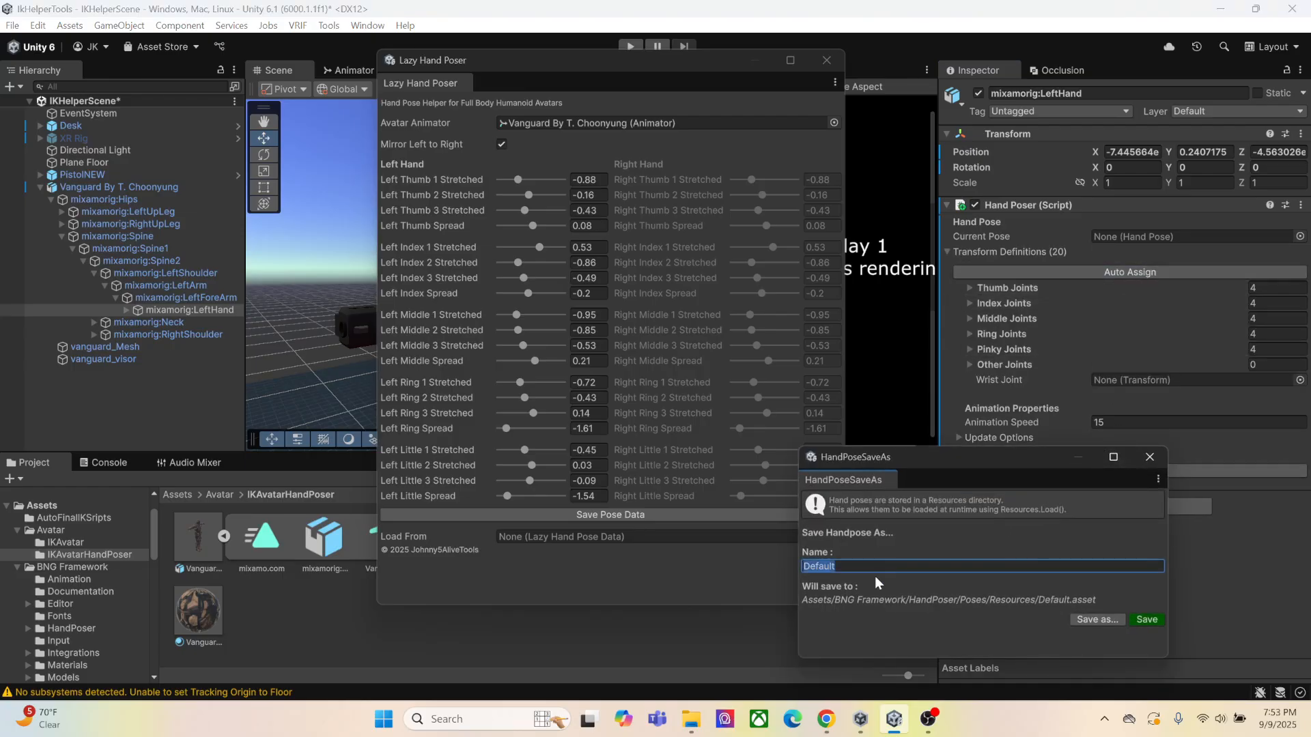
type("IKLeftPistol")
left_click(1147, 620)
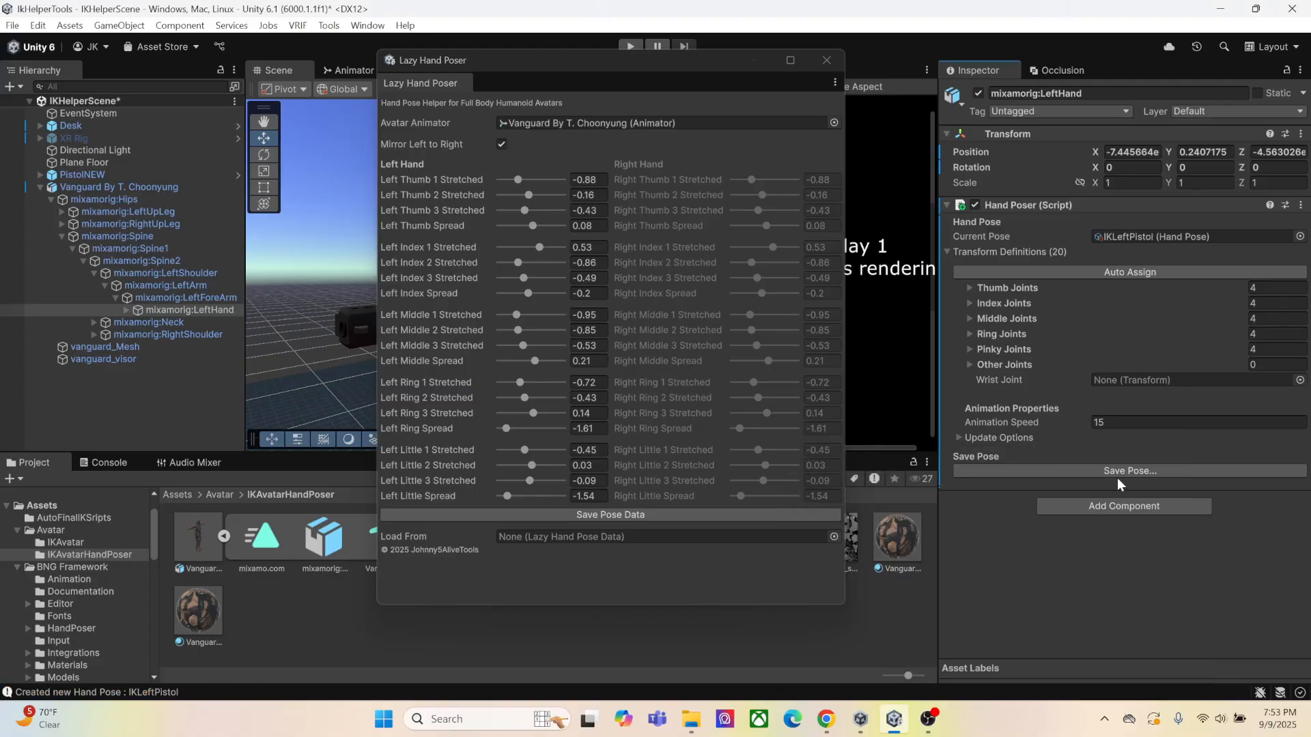
Add the BNG Hand Poser component to mixamorig:RightHand and auto-assign its finger joints
left_click(95, 335)
left_click(105, 347)
left_click(116, 359)
left_click(153, 372)
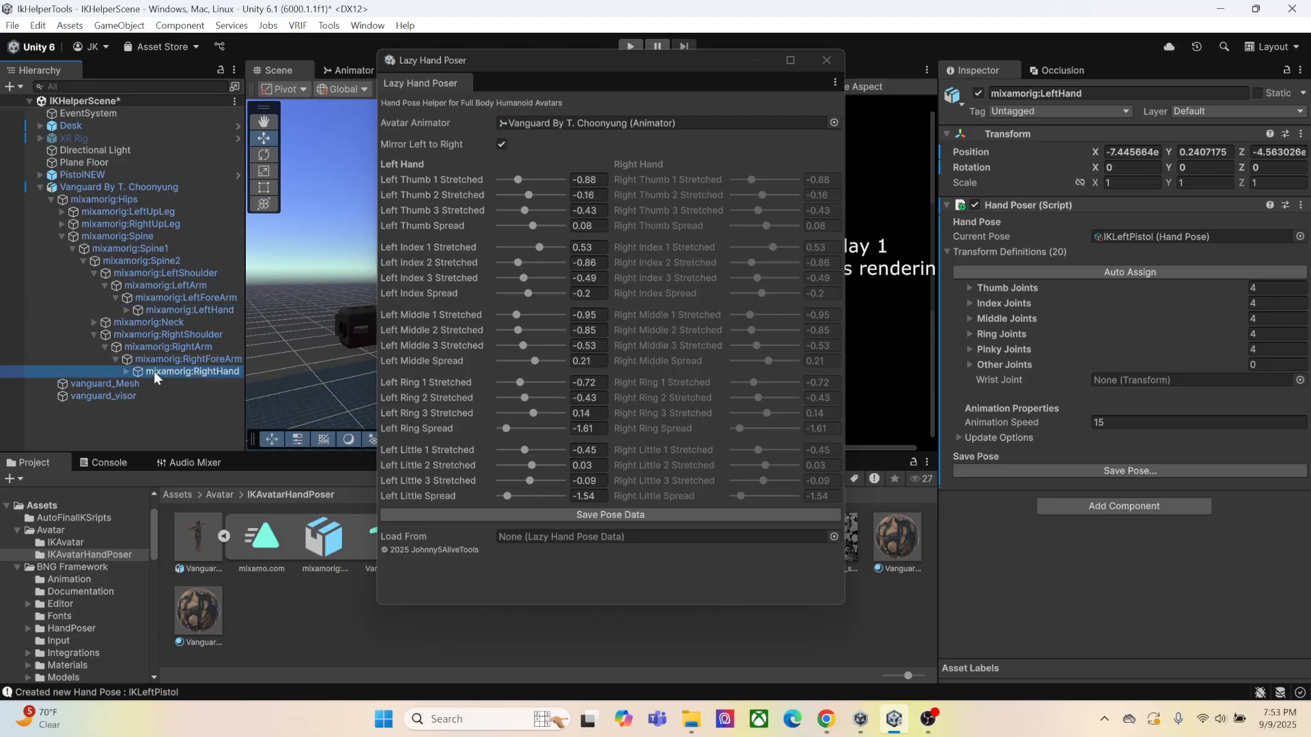
left_click(1124, 214)
left_click(1130, 295)
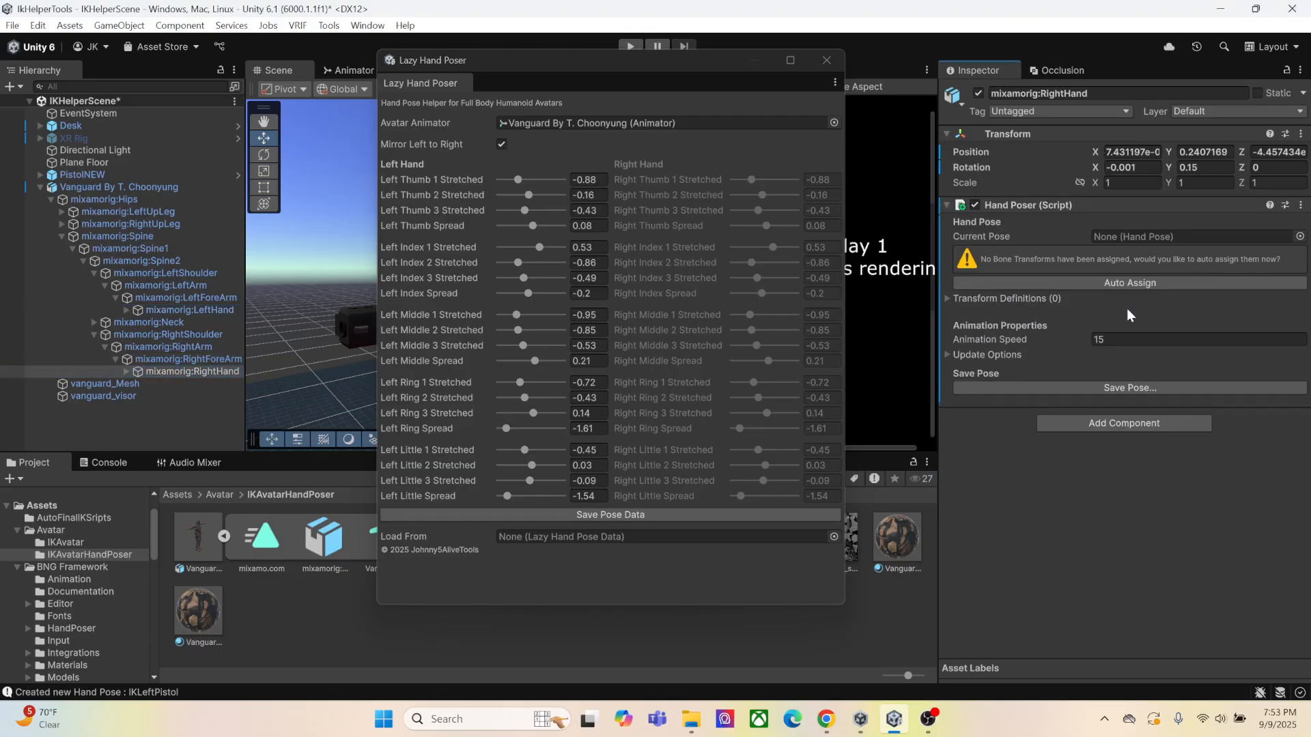
left_click(1125, 285)
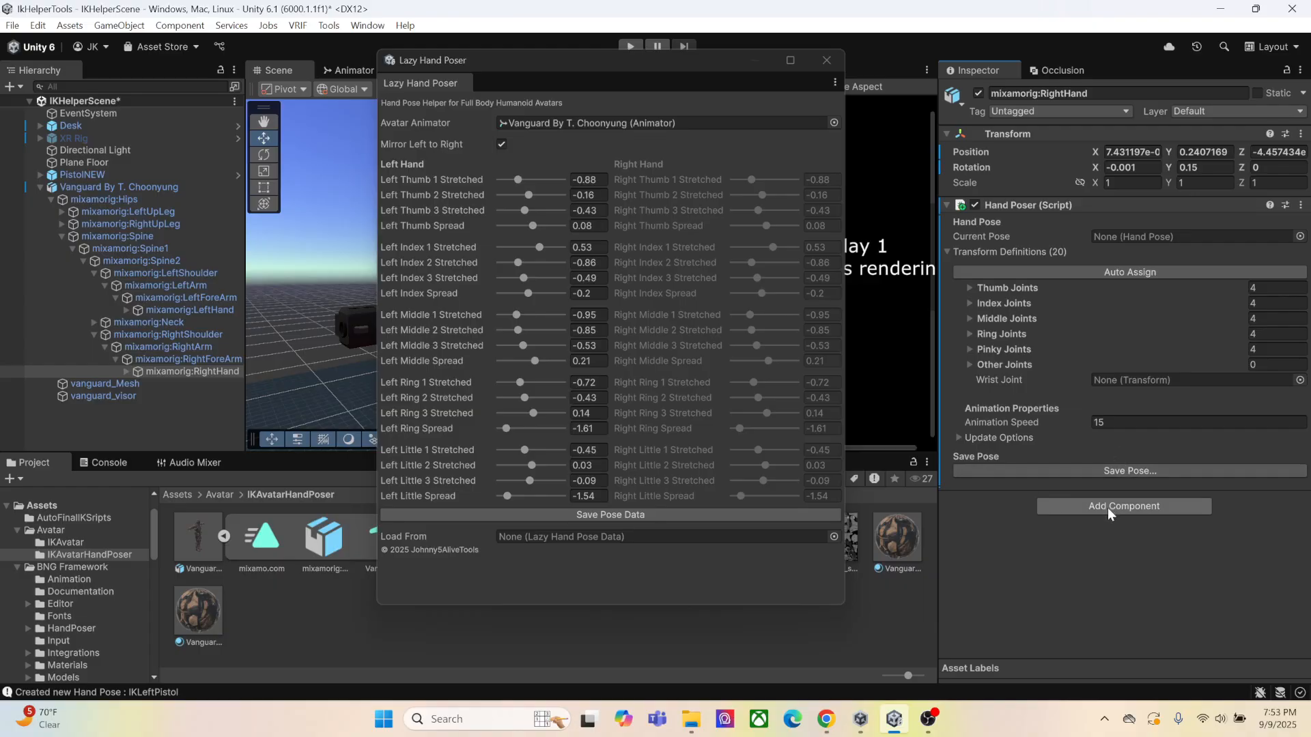
Save the right hand's mirrored pose from its Hand Poser as IKRightPistol
left_click(1126, 473)
left_click(984, 566)
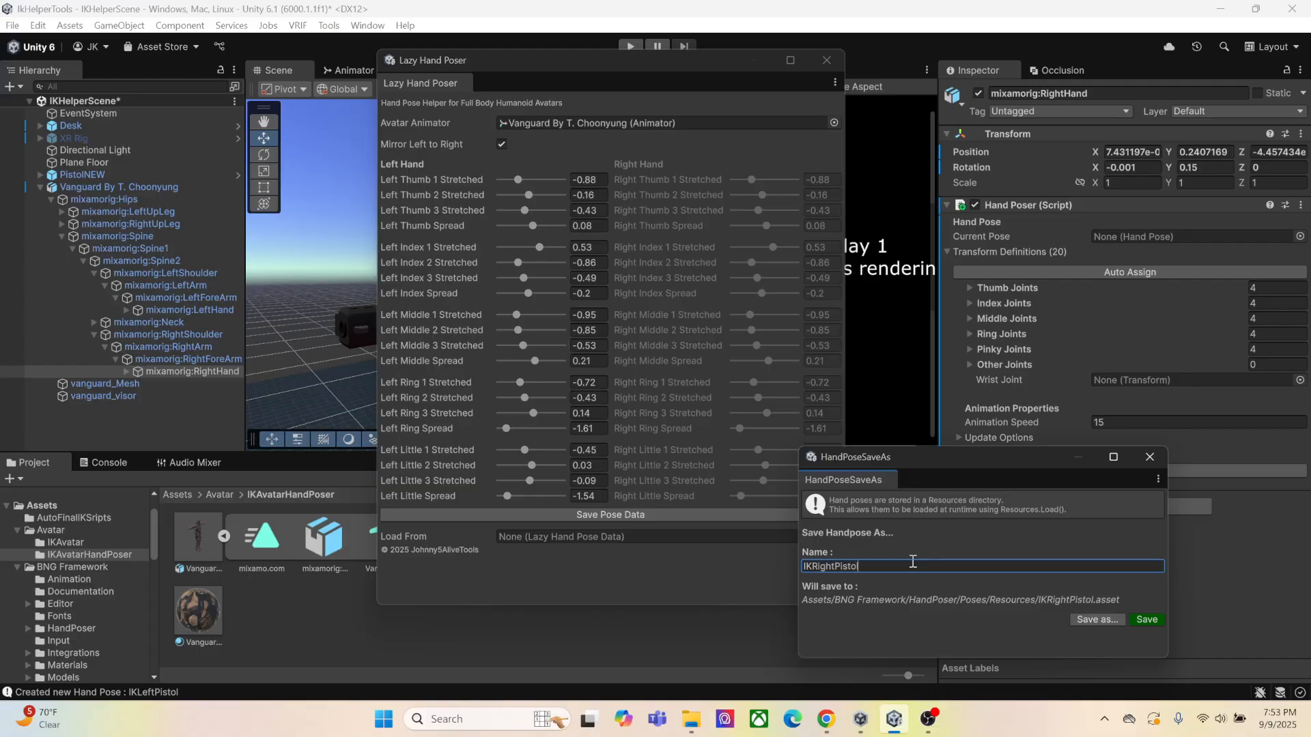
left_click(1147, 620)
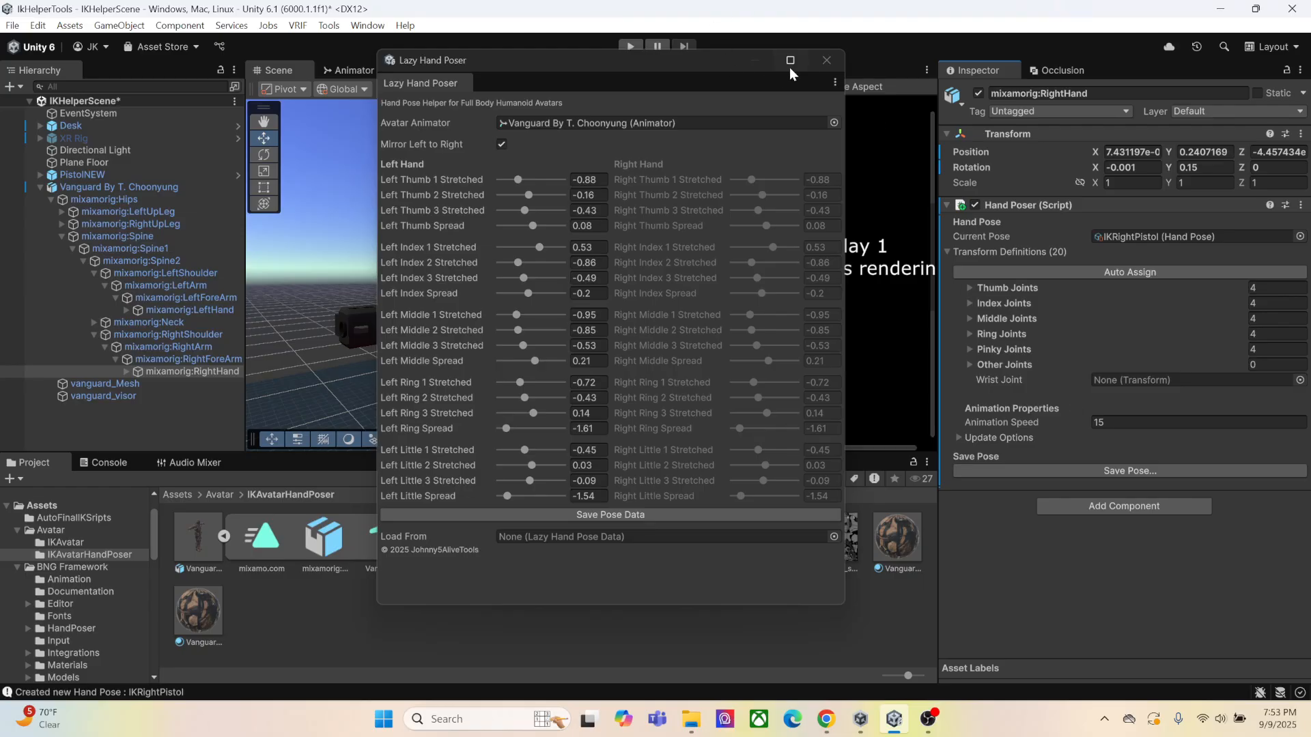
Close Lazy Hand Poser, deactivate the posed Vanguard model and collapse its hierarchy
left_click(809, 79)
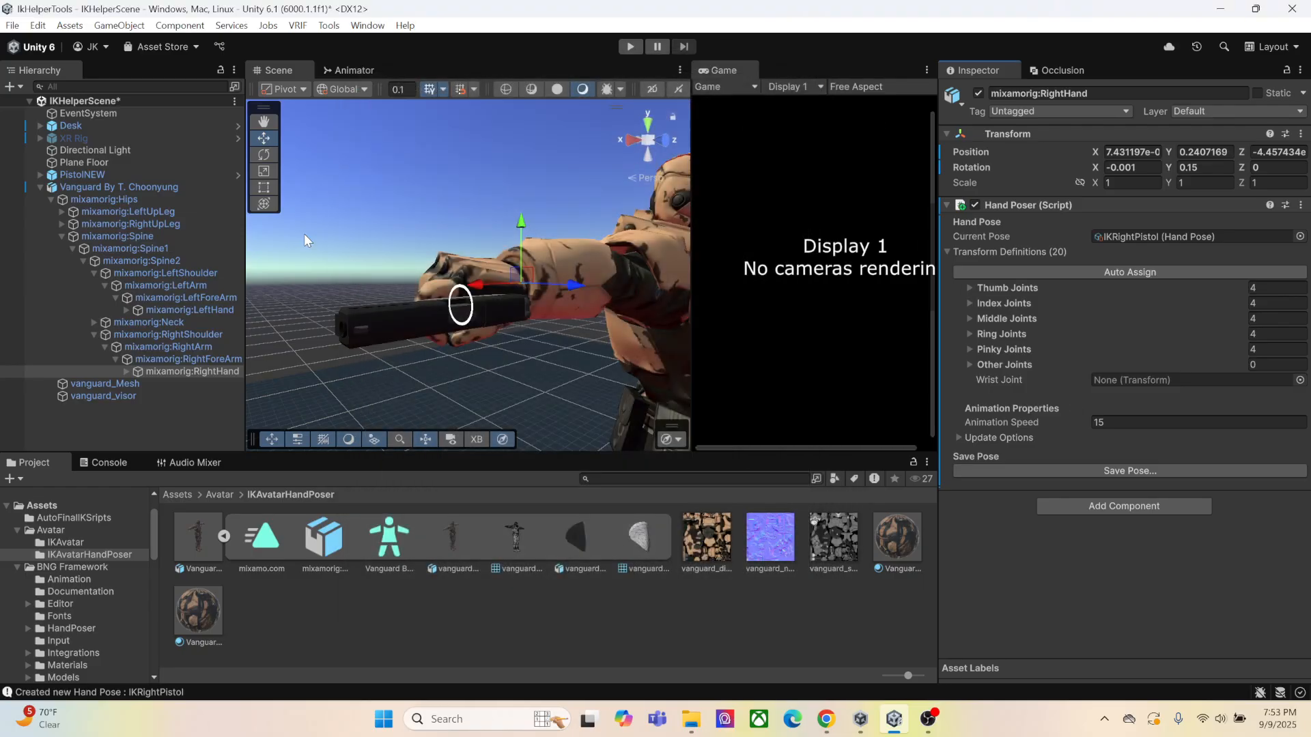
left_click(94, 190)
left_click(978, 94)
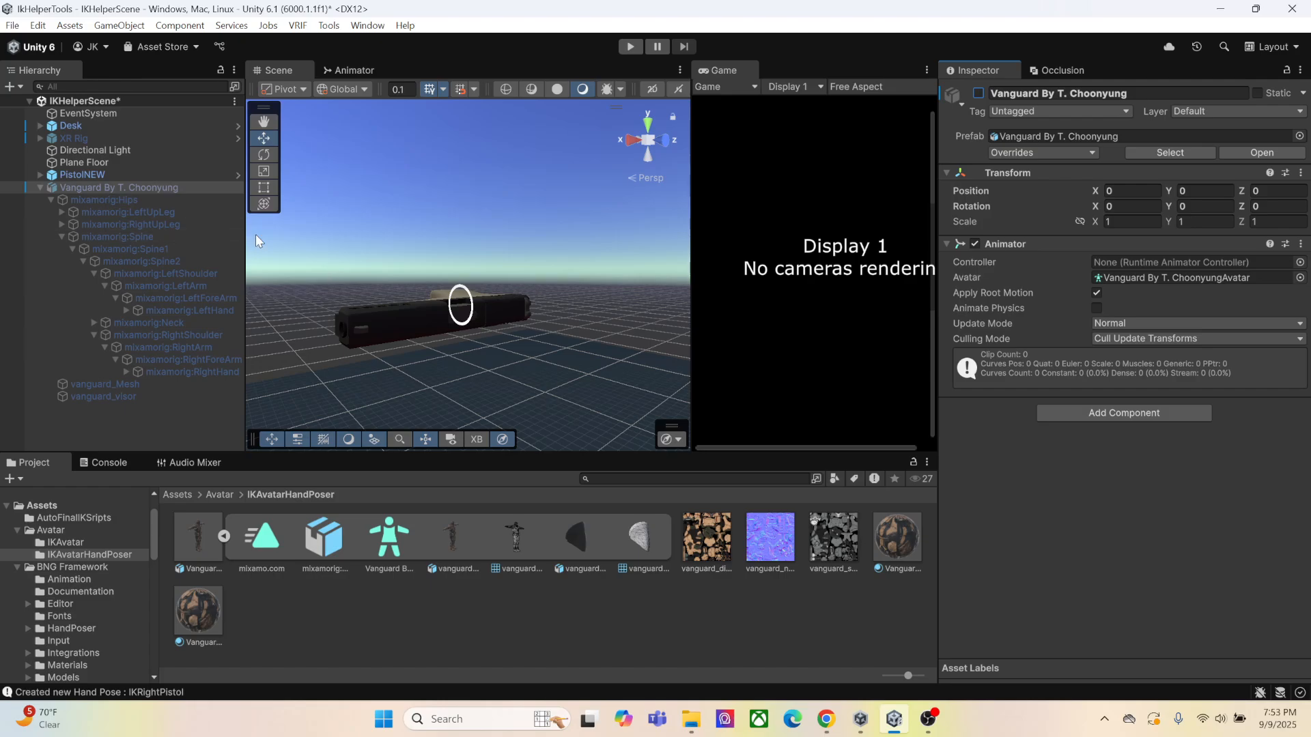
left_click(41, 189)
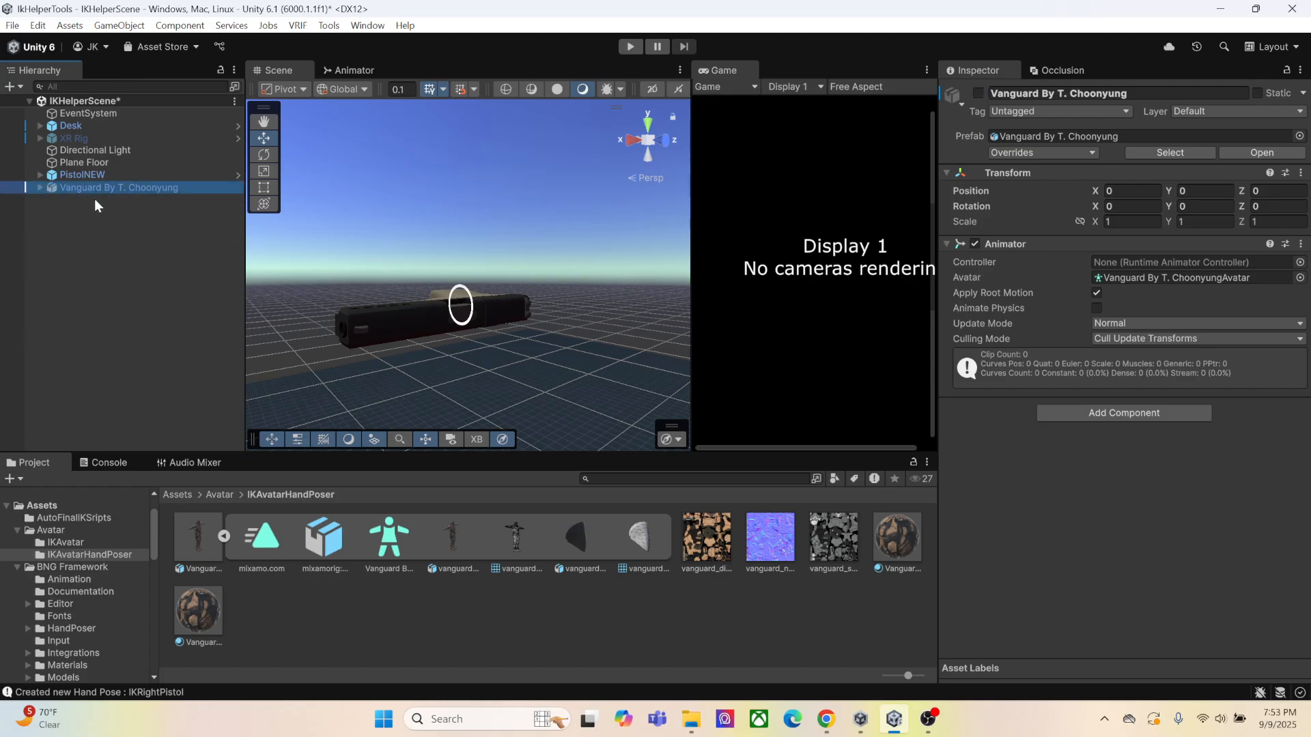
Set PistolNEW's position to 0 on X, Y and Z
left_click(149, 174)
left_click(1130, 191)
type("0")
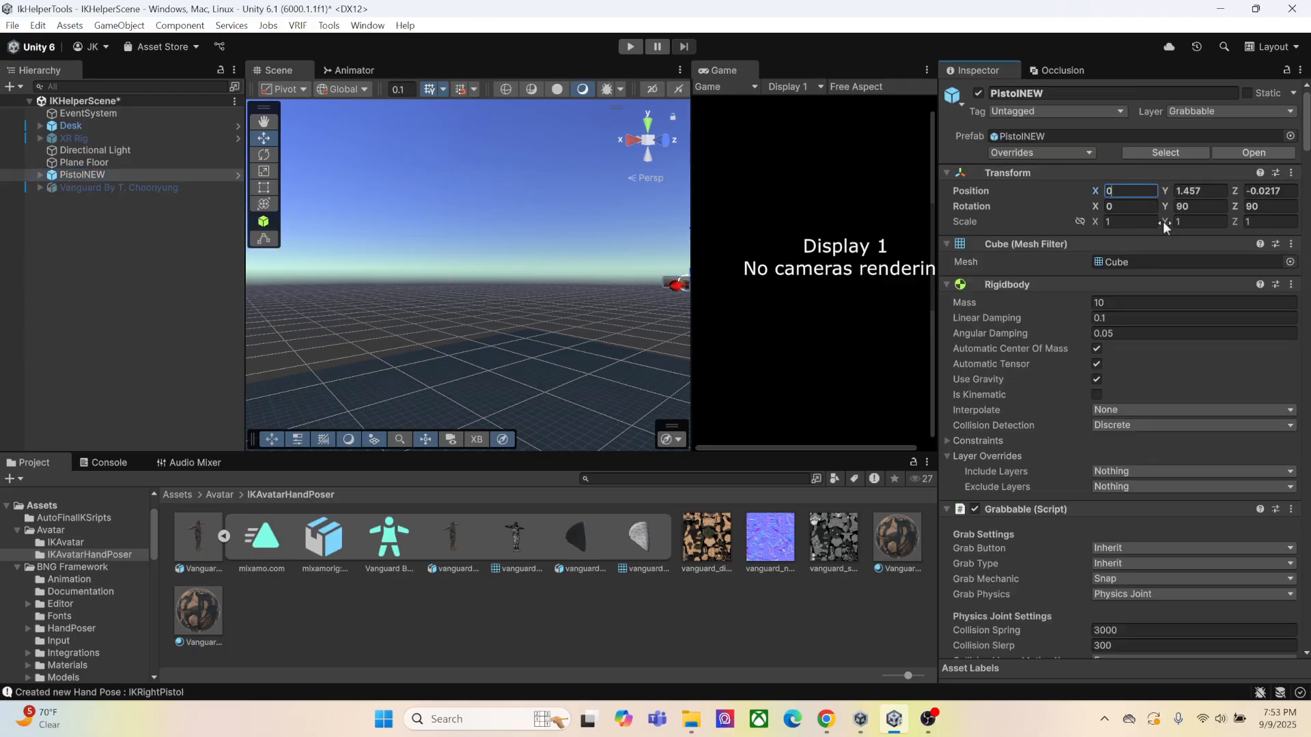
left_click(1193, 191)
type("0")
left_click(1266, 191)
Set PistolNEW's Y and Z rotation to 0
right_click_drag(566, 273, 577, 325)
middle_click_drag(577, 325, 596, 213)
right_click_drag(564, 281, 592, 252)
left_click(1200, 207)
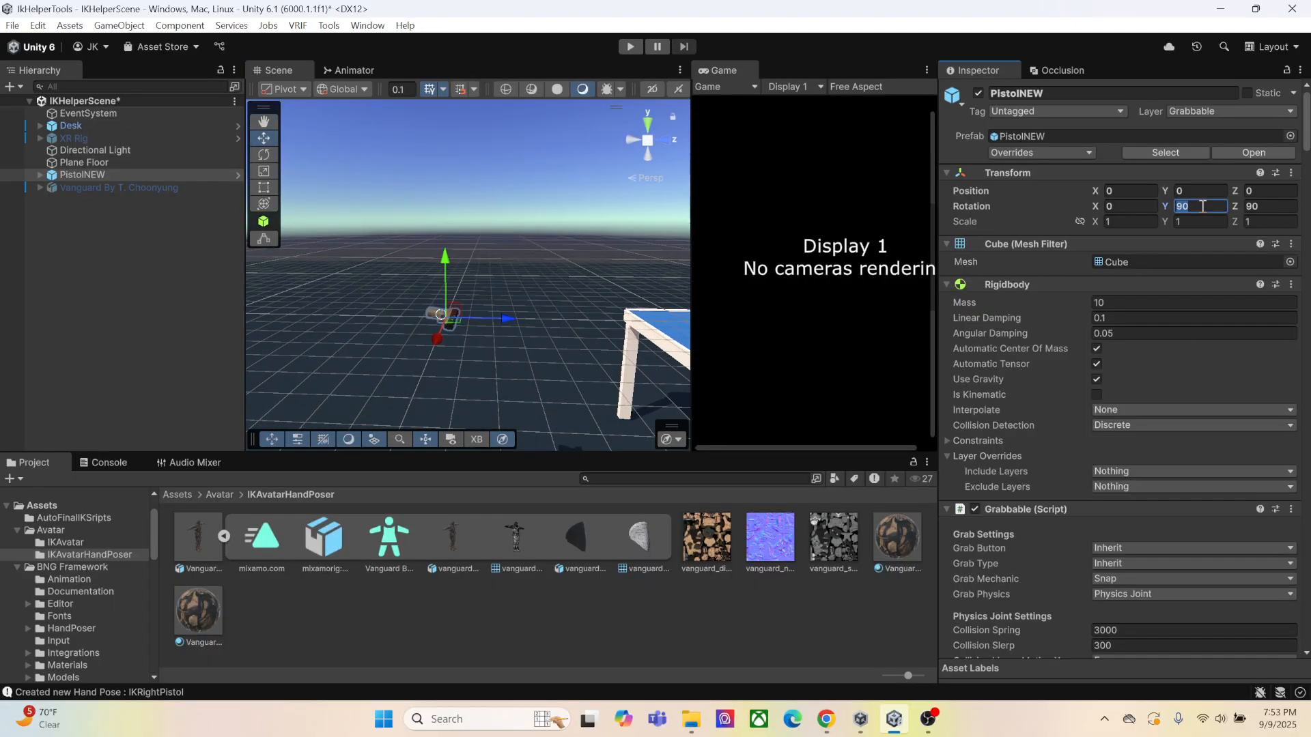
type("0")
left_click(1286, 206)
type("0")
Move PistolNEW along Z to about 1.298 so it sits over the desk, and reactivate the XR Rig
left_click_drag(505, 318, 738, 307)
middle_click_drag(631, 357, 438, 356)
left_click_drag(548, 327, 620, 325)
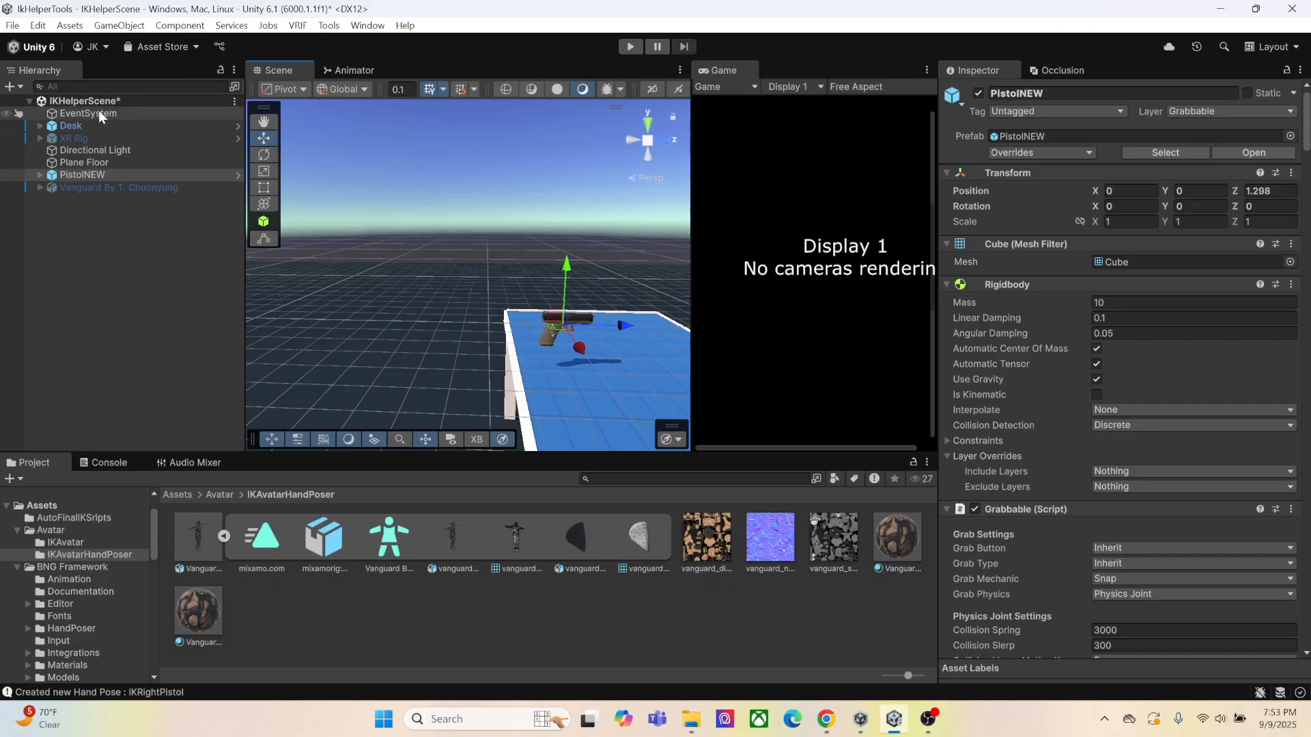
left_click(74, 138)
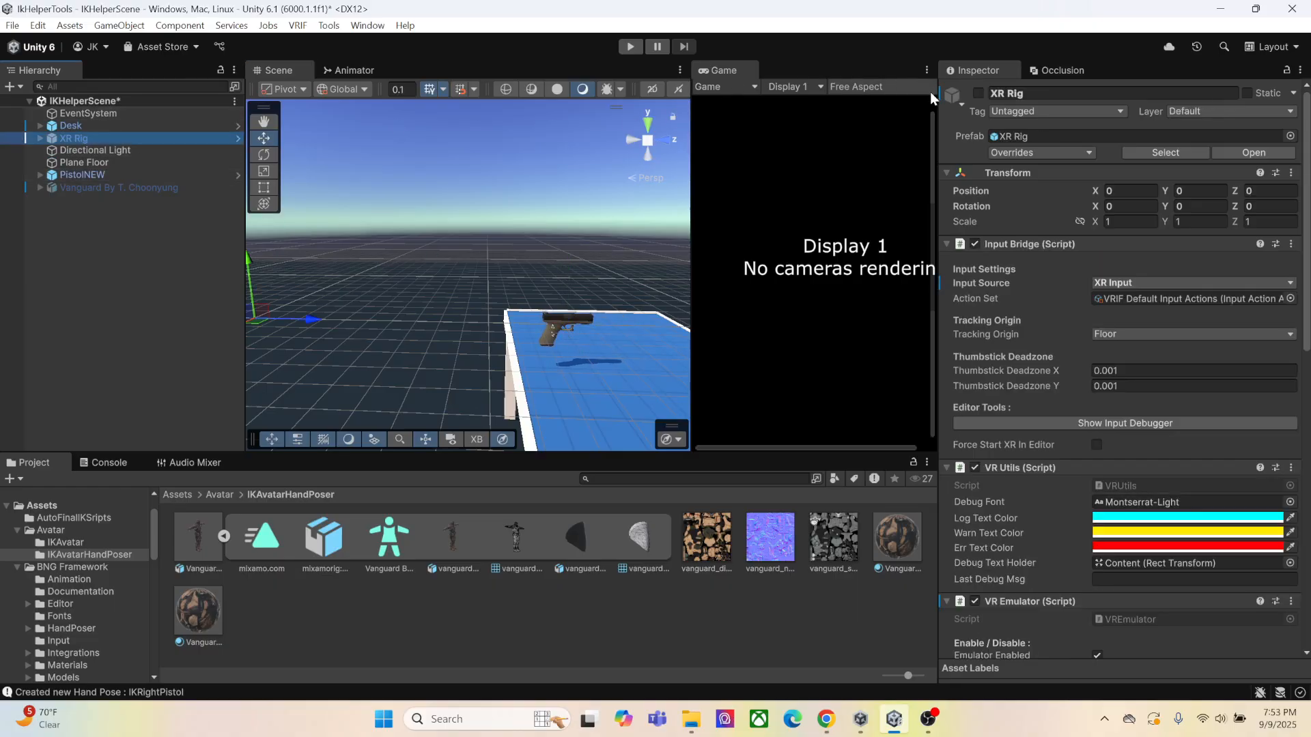
left_click(979, 93)
Set the Hand Pose Type of PistolNEW's GripTransformRight to Hand Pose and assign the IKRightPistol pose
left_click(101, 174)
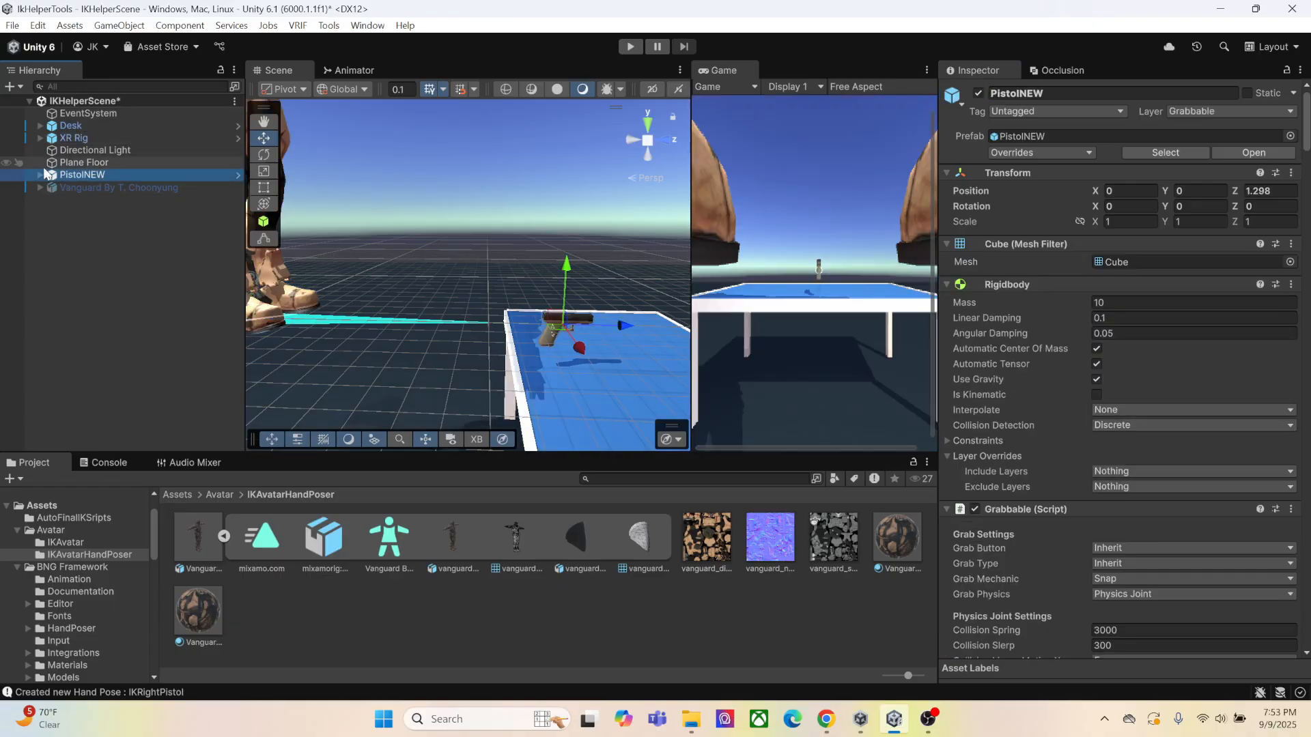
left_click(42, 175)
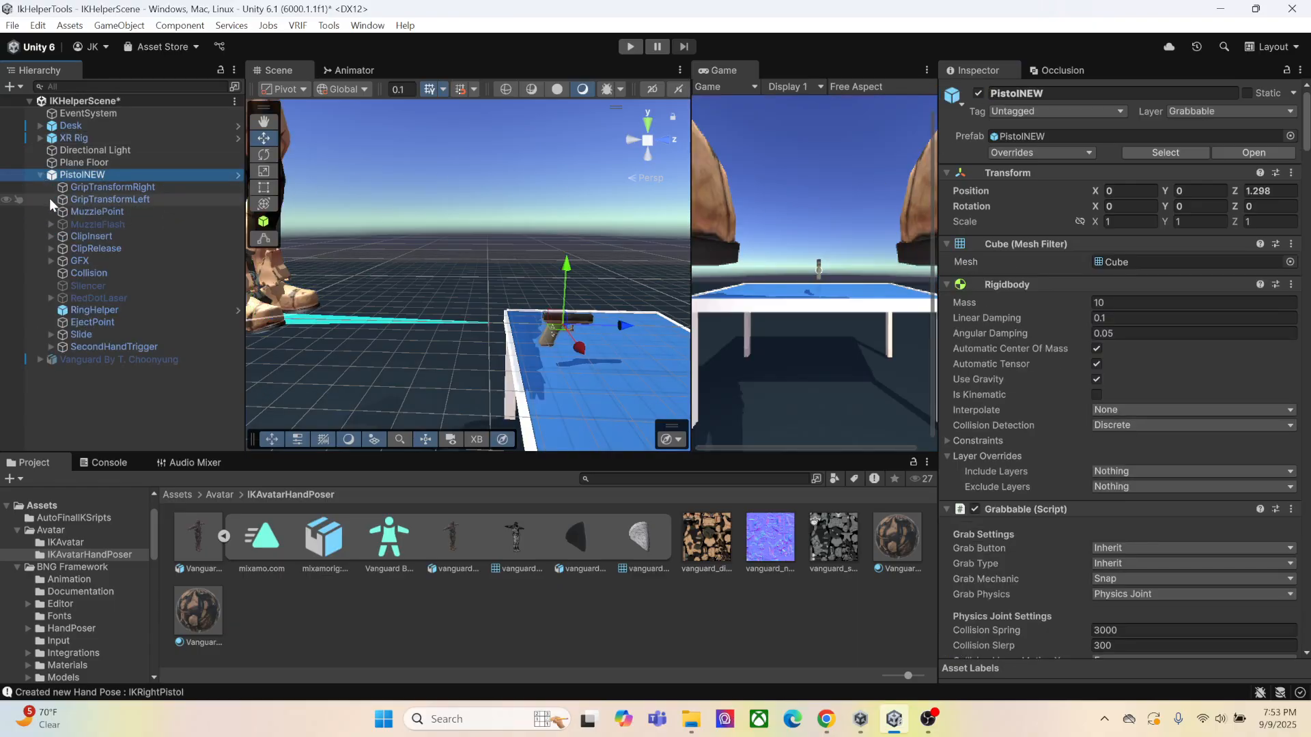
left_click(108, 187)
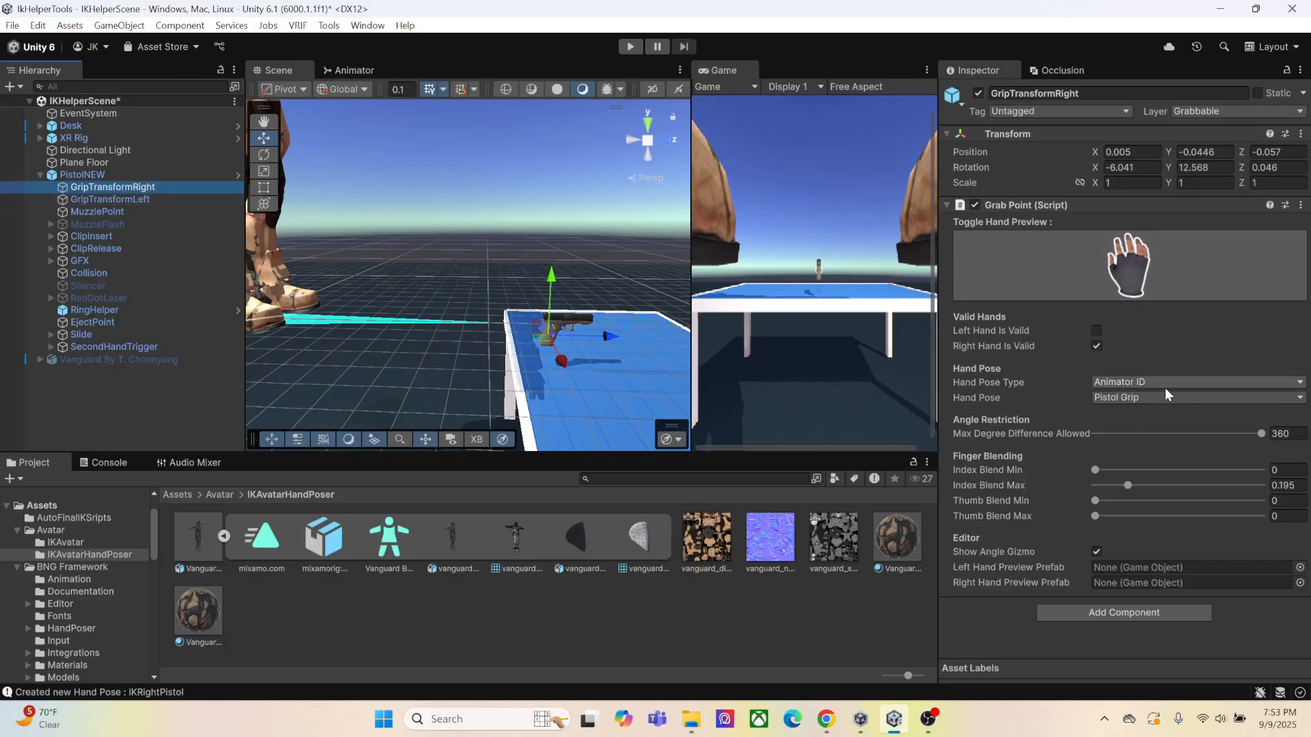
left_click(1121, 384)
left_click(1127, 418)
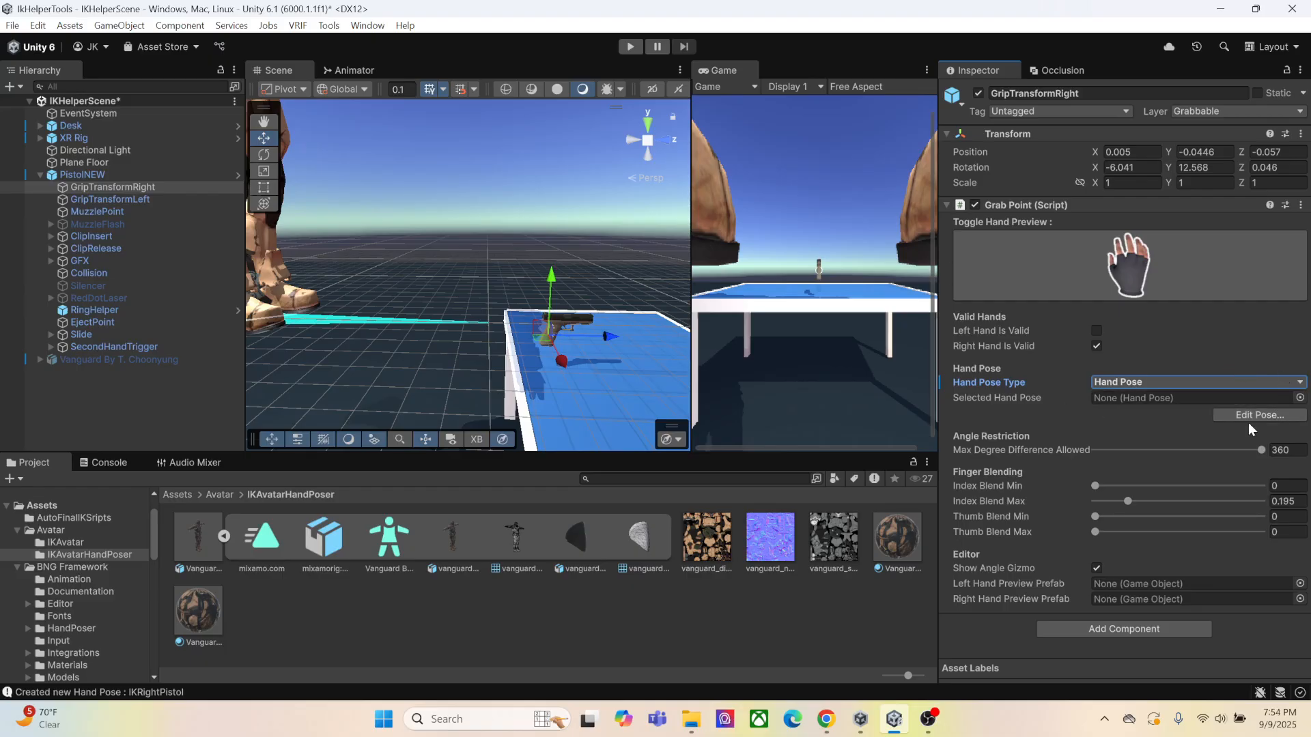
left_click(1299, 398)
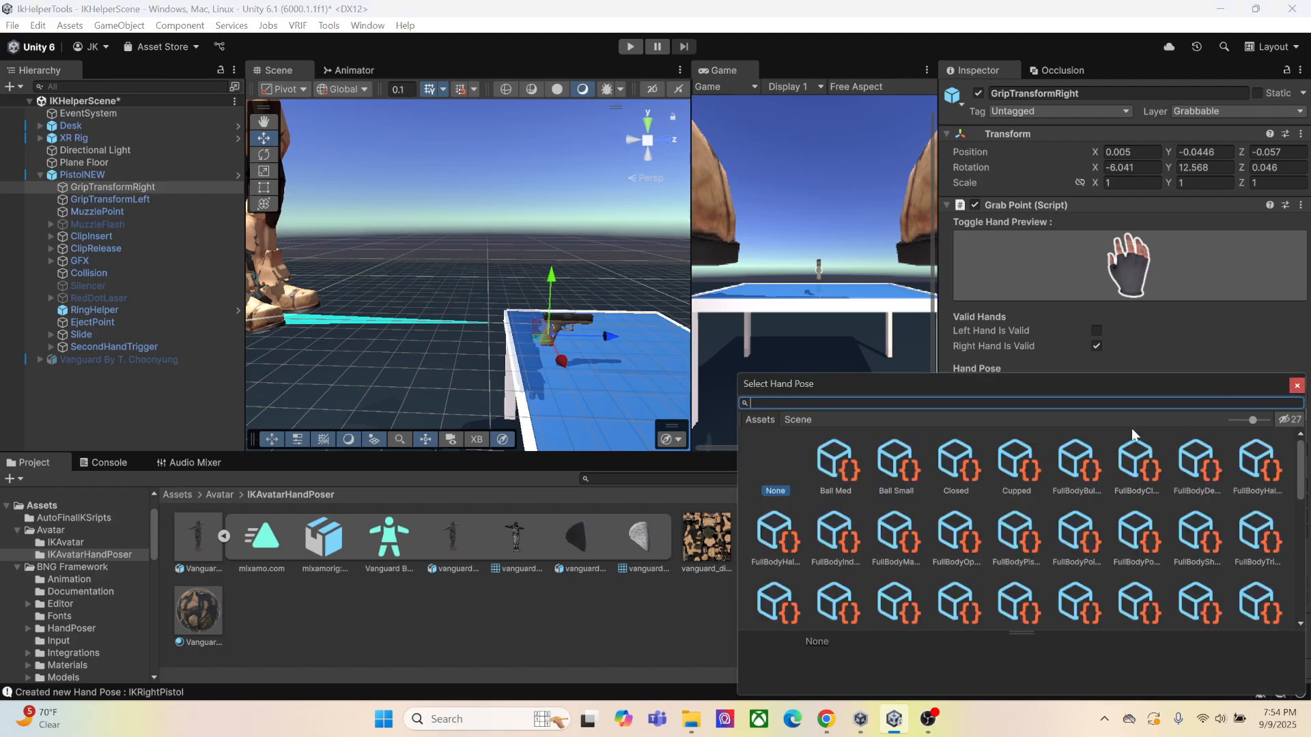
scroll(923, 519, "down", 3)
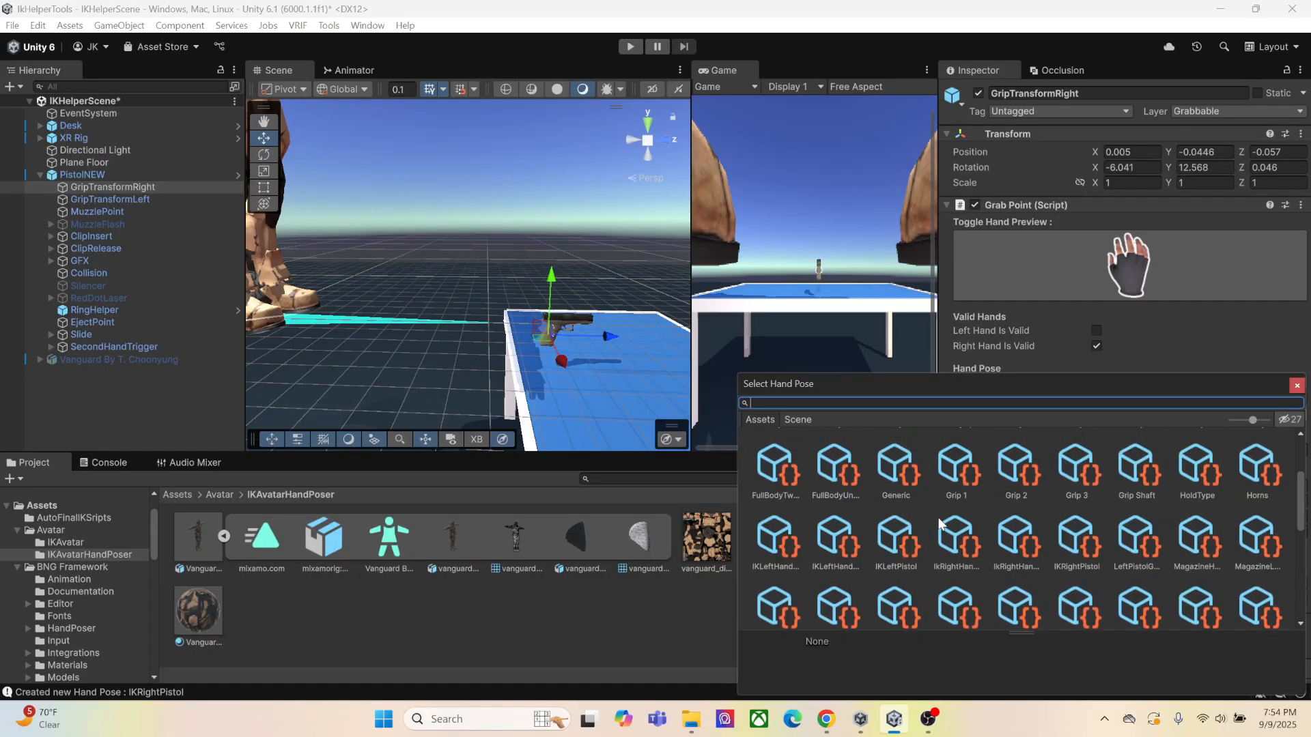
left_click(906, 549)
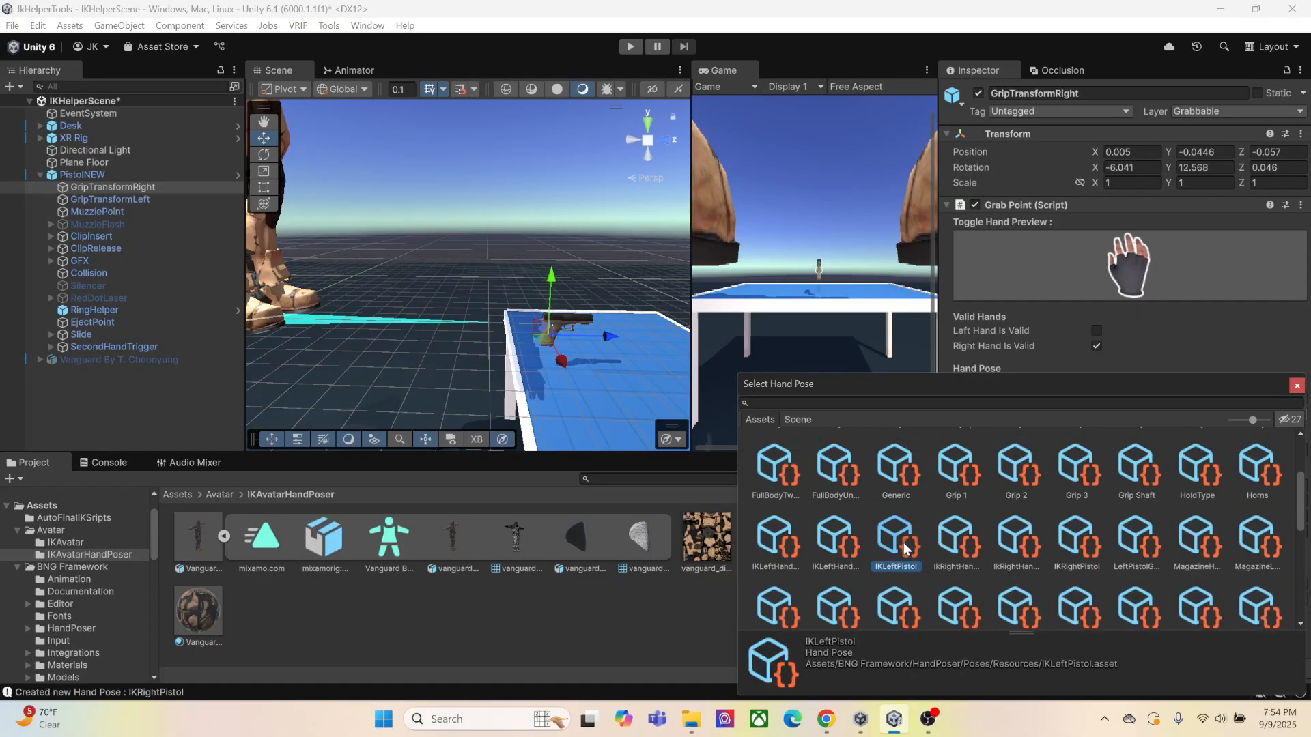
left_click(959, 547)
double_click(1069, 546)
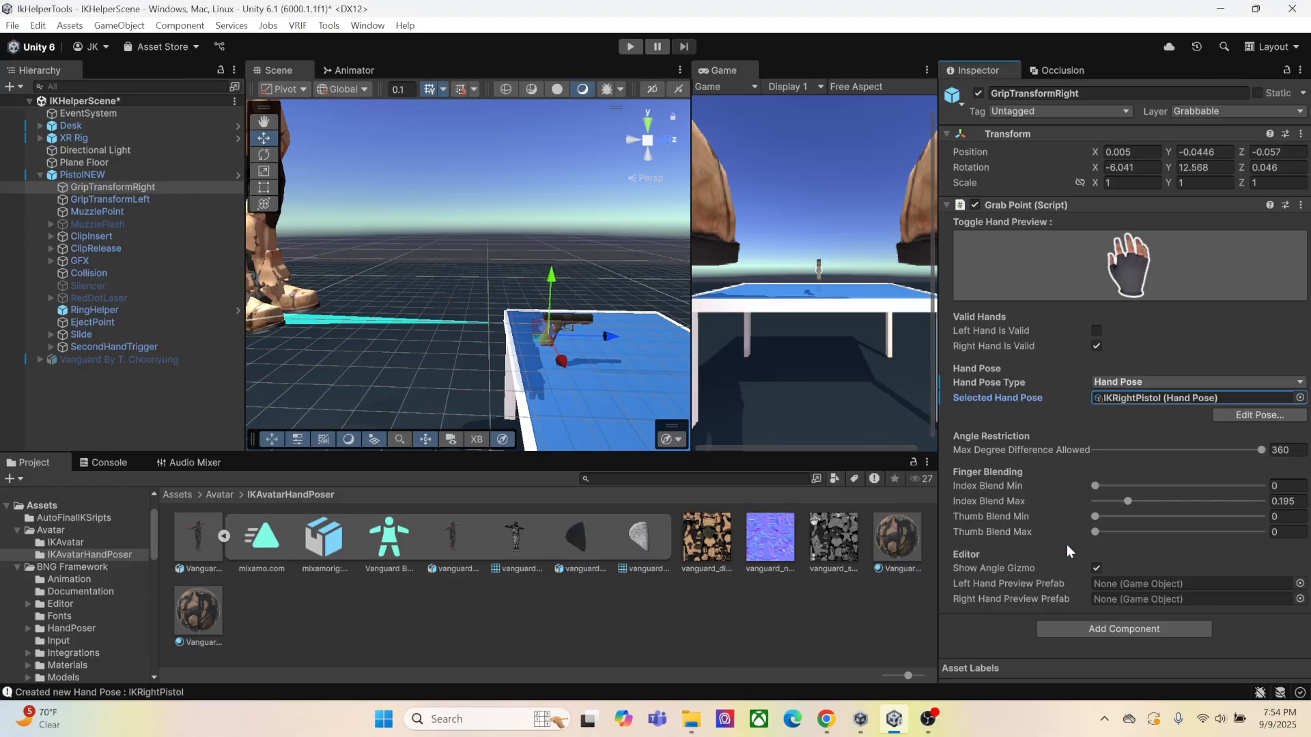
Assign the IKLeftPistol pose as the Selected Hand Pose of PistolNEW's GripTransformLeft
left_click(98, 202)
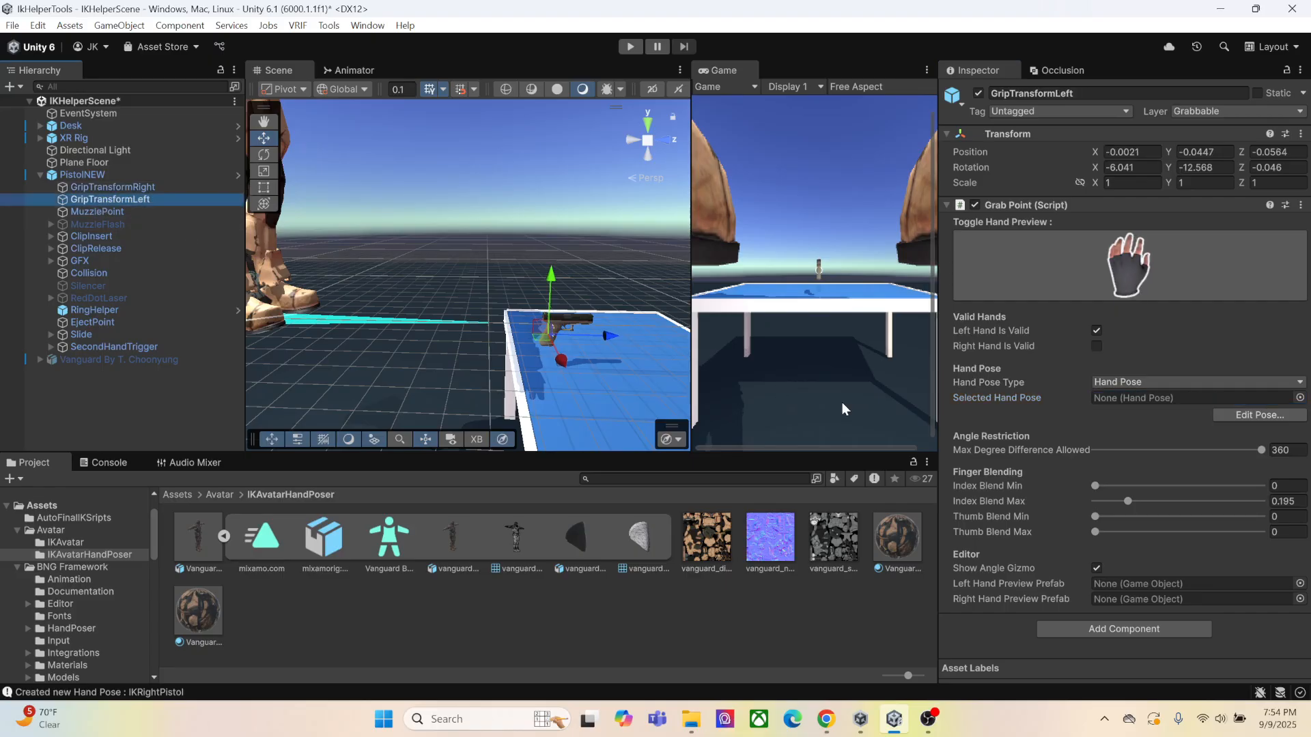
left_click(1299, 398)
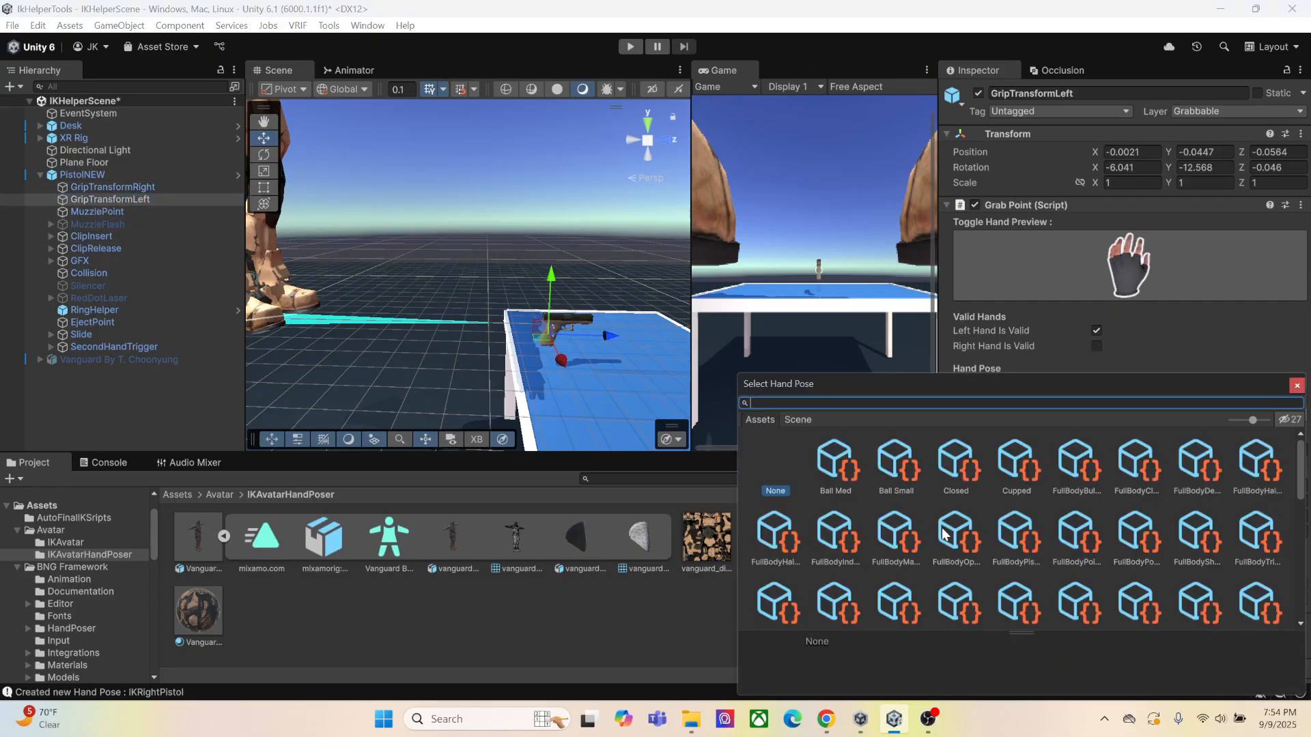
scroll(944, 533, "down", 5)
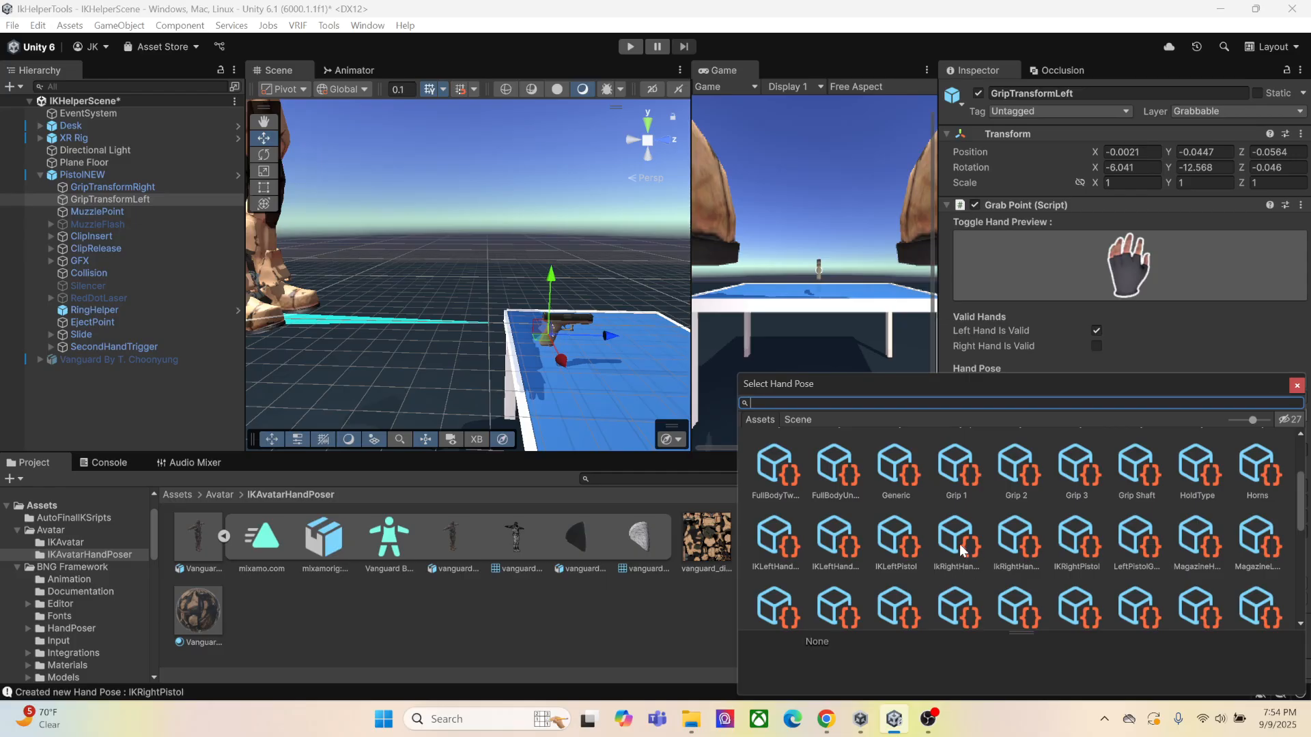
double_click(892, 549)
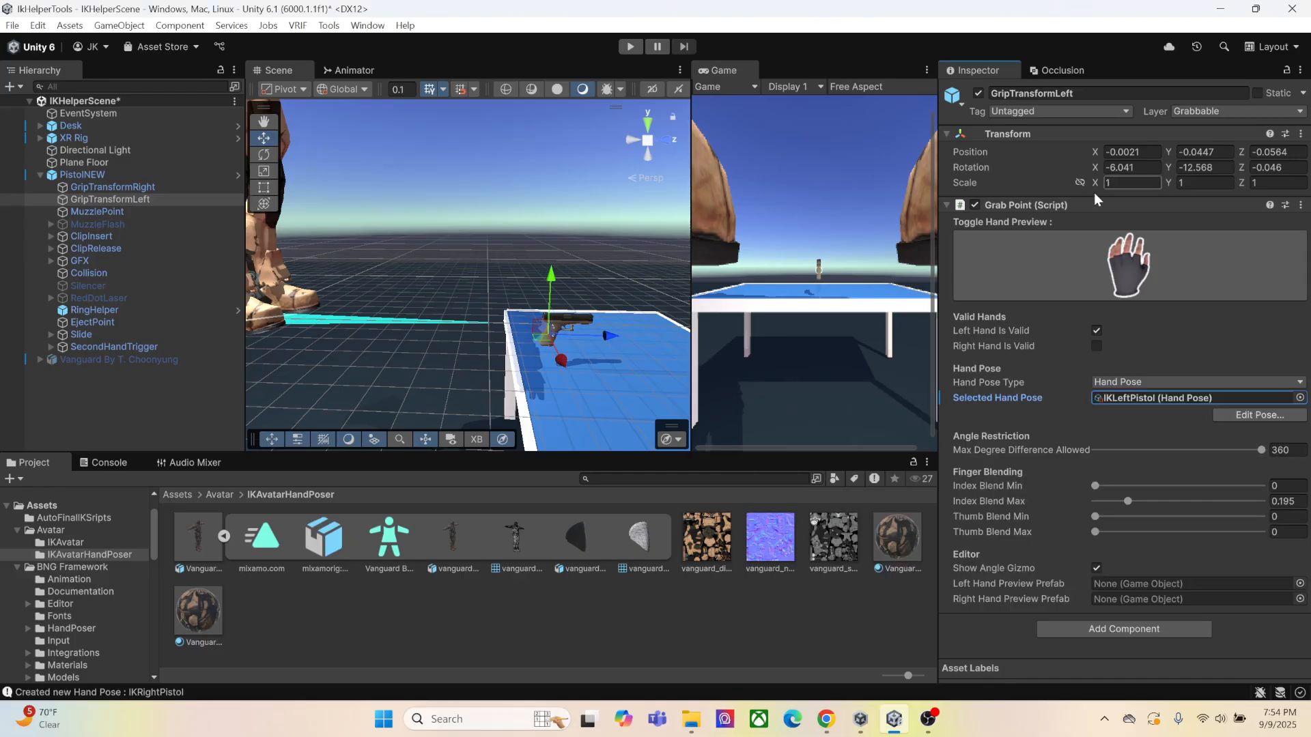
Set the Grab Type of PistolNEW's Grabbable script to Toggle
left_click(132, 174)
scroll(1037, 372, "down", 5)
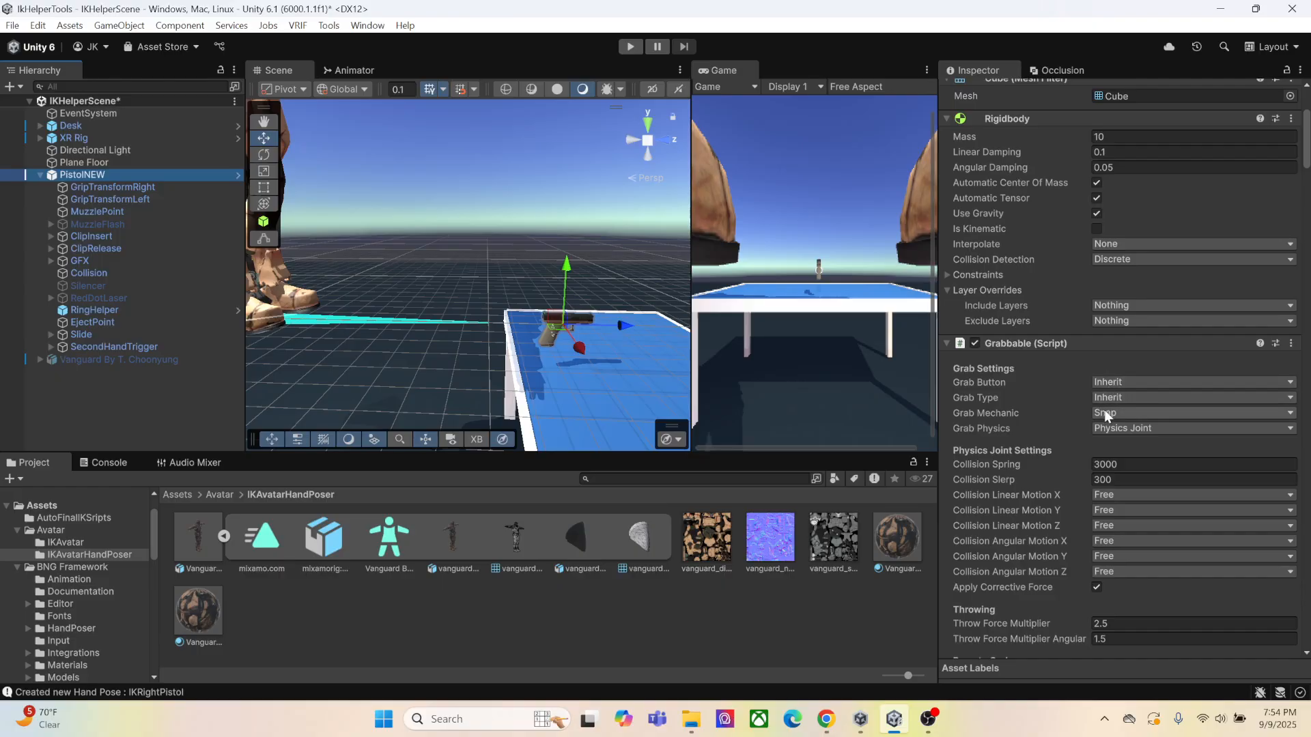
left_click(1118, 398)
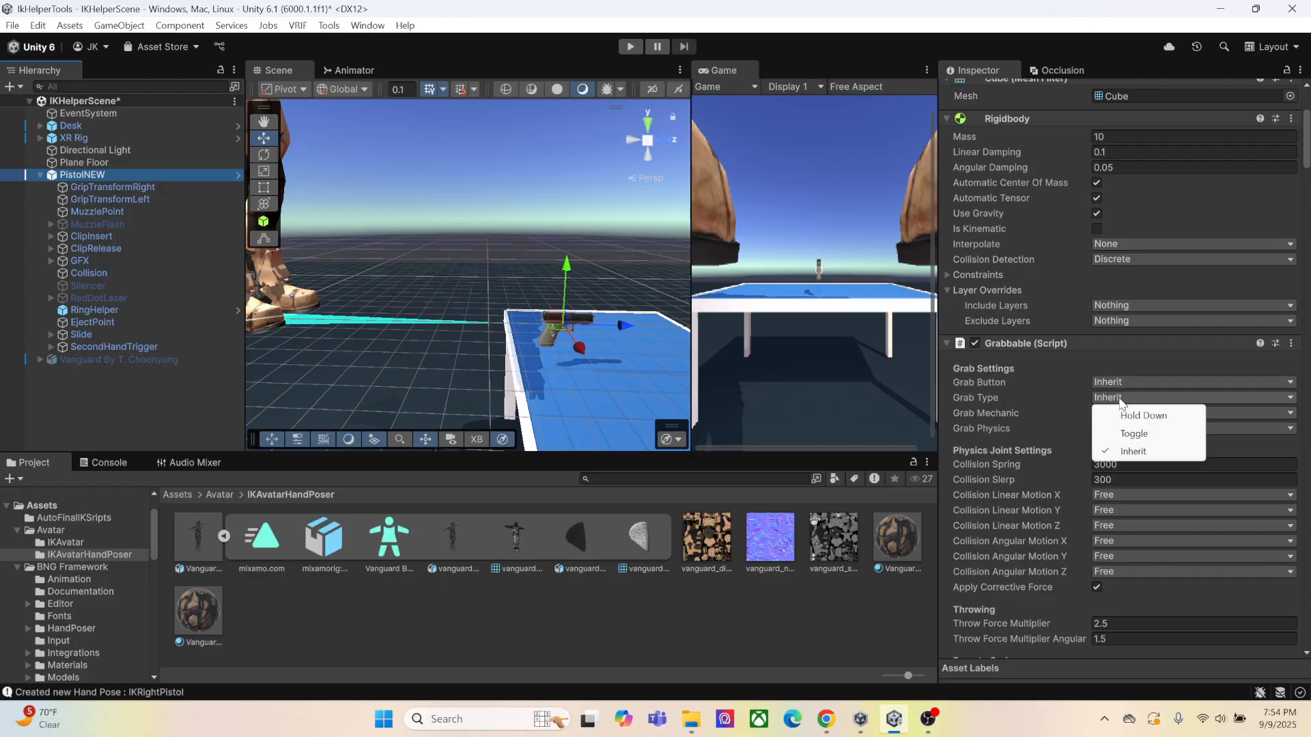
left_click(1120, 436)
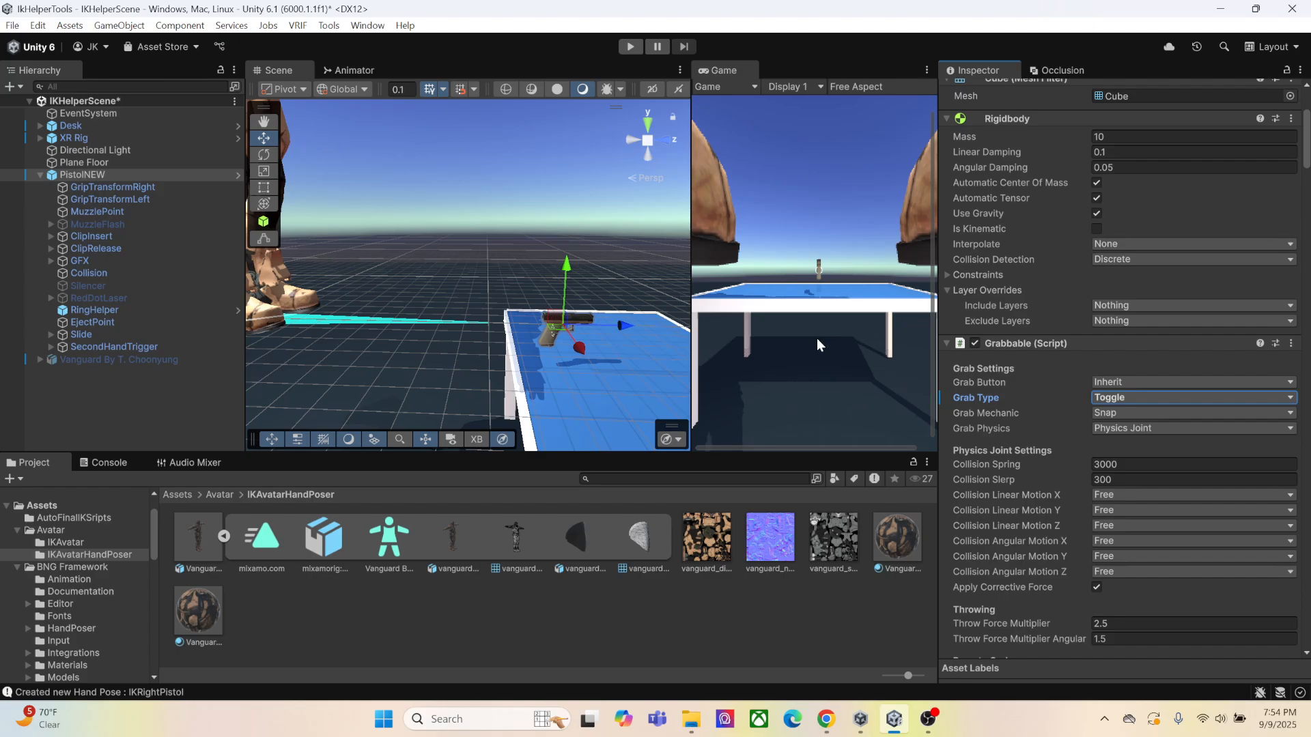
Enter Play mode, offset IKHeadTarget to about X -0.004, Y -0.075, Z -0.079, and look down at the desk from the player's view
left_click(630, 47)
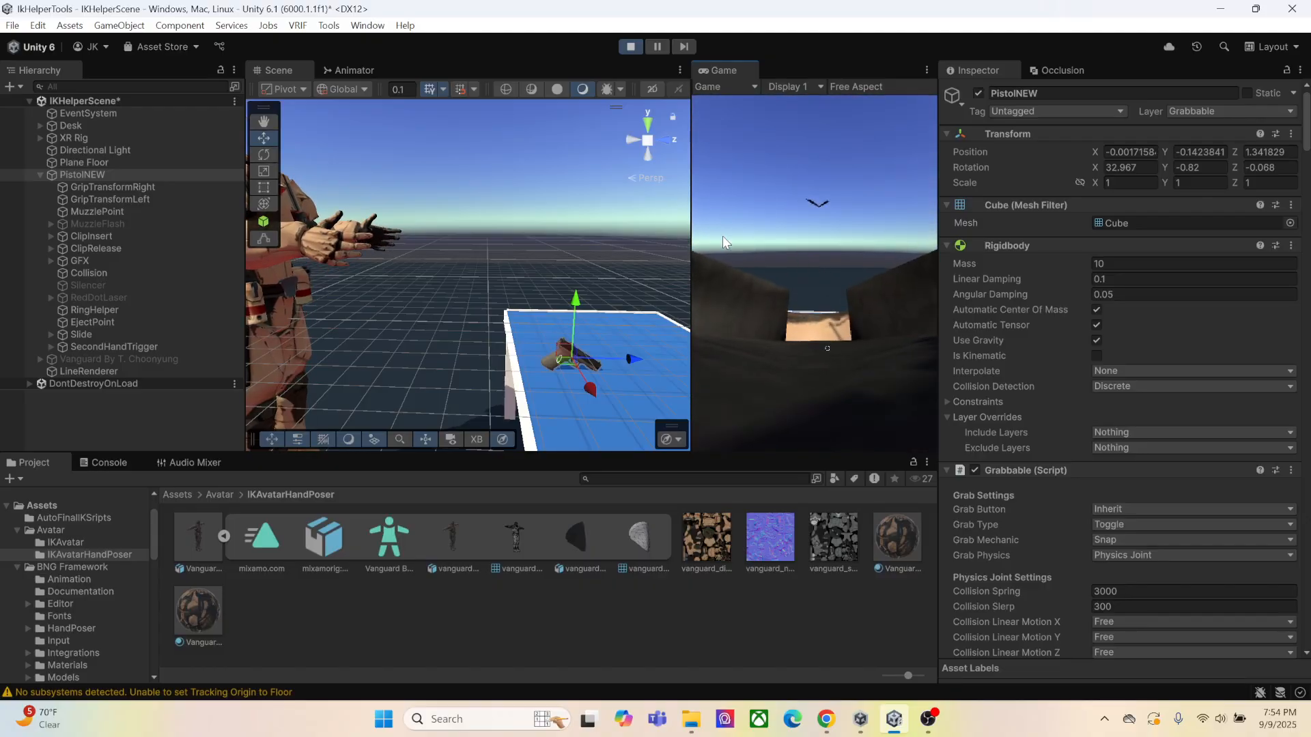
left_click(71, 138)
left_click(40, 139)
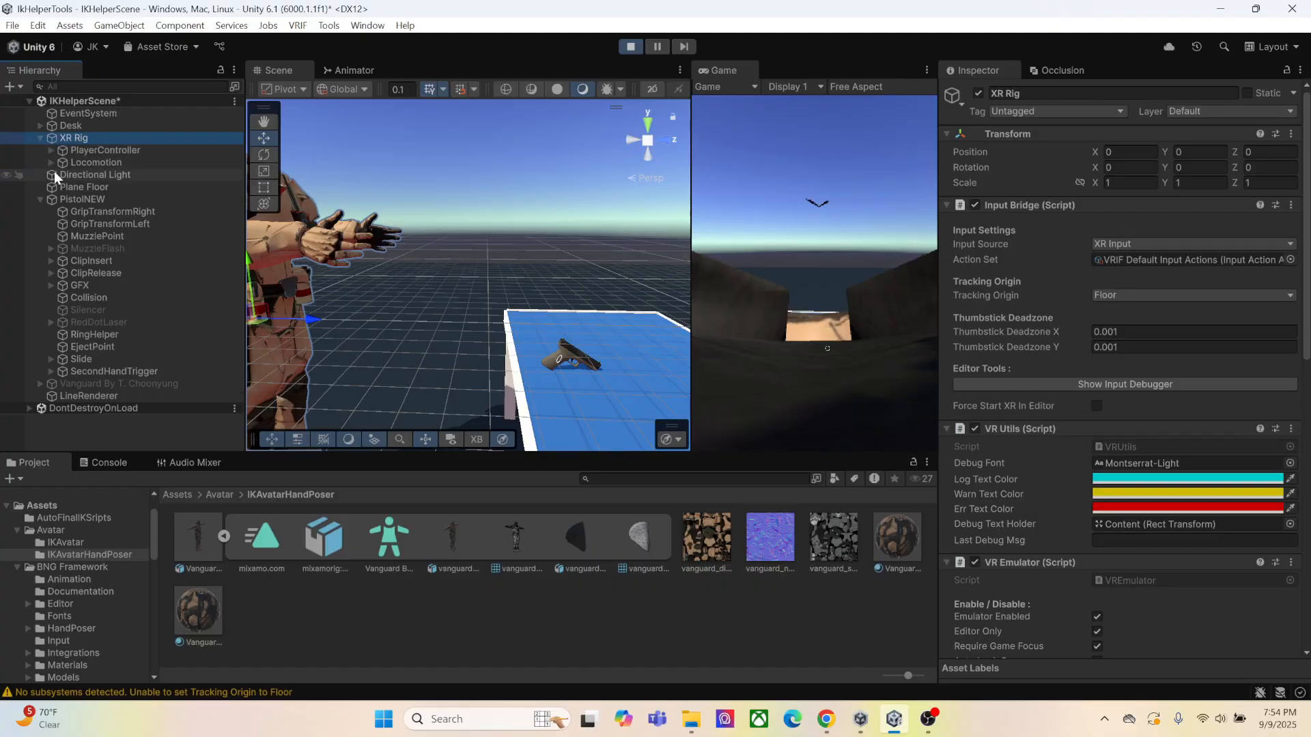
left_click(144, 199)
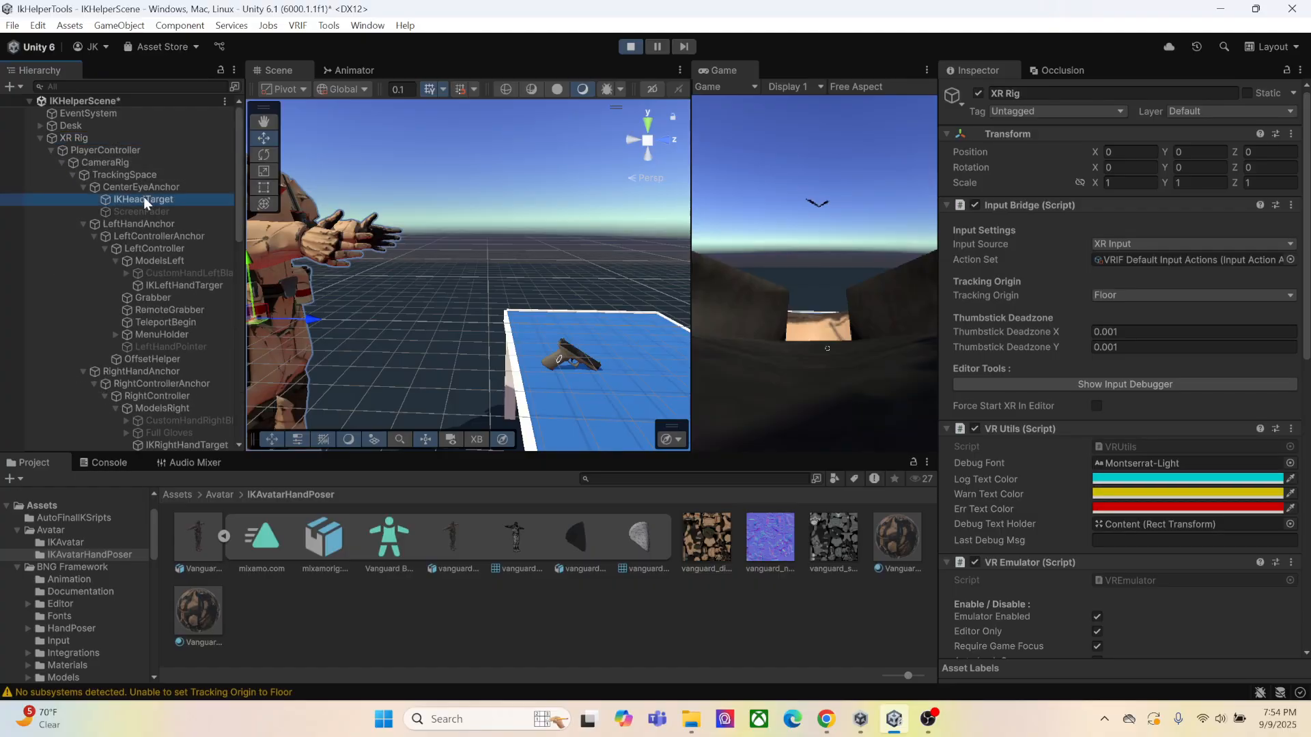
key("f")
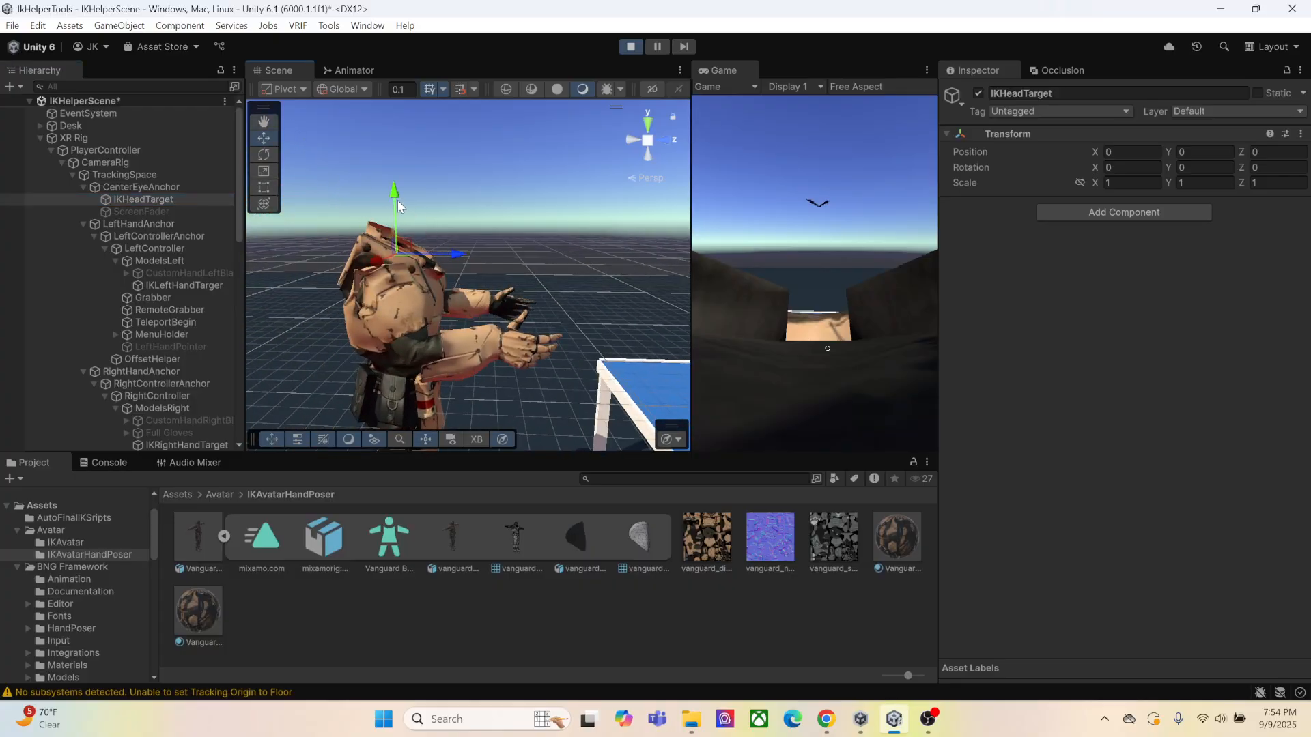
left_click_drag(452, 271, 430, 272)
key("w")
right_click_drag(900, 335, 899, 386)
right_click_drag(815, 273, 824, 270)
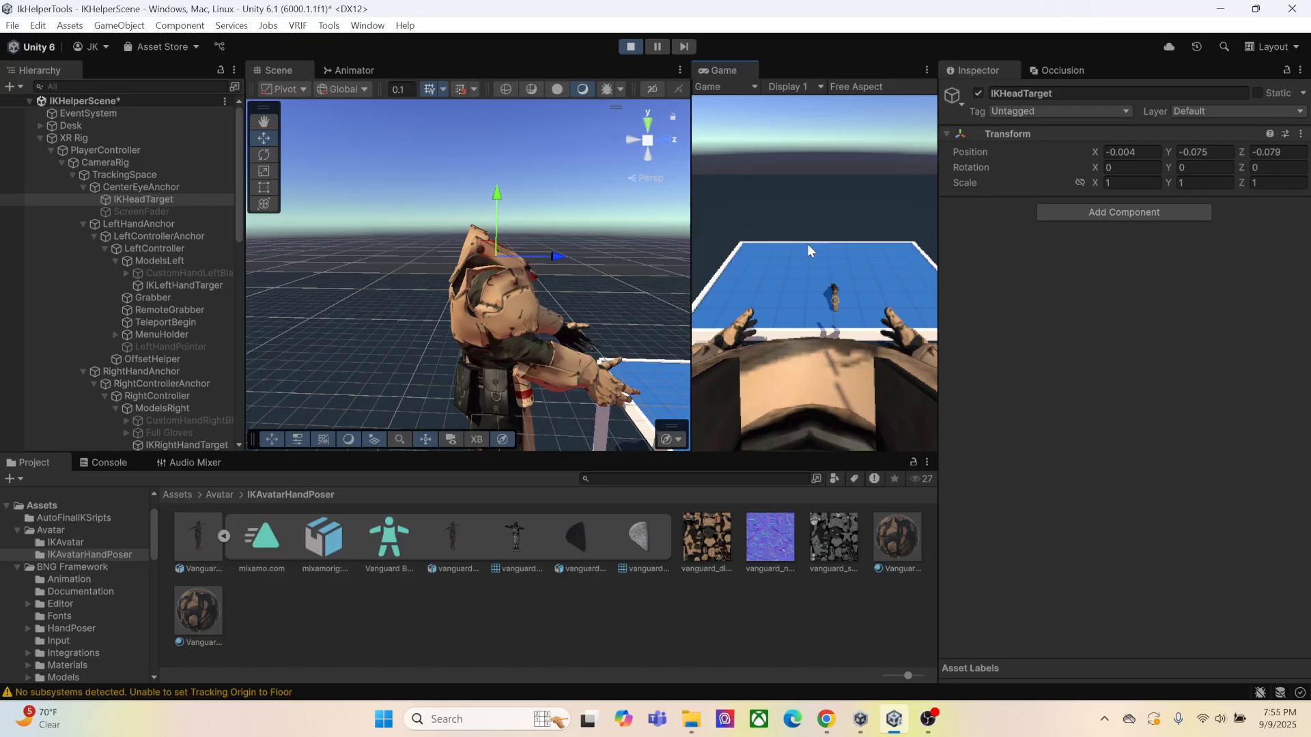
Grab the pistol with the avatar's right hand and examine how the fingers fit around the grip from several angles
key("e")
right_click_drag(617, 335, 609, 290)
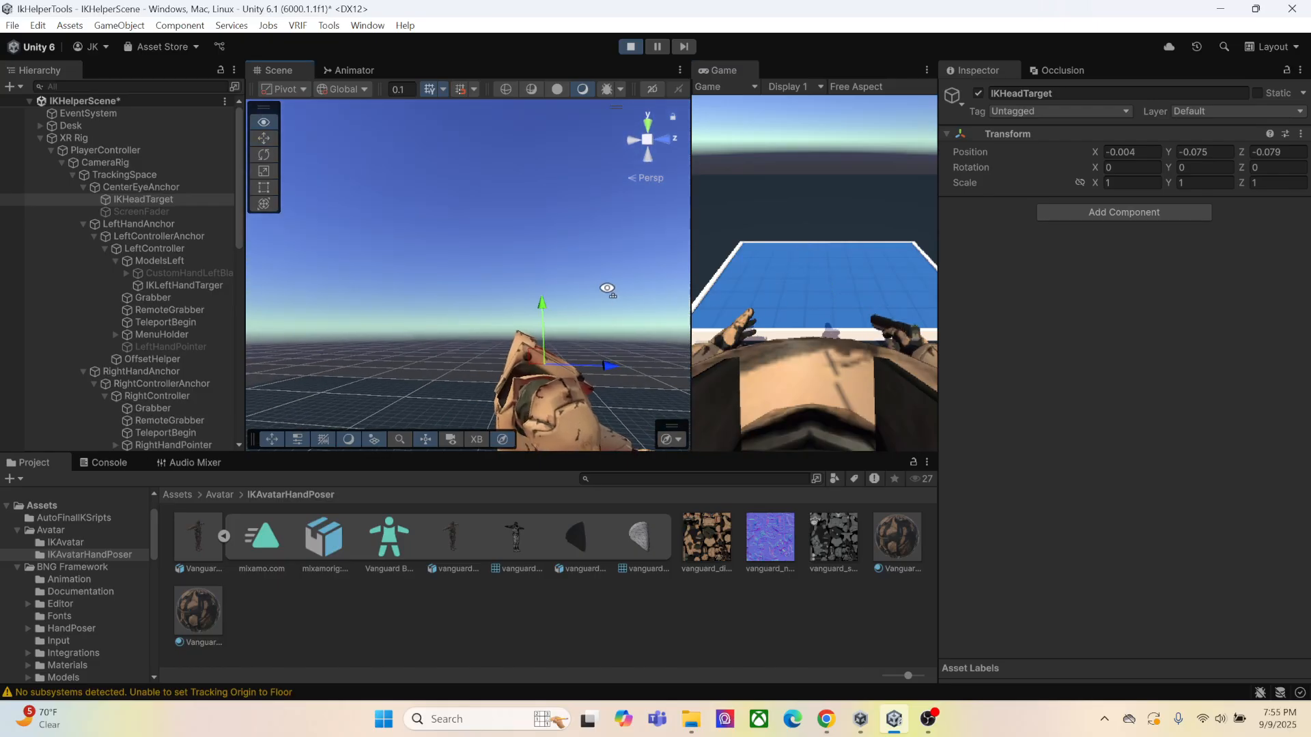
middle_click_drag(608, 289, 472, 217)
scroll(472, 218, "up", 8)
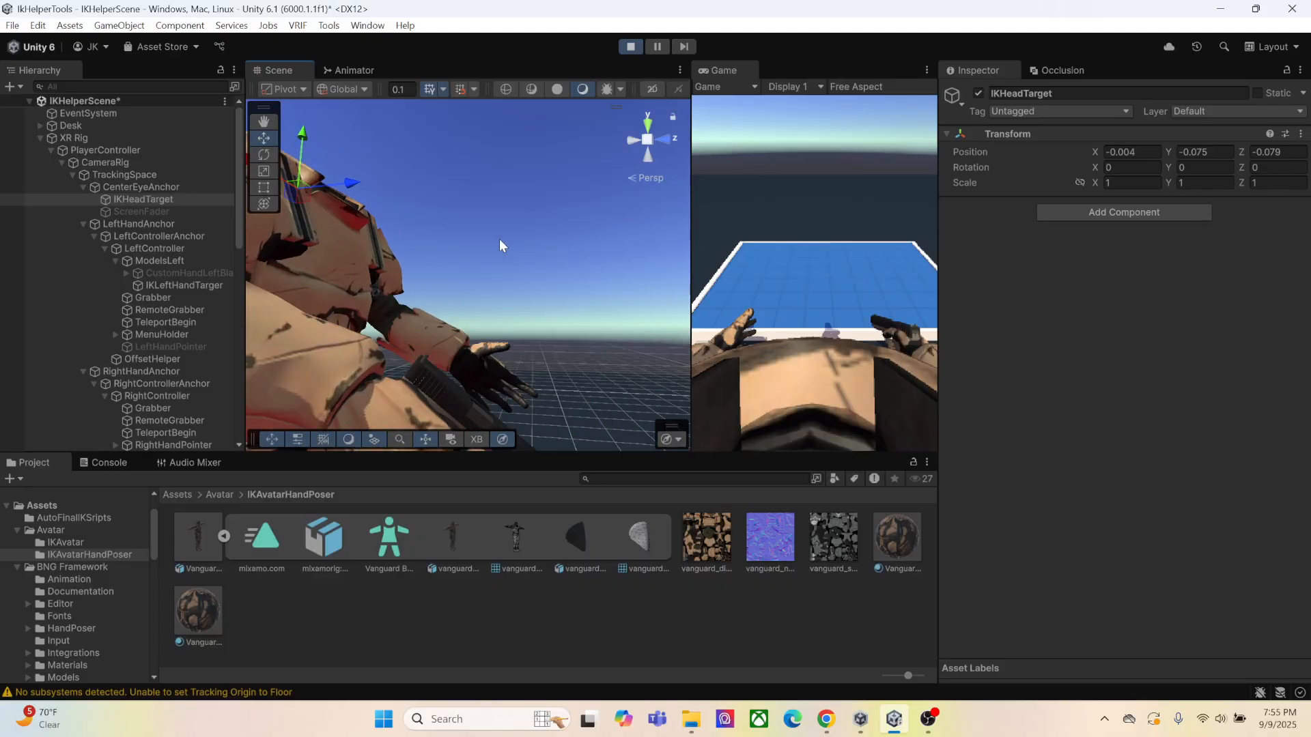
right_click_drag(499, 239, 439, 277)
middle_click_drag(440, 278, 484, 300)
right_click_drag(484, 301, 443, 274)
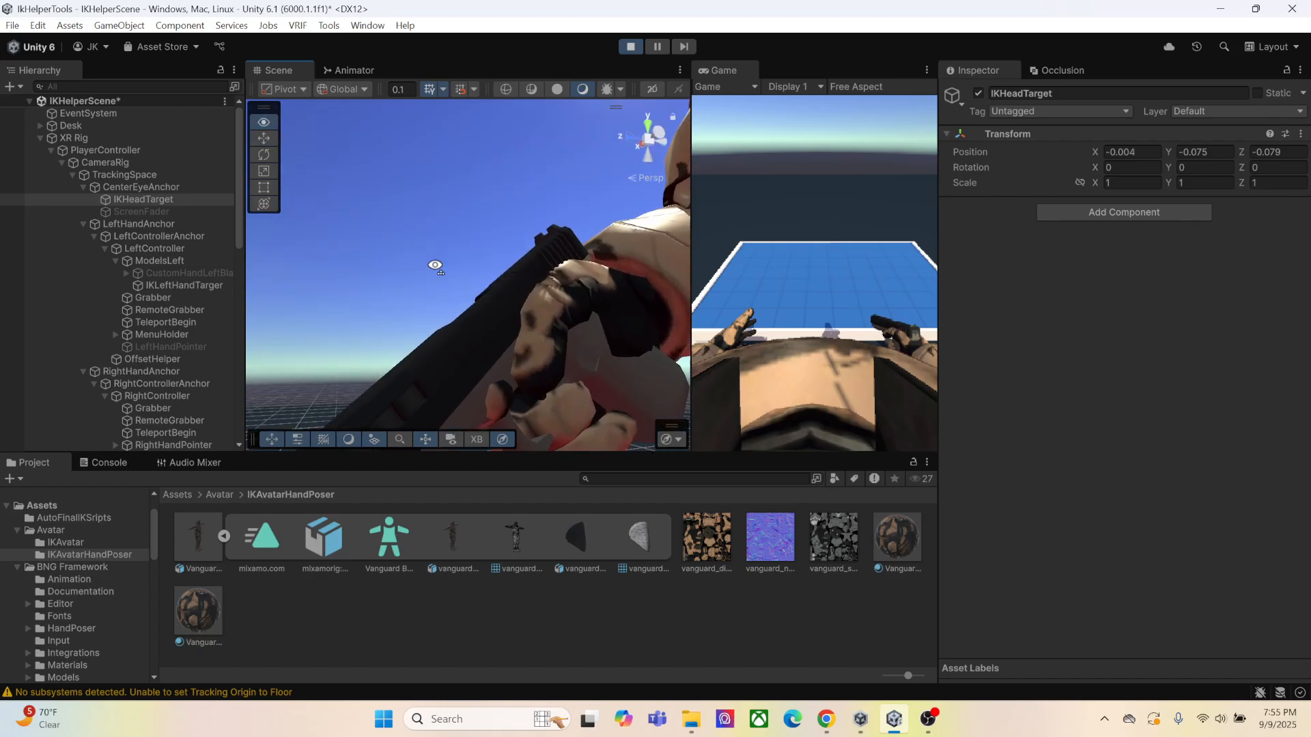
middle_click_drag(444, 273, 401, 252)
right_click_drag(401, 252, 337, 278)
middle_click_drag(337, 277, 381, 298)
scroll(383, 298, "down", 2)
right_click_drag(383, 298, 497, 278)
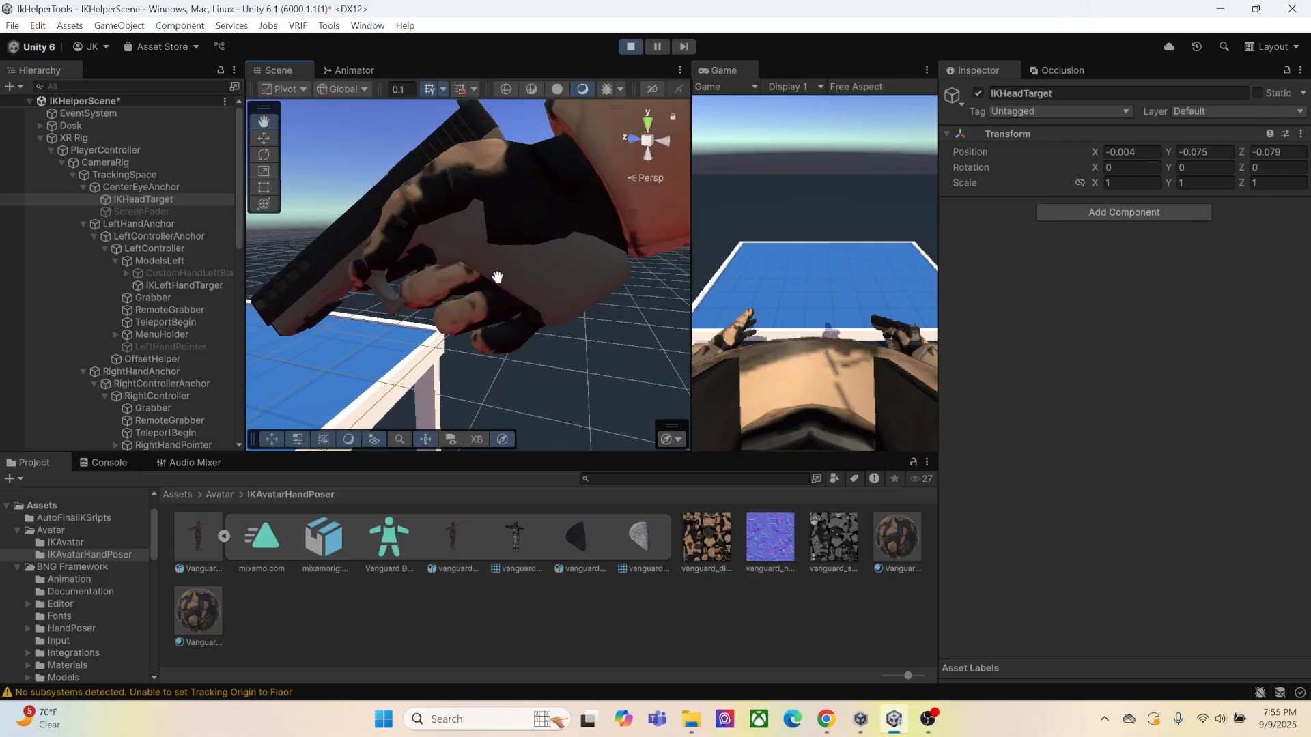
middle_click_drag(498, 278, 501, 287)
right_click_drag(501, 286, 494, 295)
middle_click_drag(495, 295, 513, 280)
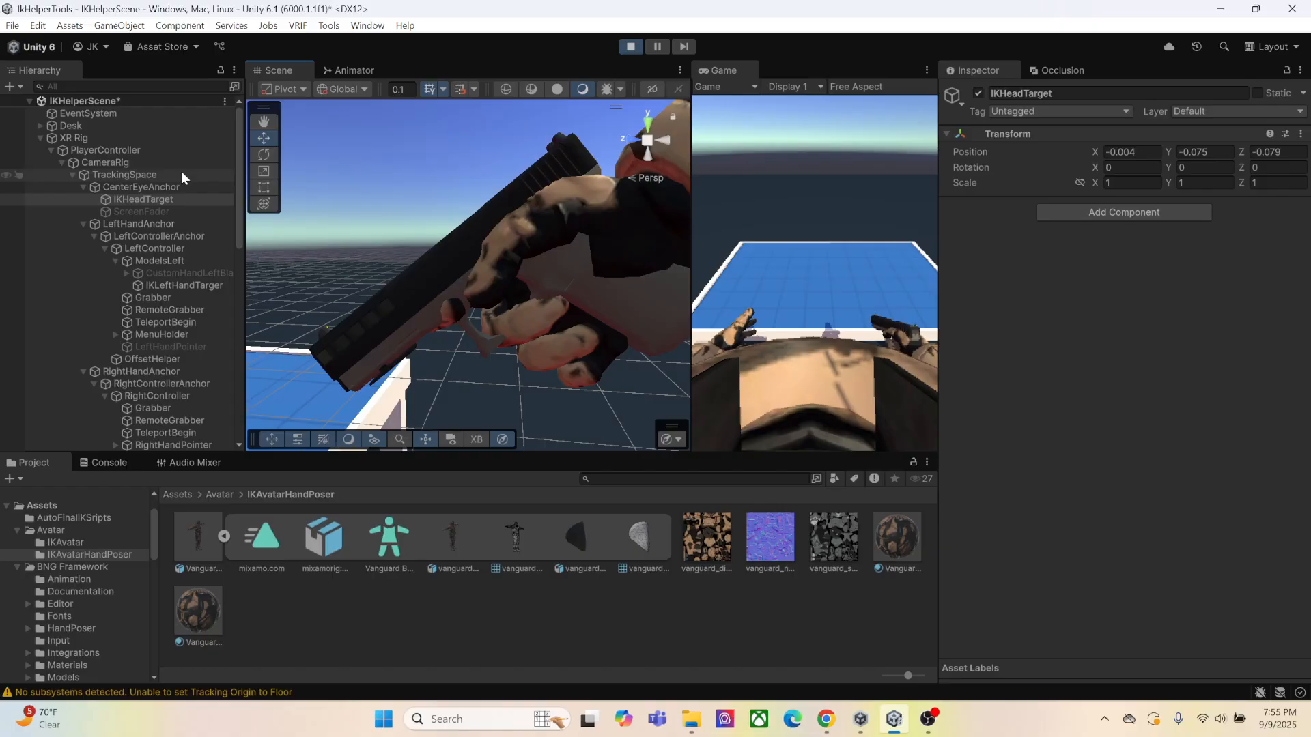
Switch the gizmo to Local and move PistolNEW's GripTransformRight to about X -0.0021, Y -0.0658, Z -0.0887 to fit the hand
left_click(41, 139)
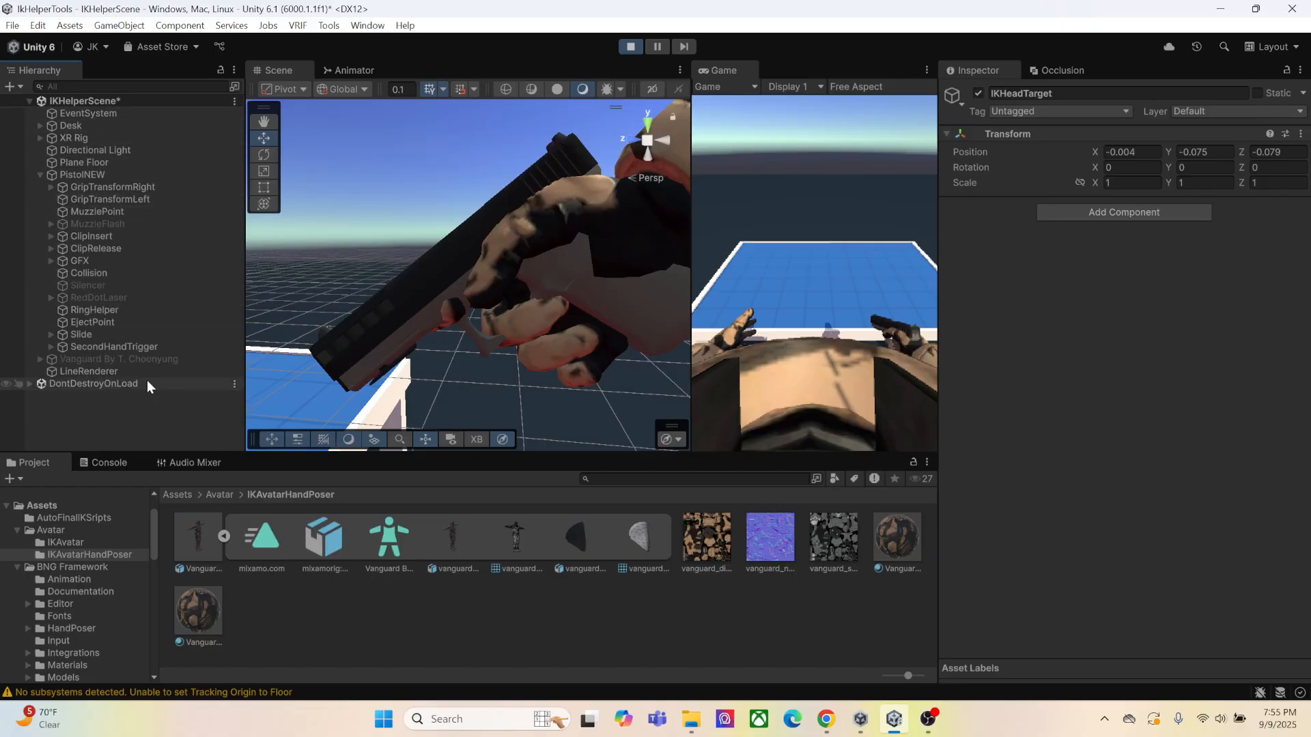
left_click(84, 189)
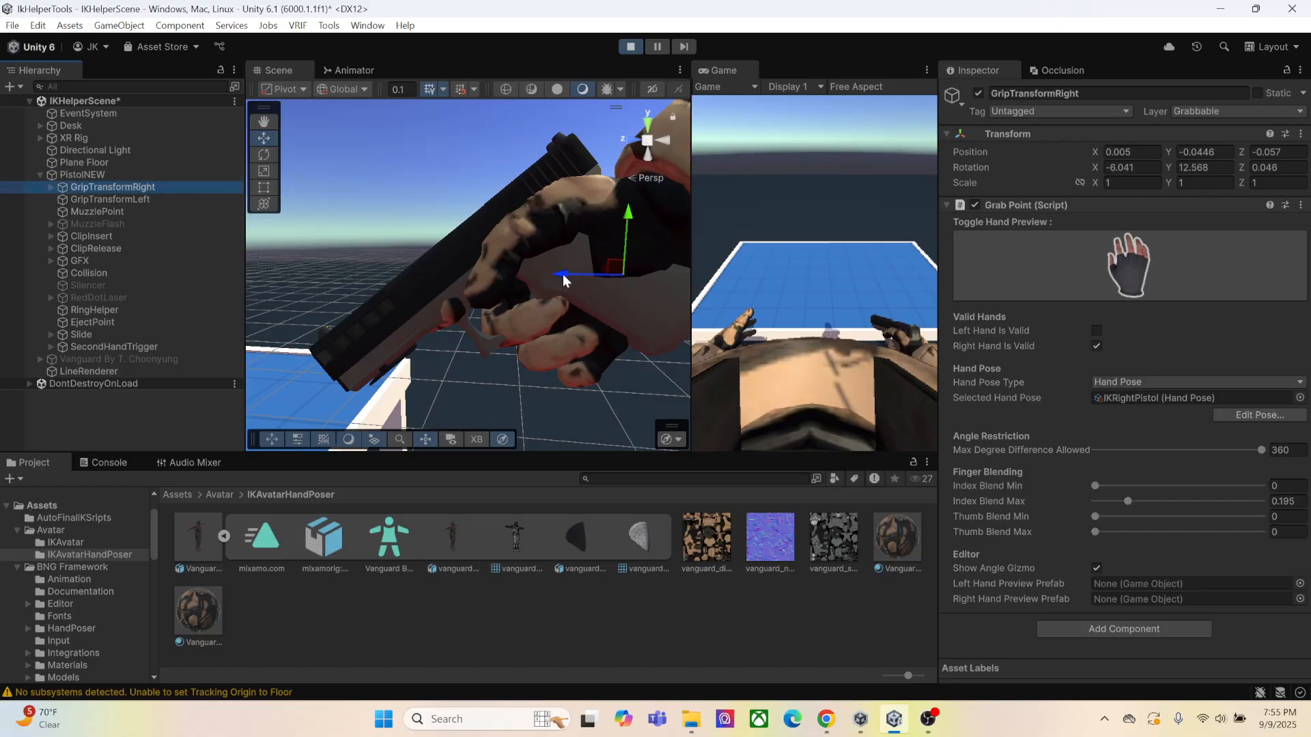
left_click_drag(564, 280, 566, 274)
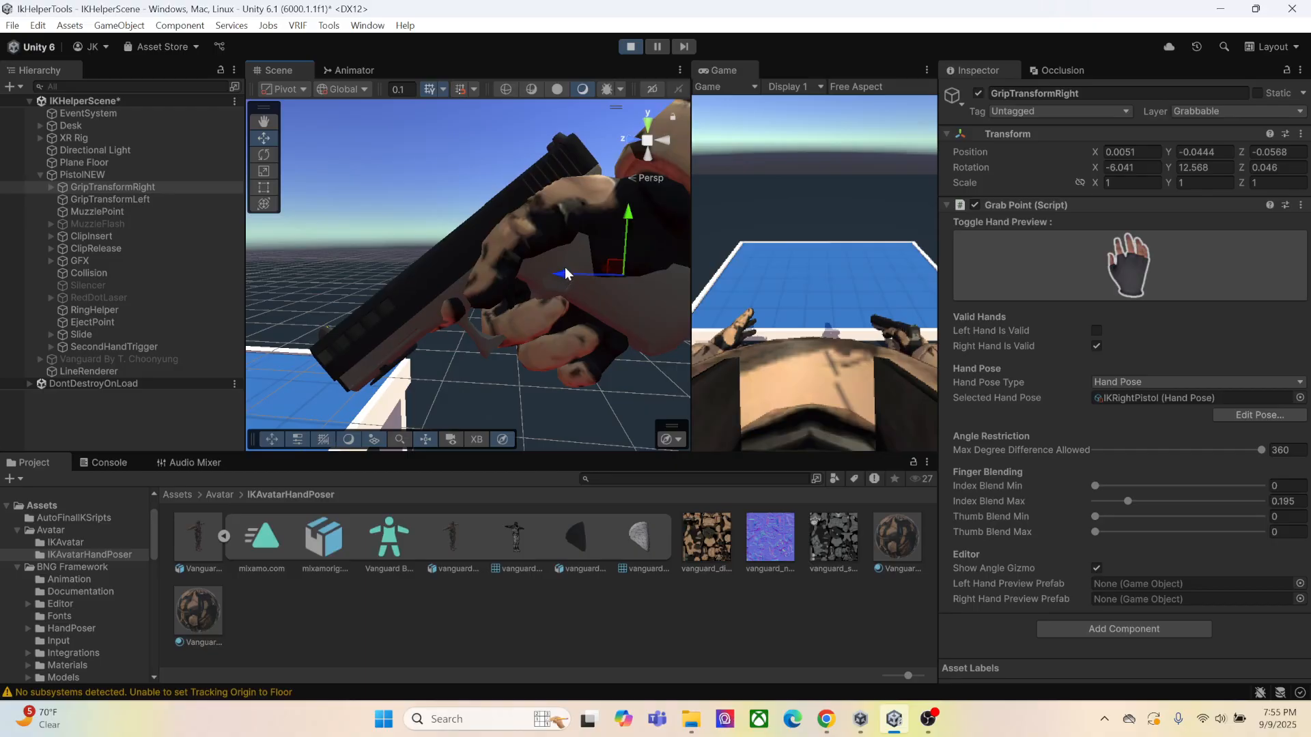
left_click(342, 89)
left_click(355, 126)
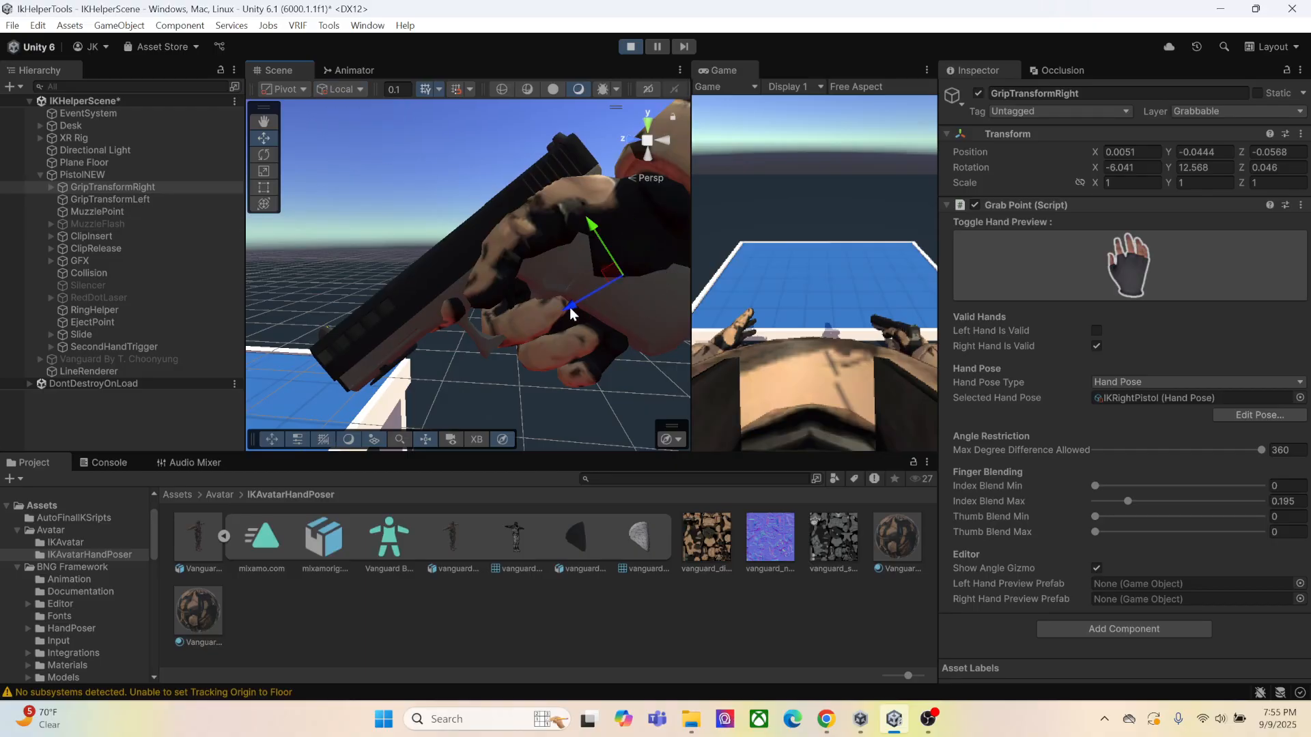
left_click_drag(574, 309, 602, 308)
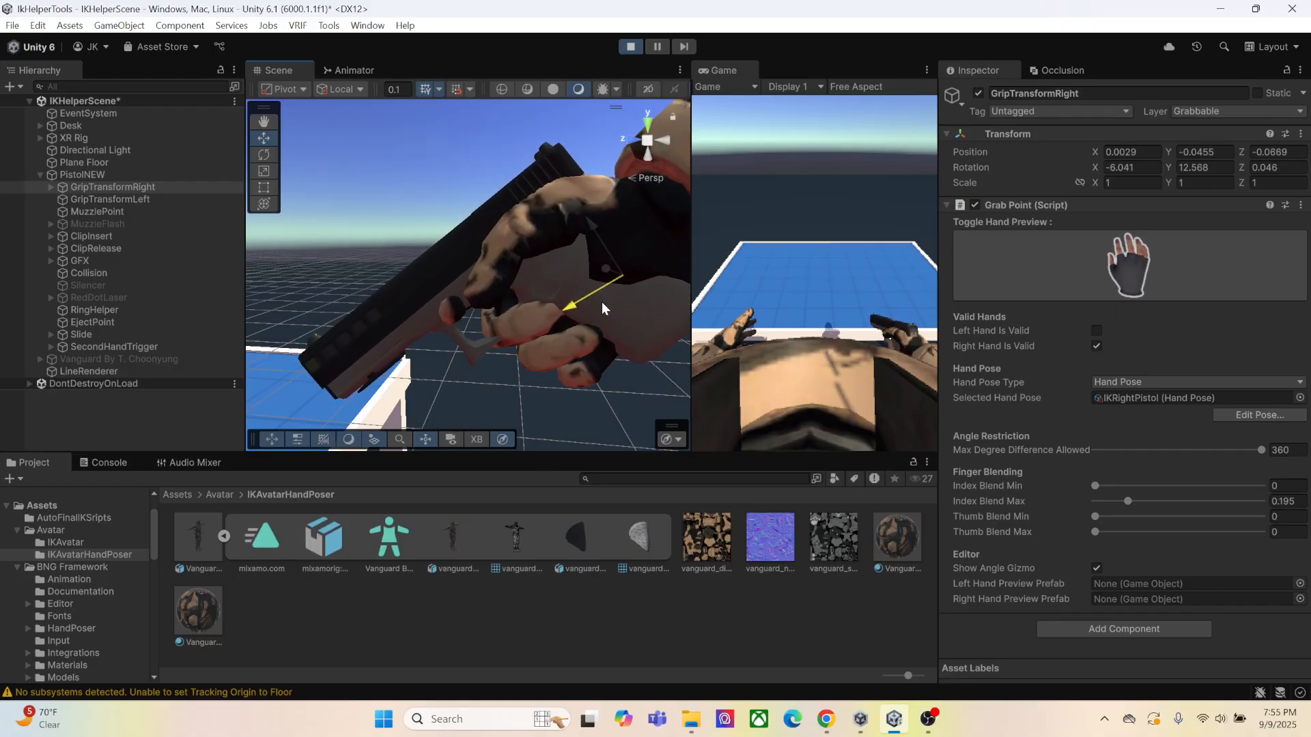
left_click_drag(603, 229, 612, 255)
left_click_drag(575, 307, 616, 290)
left_click_drag(597, 228, 596, 224)
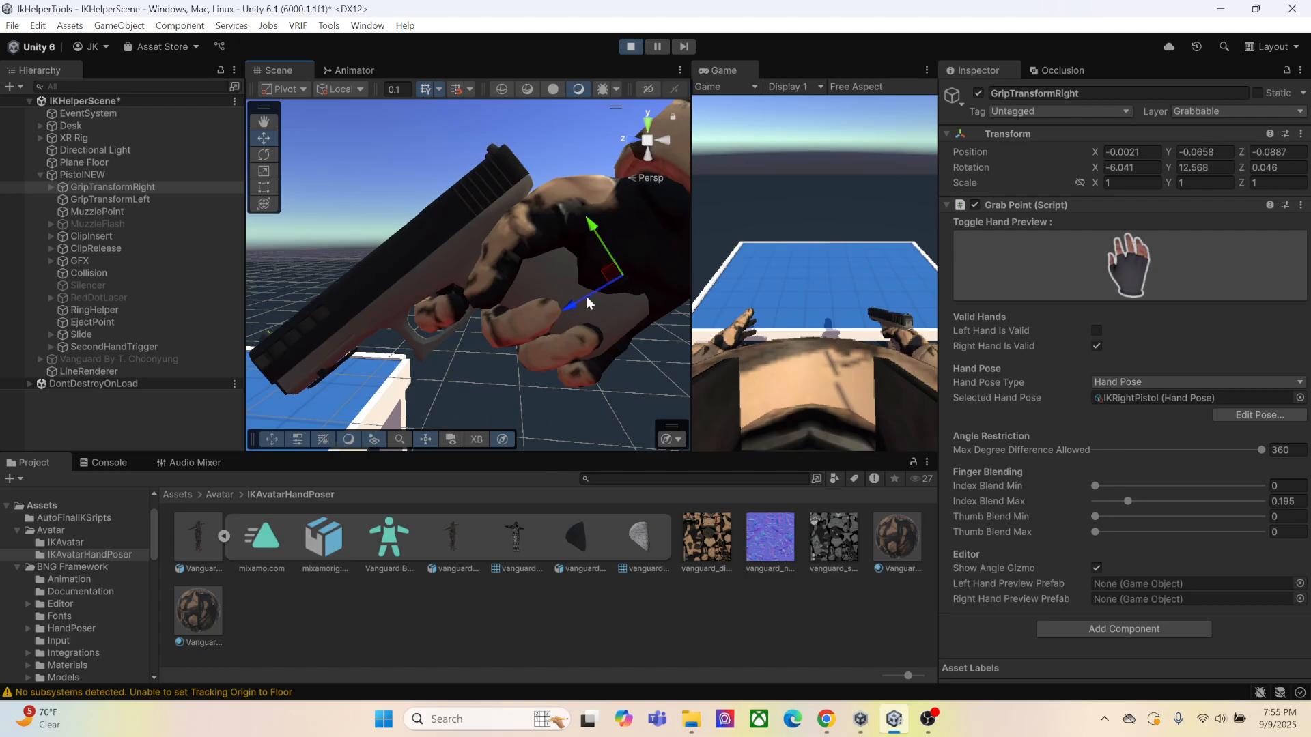
right_click_drag(589, 307, 582, 353)
middle_click_drag(584, 353, 563, 343)
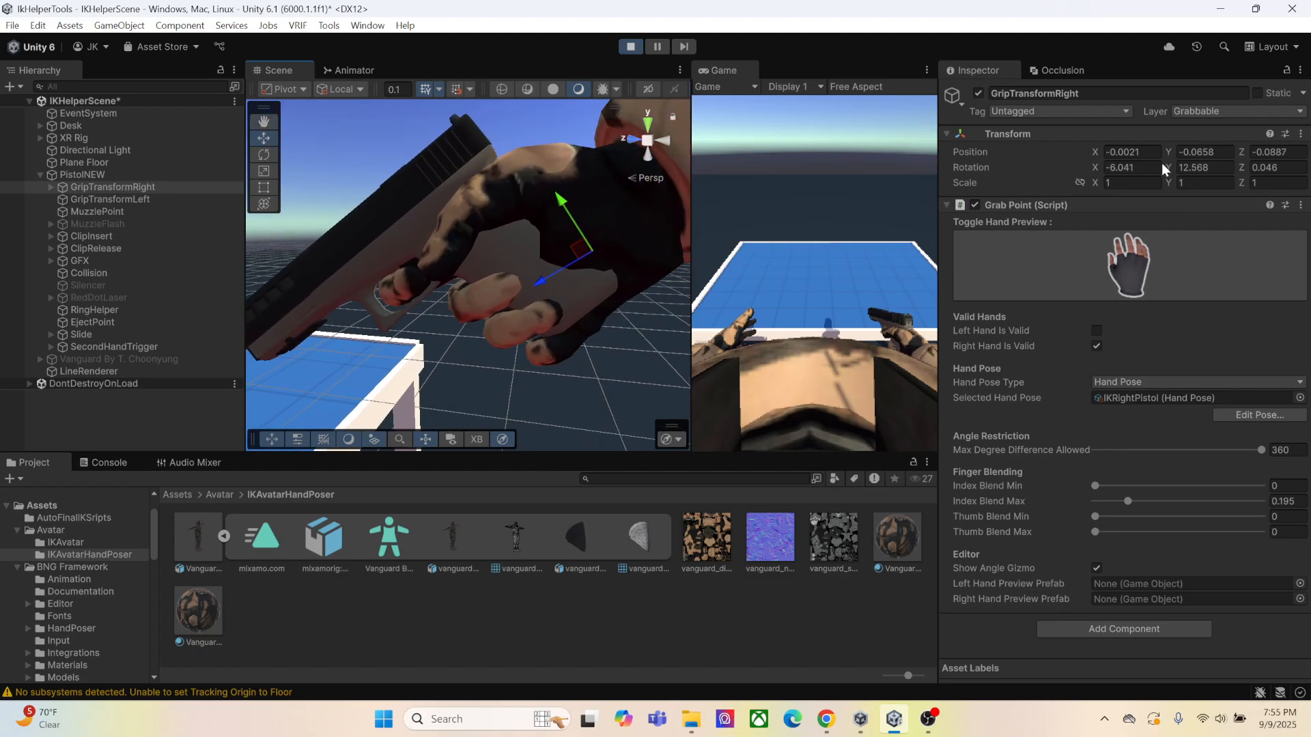
Copy GripTransformRight's Transform component, exit Play mode, and paste the component values back onto its Transform
right_click(1097, 149)
mouse_move(1145, 265)
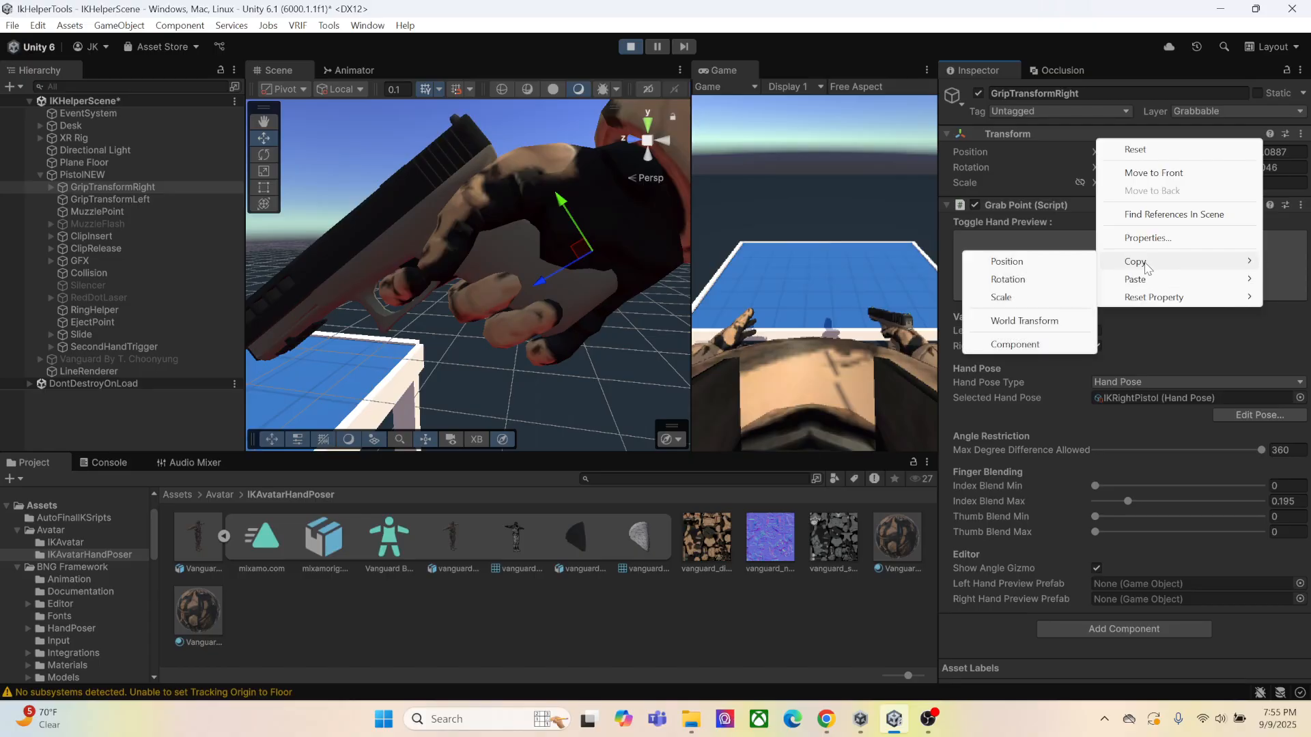
left_click(1027, 343)
left_click(630, 47)
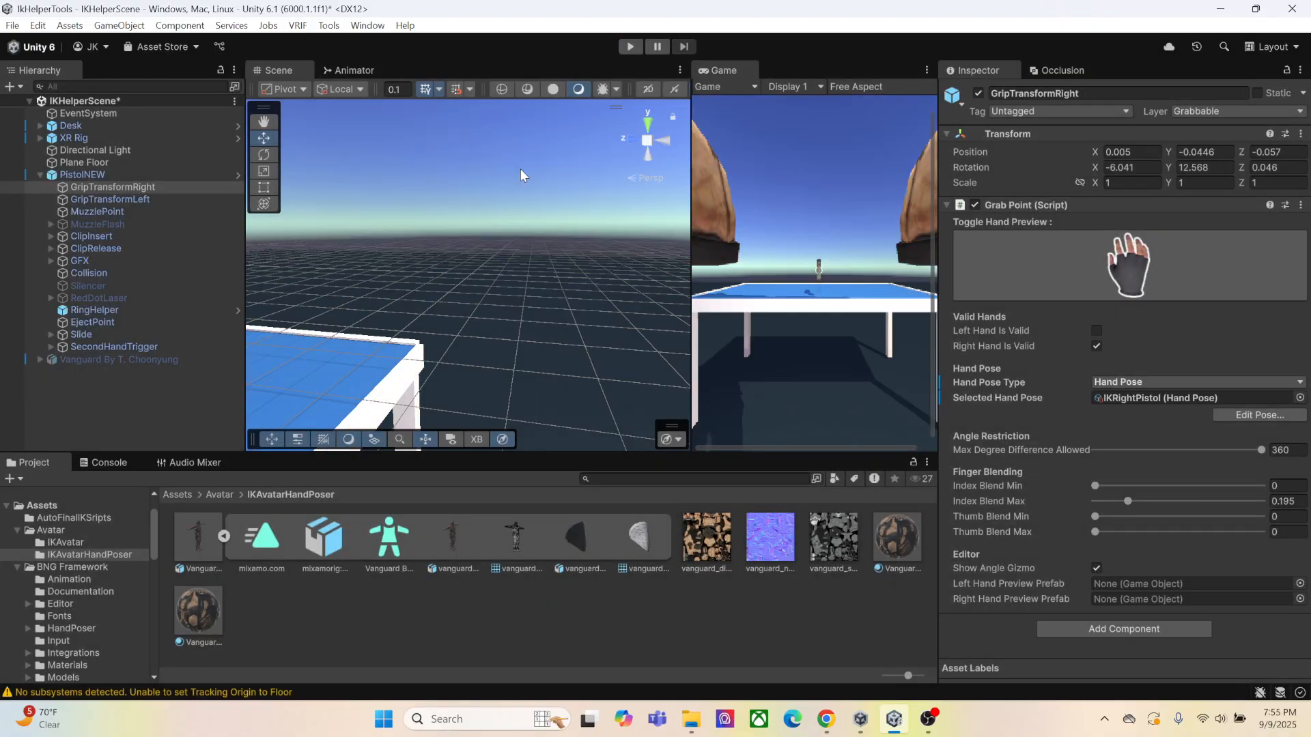
right_click(1059, 133)
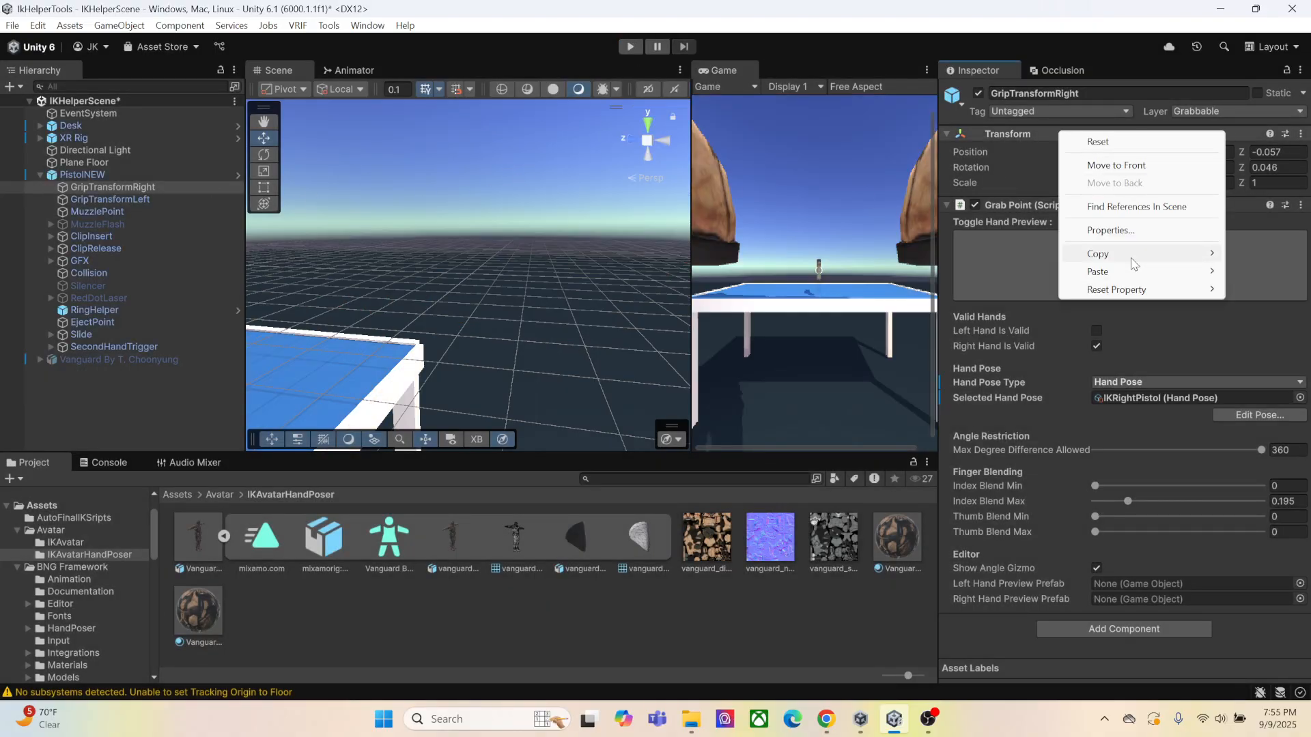
mouse_move(1138, 273)
left_click(983, 370)
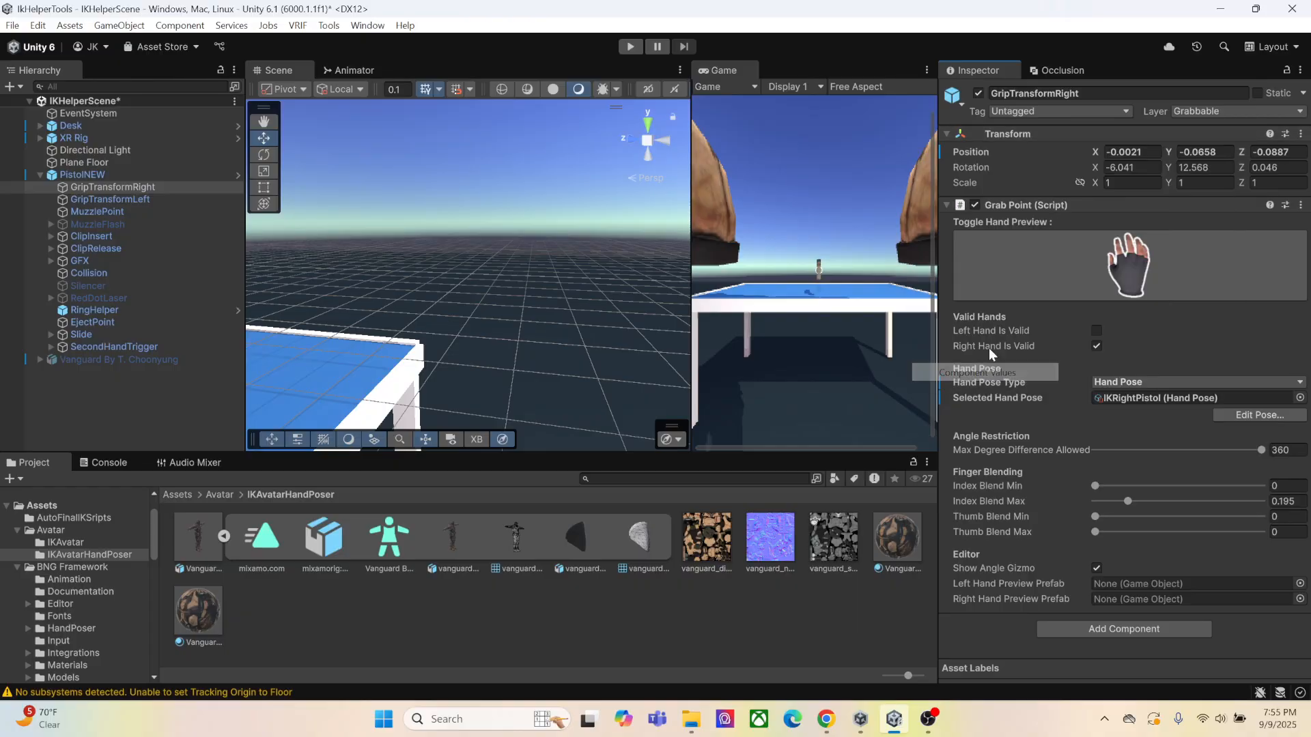
Enter Play mode again, bring the player to the desk, and offset IKHeadTarget to about Y -0.039, Z -0.124
left_click(630, 47)
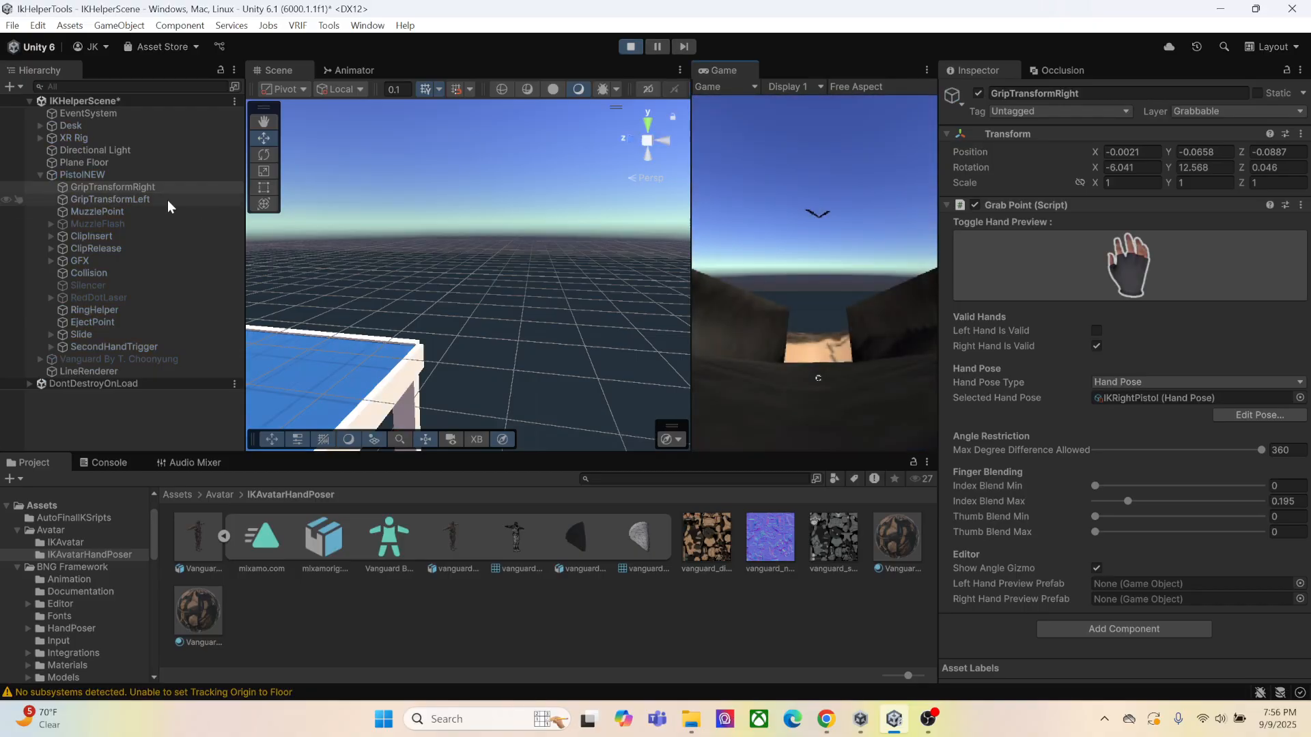
left_click(41, 139)
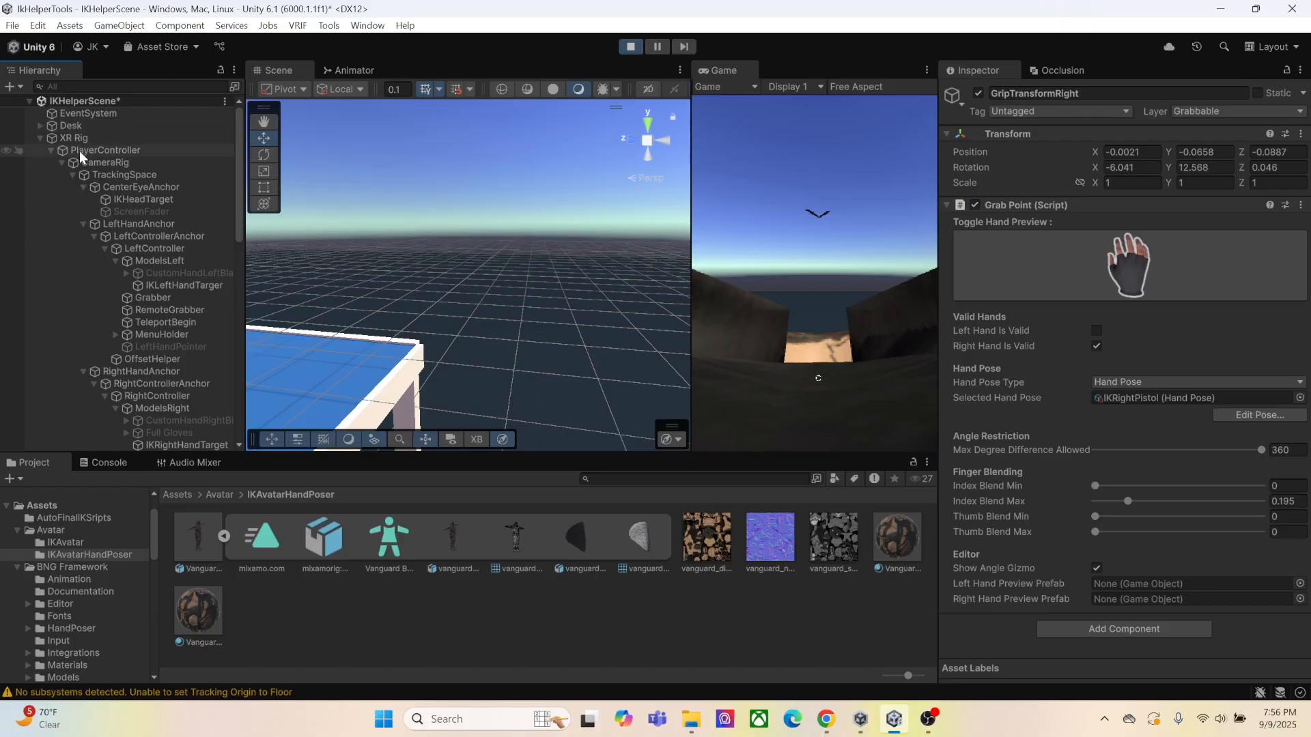
left_click(136, 199)
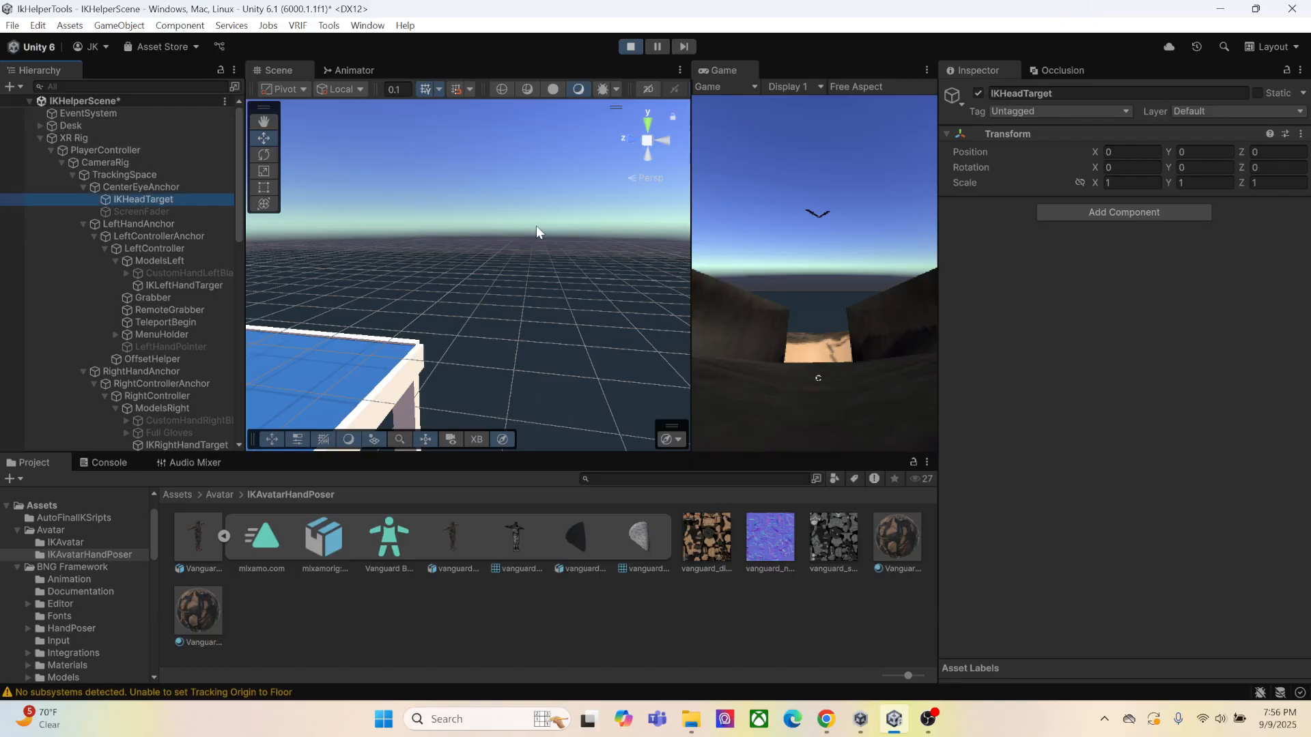
right_click_drag(536, 225, 347, 324)
scroll(465, 308, "down", 2)
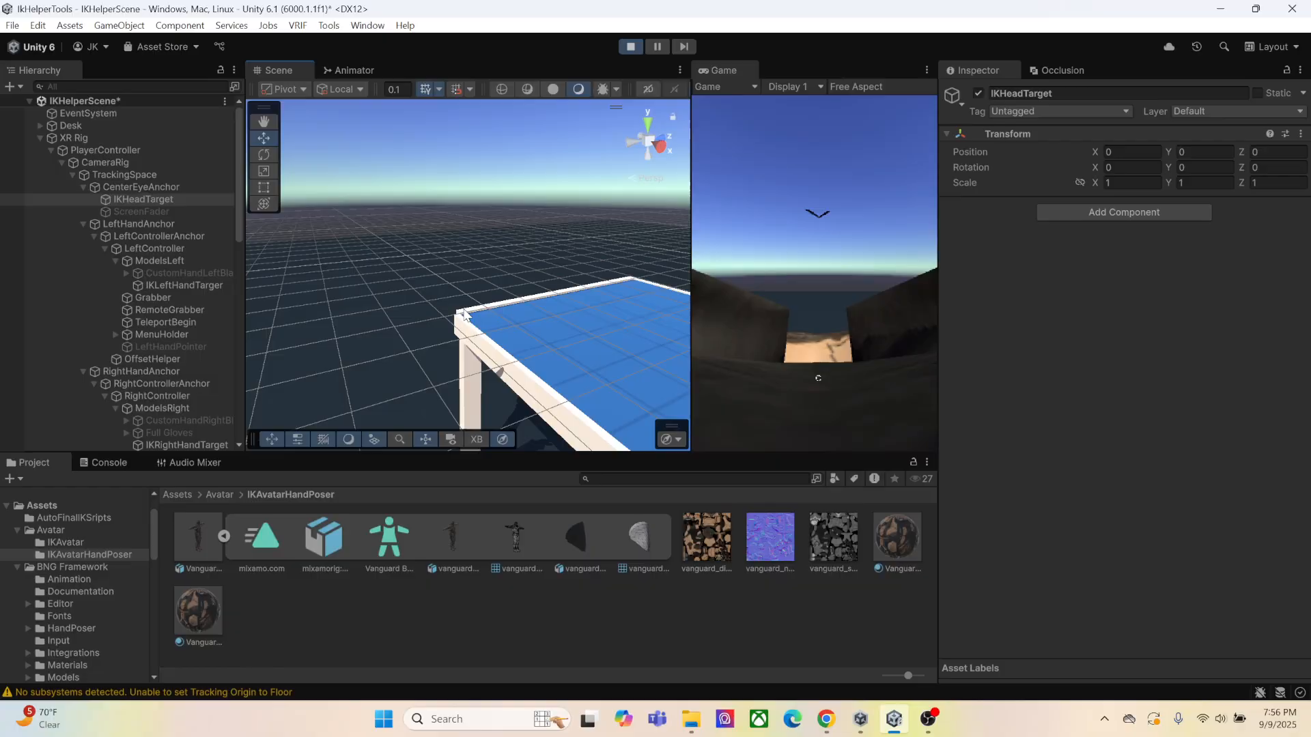
scroll(464, 314, "down", 3)
right_click_drag(519, 301, 459, 295)
scroll(489, 307, "down", 4)
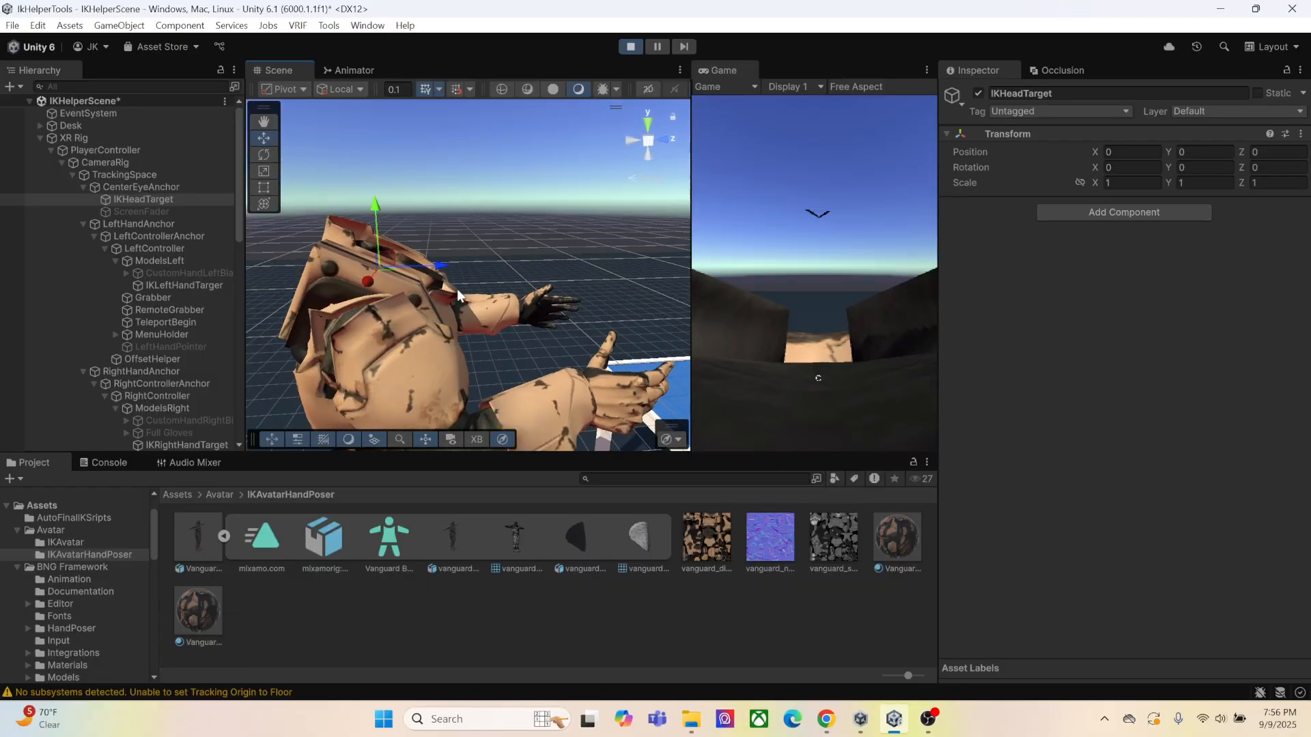
left_click_drag(376, 207, 377, 223)
left_click_drag(439, 280, 393, 281)
right_click_drag(820, 296, 817, 265)
key("w")
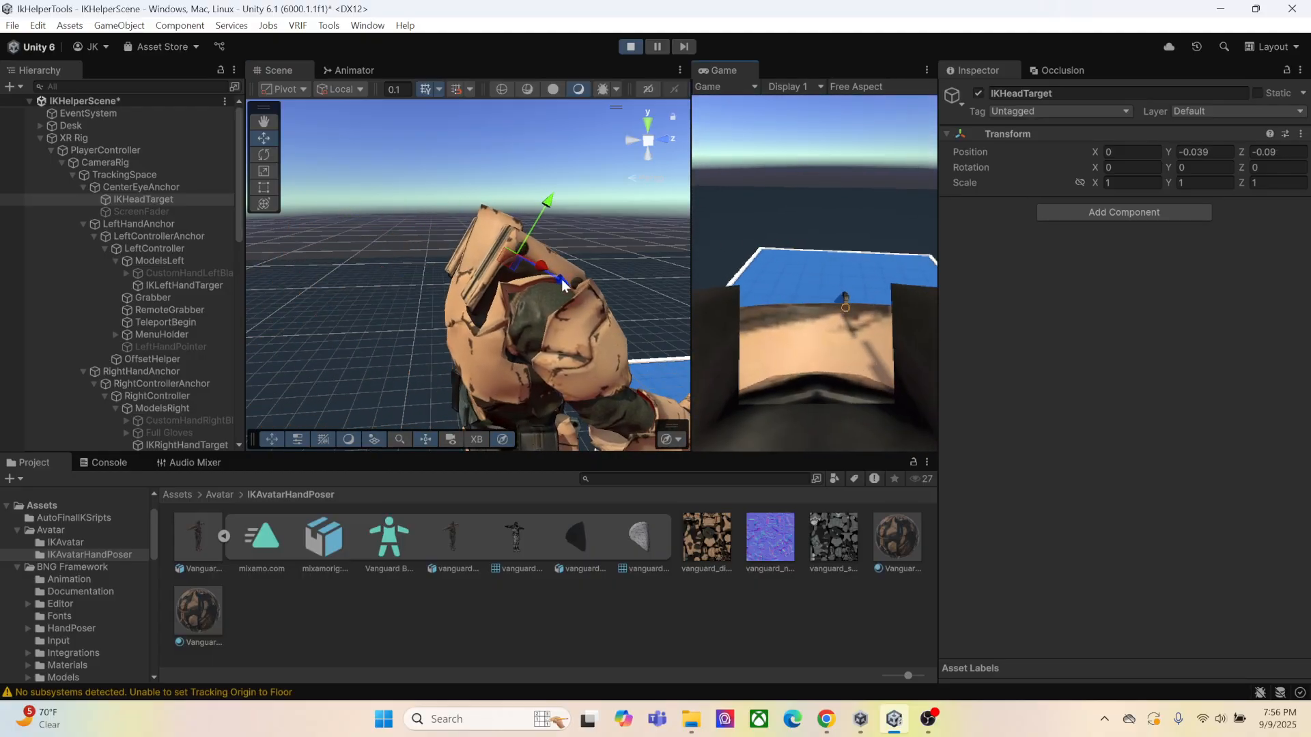
left_click_drag(561, 280, 551, 273)
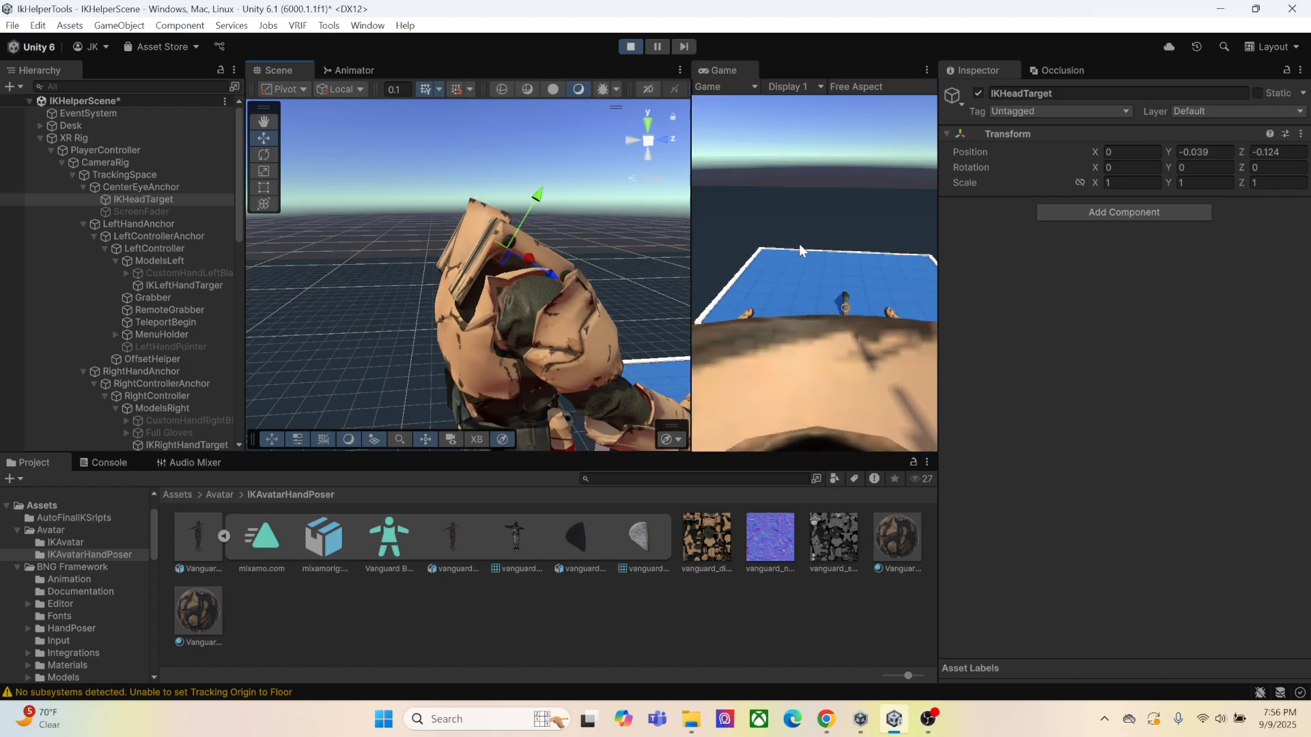
Switch the gizmo to Center and Global, and turn the player's view over the desk
key("x")
key("z")
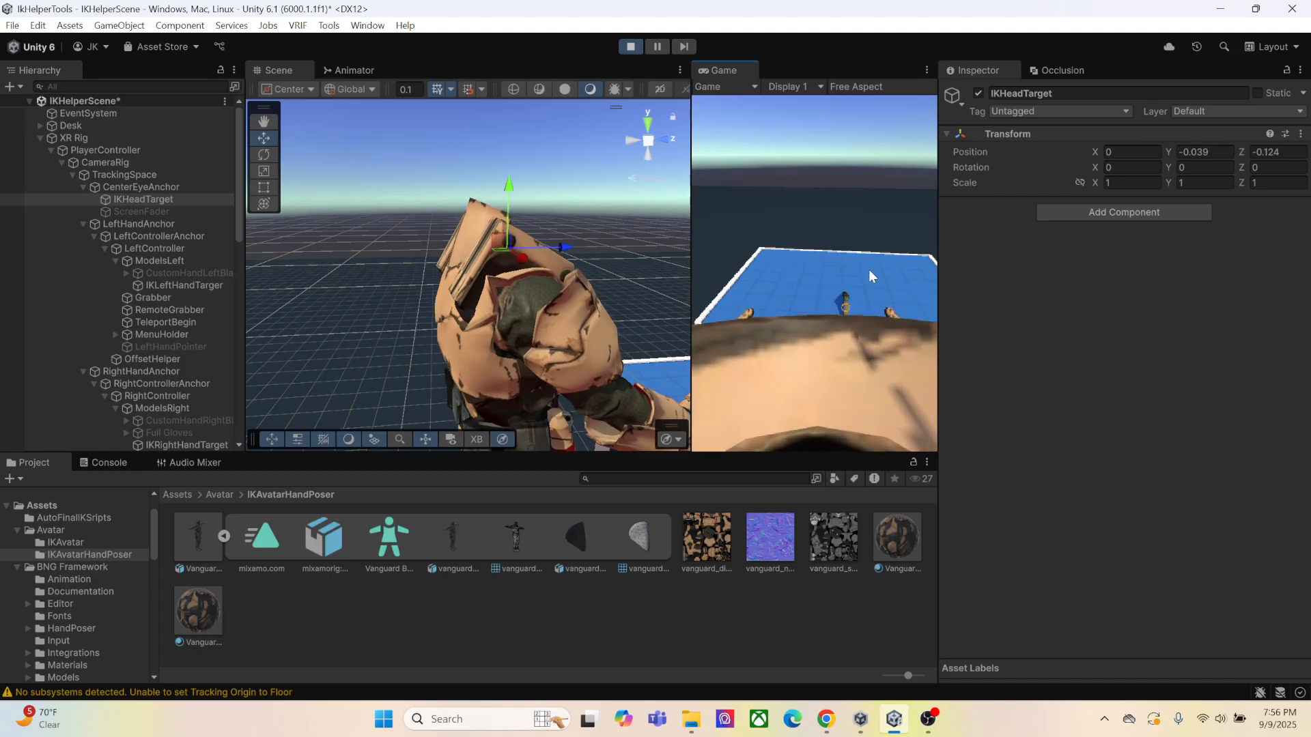
right_click_drag(870, 268, 818, 265)
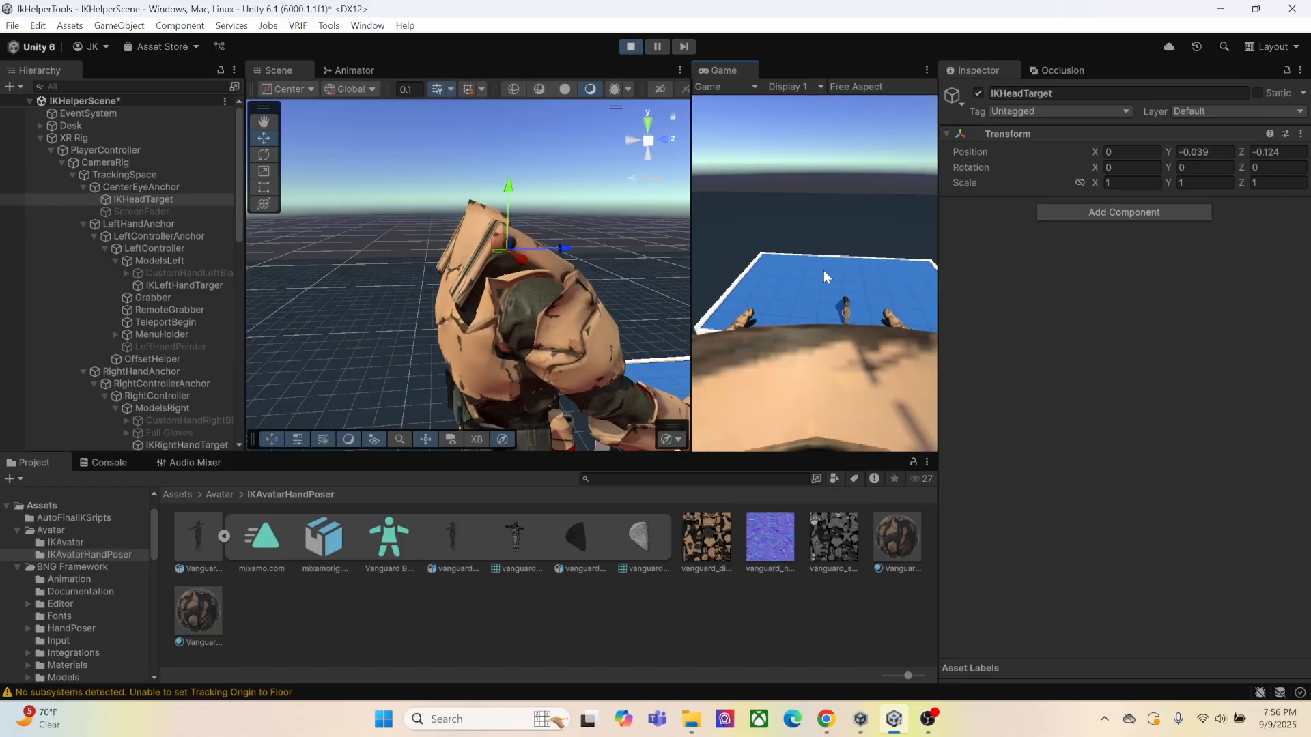
left_click(824, 271)
right_click_drag(845, 264, 818, 266)
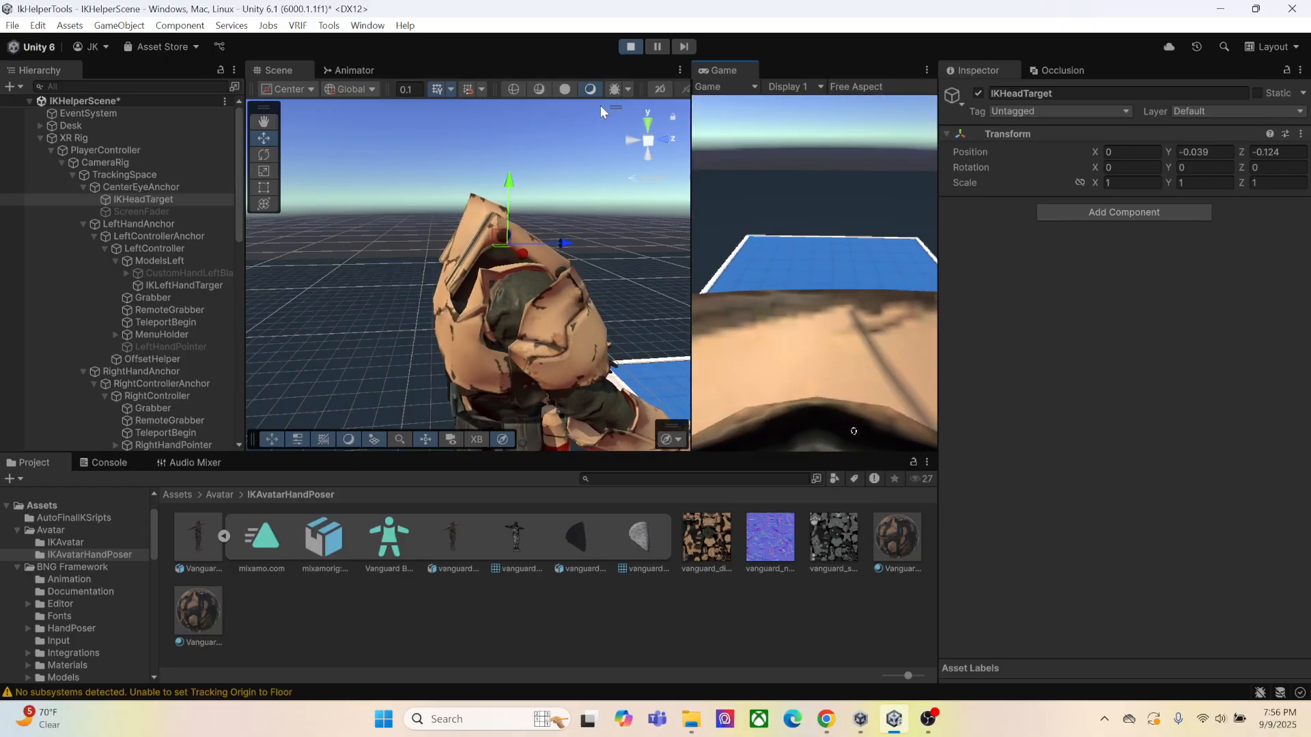
Offset IKHeadTarget to about X -0.002, Y -0.072, Z -0.171, look down at the hands, and try grabbing with the right hand
left_click_drag(564, 245, 547, 244)
right_click_drag(900, 257, 814, 273)
key("e")
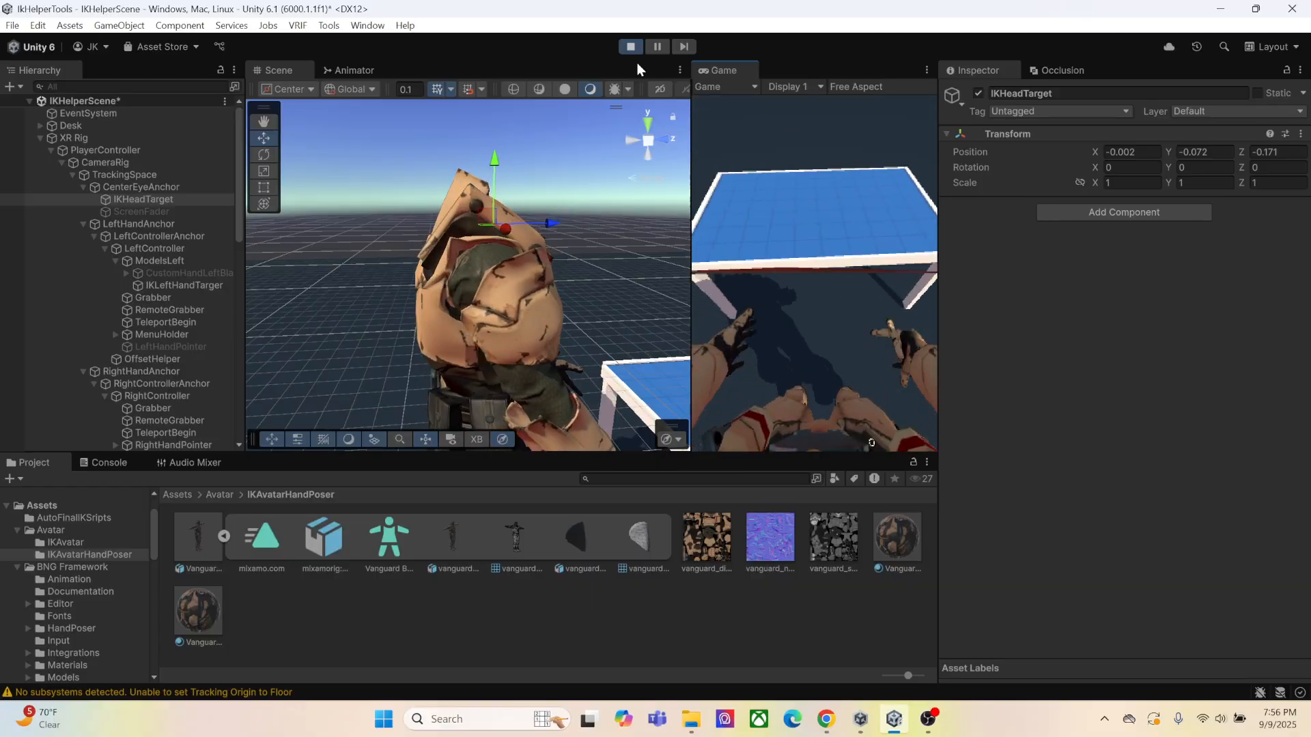
Restart Play mode, offset IKHeadTarget to about Y -0.05, Z -0.131, and grab the pistol with the right hand
left_click(631, 47)
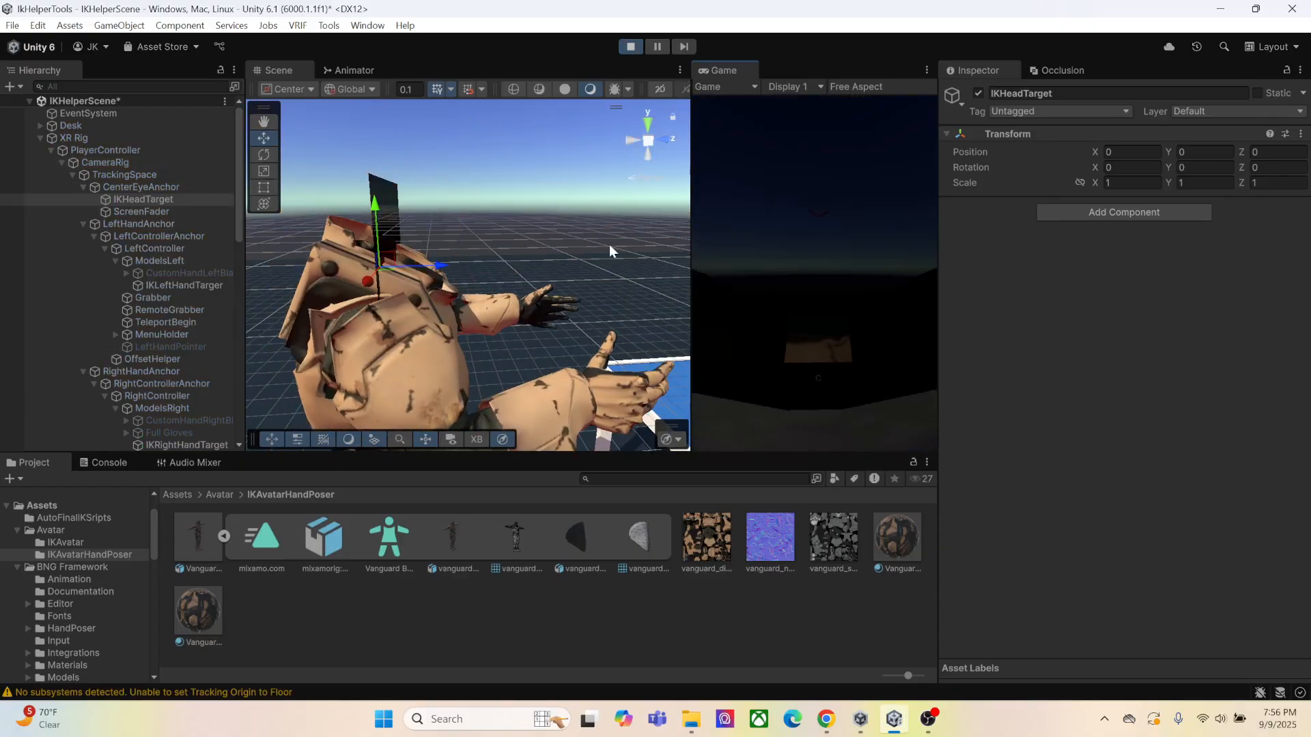
left_click_drag(437, 273, 316, 234)
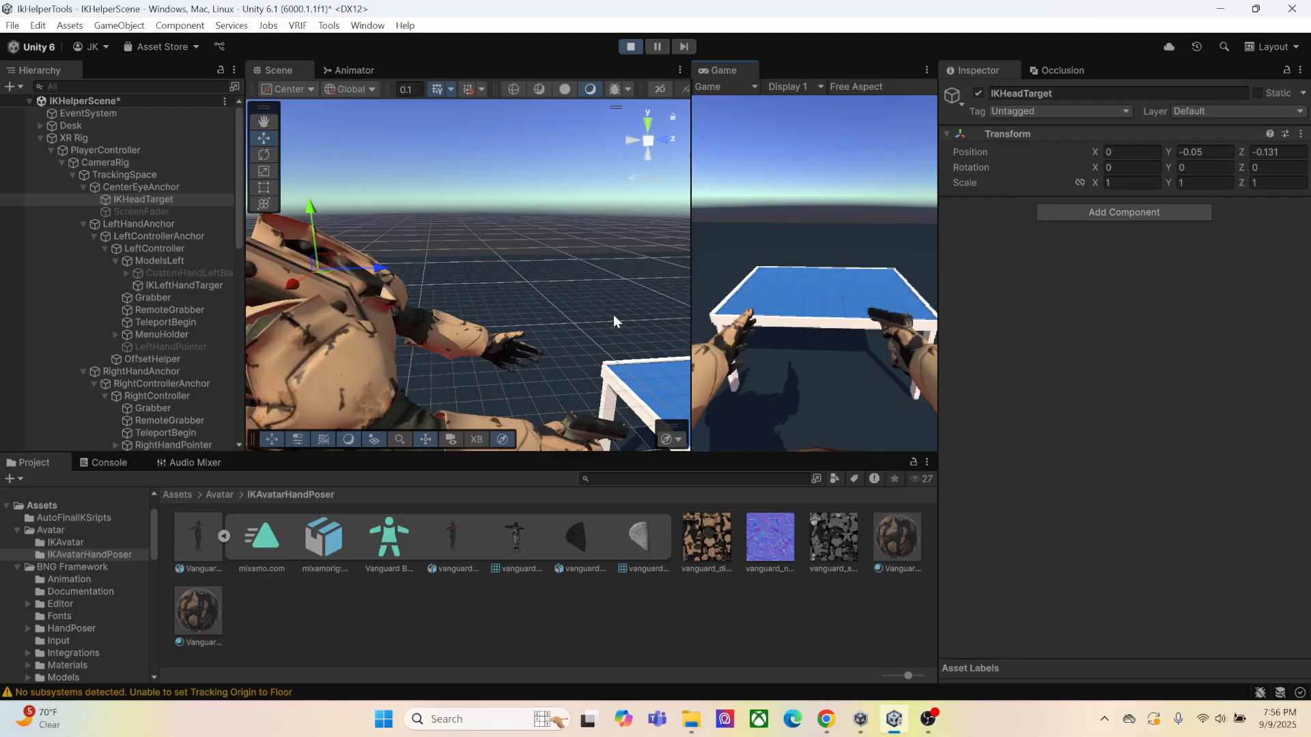
Examine how the avatar's right hand grips the pistol from both sides and the front, and look at the empty left hand
right_click_drag(614, 314, 554, 321)
middle_click_drag(555, 321, 506, 277)
scroll(506, 277, "up", 3)
right_click_drag(506, 277, 546, 284)
scroll(546, 284, "up", 5)
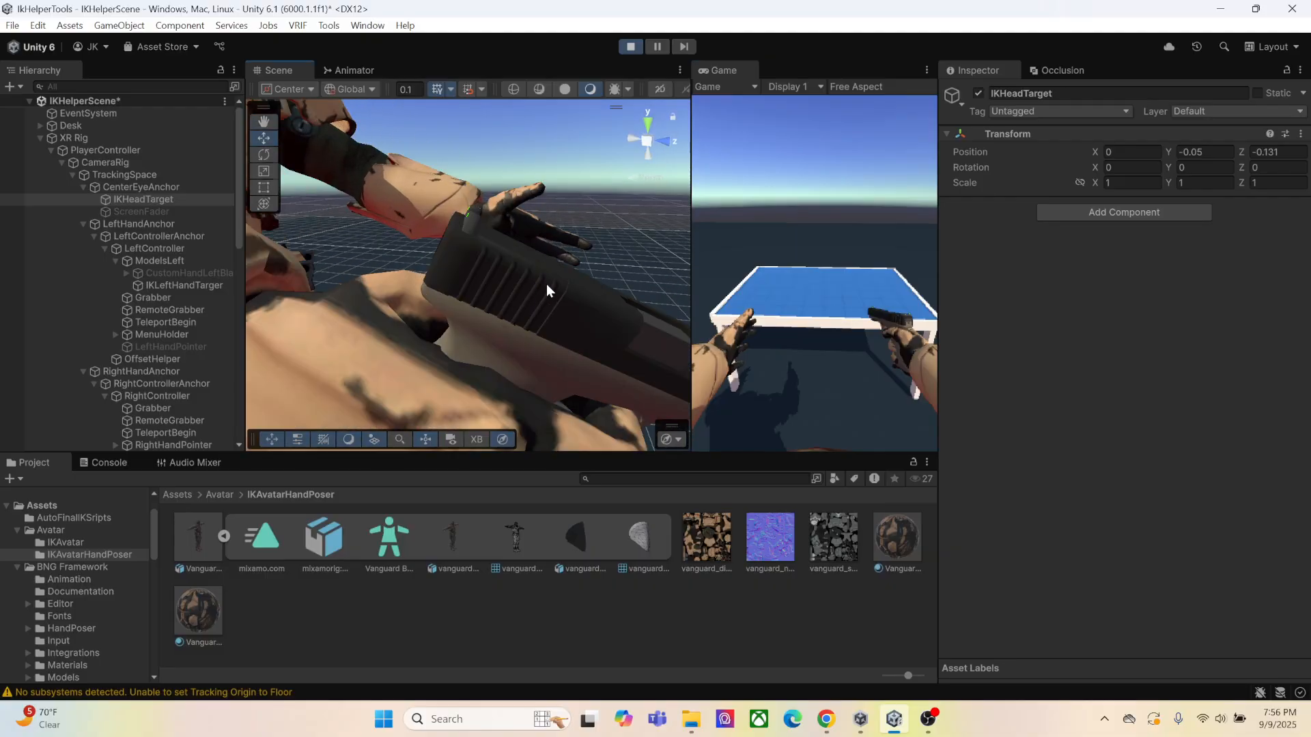
middle_click_drag(546, 284, 497, 277)
right_click_drag(497, 278, 444, 269)
middle_click_drag(445, 269, 521, 257)
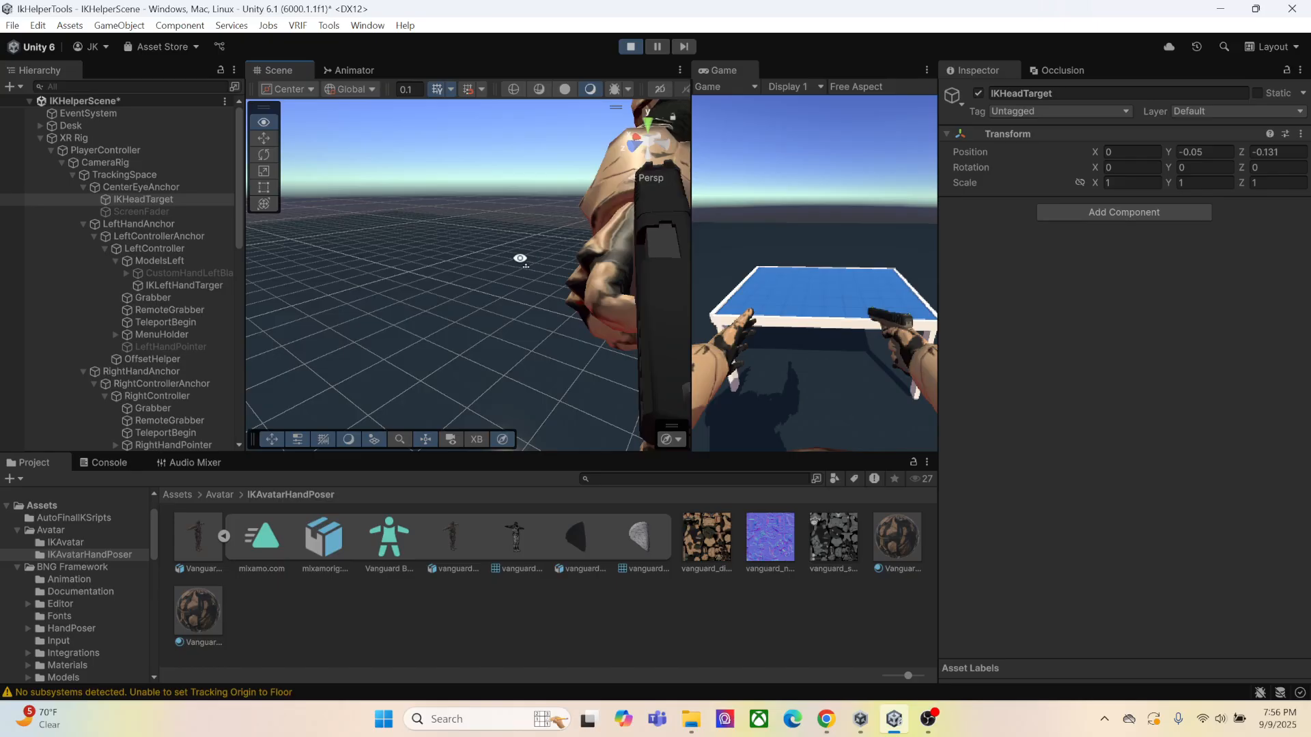
right_click_drag(521, 258, 461, 239)
scroll(488, 246, "up", 3)
mouse_move(462, 239)
middle_mouse_down()
mouse_move(433, 239)
mouse_move(433, 228)
mouse_move(439, 244)
middle_mouse_up()
scroll(480, 198, "down", 3)
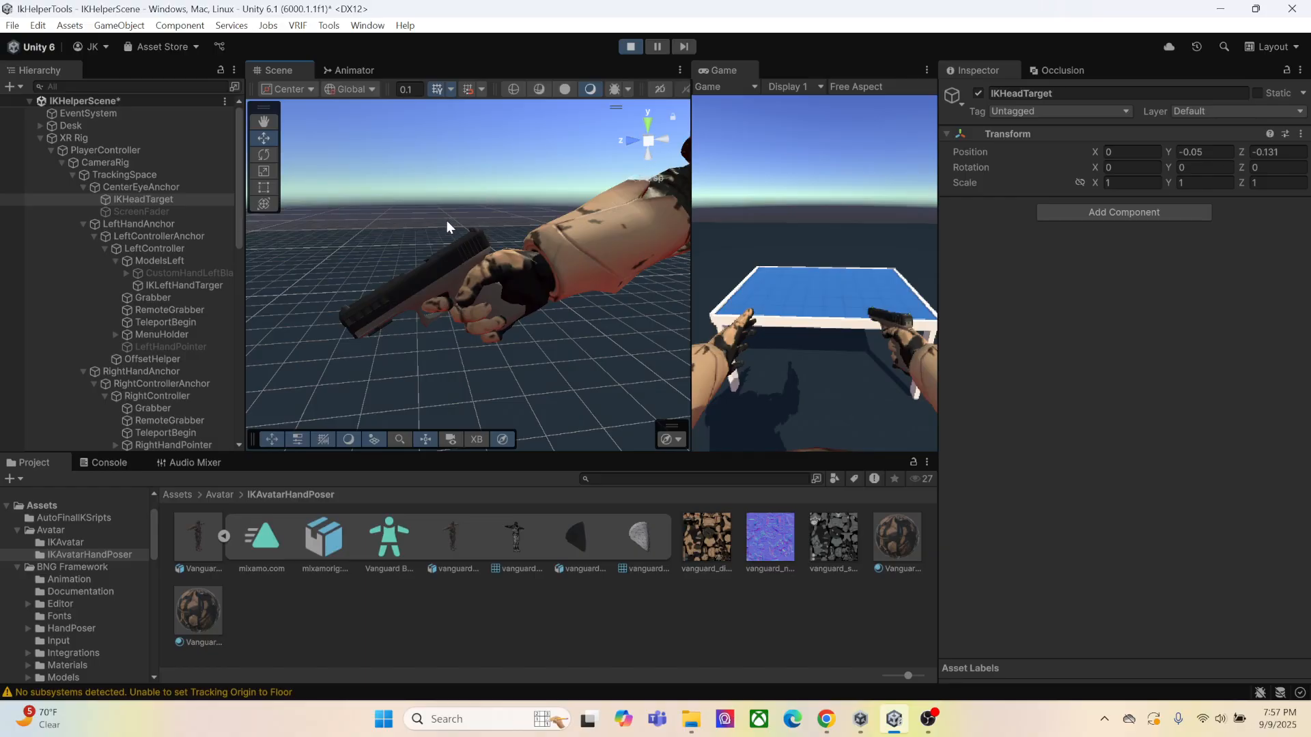
right_click_drag(446, 220, 534, 239)
scroll(522, 194, "down", 3)
mouse_move(535, 239)
middle_mouse_down()
mouse_move(498, 205)
mouse_move(530, 245)
middle_mouse_up()
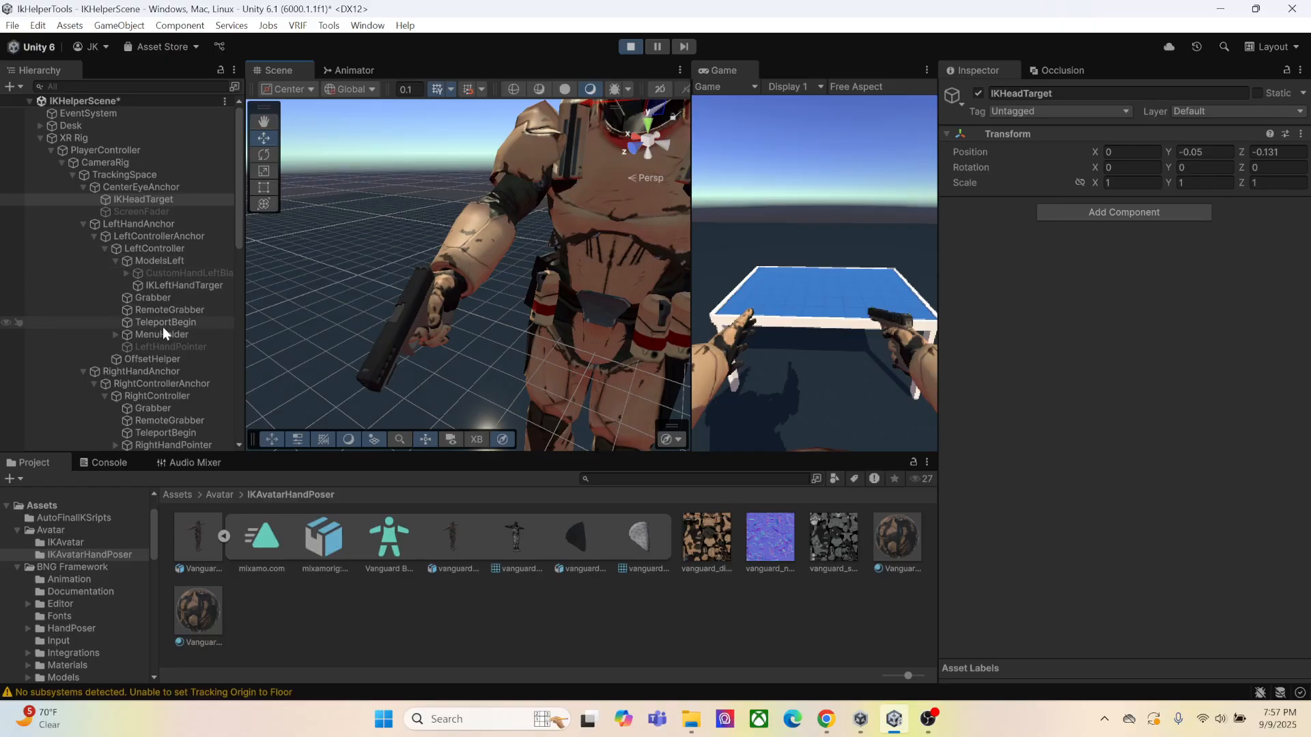
scroll(168, 339, "down", 2)
scroll(168, 339, "up", 1)
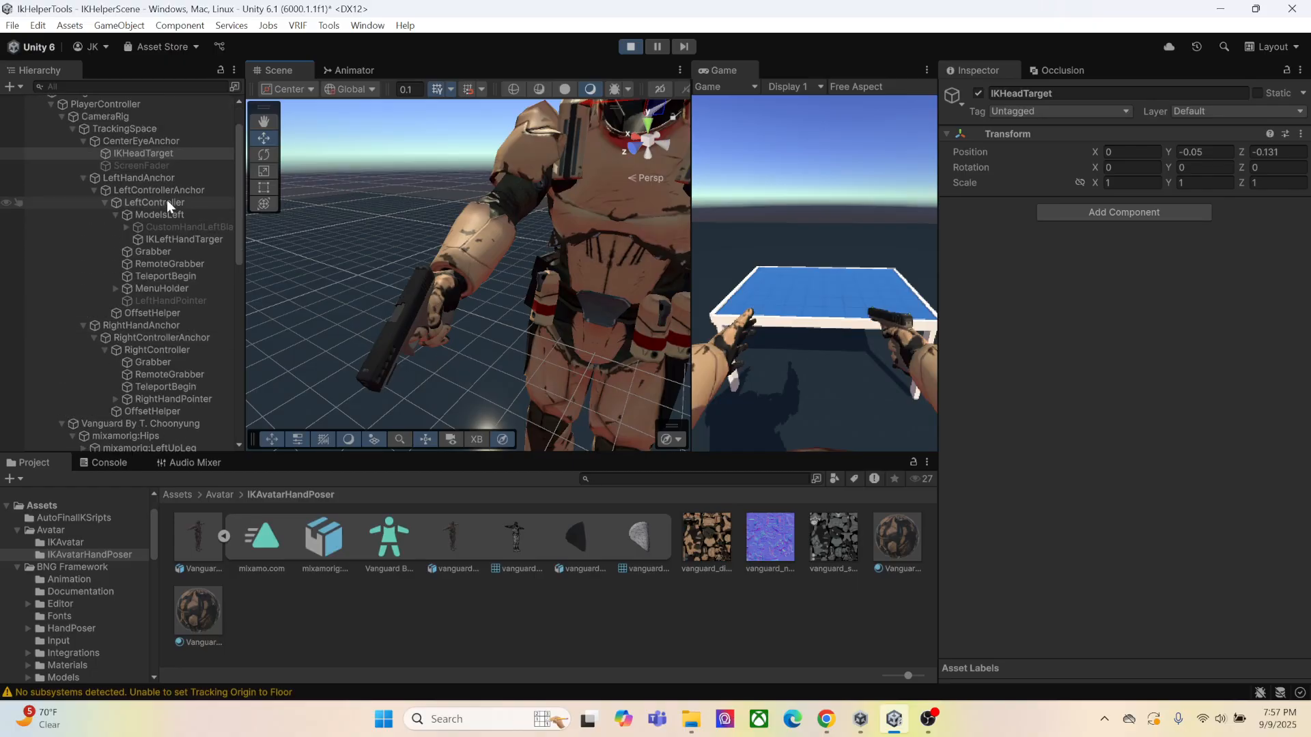
scroll(176, 344, "down", 3)
scroll(181, 346, "up", 4)
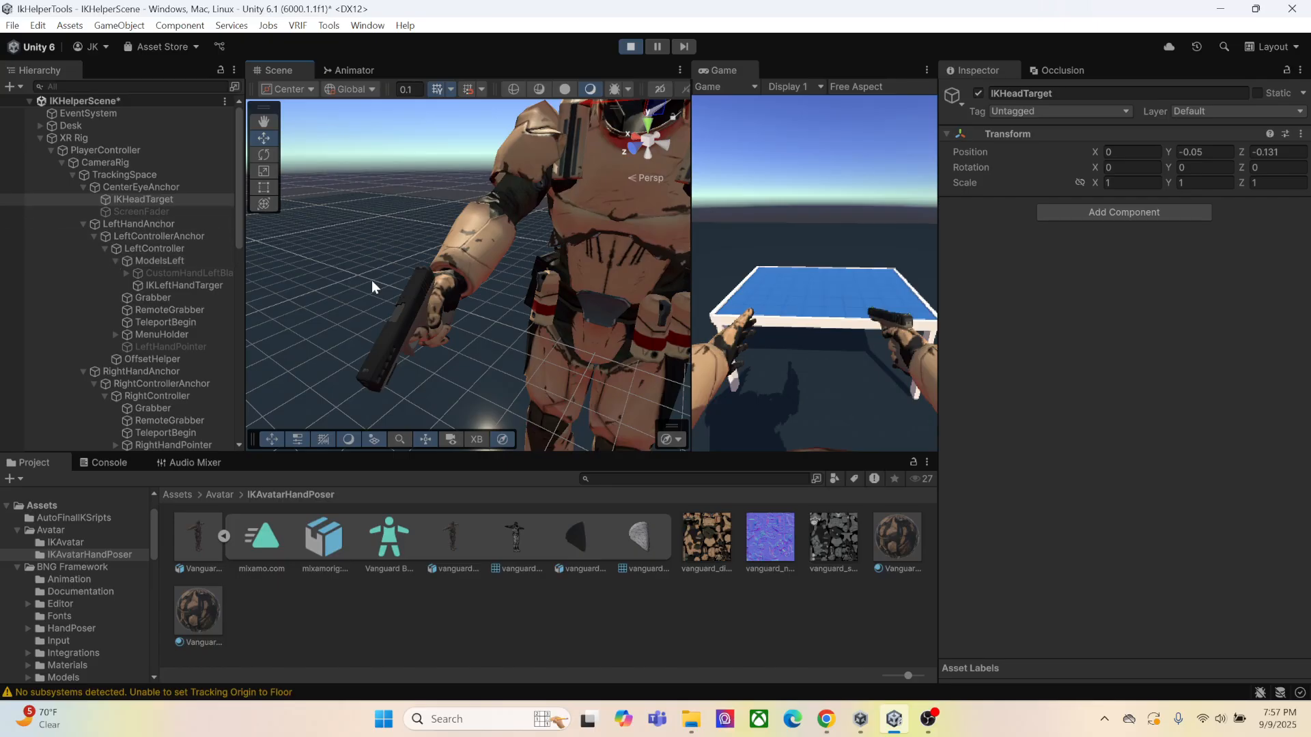
left_click_drag(433, 297, 474, 335, "alt")
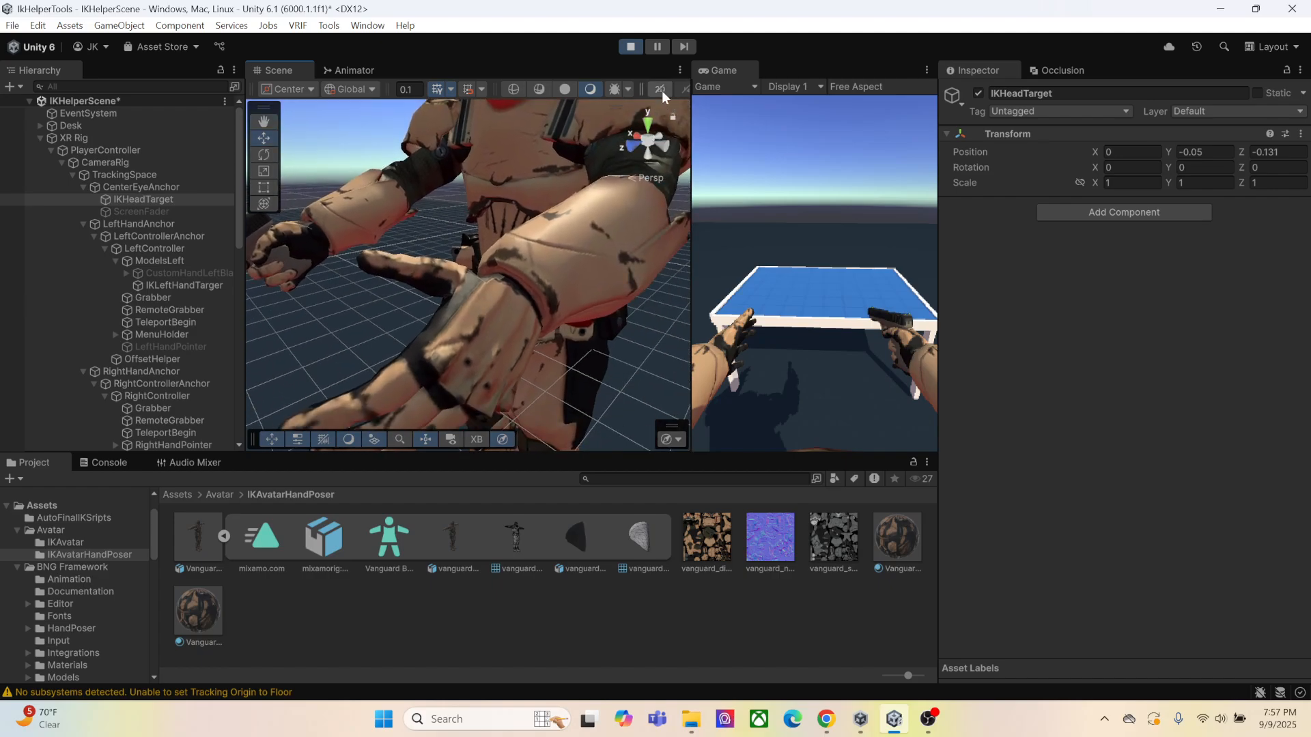
Restart Play mode, offset IKHeadTarget to about X 0.015, Y -0.049, Z -0.171, and grab the pistol with the left hand
left_click(631, 46)
left_click(630, 47)
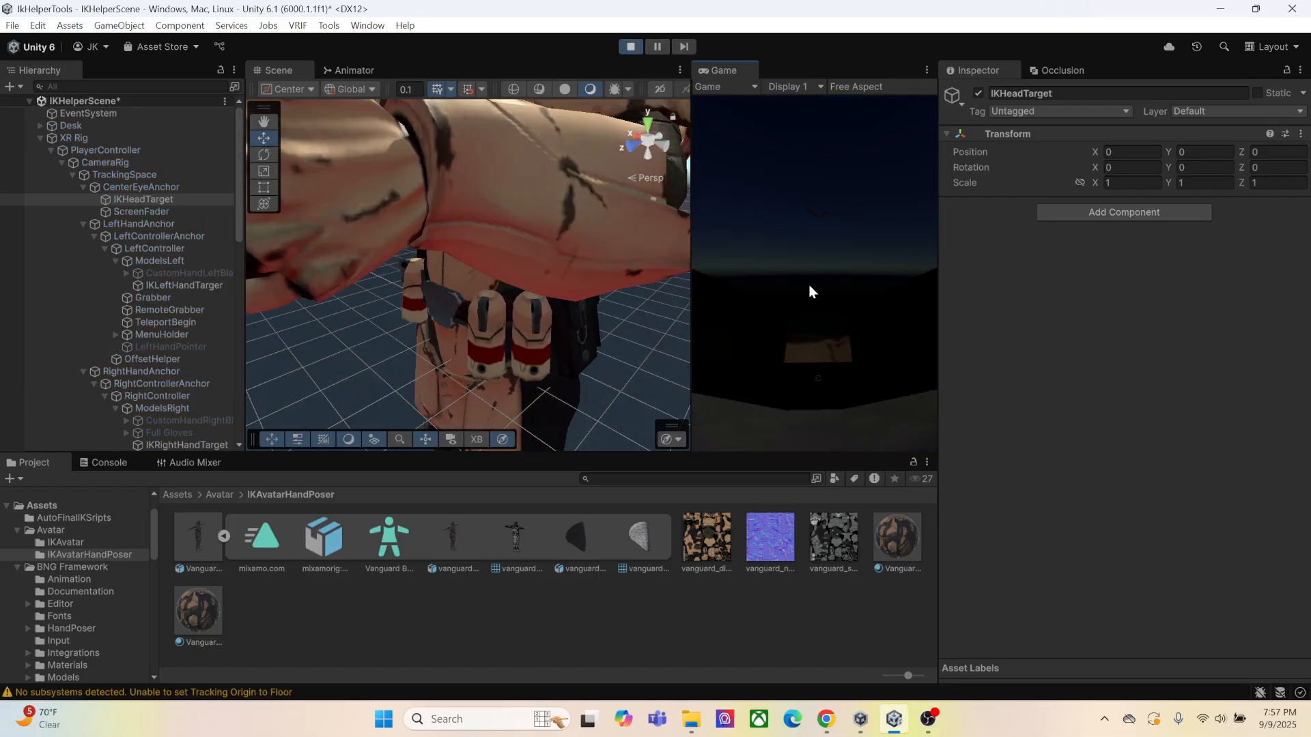
double_click(142, 199)
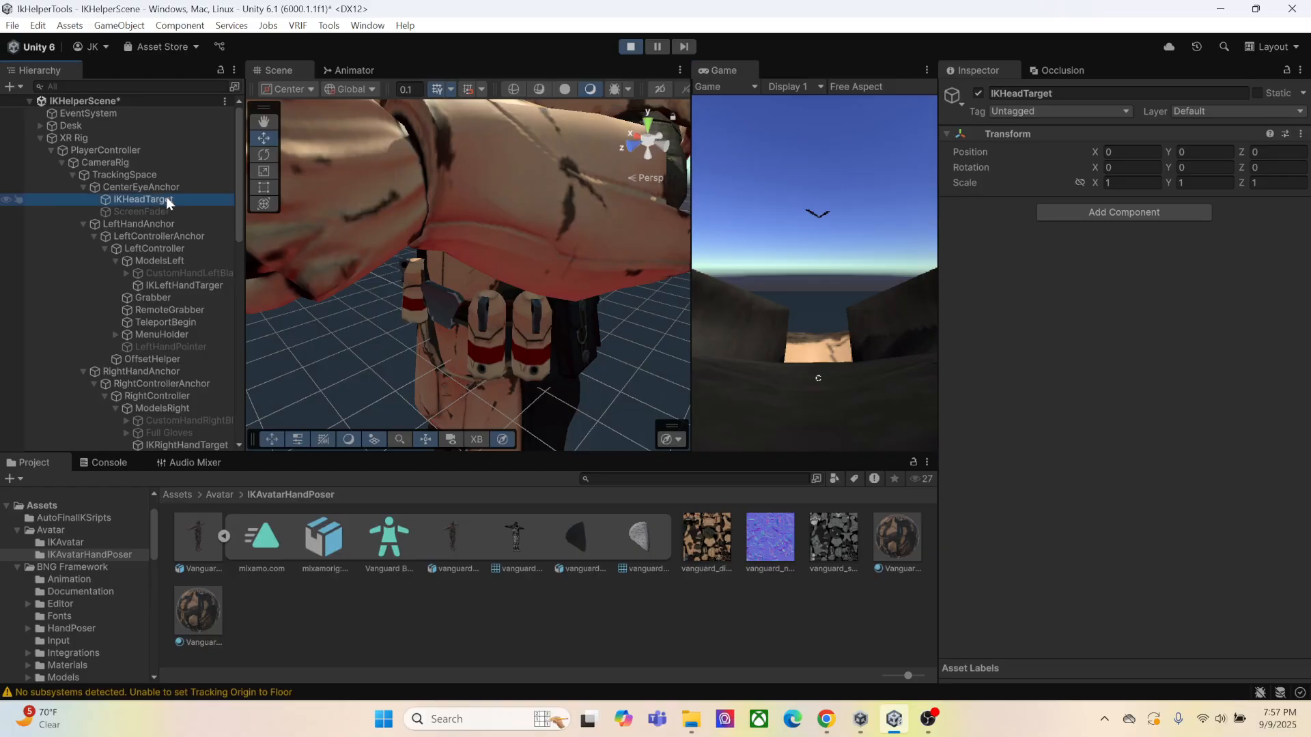
left_click_drag(445, 169, 509, 110)
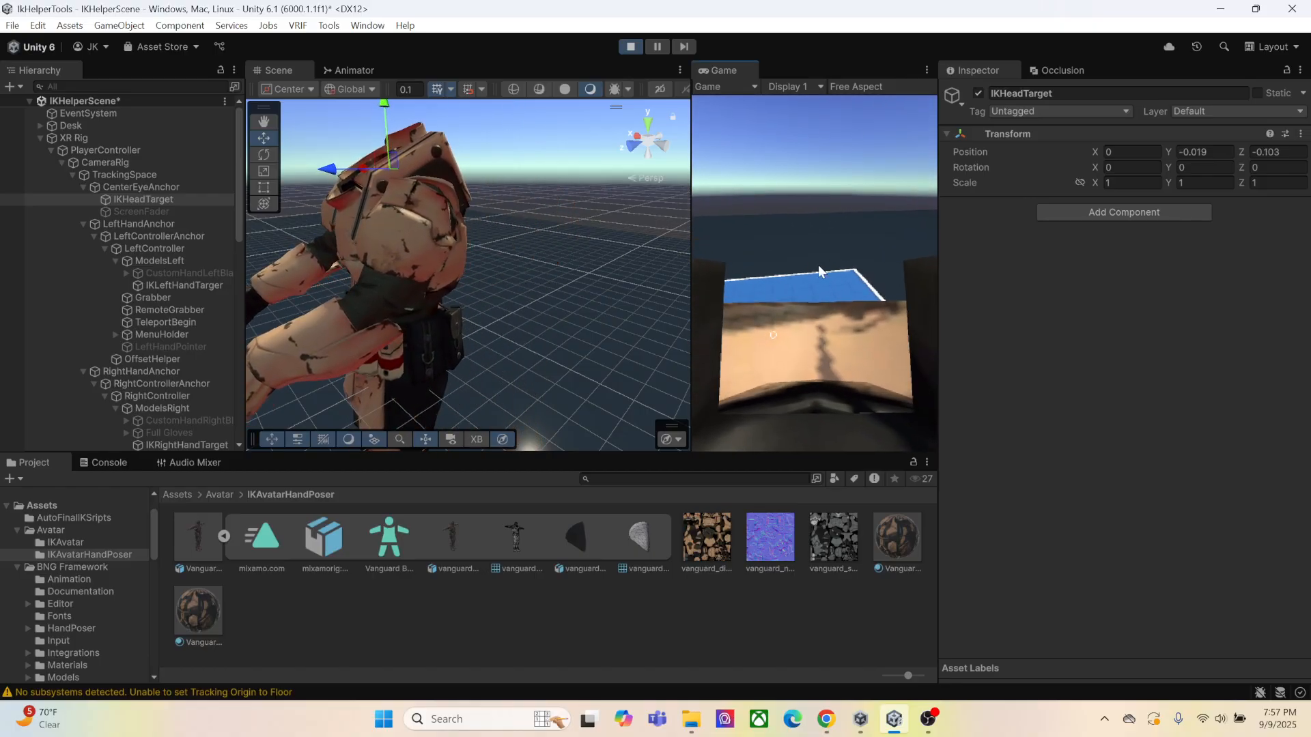
left_click_drag(333, 168, 358, 179)
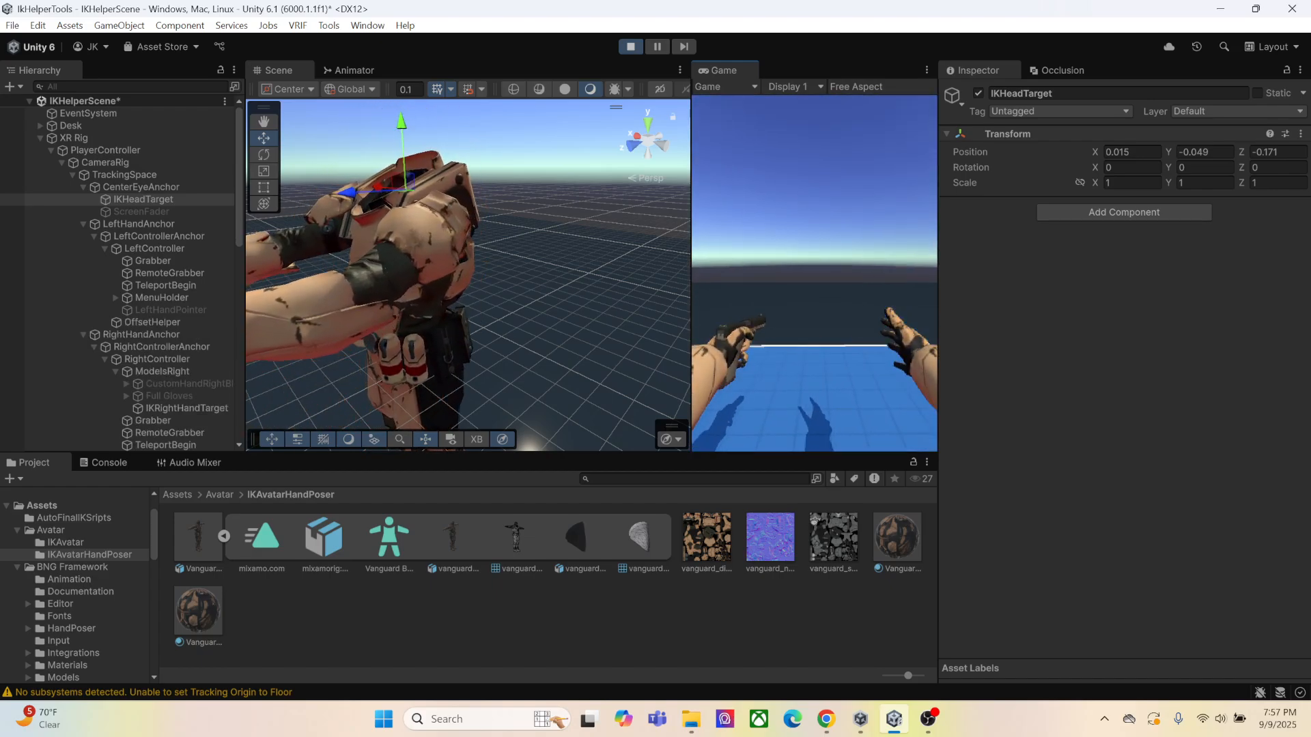
Move the pistol's GripTransformLeft to about X 0.0036, Y -0.0645, Z -0.0831 and check the left-hand grip
scroll(522, 294, "up", 2)
right_click_drag(437, 295, 498, 296)
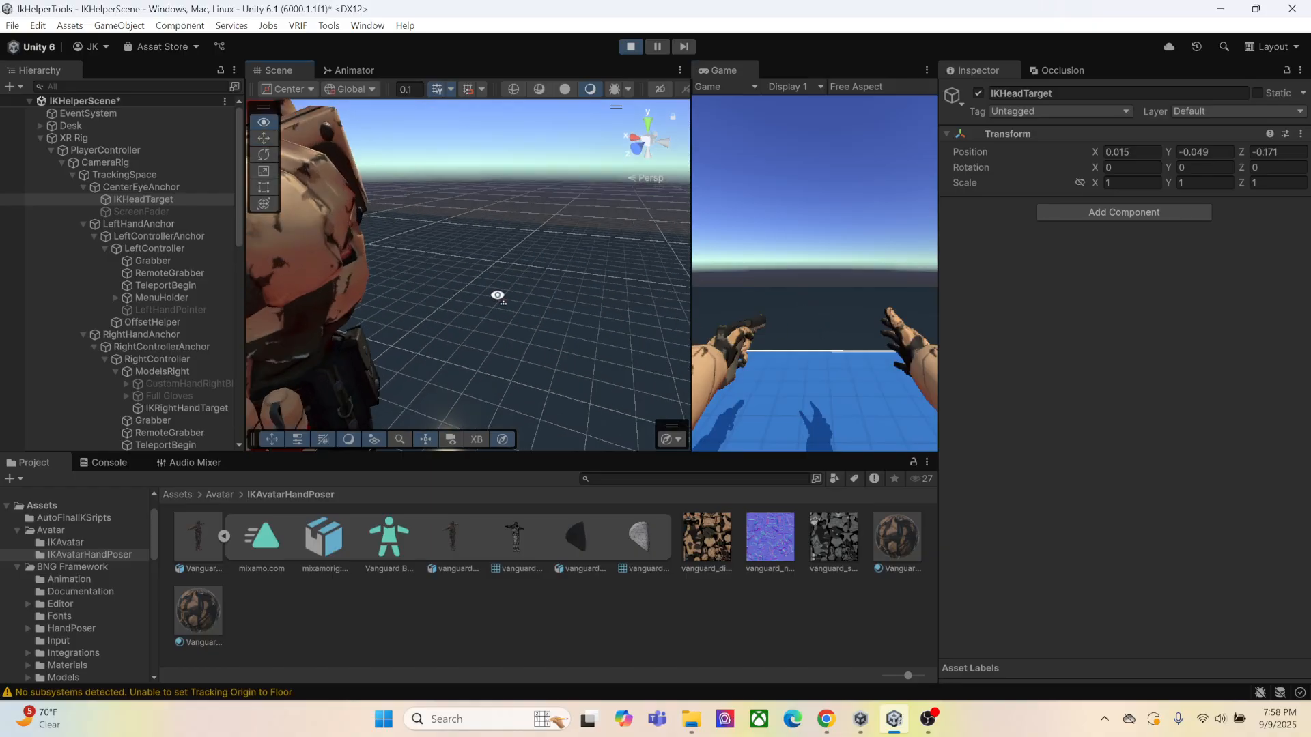
middle_click_drag(478, 296, 542, 305)
scroll(543, 305, "down", 3)
right_click_drag(542, 304, 615, 327)
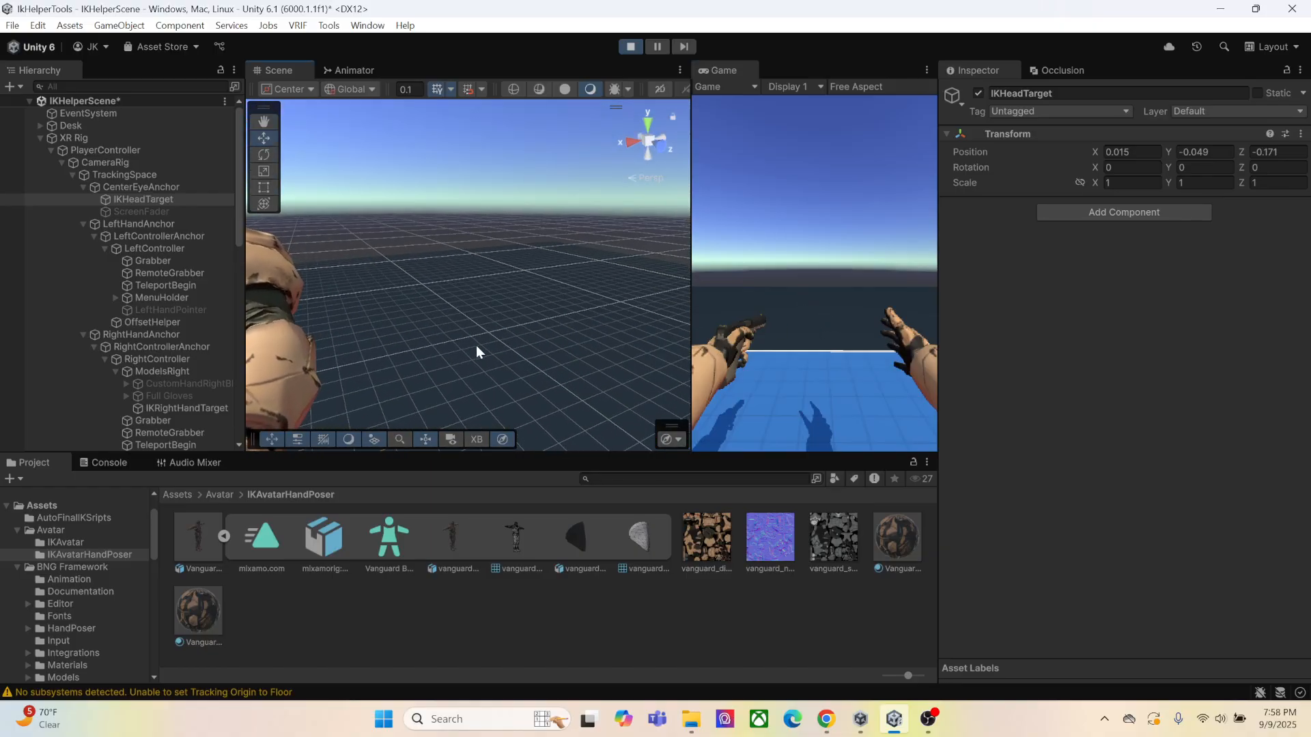
middle_click_drag(476, 346, 530, 321)
right_click_drag(531, 321, 588, 309)
scroll(164, 215, "down", 15)
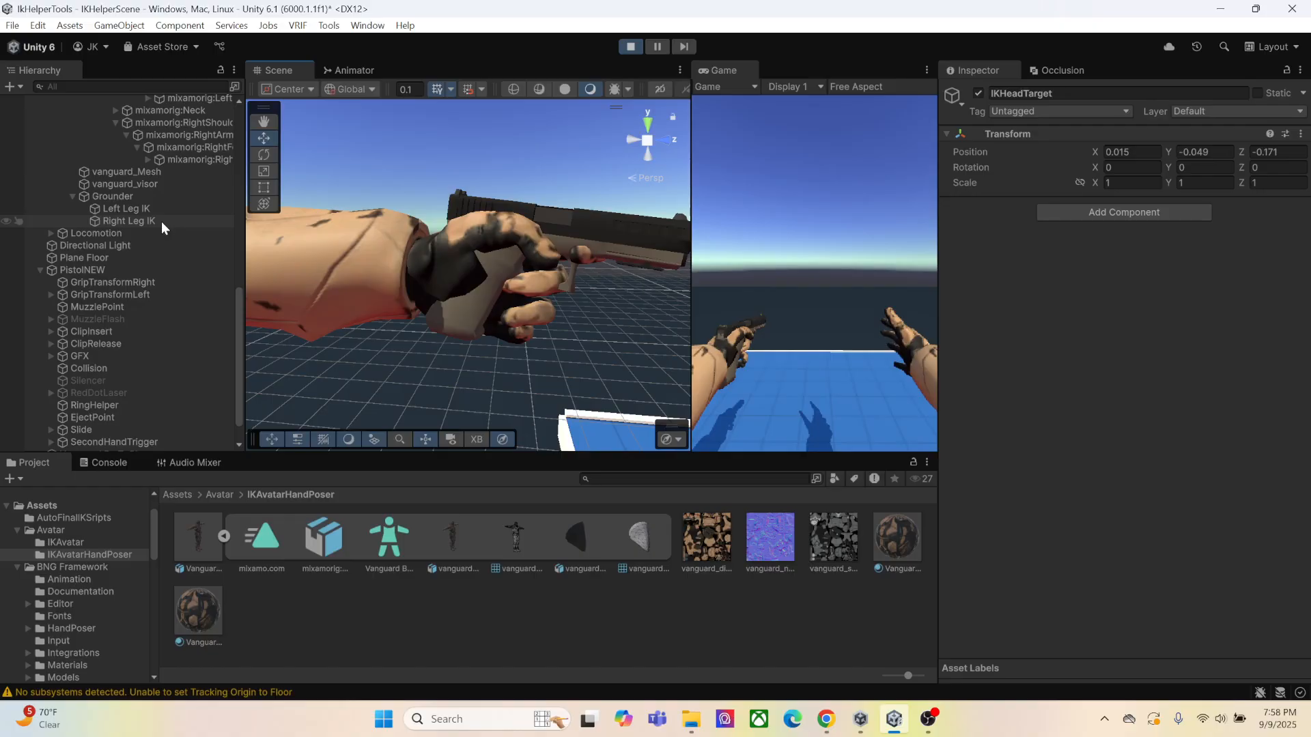
left_click(96, 295)
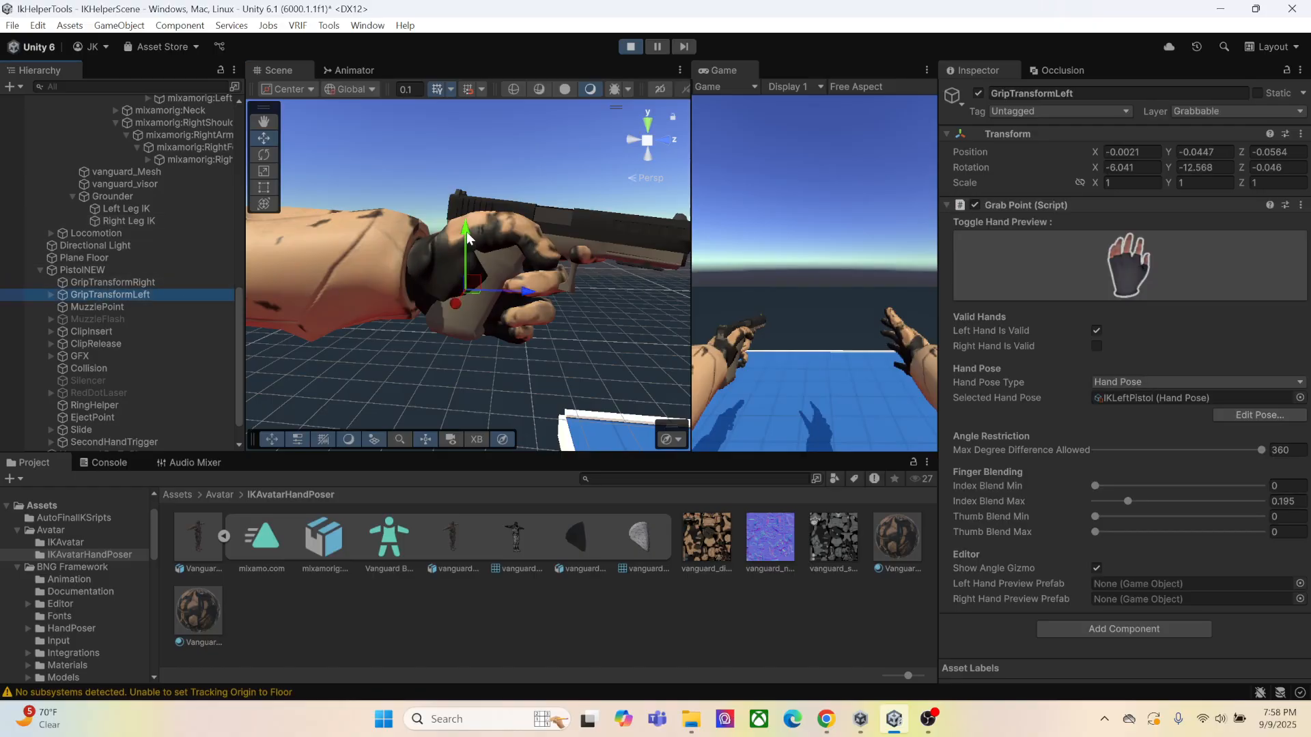
mouse_move(467, 233)
left_mouse_down()
mouse_move(462, 222)
mouse_move(461, 249)
left_mouse_up()
left_click_drag(519, 291, 490, 286)
left_click_drag(466, 229, 466, 238)
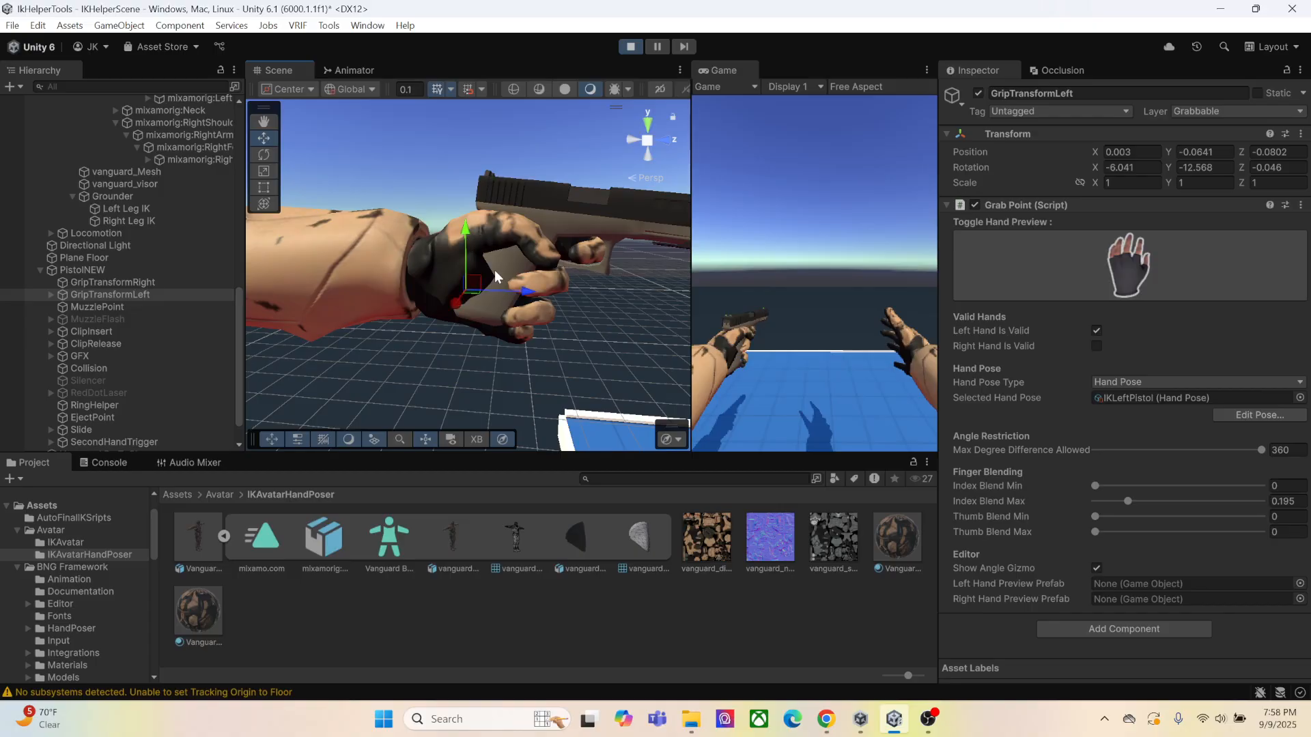
left_click_drag(527, 290, 521, 290)
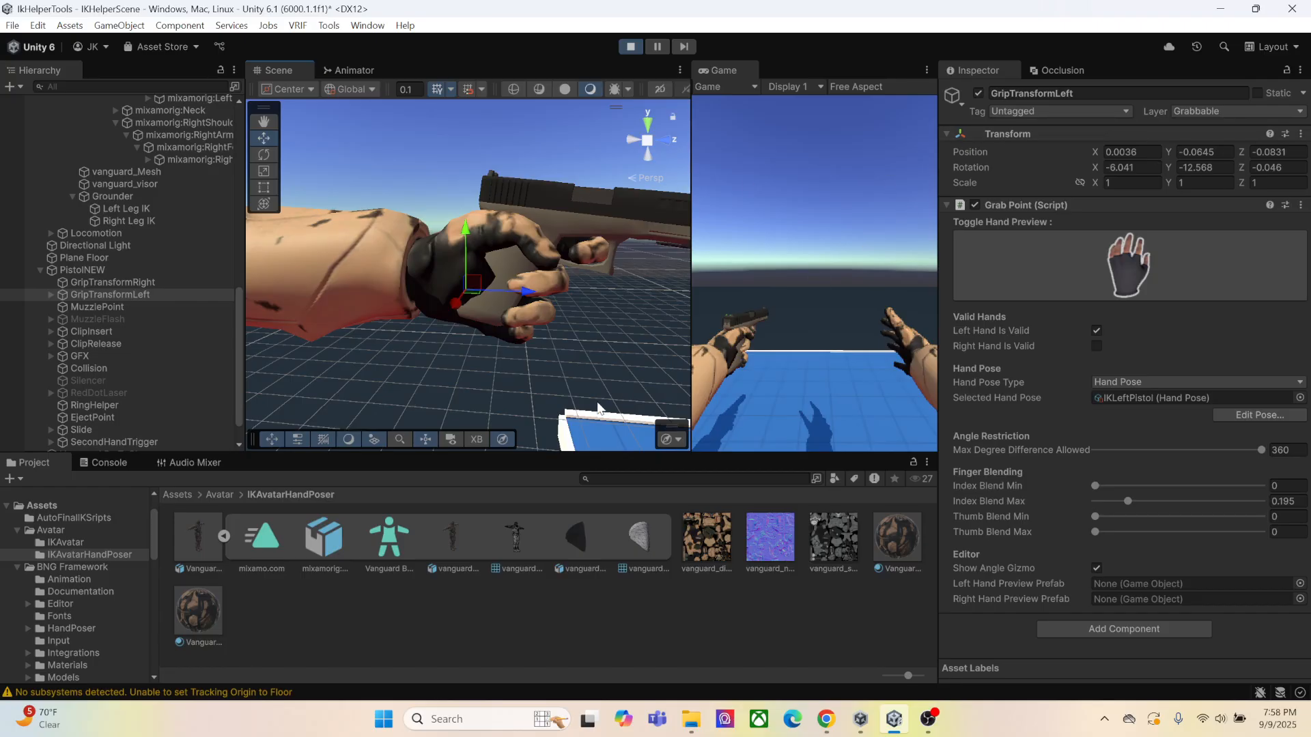
middle_click_drag(625, 298, 617, 305)
right_click_drag(617, 304, 473, 364)
middle_click_drag(493, 344, 487, 339)
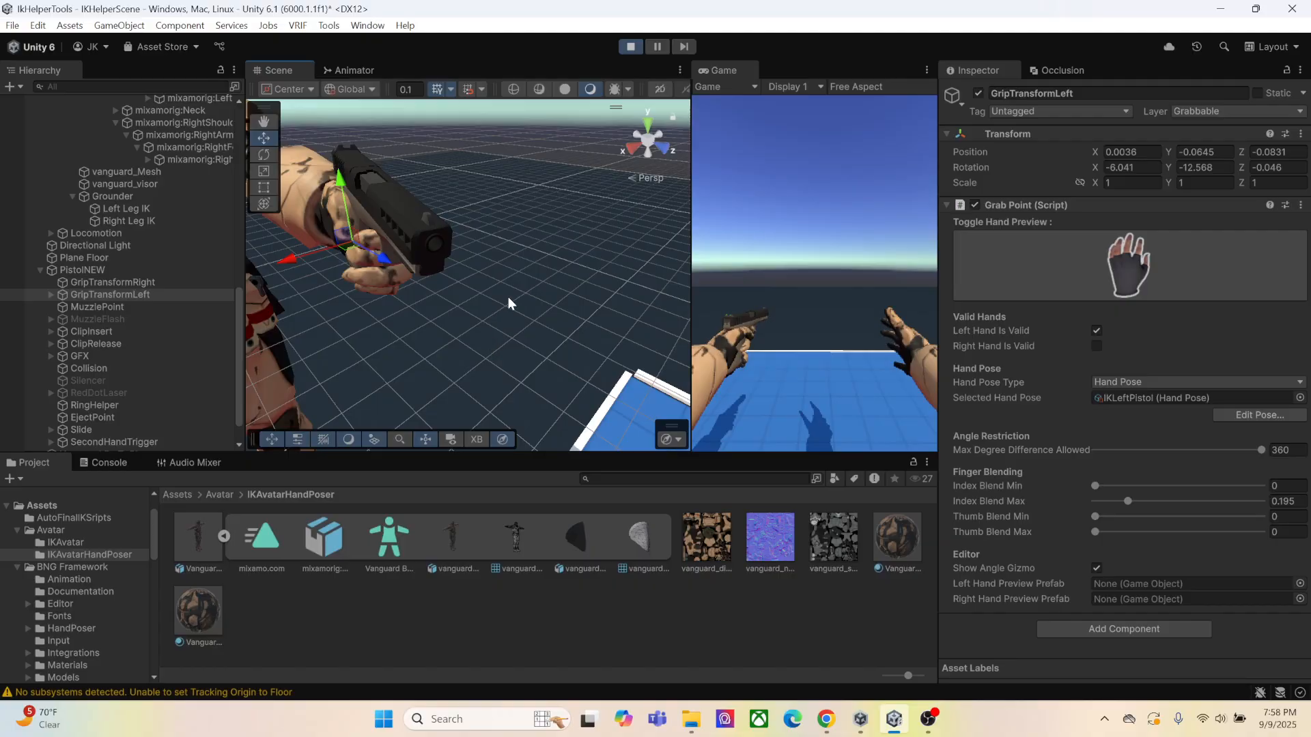
Exit Play mode and open the Lazy Hand Pose Helper tool
left_click(630, 46)
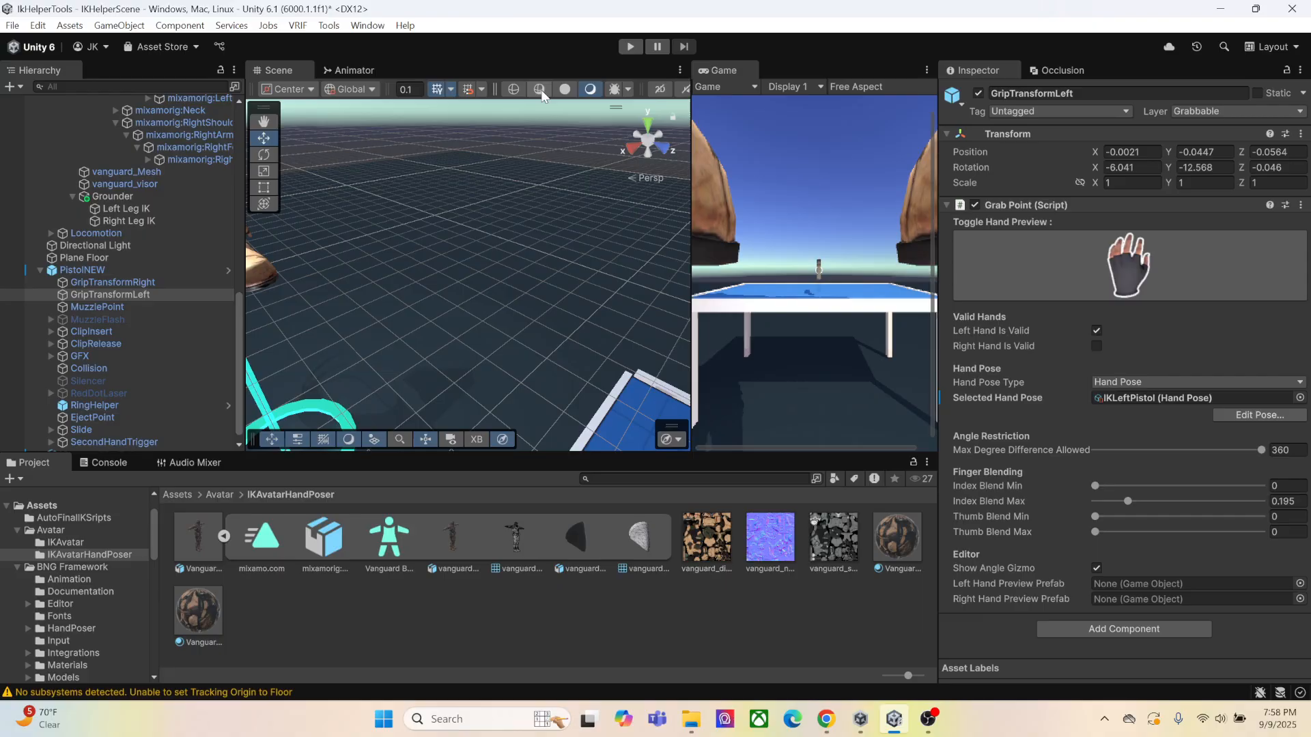
left_click(297, 26)
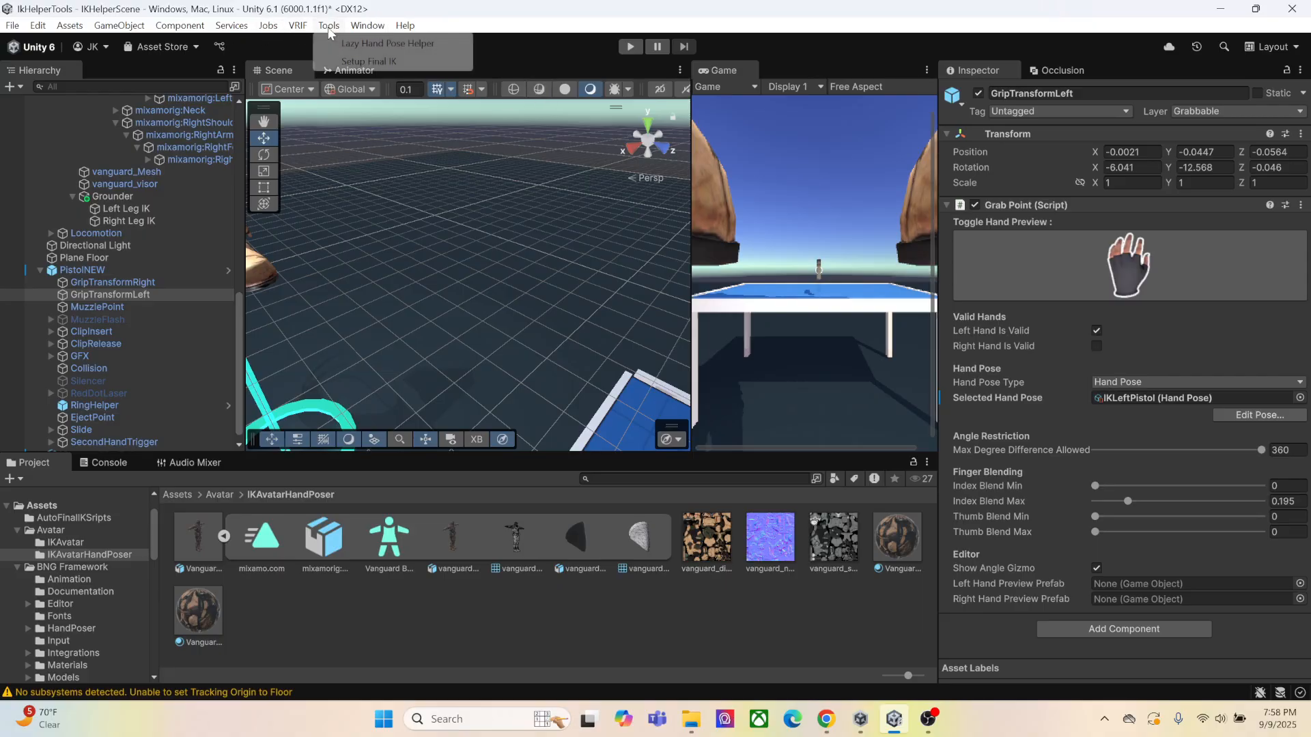
left_click(351, 44)
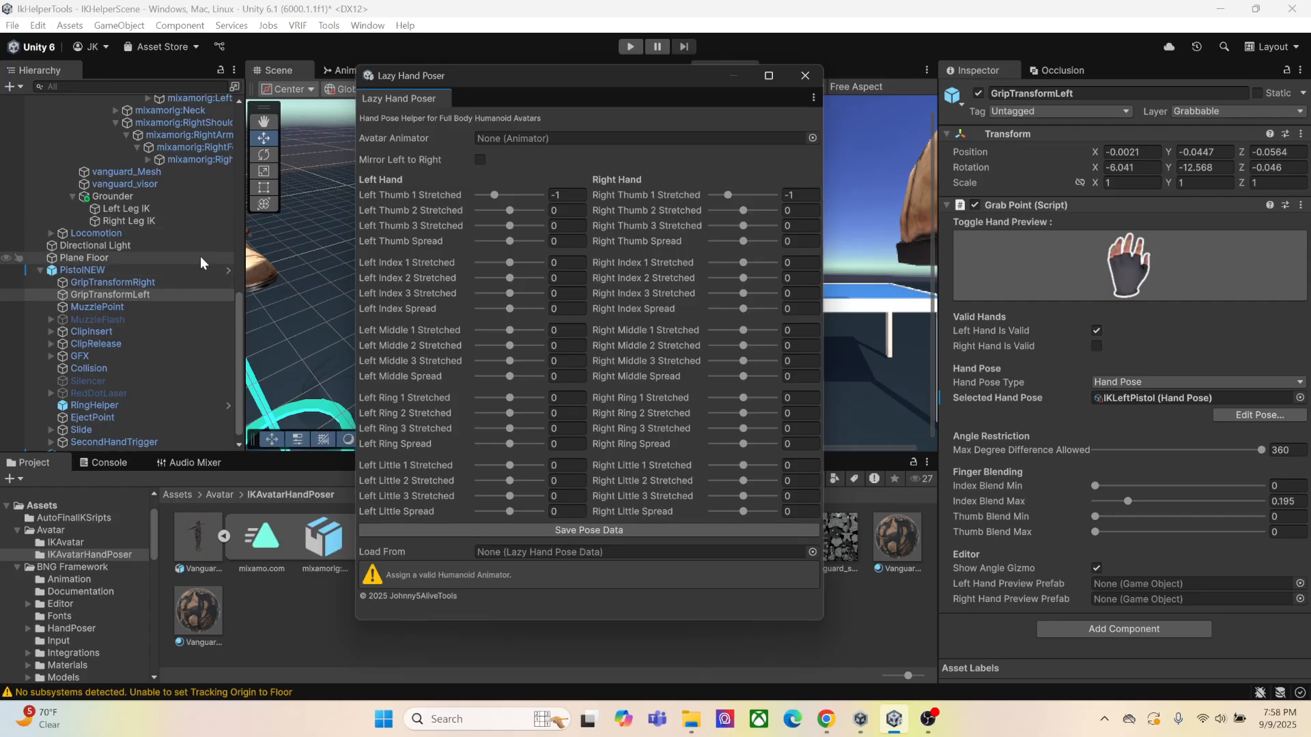
Enable the standalone Vanguard avatar listed after PistolNEW in the scene and deactivate the XR Rig
scroll(88, 283, "down", 1)
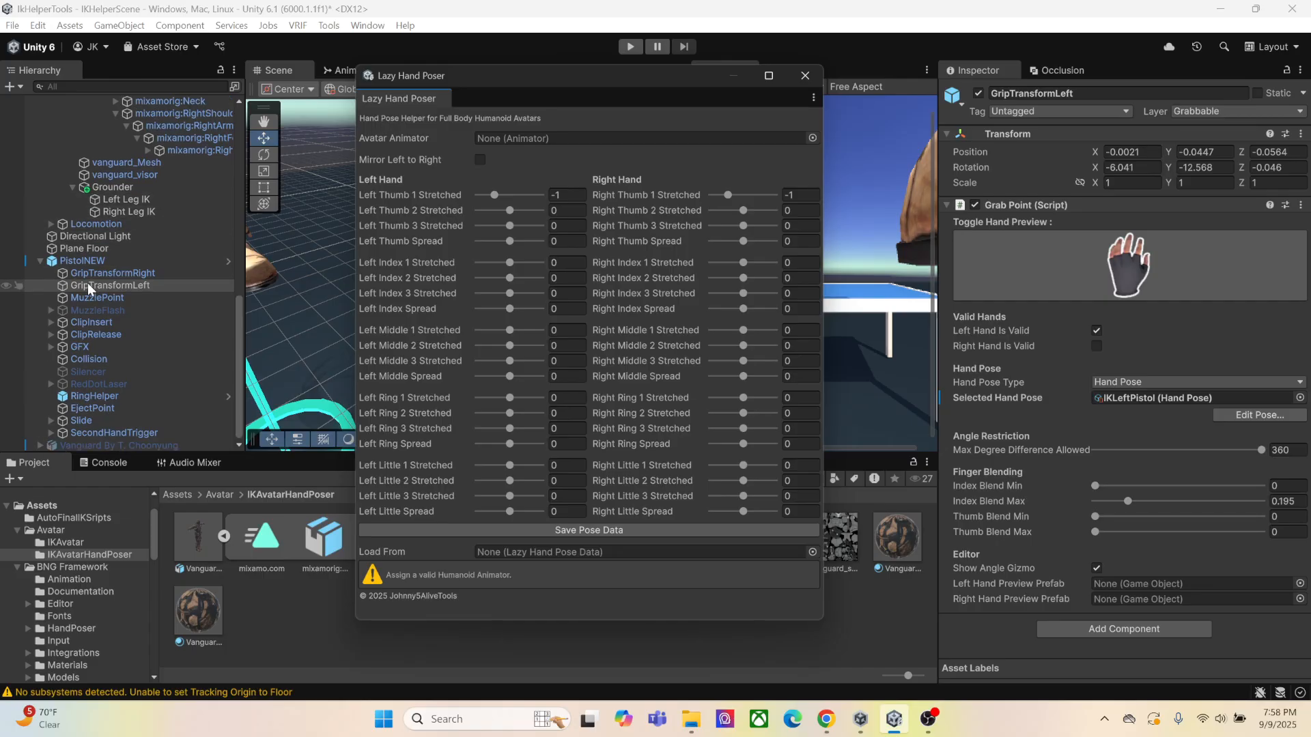
left_click(83, 445)
left_click(978, 93)
scroll(111, 198, "up", 15)
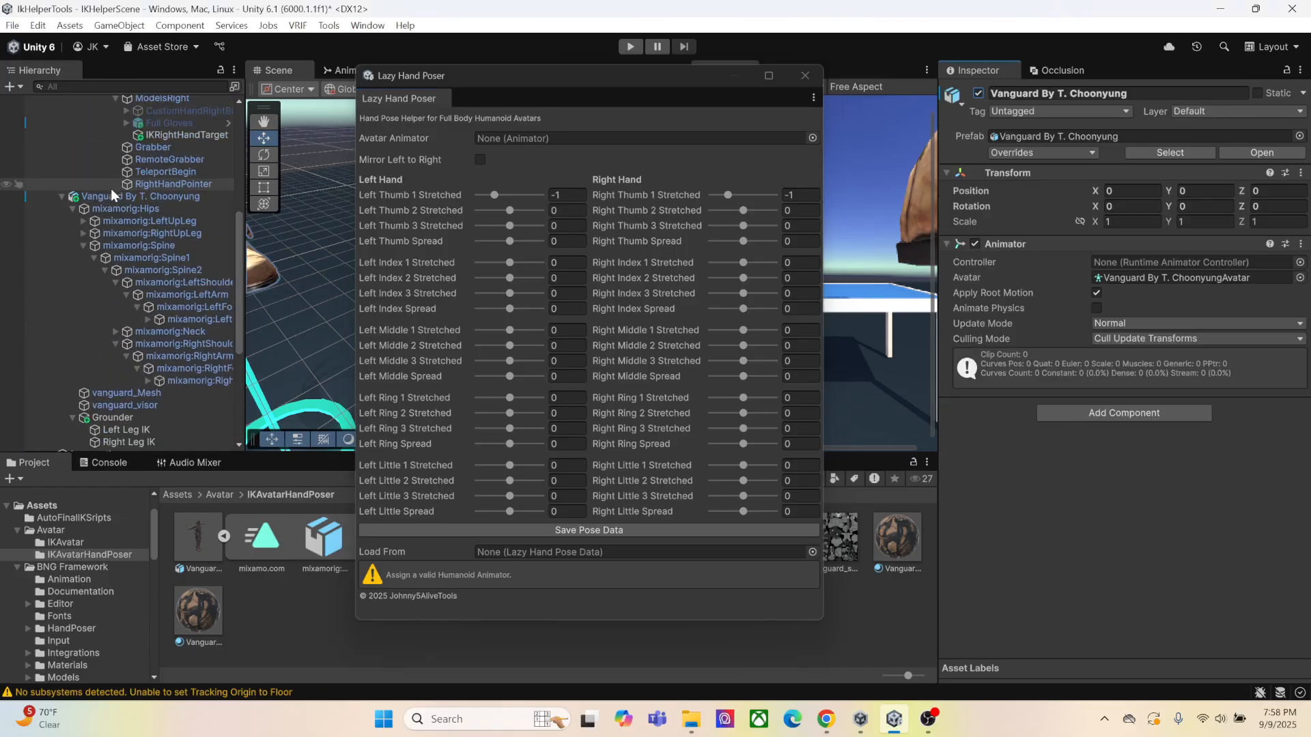
scroll(120, 232, "up", 6)
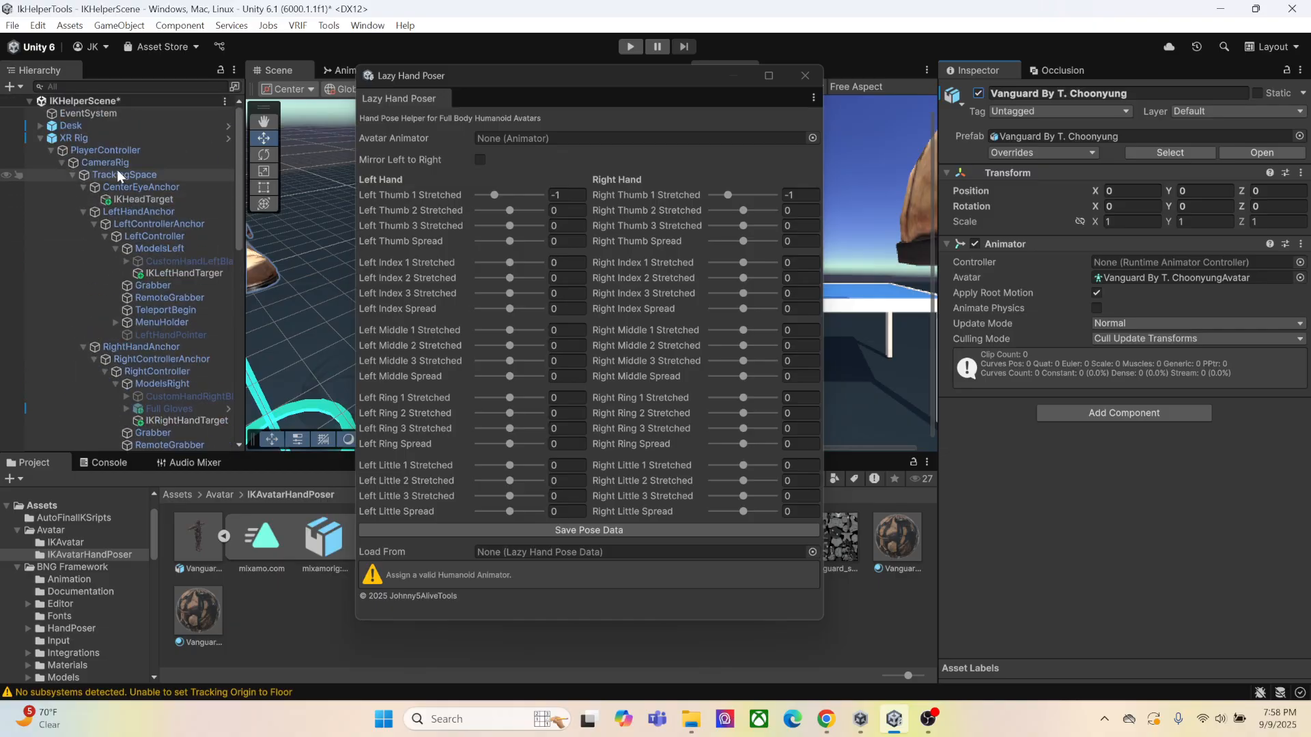
left_click(109, 138)
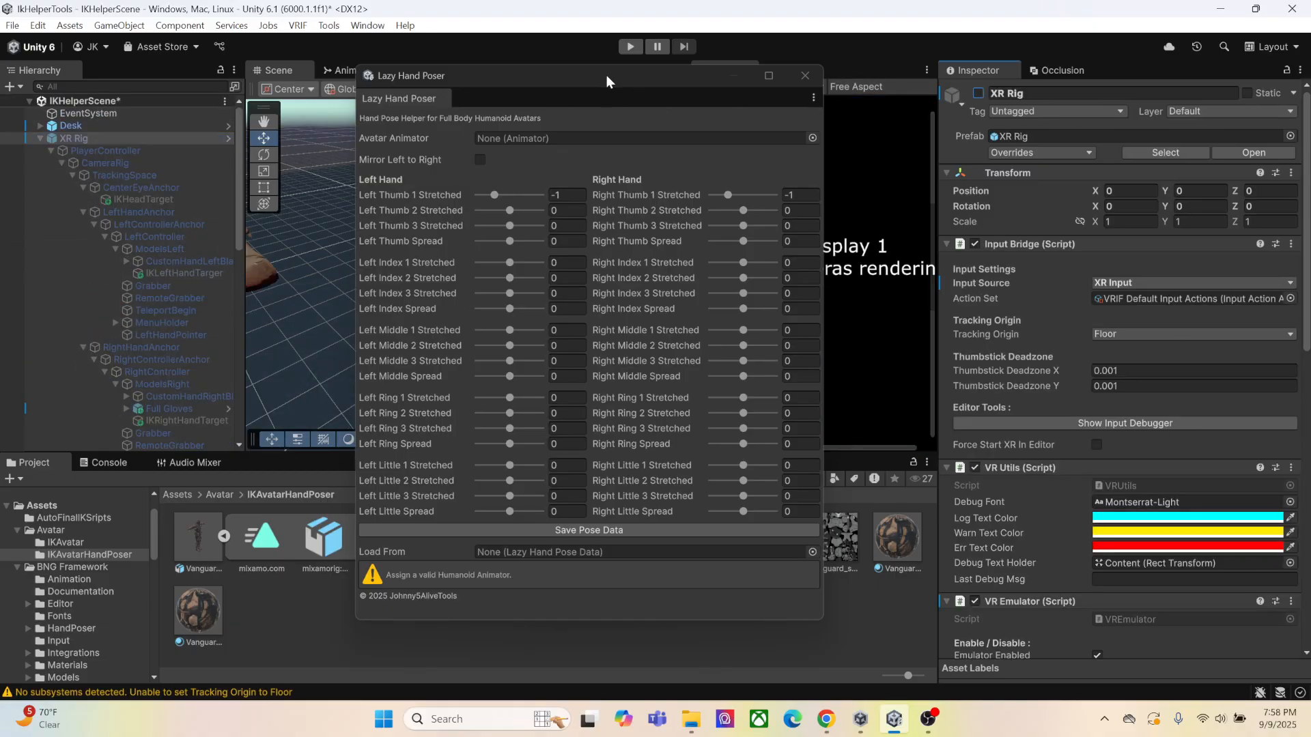
Move the Lazy Hand Poser window clear of the Scene view and assign the standalone Vanguard avatar as its Avatar Animator
left_click_drag(607, 75, 1042, 87)
right_click_drag(491, 260, 389, 258)
middle_click_drag(481, 229, 476, 355)
scroll(476, 355, "up", 3)
scroll(477, 361, "down", 2)
right_click_drag(477, 360, 497, 336)
middle_click_drag(498, 337, 494, 260)
right_click_drag(495, 260, 539, 235)
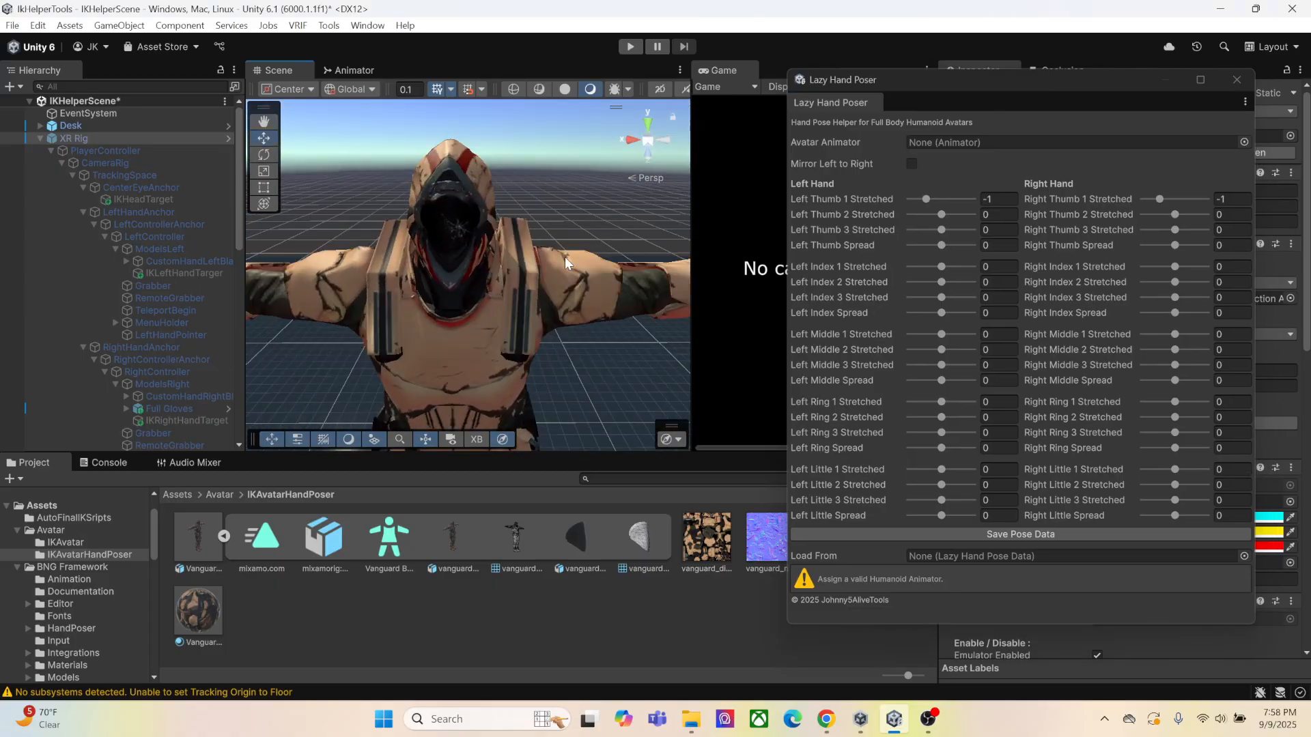
middle_click_drag(362, 263, 505, 265)
scroll(506, 265, "down", 3)
right_click_drag(506, 266, 547, 267)
scroll(547, 267, "up", 3)
middle_click_drag(547, 266, 479, 250)
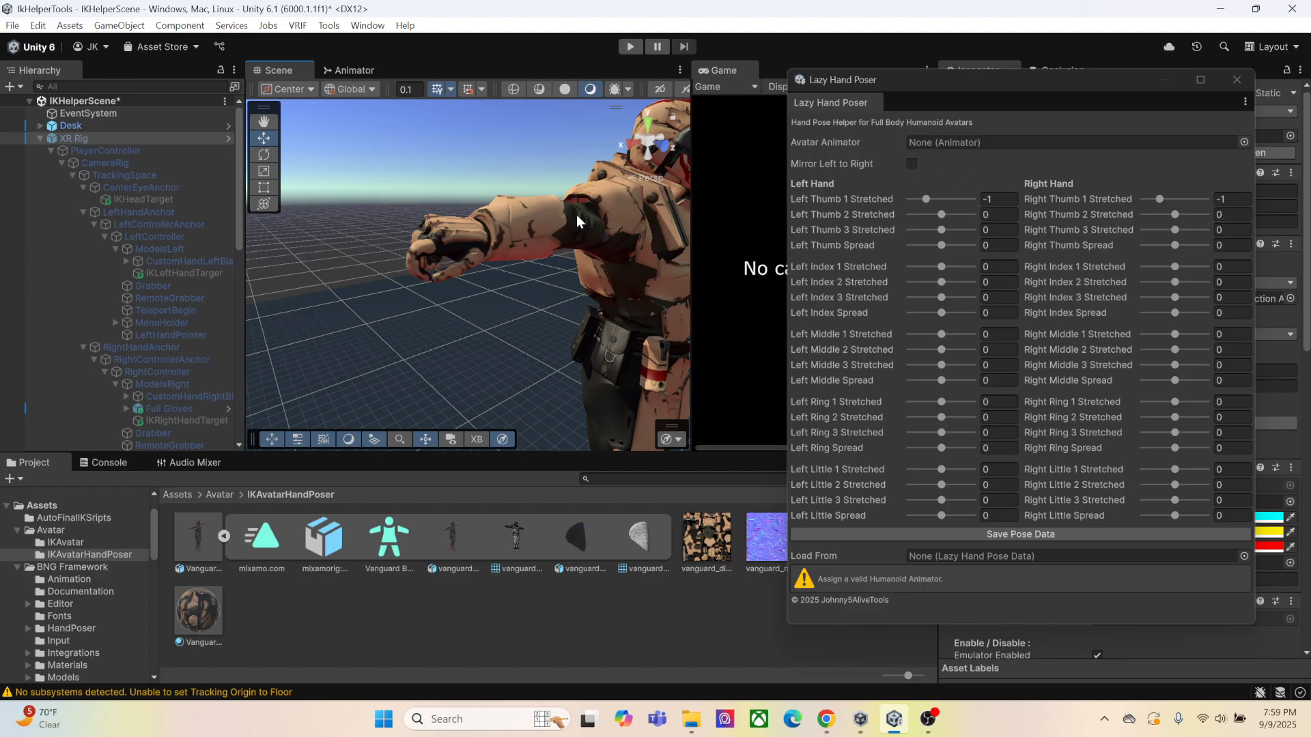
scroll(145, 194, "down", 10)
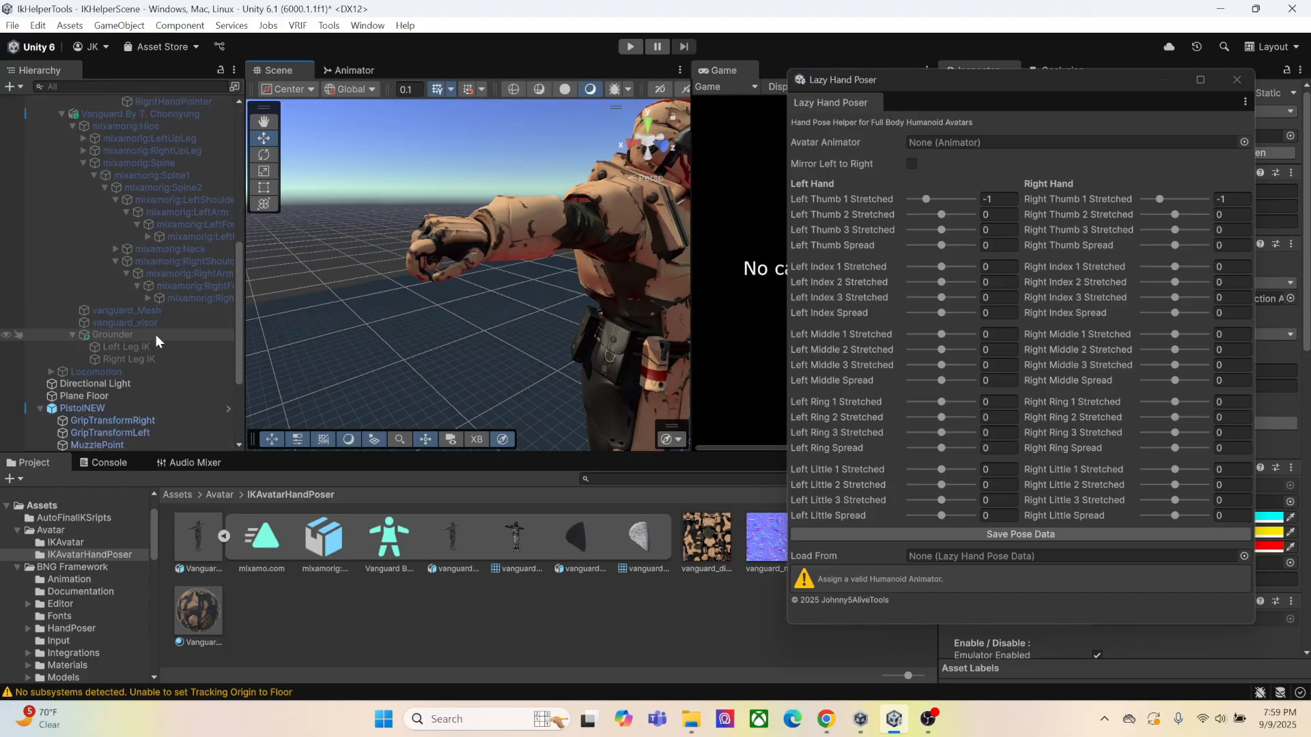
scroll(155, 334, "down", 3)
left_click_drag(117, 315, 946, 153)
scroll(145, 345, "down", 3)
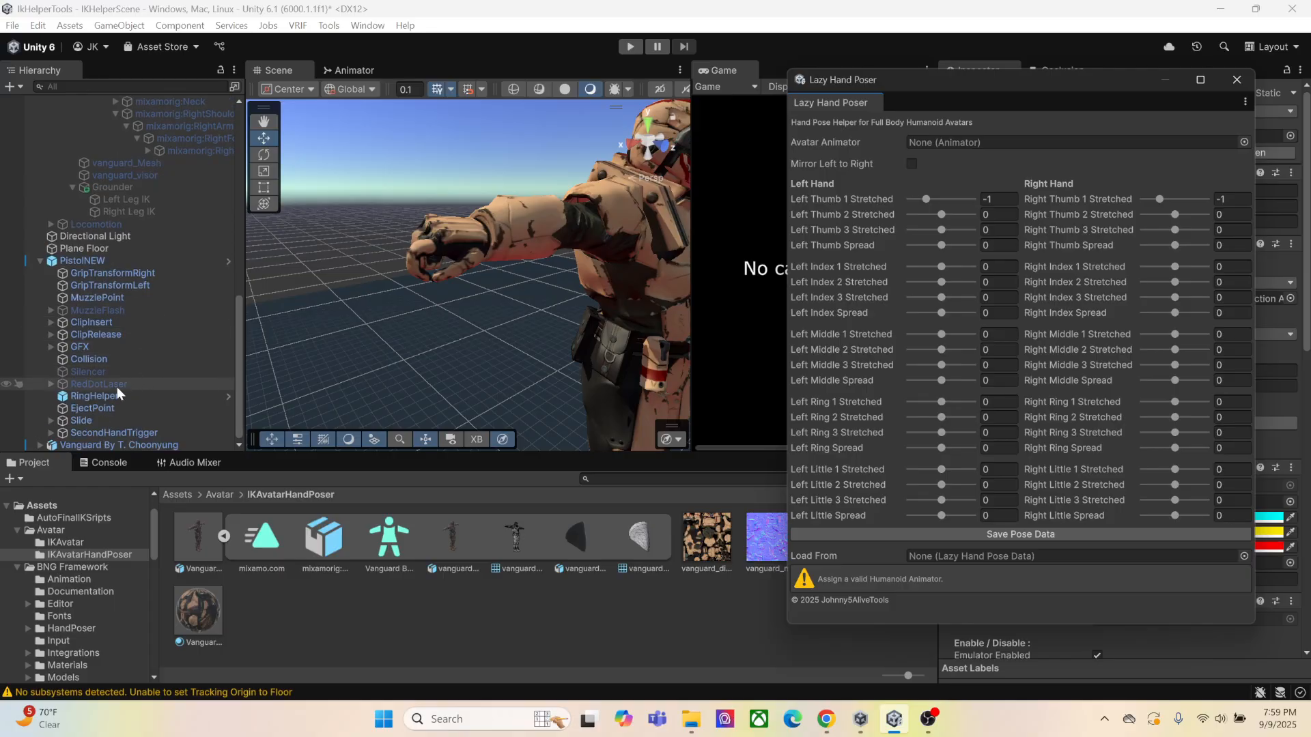
left_click_drag(115, 444, 998, 147)
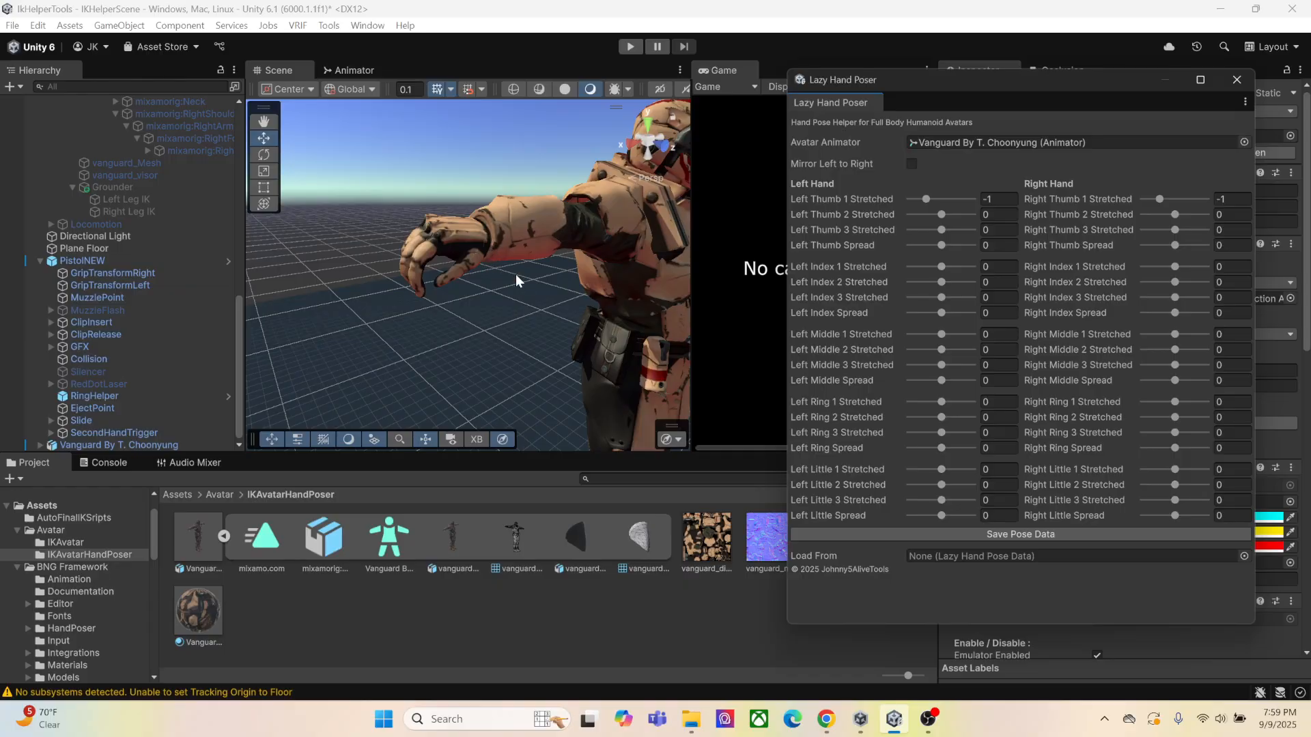
Enable Mirror Left to Right and pose the left fingers, with Thumb 2 about -1.44, Index 3 at 2, Middle 1 about 0.53, Ring 1 about 1.45
left_click_drag(950, 219, 914, 245)
left_click(911, 164)
left_click_drag(942, 297, 913, 314)
left_click_drag(941, 334, 931, 448)
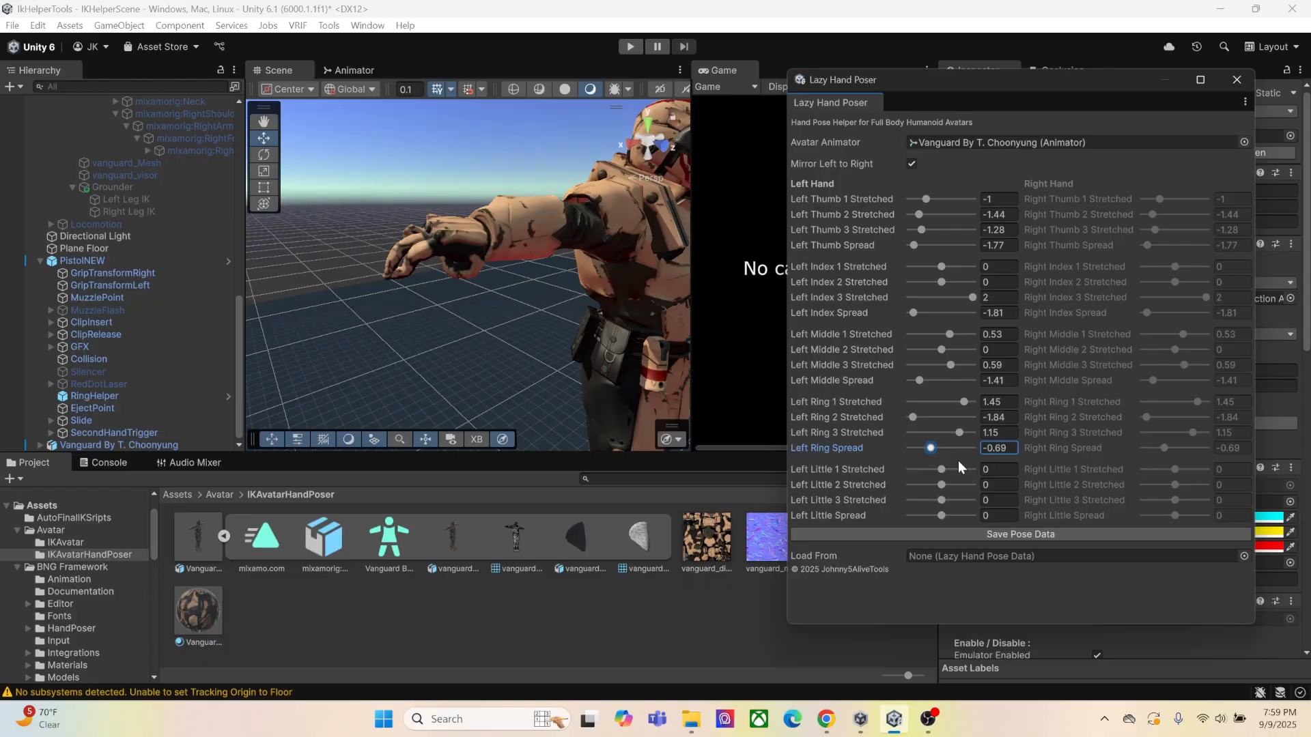
Start saving the current hand pose data and create a folder named PoseData inside the project's Assets folder
left_click(949, 535)
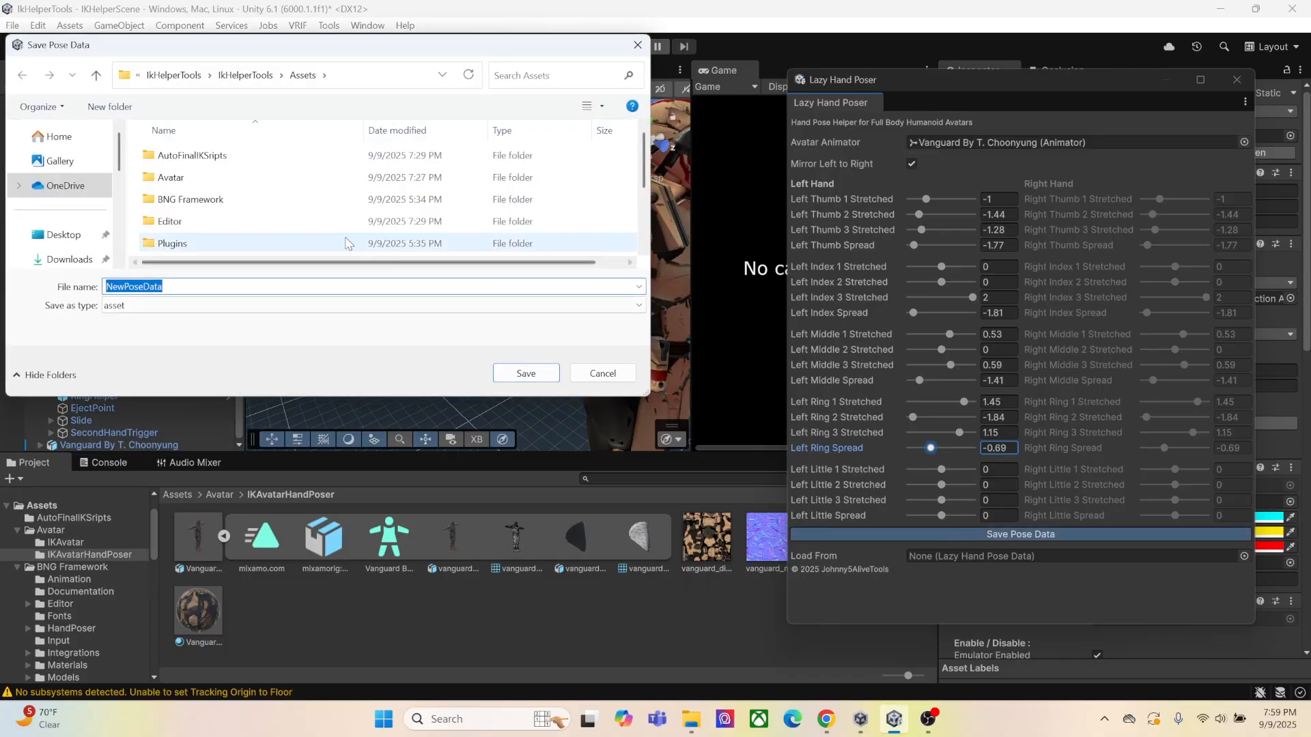
left_click(109, 106)
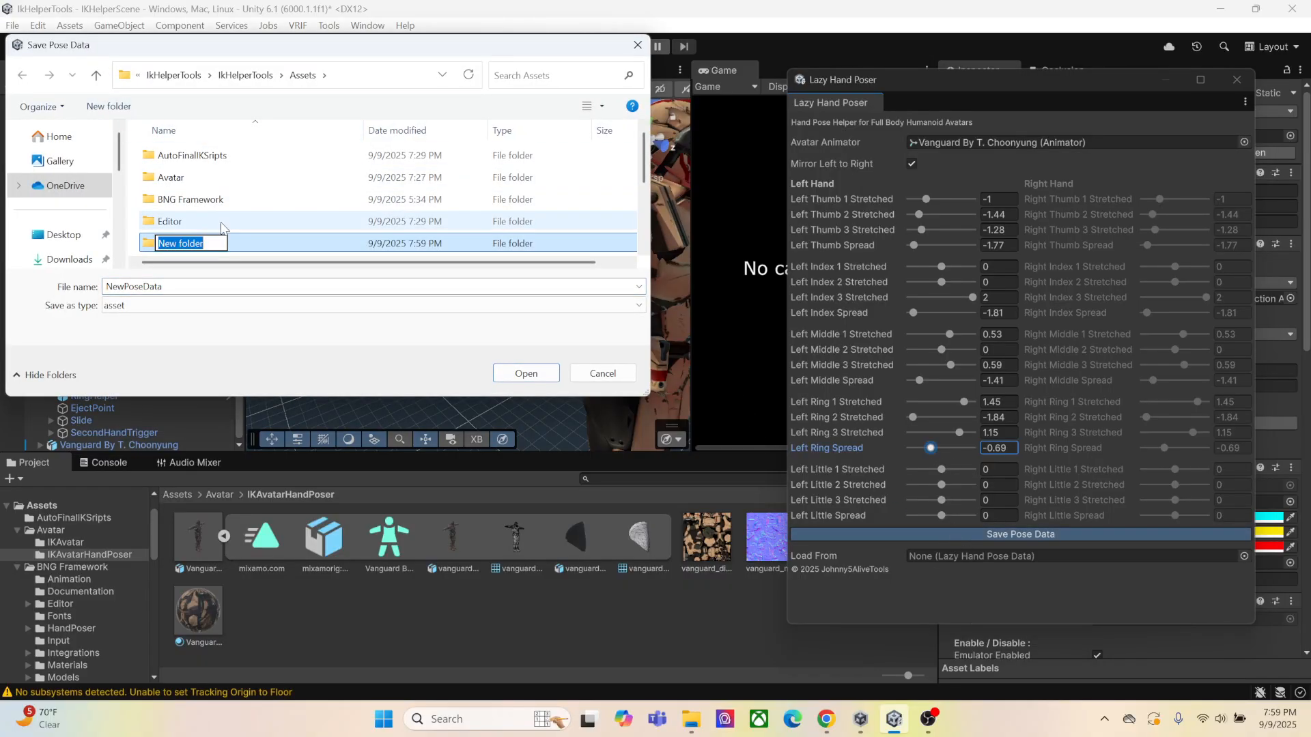
type("PoseData")
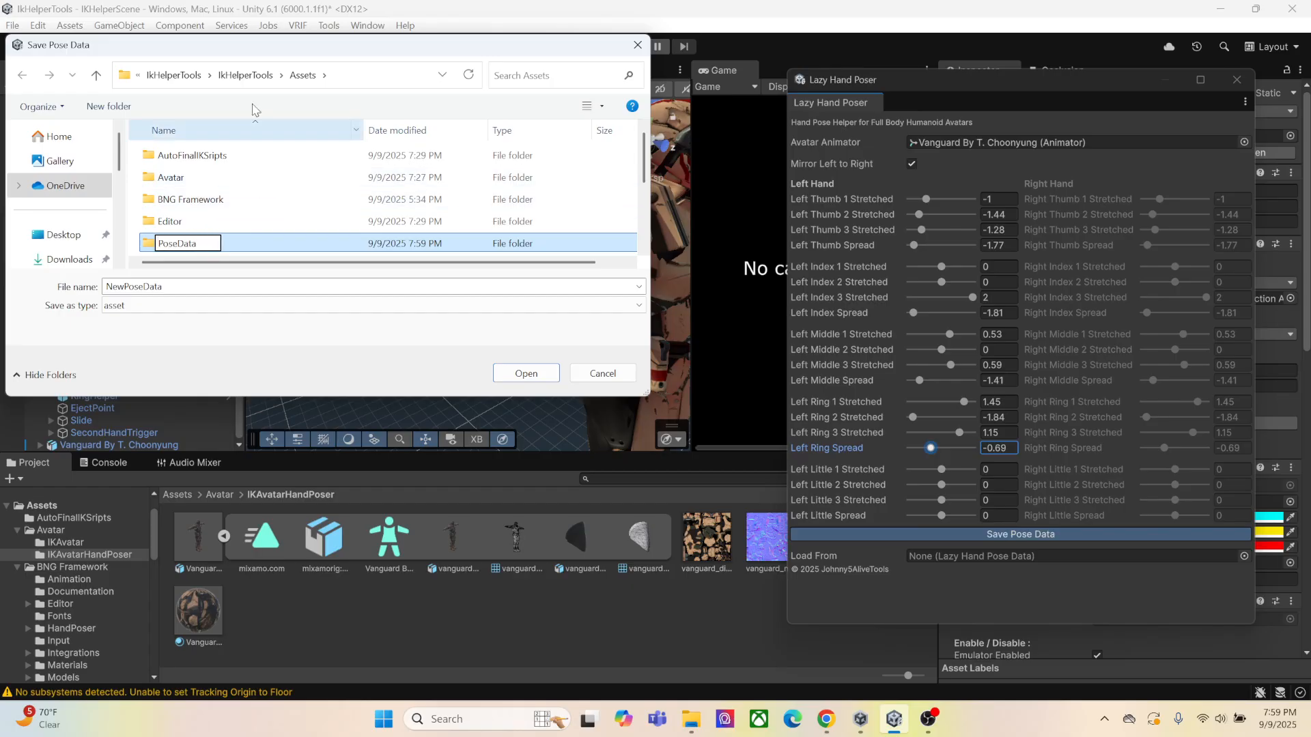
left_click(262, 222)
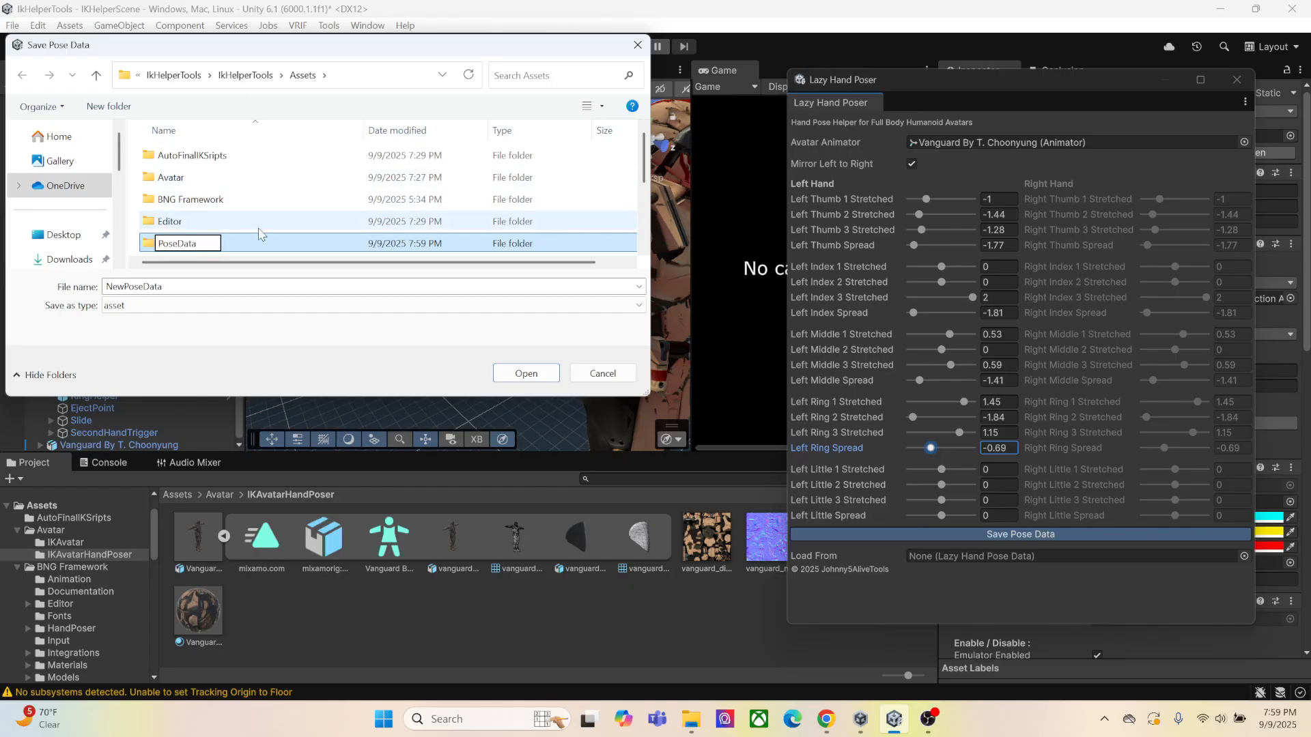
scroll(262, 222, "down", 3)
scroll(239, 205, "up", 2)
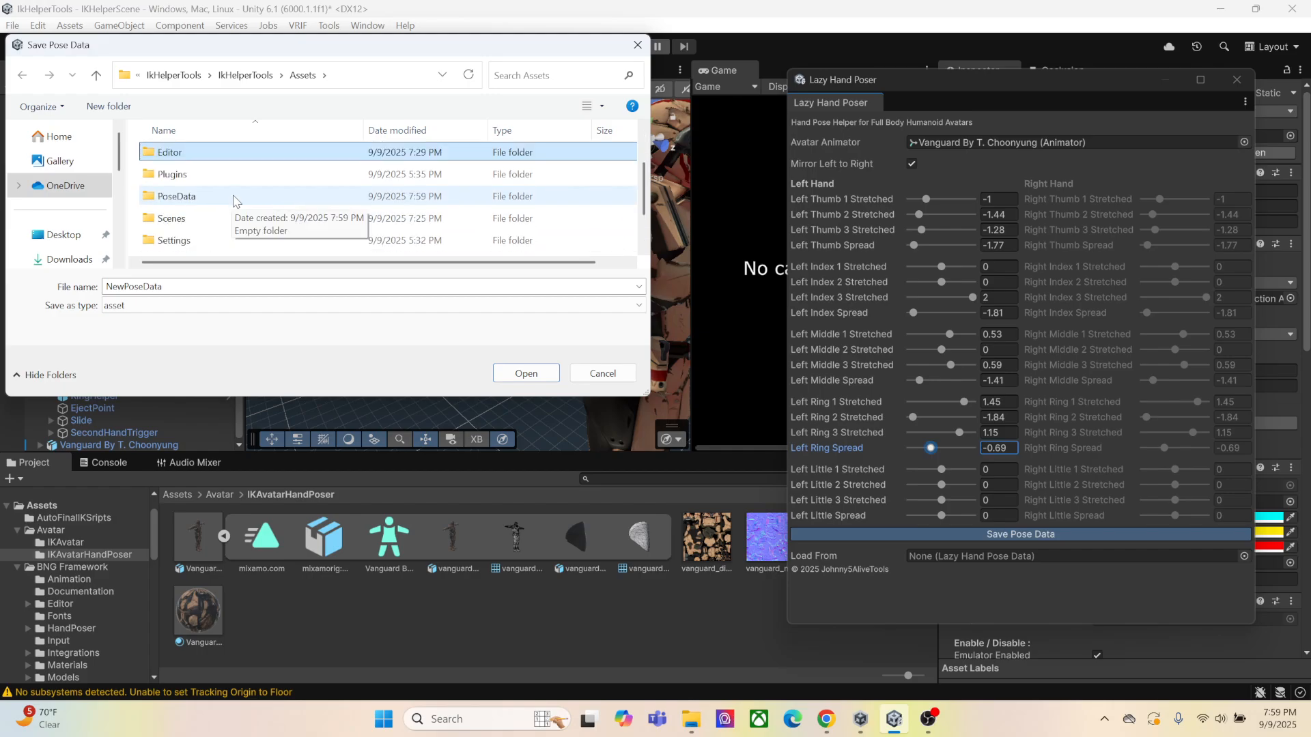
Save the pose asset as EpicHandpose in the PoseData folder and close the Lazy Hand Poser window
left_click(229, 198)
double_click(228, 198)
double_click(185, 315)
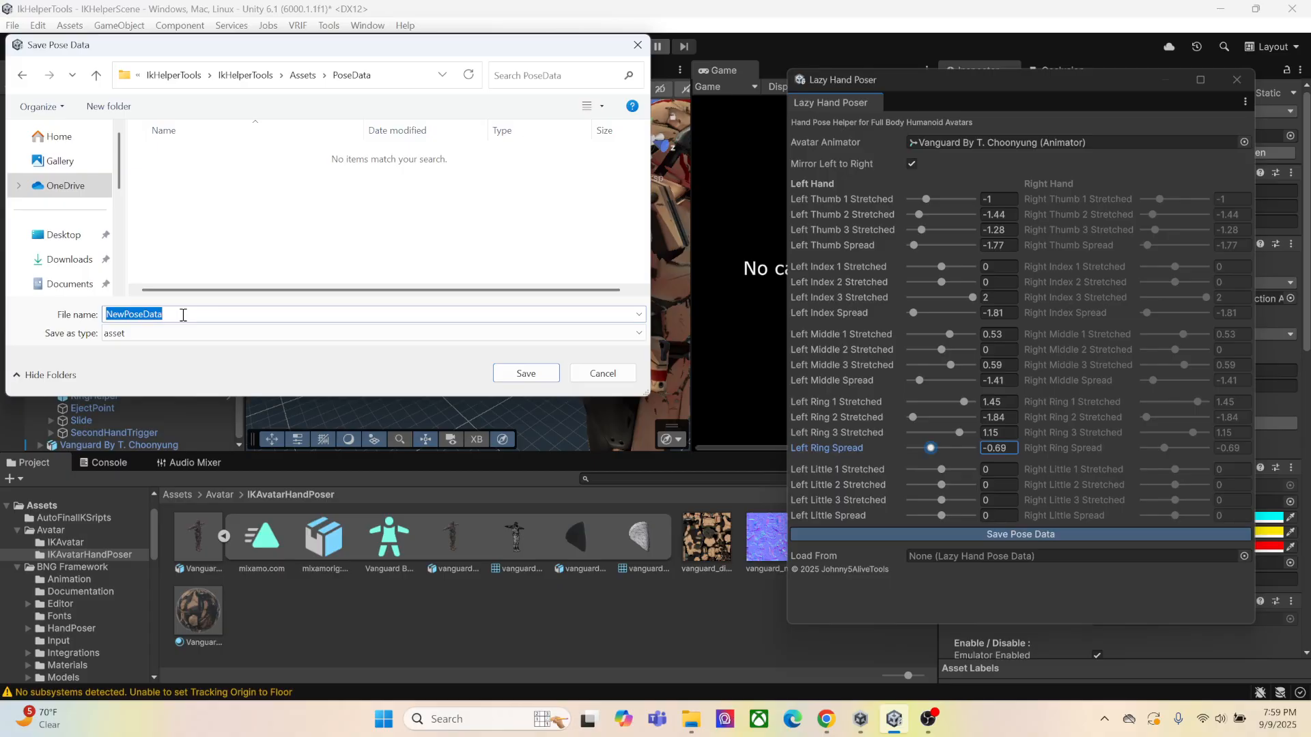
type("EpicHandpose")
left_click(525, 372)
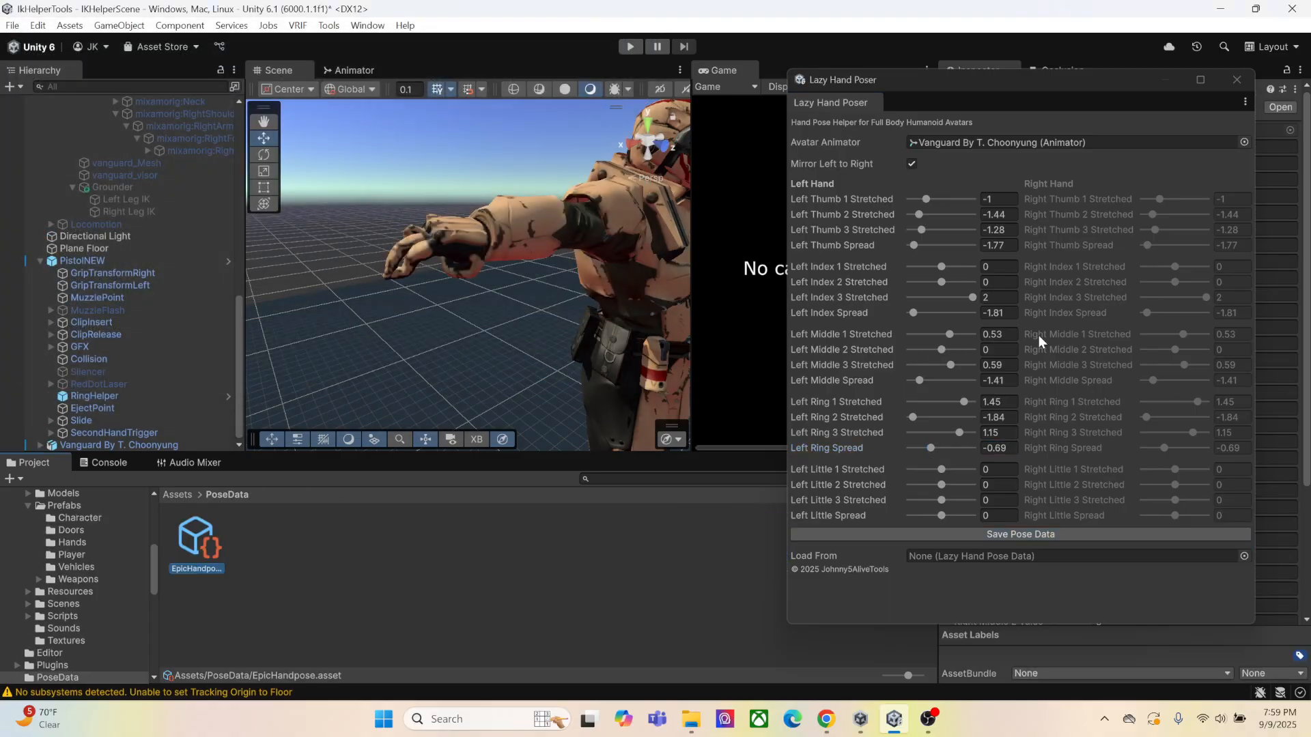
left_click(1236, 81)
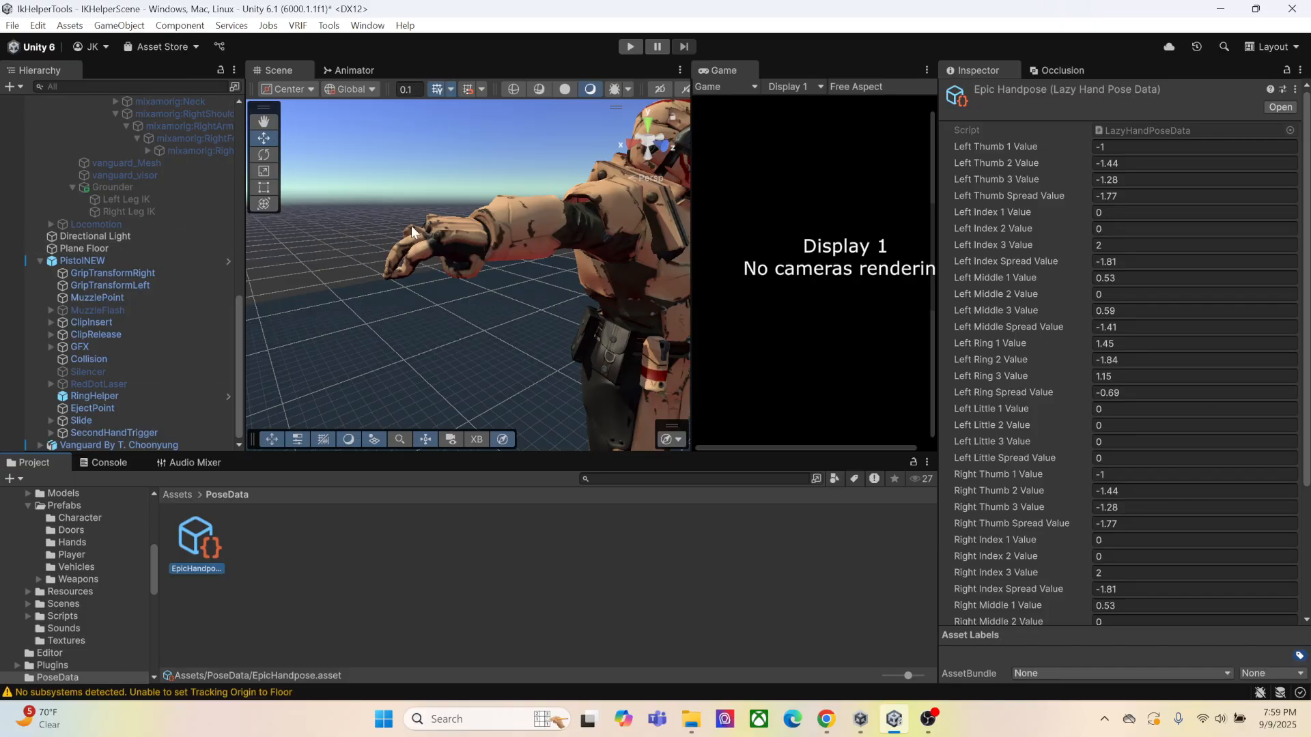
left_click(927, 719)
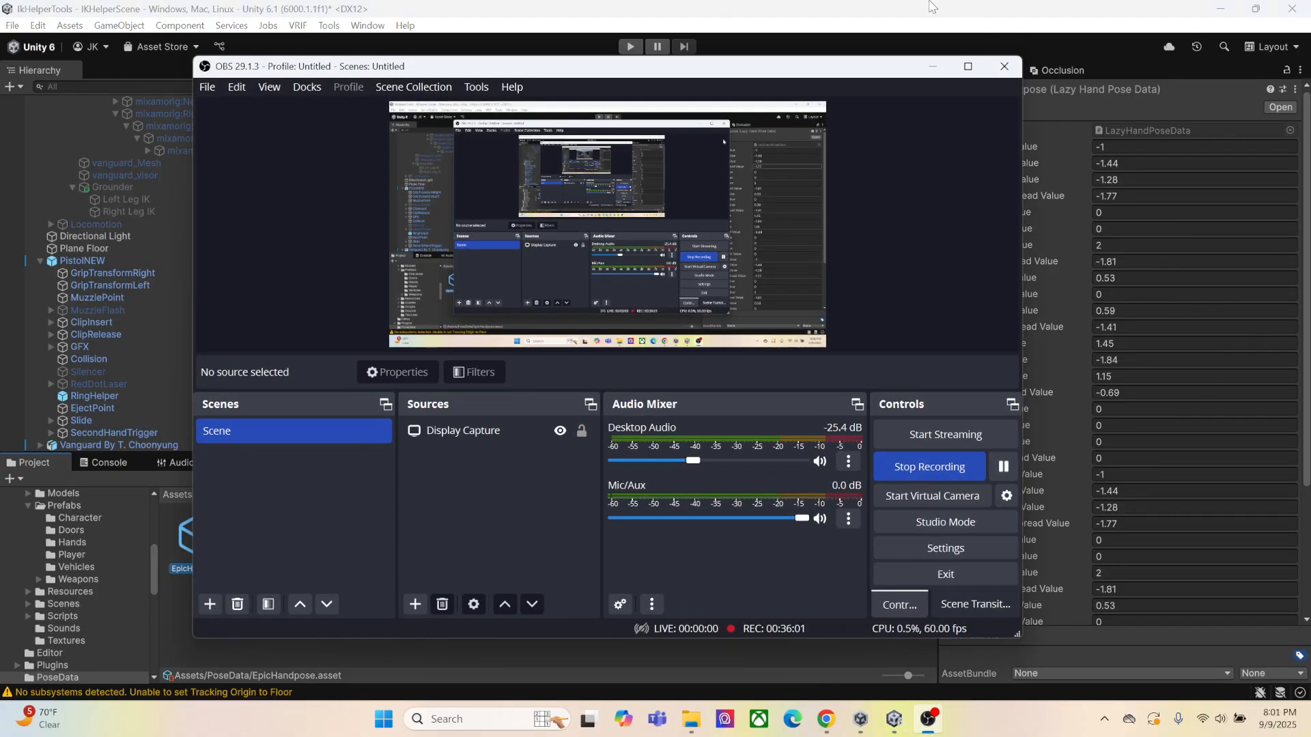
left_click(844, 18)
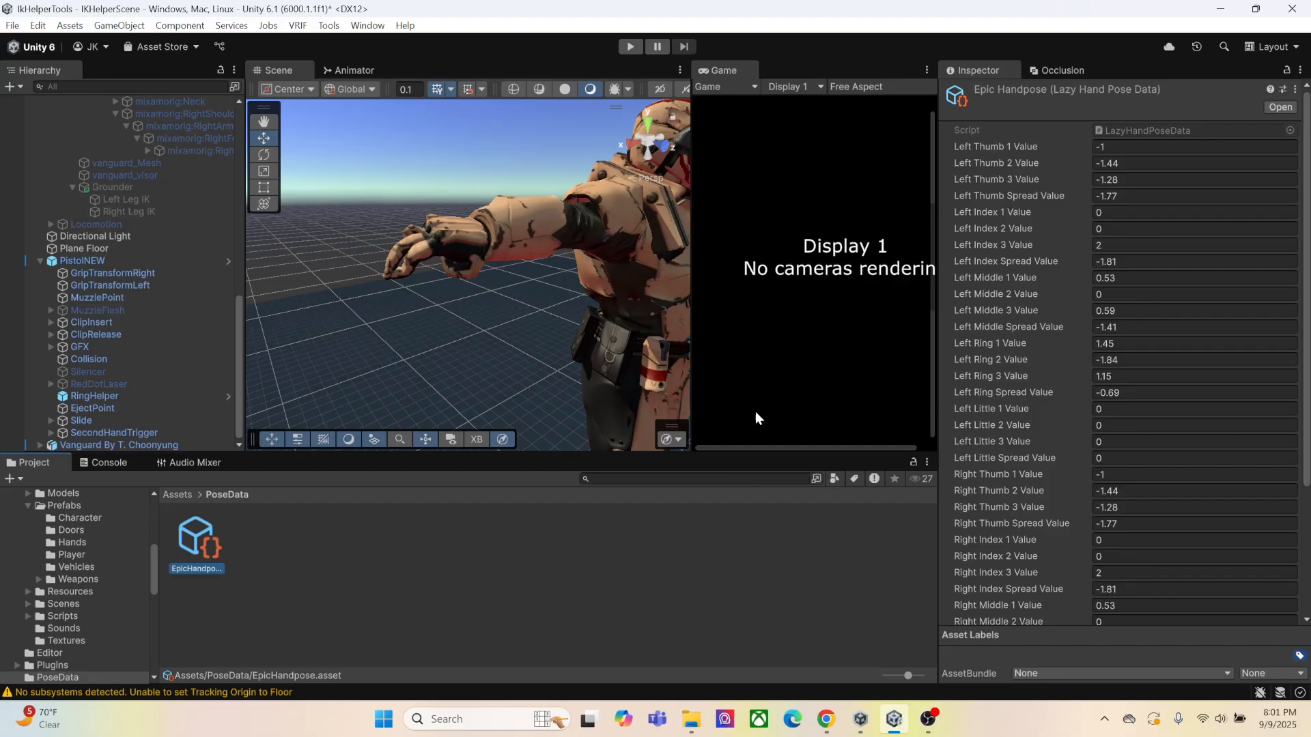
left_click(893, 723)
left_click(893, 721)
Reopen the Lazy Hand Pose Helper and assign the standalone Vanguard avatar as its Avatar Animator
left_click(330, 26)
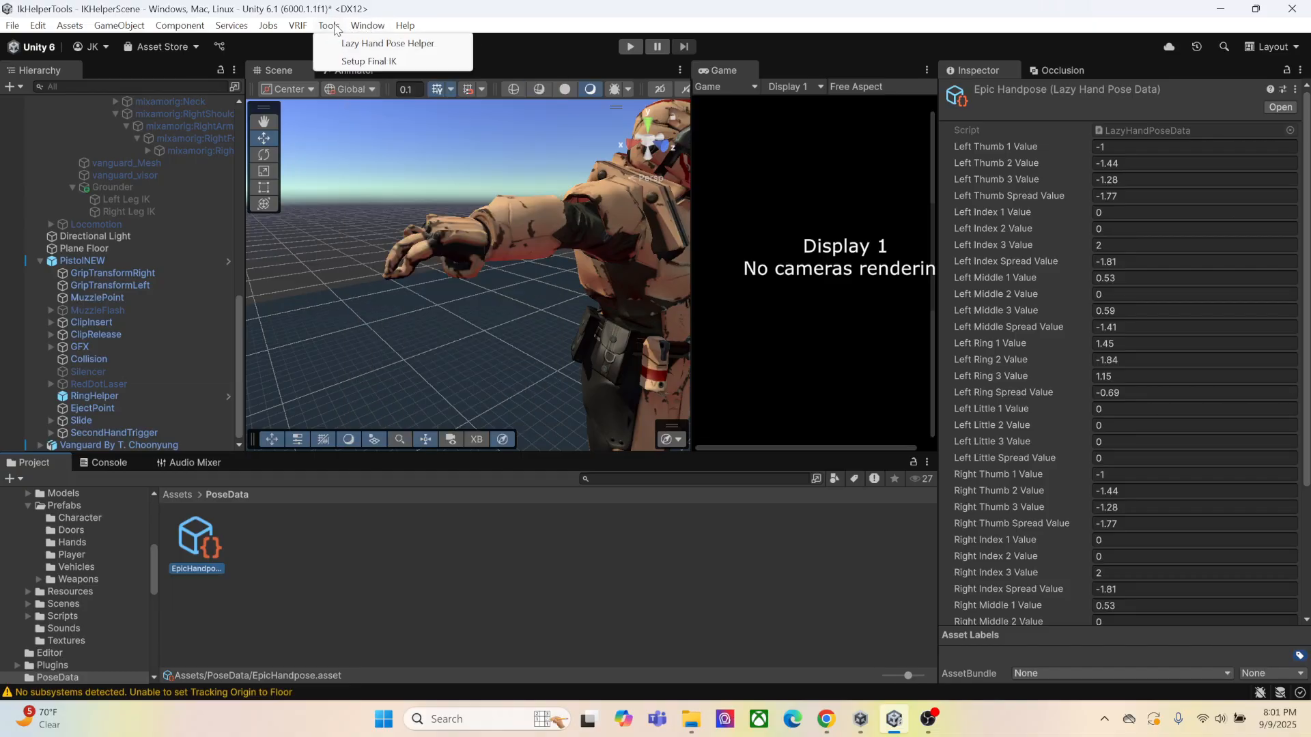
left_click(387, 43)
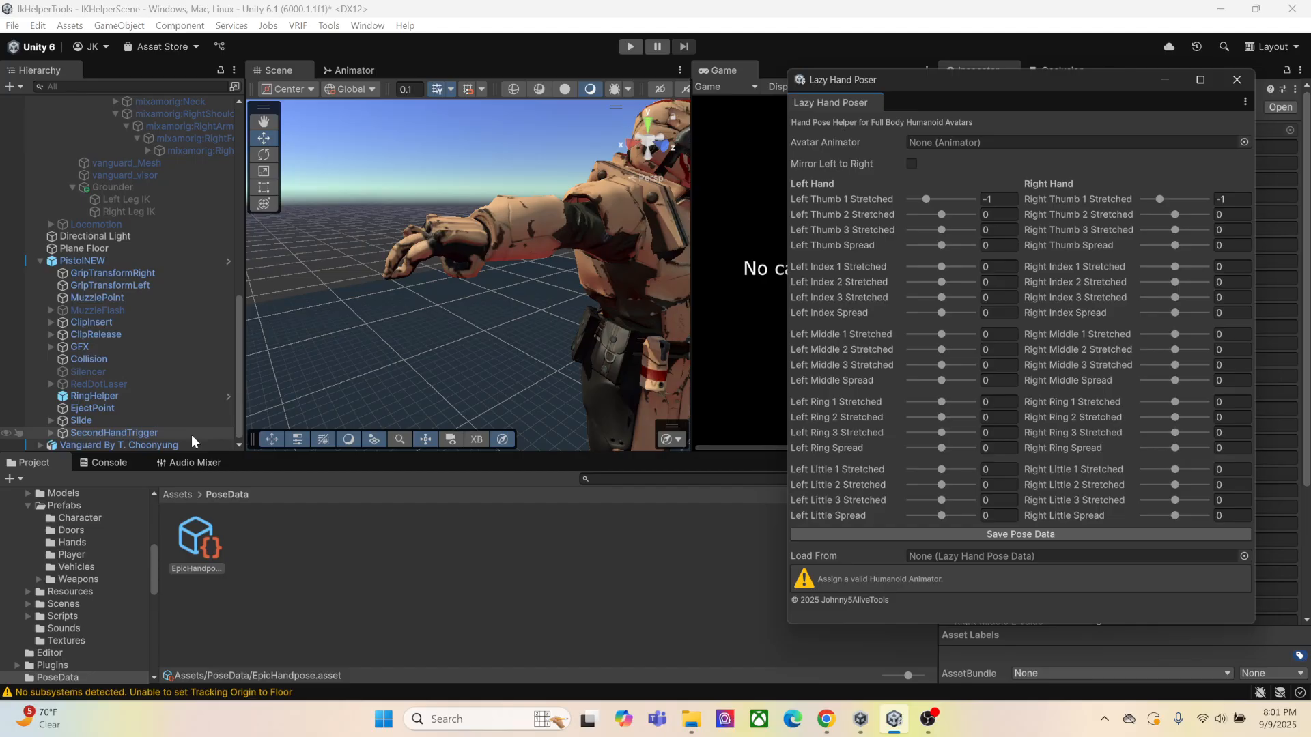
left_click_drag(167, 445, 939, 140)
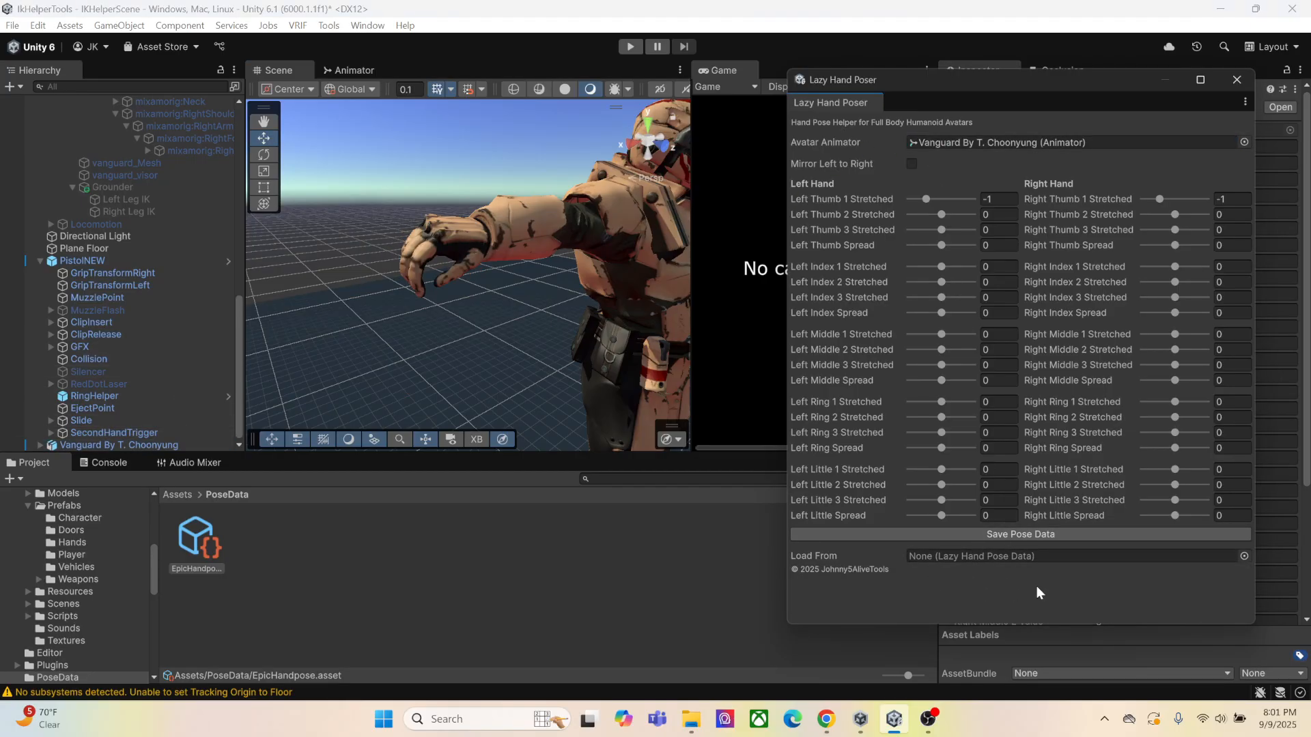
Choose EpicHandpose as the Load From pose data and load its values onto the avatar's hands
left_click(1244, 556)
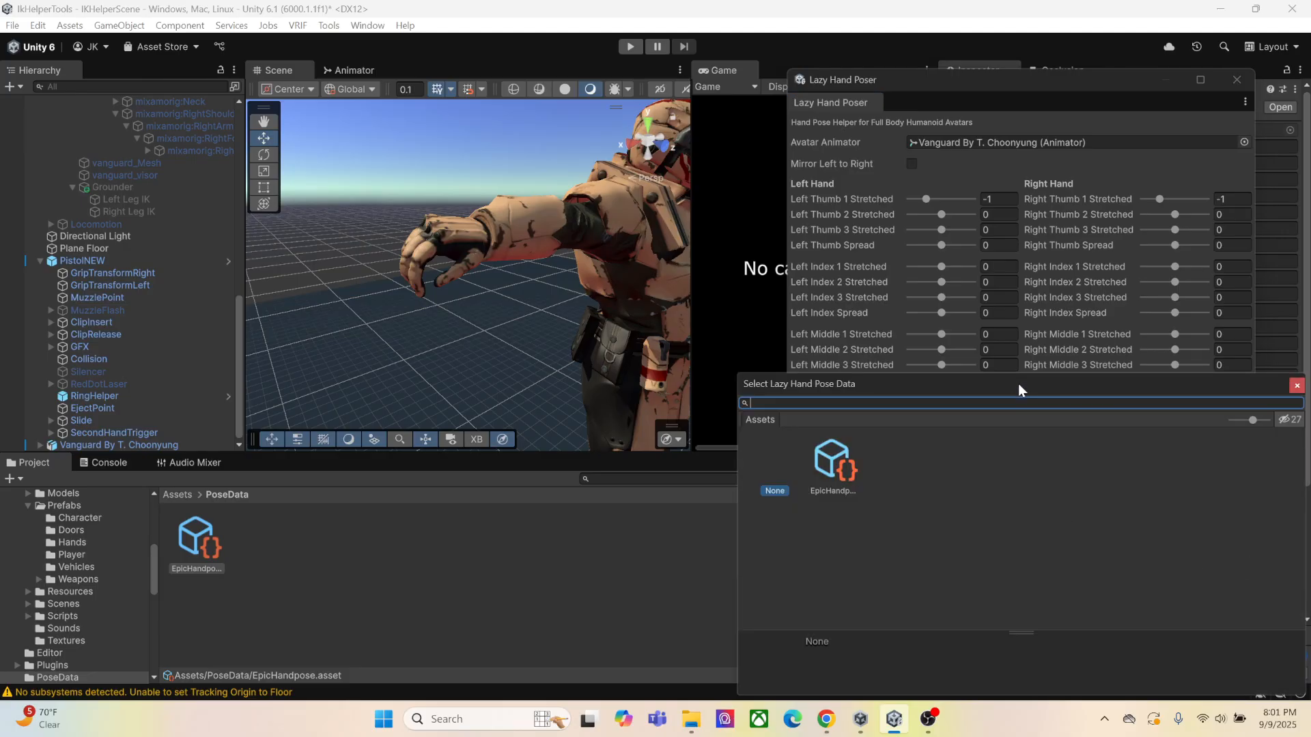
left_click_drag(1019, 384, 803, 206)
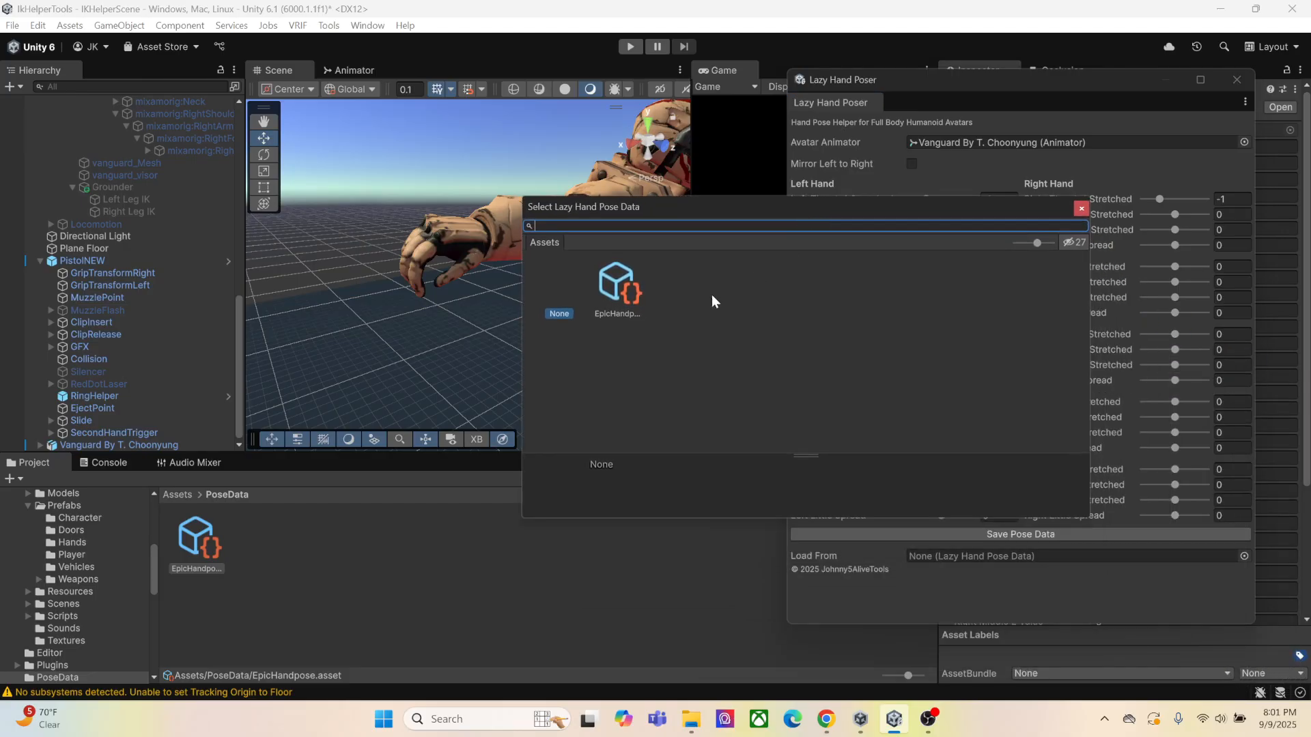
double_click(624, 309)
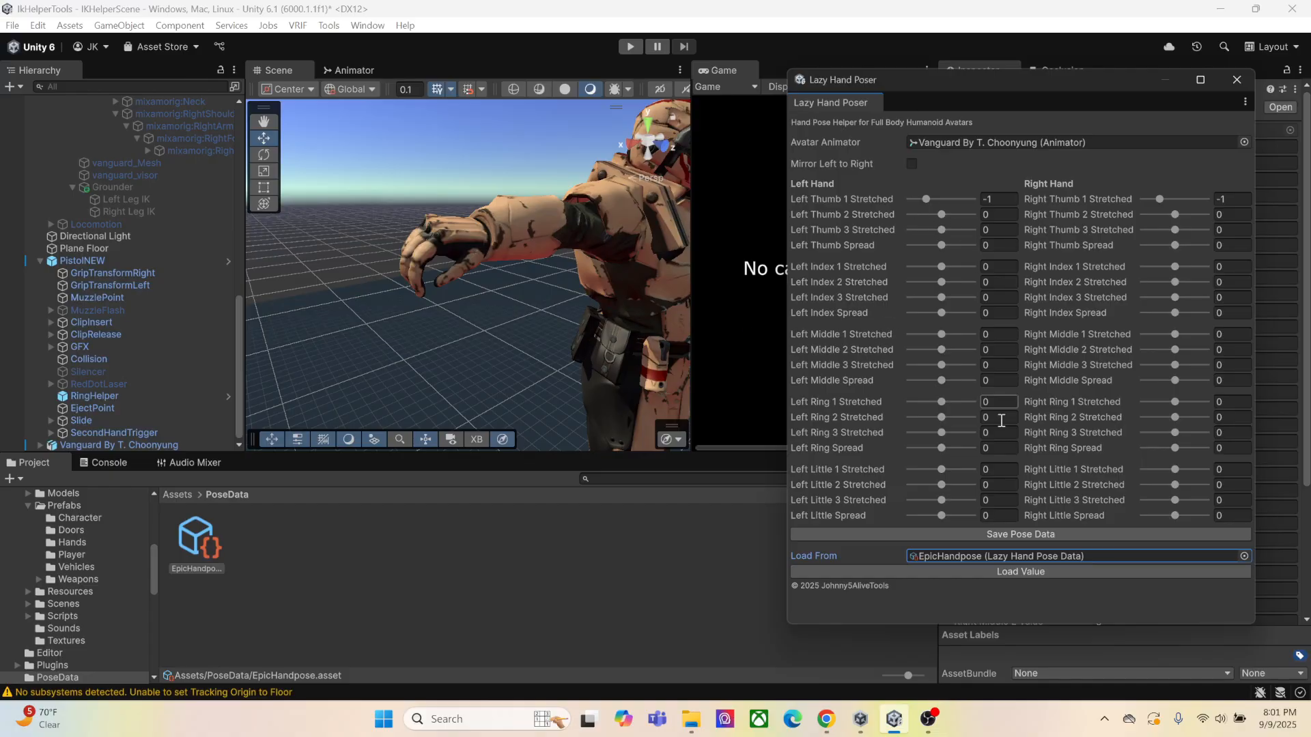
left_click(1036, 573)
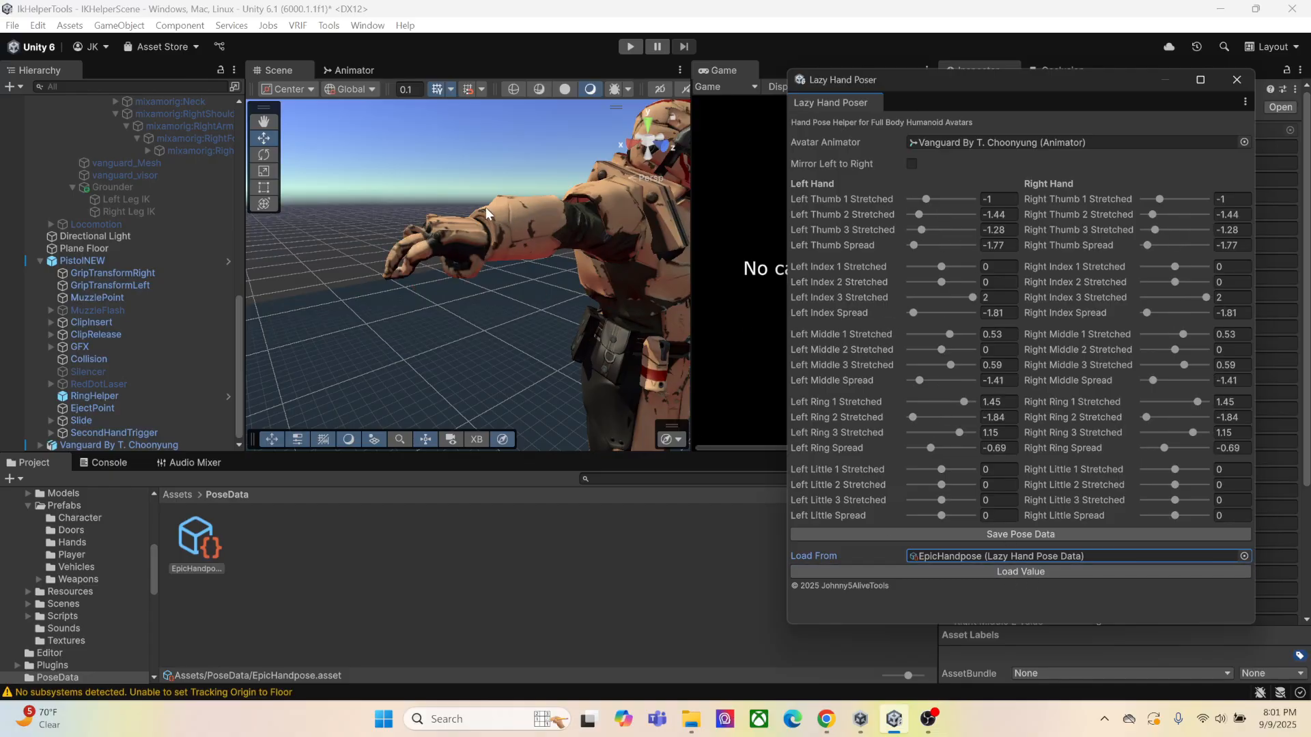
Enable Mirror Left to Right in the Lazy Hand Poser and reposition its window beside the Scene view
right_click_drag(486, 207, 526, 281)
mouse_move(526, 281)
middle_mouse_down()
mouse_move(565, 286)
mouse_move(530, 288)
middle_mouse_up()
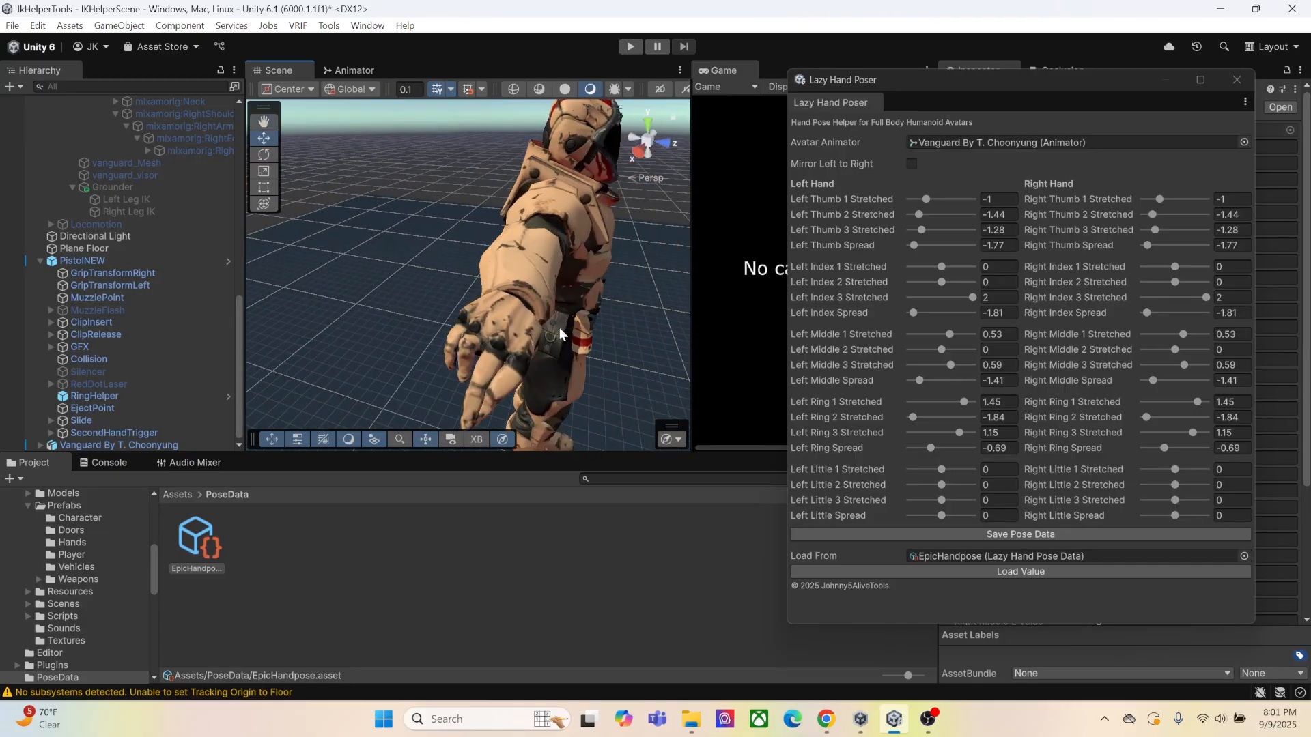
right_click_drag(559, 328, 532, 307)
middle_click_drag(572, 294, 543, 260)
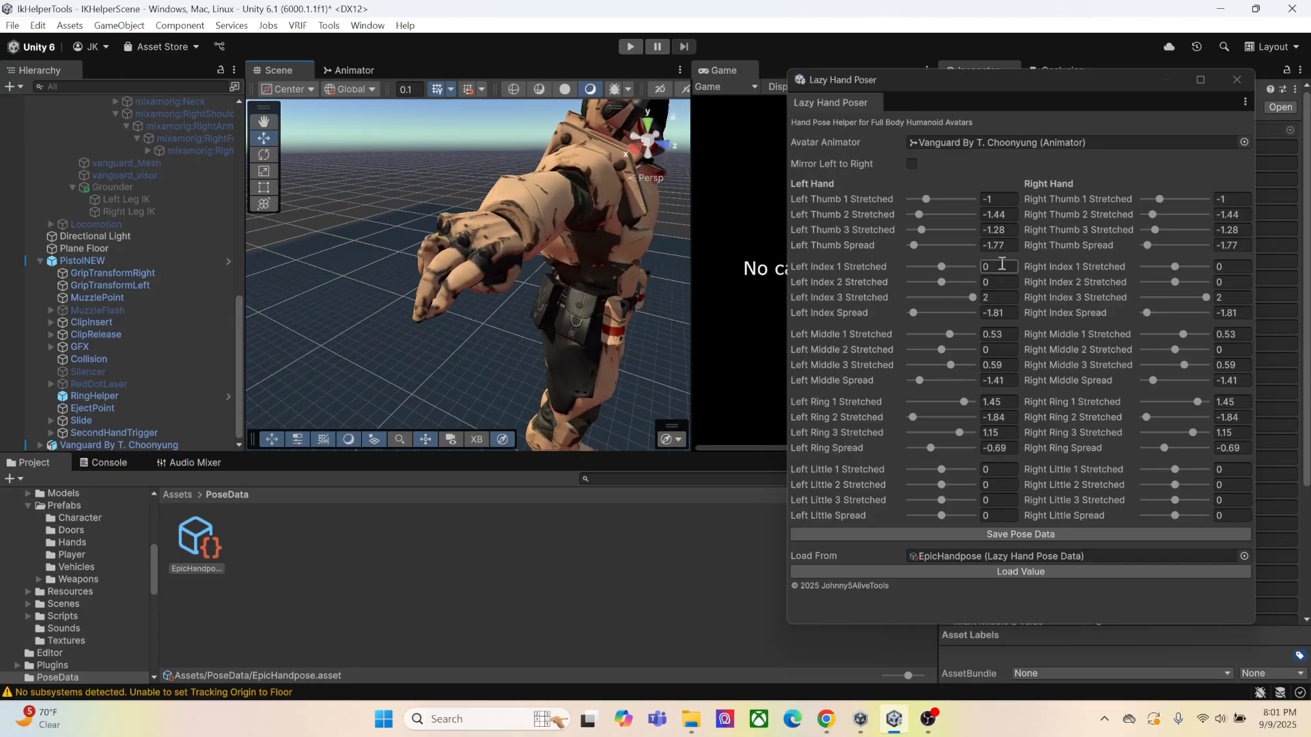
right_click_drag(601, 339, 560, 293)
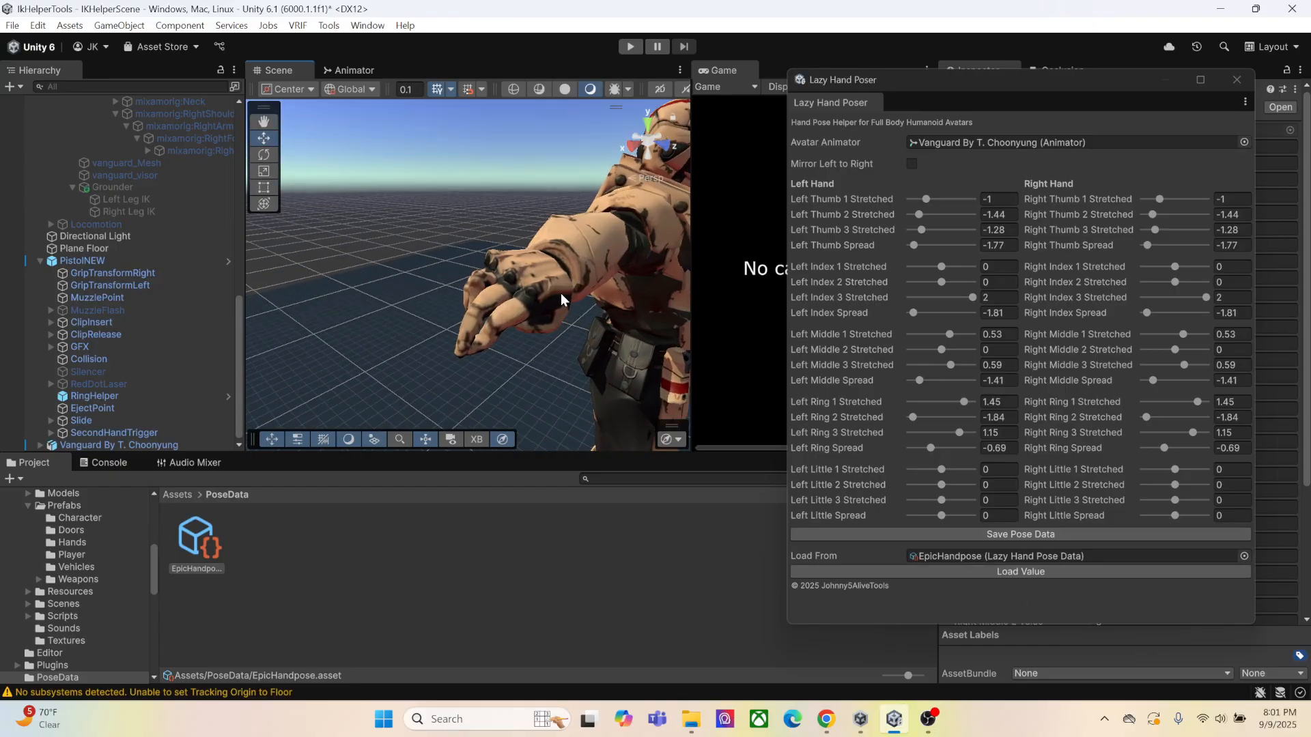
middle_click_drag(557, 298, 548, 283)
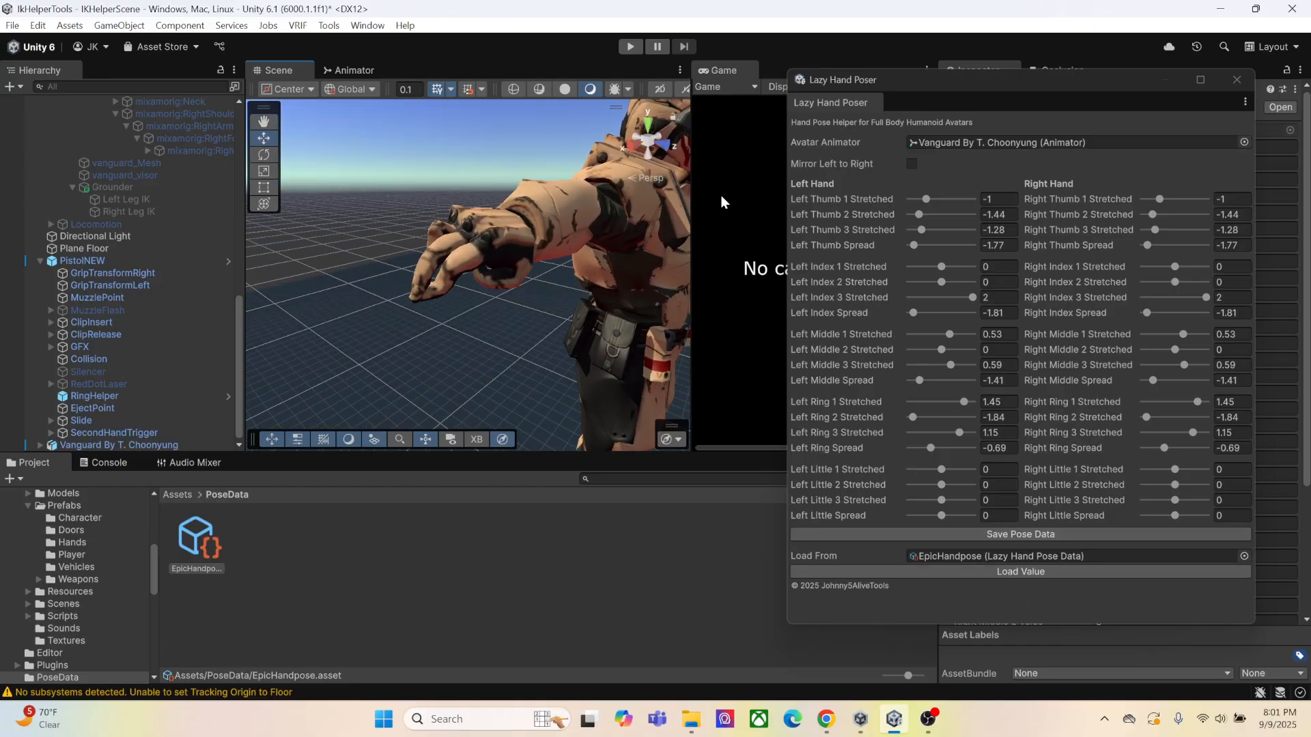
left_click(912, 164)
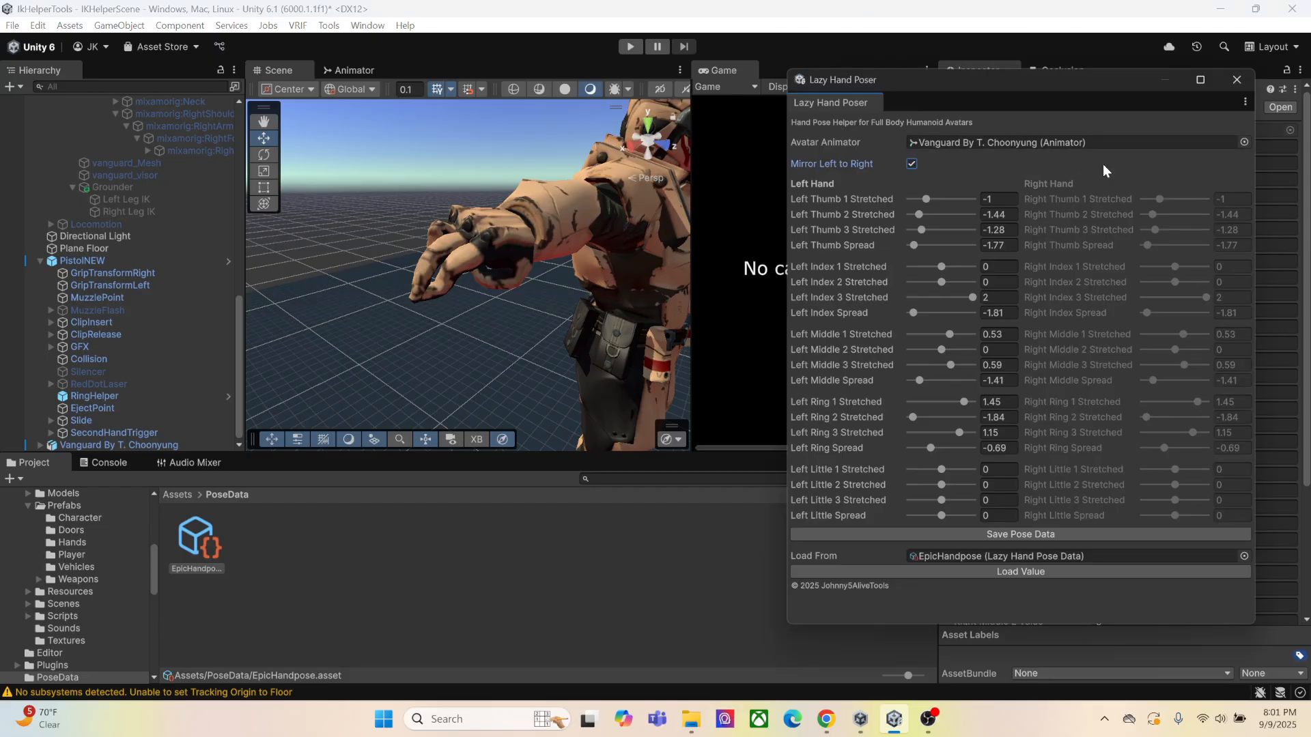
left_click_drag(1067, 94, 996, 95)
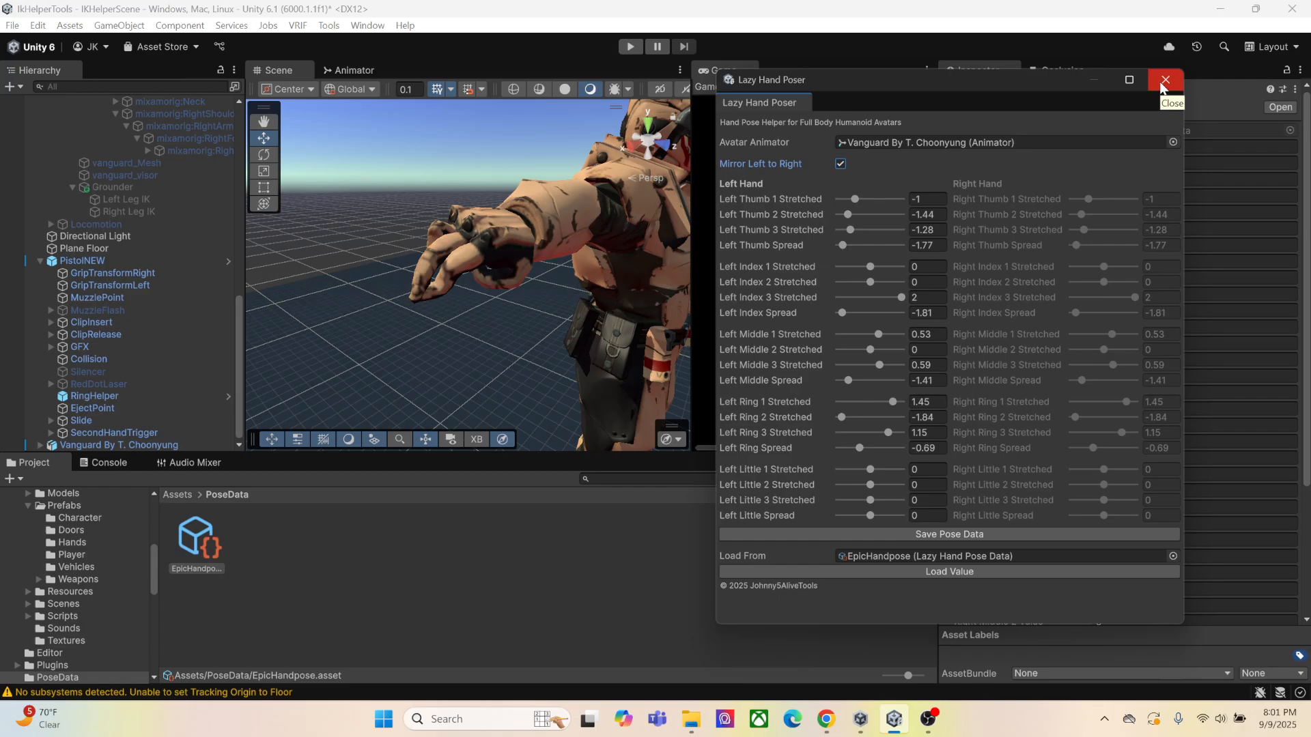
left_click_drag(1022, 84, 1007, 51)
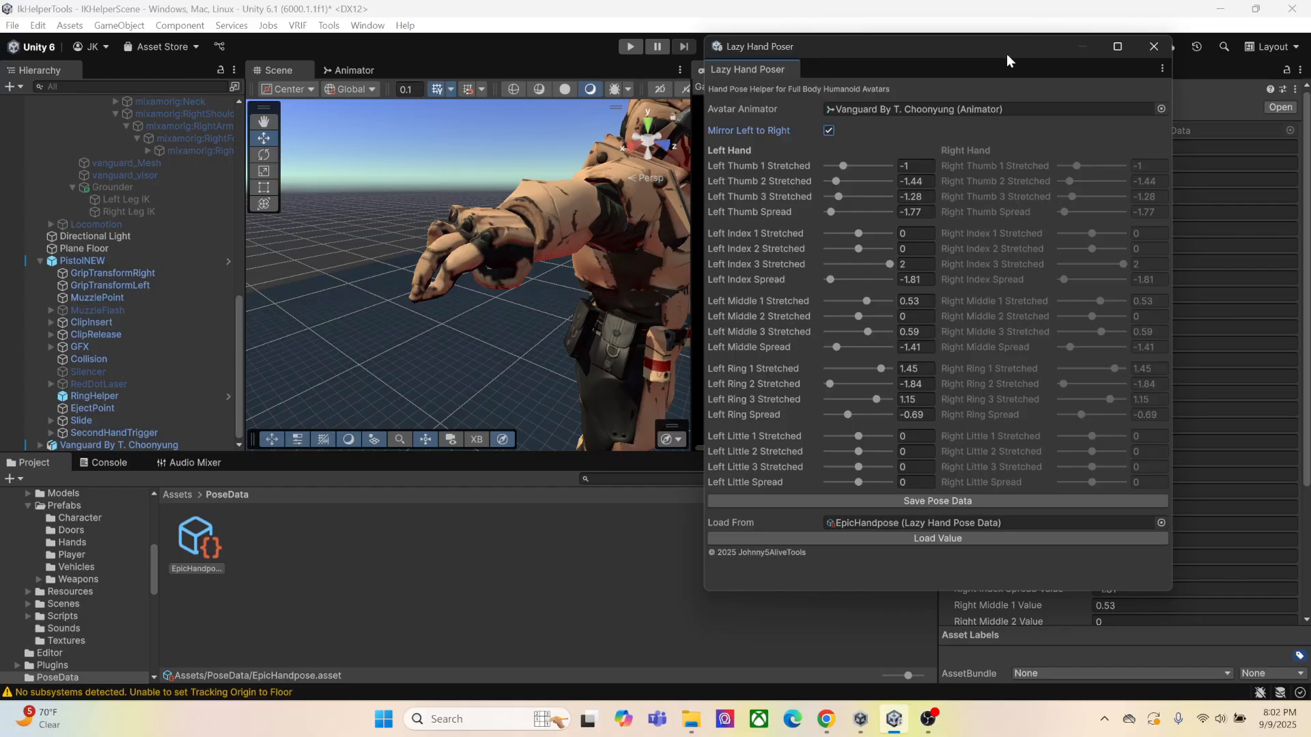